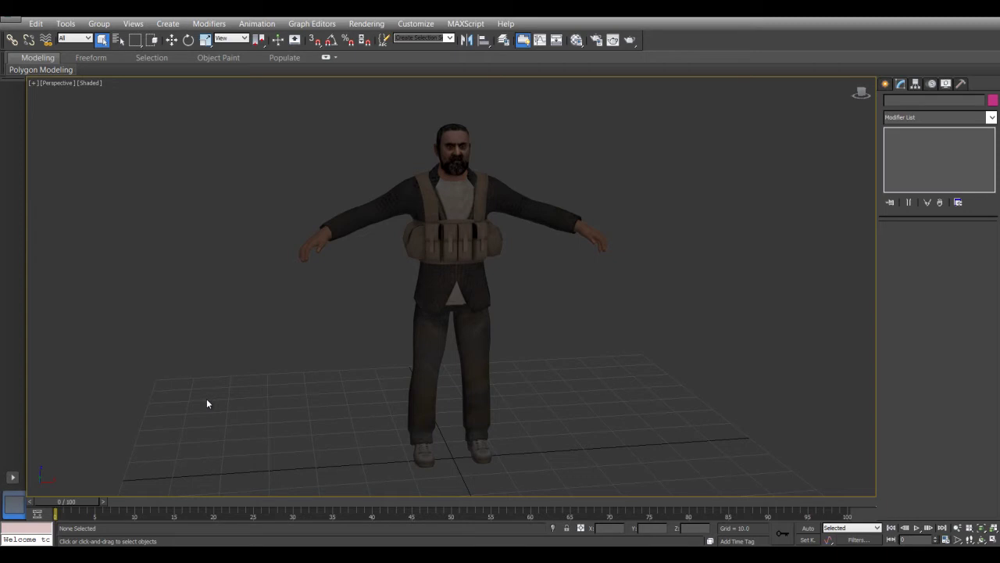
- Select the character's body mesh and head mesh in turn to identify which parts are separate objects
{"action": "left_click", "coordinate": [416, 376]}
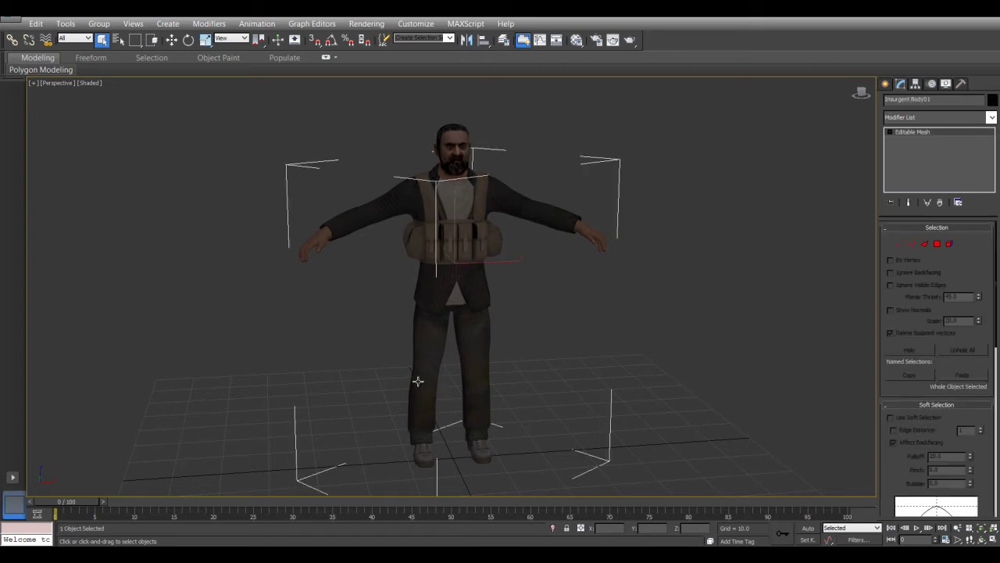
{"action": "left_click", "coordinate": [453, 228]}
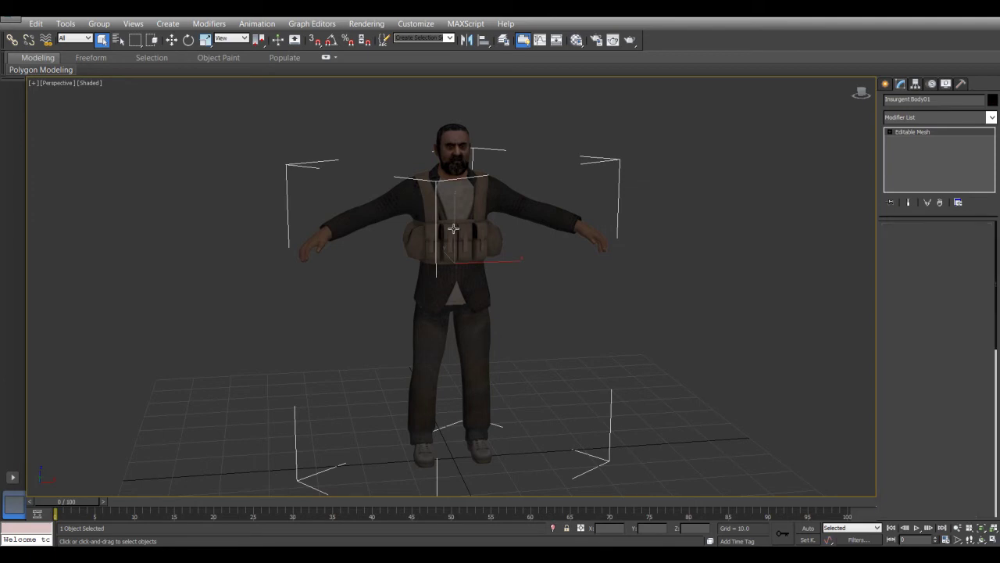
{"action": "left_click", "coordinate": [452, 154]}
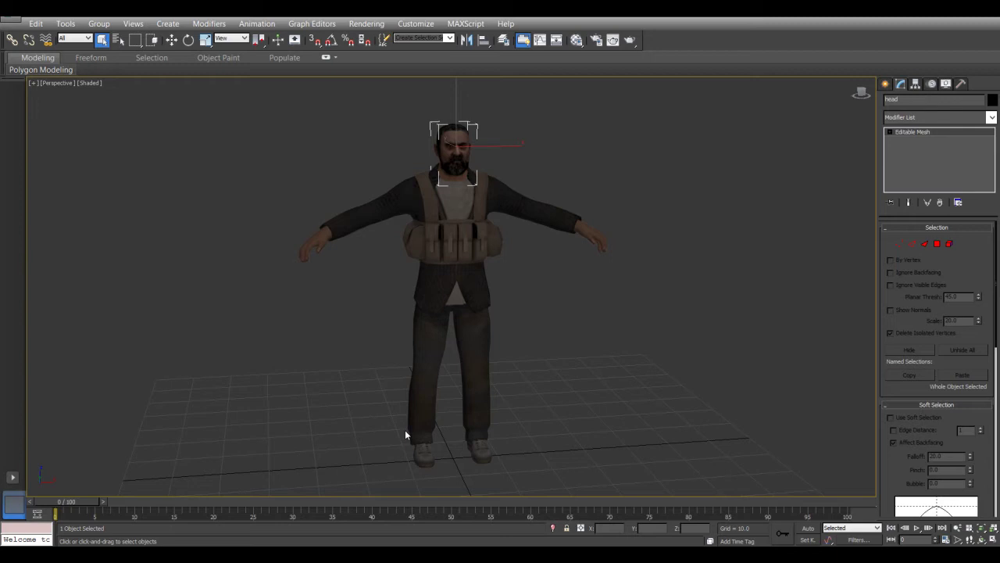
- Attach the head to the Insurgent.Body01 mesh so the character is a single object
{"action": "left_click_drag", "start_coordinate": [562, 366], "coordinate": [776, 466]}
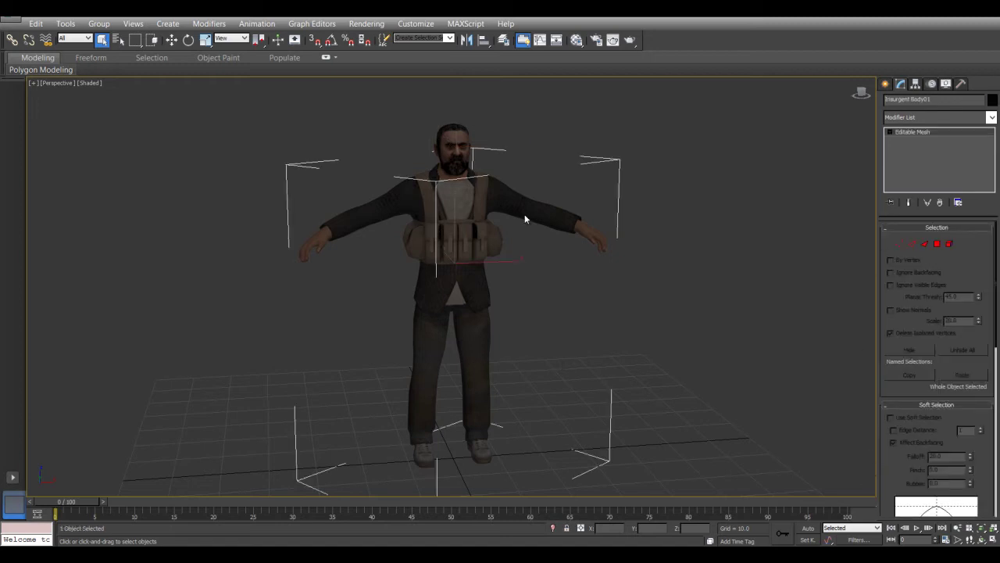
{"action": "scroll", "coordinate": [905, 397], "scroll_direction": "down", "scroll_amount": 4}
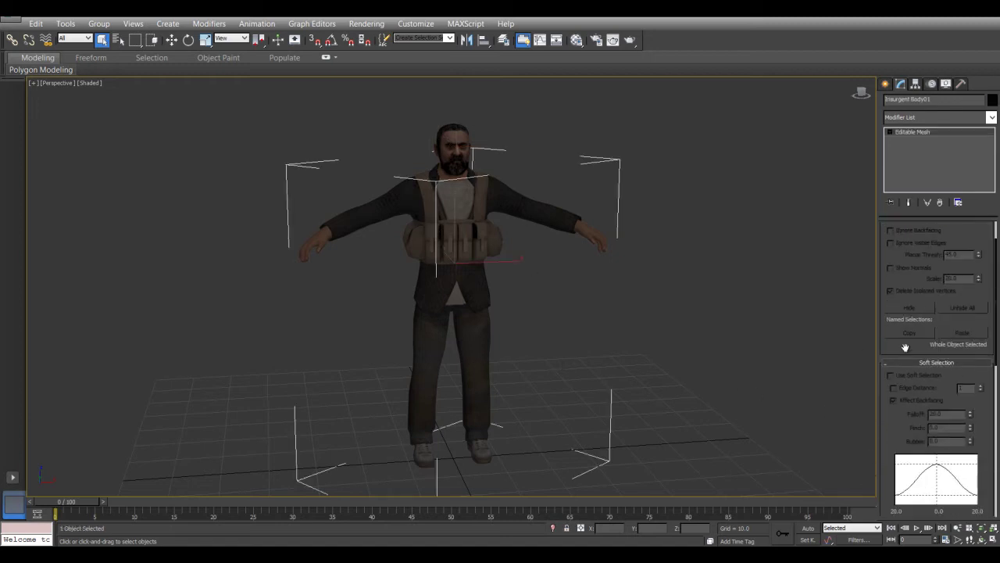
{"action": "scroll", "coordinate": [906, 372], "scroll_direction": "down", "scroll_amount": 2}
{"action": "left_click", "coordinate": [907, 350]}
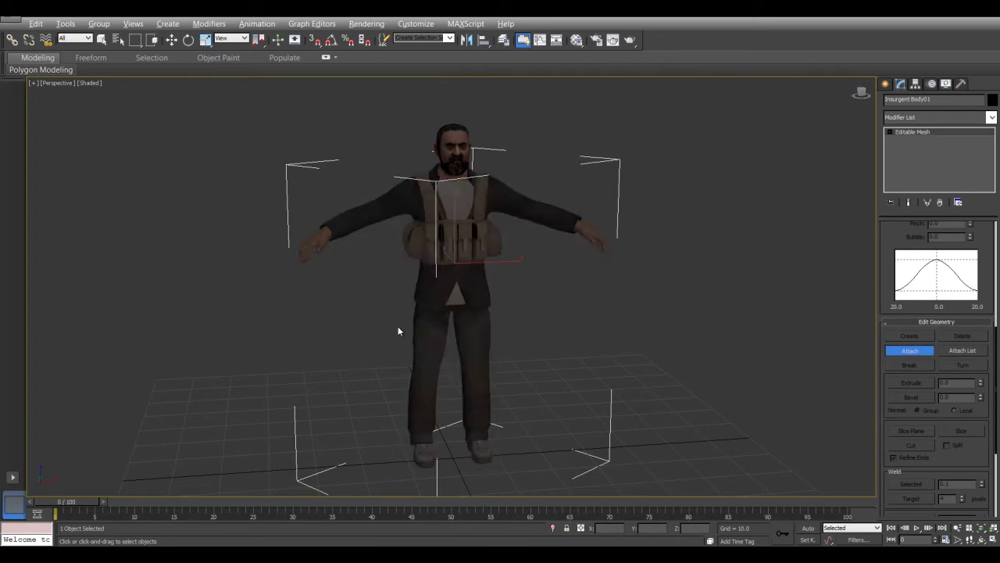
{"action": "middle_click_drag", "start_coordinate": [526, 333], "coordinate": [463, 328], "text": "alt"}
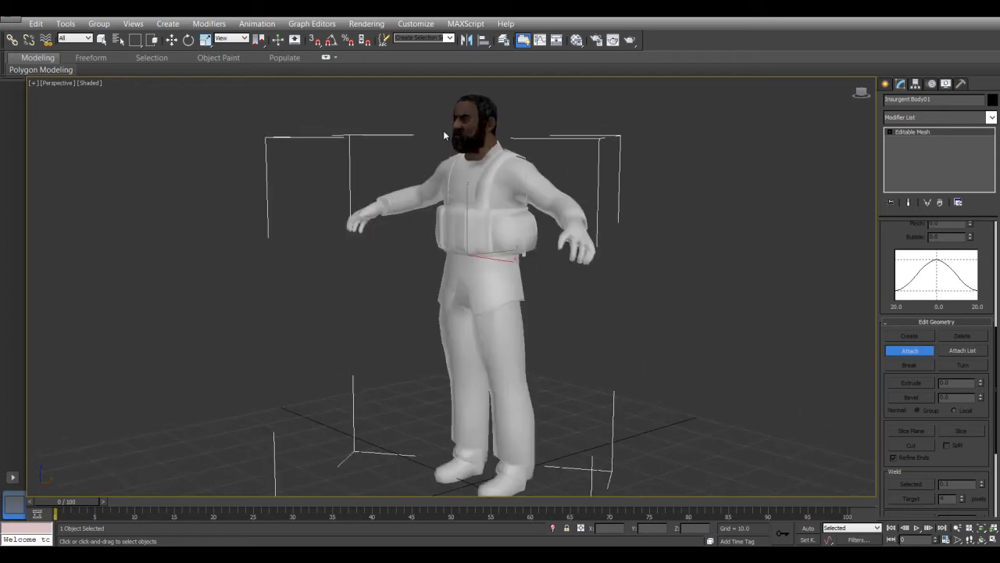
{"action": "middle_click_drag", "start_coordinate": [404, 295], "coordinate": [503, 297], "text": "alt"}
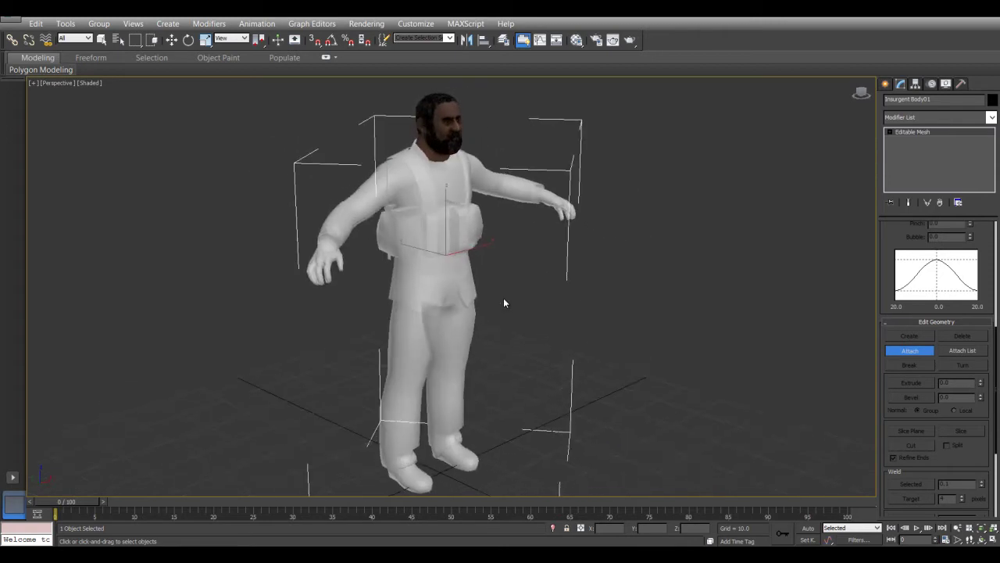
{"action": "left_click", "coordinate": [439, 117]}
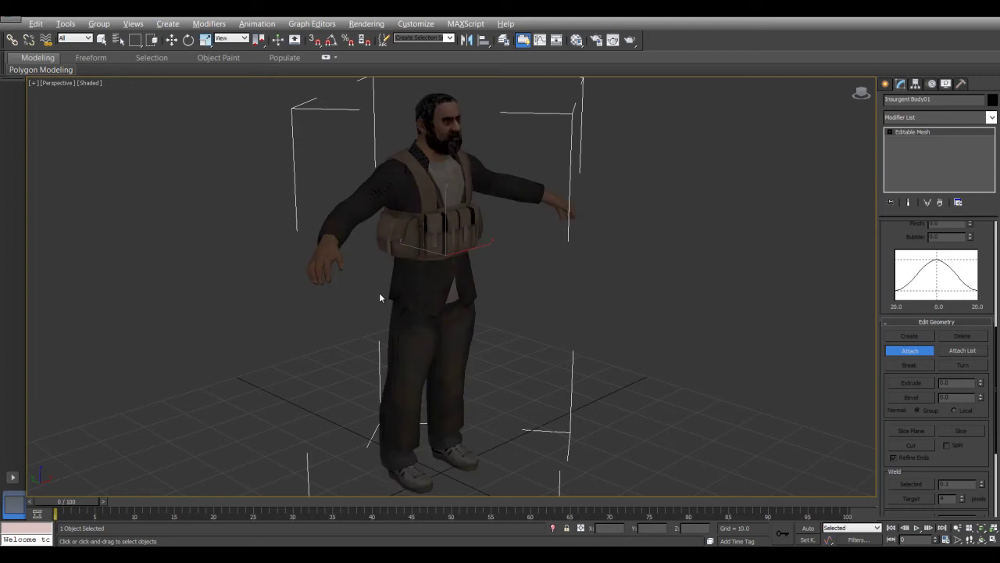
{"action": "middle_click_drag", "start_coordinate": [506, 313], "coordinate": [631, 342], "text": "alt"}
{"action": "left_click", "coordinate": [909, 351]}
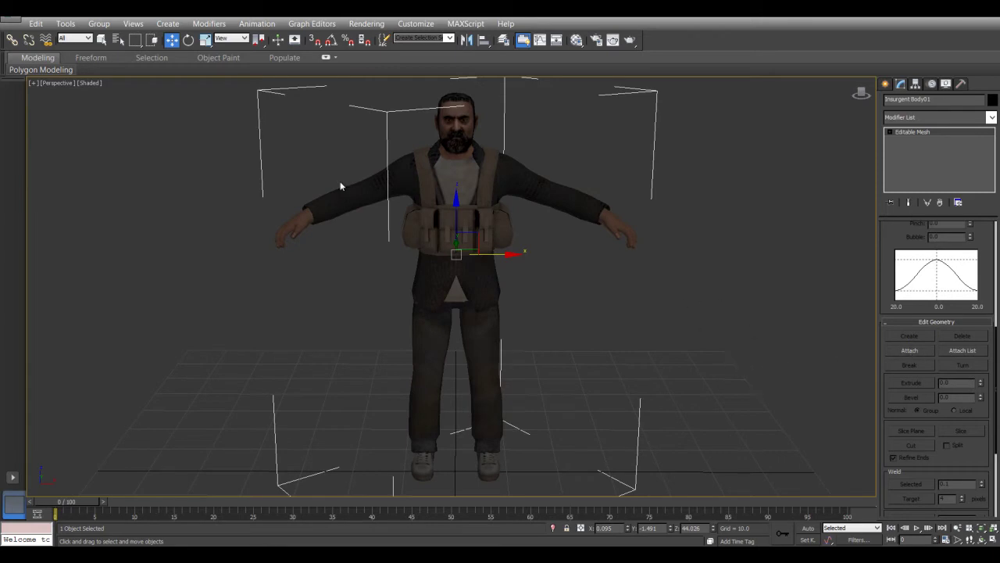
{"action": "left_click", "coordinate": [584, 239]}
{"action": "scroll", "coordinate": [584, 244], "scroll_direction": "down", "scroll_amount": 3}
{"action": "middle_click_drag", "start_coordinate": [585, 291], "coordinate": [615, 324]}
{"action": "left_click", "coordinate": [495, 246]}
{"action": "middle_click_drag", "start_coordinate": [520, 287], "coordinate": [467, 276]}
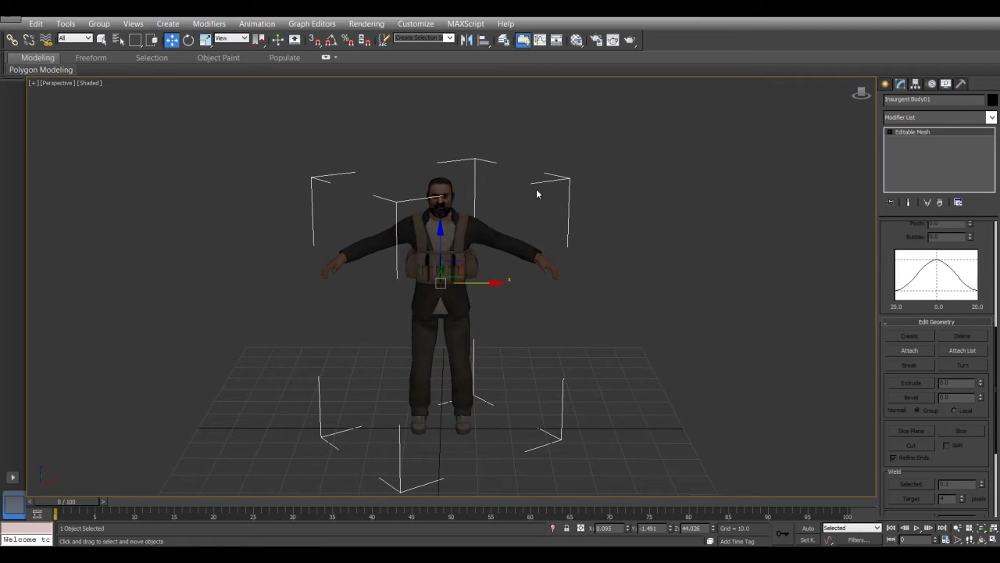
{"action": "middle_click_drag", "start_coordinate": [296, 262], "coordinate": [354, 237], "text": "alt"}
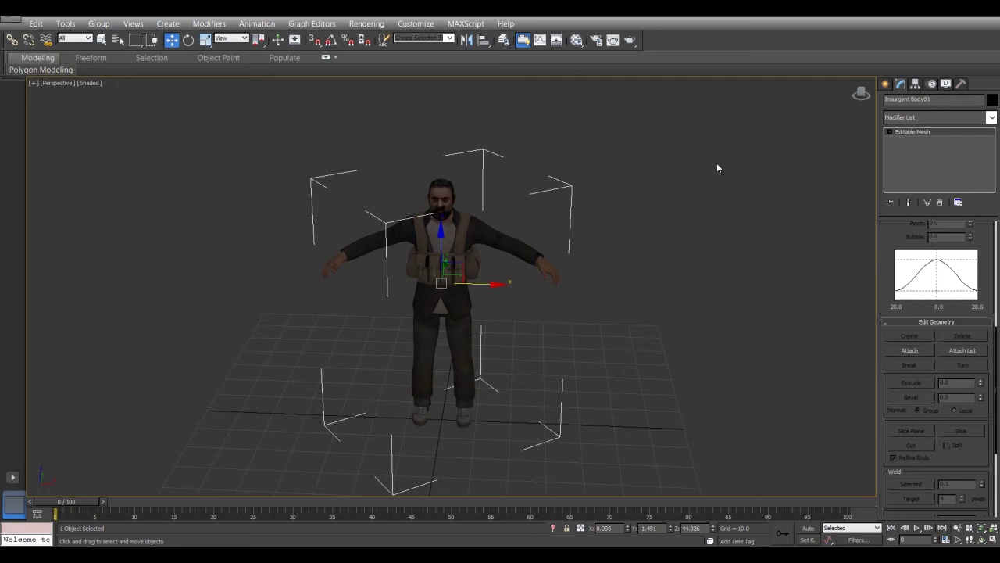
- Start the Reset XForm utility for the selected character mesh
{"action": "left_click", "coordinate": [962, 84]}
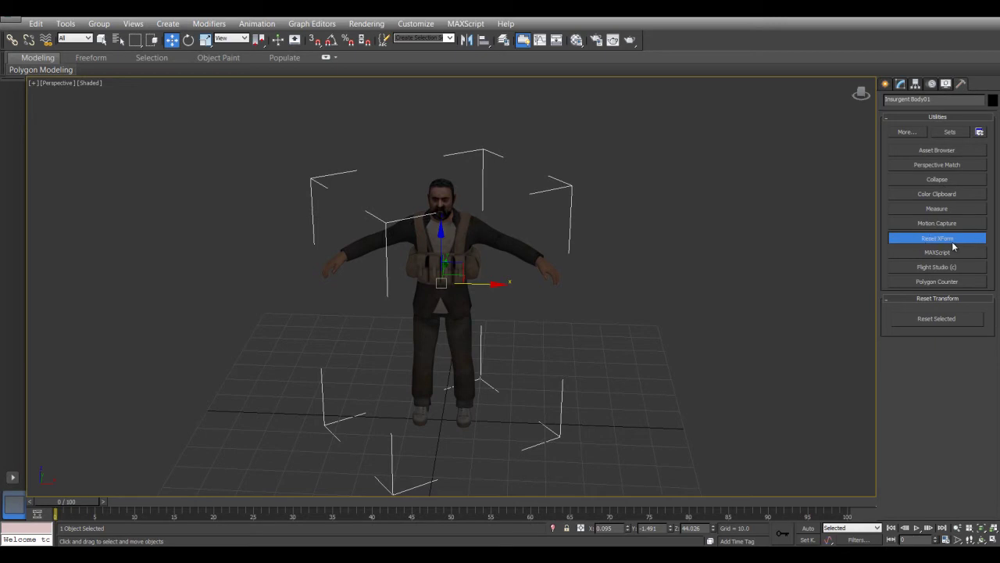
{"action": "left_click", "coordinate": [908, 132]}
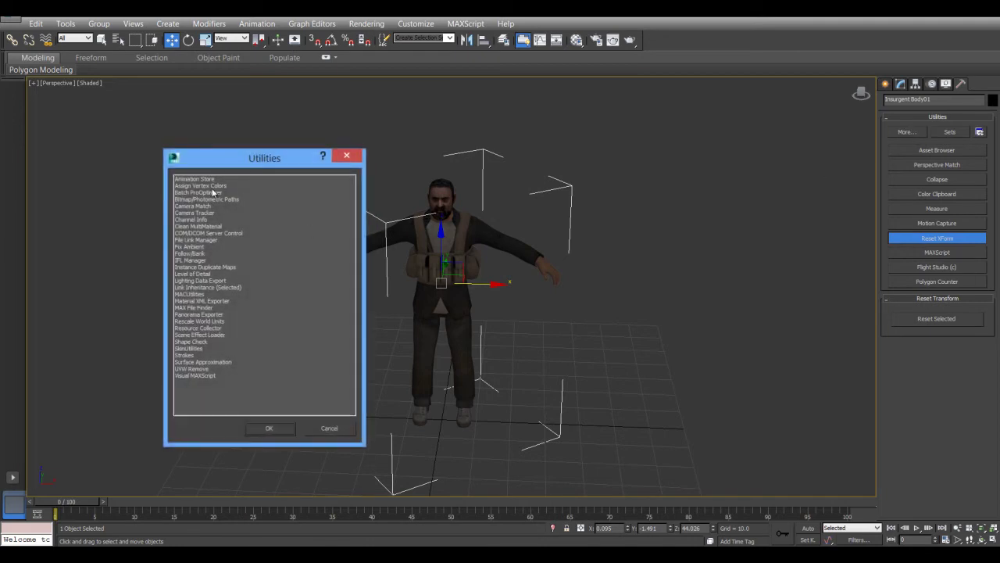
{"action": "left_click", "coordinate": [192, 267]}
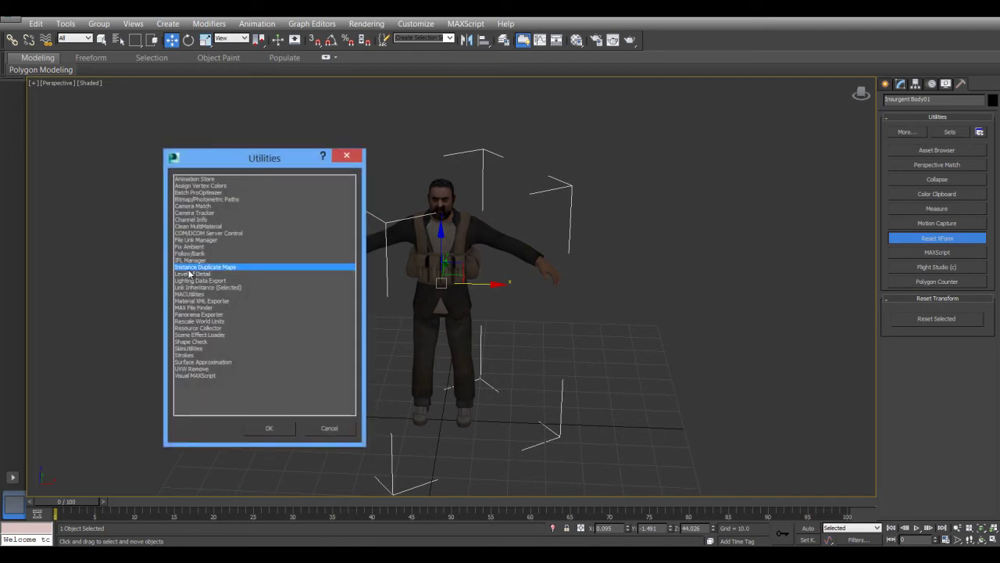
{"action": "left_click", "coordinate": [325, 428]}
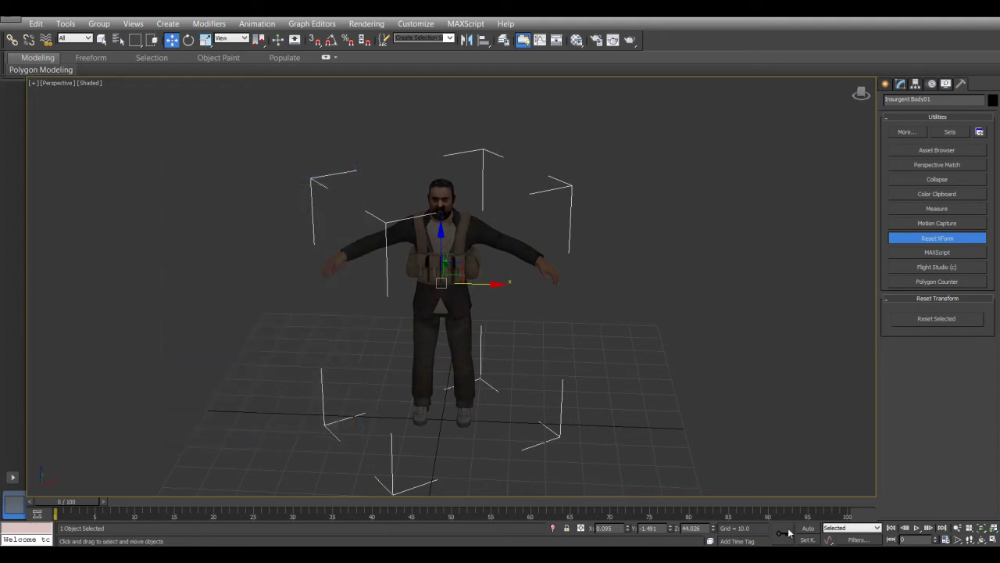
- Reset the character mesh's transform and collapse the XForm modifier into the Editable Mesh
{"action": "left_click", "coordinate": [917, 322]}
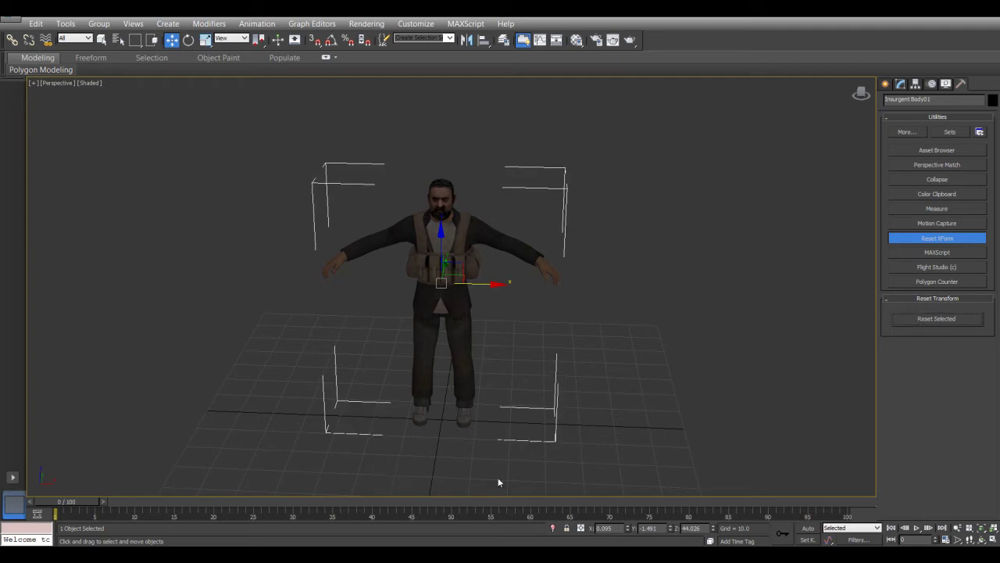
{"action": "middle_click_drag", "start_coordinate": [600, 288], "coordinate": [618, 297], "text": "alt"}
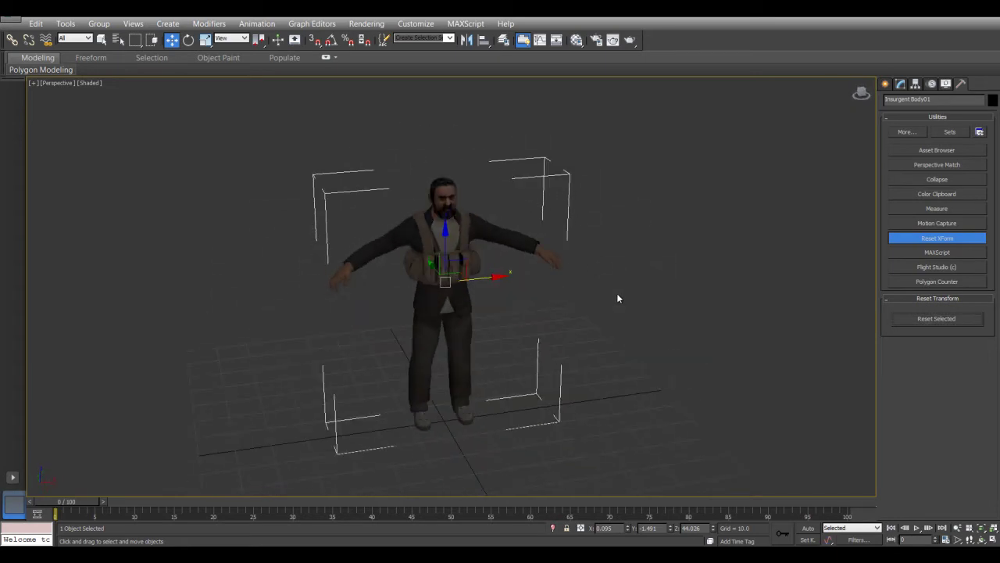
{"action": "left_click", "coordinate": [902, 84]}
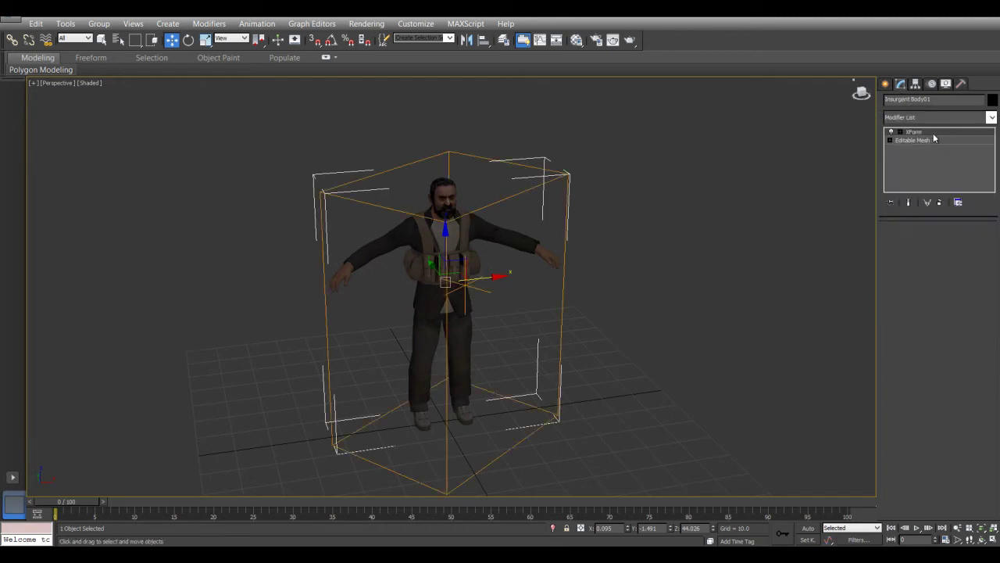
{"action": "middle_click_drag", "start_coordinate": [545, 206], "coordinate": [502, 182], "text": "alt"}
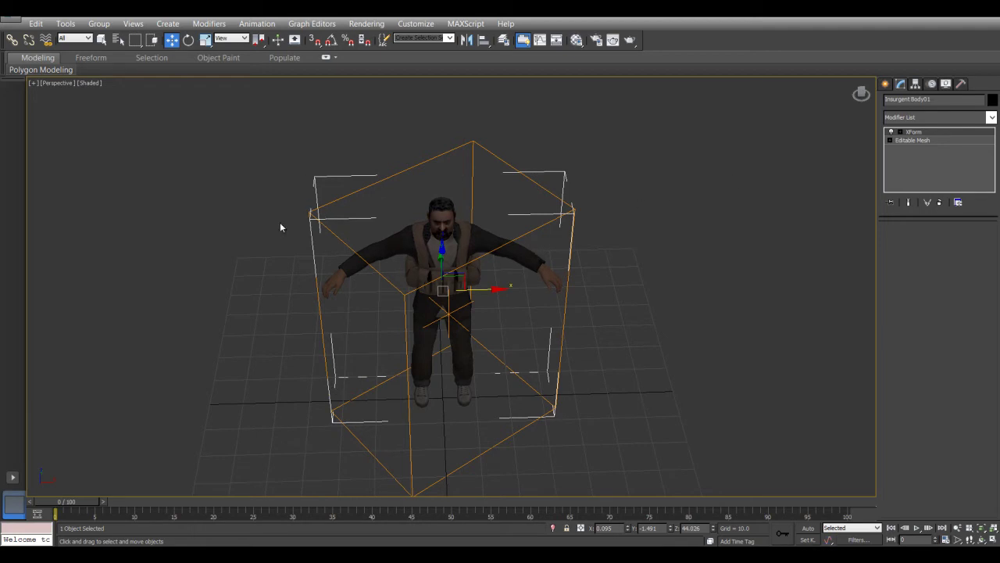
{"action": "right_click", "coordinate": [937, 132]}
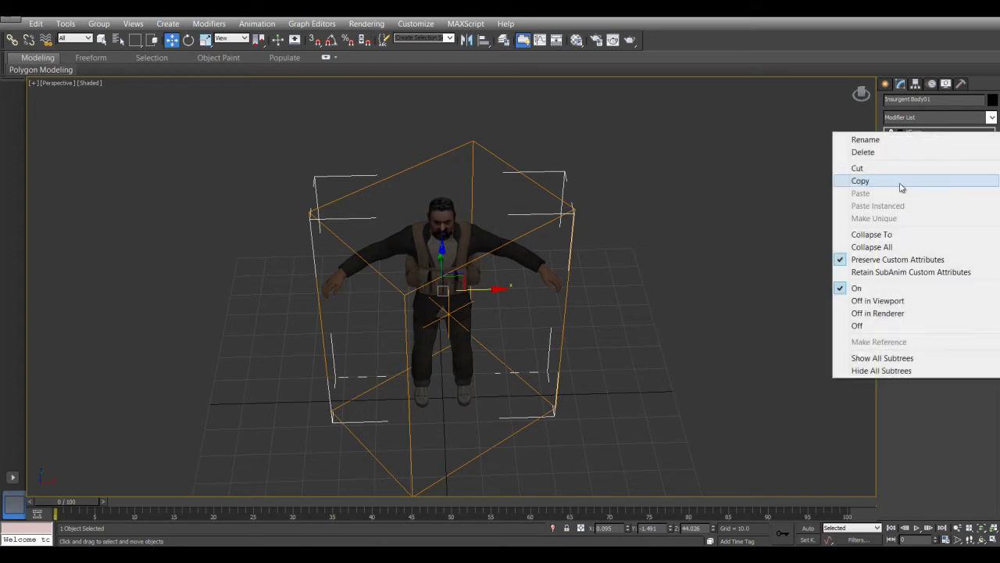
{"action": "left_click", "coordinate": [891, 234]}
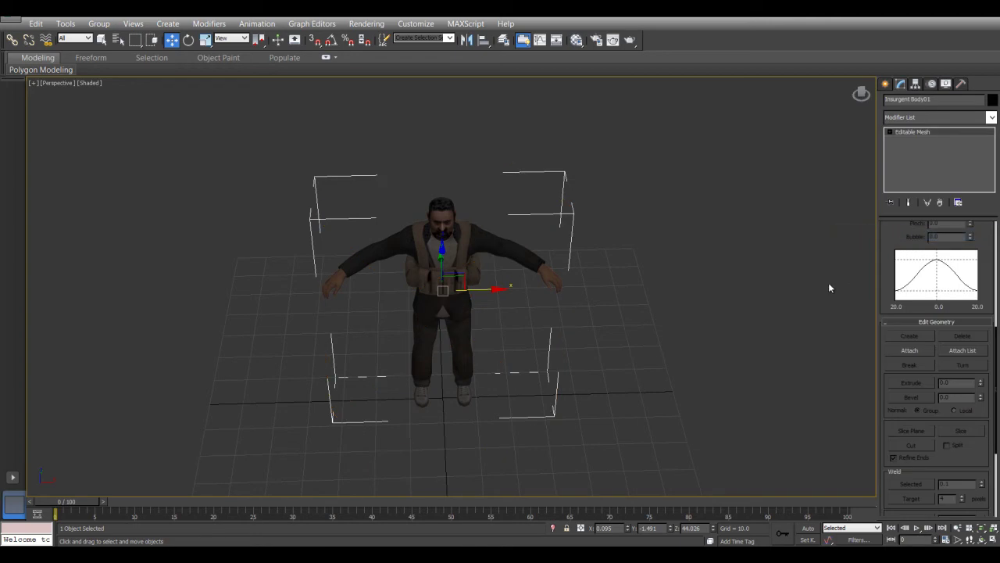
{"action": "middle_click_drag", "start_coordinate": [495, 321], "coordinate": [505, 301], "text": "alt"}
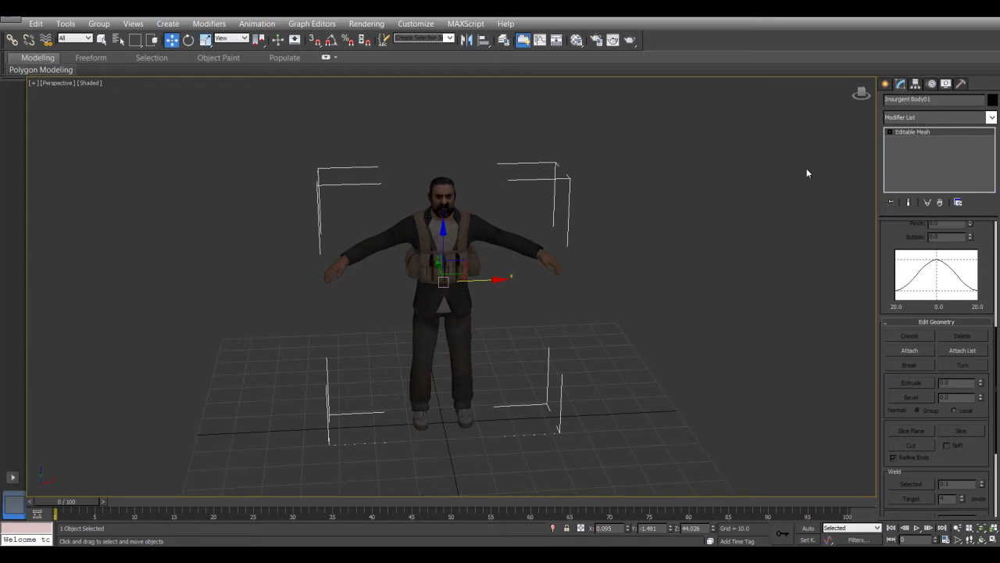
- Show edged faces and examine the mesh topology of the whole character and its legs from several angles
{"action": "middle_click_drag", "start_coordinate": [563, 310], "coordinate": [593, 318]}
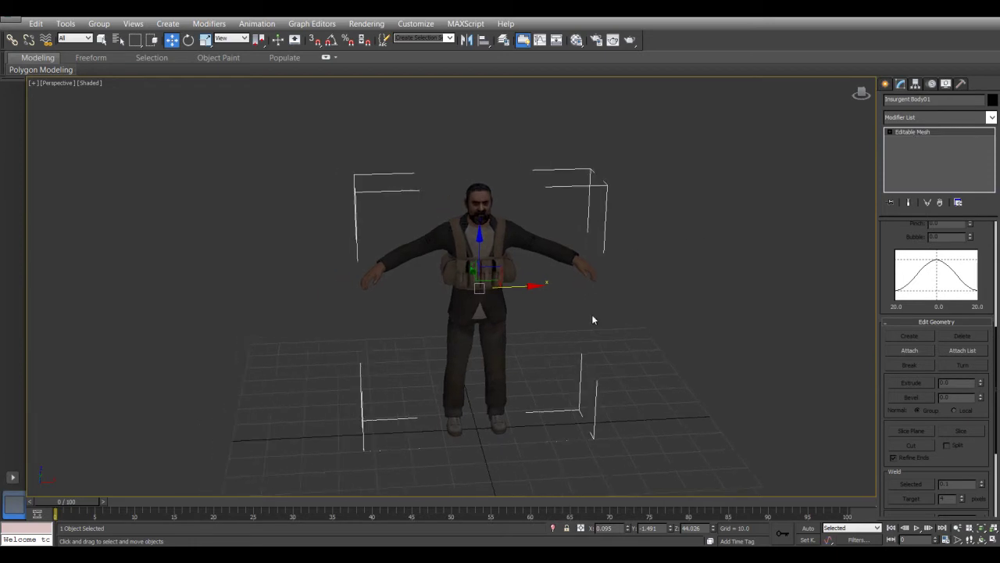
{"action": "key", "text": "F4"}
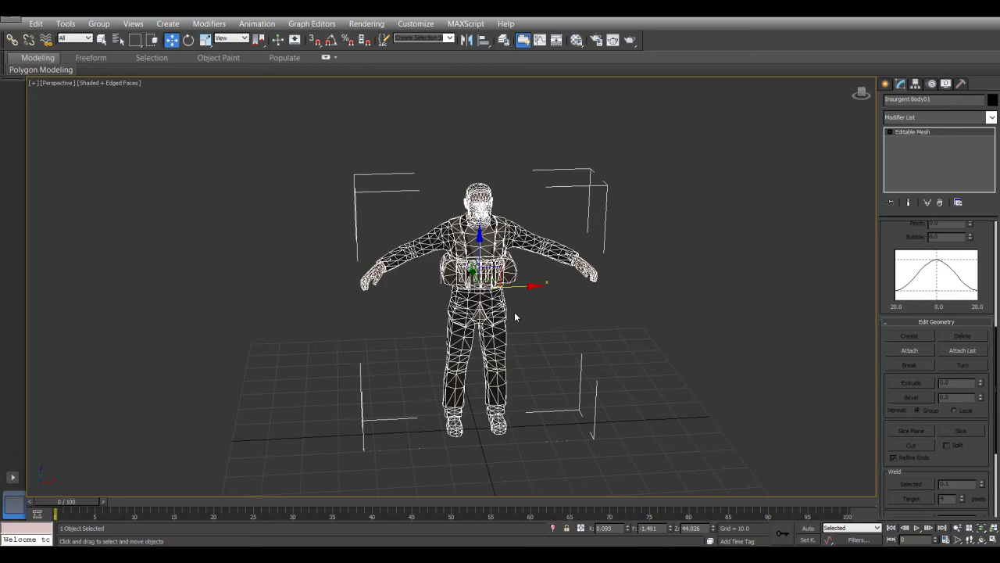
{"action": "middle_click_drag", "start_coordinate": [514, 305], "coordinate": [547, 306], "text": "alt"}
{"action": "middle_click_drag", "start_coordinate": [484, 333], "coordinate": [474, 379], "text": "alt"}
{"action": "scroll", "coordinate": [485, 327], "scroll_direction": "up", "scroll_amount": 4}
{"action": "scroll", "coordinate": [456, 269], "scroll_direction": "up", "scroll_amount": 3}
{"action": "middle_click_drag", "start_coordinate": [457, 269], "coordinate": [625, 335], "text": "alt"}
{"action": "scroll", "coordinate": [625, 335], "scroll_direction": "down", "scroll_amount": 6}
{"action": "scroll", "coordinate": [484, 409], "scroll_direction": "up", "scroll_amount": 5}
{"action": "middle_click_drag", "start_coordinate": [484, 409], "coordinate": [497, 392]}
{"action": "scroll", "coordinate": [508, 382], "scroll_direction": "down", "scroll_amount": 3}
{"action": "middle_click_drag", "start_coordinate": [513, 342], "coordinate": [488, 358], "text": "alt"}
{"action": "scroll", "coordinate": [489, 359], "scroll_direction": "up", "scroll_amount": 2}
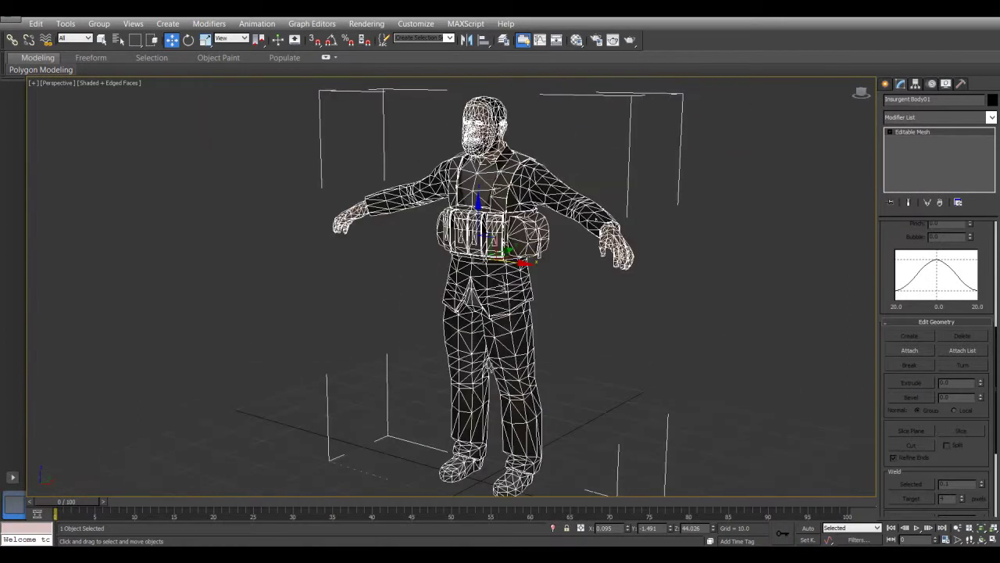
{"action": "middle_click_drag", "start_coordinate": [490, 395], "coordinate": [534, 347], "text": "alt"}
{"action": "scroll", "coordinate": [483, 349], "scroll_direction": "up", "scroll_amount": 3}
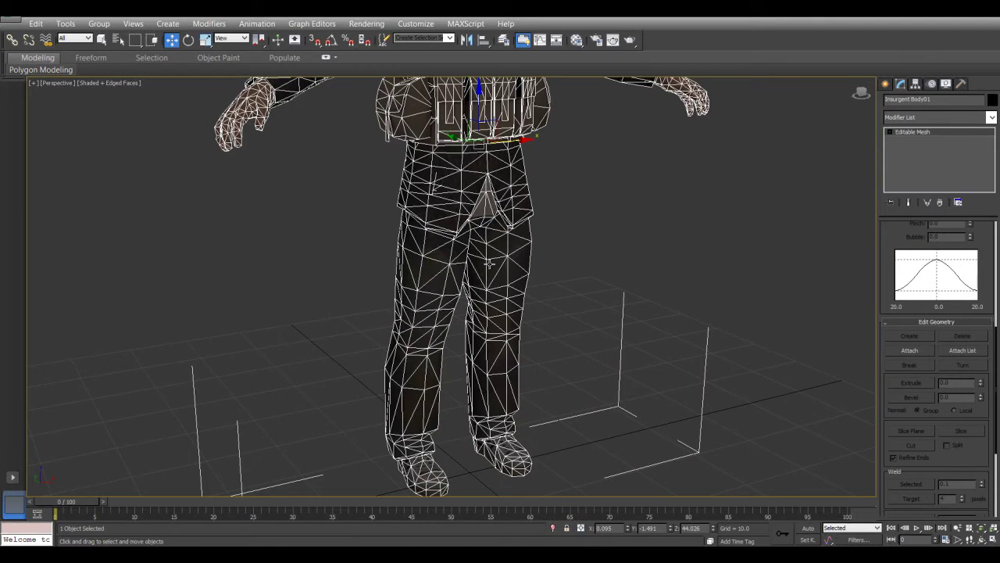
{"action": "scroll", "coordinate": [448, 264], "scroll_direction": "down", "scroll_amount": 2}
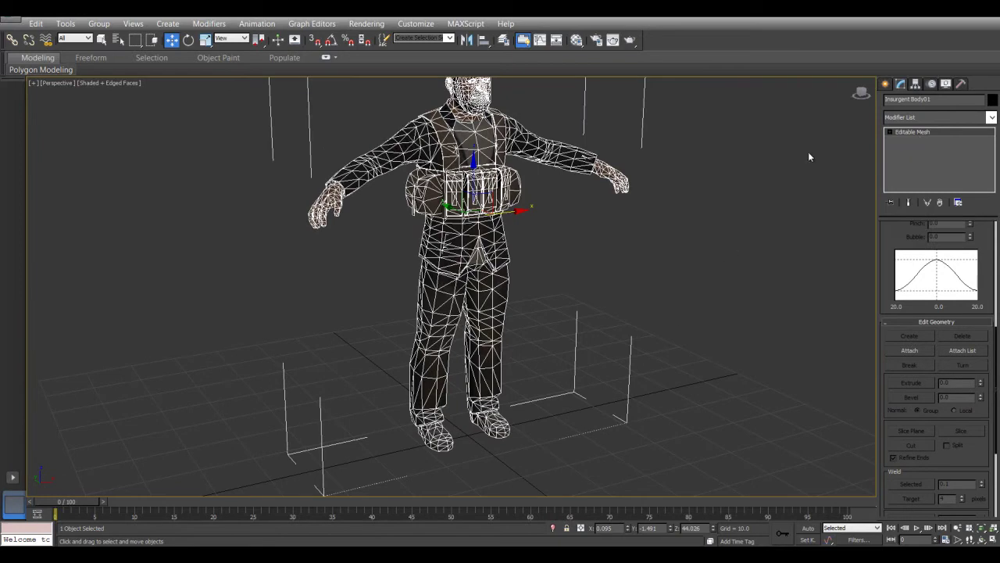
- Convert the character mesh to an Editable Poly
{"action": "right_click", "coordinate": [455, 262]}
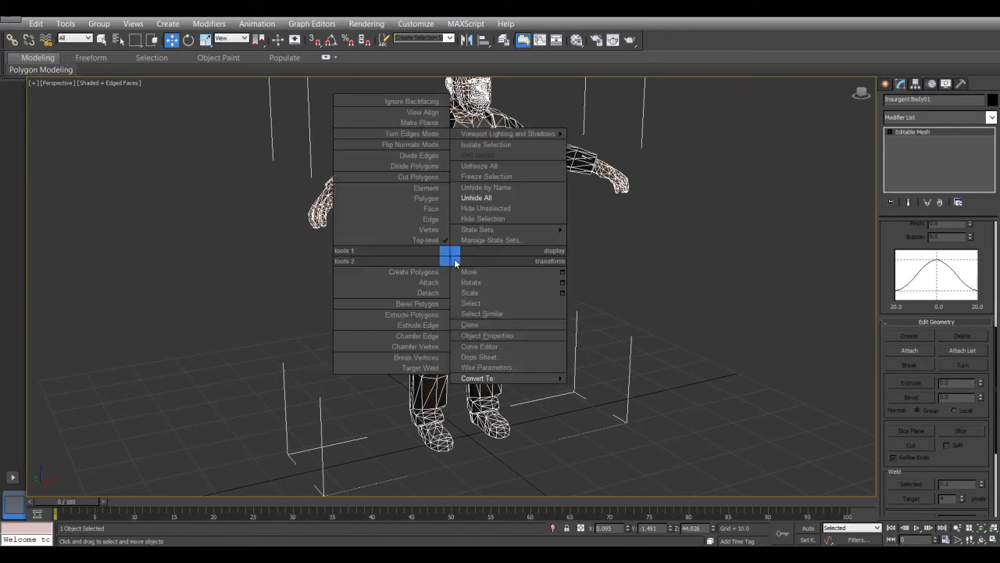
{"action": "mouse_move", "coordinate": [481, 378]}
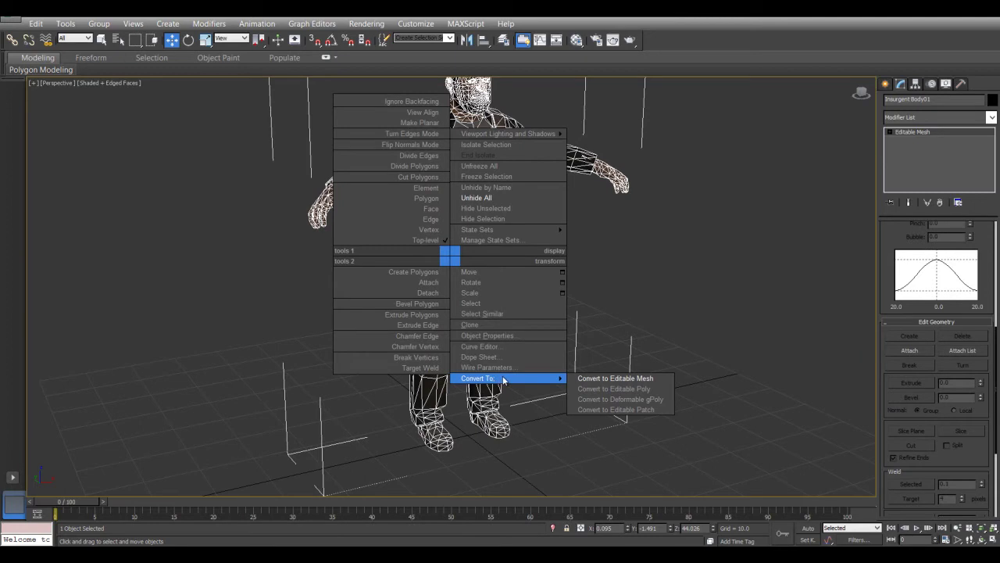
{"action": "left_click", "coordinate": [594, 389]}
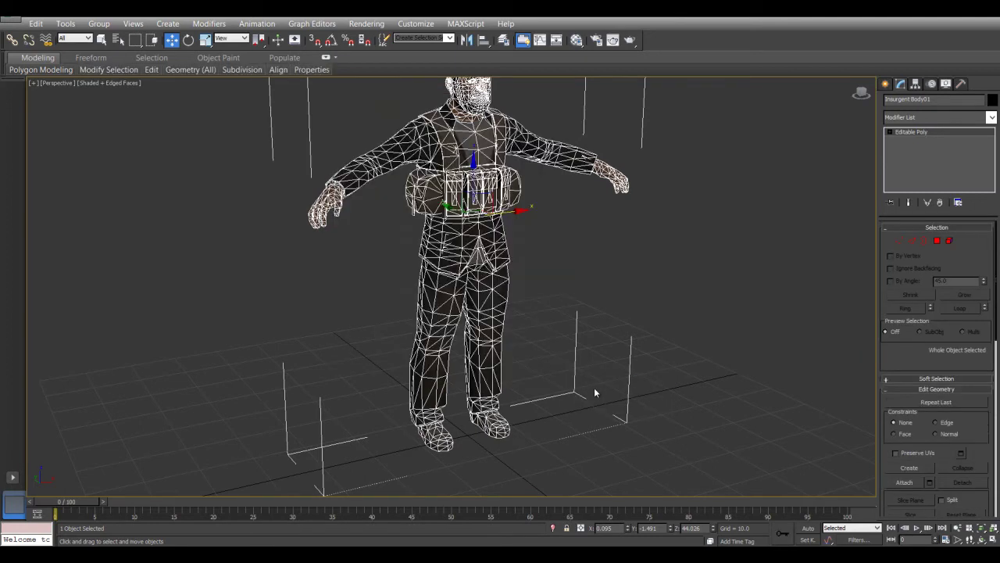
{"action": "middle_click_drag", "start_coordinate": [498, 339], "coordinate": [455, 344], "text": "alt"}
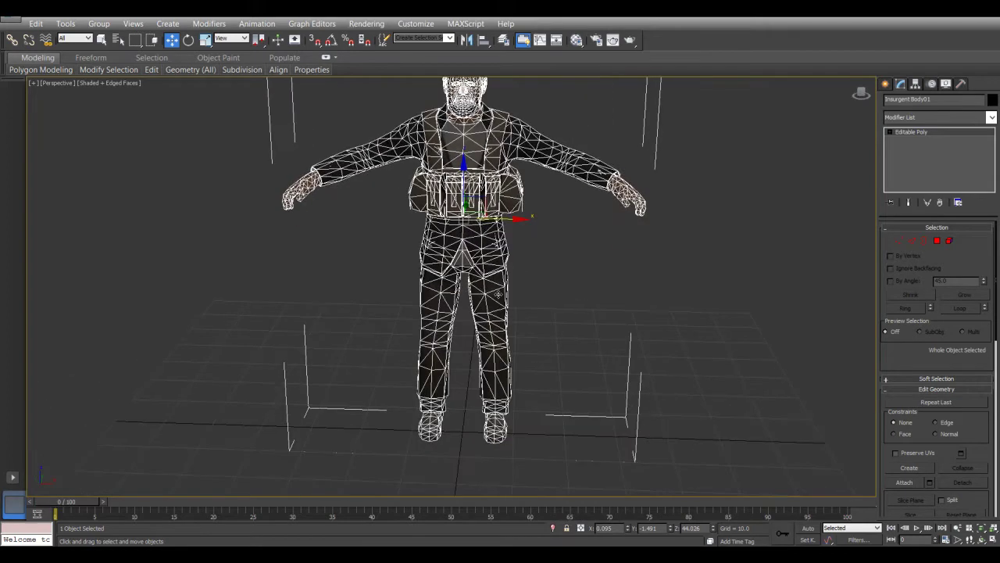
- Enter edge sub-object mode and apply Quadrify All to the character mesh
{"action": "left_click", "coordinate": [912, 243]}
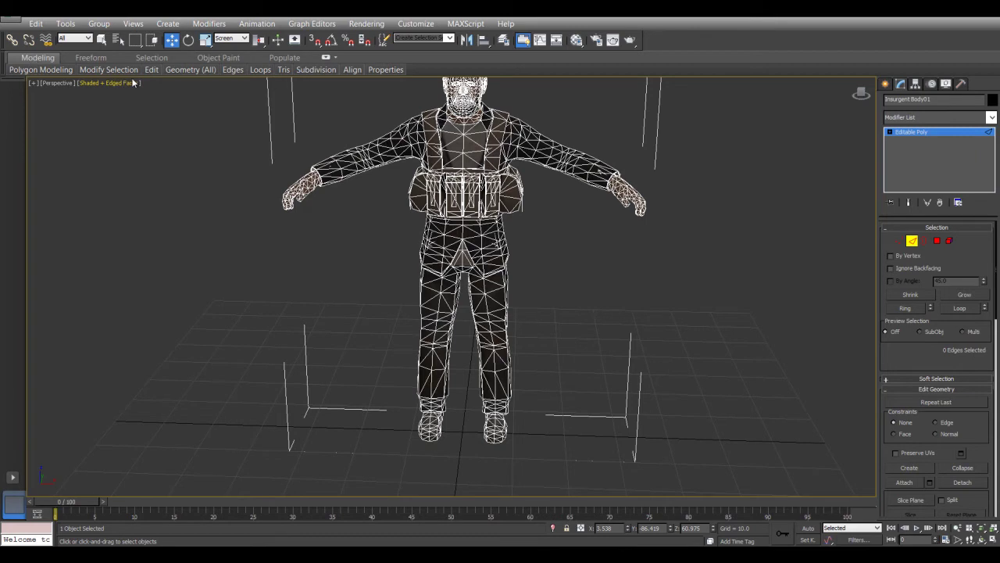
{"action": "mouse_move", "coordinate": [170, 75]}
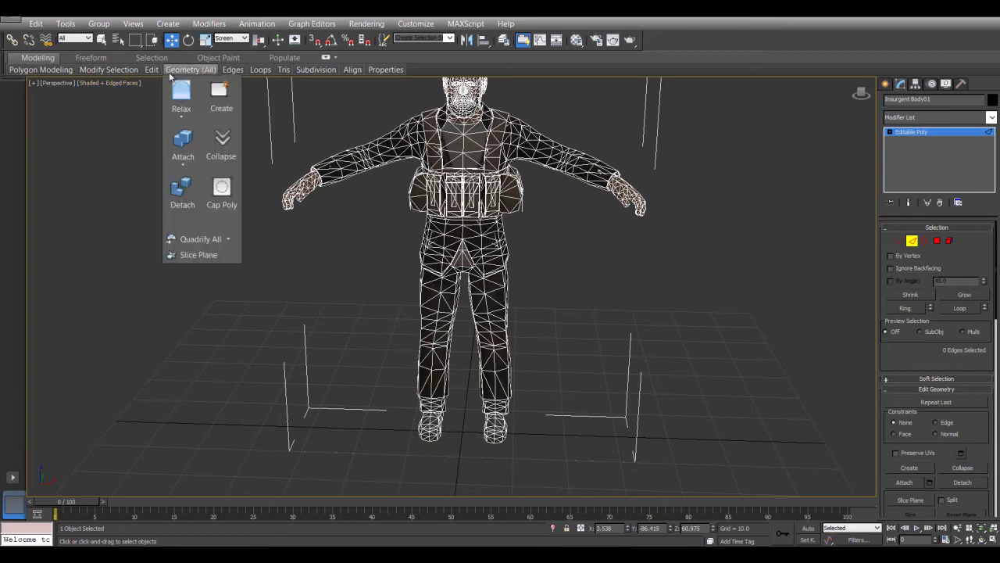
{"action": "left_click", "coordinate": [199, 239]}
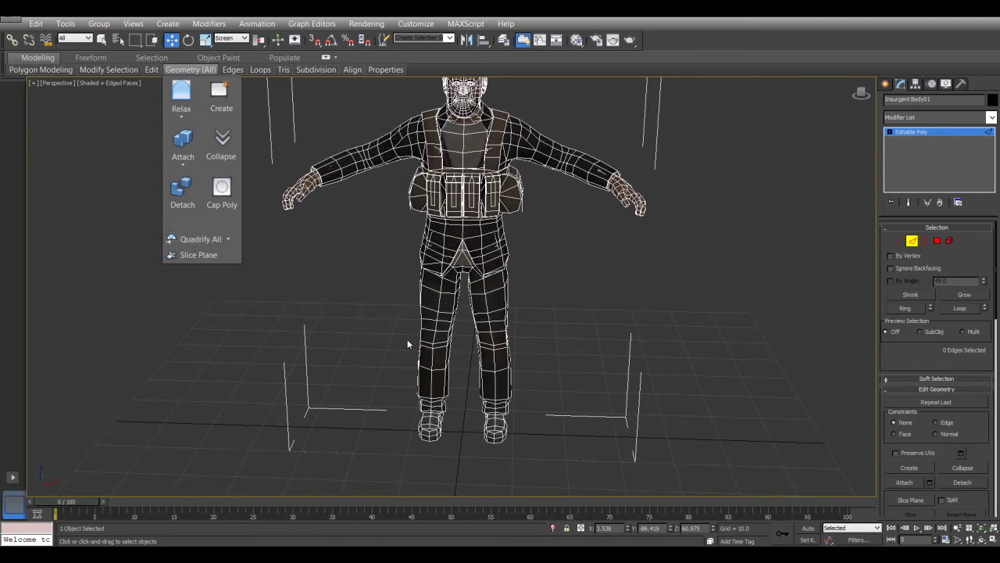
- Leave edge sub-object mode and deselect the character mesh
{"action": "middle_click_drag", "start_coordinate": [425, 340], "coordinate": [476, 347], "text": "alt"}
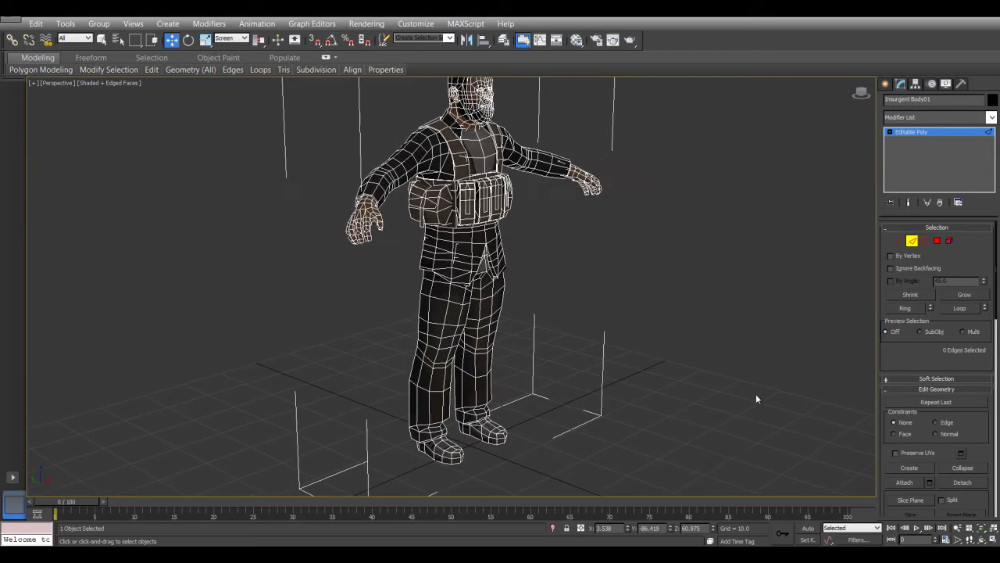
{"action": "left_click", "coordinate": [913, 241]}
{"action": "left_click", "coordinate": [653, 341]}
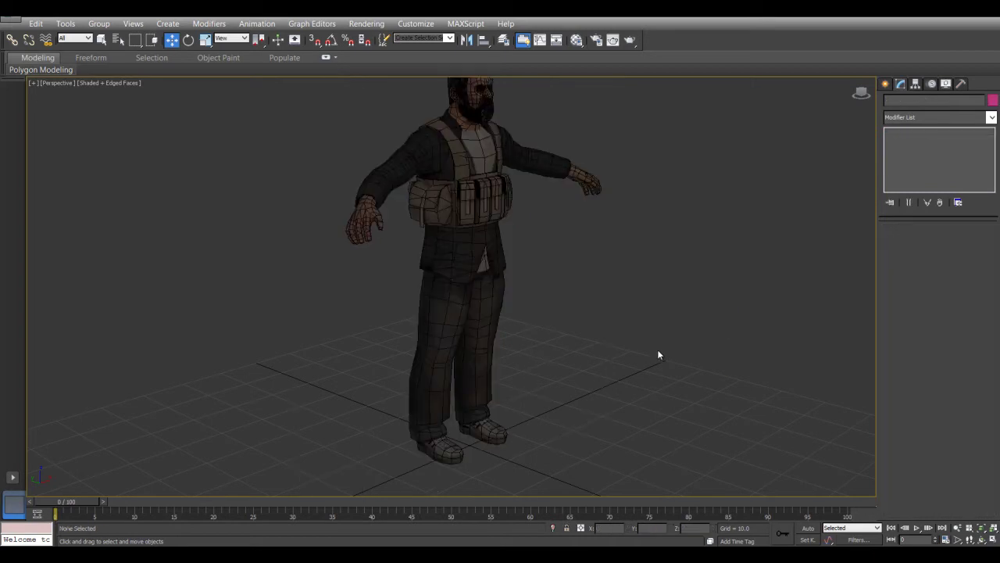
- Activate the Biped creation tool from the Systems objects
{"action": "left_click", "coordinate": [885, 84]}
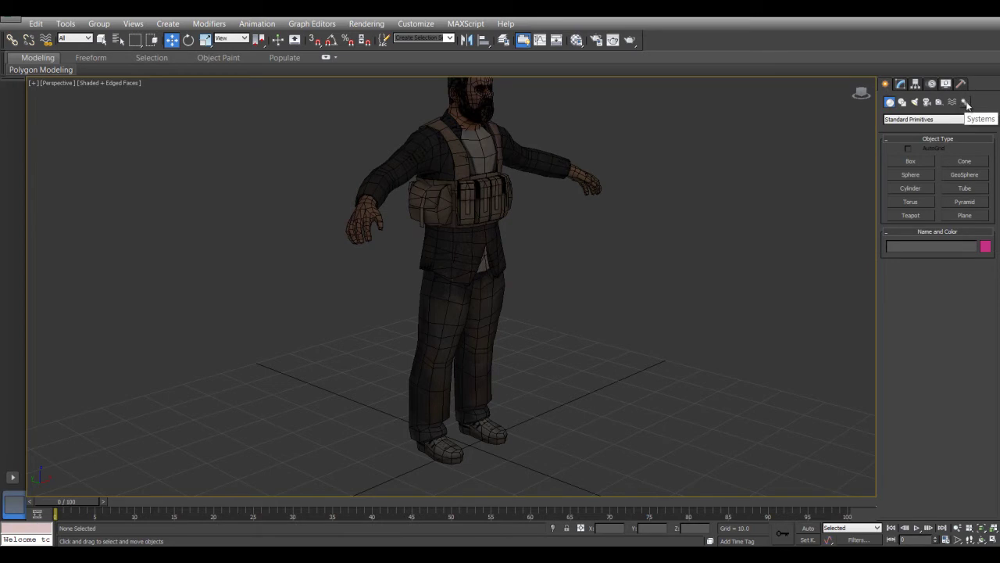
{"action": "left_click", "coordinate": [966, 102]}
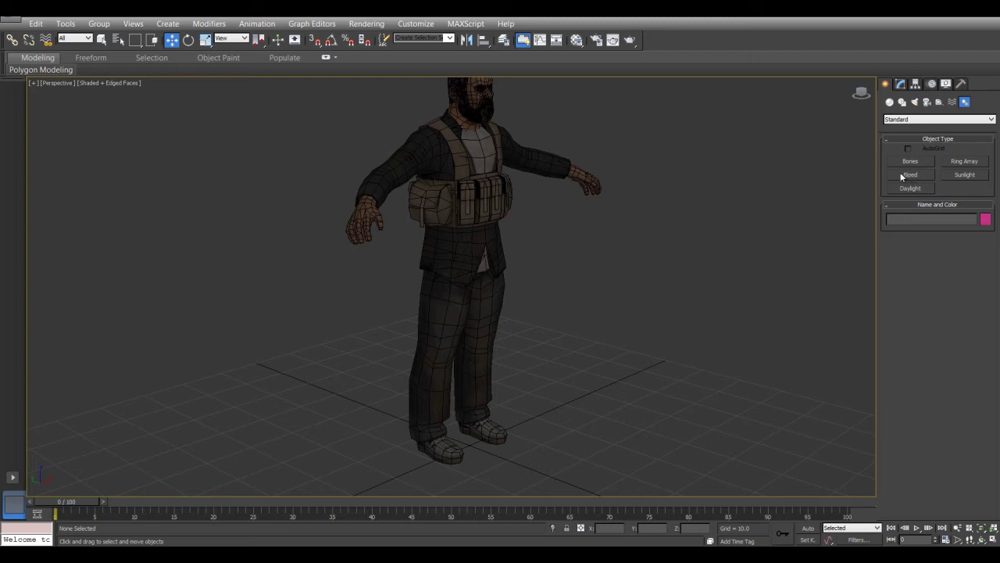
{"action": "left_click", "coordinate": [910, 177]}
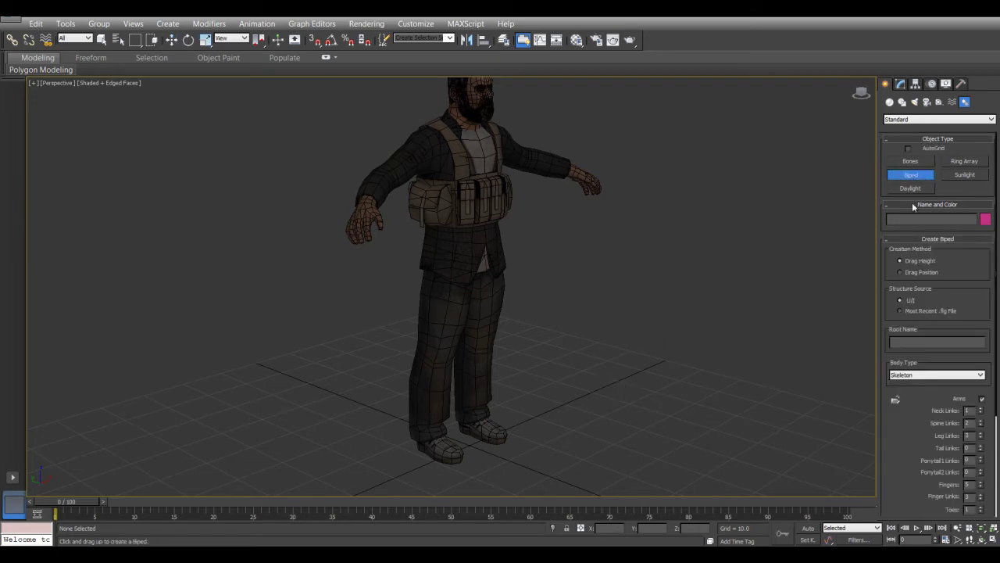
- Examine the Biped creation parameters, including the body structure, Twist Links and Xtras settings
{"action": "left_click_drag", "start_coordinate": [888, 430], "coordinate": [866, 300]}
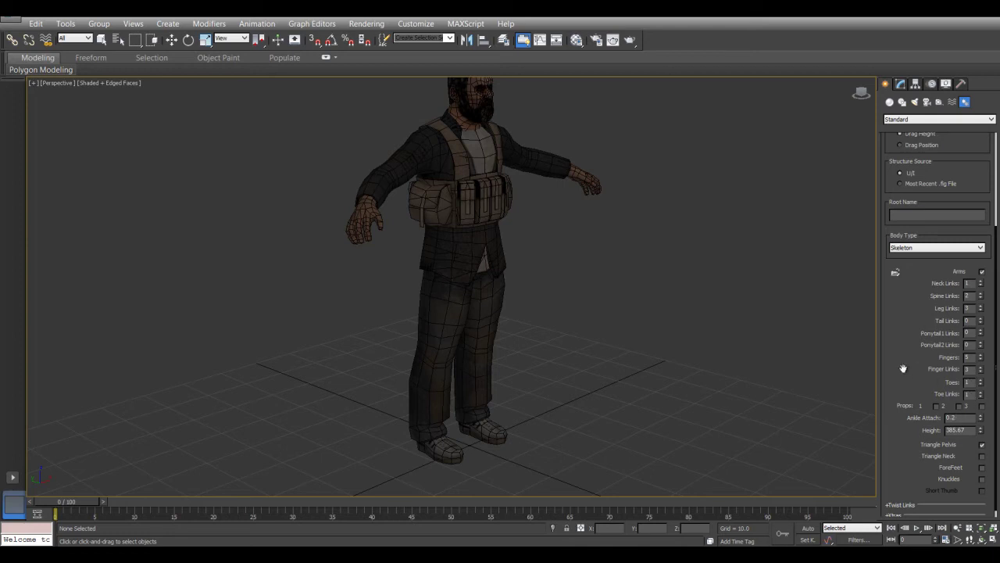
{"action": "scroll", "coordinate": [902, 369], "scroll_direction": "down", "scroll_amount": 1}
{"action": "left_click", "coordinate": [899, 497]}
{"action": "scroll", "coordinate": [898, 468], "scroll_direction": "down", "scroll_amount": 5}
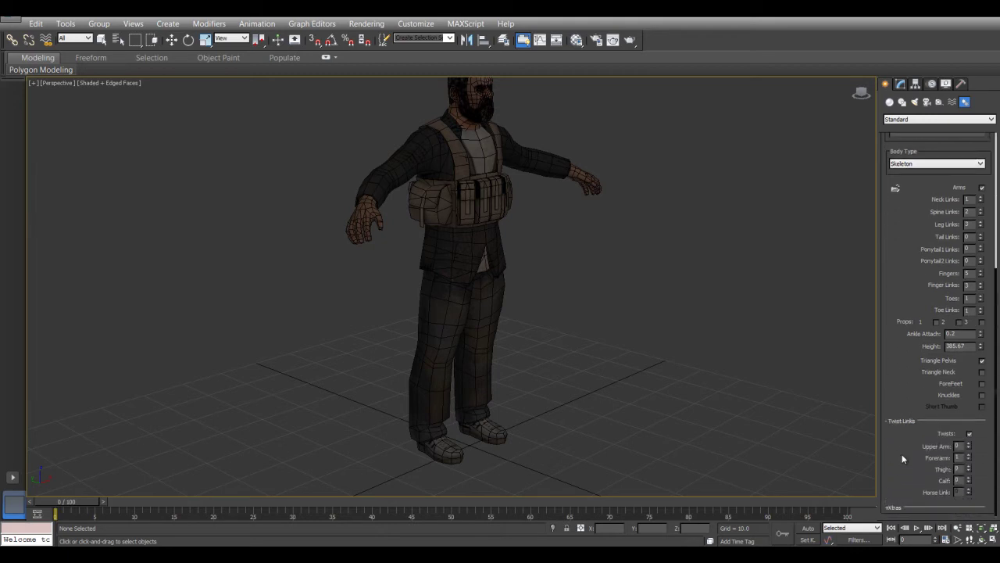
{"action": "left_click", "coordinate": [891, 507]}
{"action": "scroll", "coordinate": [922, 481], "scroll_direction": "down", "scroll_amount": 7}
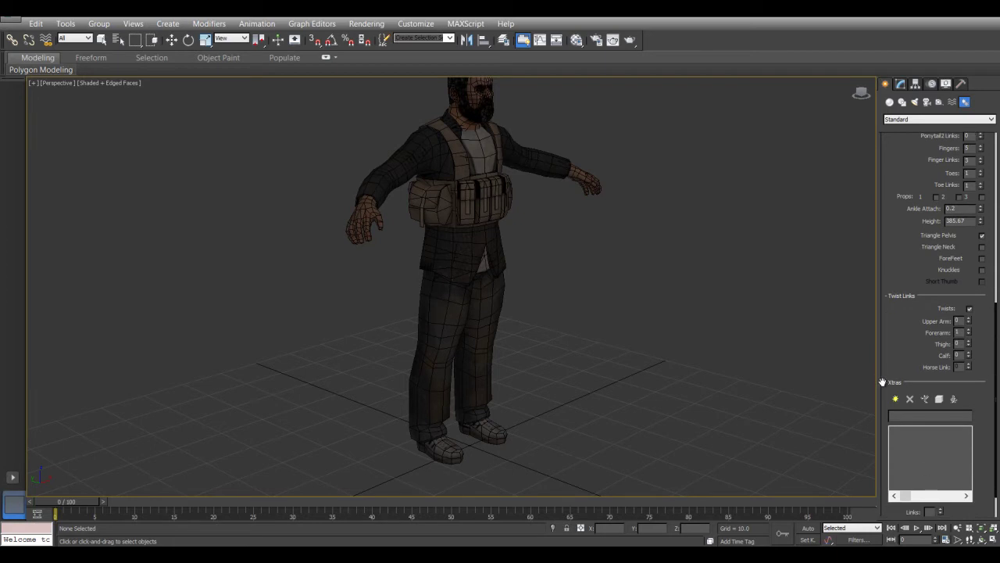
{"action": "scroll", "coordinate": [885, 382], "scroll_direction": "up", "scroll_amount": 7}
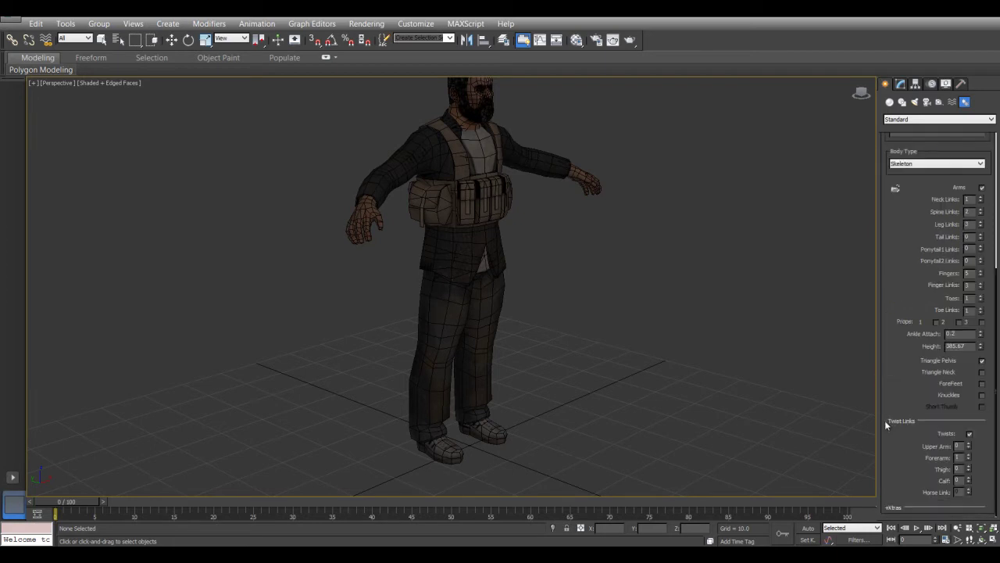
{"action": "scroll", "coordinate": [884, 420], "scroll_direction": "up", "scroll_amount": 4}
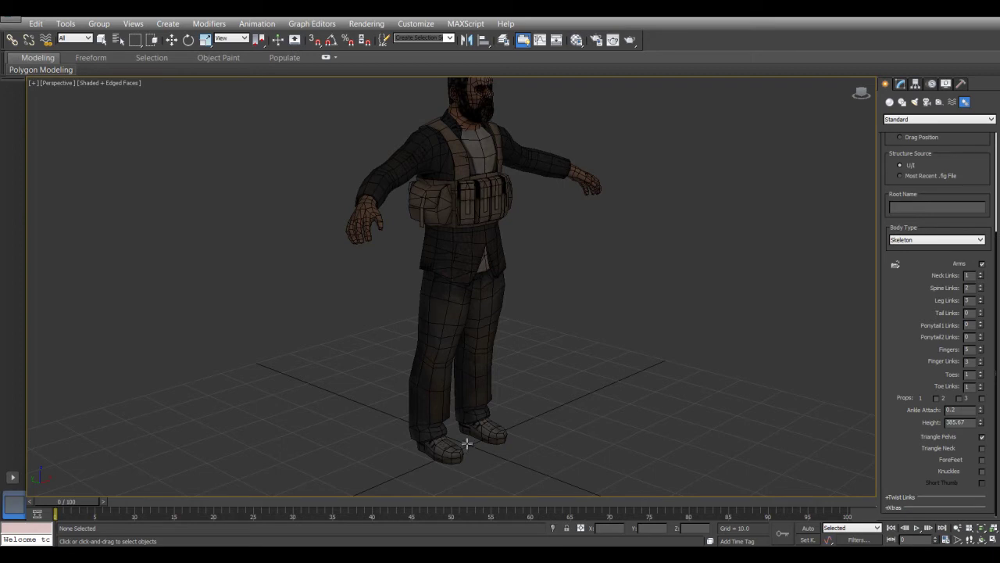
- Create a biped about 23.8 units tall on the ground between the character's feet
{"action": "left_click_drag", "start_coordinate": [465, 443], "coordinate": [684, 556]}
{"action": "middle_click_drag", "start_coordinate": [563, 357], "coordinate": [522, 374], "text": "alt"}
{"action": "middle_click_drag", "start_coordinate": [525, 370], "coordinate": [519, 338]}
{"action": "scroll", "coordinate": [500, 375], "scroll_direction": "up", "scroll_amount": 3}
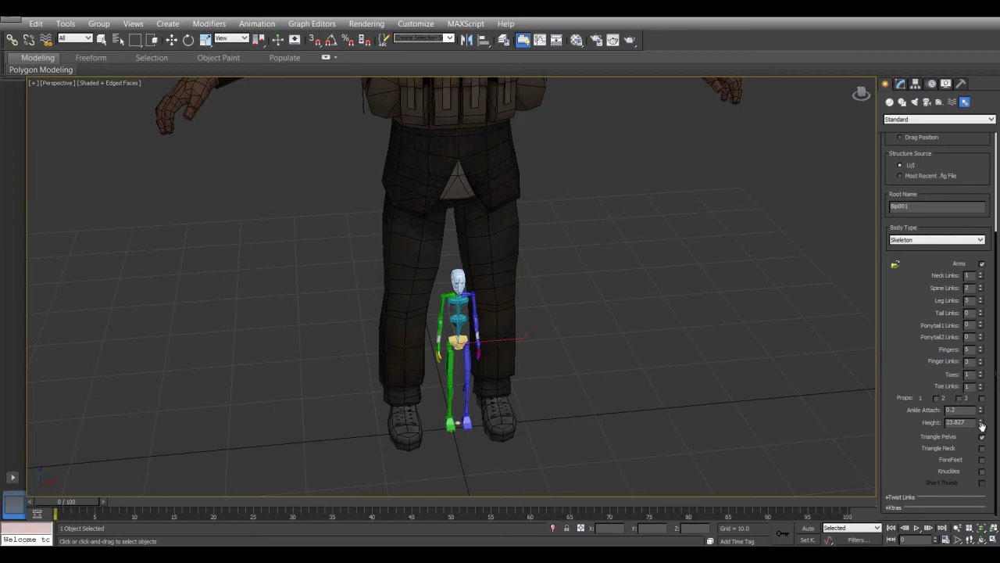
- Increase the biped's height to about 72.6 units to match the character's proportions
{"action": "left_click_drag", "start_coordinate": [982, 426], "coordinate": [897, 163]}
{"action": "scroll", "coordinate": [613, 273], "scroll_direction": "down", "scroll_amount": 5}
{"action": "middle_click_drag", "start_coordinate": [612, 321], "coordinate": [598, 305], "text": "alt"}
{"action": "scroll", "coordinate": [602, 318], "scroll_direction": "up", "scroll_amount": 5}
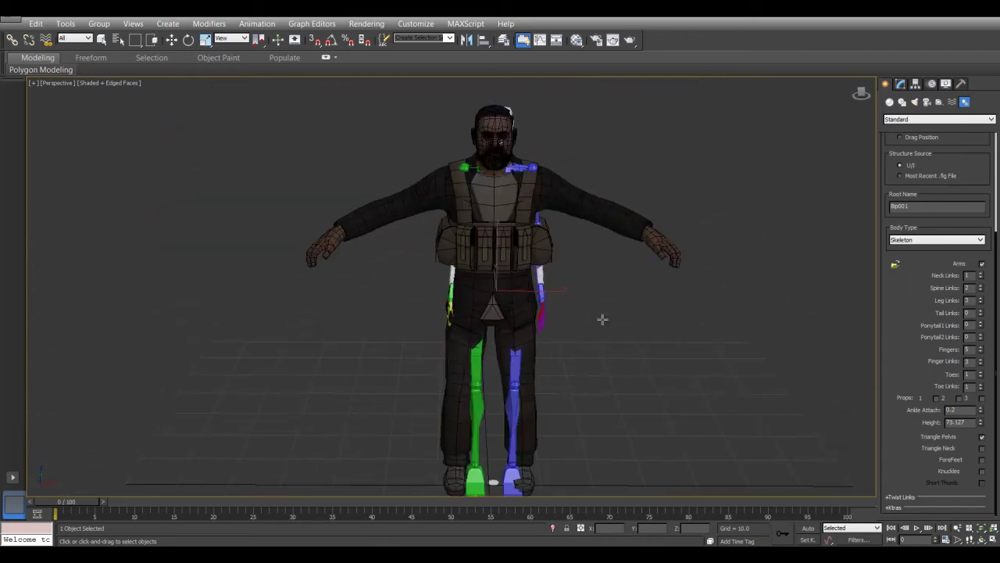
{"action": "left_click", "coordinate": [982, 421]}
{"action": "left_click_drag", "start_coordinate": [981, 423], "coordinate": [979, 422]}
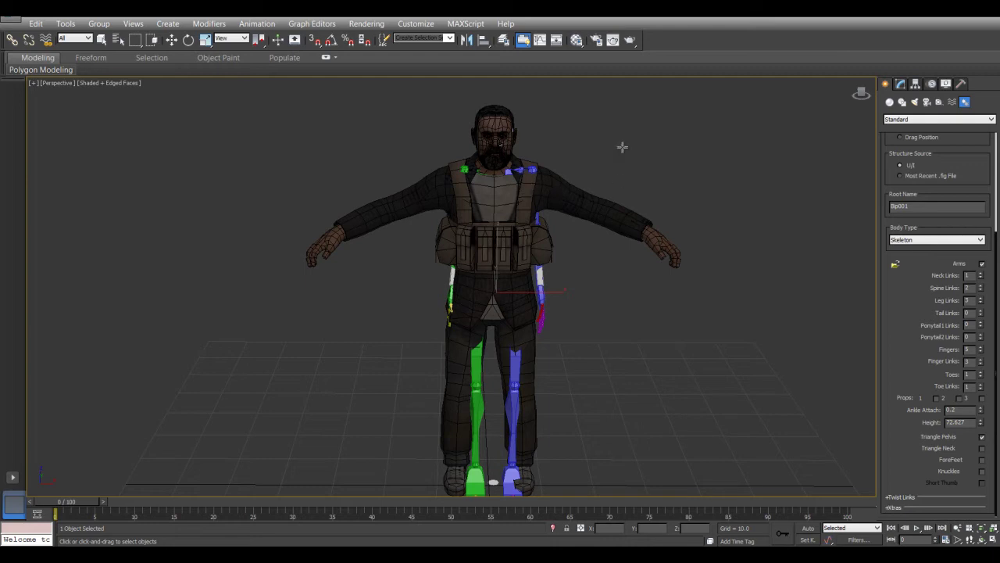
- Finish biped creation and hide the character mesh, leaving only the skeleton displayed
{"action": "middle_click_drag", "start_coordinate": [525, 299], "coordinate": [456, 268], "text": "alt"}
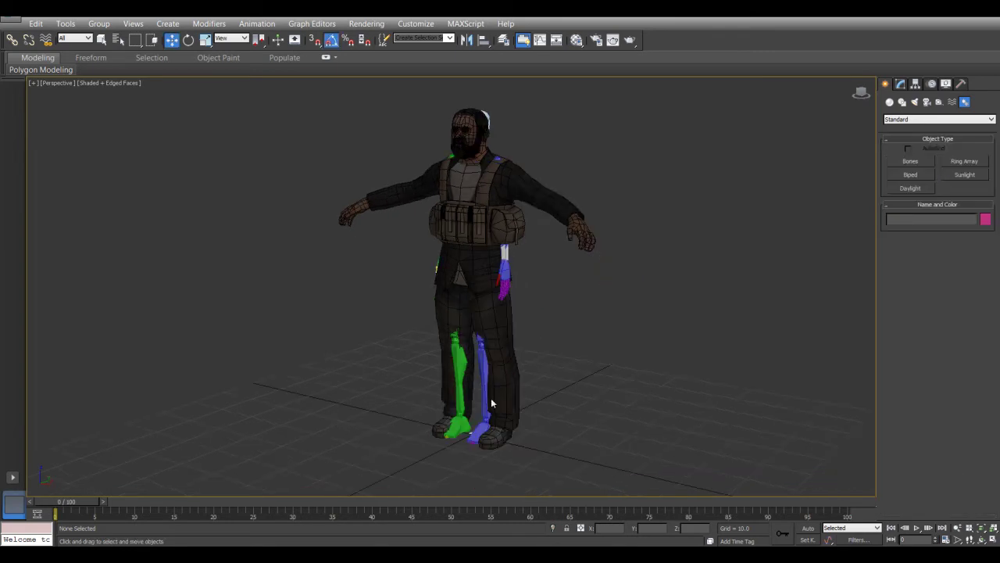
{"action": "middle_click_drag", "start_coordinate": [415, 364], "coordinate": [455, 362], "text": "alt"}
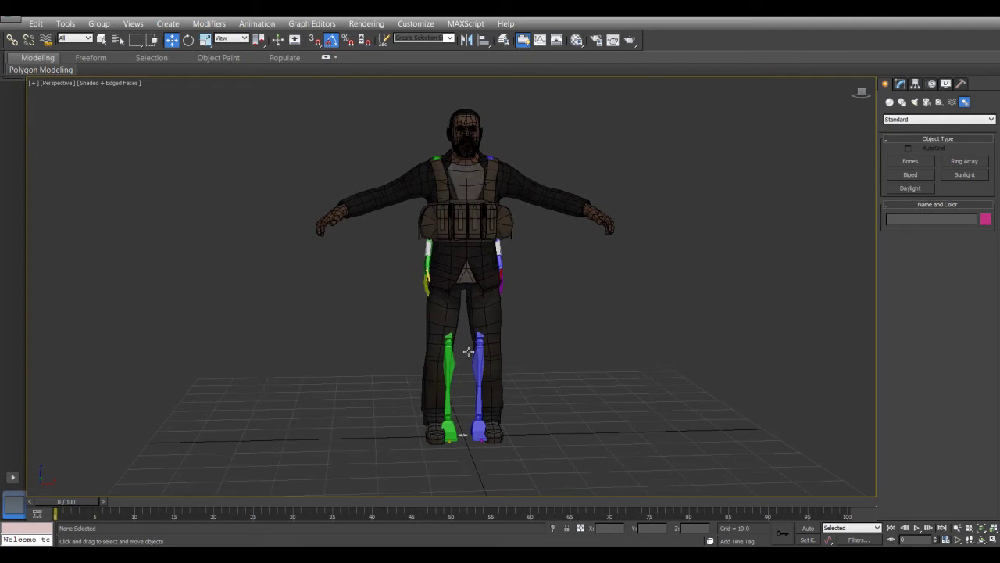
{"action": "scroll", "coordinate": [451, 333], "scroll_direction": "up", "scroll_amount": 3}
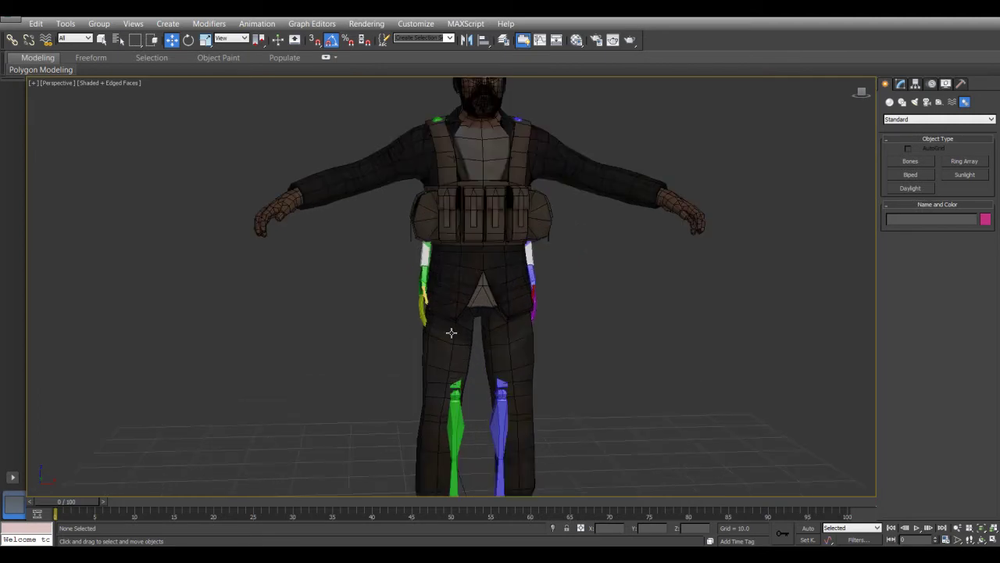
{"action": "left_click", "coordinate": [455, 260]}
{"action": "right_click", "coordinate": [454, 258]}
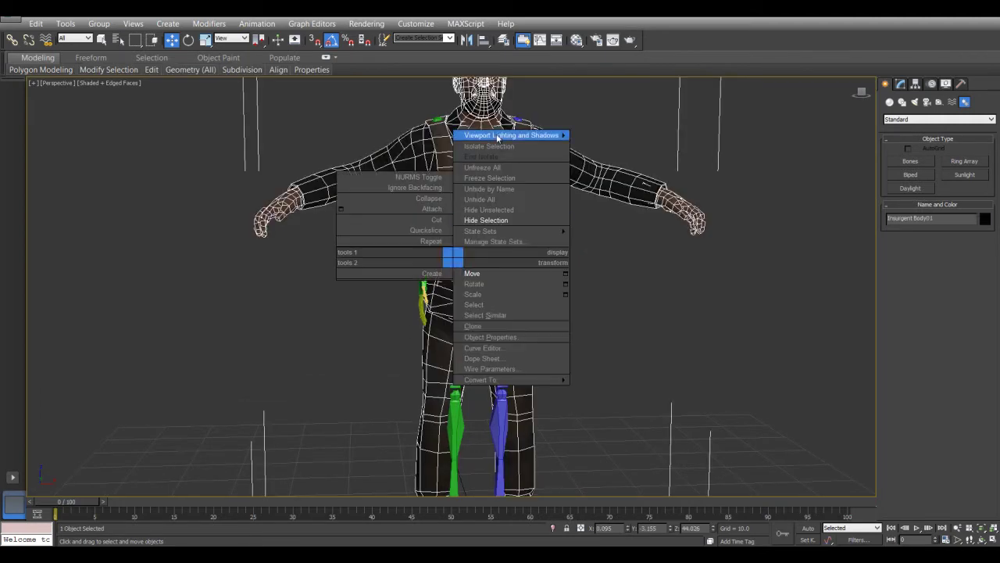
{"action": "left_click", "coordinate": [486, 220]}
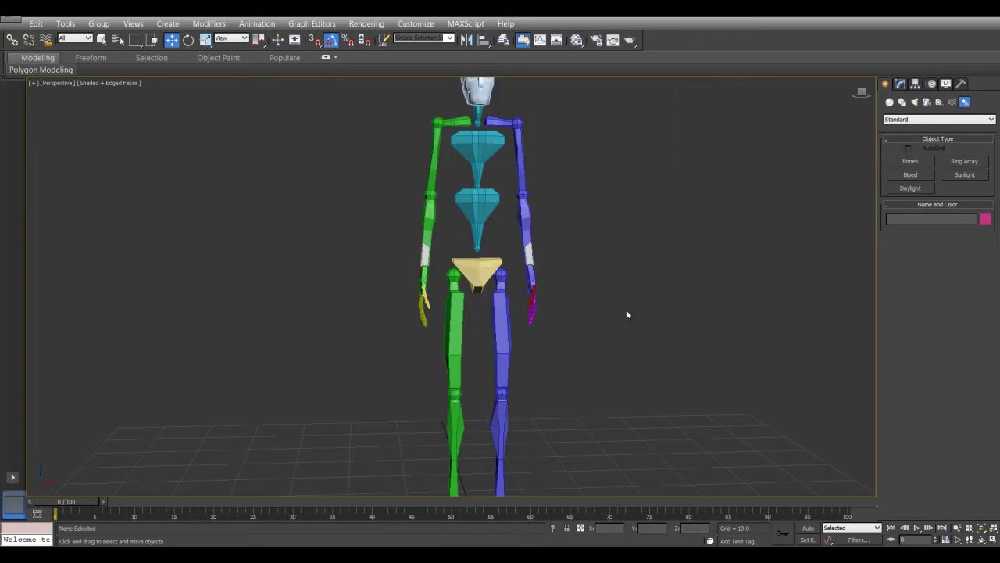
- Select the biped's left upper arm and turn on Figure Mode in its motion settings
{"action": "left_click", "coordinate": [522, 159]}
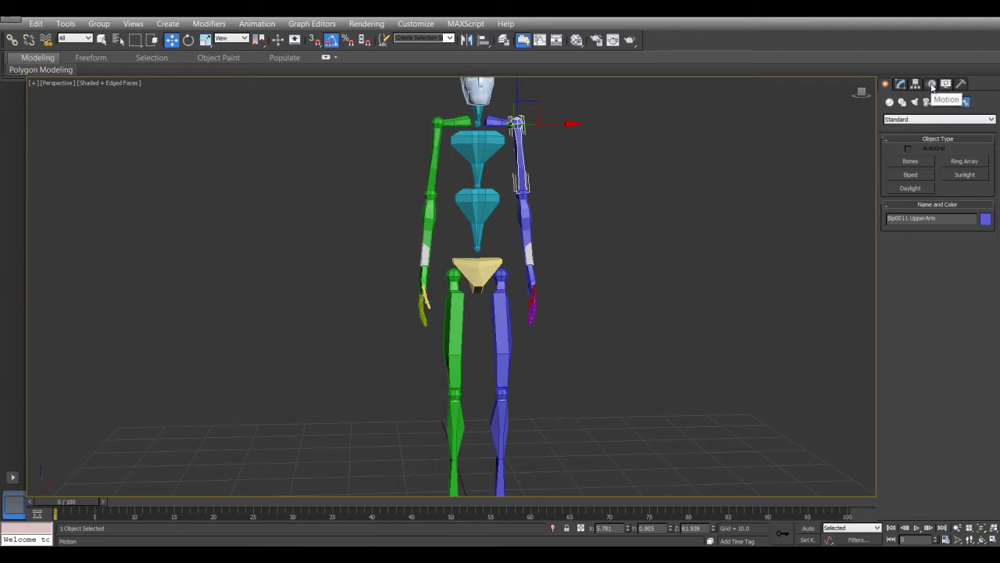
{"action": "left_click", "coordinate": [932, 85]}
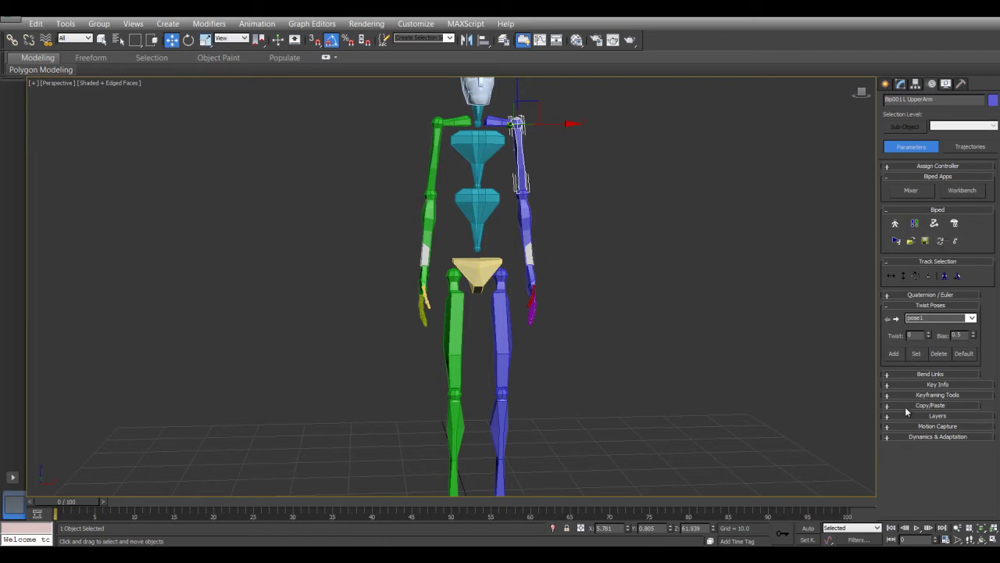
{"action": "left_click", "coordinate": [895, 224]}
{"action": "scroll", "coordinate": [707, 317], "scroll_direction": "down", "scroll_amount": 3}
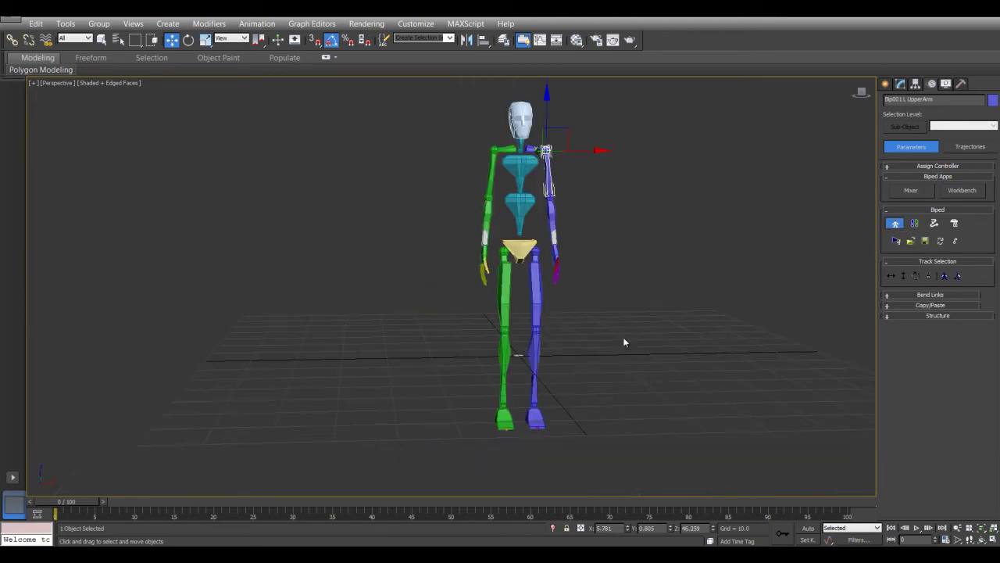
{"action": "middle_click_drag", "start_coordinate": [535, 264], "coordinate": [533, 326]}
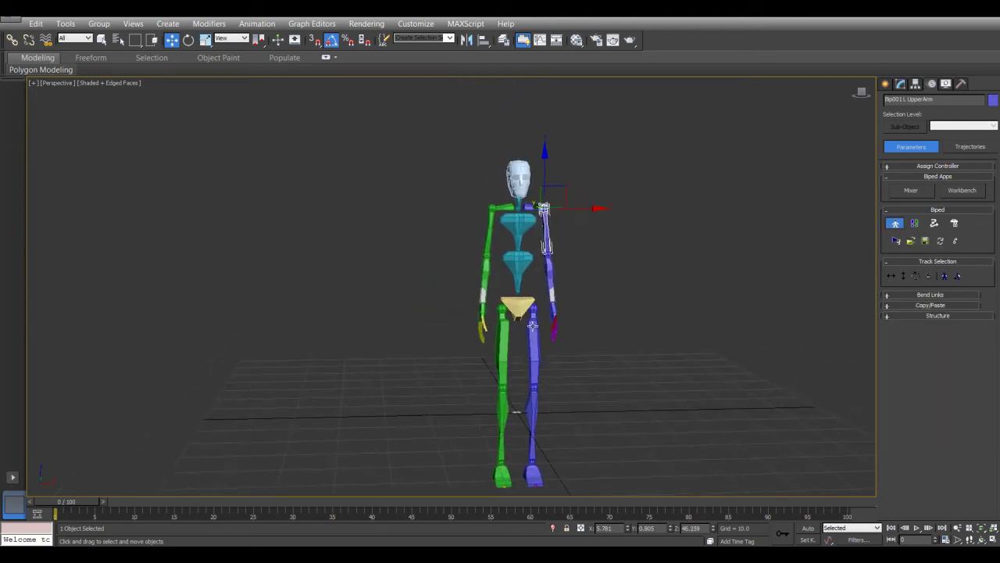
{"action": "middle_click_drag", "start_coordinate": [528, 255], "coordinate": [517, 255], "text": "alt"}
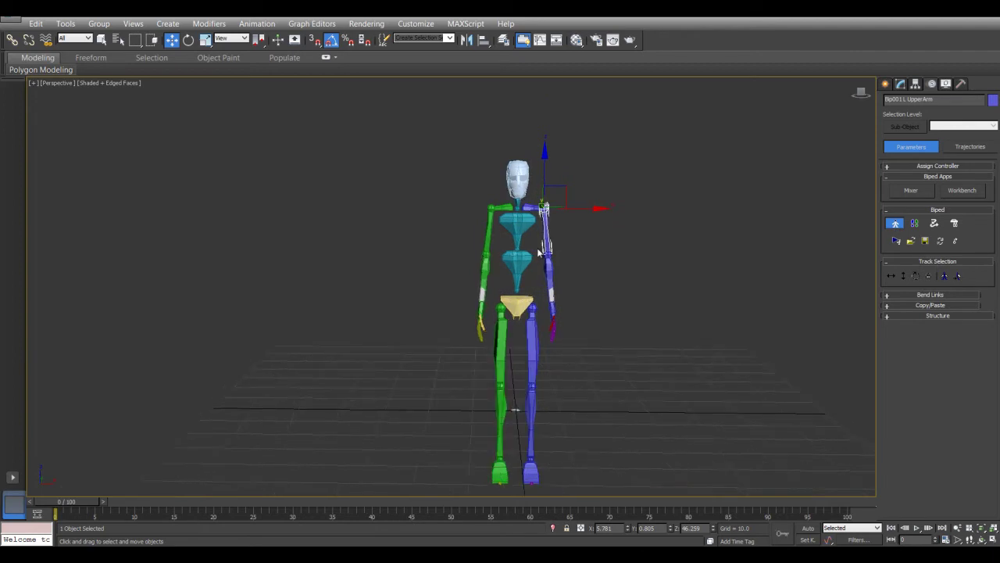
- Try rotating the left upper arm bone in Figure Mode, and undo the rotation
{"action": "right_click", "coordinate": [538, 252]}
{"action": "left_click", "coordinate": [554, 270]}
{"action": "left_click_drag", "start_coordinate": [572, 166], "coordinate": [551, 154]}
{"action": "key", "text": "ctrl+z"}
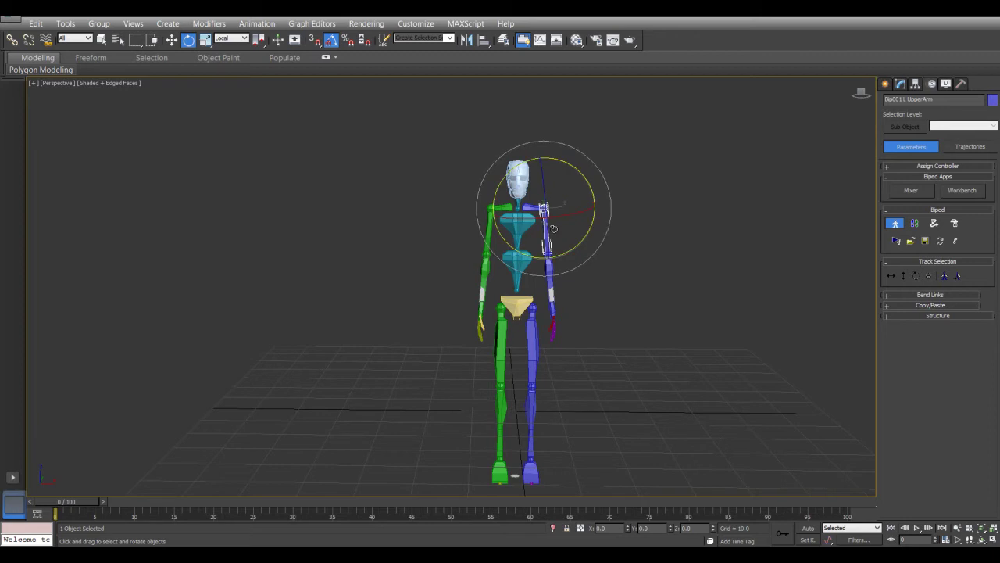
- Try scaling the left upper arm bone along its local axes, and revert the scaling
{"action": "right_click", "coordinate": [588, 250]}
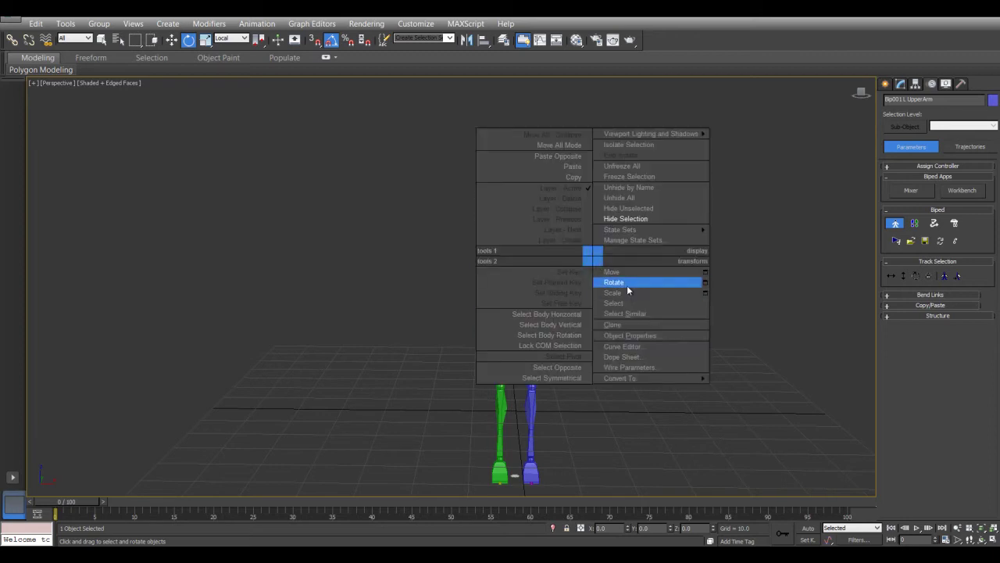
{"action": "left_click", "coordinate": [626, 292]}
{"action": "left_click_drag", "start_coordinate": [550, 200], "coordinate": [551, 160]}
{"action": "middle_click_drag", "start_coordinate": [551, 160], "coordinate": [500, 258], "text": "alt"}
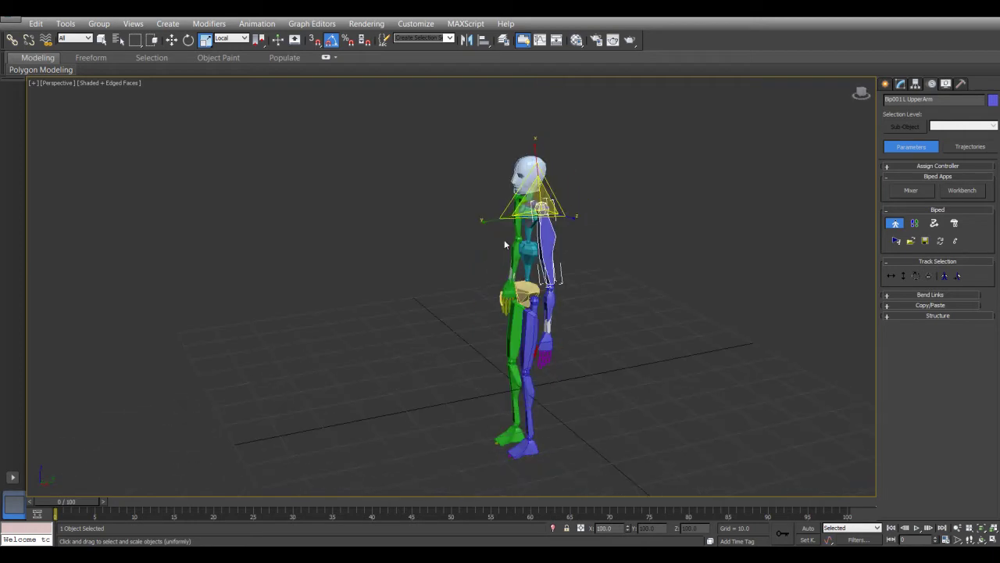
{"action": "left_click_drag", "start_coordinate": [459, 226], "coordinate": [484, 234]}
{"action": "middle_click_drag", "start_coordinate": [494, 250], "coordinate": [485, 201], "text": "alt"}
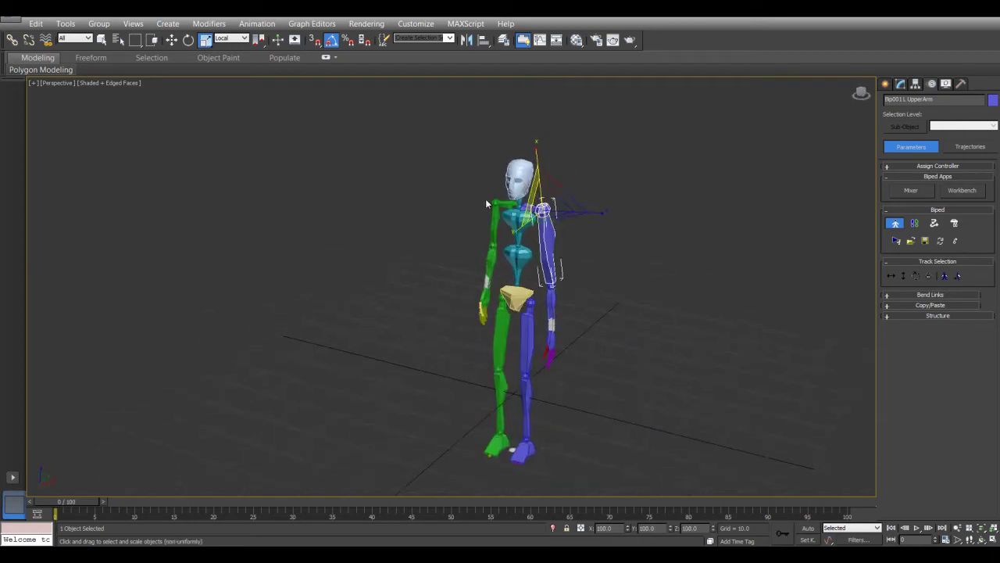
- Unhide all objects to show the character mesh together with the biped
{"action": "right_click", "coordinate": [579, 244]}
{"action": "left_click", "coordinate": [606, 185]}
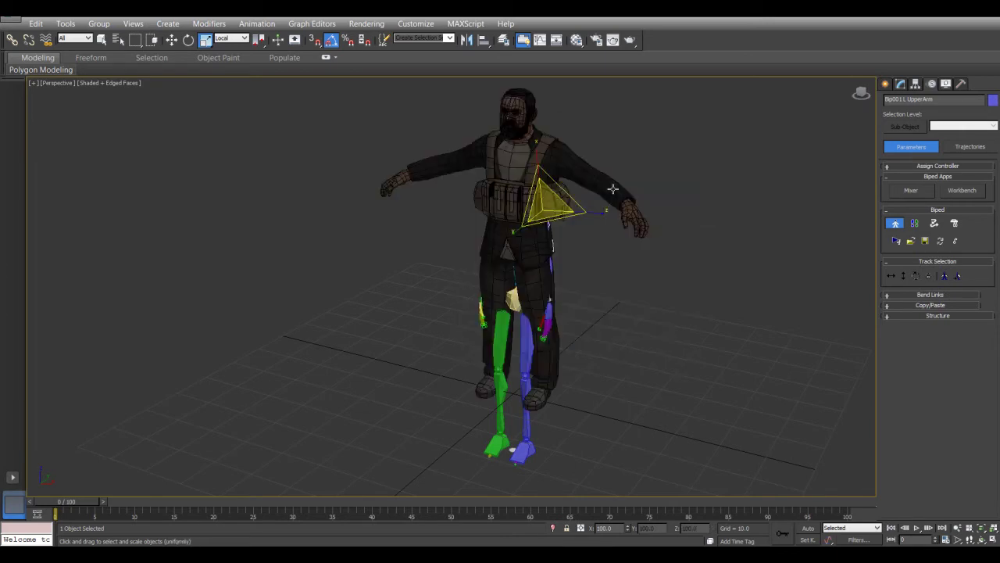
{"action": "mouse_move", "coordinate": [594, 290]}
{"action": "middle_mouse_down", "text": "alt"}
{"action": "mouse_move", "coordinate": [602, 284]}
{"action": "mouse_move", "coordinate": [406, 282]}
{"action": "mouse_move", "coordinate": [621, 284]}
{"action": "mouse_move", "coordinate": [610, 290]}
{"action": "middle_mouse_up", "text": "alt"}
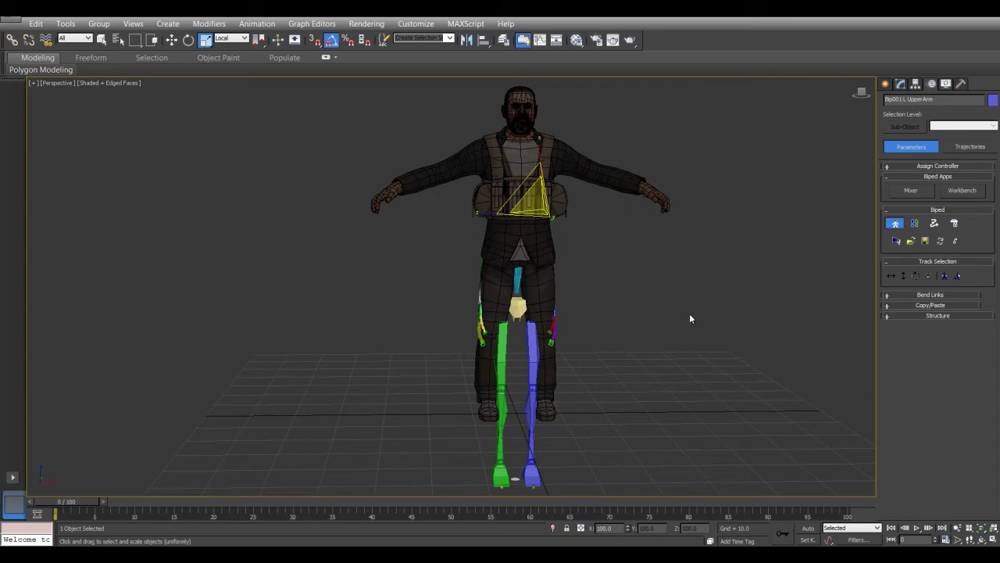
- Select the biped root Bip001 by name and move it up in the front view until its feet align with the character's shoes
{"action": "key", "text": "h"}
{"action": "left_click", "coordinate": [488, 258]}
{"action": "scroll", "coordinate": [490, 263], "scroll_direction": "up", "scroll_amount": 10}
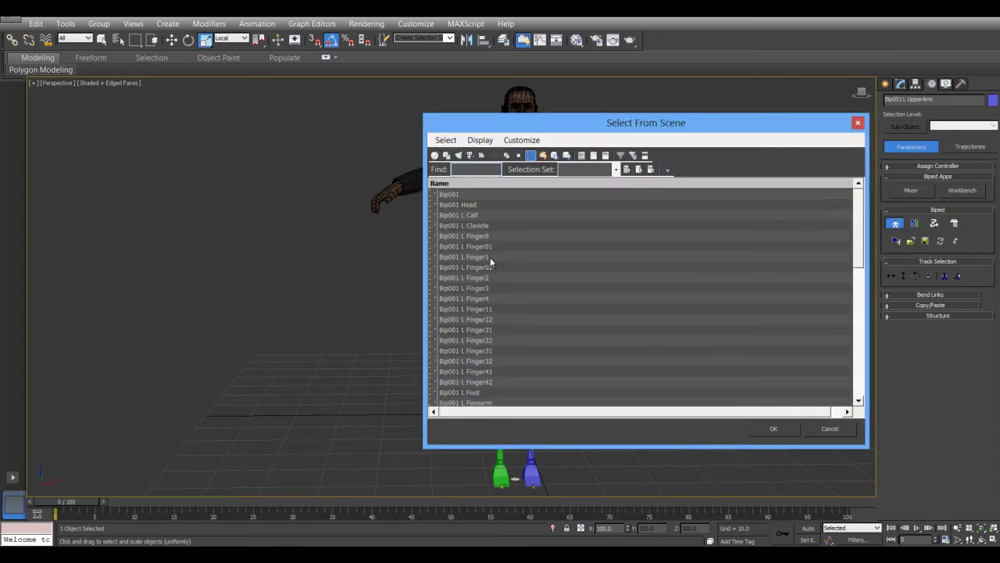
{"action": "left_click", "coordinate": [450, 194]}
{"action": "left_click", "coordinate": [772, 432]}
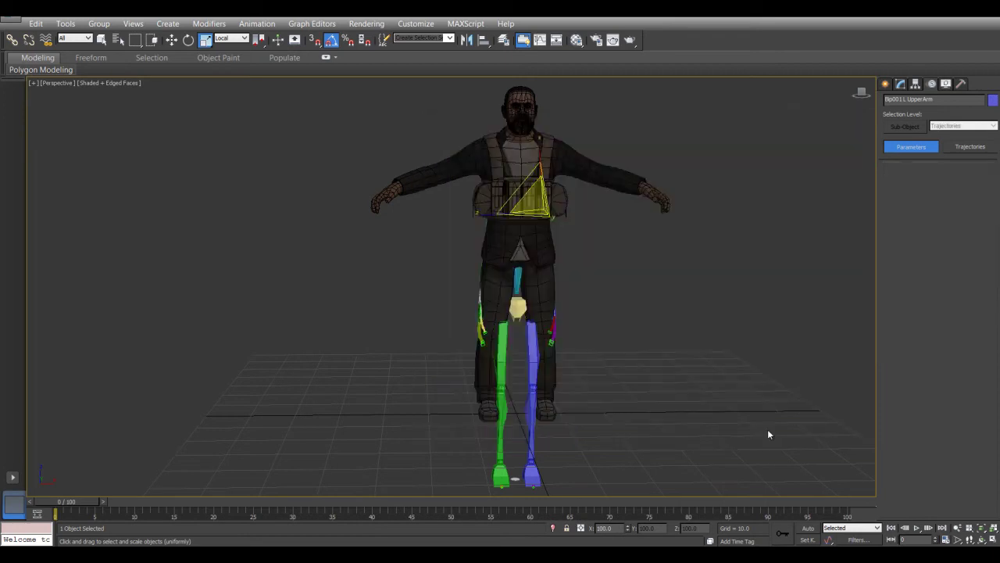
{"action": "middle_click_drag", "start_coordinate": [548, 383], "coordinate": [548, 362]}
{"action": "key", "text": "f"}
{"action": "key", "text": "z"}
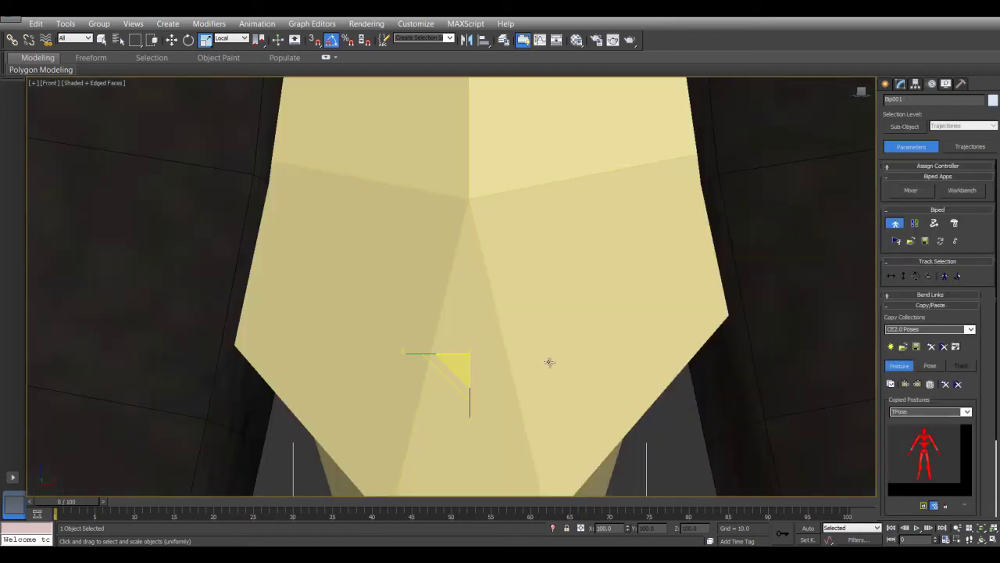
{"action": "scroll", "coordinate": [529, 357], "scroll_direction": "down", "scroll_amount": 8}
{"action": "right_click", "coordinate": [499, 327]}
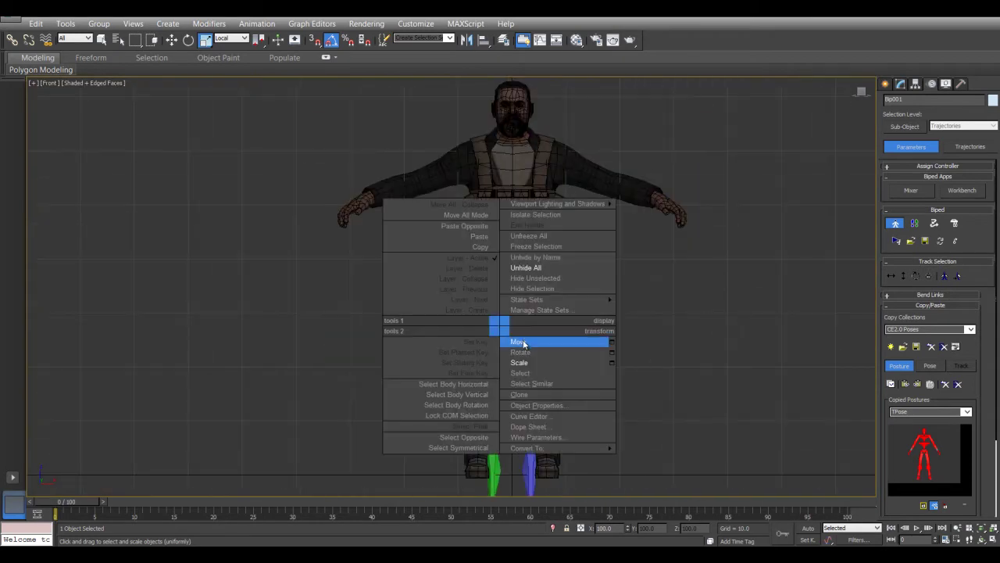
{"action": "left_click", "coordinate": [518, 342]}
{"action": "left_click_drag", "start_coordinate": [510, 311], "coordinate": [504, 226]}
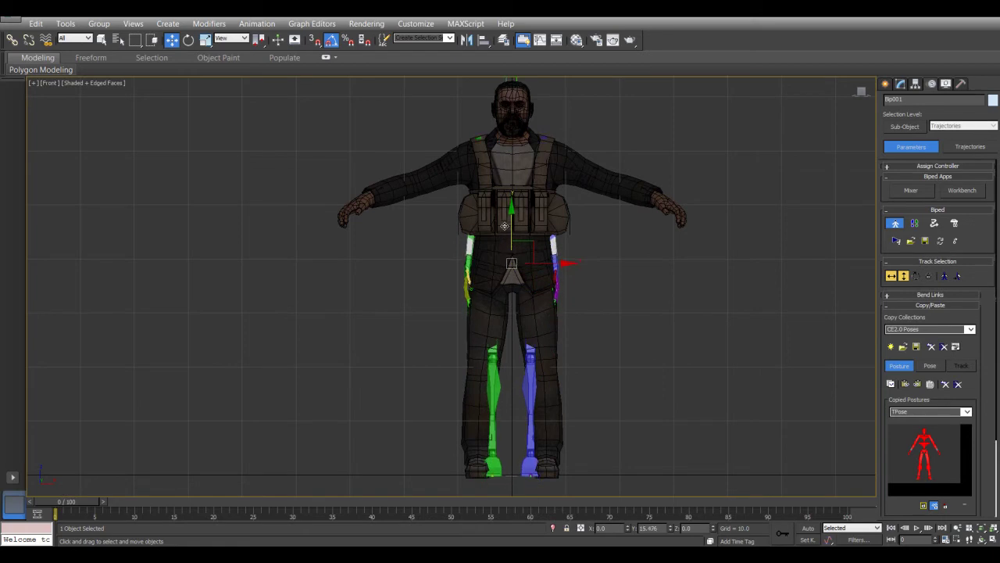
- Make the character body mesh see-through in the perspective view, and clear the selection
{"action": "key", "text": "p"}
{"action": "key", "text": "z"}
{"action": "scroll", "coordinate": [513, 326], "scroll_direction": "down", "scroll_amount": 15}
{"action": "middle_click_drag", "start_coordinate": [513, 325], "coordinate": [467, 290], "text": "alt"}
{"action": "left_click", "coordinate": [542, 301]}
{"action": "left_click", "coordinate": [429, 228]}
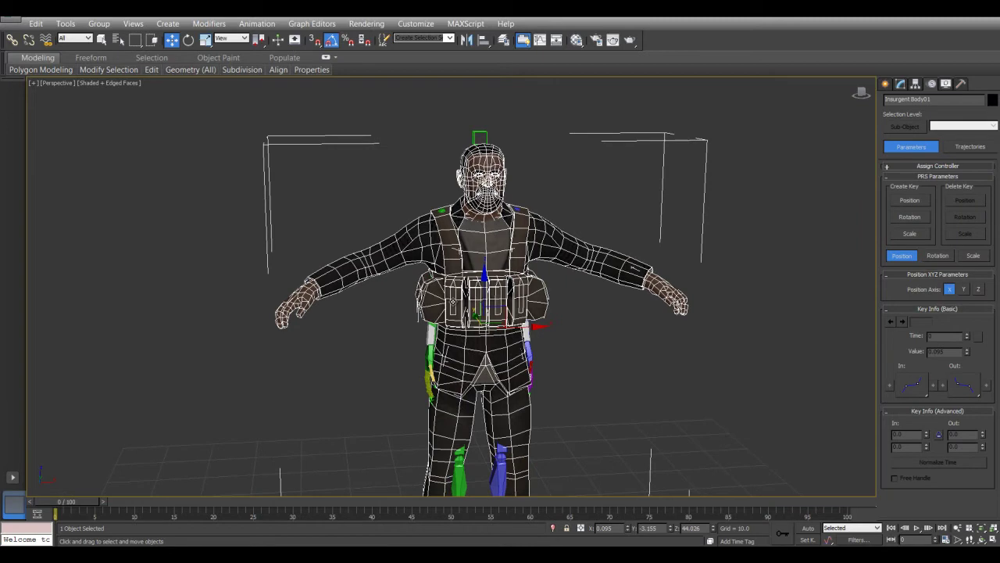
{"action": "key", "text": "alt+x"}
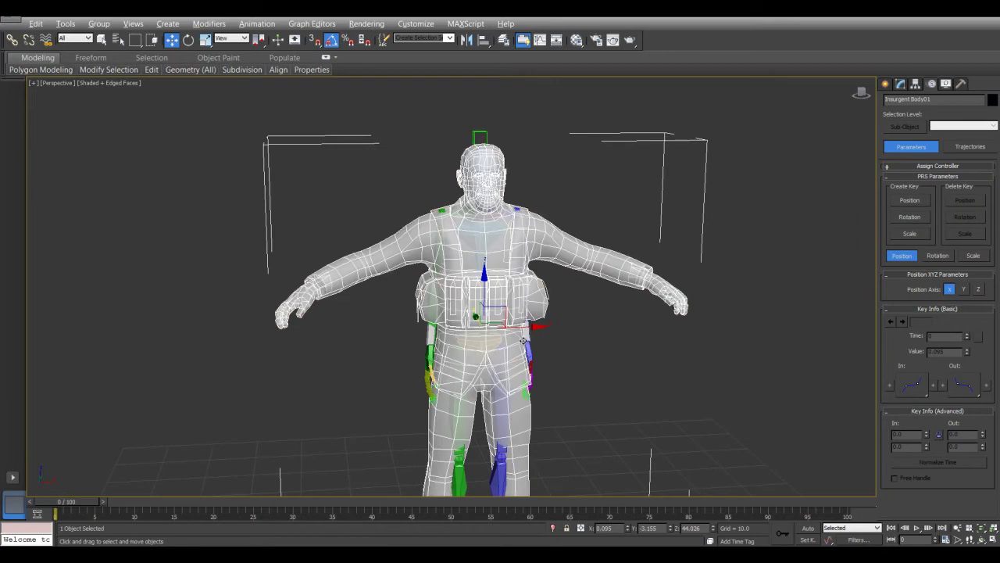
{"action": "left_click", "coordinate": [602, 379]}
- Try rotating only the right upper arm bone up along the character's sleeve
{"action": "scroll", "coordinate": [422, 236], "scroll_direction": "up", "scroll_amount": 5}
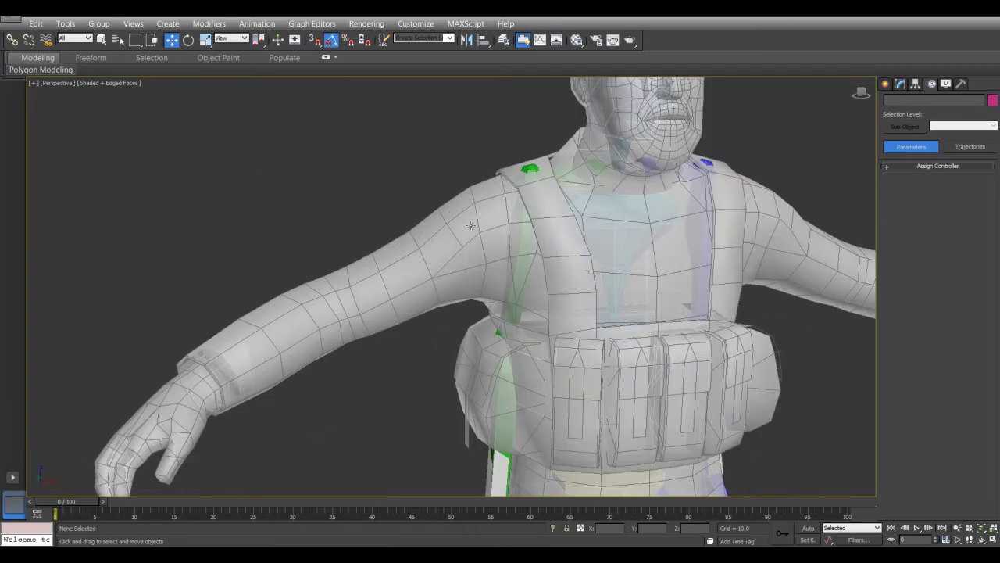
{"action": "left_click", "coordinate": [528, 249]}
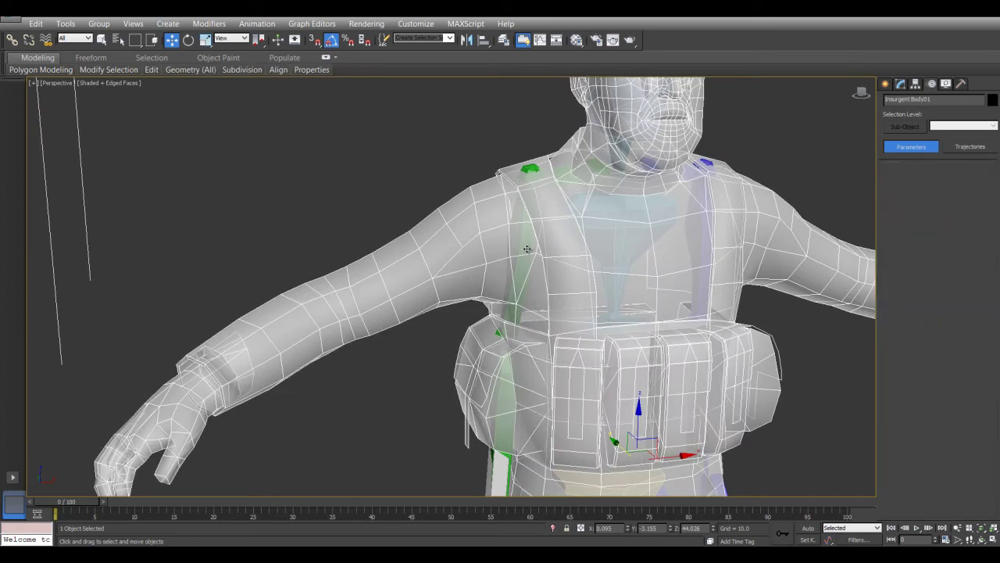
{"action": "left_click", "coordinate": [527, 249]}
{"action": "middle_click_drag", "start_coordinate": [504, 244], "coordinate": [464, 260], "text": "alt"}
{"action": "right_click", "coordinate": [525, 251]}
{"action": "left_click", "coordinate": [548, 279]}
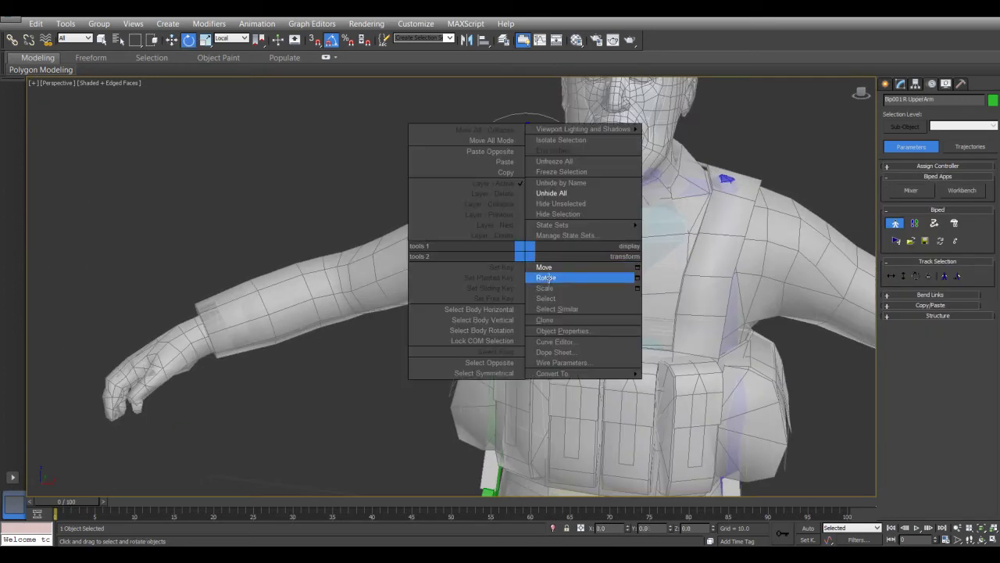
{"action": "left_click", "coordinate": [547, 279]}
{"action": "left_click_drag", "start_coordinate": [575, 176], "coordinate": [579, 195]}
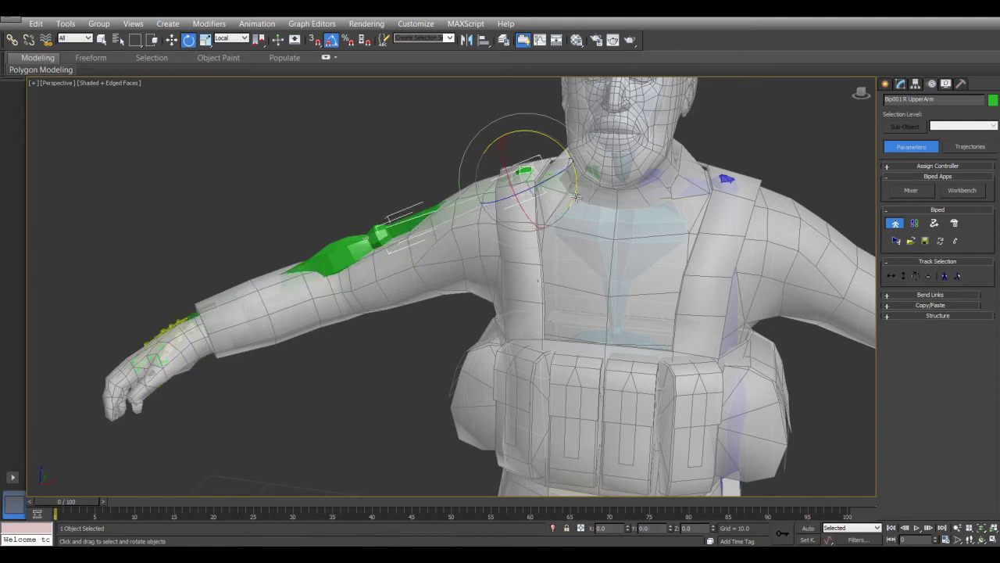
- Examine how the rotated right arm and hand bones line up with the mesh from several angles
{"action": "middle_click_drag", "start_coordinate": [463, 273], "coordinate": [496, 276], "text": "alt"}
{"action": "scroll", "coordinate": [486, 273], "scroll_direction": "down", "scroll_amount": 3}
{"action": "middle_click_drag", "start_coordinate": [455, 317], "coordinate": [437, 299], "text": "alt"}
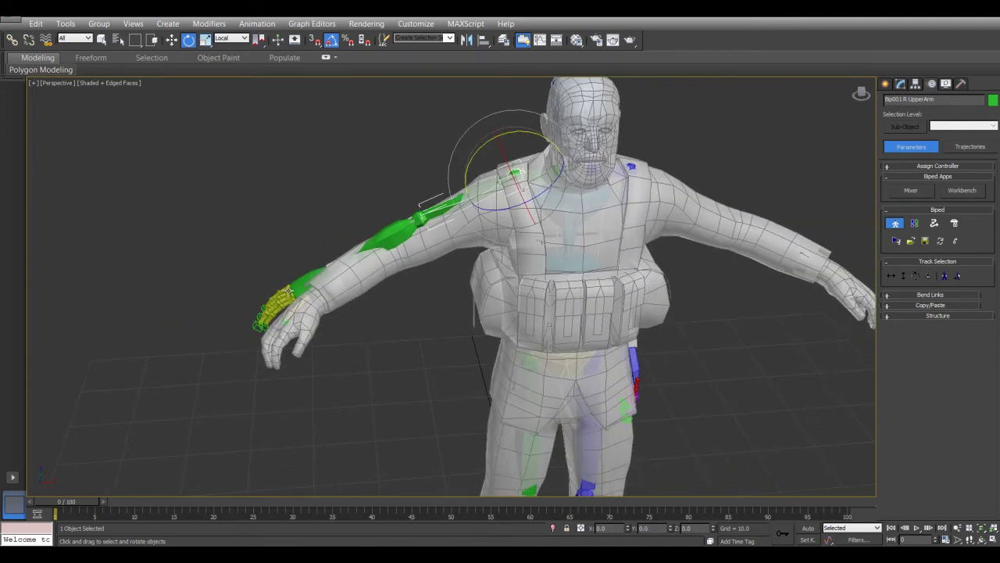
{"action": "middle_click_drag", "start_coordinate": [308, 285], "coordinate": [289, 238]}
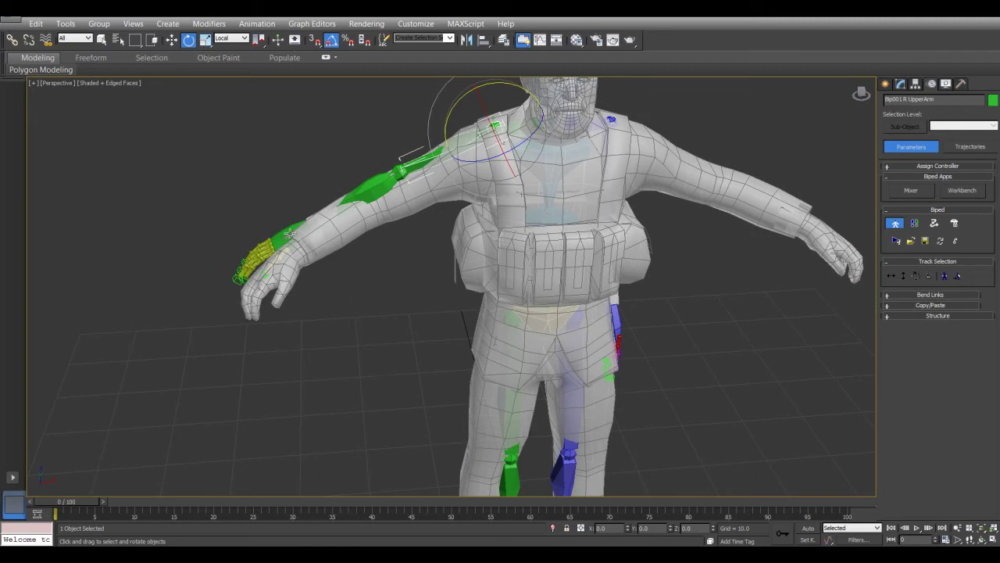
{"action": "middle_click_drag", "start_coordinate": [344, 272], "coordinate": [280, 228]}
{"action": "scroll", "coordinate": [280, 227], "scroll_direction": "down", "scroll_amount": 3}
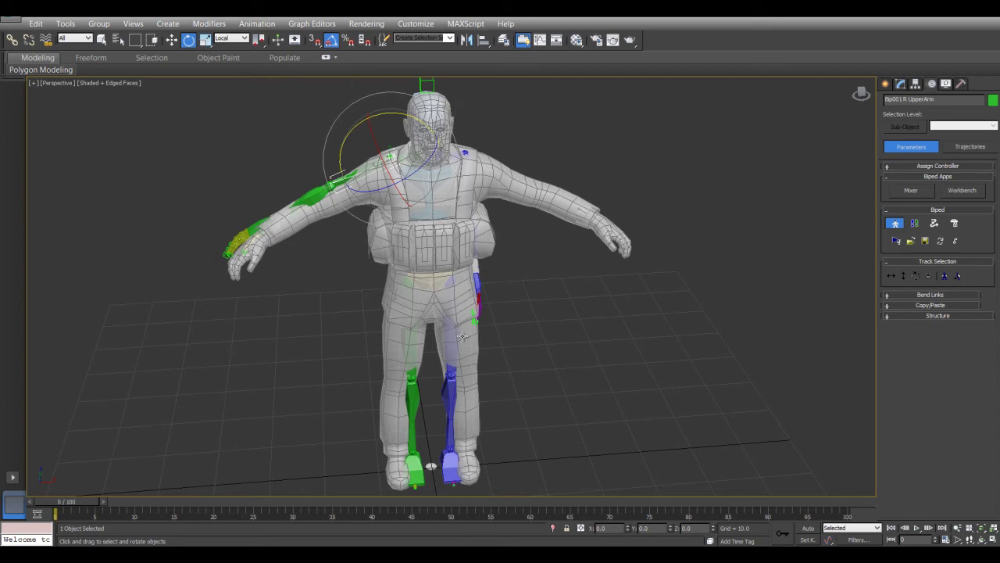
{"action": "middle_click_drag", "start_coordinate": [497, 244], "coordinate": [485, 238], "text": "alt"}
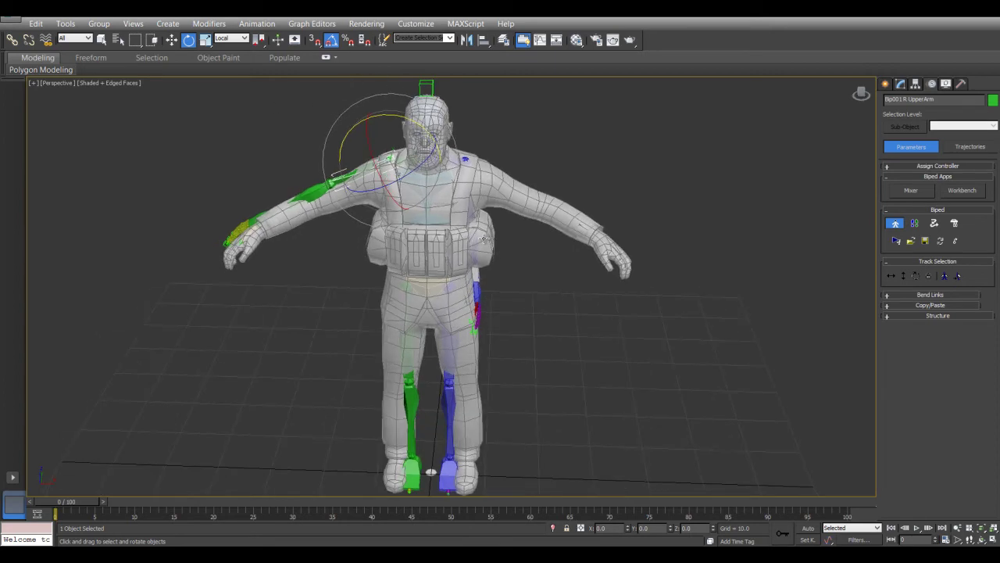
- Select both upper arm bones and rotate them together on their local axes up into the raised arms of the mesh
{"action": "scroll", "coordinate": [484, 238], "scroll_direction": "up", "scroll_amount": 5}
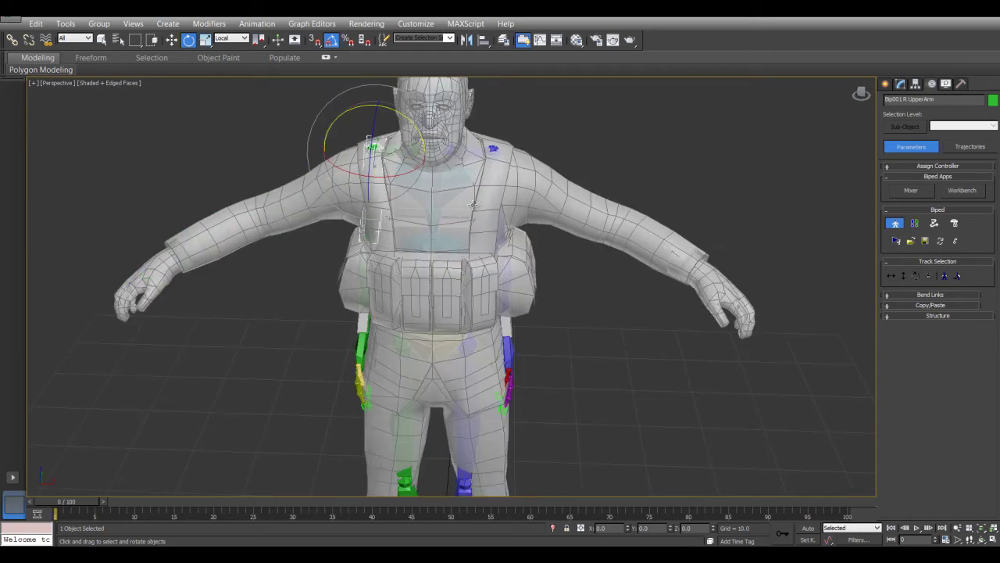
{"action": "middle_click_drag", "start_coordinate": [500, 150], "coordinate": [396, 207], "text": "alt"}
{"action": "left_click_drag", "start_coordinate": [342, 245], "coordinate": [382, 221], "text": "ctrl"}
{"action": "left_click", "coordinate": [309, 214], "text": "ctrl"}
{"action": "middle_click_drag", "start_coordinate": [321, 243], "coordinate": [417, 297], "text": "alt"}
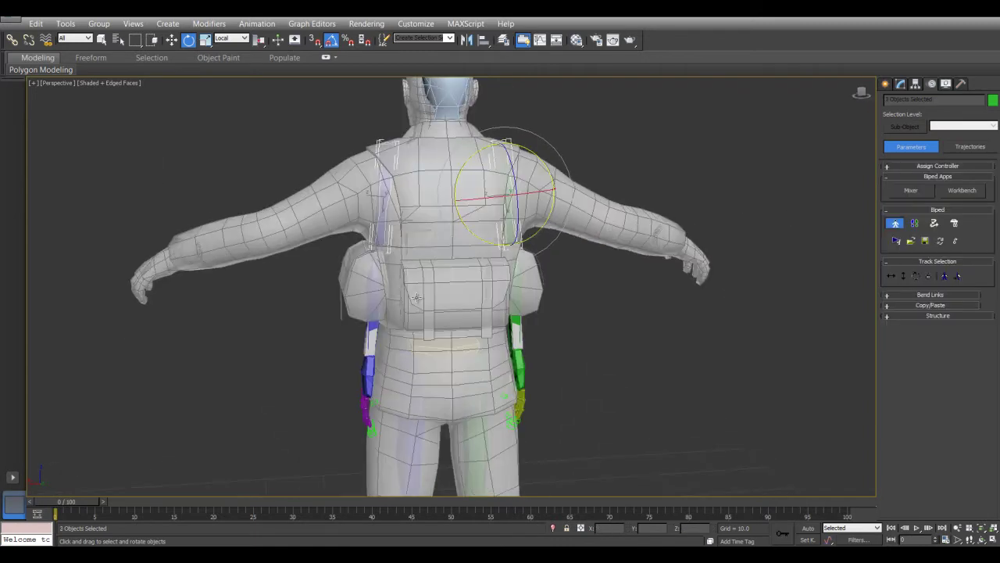
{"action": "middle_click_drag", "start_coordinate": [330, 268], "coordinate": [470, 264], "text": "alt"}
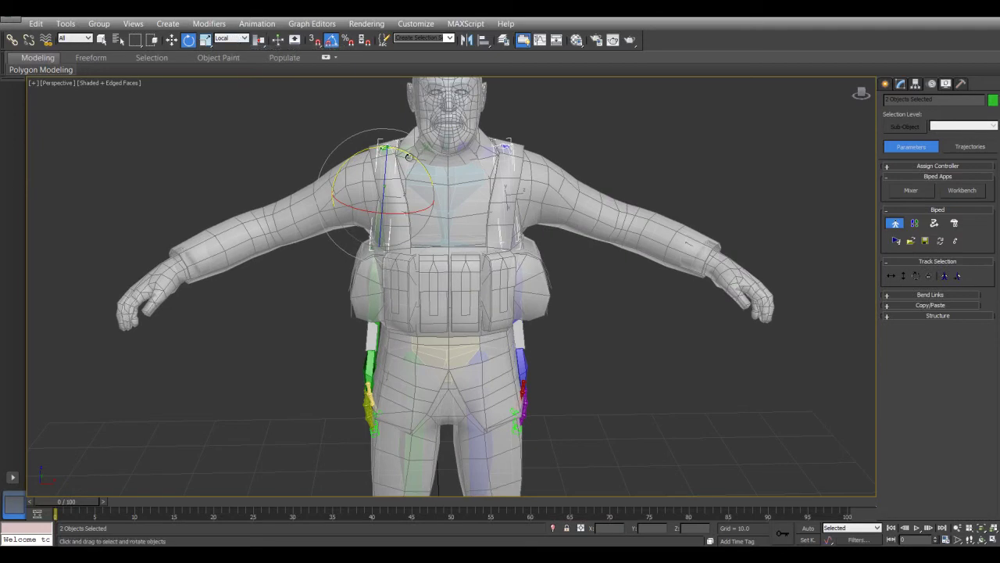
{"action": "left_click_drag", "start_coordinate": [408, 158], "coordinate": [371, 158]}
- Rotate both upper arm bones slightly backward in the top view to follow the mesh's upper arms
{"action": "middle_click_drag", "start_coordinate": [515, 172], "coordinate": [450, 222], "text": "alt"}
{"action": "key", "text": "t"}
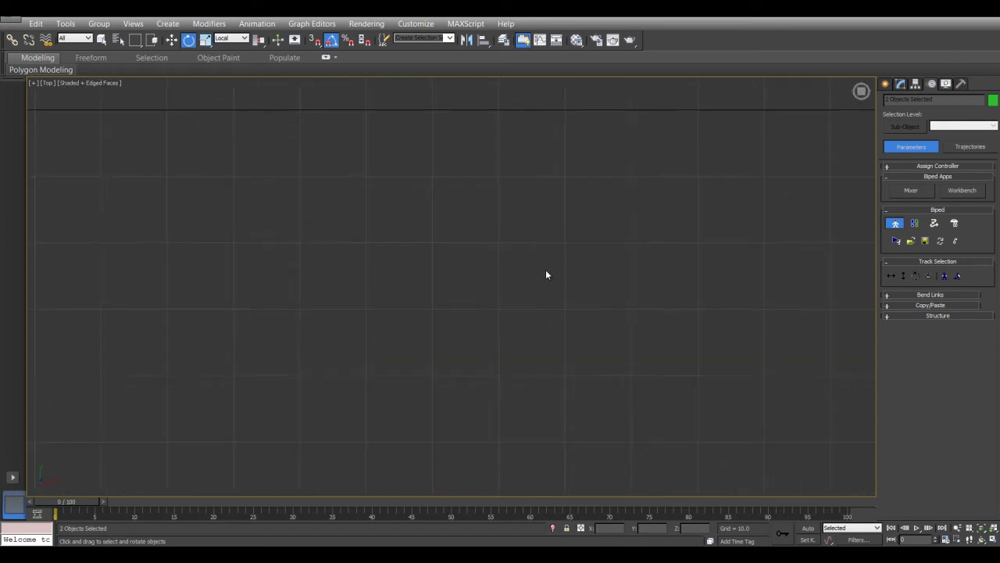
{"action": "key", "text": "z"}
{"action": "scroll", "coordinate": [531, 294], "scroll_direction": "down", "scroll_amount": 3}
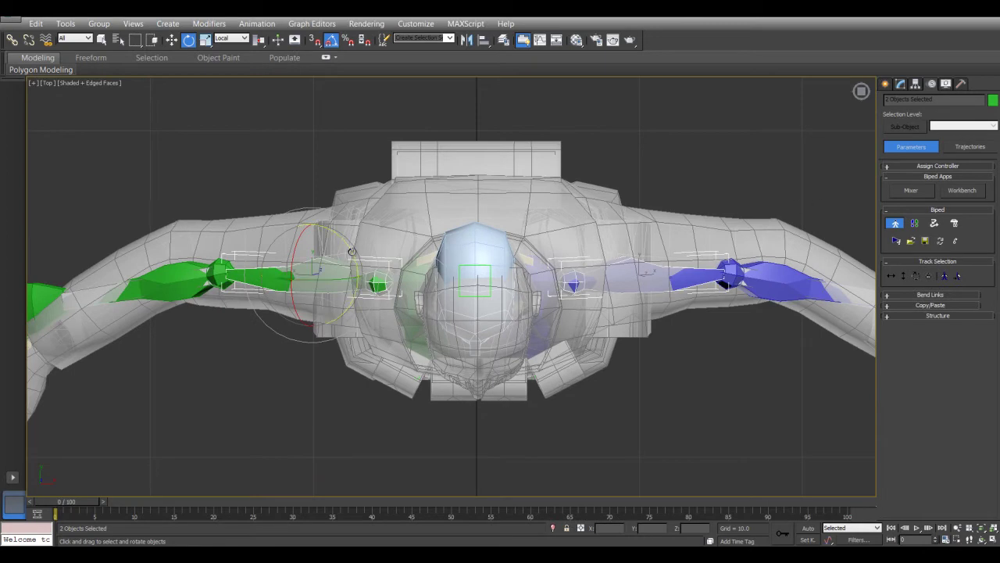
{"action": "left_click_drag", "start_coordinate": [351, 251], "coordinate": [350, 253]}
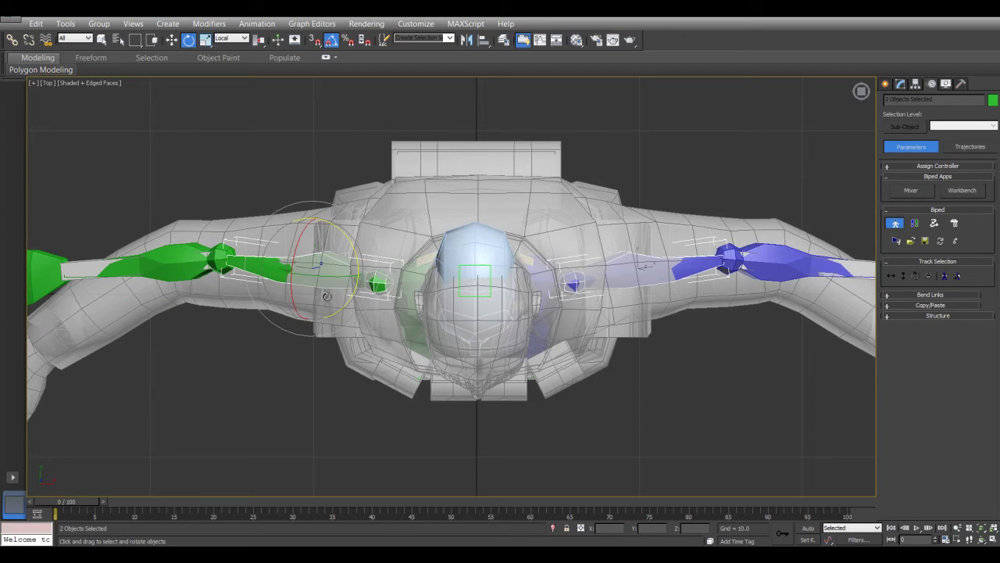
- Select both forearm bones and rotate them forward in the top view to match the bend of the mesh's arms
{"action": "left_click", "coordinate": [156, 264]}
{"action": "middle_click_drag", "start_coordinate": [377, 296], "coordinate": [333, 246]}
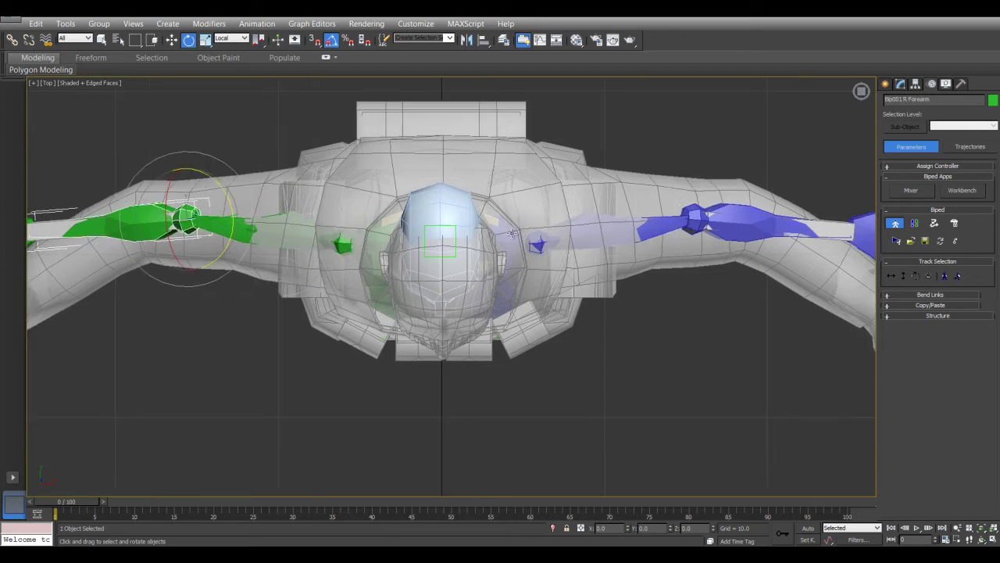
{"action": "left_click", "coordinate": [760, 210], "text": "ctrl"}
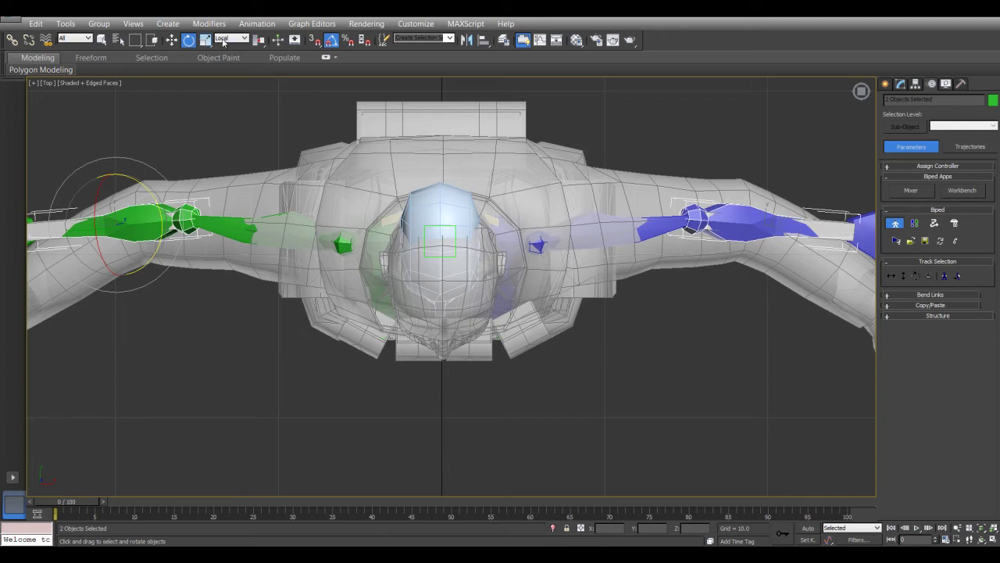
{"action": "left_click_drag", "start_coordinate": [142, 187], "coordinate": [136, 178]}
{"action": "scroll", "coordinate": [266, 297], "scroll_direction": "down", "scroll_amount": 3}
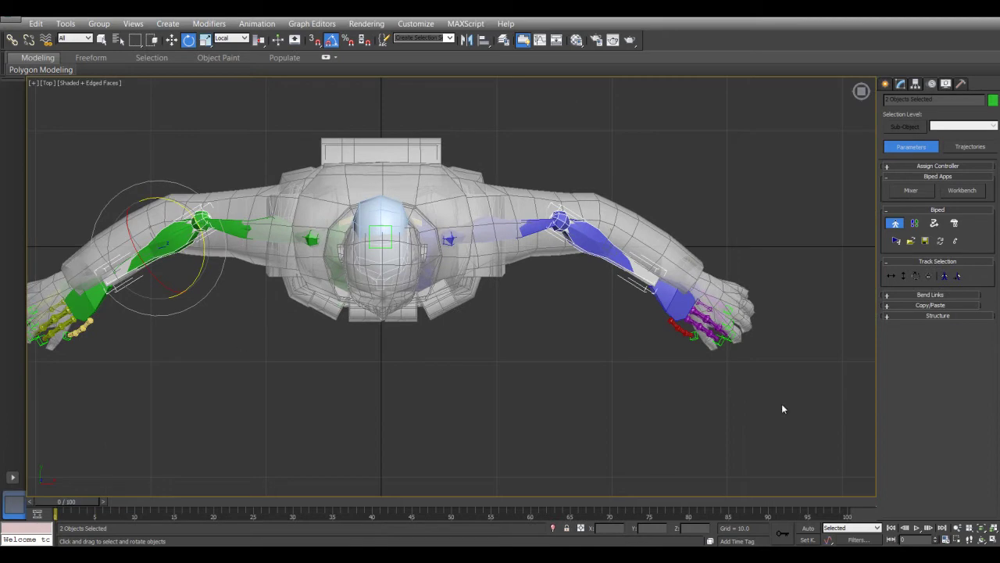
{"action": "middle_click_drag", "start_coordinate": [348, 259], "coordinate": [461, 245]}
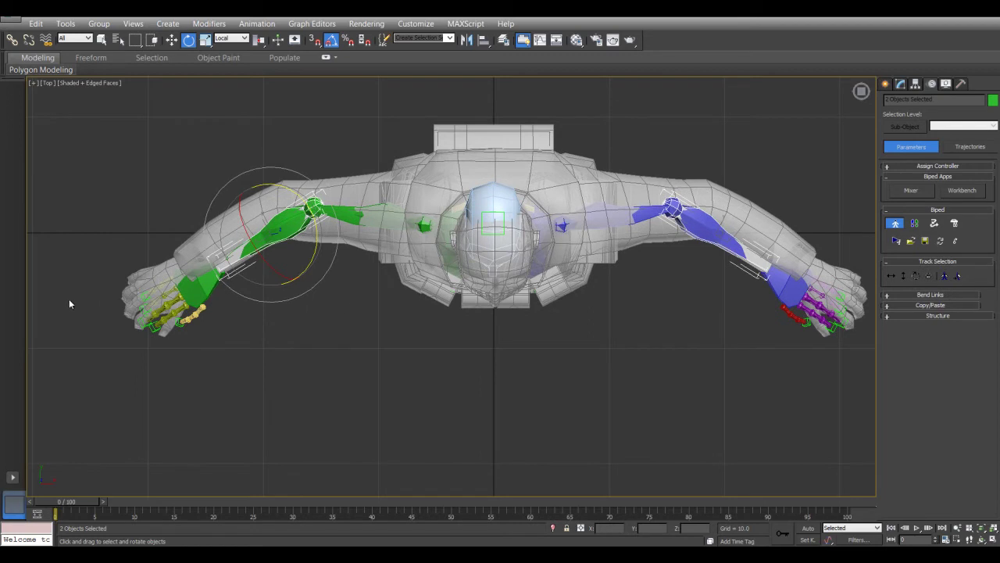
- Select both upper arm bones and lengthen them to about 123% along their local X axis
{"action": "key", "text": "p"}
{"action": "key", "text": "z"}
{"action": "middle_click_drag", "start_coordinate": [321, 294], "coordinate": [337, 224], "text": "alt"}
{"action": "scroll", "coordinate": [338, 258], "scroll_direction": "up", "scroll_amount": 3}
{"action": "middle_click_drag", "start_coordinate": [348, 280], "coordinate": [314, 370], "text": "alt"}
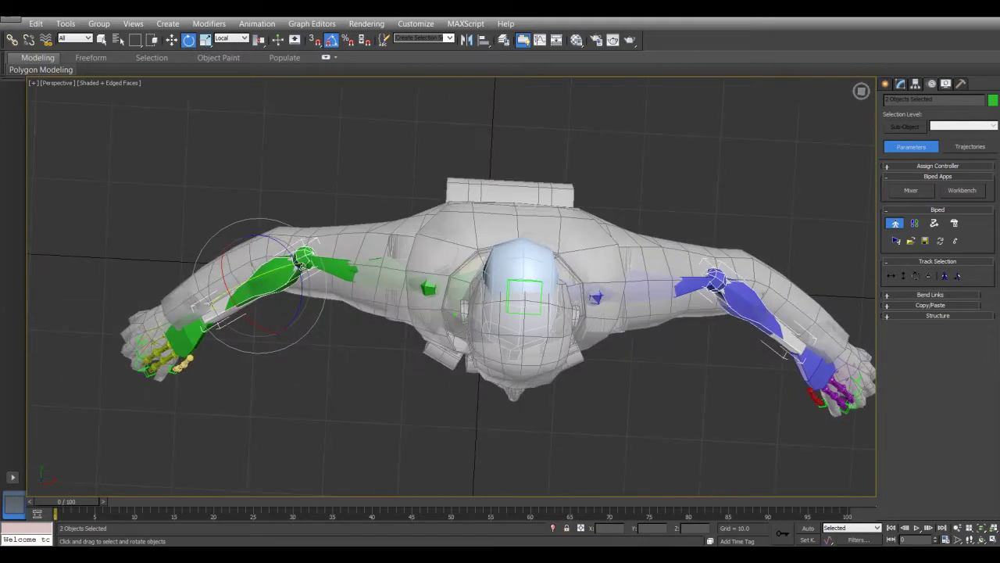
{"action": "left_click", "coordinate": [352, 271]}
{"action": "left_click", "coordinate": [689, 289], "text": "ctrl"}
{"action": "middle_click_drag", "start_coordinate": [625, 349], "coordinate": [622, 270], "text": "alt"}
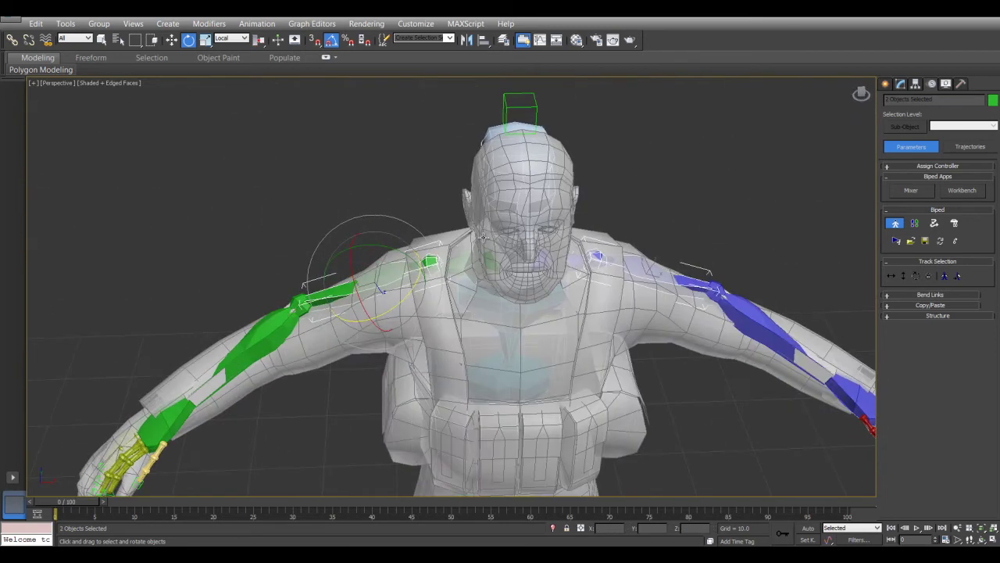
{"action": "right_click", "coordinate": [444, 232]}
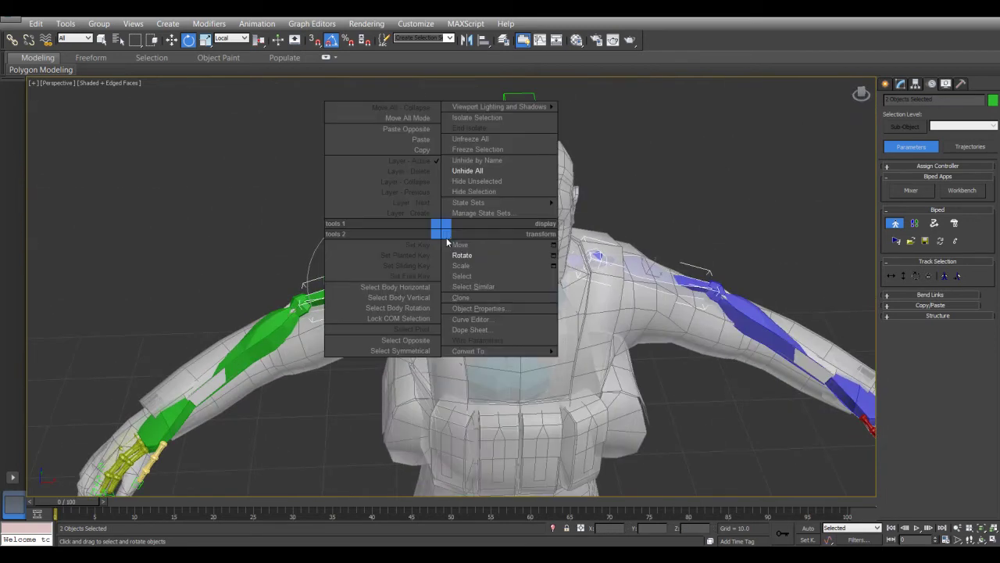
{"action": "left_click", "coordinate": [461, 266]}
{"action": "middle_click_drag", "start_coordinate": [400, 287], "coordinate": [439, 232], "text": "alt"}
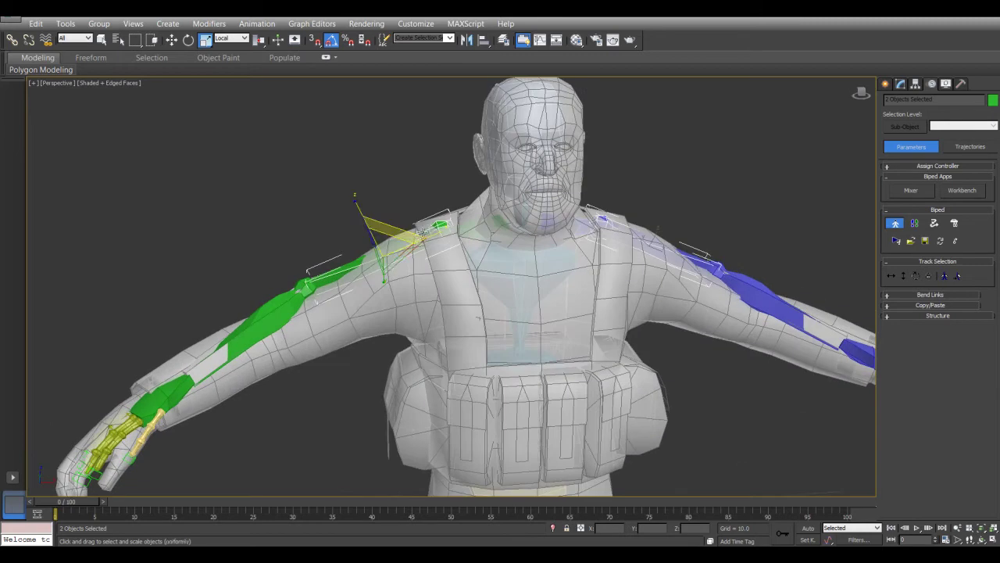
{"action": "left_click_drag", "start_coordinate": [438, 231], "coordinate": [443, 228]}
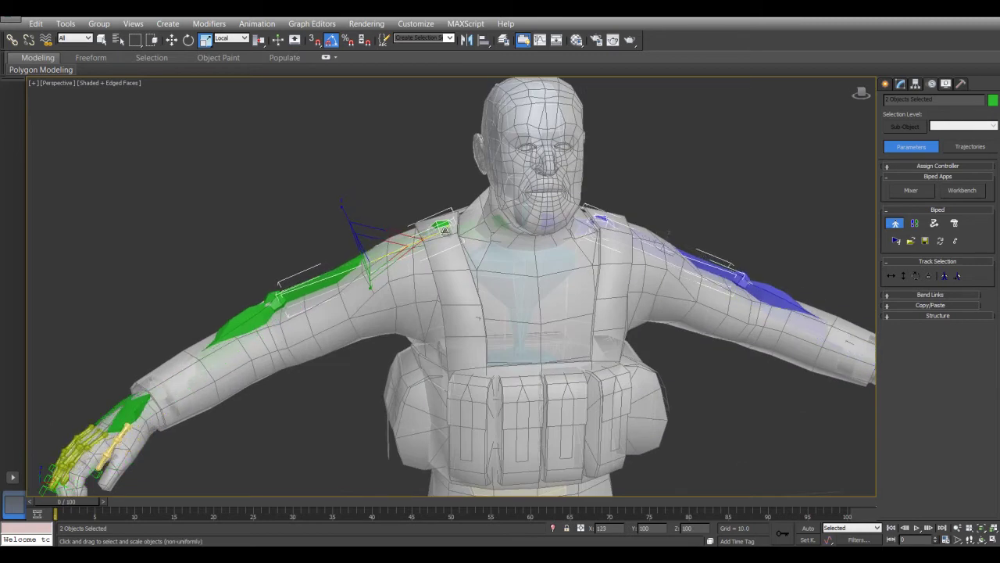
- Select both forearm bones and lengthen them to about 108% along their local X axis
{"action": "middle_click_drag", "start_coordinate": [319, 227], "coordinate": [396, 289], "text": "alt"}
{"action": "middle_click_drag", "start_coordinate": [304, 357], "coordinate": [699, 195], "text": "alt"}
{"action": "left_click", "coordinate": [338, 156]}
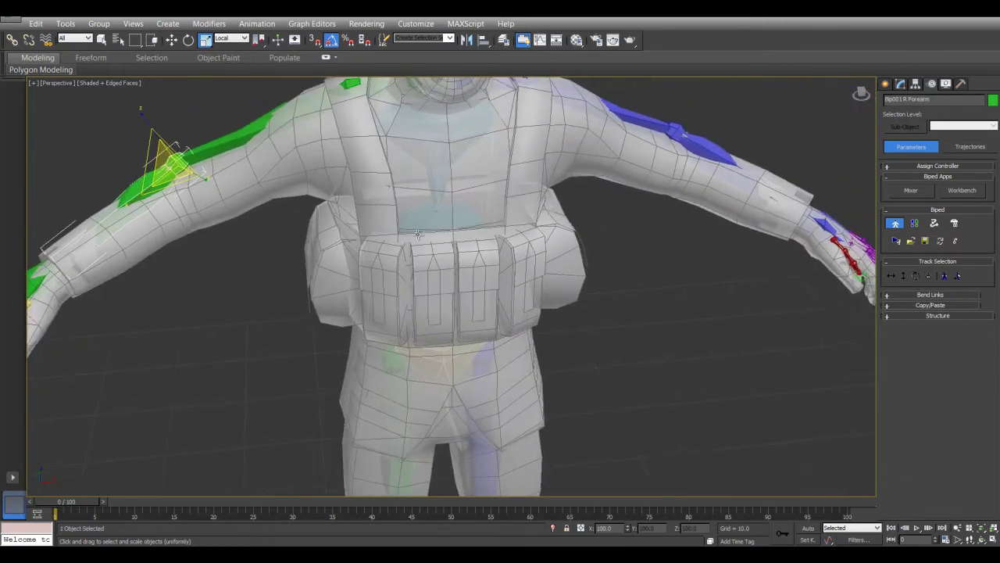
{"action": "left_click", "coordinate": [700, 151], "text": "ctrl"}
{"action": "middle_click_drag", "start_coordinate": [390, 243], "coordinate": [234, 265], "text": "alt"}
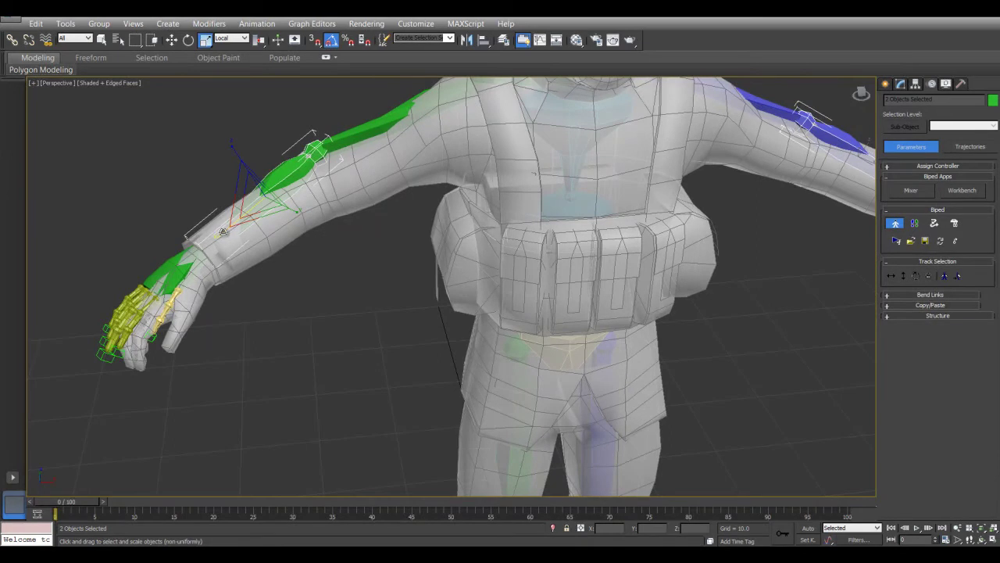
{"action": "left_click_drag", "start_coordinate": [220, 232], "coordinate": [220, 238]}
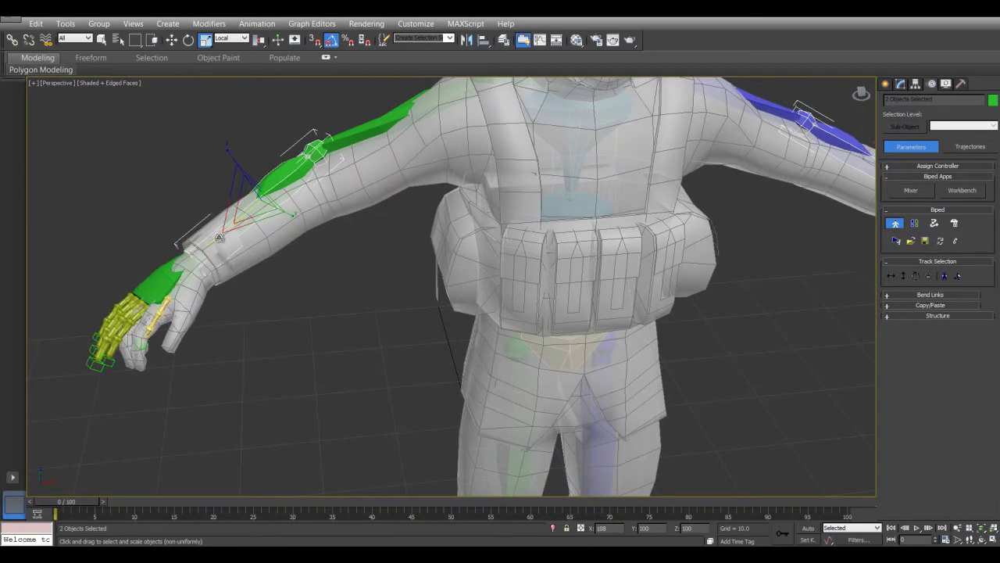
- Select the right clavicle bone, and add the left clavicle to the selection by name
{"action": "middle_click_drag", "start_coordinate": [355, 245], "coordinate": [307, 242]}
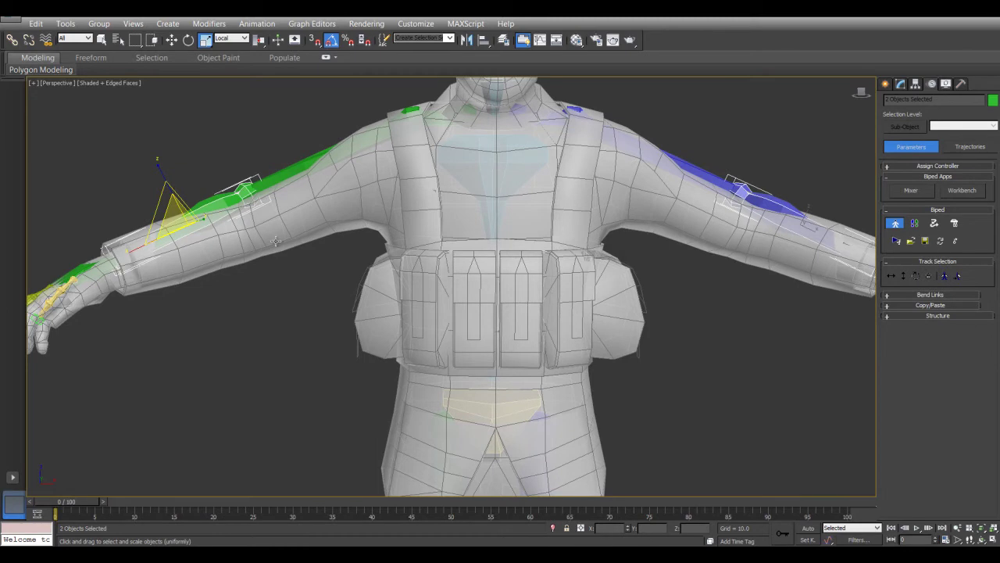
{"action": "middle_click_drag", "start_coordinate": [493, 118], "coordinate": [489, 146]}
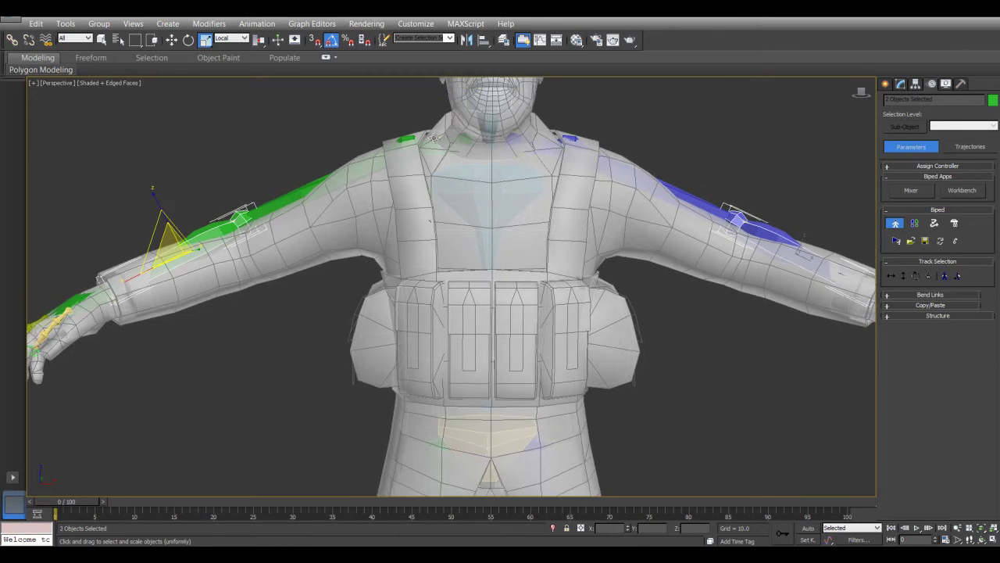
{"action": "left_click", "coordinate": [434, 143]}
{"action": "scroll", "coordinate": [436, 143], "scroll_direction": "up", "scroll_amount": 4}
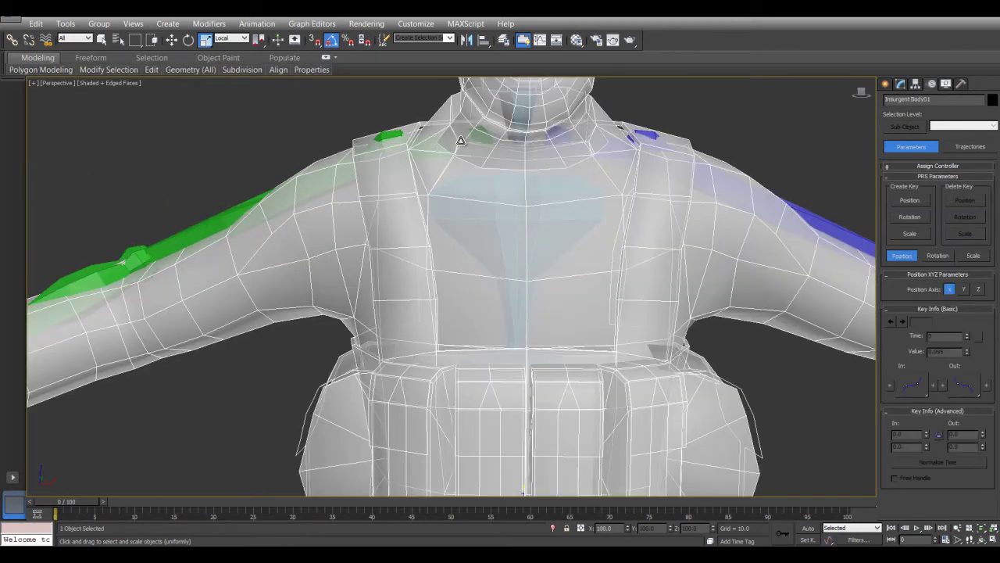
{"action": "left_click", "coordinate": [461, 141]}
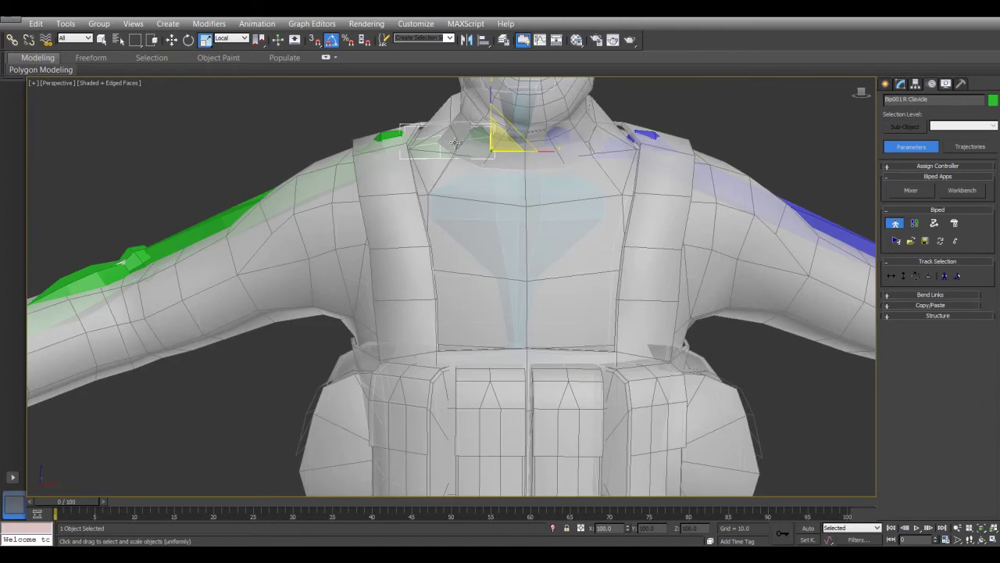
{"action": "key", "text": "h"}
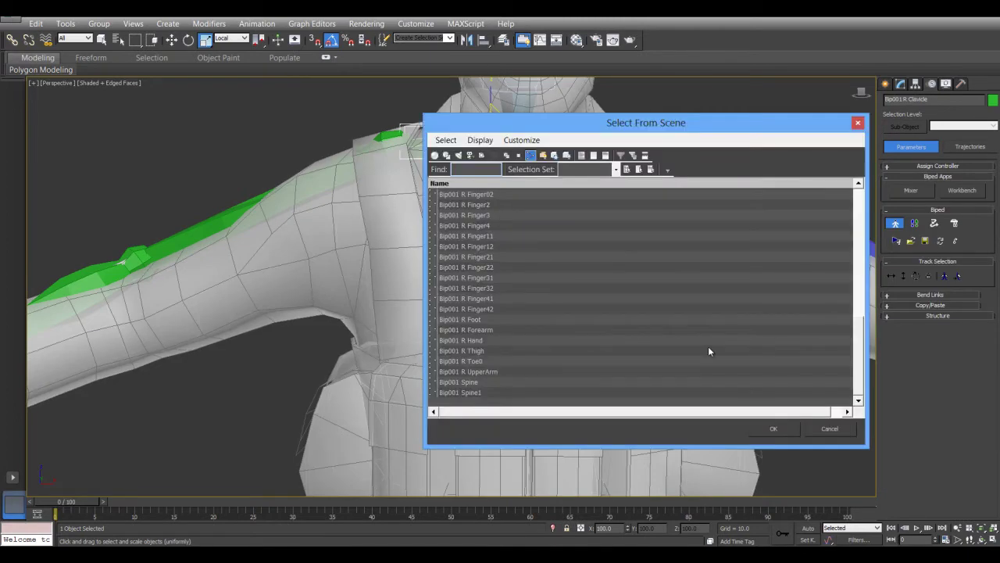
{"action": "scroll", "coordinate": [842, 246], "scroll_direction": "up", "scroll_amount": 5}
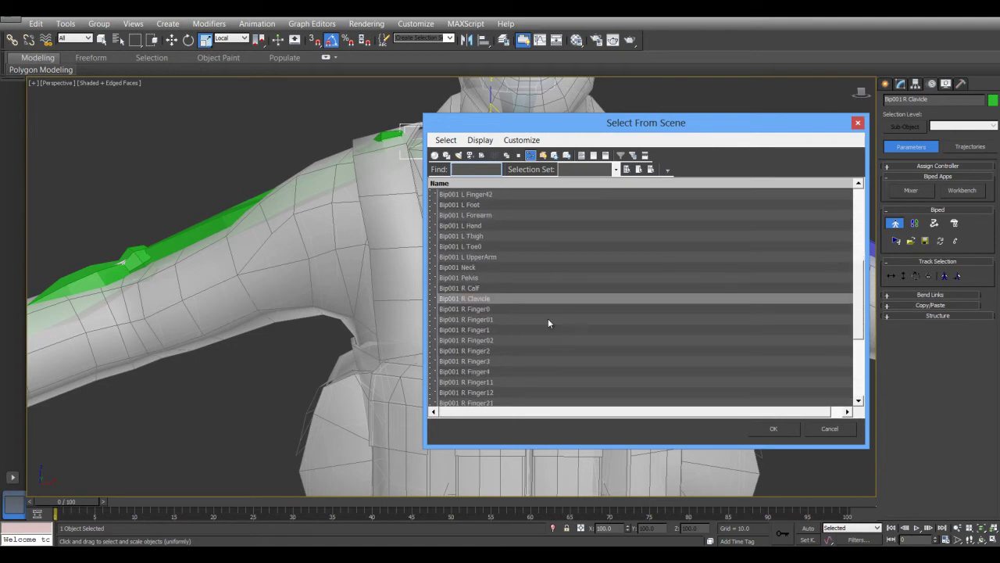
{"action": "left_click_drag", "start_coordinate": [859, 331], "coordinate": [850, 252]}
{"action": "left_click", "coordinate": [477, 228]}
{"action": "left_click", "coordinate": [771, 426]}
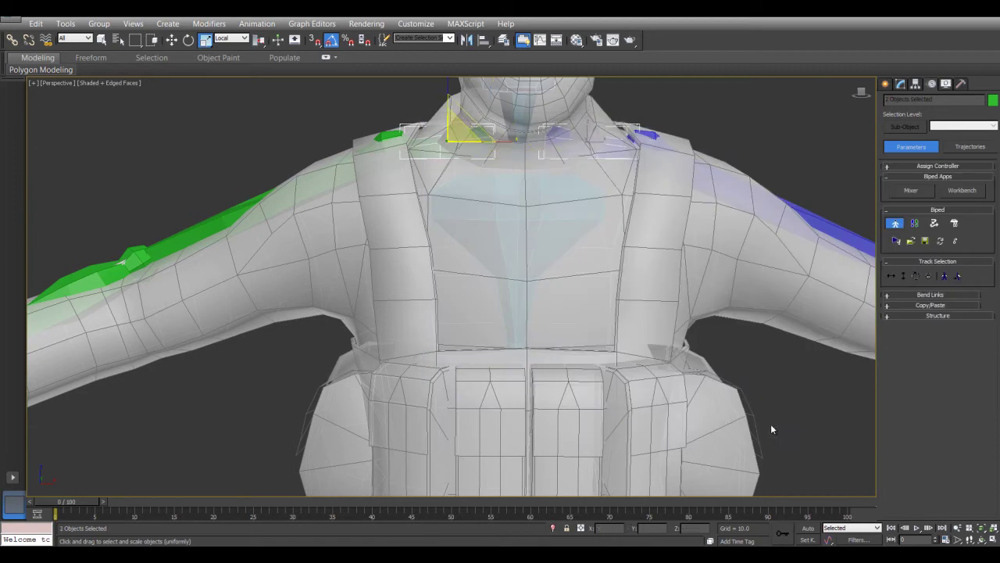
- Move both selected clavicle bones down about 1.4 units so the shoulders and arms sit inside the mesh
{"action": "right_click", "coordinate": [466, 150]}
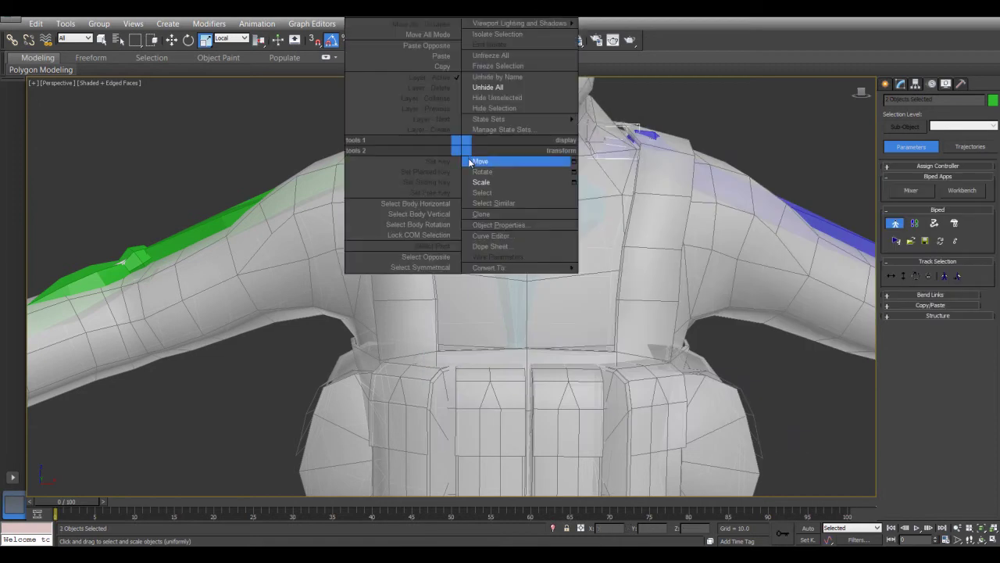
{"action": "left_click", "coordinate": [473, 161]}
{"action": "left_click_drag", "start_coordinate": [487, 142], "coordinate": [603, 125]}
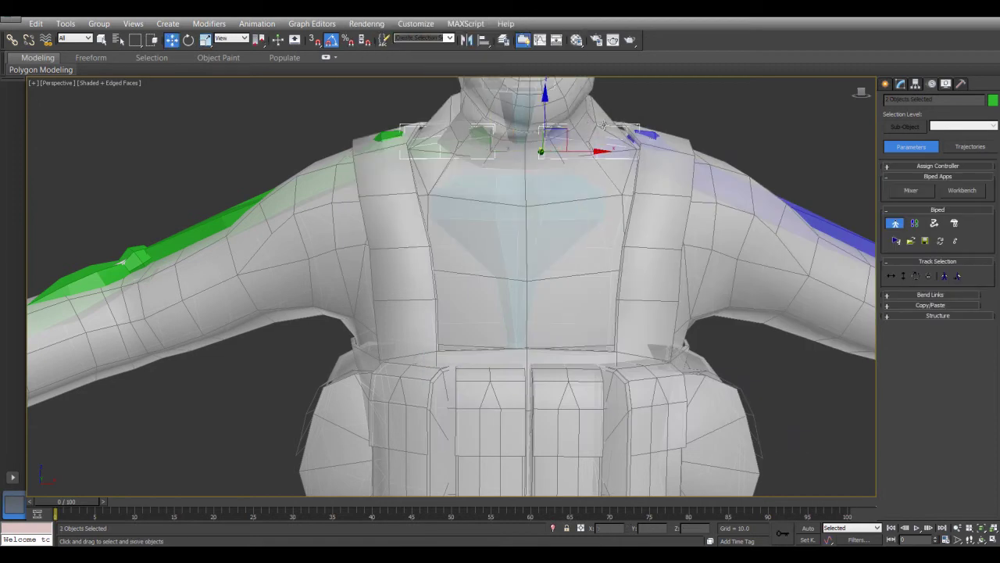
{"action": "middle_click_drag", "start_coordinate": [507, 218], "coordinate": [472, 266]}
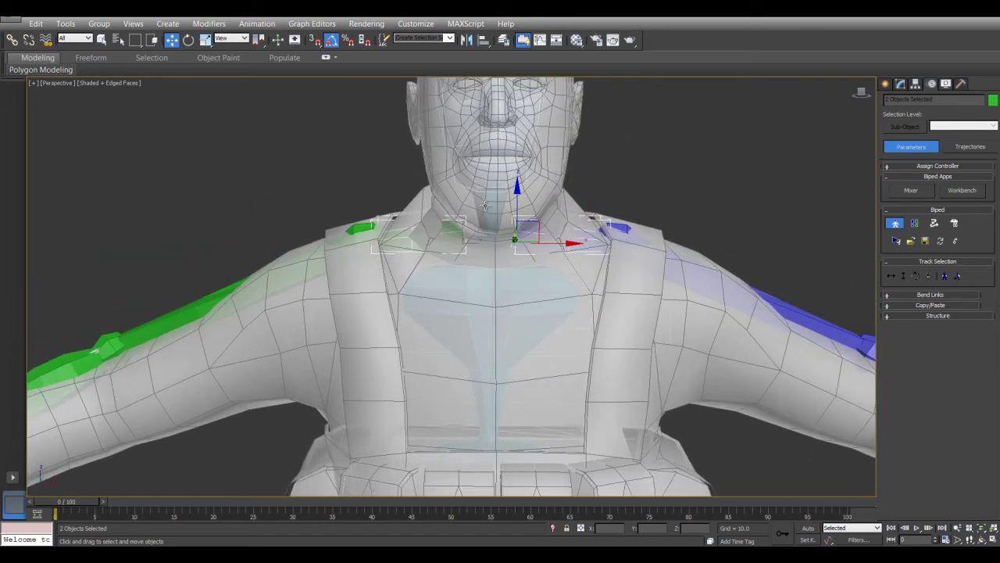
{"action": "scroll", "coordinate": [434, 364], "scroll_direction": "down", "scroll_amount": 5}
{"action": "middle_click_drag", "start_coordinate": [433, 437], "coordinate": [447, 264]}
{"action": "scroll", "coordinate": [534, 312], "scroll_direction": "up", "scroll_amount": 3}
{"action": "scroll", "coordinate": [540, 339], "scroll_direction": "up", "scroll_amount": 2}
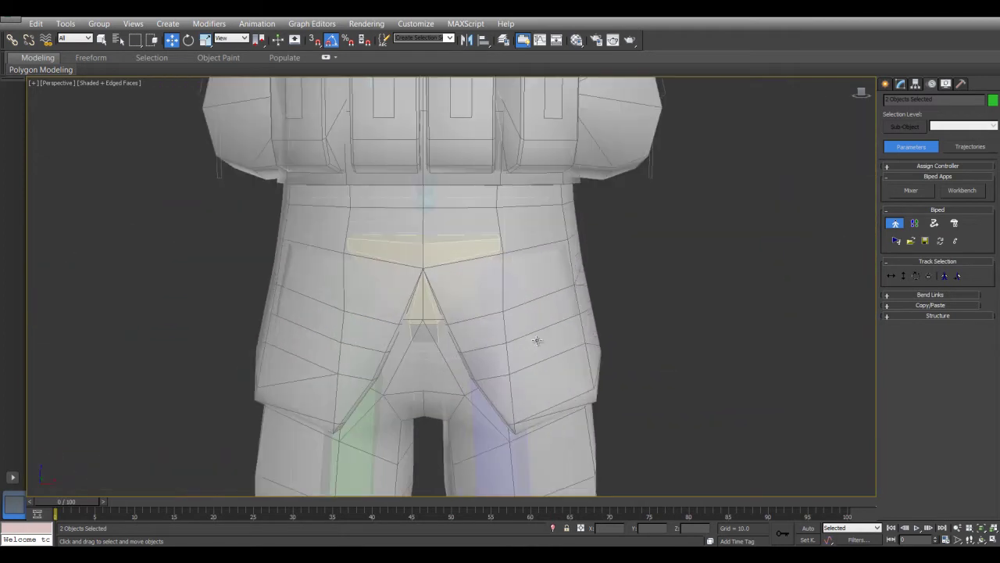
{"action": "middle_click_drag", "start_coordinate": [417, 203], "coordinate": [418, 355]}
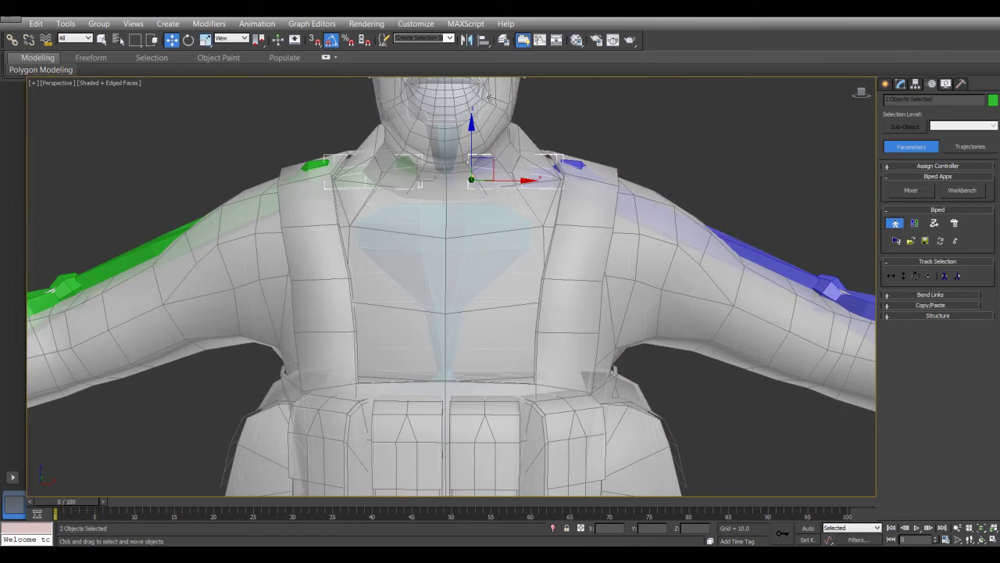
{"action": "left_click_drag", "start_coordinate": [471, 122], "coordinate": [466, 158]}
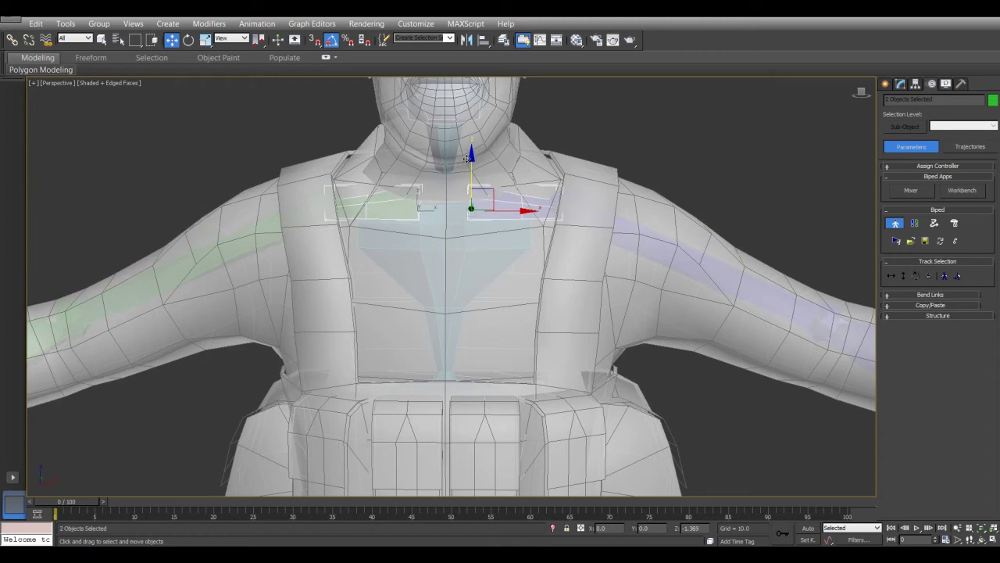
- Rotate both clavicle bones so their outer ends tilt slightly downward
{"action": "scroll", "coordinate": [422, 180], "scroll_direction": "down", "scroll_amount": 3}
{"action": "middle_click_drag", "start_coordinate": [382, 244], "coordinate": [361, 258]}
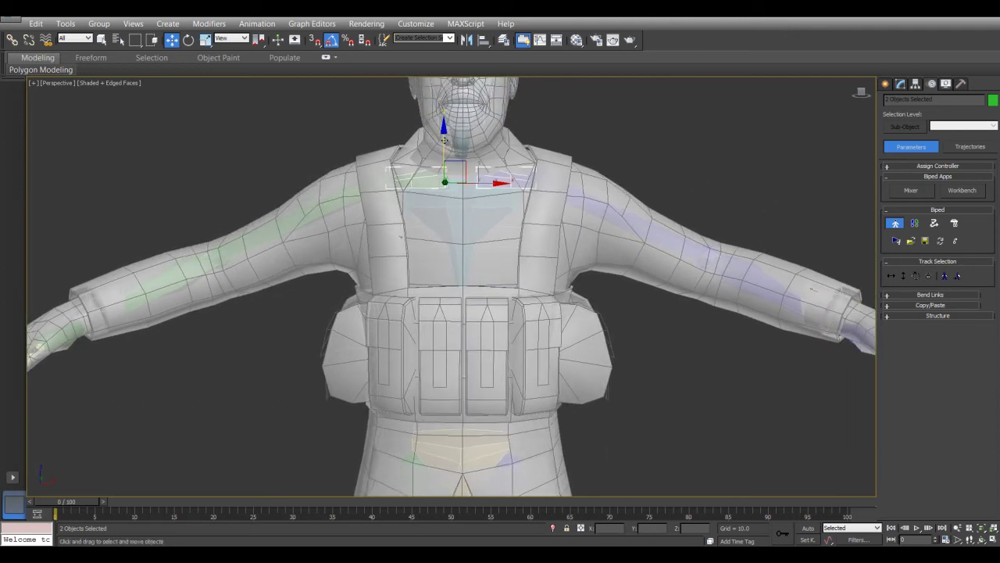
{"action": "right_click", "coordinate": [435, 163]}
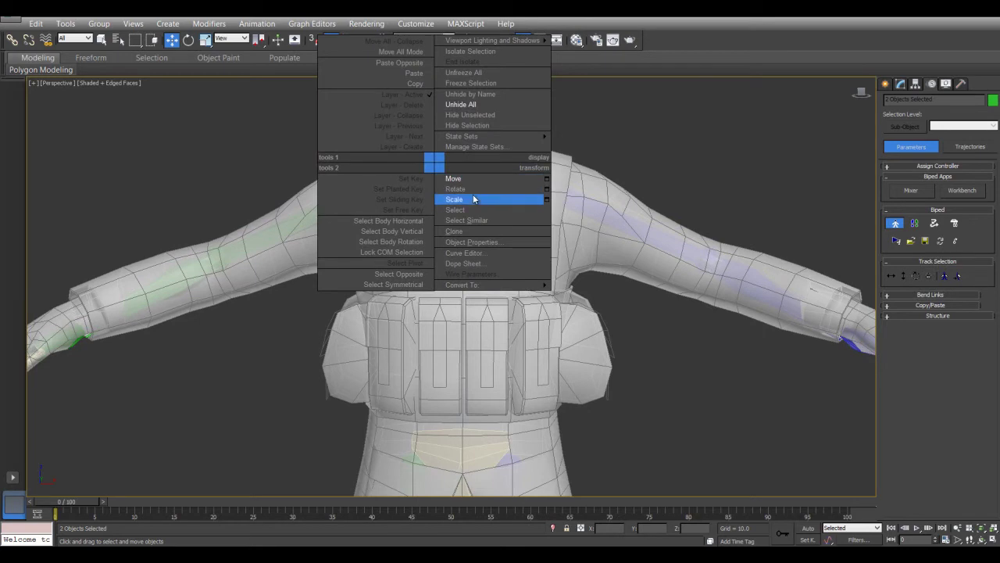
{"action": "left_click", "coordinate": [471, 190]}
{"action": "left_click_drag", "start_coordinate": [464, 159], "coordinate": [463, 166]}
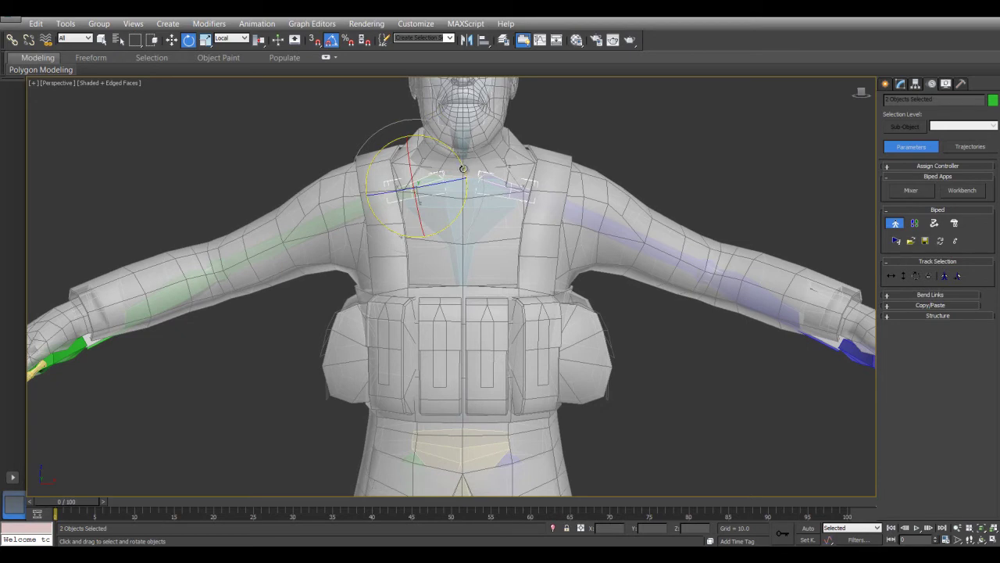
{"action": "mouse_move", "coordinate": [463, 170]}
{"action": "left_mouse_down"}
{"action": "mouse_move", "coordinate": [466, 185]}
{"action": "mouse_move", "coordinate": [465, 167]}
{"action": "left_mouse_up"}
- Select both upper arm bones and rotate them upward to bring the arms and hands back inside the mesh
{"action": "left_click", "coordinate": [623, 258]}
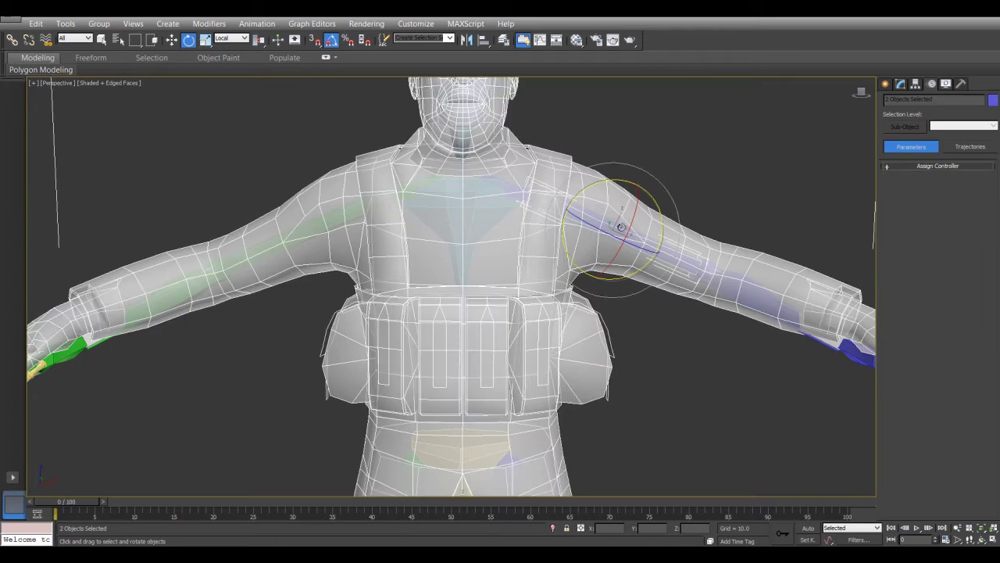
{"action": "left_click_drag", "start_coordinate": [305, 200], "coordinate": [305, 199], "text": "ctrl"}
{"action": "left_click", "coordinate": [409, 267], "text": "alt"}
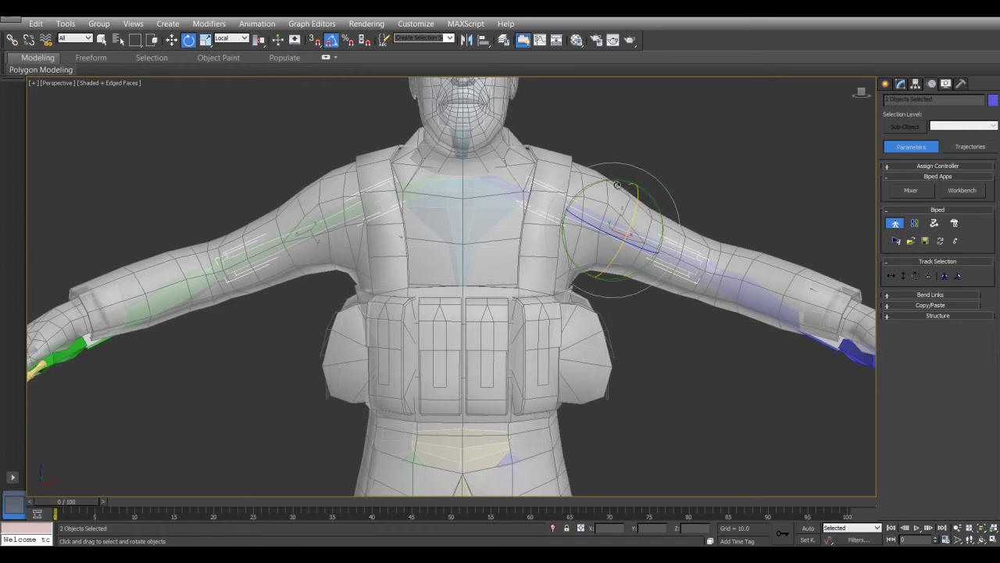
{"action": "left_click_drag", "start_coordinate": [605, 180], "coordinate": [603, 182]}
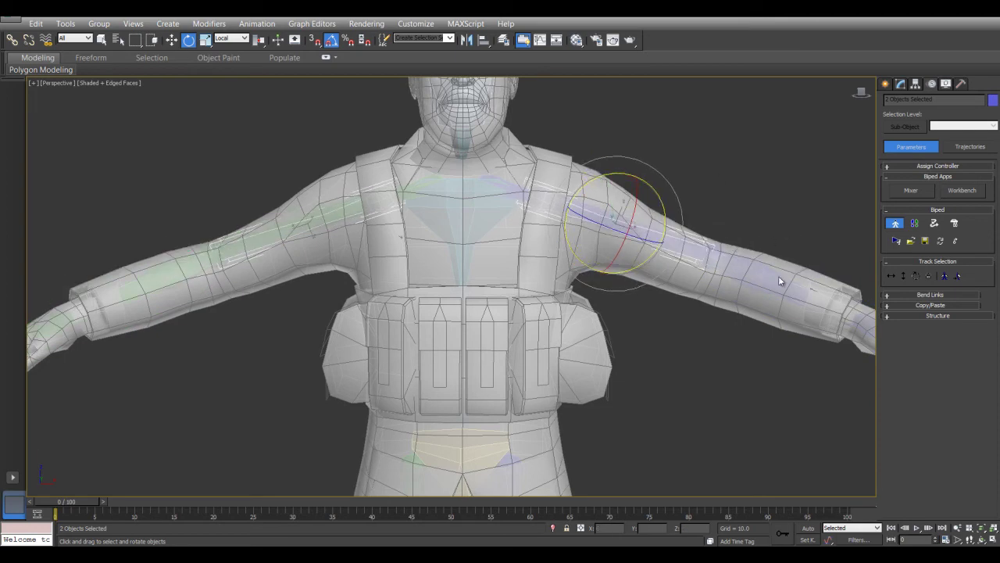
- Turn off angle snap and fine-tune the rotation of both upper arm bones to follow the mesh's arms
{"action": "left_click", "coordinate": [332, 40]}
{"action": "left_click_drag", "start_coordinate": [586, 184], "coordinate": [591, 195]}
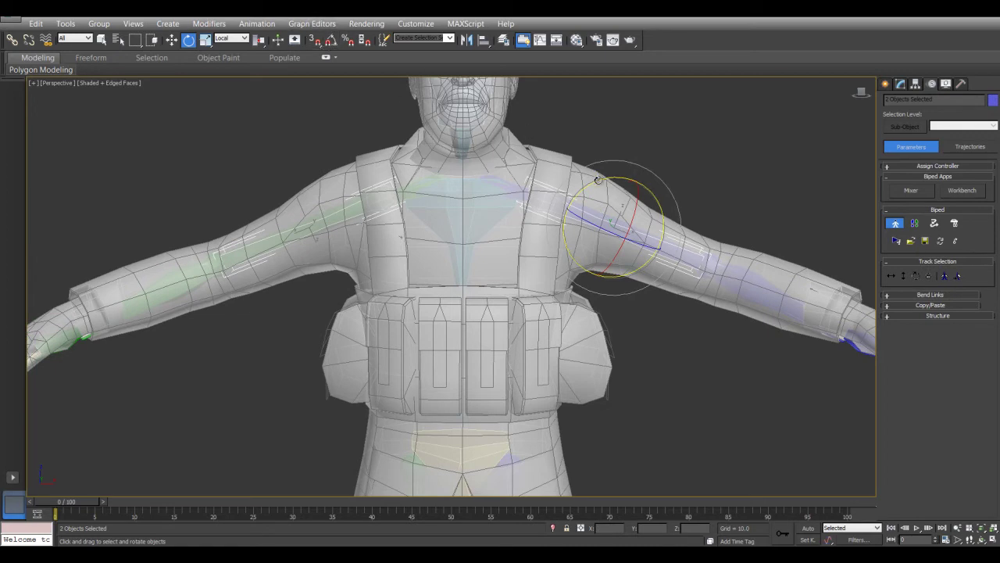
{"action": "left_click_drag", "start_coordinate": [593, 181], "coordinate": [595, 186]}
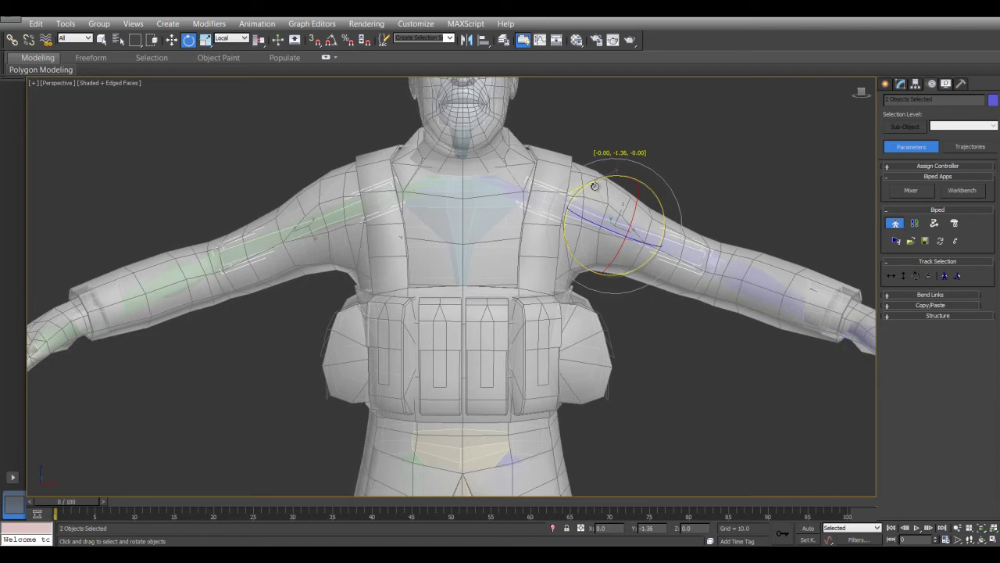
{"action": "left_click_drag", "start_coordinate": [595, 185], "coordinate": [595, 186]}
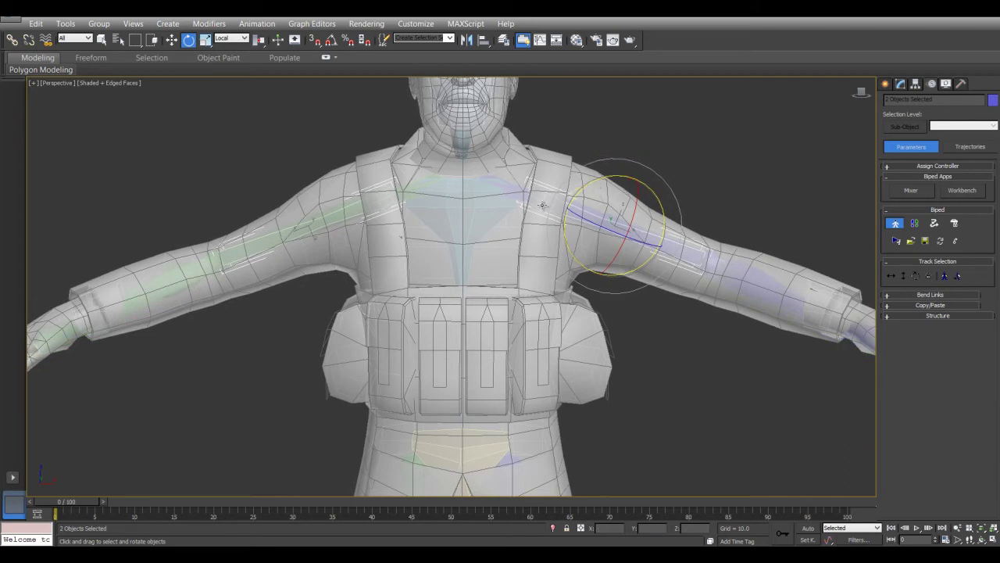
- Select both hand bones and move them about 0.24 units along the Y axis toward the center of the mesh's hands
{"action": "scroll", "coordinate": [544, 205], "scroll_direction": "down", "scroll_amount": 5}
{"action": "middle_click_drag", "start_coordinate": [412, 310], "coordinate": [466, 310], "text": "alt"}
{"action": "scroll", "coordinate": [499, 343], "scroll_direction": "up", "scroll_amount": 5}
{"action": "left_click", "coordinate": [482, 374]}
{"action": "right_click", "coordinate": [466, 310]}
{"action": "left_click", "coordinate": [475, 319]}
{"action": "middle_click_drag", "start_coordinate": [578, 300], "coordinate": [634, 245], "text": "alt"}
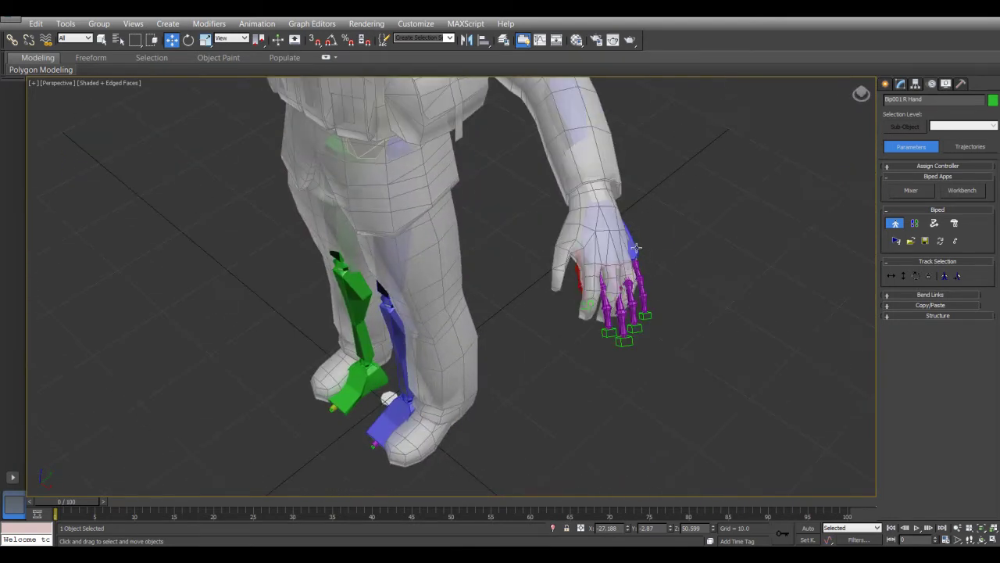
{"action": "left_click", "coordinate": [632, 250], "text": "ctrl"}
{"action": "middle_click_drag", "start_coordinate": [566, 259], "coordinate": [356, 230], "text": "alt"}
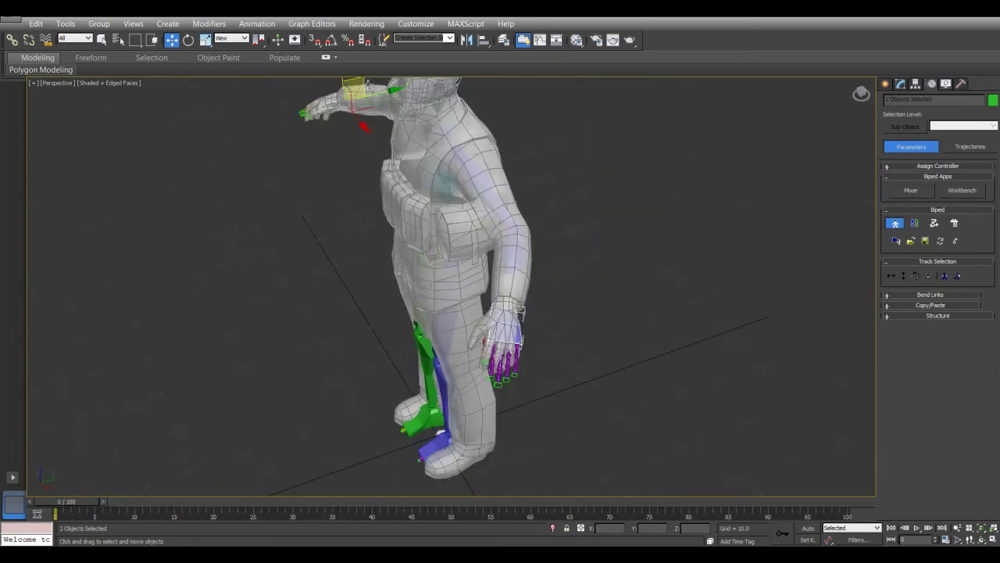
{"action": "left_click_drag", "start_coordinate": [379, 93], "coordinate": [378, 93]}
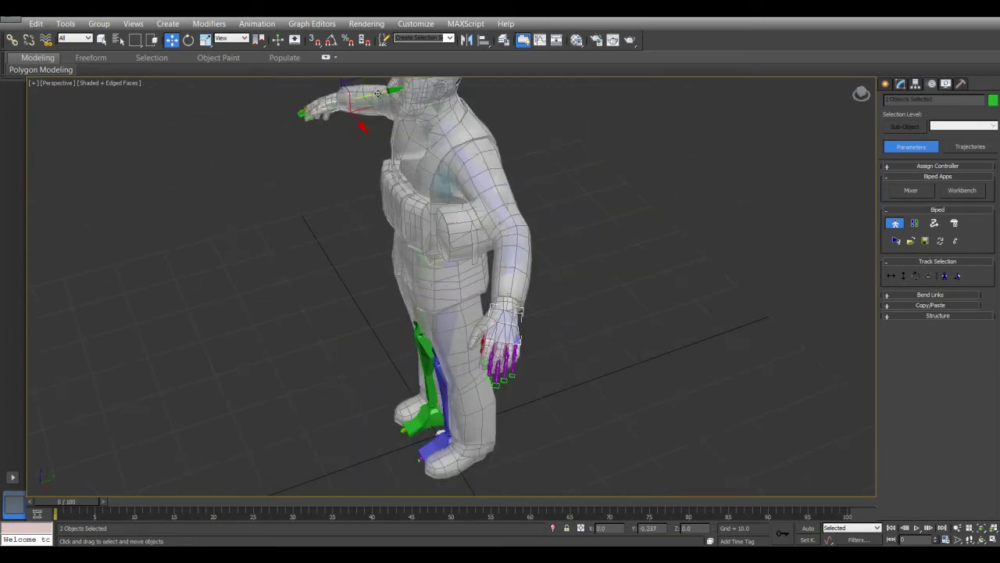
- Rotate both hand bones around their local axis to match the orientation of the mesh's hands
{"action": "middle_click_drag", "start_coordinate": [320, 161], "coordinate": [398, 300], "text": "alt"}
{"action": "scroll", "coordinate": [398, 300], "scroll_direction": "up", "scroll_amount": 3}
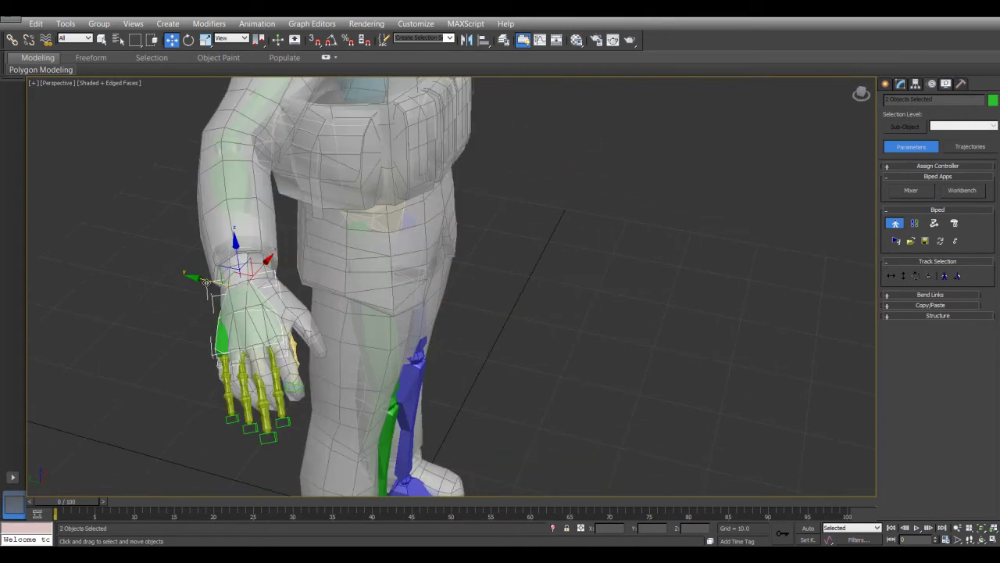
{"action": "right_click", "coordinate": [218, 291]}
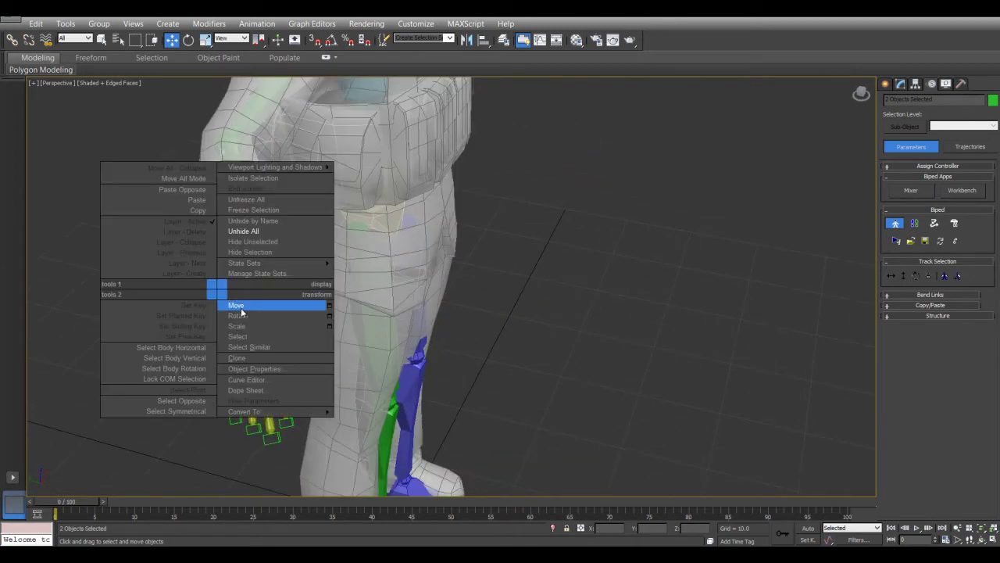
{"action": "left_click", "coordinate": [238, 315]}
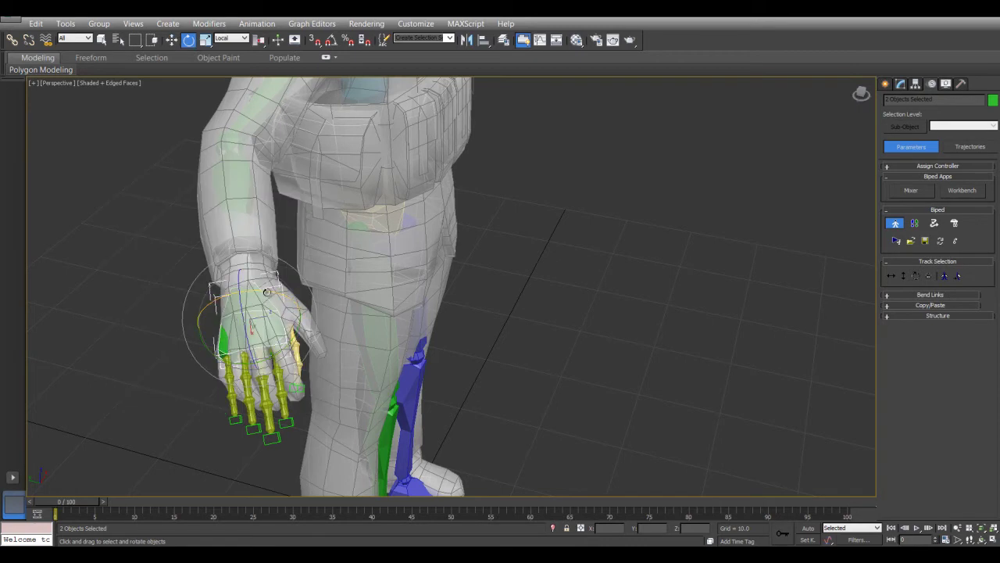
{"action": "left_click_drag", "start_coordinate": [267, 292], "coordinate": [294, 300]}
- Select the base bone of the right index finger and rotate it sideways toward the mesh's index finger
{"action": "middle_click_drag", "start_coordinate": [306, 308], "coordinate": [400, 246], "text": "alt"}
{"action": "left_click", "coordinate": [284, 294]}
{"action": "scroll", "coordinate": [473, 280], "scroll_direction": "up", "scroll_amount": 5}
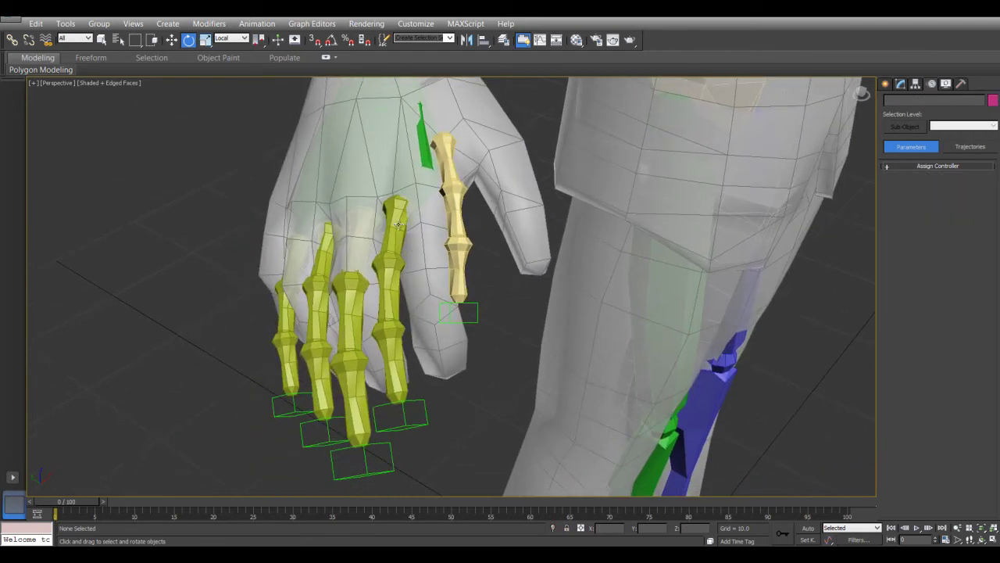
{"action": "left_click", "coordinate": [394, 226]}
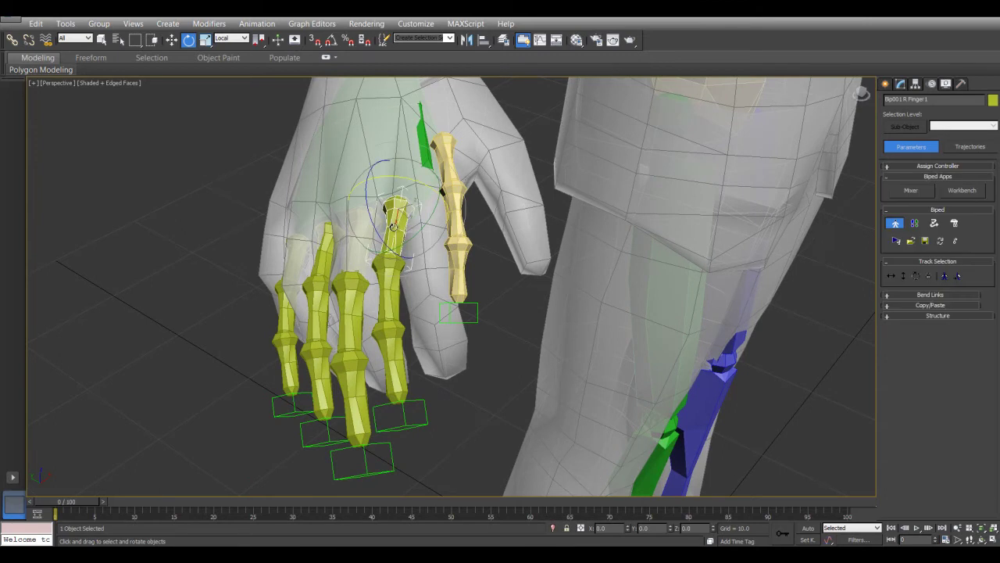
{"action": "left_click_drag", "start_coordinate": [375, 221], "coordinate": [357, 236]}
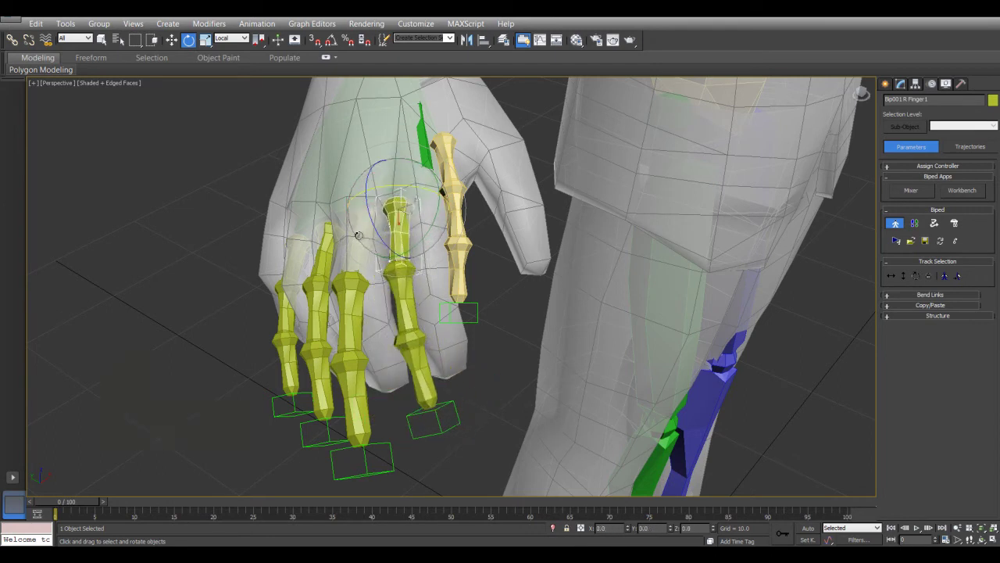
{"action": "left_click", "coordinate": [399, 296]}
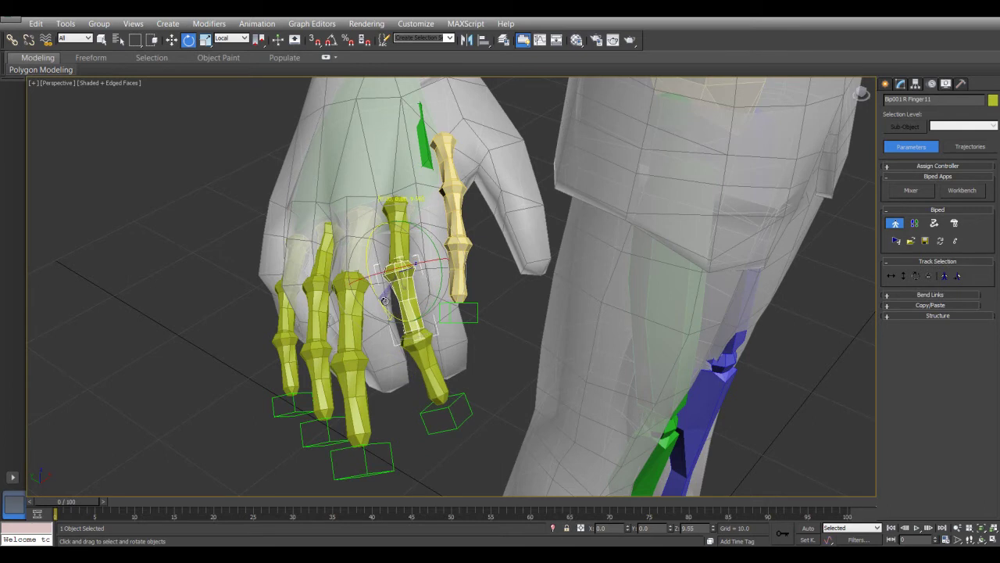
{"action": "left_click", "coordinate": [413, 354]}
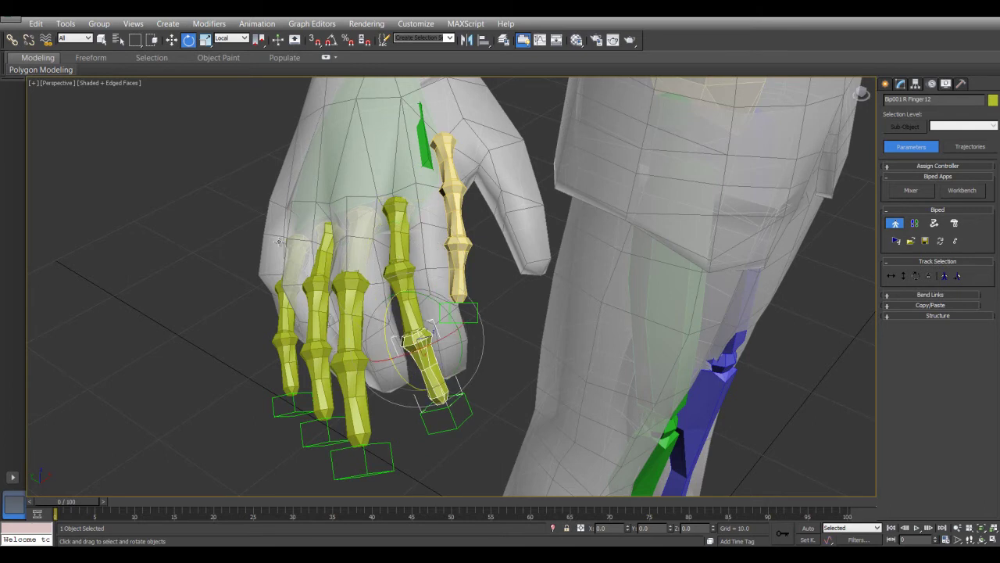
{"action": "scroll", "coordinate": [507, 242], "scroll_direction": "down", "scroll_amount": 10}
{"action": "scroll", "coordinate": [429, 226], "scroll_direction": "up", "scroll_amount": 5}
{"action": "middle_click_drag", "start_coordinate": [642, 408], "coordinate": [408, 344]}
{"action": "scroll", "coordinate": [349, 276], "scroll_direction": "up", "scroll_amount": 5}
{"action": "key", "text": "ctrl+z"}
{"action": "key", "text": "ctrl+z"}
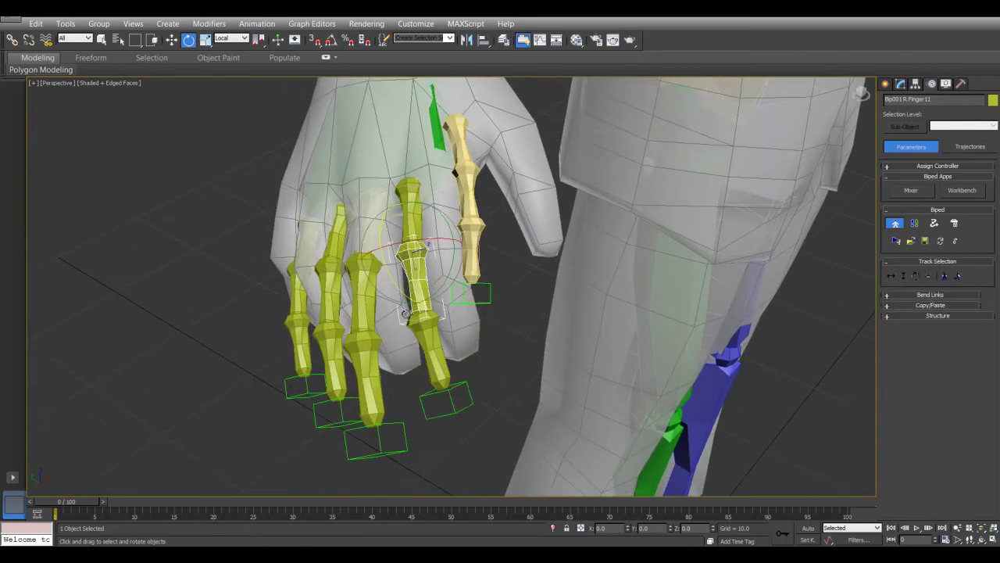
- Select the whole right index finger chain and rotate its bones together to follow the mesh finger
{"action": "double_click", "coordinate": [402, 190]}
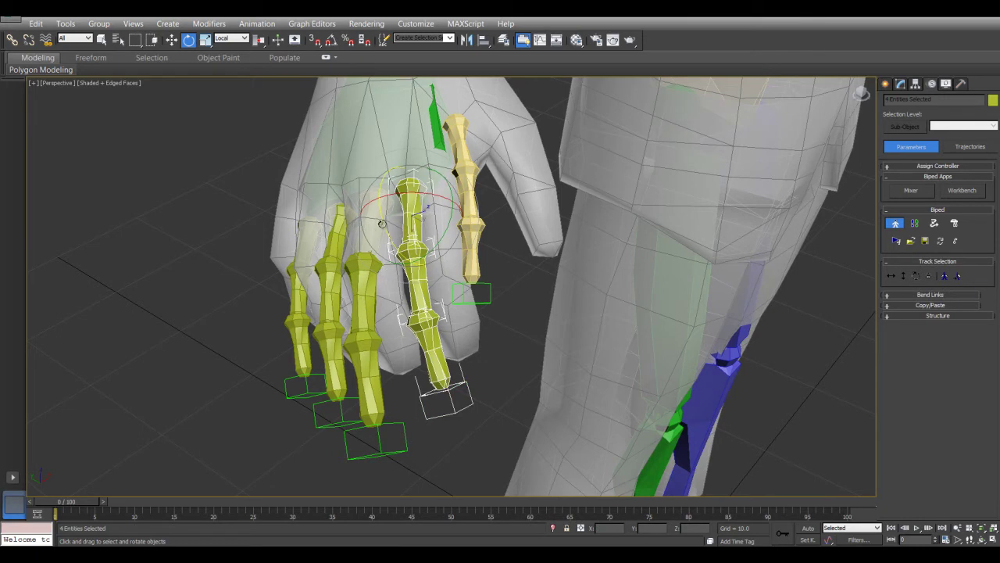
{"action": "left_click_drag", "start_coordinate": [385, 224], "coordinate": [377, 269]}
{"action": "left_click_drag", "start_coordinate": [375, 249], "coordinate": [365, 261]}
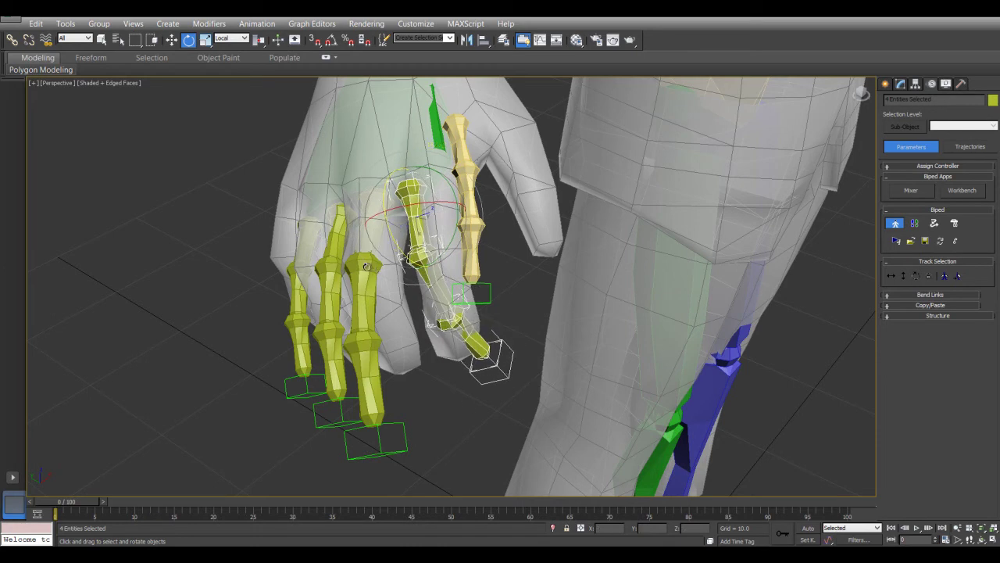
- Select the right middle and ring finger chains one at a time and rotate each to follow its mesh finger
{"action": "left_click", "coordinate": [365, 240]}
{"action": "double_click", "coordinate": [365, 240]}
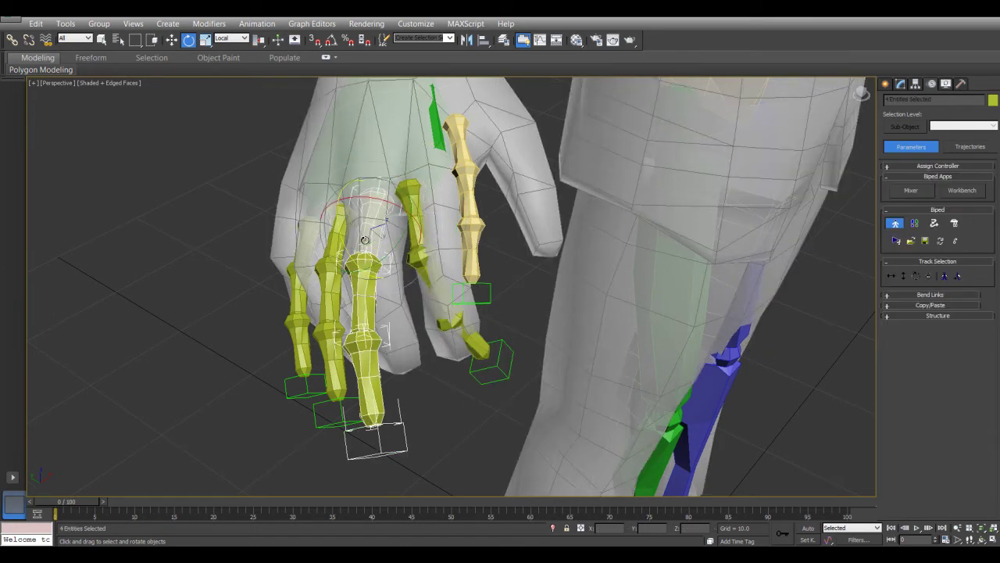
{"action": "left_click_drag", "start_coordinate": [337, 219], "coordinate": [309, 256]}
{"action": "double_click", "coordinate": [334, 233]}
{"action": "middle_click_drag", "start_coordinate": [342, 270], "coordinate": [379, 262], "text": "alt"}
- Select the whole right little finger chain and rotate its bones together to follow the bend of the mesh finger
{"action": "left_click", "coordinate": [337, 230]}
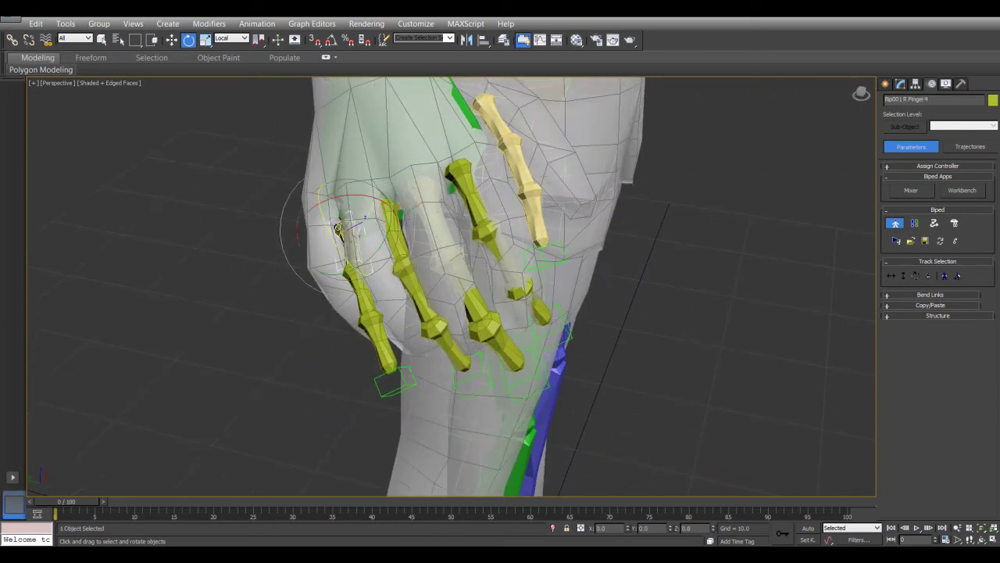
{"action": "left_click", "coordinate": [338, 229]}
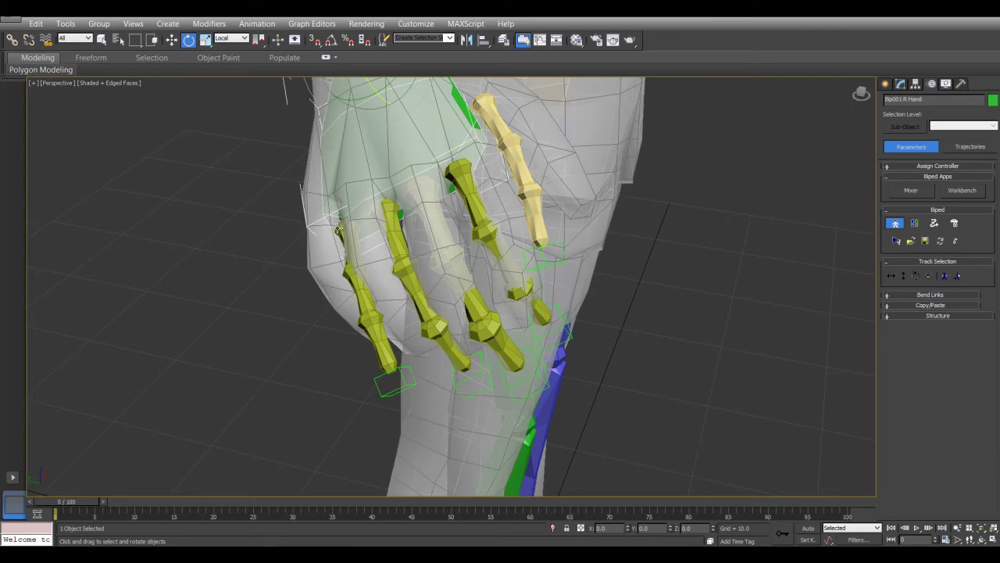
{"action": "left_click", "coordinate": [338, 230]}
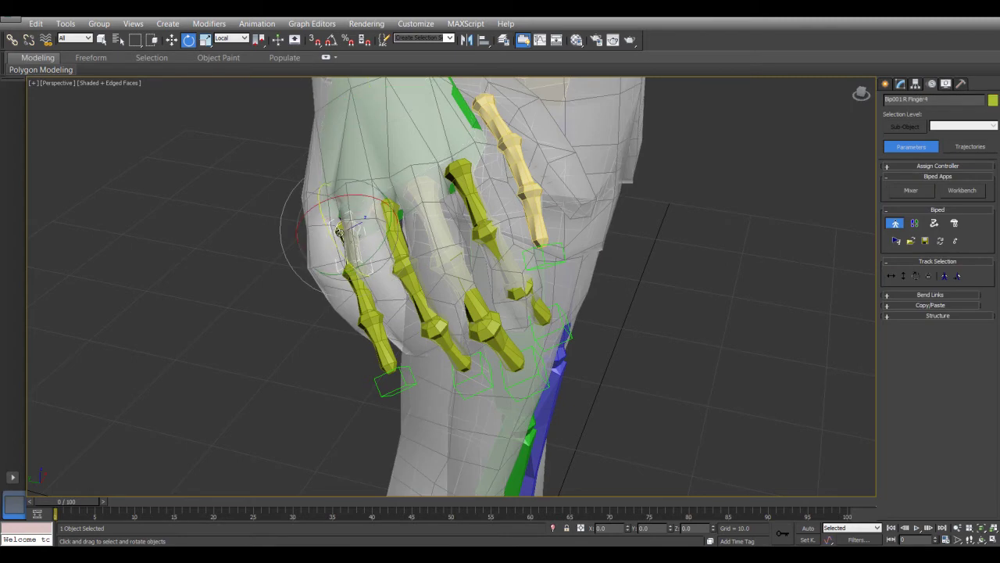
{"action": "double_click", "coordinate": [338, 230]}
{"action": "left_click_drag", "start_coordinate": [329, 249], "coordinate": [364, 278]}
{"action": "middle_click_drag", "start_coordinate": [364, 277], "coordinate": [390, 309], "text": "alt"}
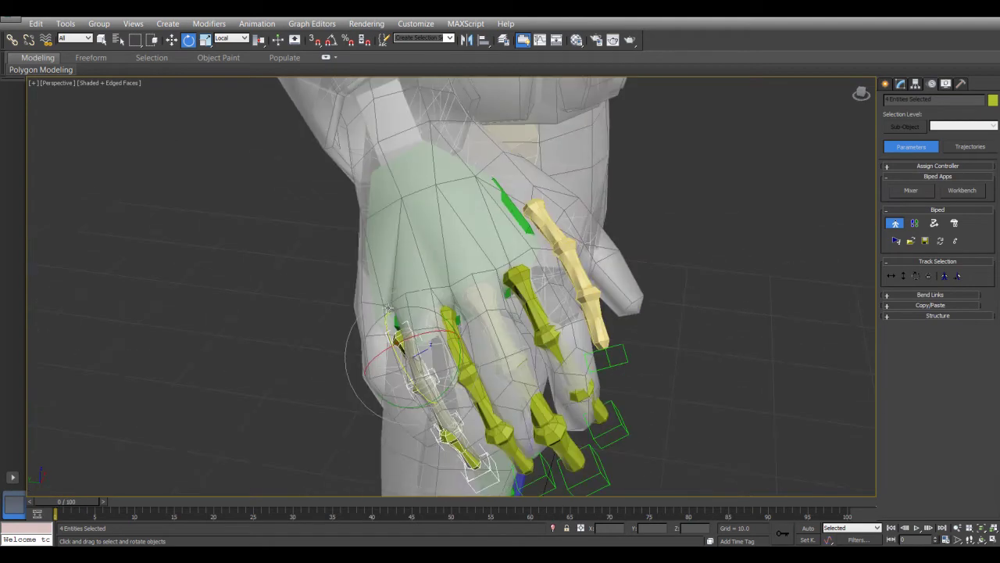
- Select the right hand bone and rotate it slightly so it fits inside the mesh's palm
{"action": "left_click", "coordinate": [508, 205]}
{"action": "left_click_drag", "start_coordinate": [408, 132], "coordinate": [409, 123]}
- Select the base bone of the right index finger and move it toward the thumb to centre it in the mesh finger
{"action": "middle_click_drag", "start_coordinate": [409, 123], "coordinate": [440, 244], "text": "alt"}
{"action": "left_click", "coordinate": [451, 202]}
{"action": "right_click", "coordinate": [451, 203]}
{"action": "left_click", "coordinate": [464, 220]}
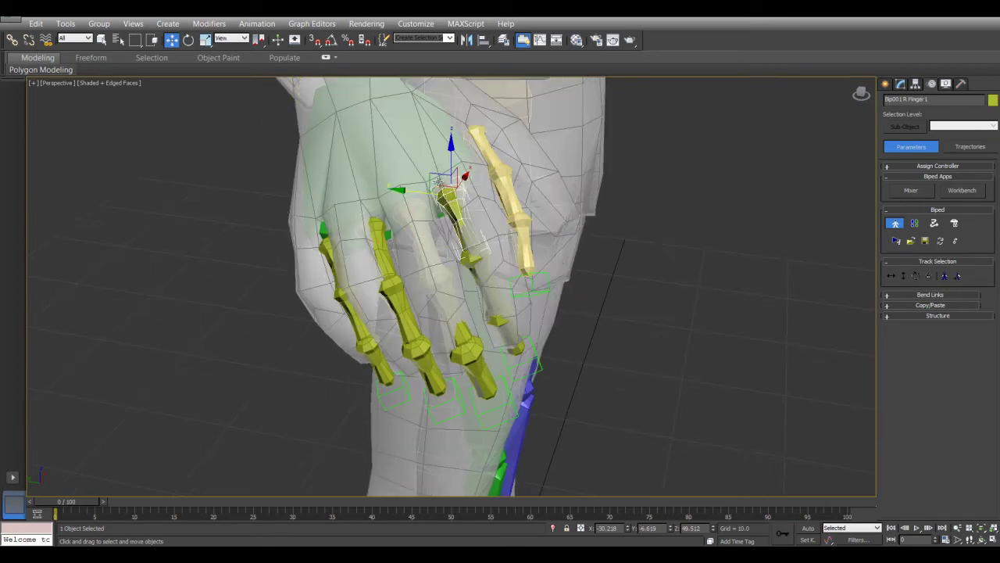
{"action": "left_click_drag", "start_coordinate": [435, 173], "coordinate": [463, 175]}
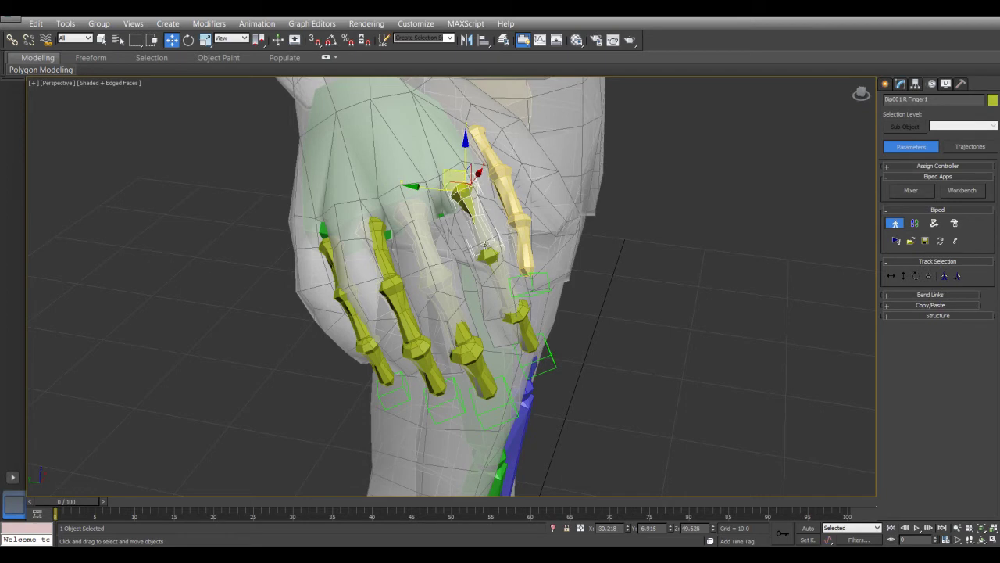
- Rotate the right index finger's base bone so the finger chain lines up with the mesh finger
{"action": "middle_click_drag", "start_coordinate": [462, 175], "coordinate": [472, 252], "text": "alt"}
{"action": "right_click", "coordinate": [484, 232]}
{"action": "left_click", "coordinate": [508, 247]}
{"action": "right_click", "coordinate": [490, 232]}
{"action": "left_click", "coordinate": [511, 258]}
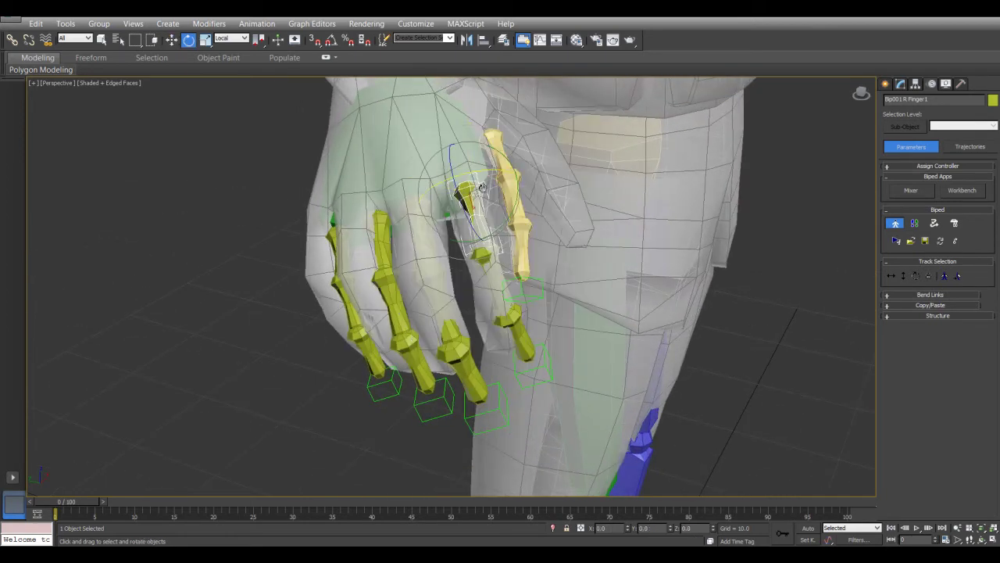
{"action": "left_click_drag", "start_coordinate": [486, 166], "coordinate": [506, 171]}
- Select the base bone of the right little finger and rotate it on several axes to follow the mesh finger
{"action": "middle_click_drag", "start_coordinate": [353, 260], "coordinate": [389, 250], "text": "alt"}
{"action": "left_click", "coordinate": [386, 250]}
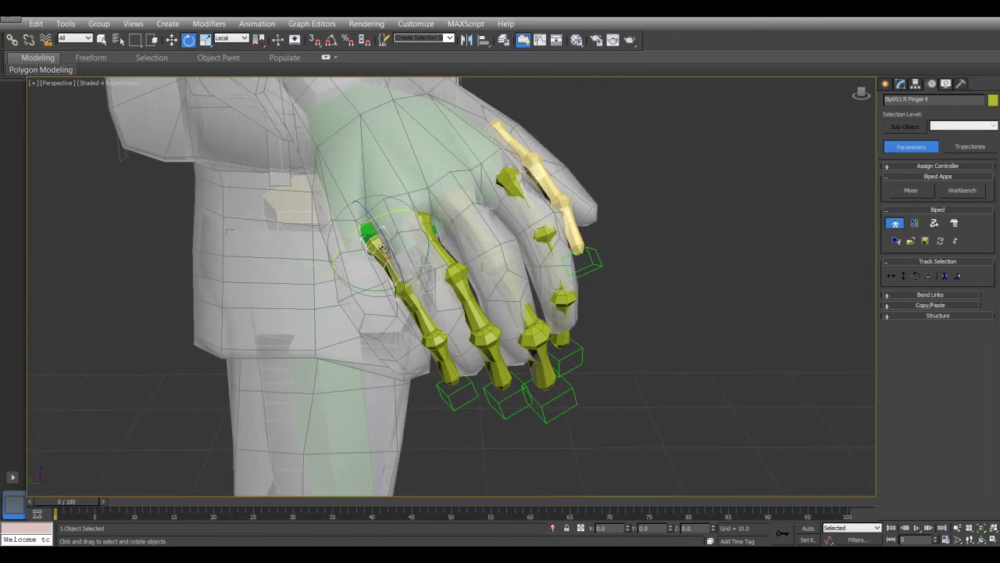
{"action": "left_click_drag", "start_coordinate": [423, 264], "coordinate": [418, 266]}
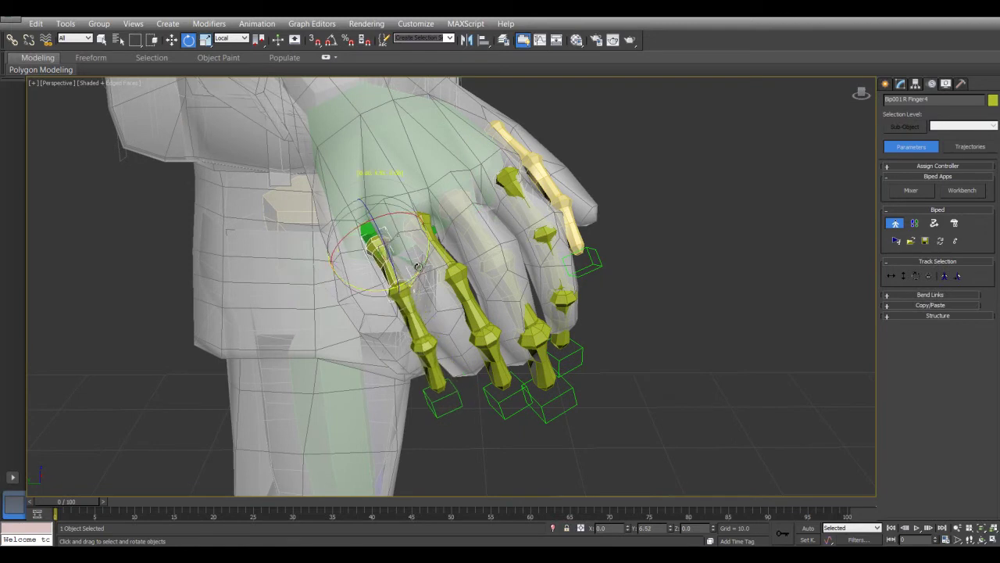
{"action": "middle_click_drag", "start_coordinate": [397, 265], "coordinate": [419, 256], "text": "alt"}
{"action": "left_click_drag", "start_coordinate": [394, 242], "coordinate": [397, 254]}
{"action": "middle_click_drag", "start_coordinate": [397, 254], "coordinate": [393, 268], "text": "alt"}
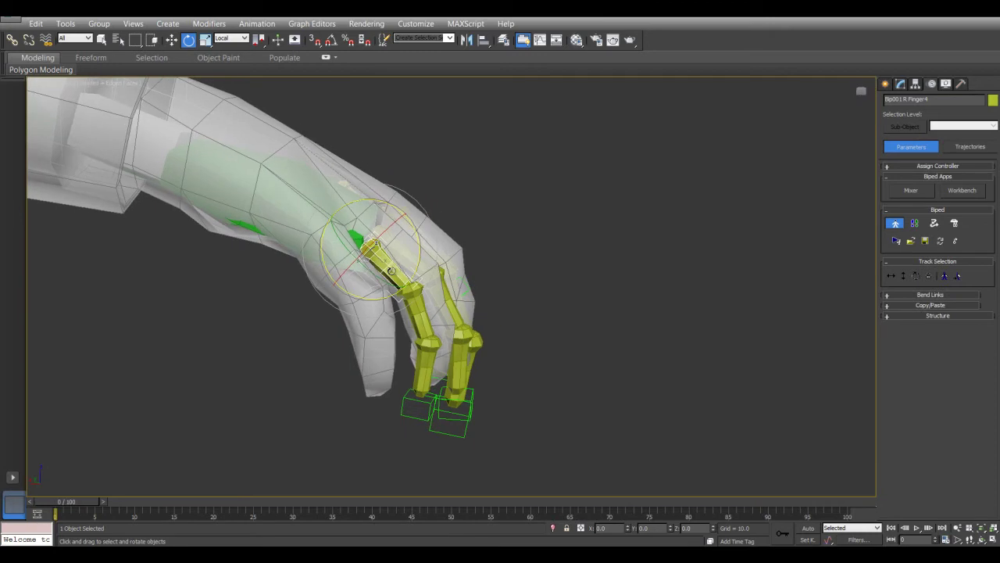
{"action": "left_click_drag", "start_coordinate": [420, 252], "coordinate": [418, 257]}
{"action": "middle_click_drag", "start_coordinate": [418, 256], "coordinate": [367, 289], "text": "alt"}
{"action": "left_click_drag", "start_coordinate": [363, 240], "coordinate": [366, 230]}
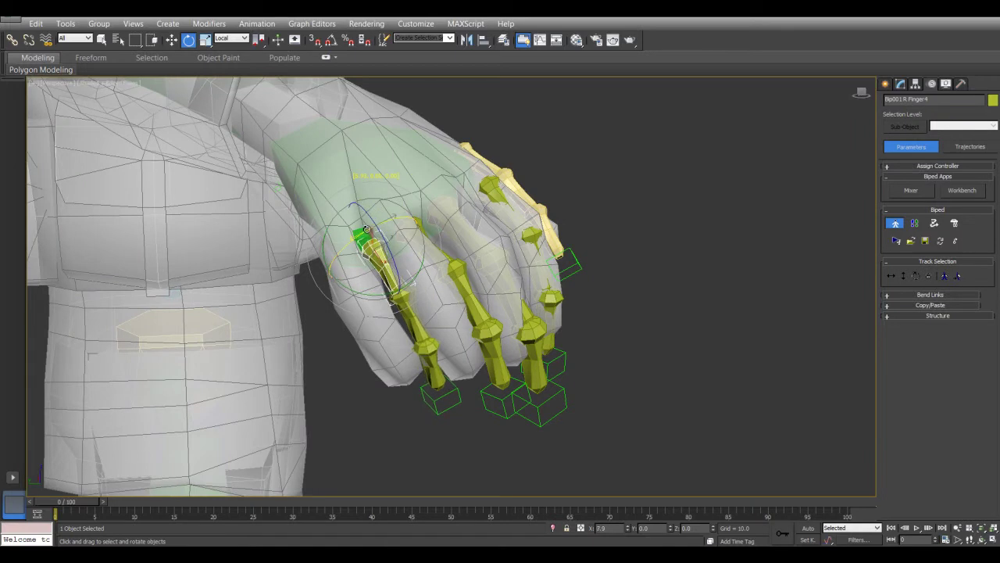
- Move the right little finger's base bone outward and down toward the mesh knuckle
{"action": "right_click", "coordinate": [362, 225]}
{"action": "left_click", "coordinate": [379, 242]}
{"action": "middle_click_drag", "start_coordinate": [378, 241], "coordinate": [368, 234], "text": "alt"}
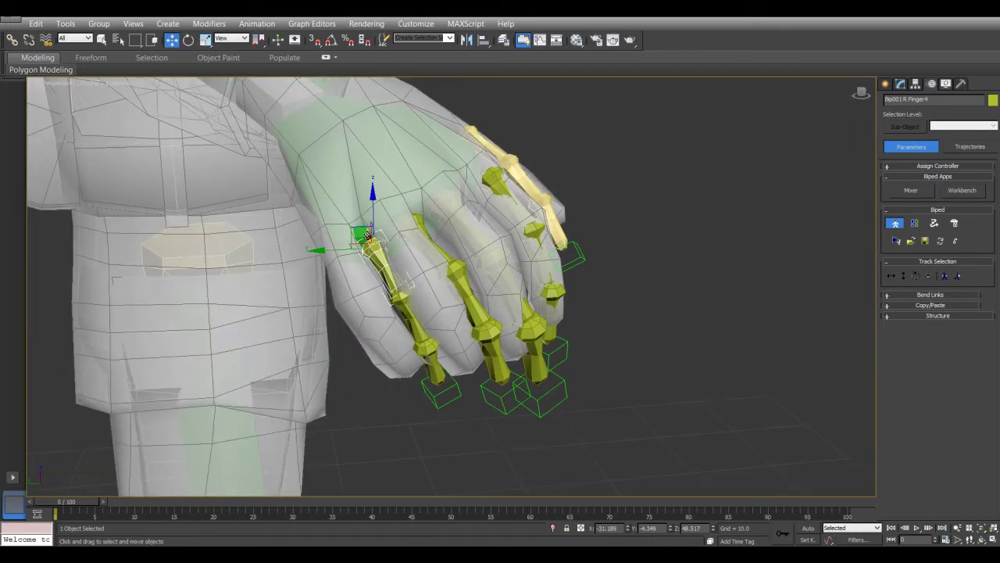
{"action": "left_click_drag", "start_coordinate": [362, 227], "coordinate": [340, 239]}
- Move the right little finger's base bone deeper into the mesh finger using the World reference coordinate system
{"action": "middle_click_drag", "start_coordinate": [317, 277], "coordinate": [352, 323], "text": "alt"}
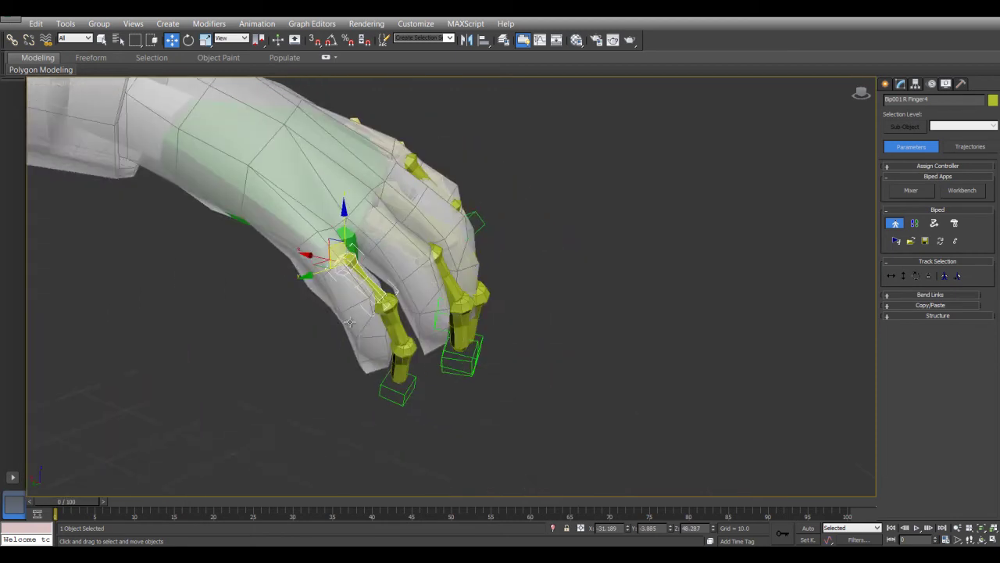
{"action": "middle_click_drag", "start_coordinate": [313, 282], "coordinate": [356, 283], "text": "alt"}
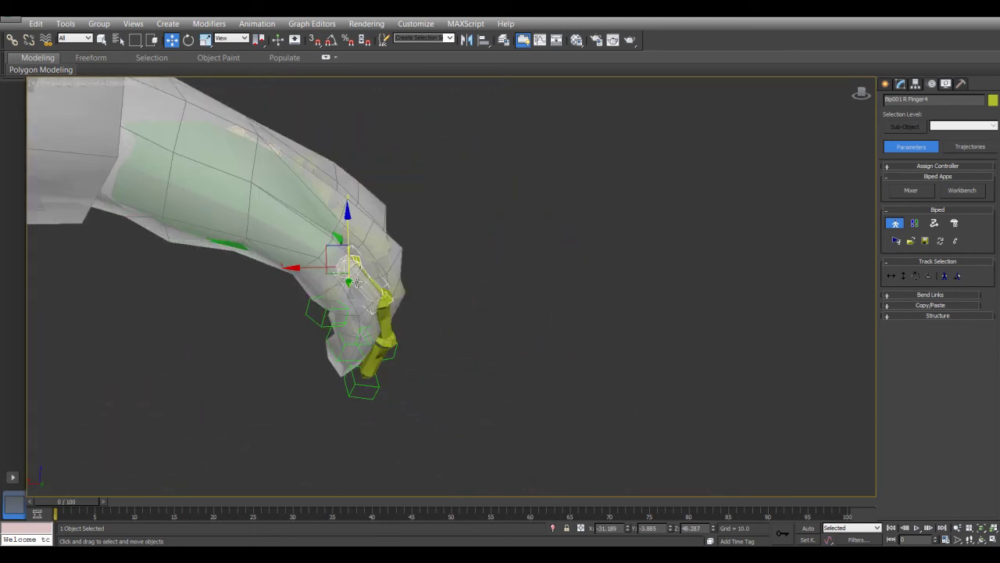
{"action": "left_click", "coordinate": [239, 40]}
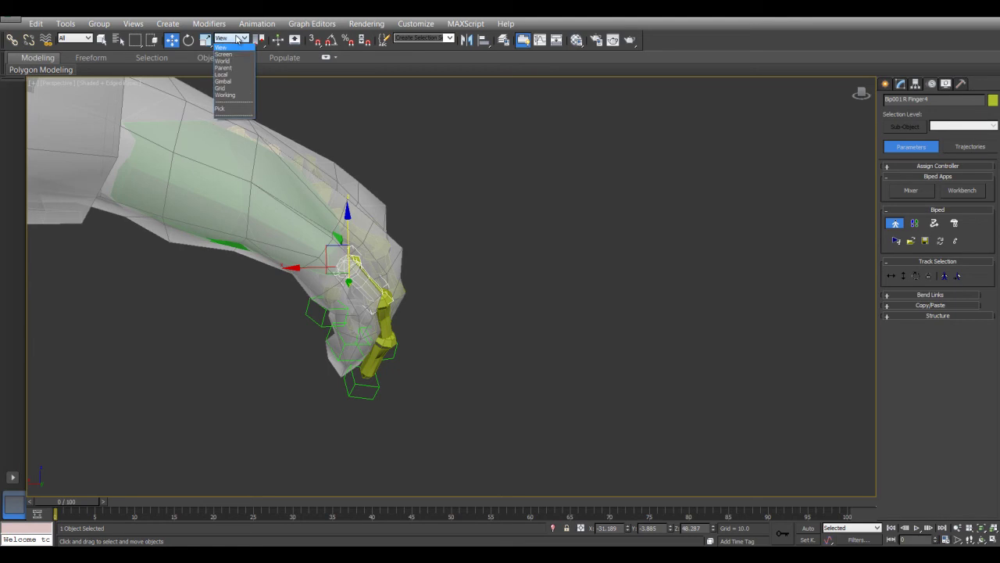
{"action": "left_click", "coordinate": [224, 54]}
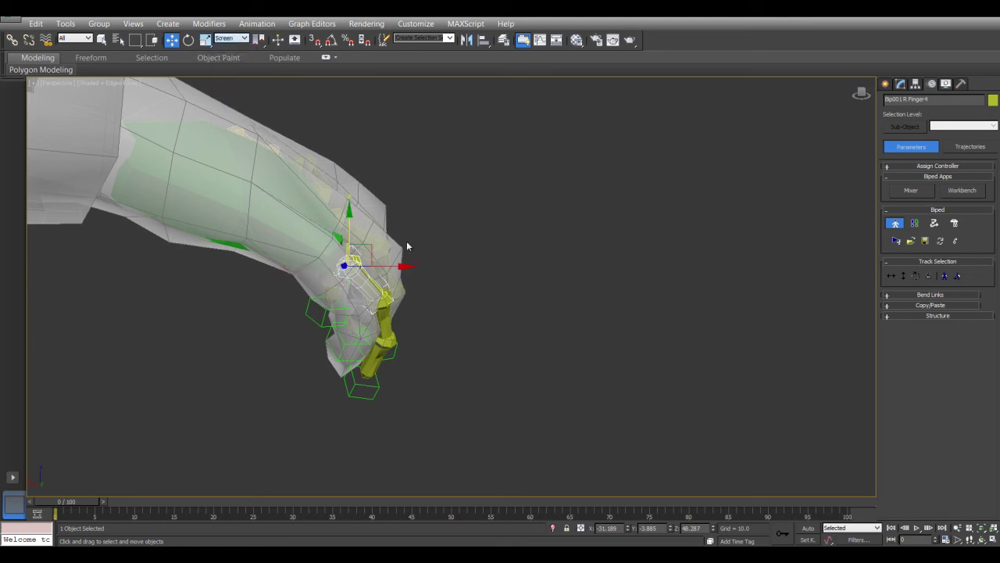
{"action": "middle_click_drag", "start_coordinate": [424, 258], "coordinate": [570, 252], "text": "alt"}
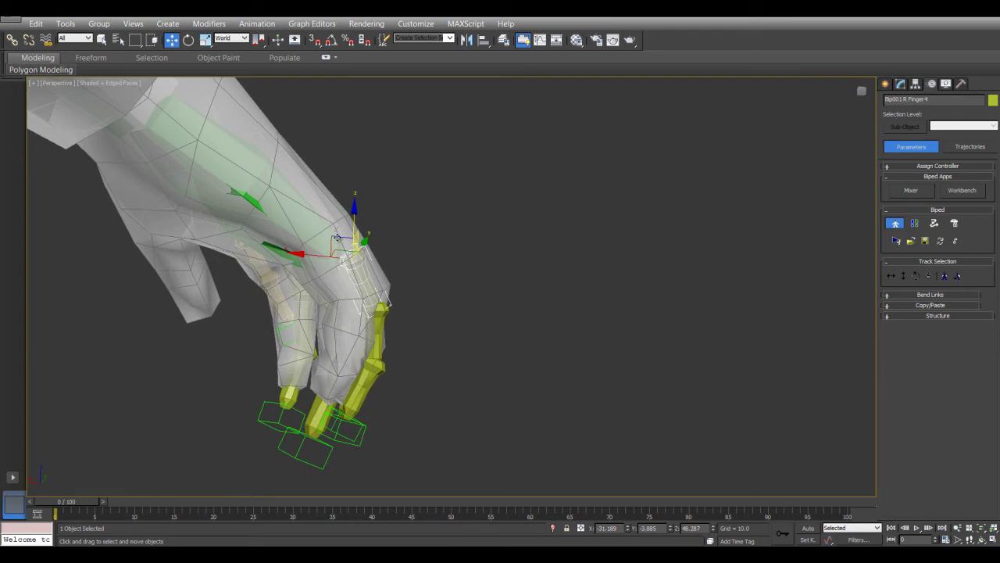
{"action": "left_click_drag", "start_coordinate": [335, 234], "coordinate": [321, 243]}
- Set the reference coordinate system to Screen and nudge the right little finger's base bone into place at the knuckle
{"action": "left_click", "coordinate": [229, 28]}
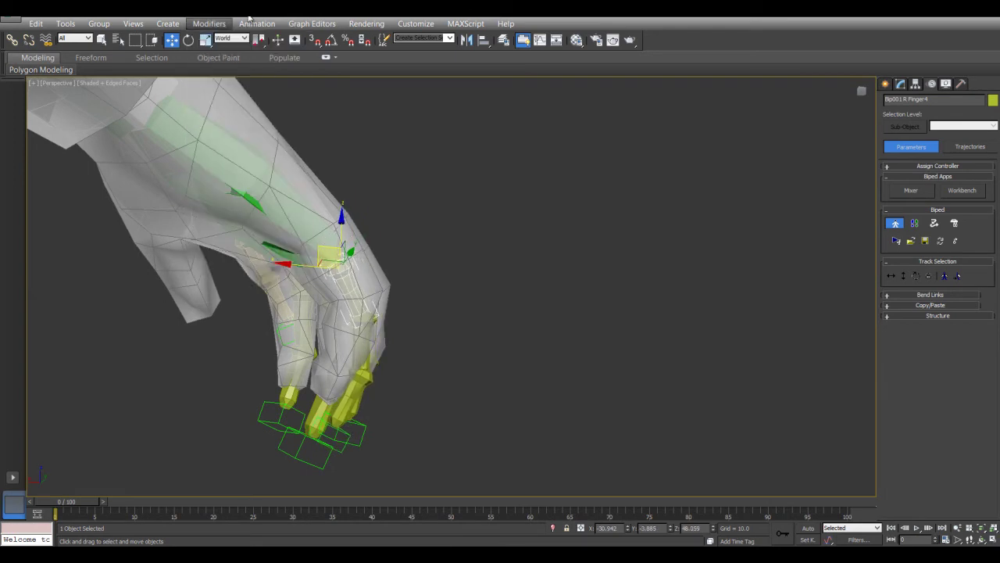
{"action": "left_click", "coordinate": [250, 20]}
{"action": "left_click", "coordinate": [240, 38]}
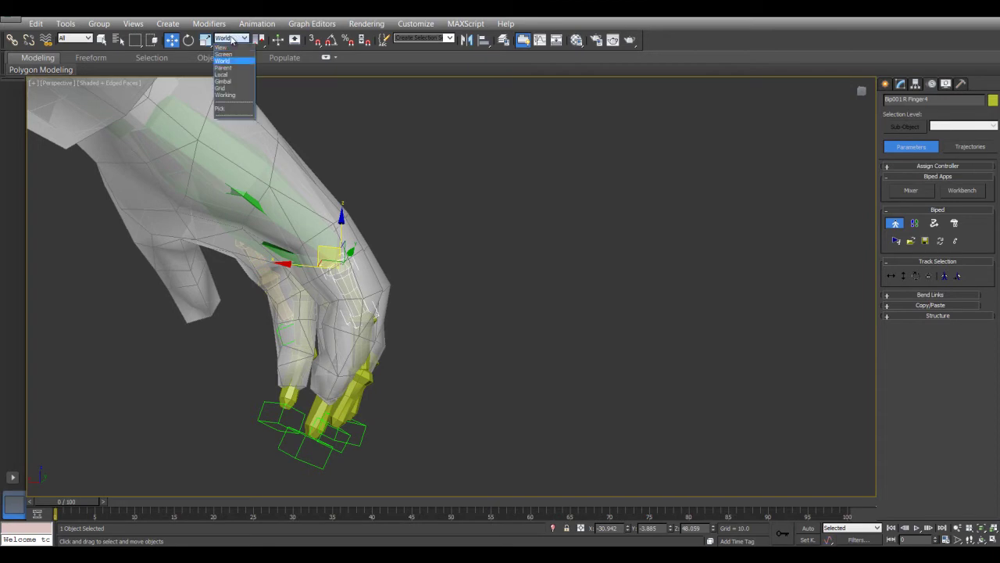
{"action": "left_click", "coordinate": [235, 56]}
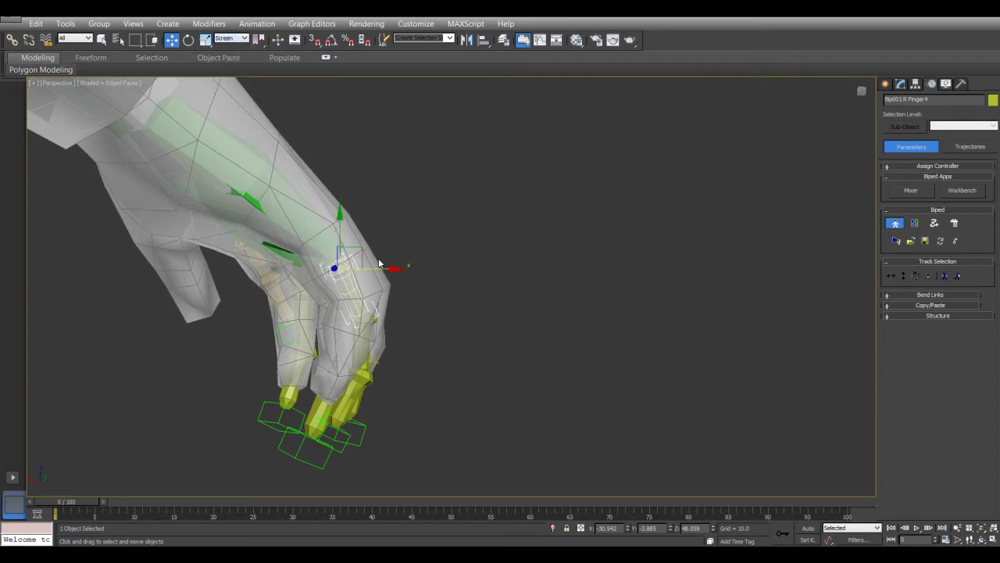
{"action": "left_click_drag", "start_coordinate": [359, 254], "coordinate": [361, 250]}
{"action": "middle_click_drag", "start_coordinate": [458, 273], "coordinate": [376, 313], "text": "alt"}
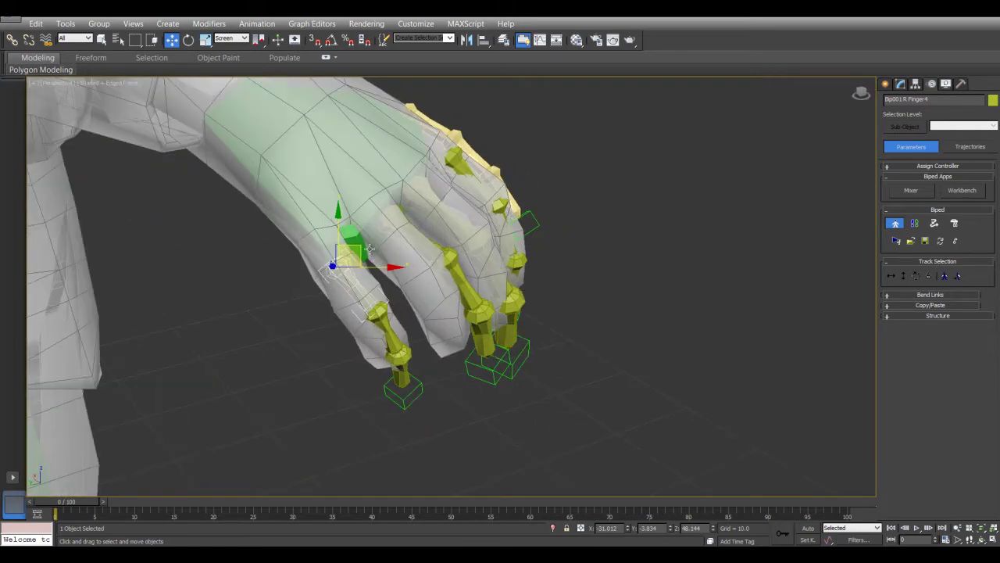
{"action": "left_click_drag", "start_coordinate": [358, 248], "coordinate": [356, 248]}
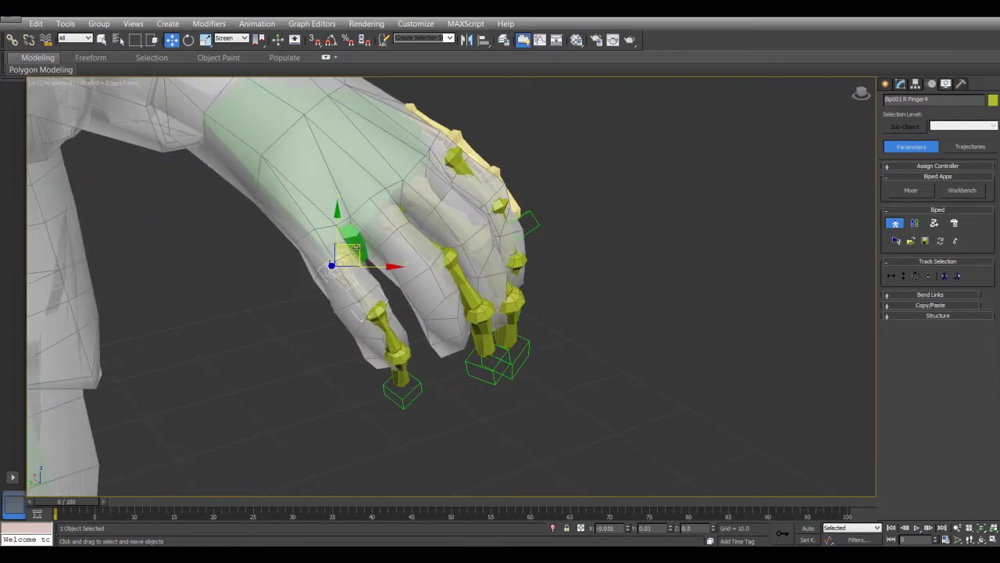
- Switch to the Local coordinate system and rotate the base bones of the right little and ring fingers to follow their mesh fingers
{"action": "left_click", "coordinate": [230, 38]}
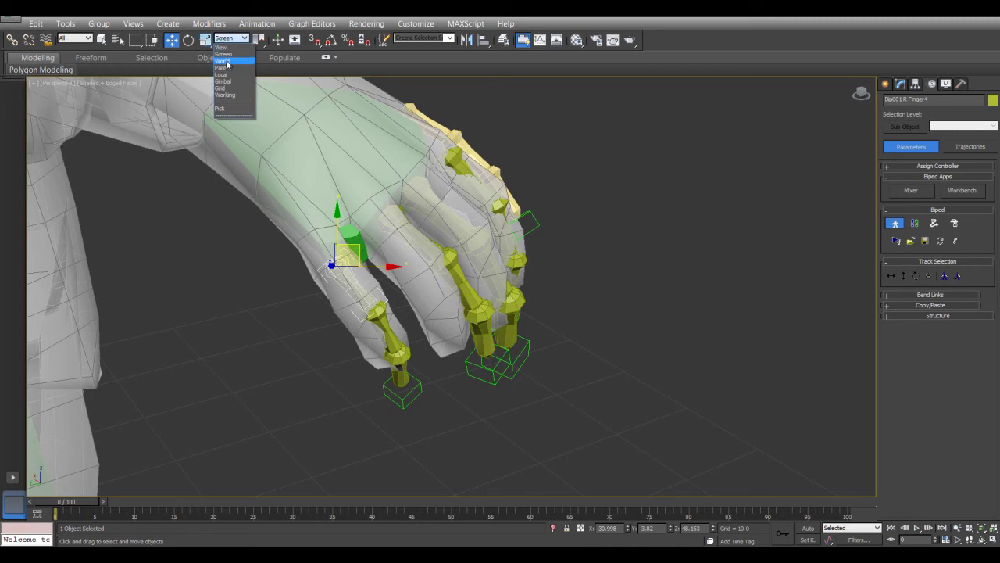
{"action": "left_click", "coordinate": [221, 75]}
{"action": "right_click", "coordinate": [383, 268]}
{"action": "left_click", "coordinate": [400, 295]}
{"action": "left_click_drag", "start_coordinate": [362, 244], "coordinate": [385, 260]}
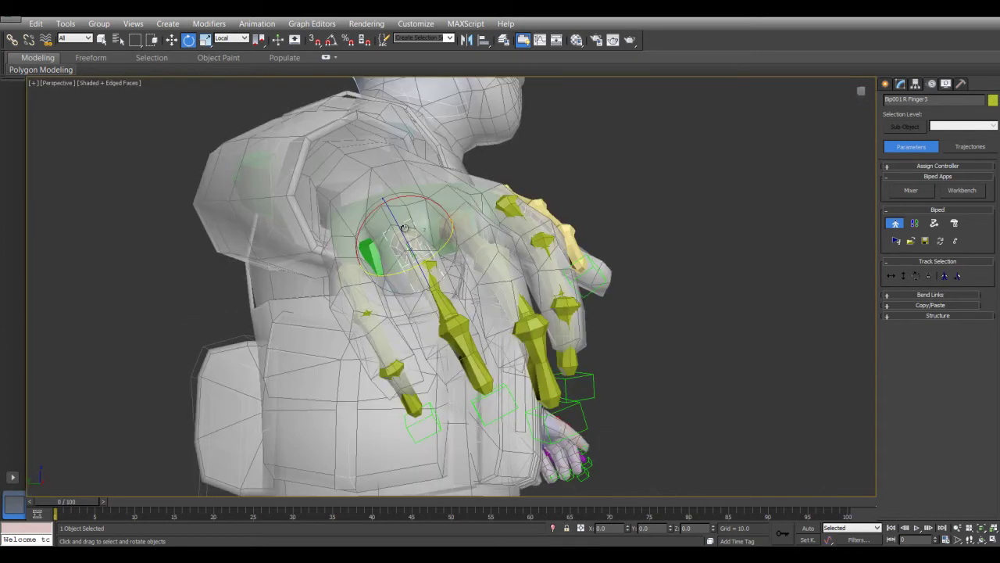
{"action": "left_click_drag", "start_coordinate": [404, 233], "coordinate": [446, 249]}
{"action": "middle_click_drag", "start_coordinate": [447, 249], "coordinate": [459, 262], "text": "alt"}
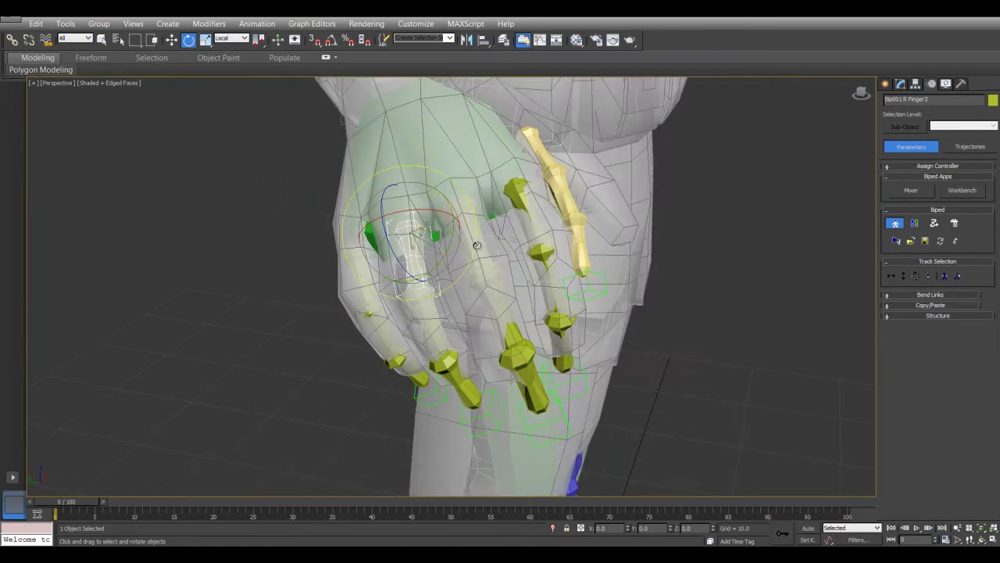
- Try rotating the whole right middle finger chain to follow its mesh finger, and clear the selection
{"action": "double_click", "coordinate": [476, 246]}
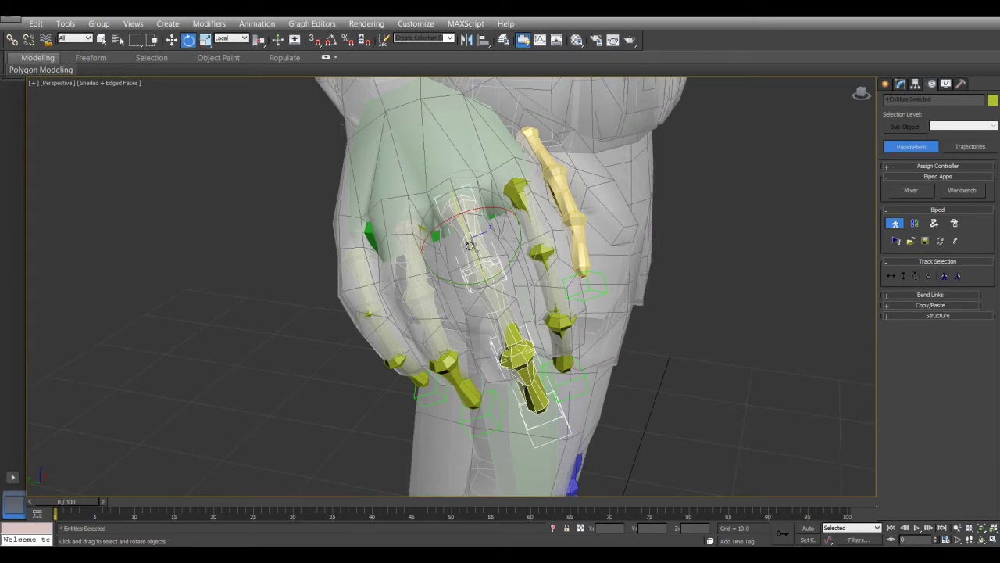
{"action": "left_click_drag", "start_coordinate": [474, 246], "coordinate": [476, 256]}
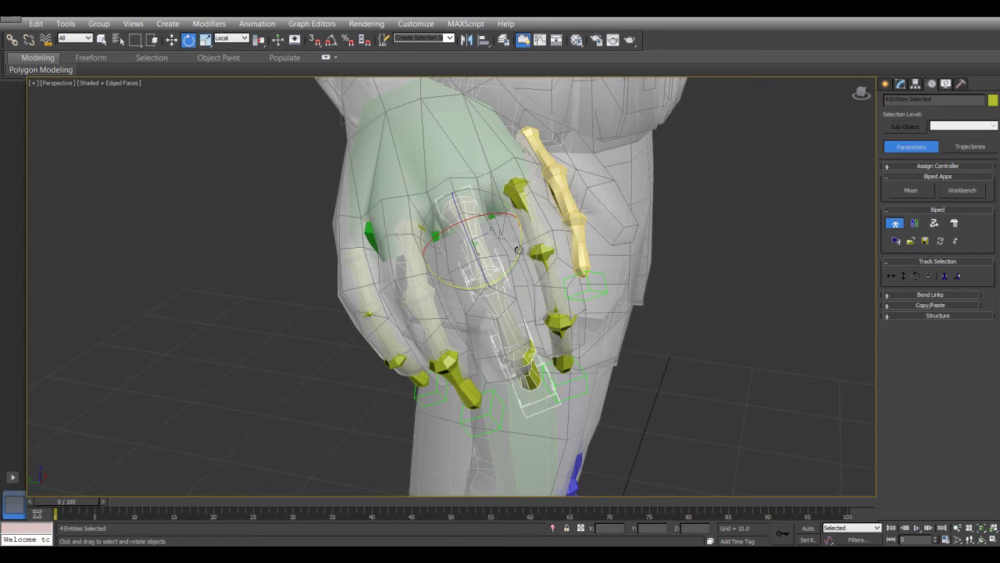
{"action": "mouse_move", "coordinate": [496, 273]}
{"action": "middle_mouse_down", "text": "alt"}
{"action": "mouse_move", "coordinate": [462, 269]}
{"action": "mouse_move", "coordinate": [499, 269]}
{"action": "middle_mouse_up", "text": "alt"}
{"action": "left_click_drag", "start_coordinate": [517, 256], "coordinate": [462, 239]}
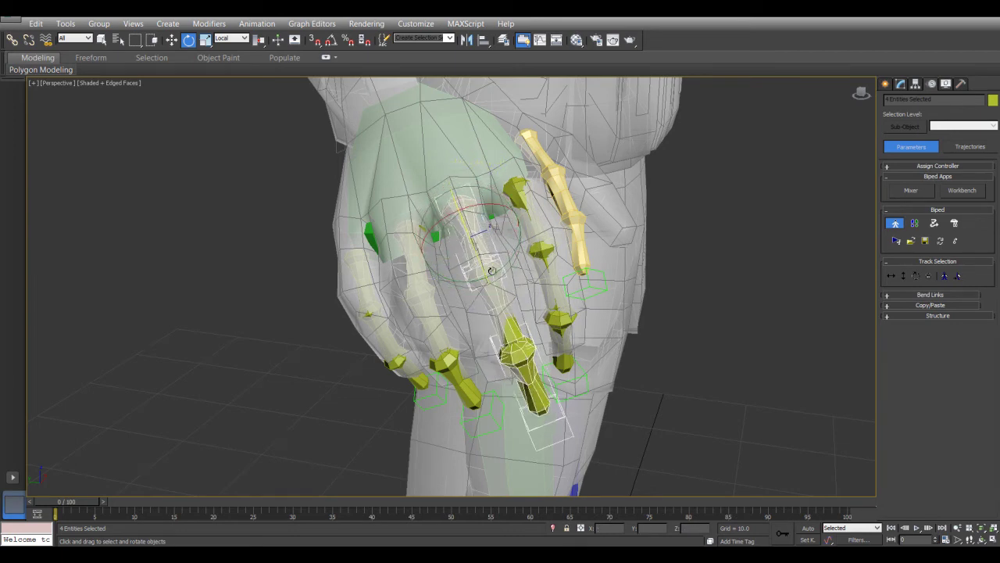
{"action": "left_click", "coordinate": [470, 235]}
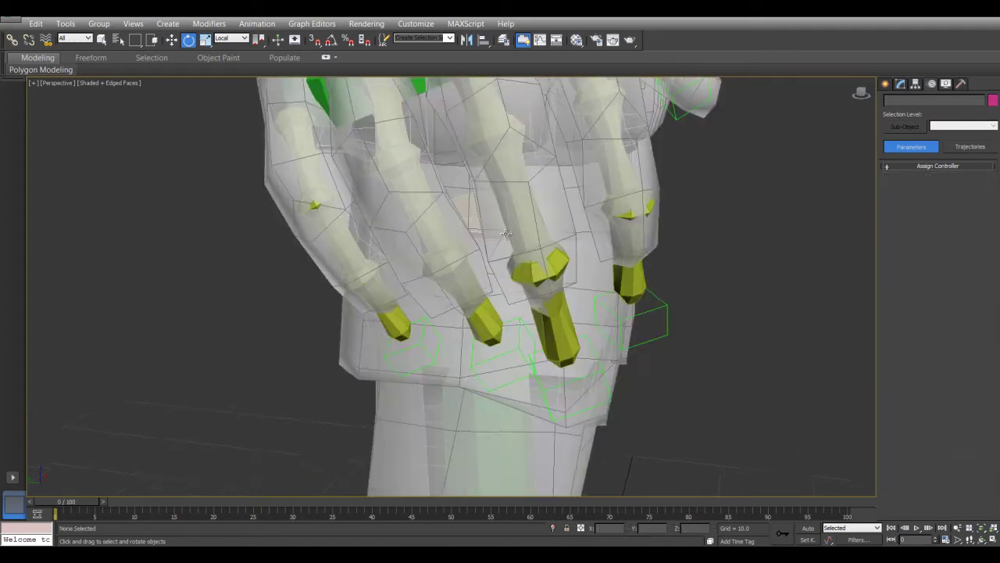
- Select the middle bones of the four right fingers plus the little finger's tip bone, leaving the character mesh unselected
{"action": "middle_click_drag", "start_coordinate": [507, 234], "coordinate": [502, 264], "text": "alt"}
{"action": "left_click", "coordinate": [499, 198]}
{"action": "left_click", "coordinate": [498, 198]}
{"action": "left_click", "coordinate": [613, 198], "text": "ctrl"}
{"action": "mouse_move", "coordinate": [594, 228]}
{"action": "middle_mouse_down", "text": "alt"}
{"action": "mouse_move", "coordinate": [609, 225]}
{"action": "mouse_move", "coordinate": [603, 229]}
{"action": "middle_mouse_up", "text": "alt"}
{"action": "left_click", "coordinate": [672, 250]}
{"action": "left_click_drag", "start_coordinate": [785, 231], "coordinate": [784, 232], "text": "ctrl"}
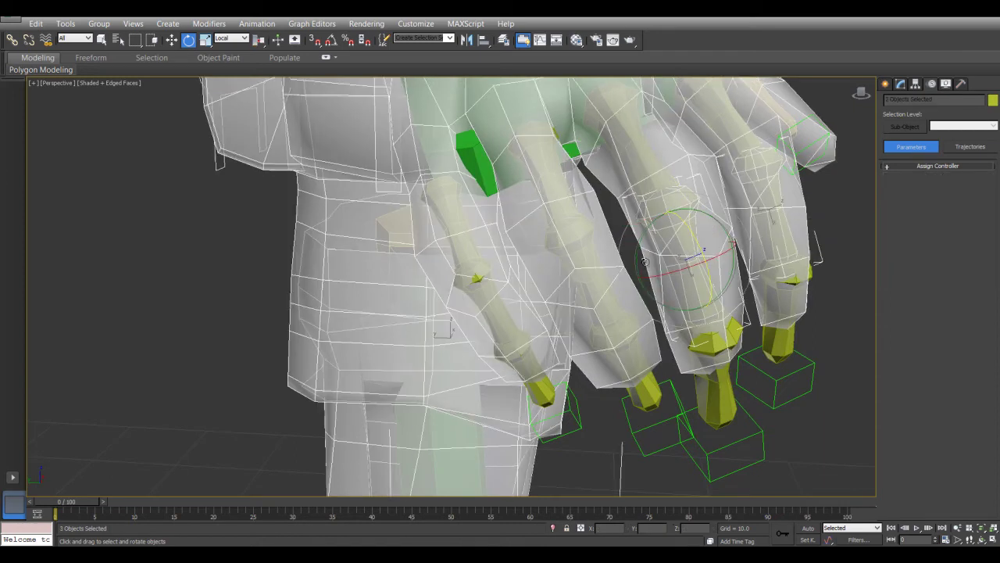
{"action": "left_click_drag", "start_coordinate": [639, 264], "coordinate": [634, 266]}
{"action": "left_click_drag", "start_coordinate": [594, 294], "coordinate": [593, 293], "text": "ctrl"}
{"action": "middle_click_drag", "start_coordinate": [593, 295], "coordinate": [611, 311], "text": "alt"}
{"action": "left_click_drag", "start_coordinate": [601, 324], "coordinate": [599, 322], "text": "ctrl"}
{"action": "left_click", "coordinate": [427, 295], "text": "alt"}
- Scale the selected finger bones non-uniformly along their length to shorten them, and deselect them
{"action": "middle_click_drag", "start_coordinate": [513, 299], "coordinate": [485, 296], "text": "alt"}
{"action": "right_click", "coordinate": [486, 296]}
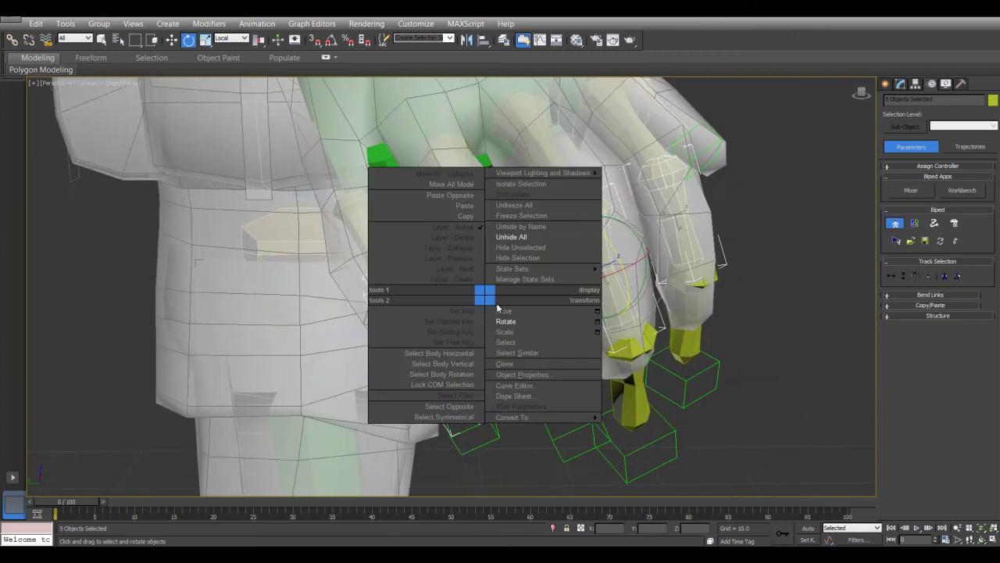
{"action": "left_click", "coordinate": [507, 331]}
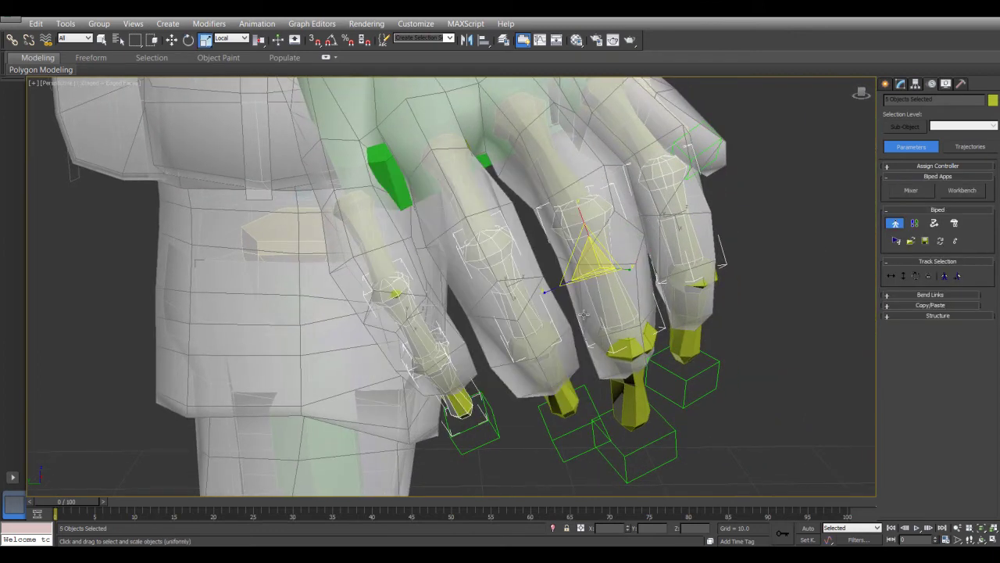
{"action": "key", "text": "r"}
{"action": "left_click_drag", "start_coordinate": [579, 208], "coordinate": [579, 225]}
{"action": "middle_click_drag", "start_coordinate": [586, 241], "coordinate": [702, 297], "text": "alt"}
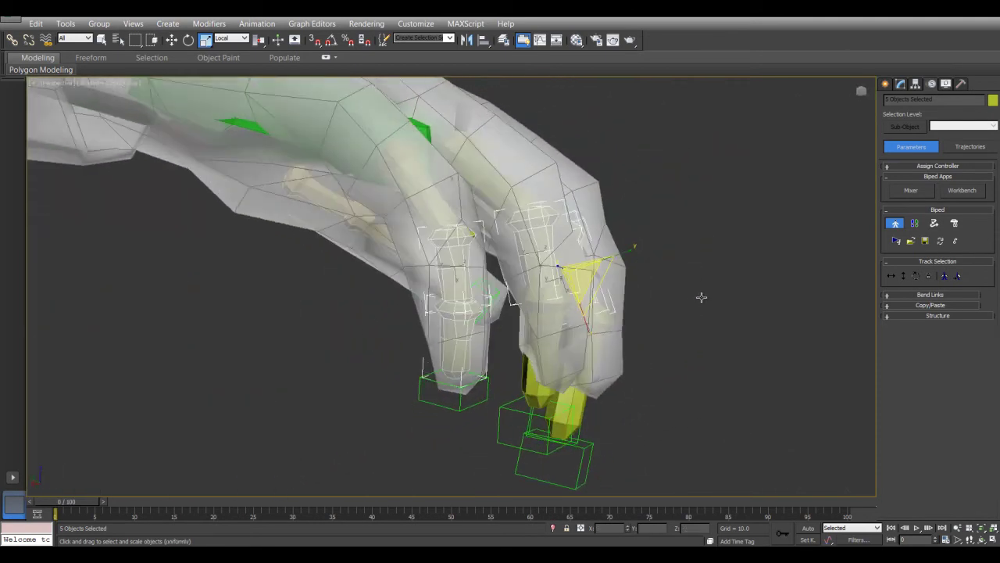
{"action": "right_click", "coordinate": [590, 274]}
{"action": "left_click", "coordinate": [393, 351]}
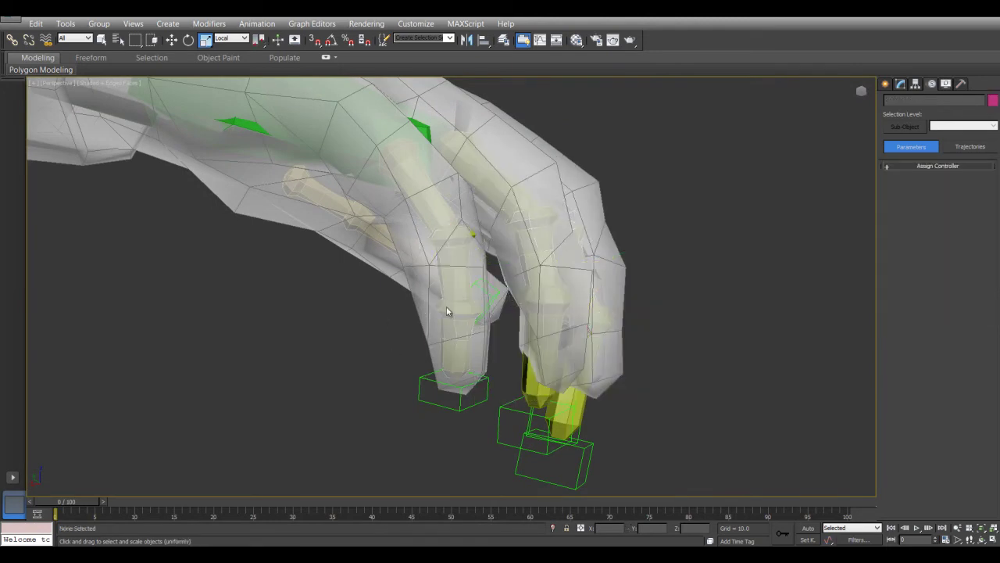
- Select the middle bone of the right ring finger and rotate it to match the bend of the mesh finger
{"action": "left_click", "coordinate": [547, 241]}
{"action": "left_click", "coordinate": [547, 239]}
{"action": "right_click", "coordinate": [541, 238]}
{"action": "left_click", "coordinate": [561, 261]}
{"action": "left_click_drag", "start_coordinate": [580, 227], "coordinate": [571, 239]}
{"action": "middle_click_drag", "start_coordinate": [570, 239], "coordinate": [468, 263], "text": "alt"}
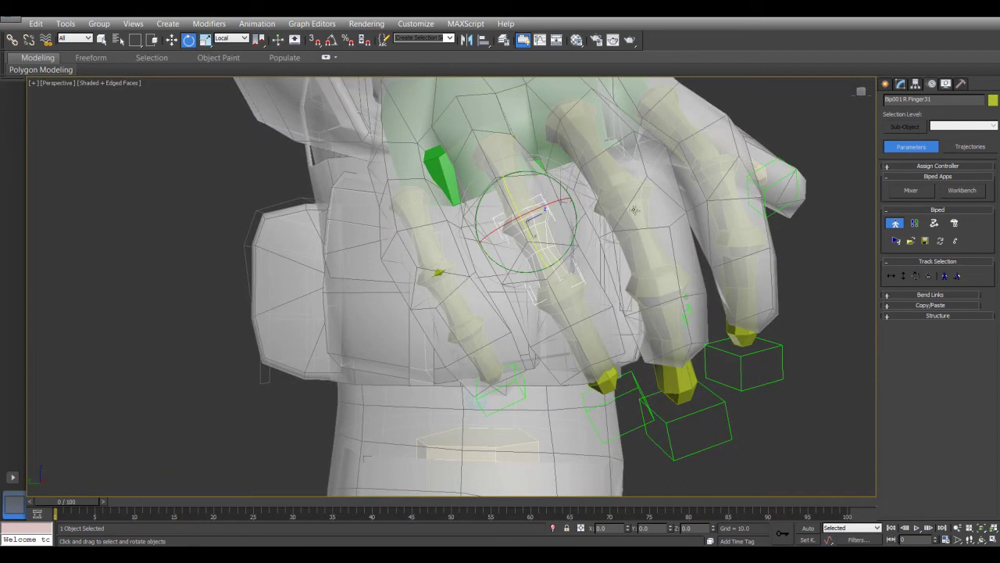
- Select the base bone of the right middle finger and shorten it with a non-uniform scale along its length
{"action": "left_click", "coordinate": [604, 166]}
{"action": "left_click", "coordinate": [603, 163]}
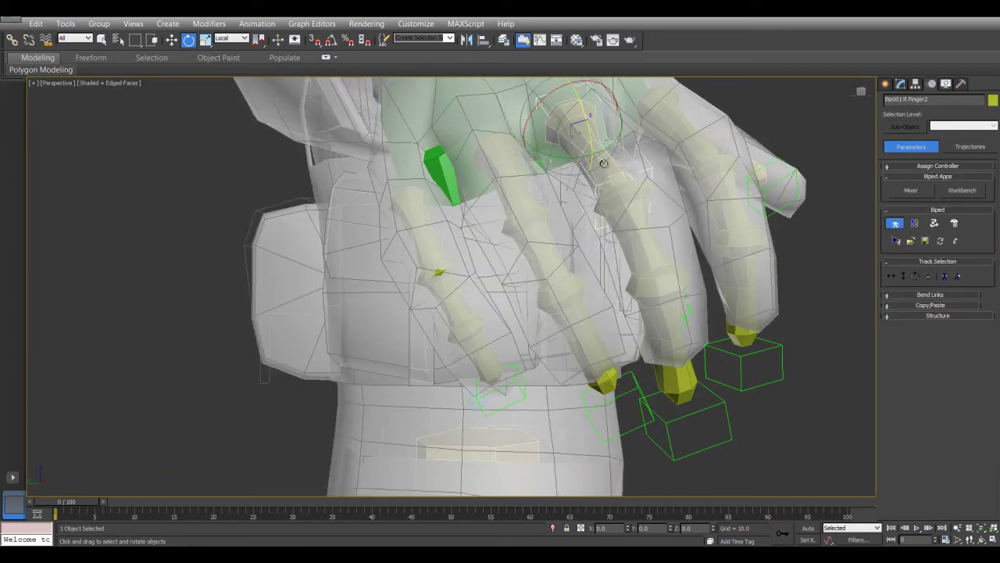
{"action": "right_click", "coordinate": [599, 158]}
{"action": "left_click", "coordinate": [633, 183]}
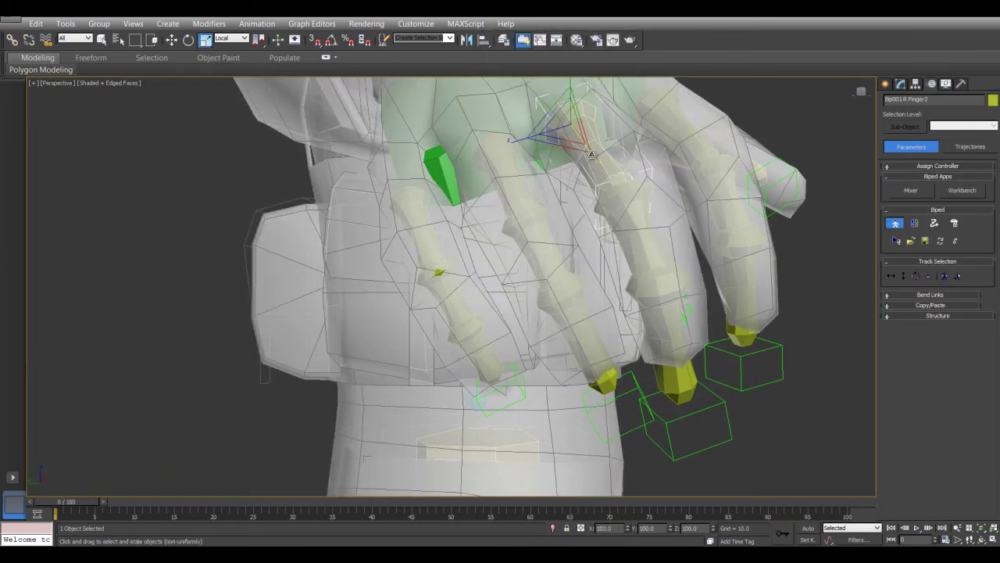
{"action": "left_click_drag", "start_coordinate": [593, 156], "coordinate": [583, 142]}
{"action": "left_click", "coordinate": [614, 204]}
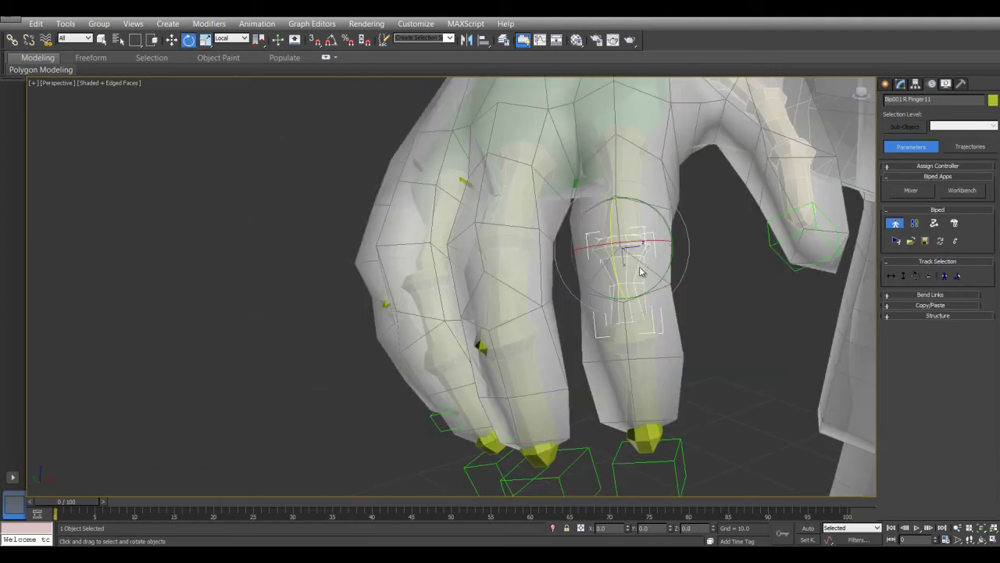
{"action": "right_click", "coordinate": [634, 263]}
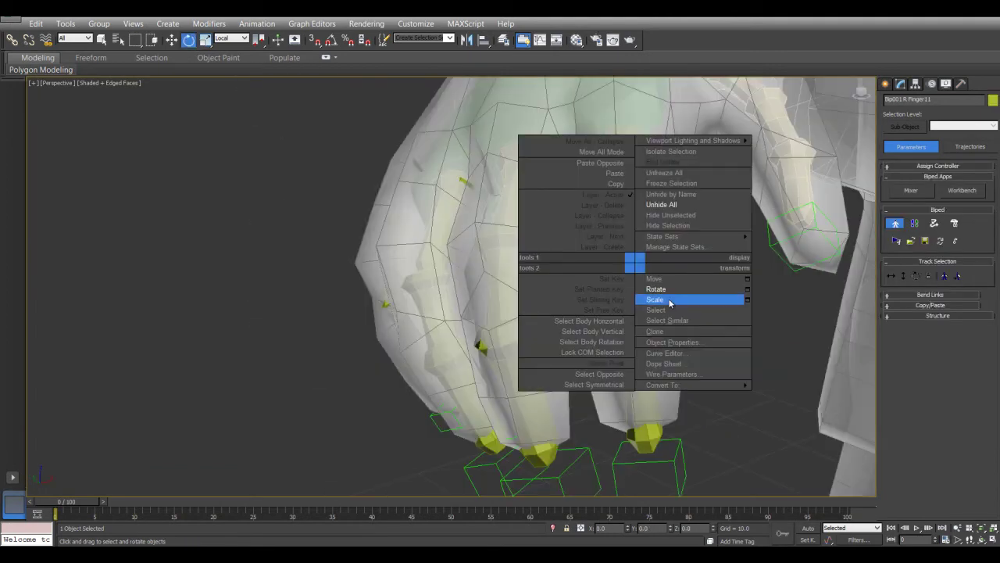
{"action": "left_click", "coordinate": [111, 306]}
{"action": "left_click", "coordinate": [641, 435], "text": "ctrl"}
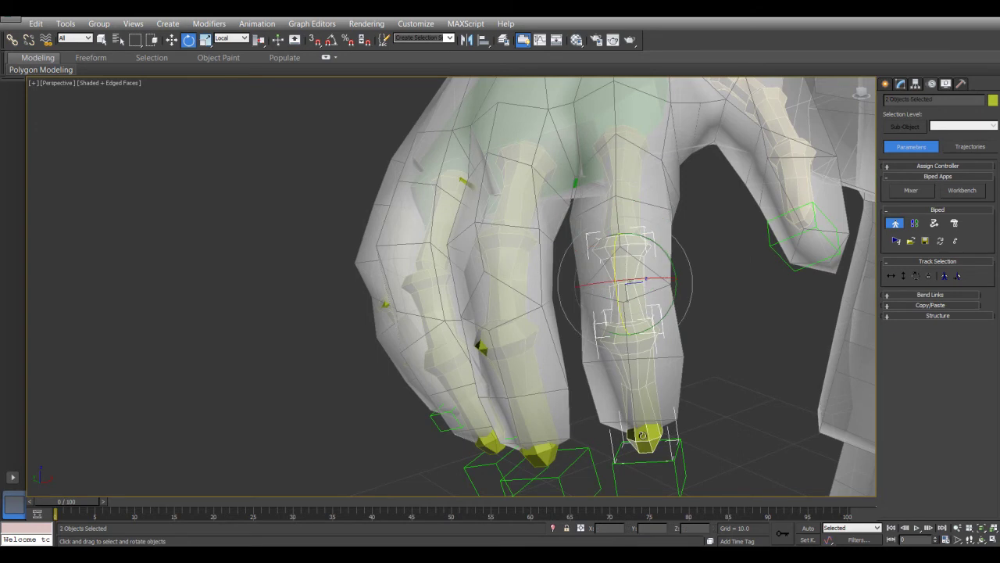
{"action": "left_click", "coordinate": [550, 442], "text": "ctrl"}
{"action": "middle_click_drag", "start_coordinate": [549, 442], "coordinate": [519, 409], "text": "alt"}
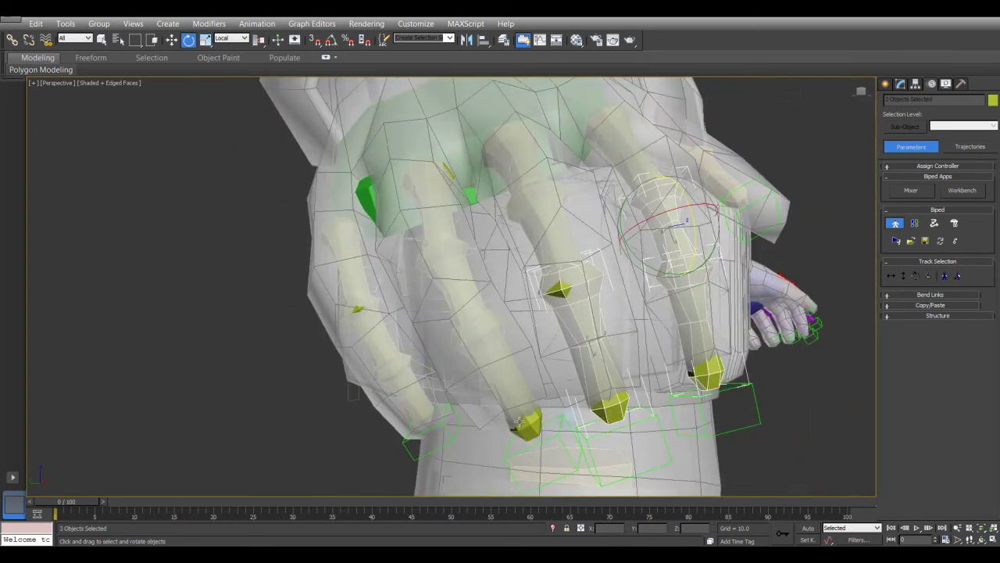
{"action": "middle_click_drag", "start_coordinate": [543, 316], "coordinate": [466, 344], "text": "alt"}
{"action": "scroll", "coordinate": [467, 344], "scroll_direction": "down", "scroll_amount": 6}
{"action": "middle_click_drag", "start_coordinate": [529, 276], "coordinate": [505, 277], "text": "alt"}
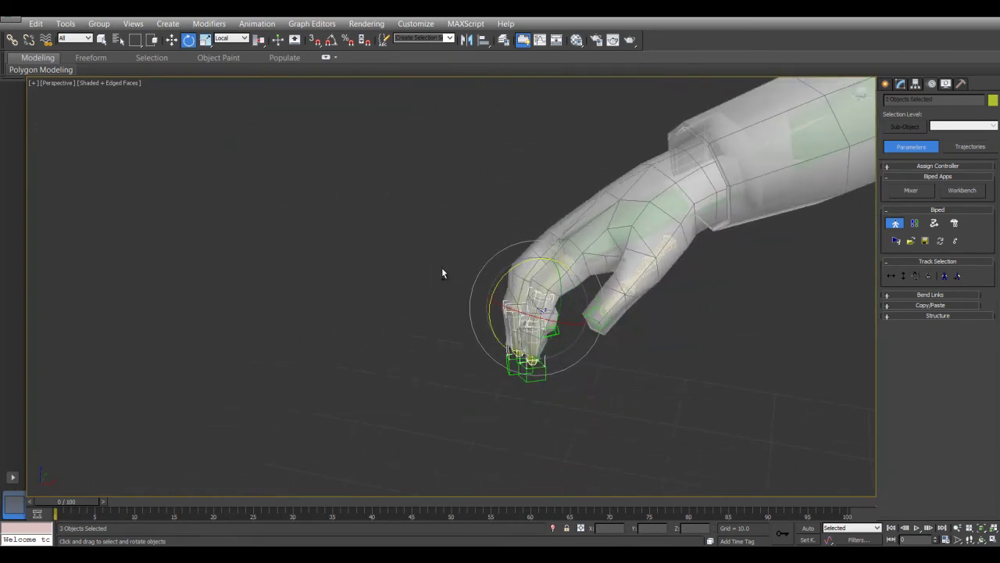
- Region-select all right finger and thumb bones, leaving the character mesh and the hand bone unselected
{"action": "left_click_drag", "start_coordinate": [659, 364], "coordinate": [660, 363]}
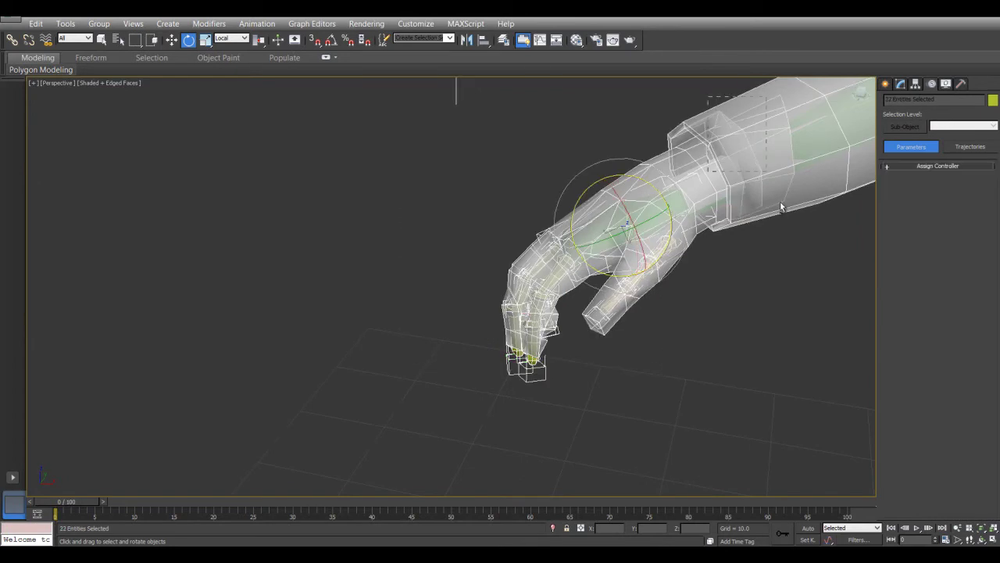
{"action": "left_click", "coordinate": [739, 222], "text": "alt"}
{"action": "middle_click_drag", "start_coordinate": [701, 179], "coordinate": [682, 236]}
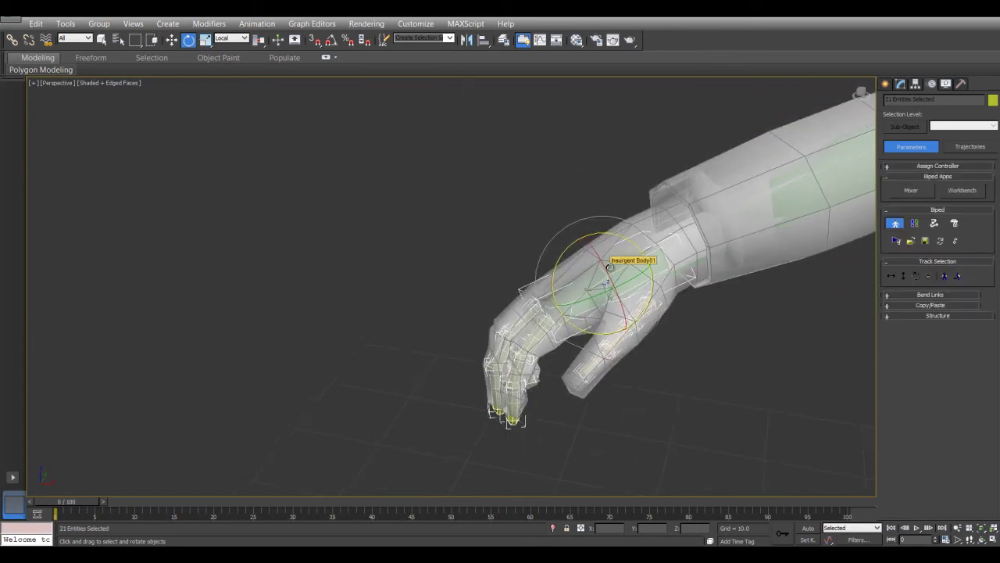
{"action": "left_click_drag", "start_coordinate": [588, 261], "coordinate": [591, 277], "text": "alt"}
- Scale the selected right finger and thumb bones across their width to thicken them until they fill the mesh fingers
{"action": "middle_click_drag", "start_coordinate": [565, 287], "coordinate": [606, 305], "text": "alt"}
{"action": "right_click", "coordinate": [540, 331]}
{"action": "left_click", "coordinate": [586, 364]}
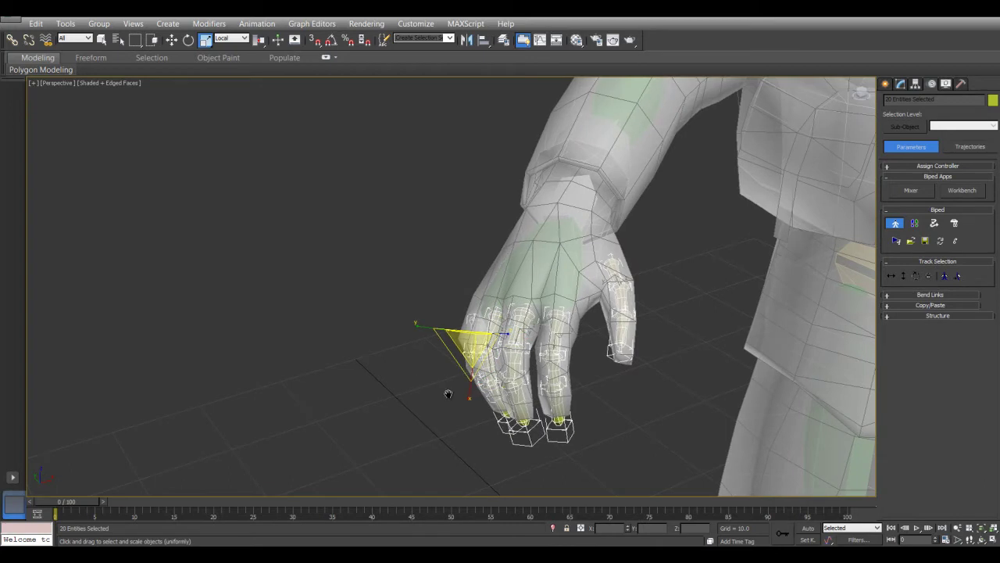
{"action": "scroll", "coordinate": [446, 394], "scroll_direction": "up", "scroll_amount": 5}
{"action": "left_click_drag", "start_coordinate": [489, 251], "coordinate": [512, 251]}
{"action": "left_click_drag", "start_coordinate": [394, 265], "coordinate": [385, 264]}
{"action": "left_click_drag", "start_coordinate": [376, 266], "coordinate": [377, 271]}
{"action": "middle_click_drag", "start_coordinate": [377, 271], "coordinate": [429, 308], "text": "alt"}
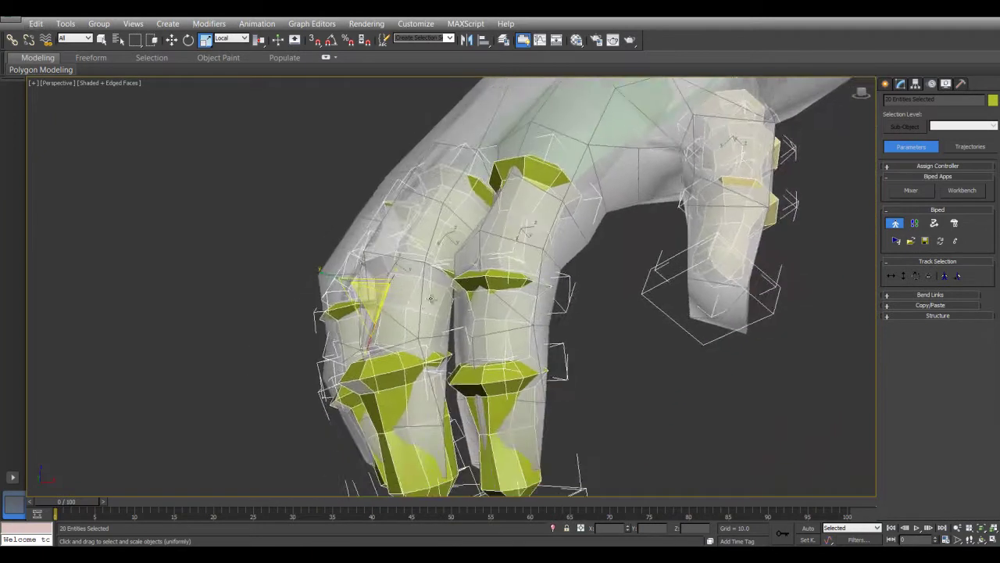
{"action": "key", "text": "z"}
{"action": "scroll", "coordinate": [478, 262], "scroll_direction": "up", "scroll_amount": 5}
{"action": "left_click", "coordinate": [432, 289]}
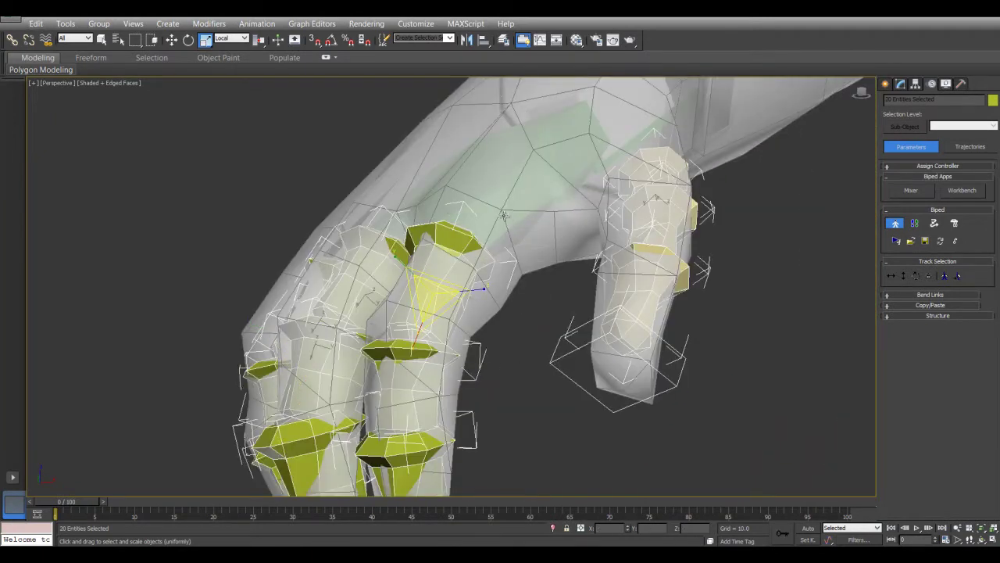
{"action": "middle_click_drag", "start_coordinate": [462, 323], "coordinate": [472, 302], "text": "alt"}
{"action": "left_click", "coordinate": [379, 269]}
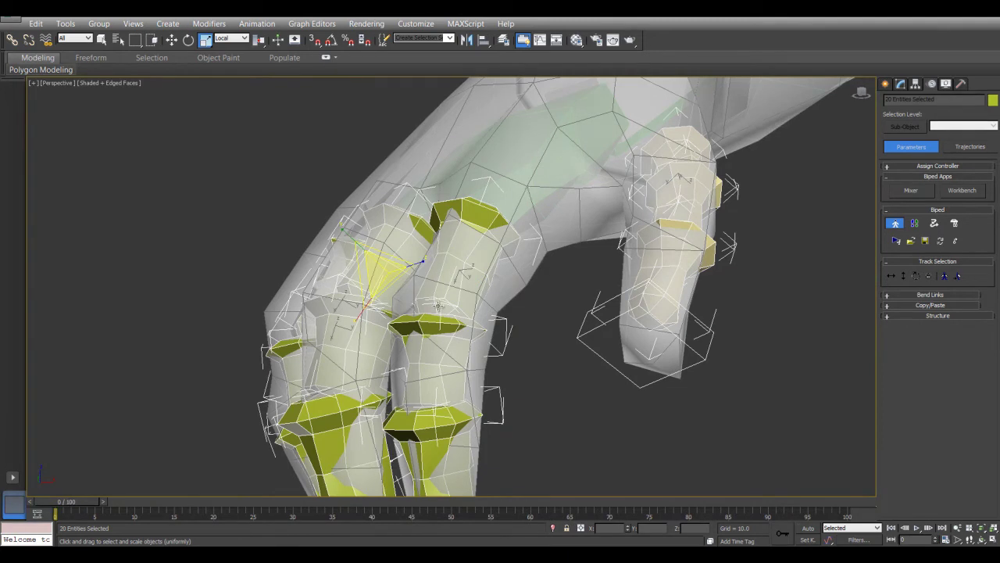
- Try to scale the right hand bone non-uniformly along different axes, undoing each attempt
{"action": "middle_click_drag", "start_coordinate": [576, 147], "coordinate": [510, 202]}
{"action": "left_click", "coordinate": [508, 185]}
{"action": "left_click", "coordinate": [508, 185]}
{"action": "left_click_drag", "start_coordinate": [531, 139], "coordinate": [521, 115]}
{"action": "key", "text": "ctrl+z"}
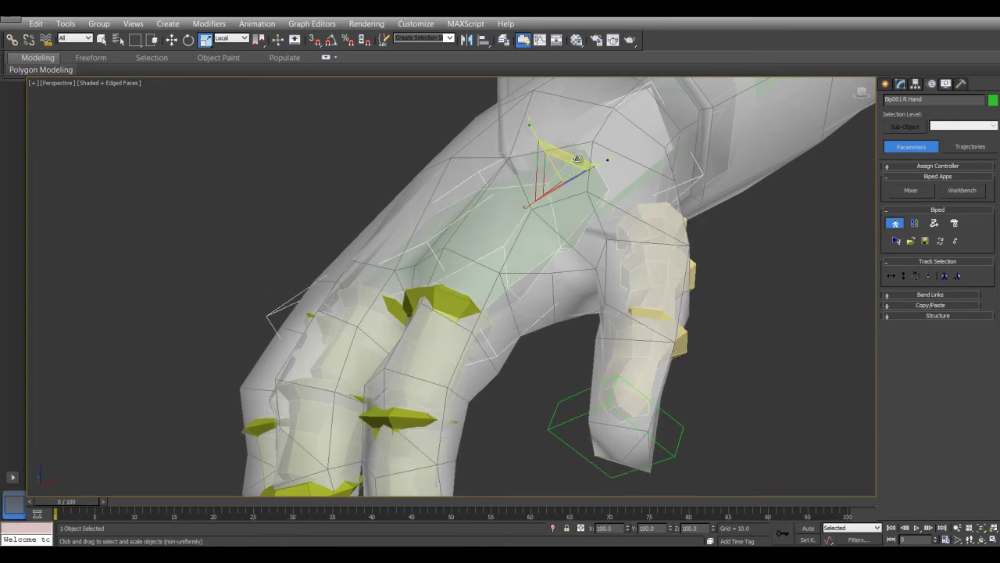
{"action": "left_click_drag", "start_coordinate": [607, 162], "coordinate": [616, 161]}
{"action": "key", "text": "ctrl+z"}
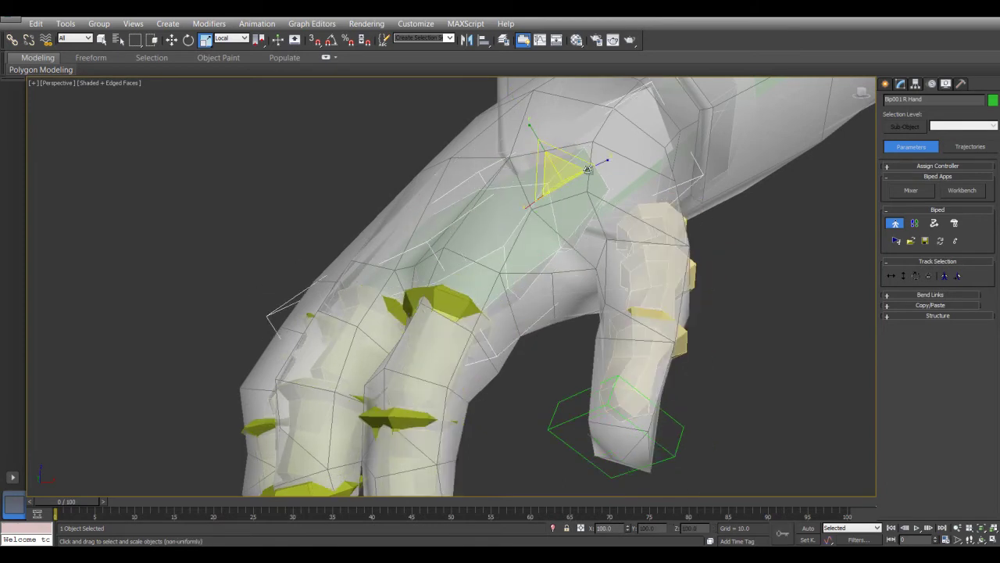
{"action": "left_click_drag", "start_coordinate": [531, 204], "coordinate": [518, 212]}
{"action": "key", "text": "ctrl+z"}
- Select the right forearm bone and thicken it with a non-uniform scale to fill the mesh forearm
{"action": "middle_click_drag", "start_coordinate": [566, 169], "coordinate": [536, 232]}
{"action": "scroll", "coordinate": [536, 232], "scroll_direction": "down", "scroll_amount": 5}
{"action": "middle_click_drag", "start_coordinate": [598, 176], "coordinate": [506, 238]}
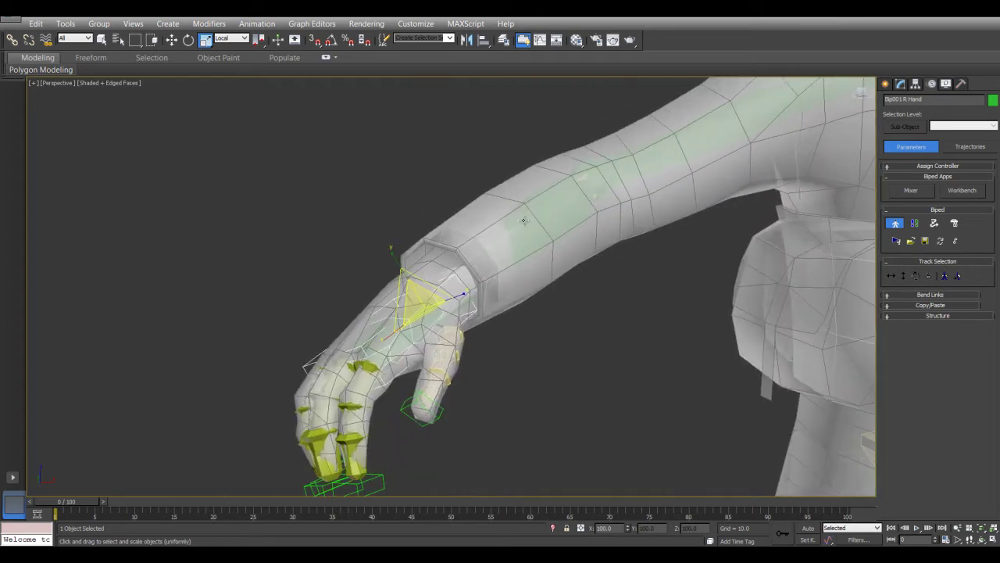
{"action": "left_click", "coordinate": [544, 213]}
{"action": "left_click", "coordinate": [544, 213]}
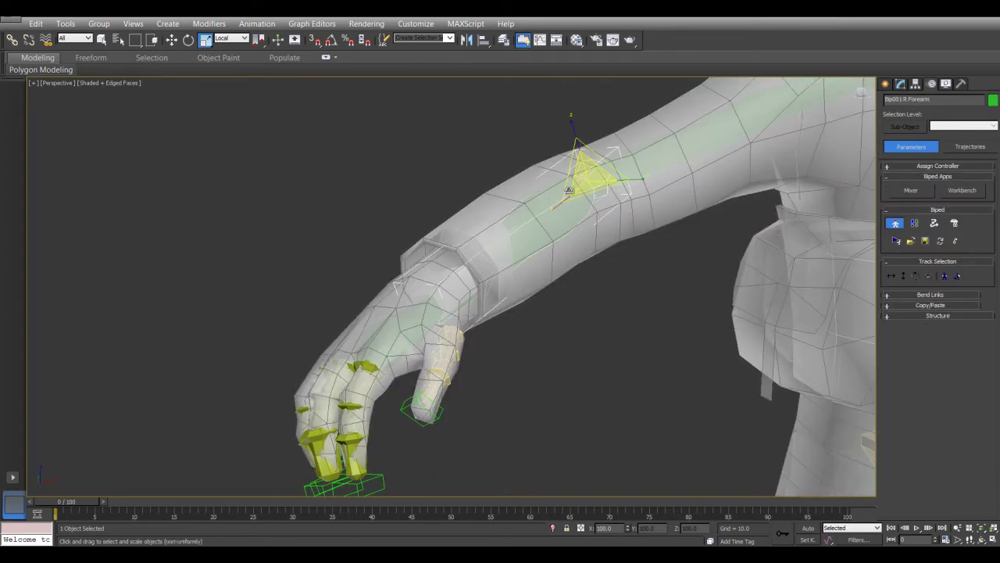
{"action": "left_click_drag", "start_coordinate": [647, 181], "coordinate": [539, 84]}
{"action": "middle_click_drag", "start_coordinate": [551, 151], "coordinate": [425, 204]}
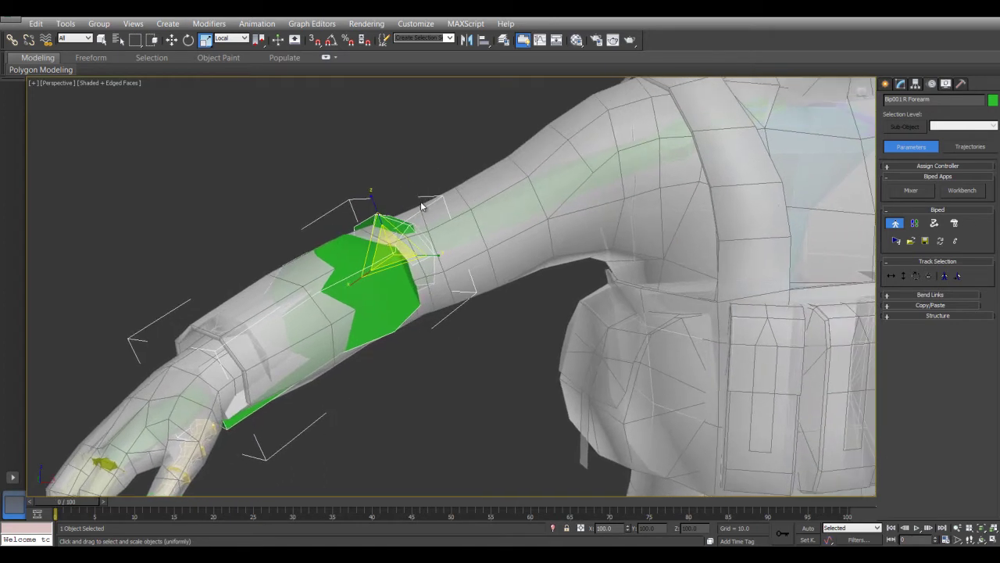
- Select the right upper arm bone and scale it non-uniformly to fill the mesh arm, undoing the last extra scale
{"action": "left_click", "coordinate": [518, 201]}
{"action": "left_click", "coordinate": [519, 201]}
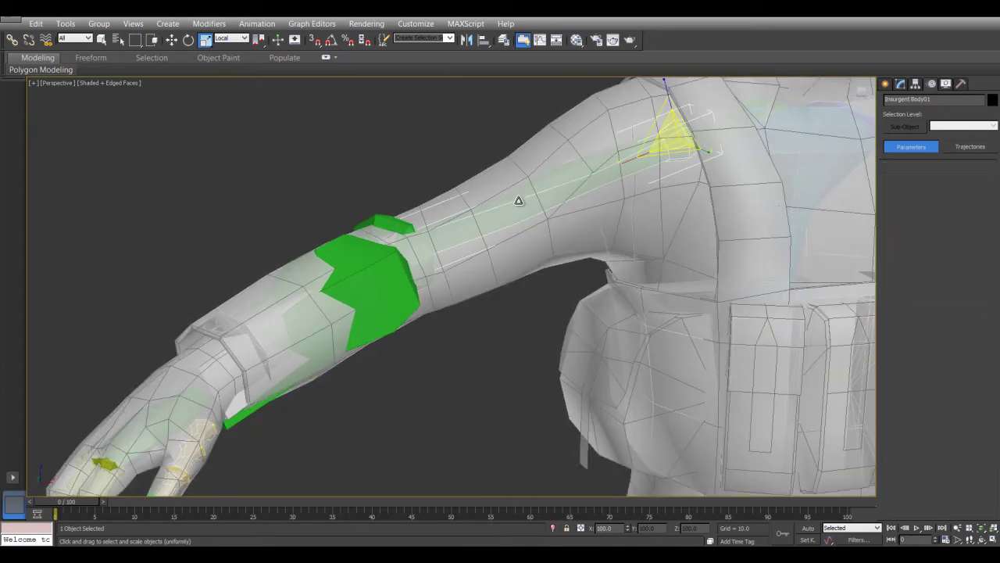
{"action": "left_click_drag", "start_coordinate": [666, 87], "coordinate": [617, 31]}
{"action": "left_click_drag", "start_coordinate": [706, 152], "coordinate": [739, 151]}
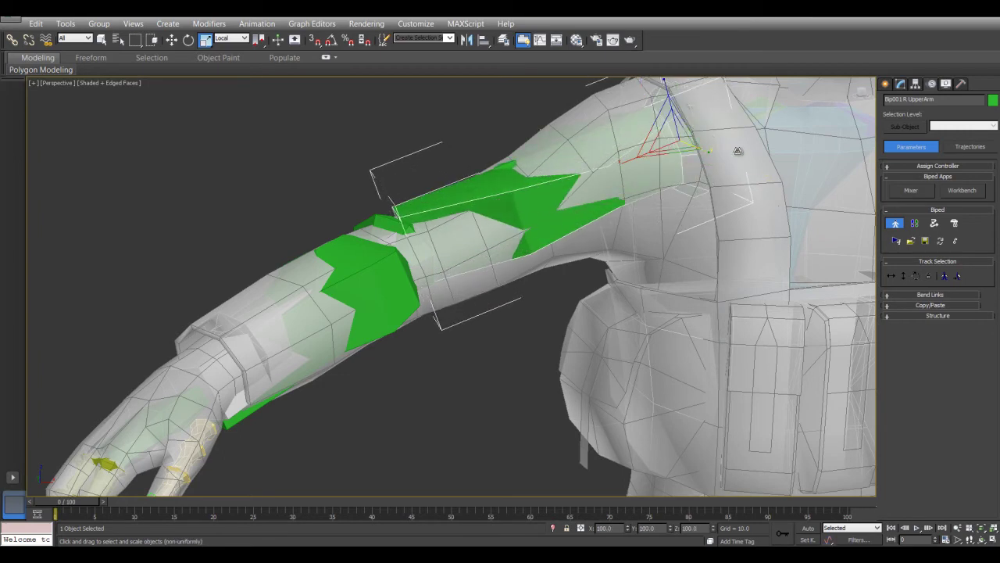
{"action": "middle_click_drag", "start_coordinate": [498, 190], "coordinate": [519, 177]}
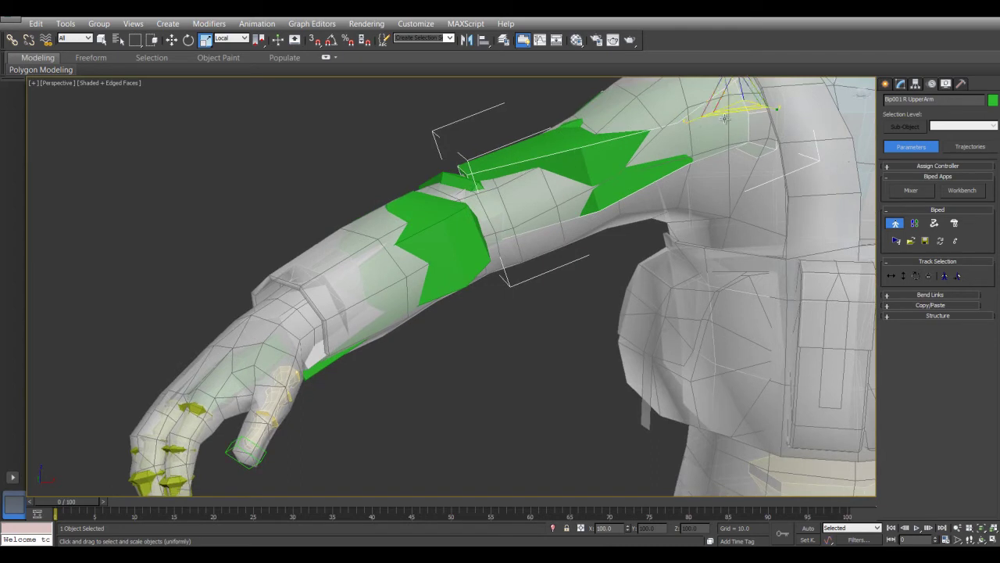
{"action": "left_click_drag", "start_coordinate": [690, 122], "coordinate": [689, 129]}
{"action": "key", "text": "ctrl+z"}
{"action": "middle_click_drag", "start_coordinate": [532, 195], "coordinate": [529, 194], "text": "alt"}
{"action": "scroll", "coordinate": [547, 245], "scroll_direction": "down", "scroll_amount": 4}
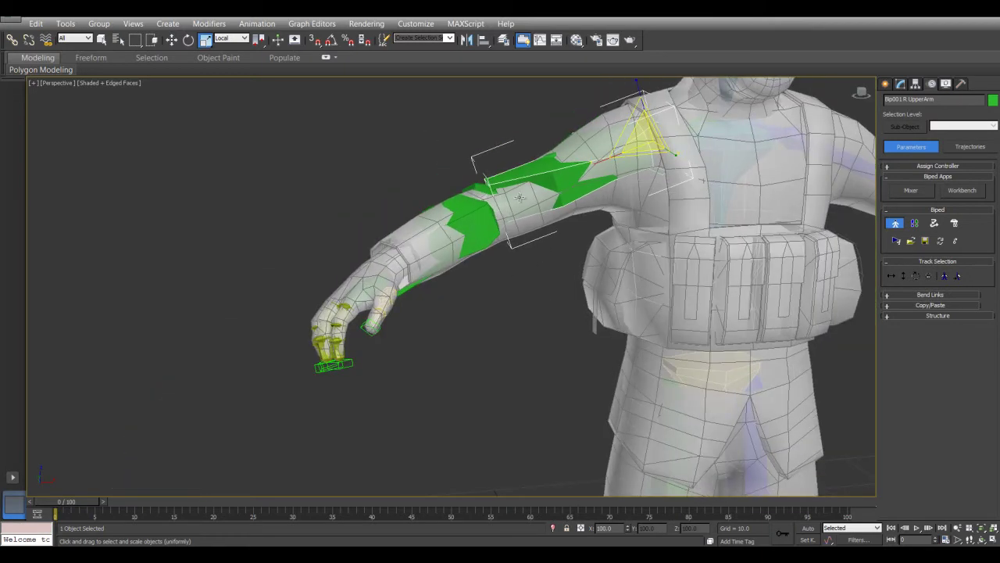
- Show the Biped Copy/Paste settings and select the right upper arm with all of its child bones down to the fingers
{"action": "middle_click_drag", "start_coordinate": [546, 225], "coordinate": [274, 256]}
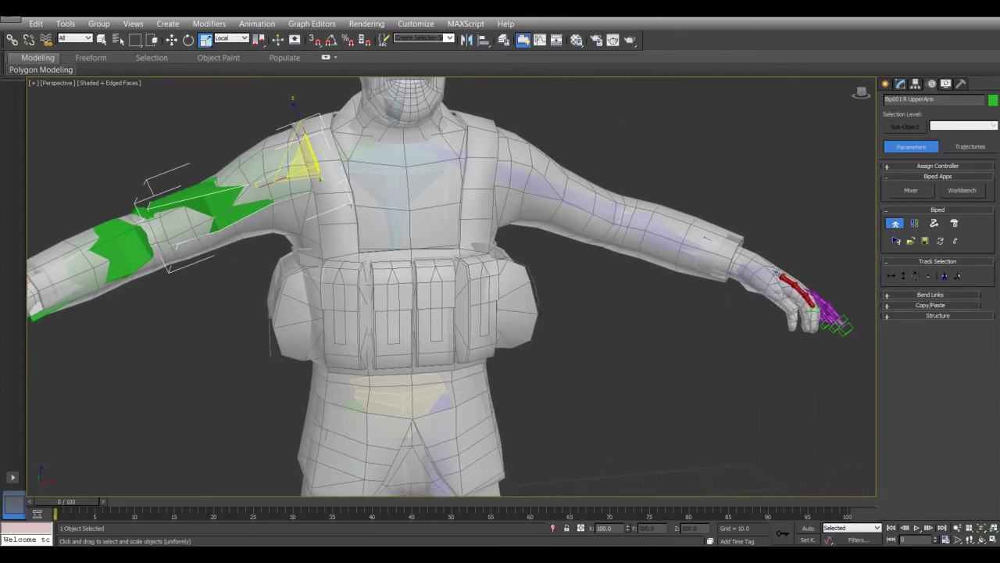
{"action": "middle_click_drag", "start_coordinate": [451, 233], "coordinate": [514, 245]}
{"action": "middle_click_drag", "start_coordinate": [314, 274], "coordinate": [315, 288]}
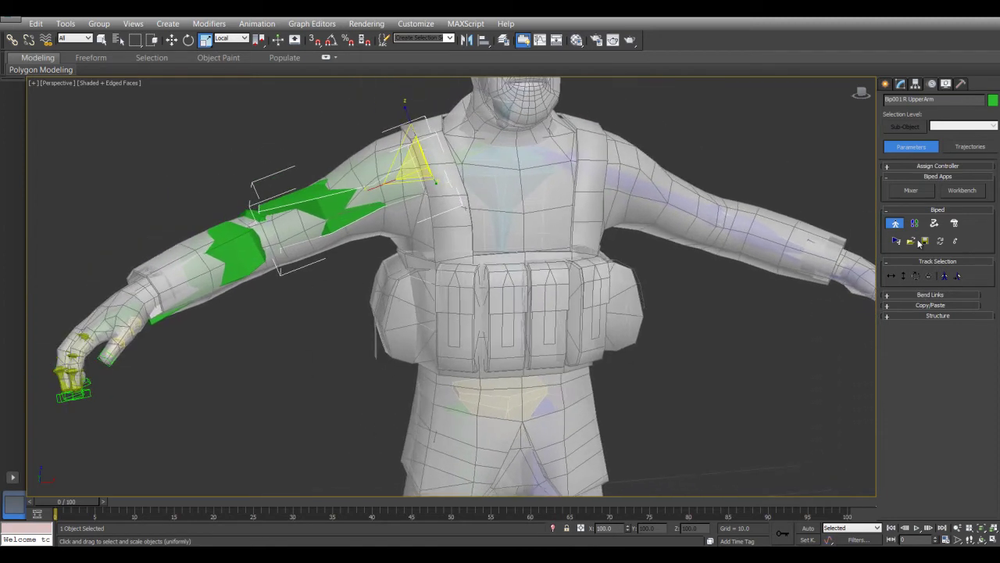
{"action": "left_click", "coordinate": [886, 306]}
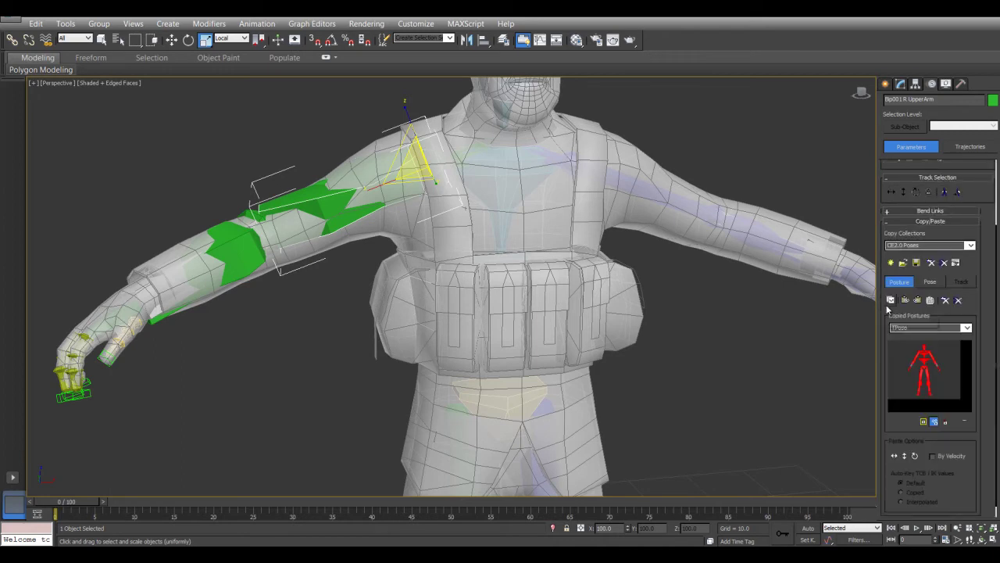
{"action": "left_click", "coordinate": [233, 332]}
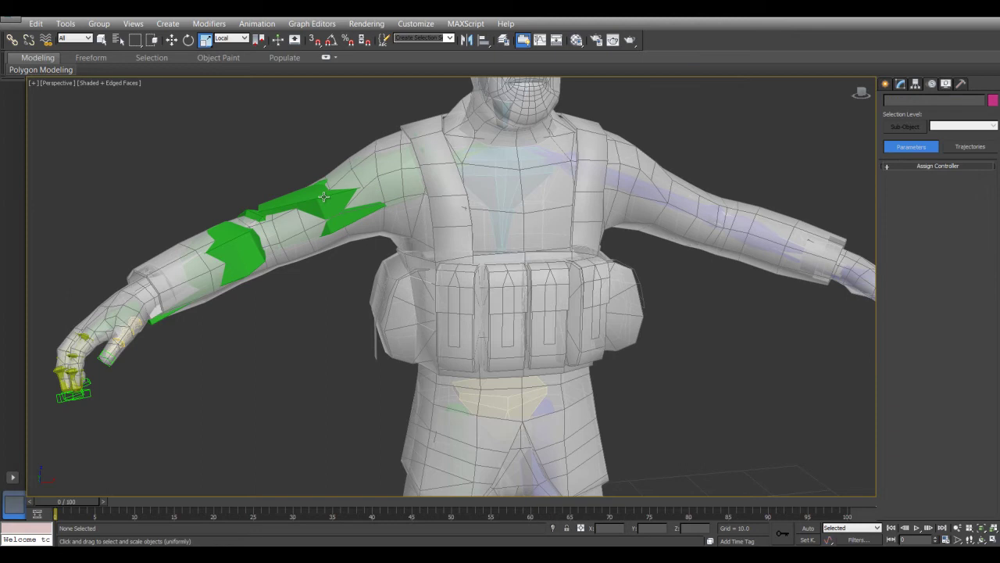
{"action": "left_click", "coordinate": [323, 196]}
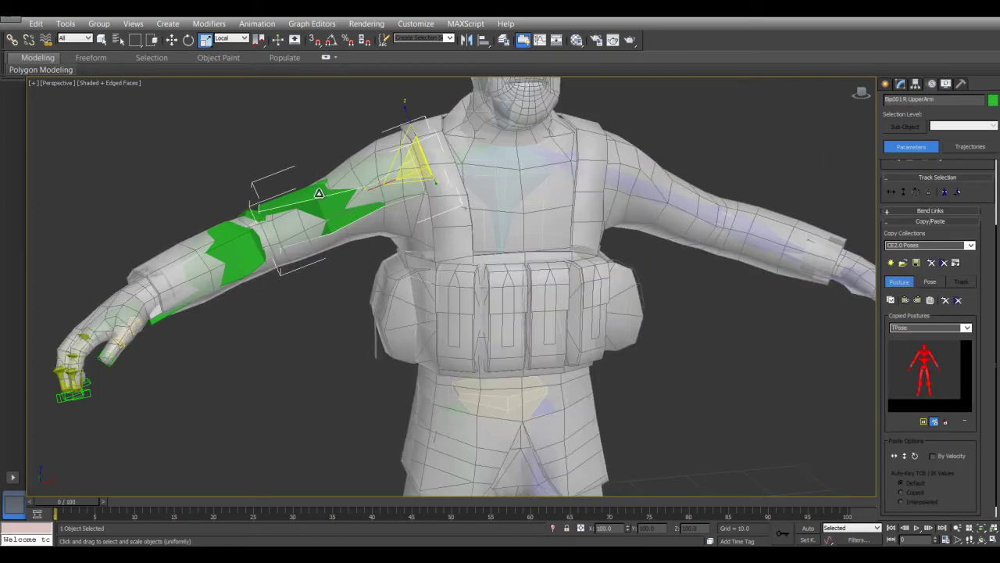
{"action": "double_click", "coordinate": [319, 192]}
{"action": "right_click", "coordinate": [308, 304]}
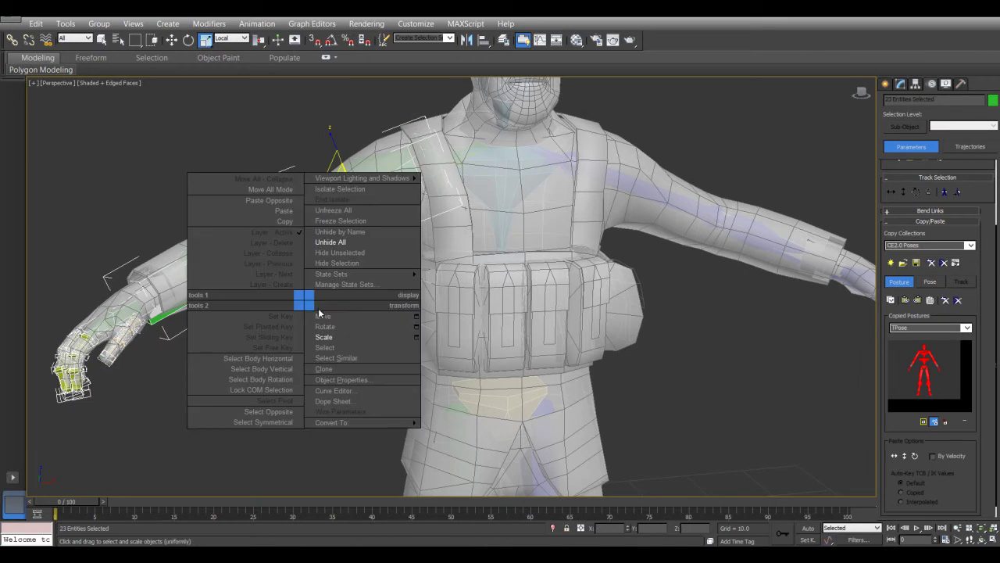
{"action": "left_click", "coordinate": [320, 316]}
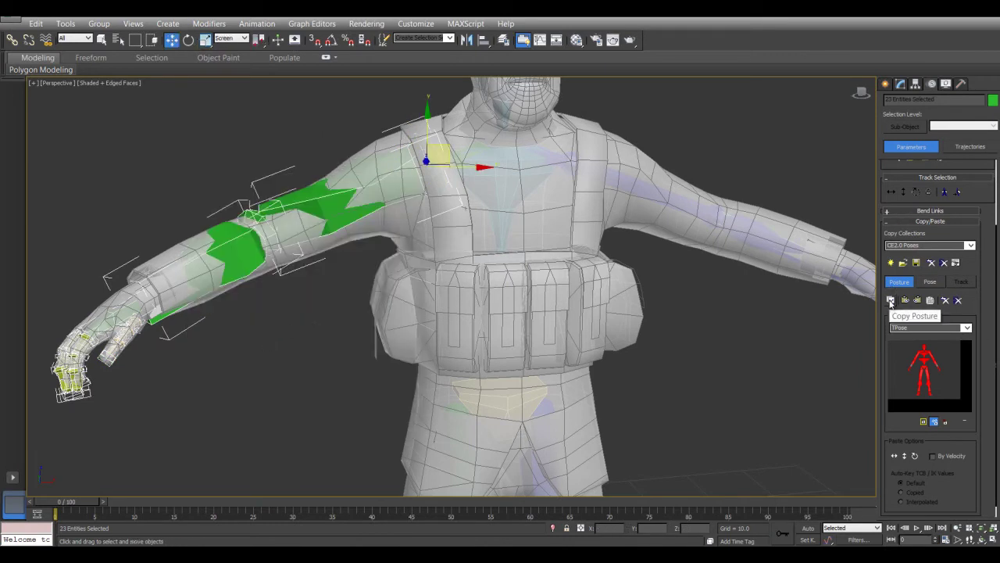
- Copy the posture of the selected right arm bones and name it RightHandPose
{"action": "left_click", "coordinate": [890, 302]}
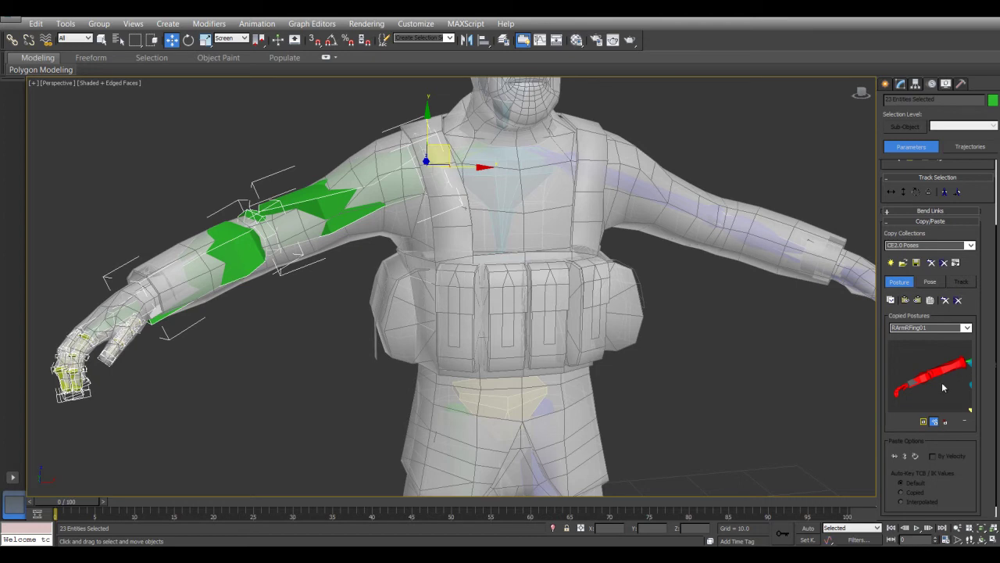
{"action": "double_click", "coordinate": [932, 328]}
{"action": "type", "text": "RightHandPose"}
- Paste the RightHandPose posture onto the opposite side to mirror it to the left arm, and check both arms
{"action": "left_click", "coordinate": [918, 302]}
{"action": "middle_click_drag", "start_coordinate": [593, 243], "coordinate": [452, 232]}
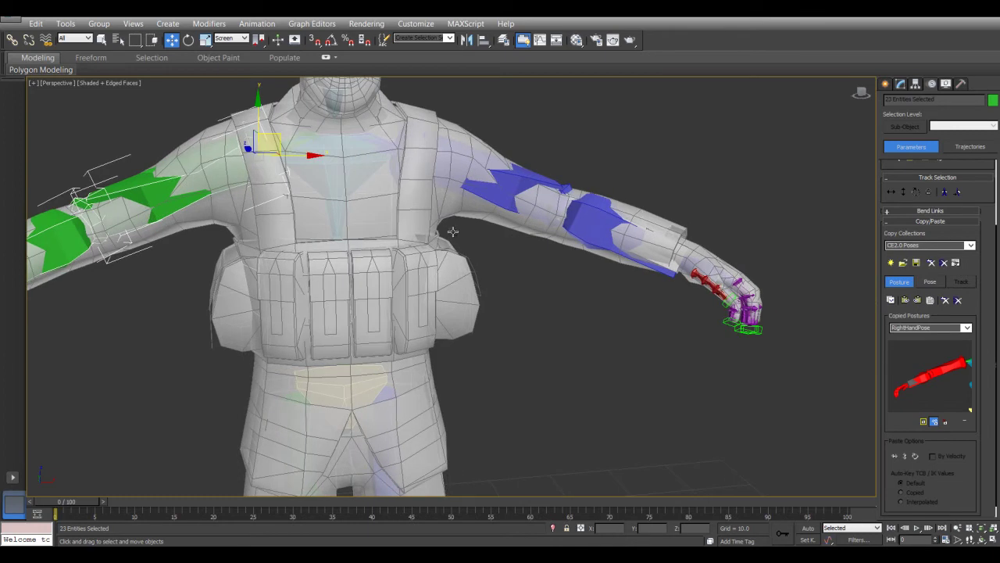
{"action": "middle_click_drag", "start_coordinate": [396, 251], "coordinate": [385, 292]}
{"action": "scroll", "coordinate": [467, 239], "scroll_direction": "up", "scroll_amount": 1}
{"action": "middle_click_drag", "start_coordinate": [517, 282], "coordinate": [538, 285], "text": "alt"}
{"action": "scroll", "coordinate": [516, 278], "scroll_direction": "down", "scroll_amount": 3}
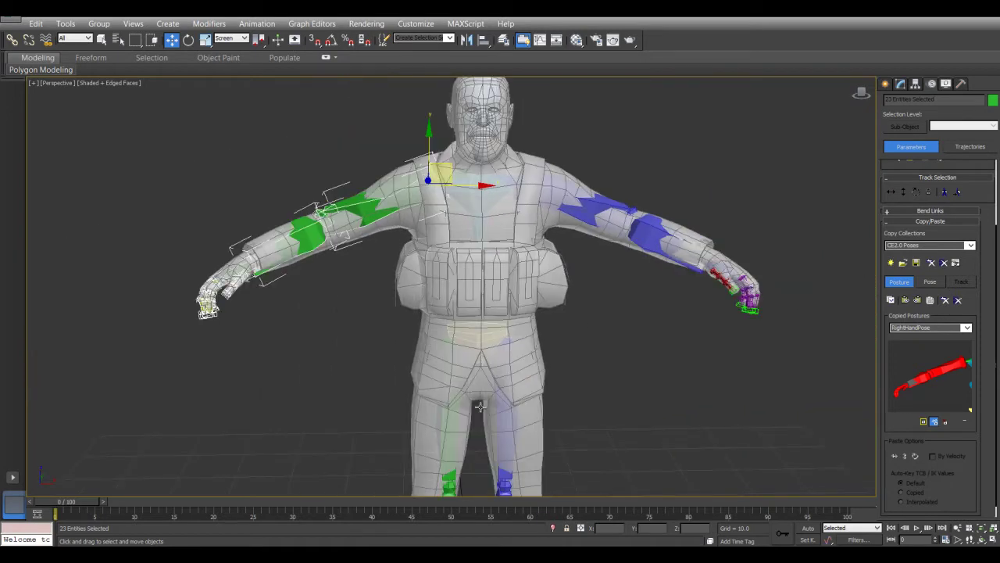
- Select the character mesh to view its modifier stack, and reselect the right upper arm bone to show its Biped posture settings
{"action": "left_click", "coordinate": [901, 84]}
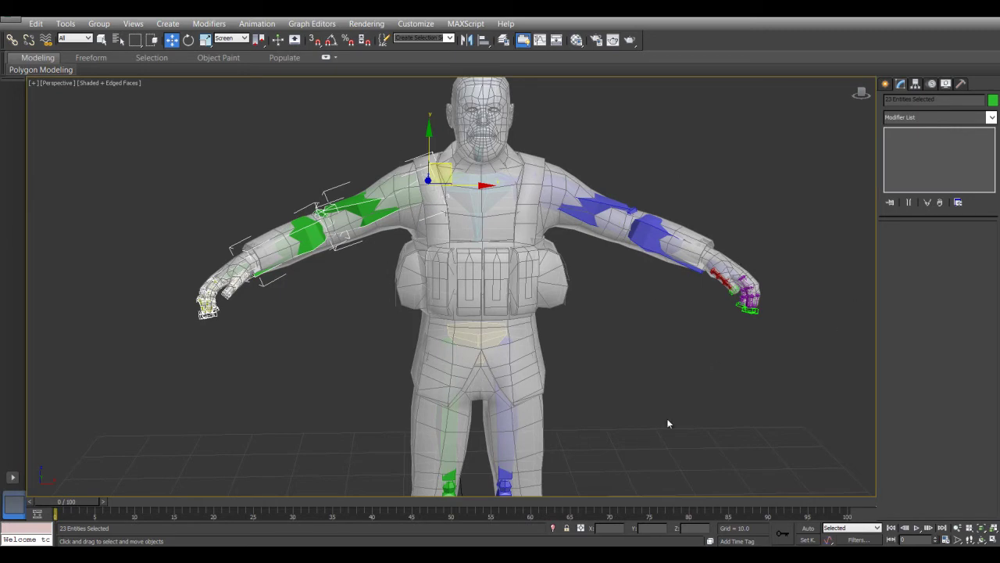
{"action": "left_click", "coordinate": [539, 371]}
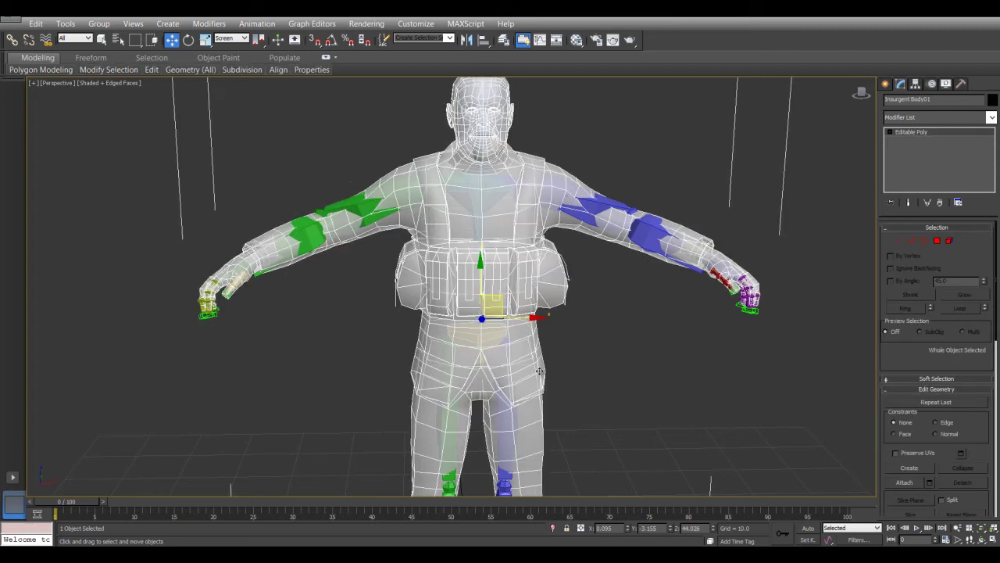
{"action": "scroll", "coordinate": [653, 283], "scroll_direction": "up", "scroll_amount": 5}
{"action": "scroll", "coordinate": [664, 279], "scroll_direction": "down", "scroll_amount": 3}
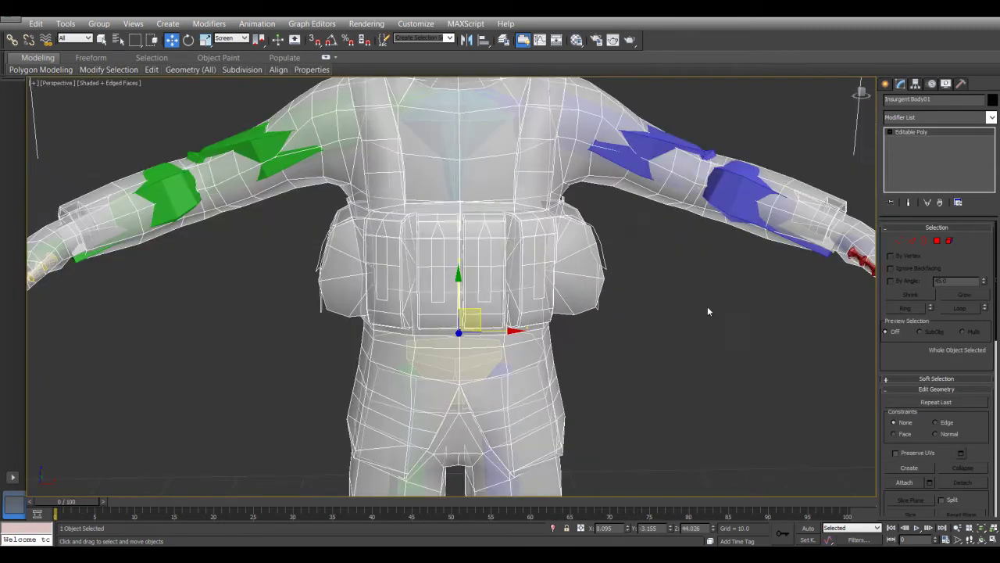
{"action": "left_click", "coordinate": [931, 84]}
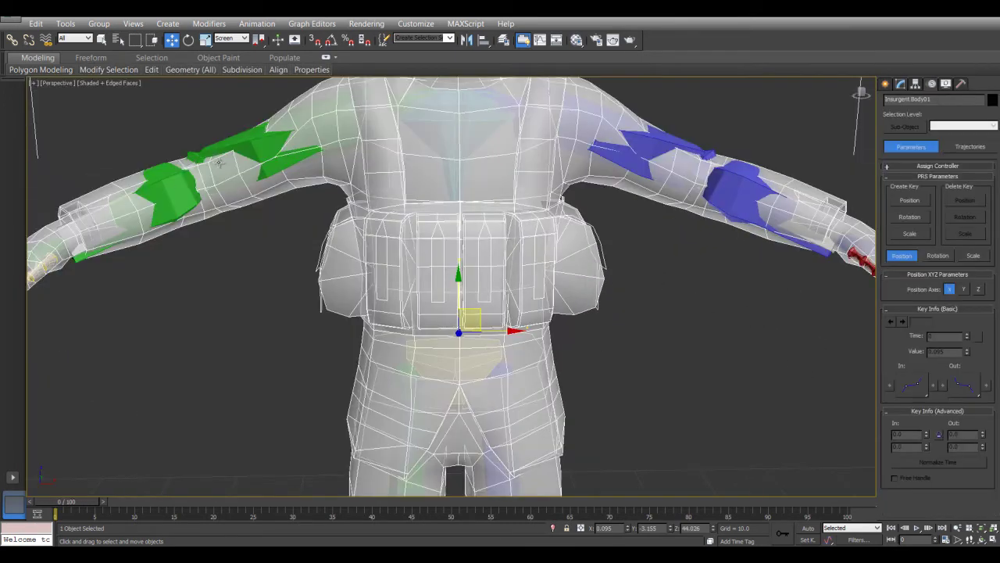
{"action": "left_click", "coordinate": [242, 149]}
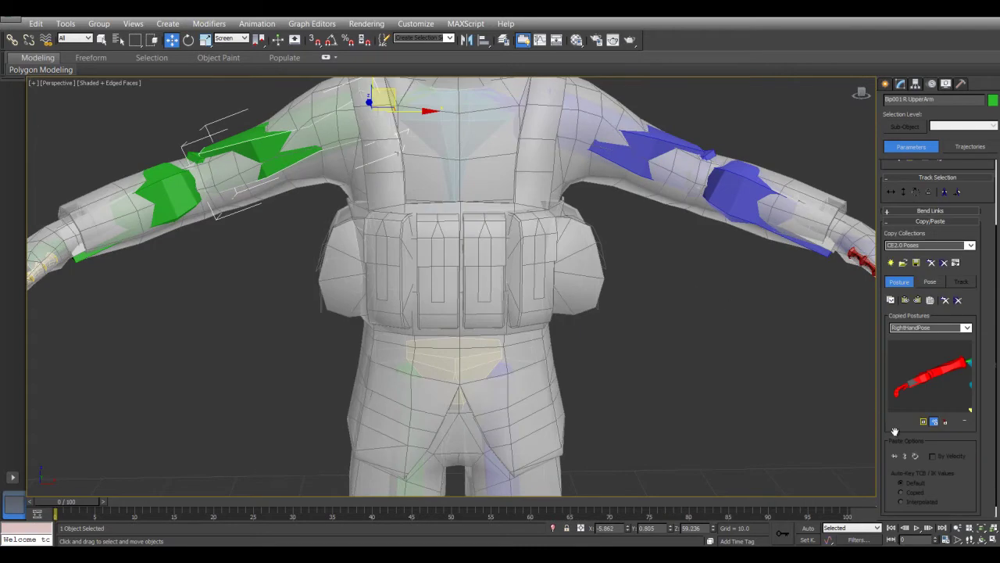
- Review the Biped Copy/Paste settings and the list of copied postures for the right upper arm, keeping RightHandPose selected
{"action": "left_click_drag", "start_coordinate": [894, 428], "coordinate": [895, 410]}
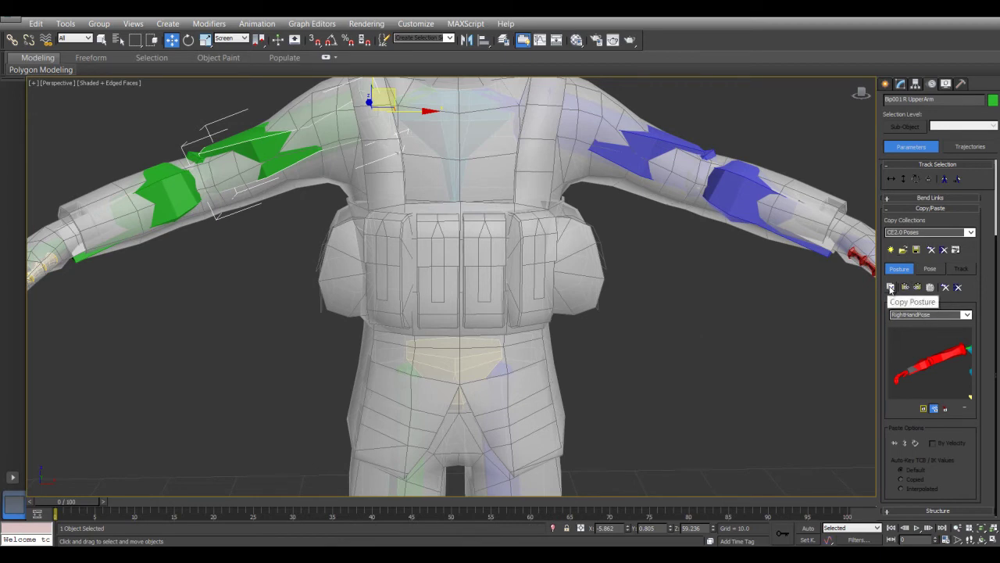
{"action": "left_click", "coordinate": [966, 315]}
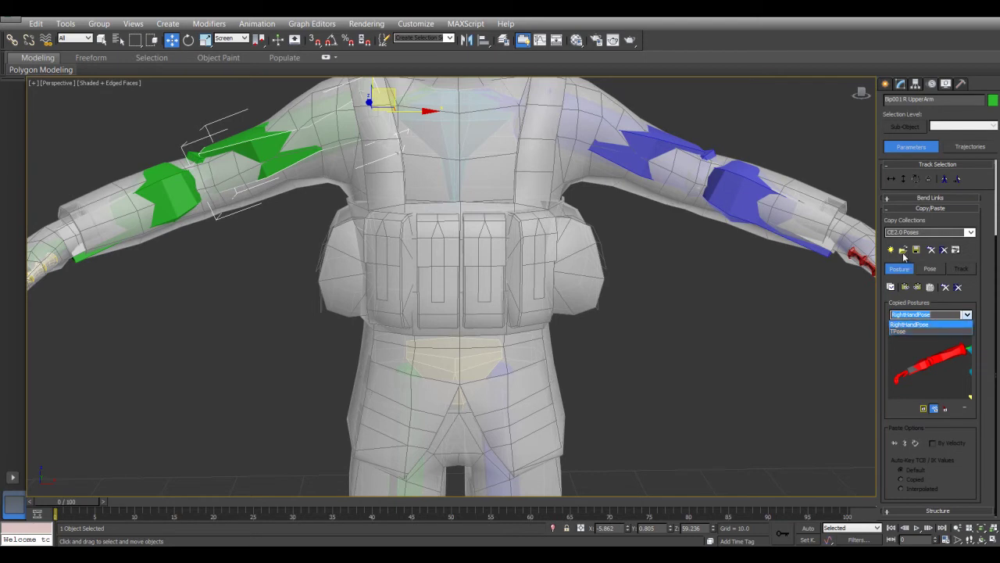
{"action": "left_click", "coordinate": [971, 264]}
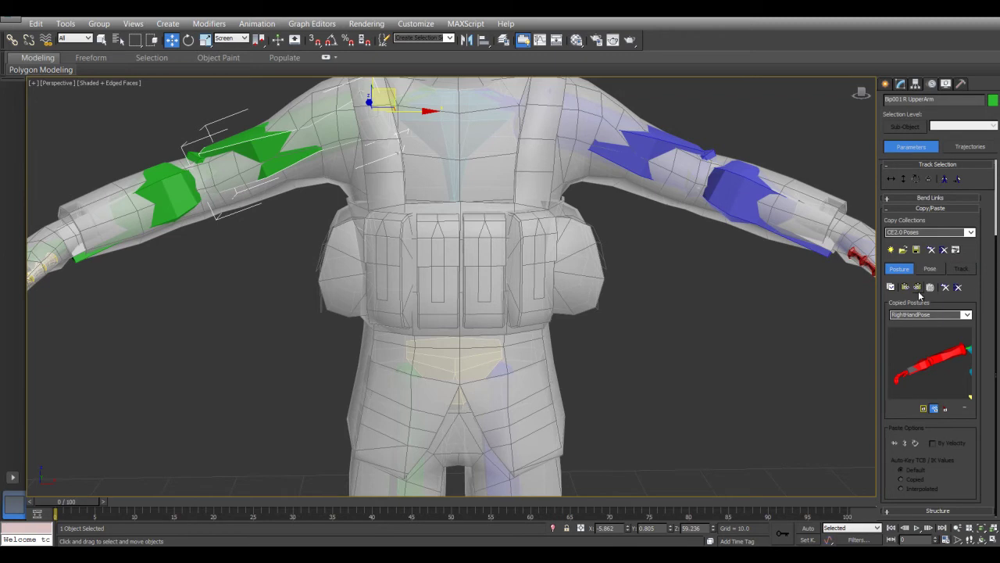
{"action": "middle_click_drag", "start_coordinate": [719, 338], "coordinate": [741, 327]}
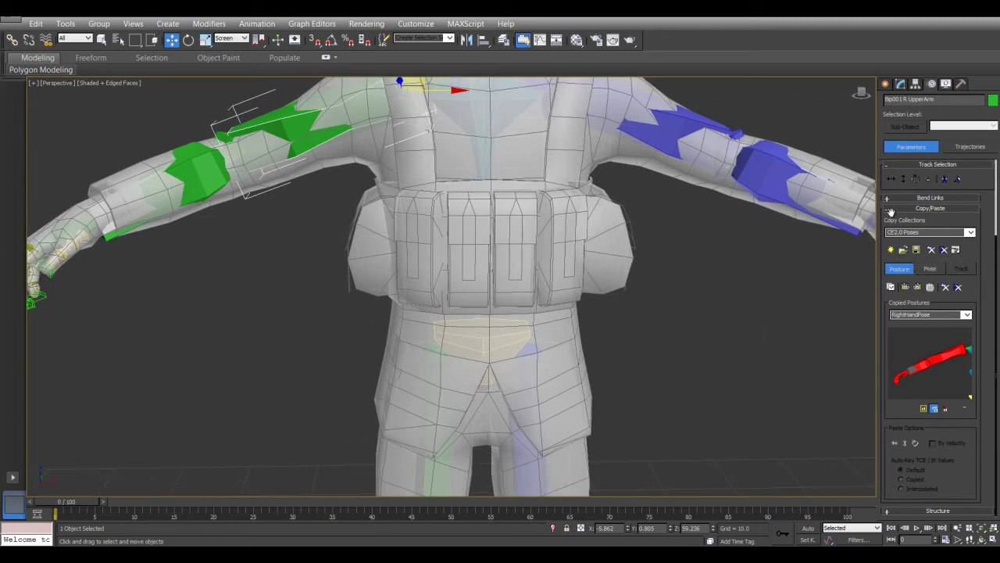
- Deselect the arm bone, examine the skeleton's fit inside the whole character from several angles, and select the left clavicle
{"action": "left_click", "coordinate": [670, 243]}
{"action": "middle_click_drag", "start_coordinate": [671, 243], "coordinate": [687, 380]}
{"action": "scroll", "coordinate": [687, 380], "scroll_direction": "down", "scroll_amount": 4}
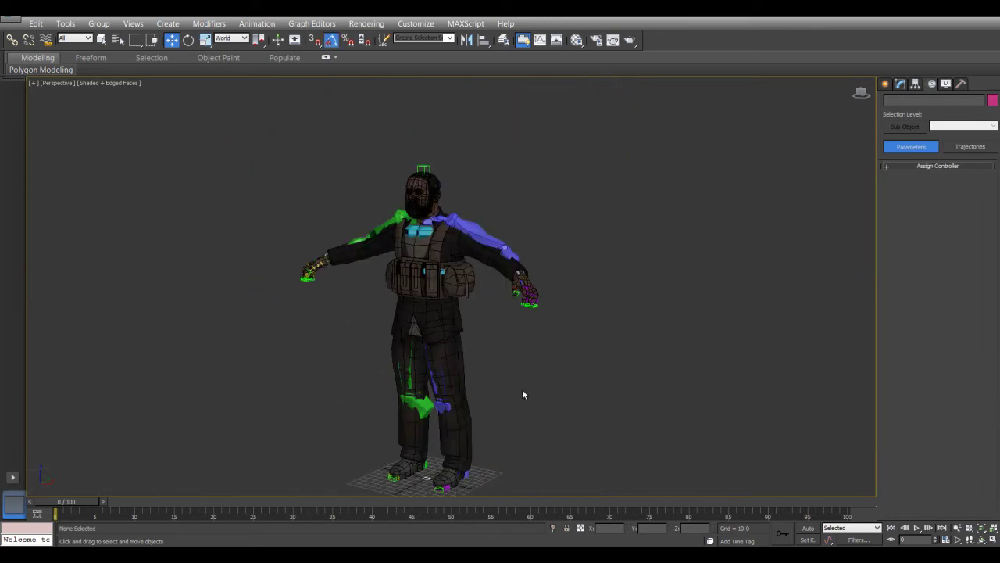
{"action": "middle_click_drag", "start_coordinate": [521, 386], "coordinate": [524, 361]}
{"action": "middle_click_drag", "start_coordinate": [459, 378], "coordinate": [471, 379], "text": "alt"}
{"action": "scroll", "coordinate": [506, 380], "scroll_direction": "up", "scroll_amount": 6}
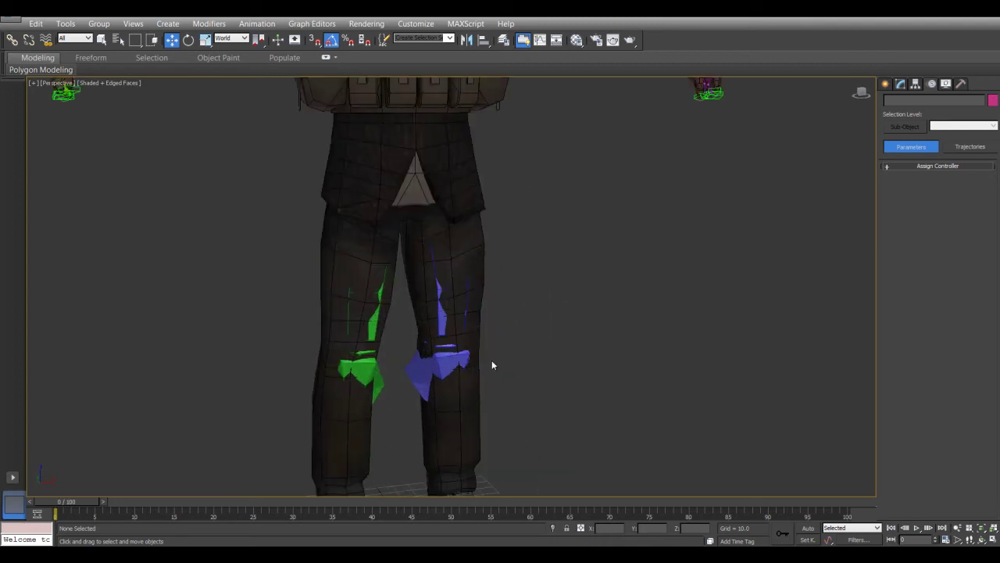
{"action": "middle_click_drag", "start_coordinate": [333, 306], "coordinate": [334, 231]}
{"action": "middle_click_drag", "start_coordinate": [388, 348], "coordinate": [378, 375], "text": "alt"}
{"action": "scroll", "coordinate": [378, 363], "scroll_direction": "down", "scroll_amount": 6}
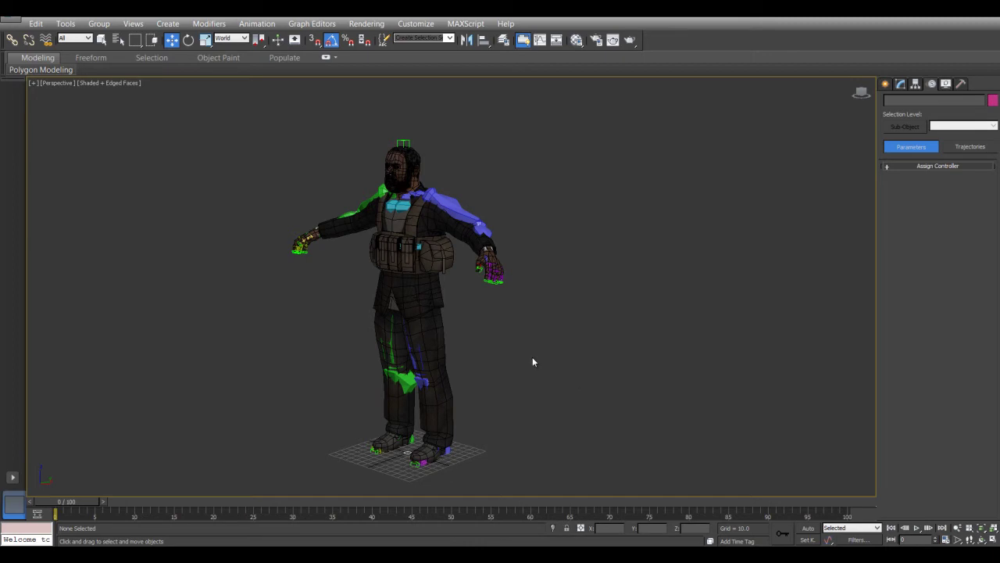
{"action": "middle_click_drag", "start_coordinate": [432, 235], "coordinate": [422, 191], "text": "alt"}
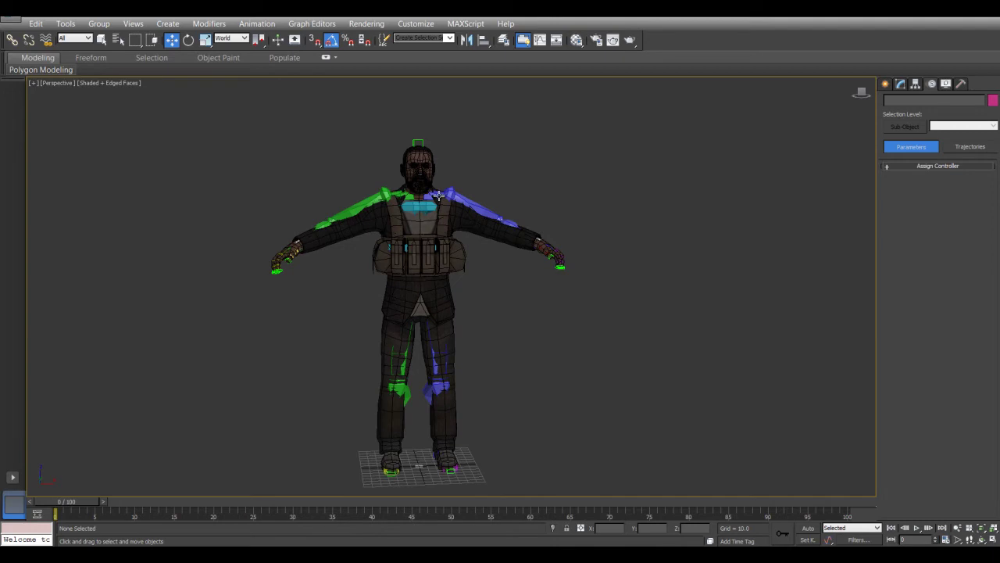
{"action": "middle_click_drag", "start_coordinate": [402, 266], "coordinate": [333, 279], "text": "alt"}
{"action": "scroll", "coordinate": [377, 302], "scroll_direction": "up", "scroll_amount": 3}
{"action": "middle_click_drag", "start_coordinate": [377, 303], "coordinate": [409, 330], "text": "alt"}
{"action": "middle_click_drag", "start_coordinate": [395, 369], "coordinate": [372, 361], "text": "alt"}
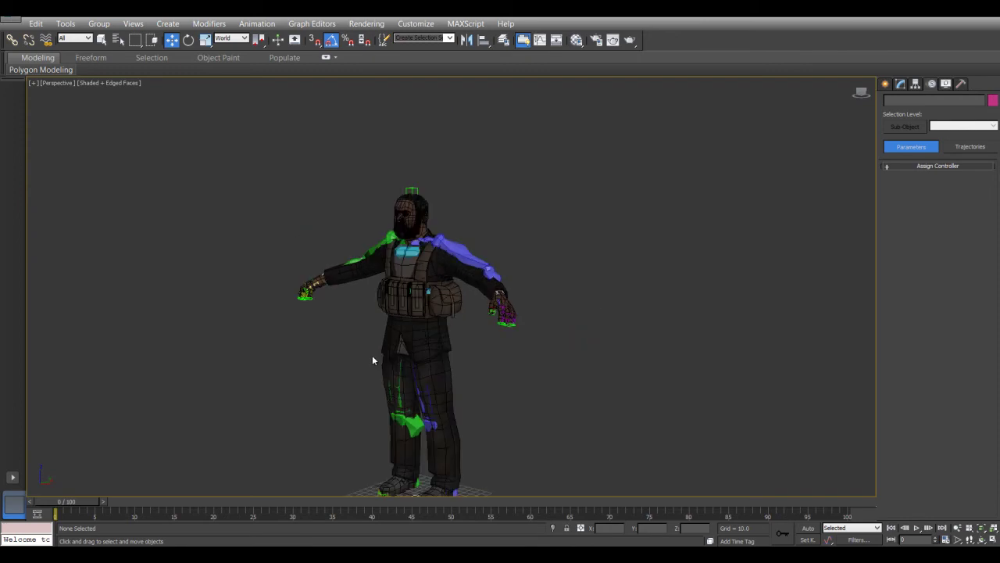
{"action": "middle_click_drag", "start_coordinate": [376, 400], "coordinate": [357, 344]}
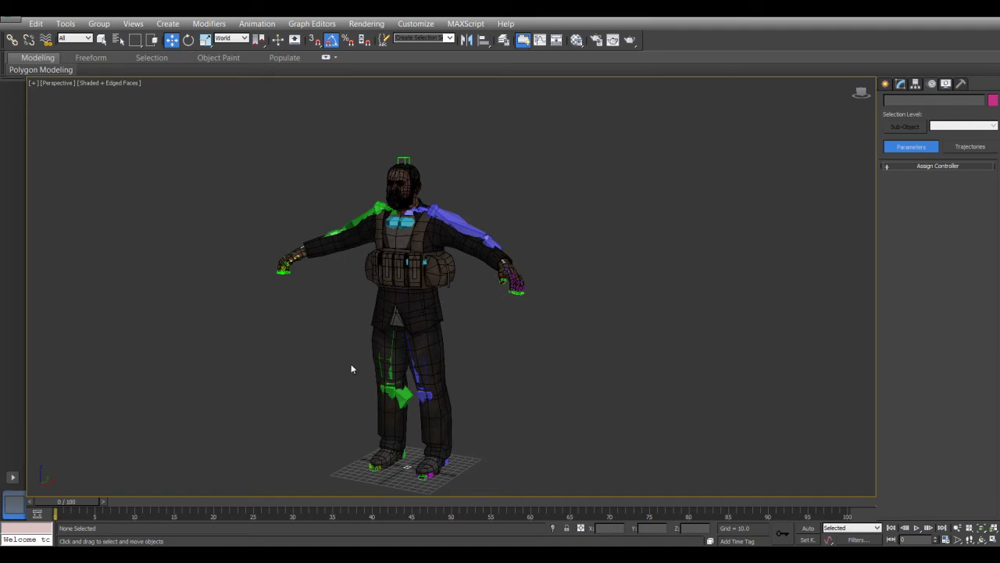
{"action": "middle_click_drag", "start_coordinate": [339, 368], "coordinate": [367, 361], "text": "alt"}
{"action": "scroll", "coordinate": [400, 242], "scroll_direction": "up", "scroll_amount": 3}
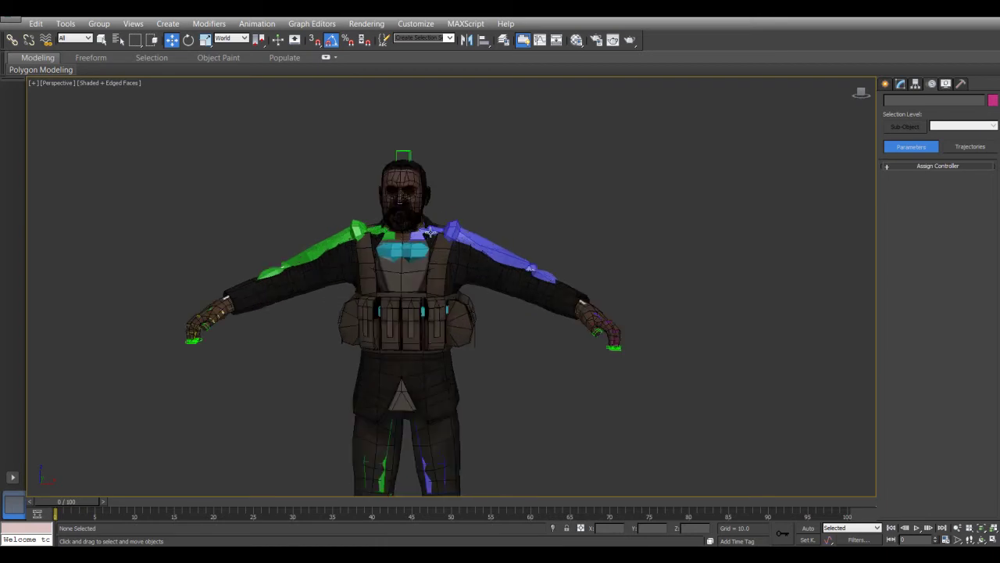
{"action": "left_click", "coordinate": [430, 232]}
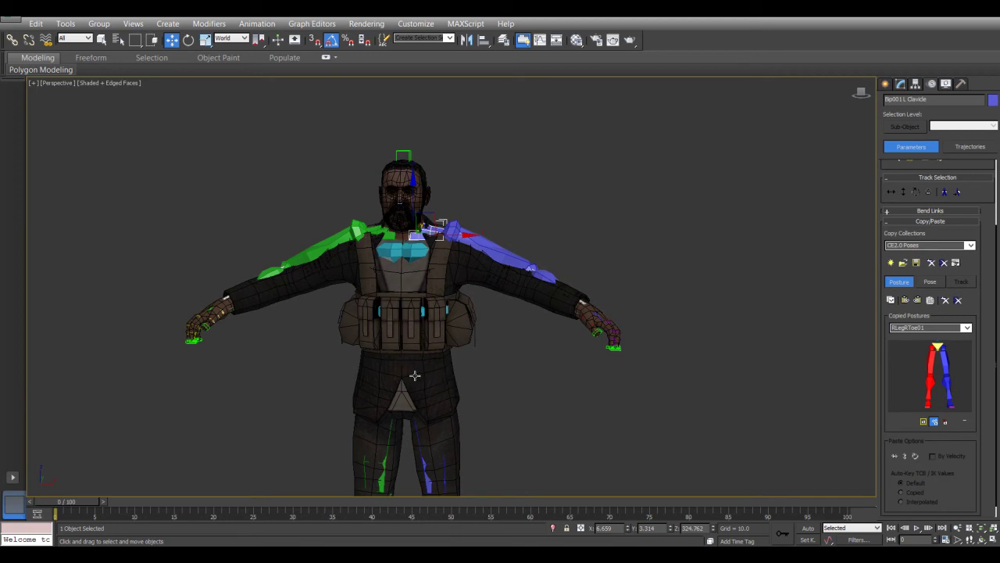
{"action": "middle_click_drag", "start_coordinate": [346, 335], "coordinate": [361, 367], "text": "alt"}
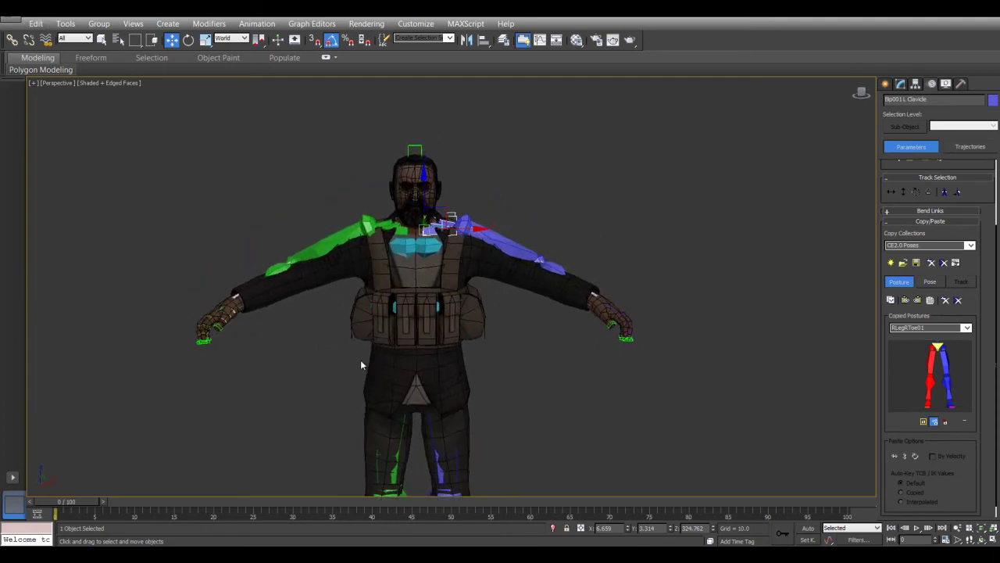
- Select the body mesh, inspect its Editable Poly vertices at vertex level, and leave that level with nothing selected
{"action": "scroll", "coordinate": [361, 289], "scroll_direction": "up", "scroll_amount": 5}
{"action": "left_click", "coordinate": [403, 247]}
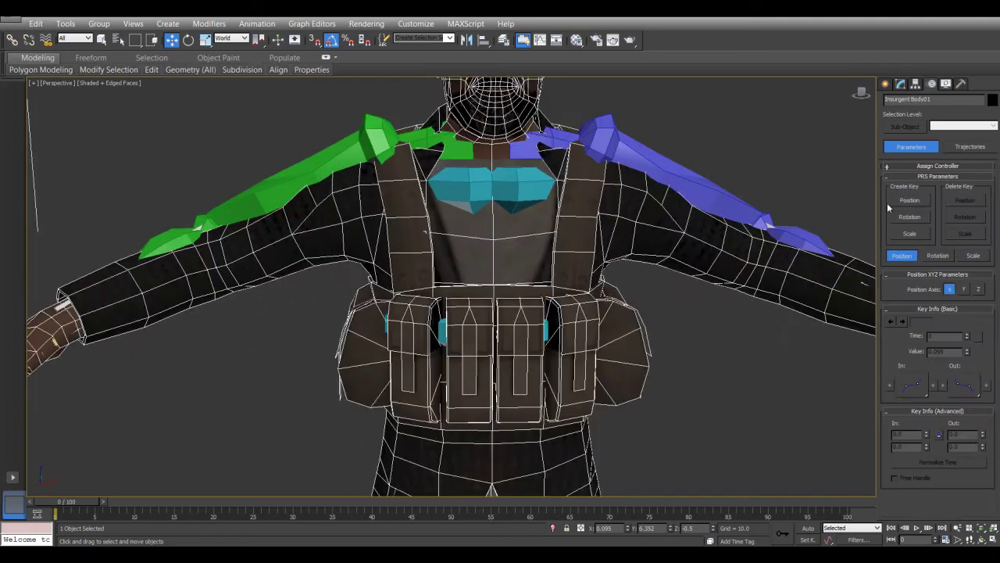
{"action": "left_click", "coordinate": [901, 84]}
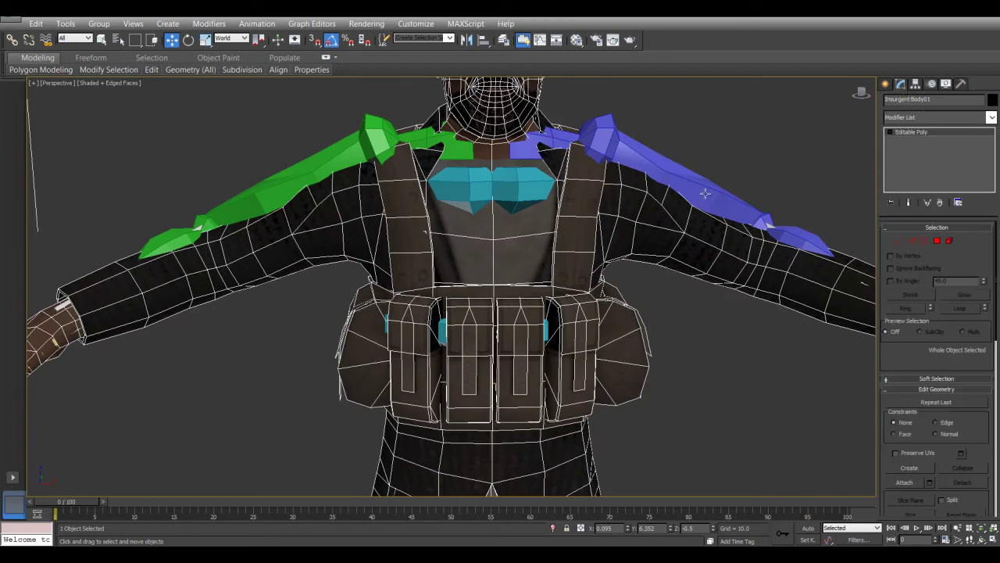
{"action": "mouse_move", "coordinate": [321, 343]}
{"action": "middle_mouse_down", "text": "alt"}
{"action": "mouse_move", "coordinate": [333, 327]}
{"action": "mouse_move", "coordinate": [325, 336]}
{"action": "middle_mouse_up", "text": "alt"}
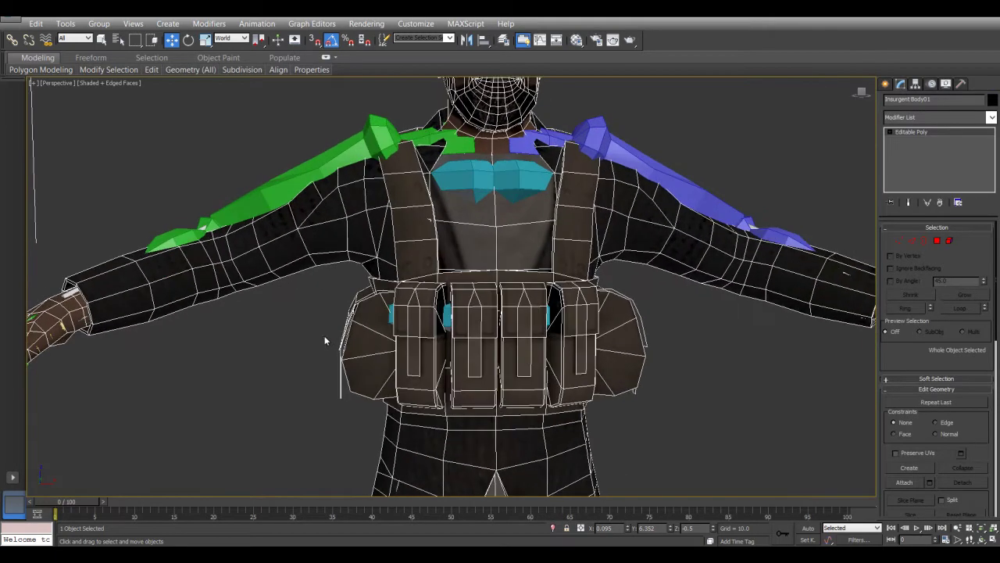
{"action": "left_click", "coordinate": [900, 241]}
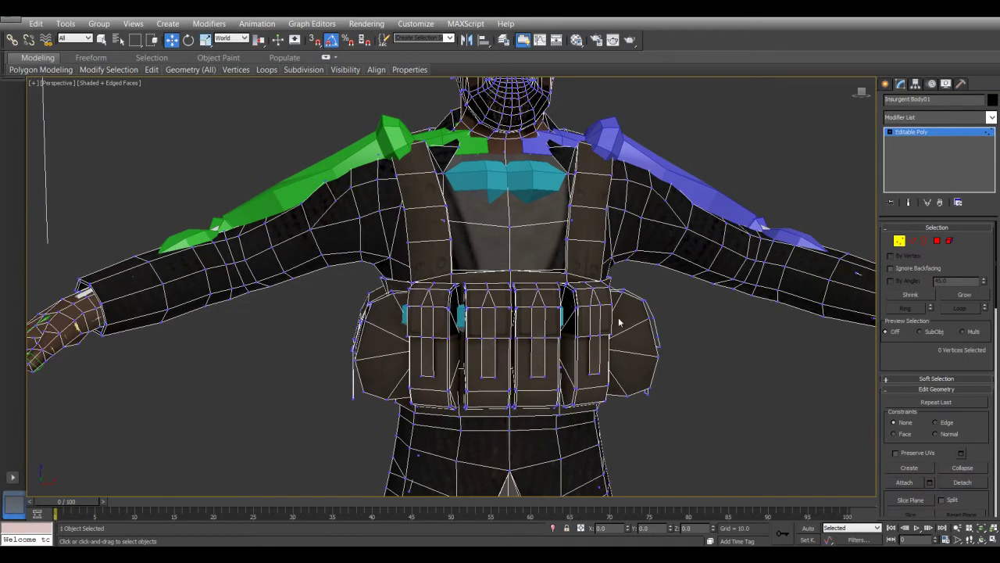
{"action": "scroll", "coordinate": [417, 268], "scroll_direction": "down", "scroll_amount": 4}
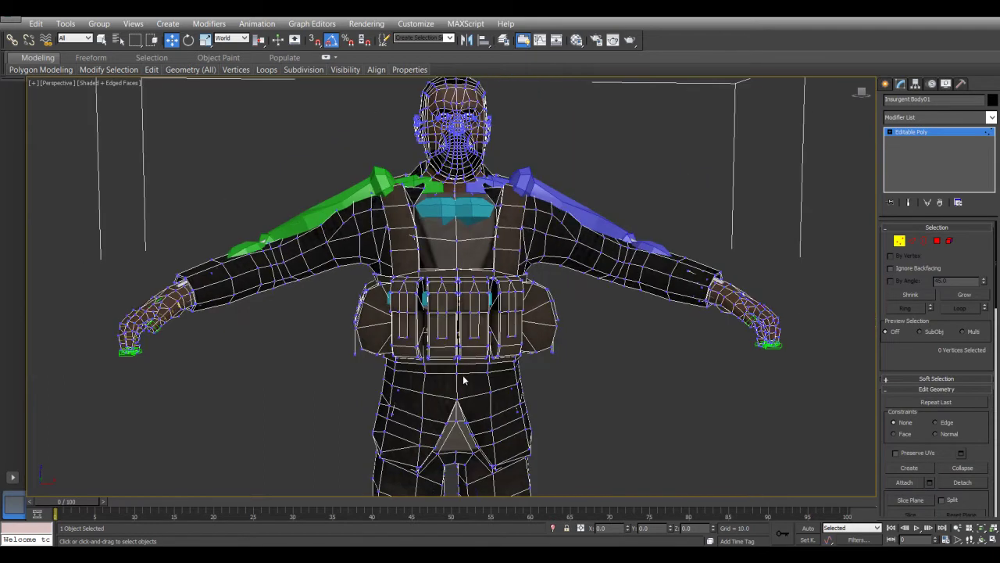
{"action": "left_click", "coordinate": [900, 242]}
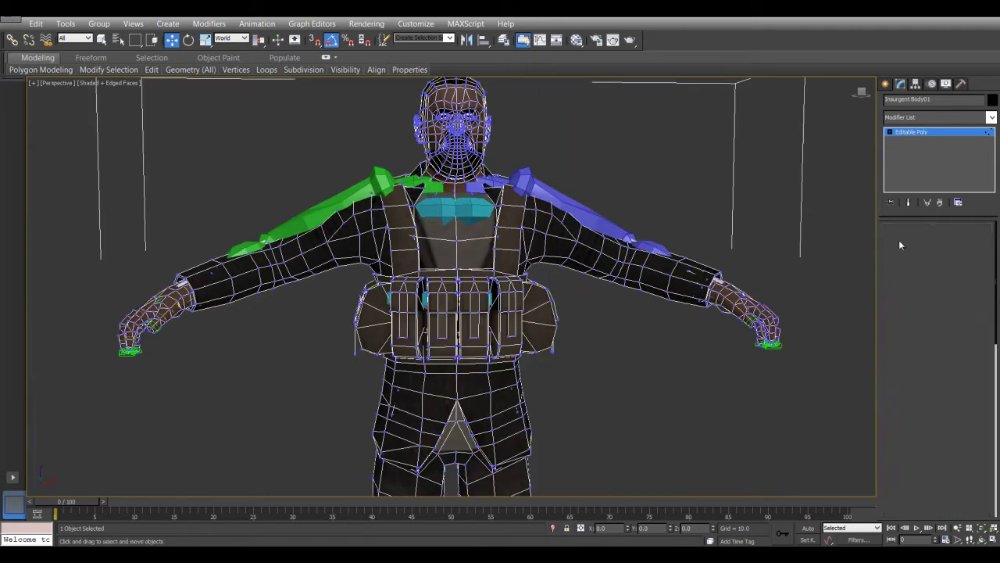
{"action": "left_click", "coordinate": [782, 283]}
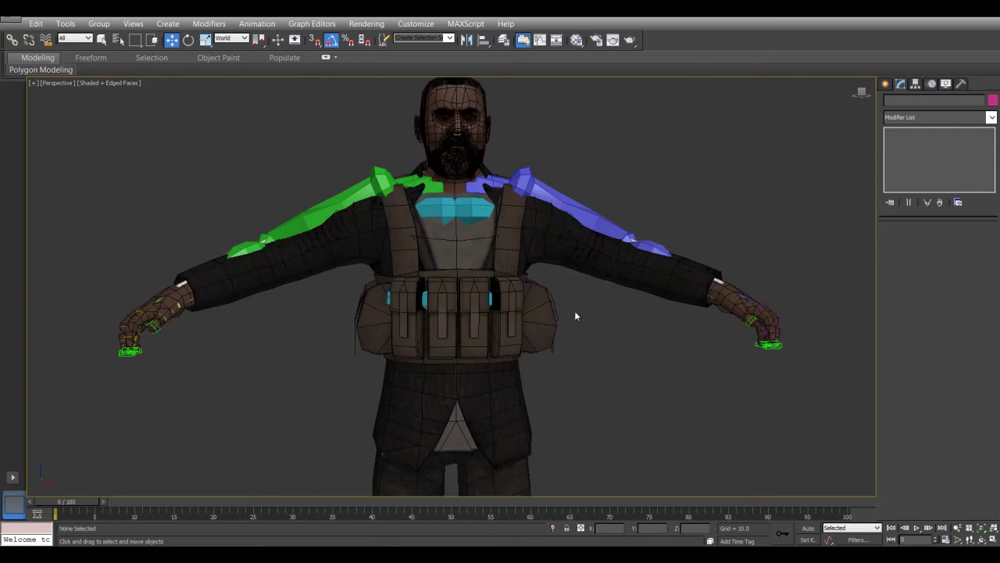
- Add a Skin modifier to the Insurgent Body01 mesh above its Editable Poly
{"action": "middle_click_drag", "start_coordinate": [550, 312], "coordinate": [381, 214], "text": "alt"}
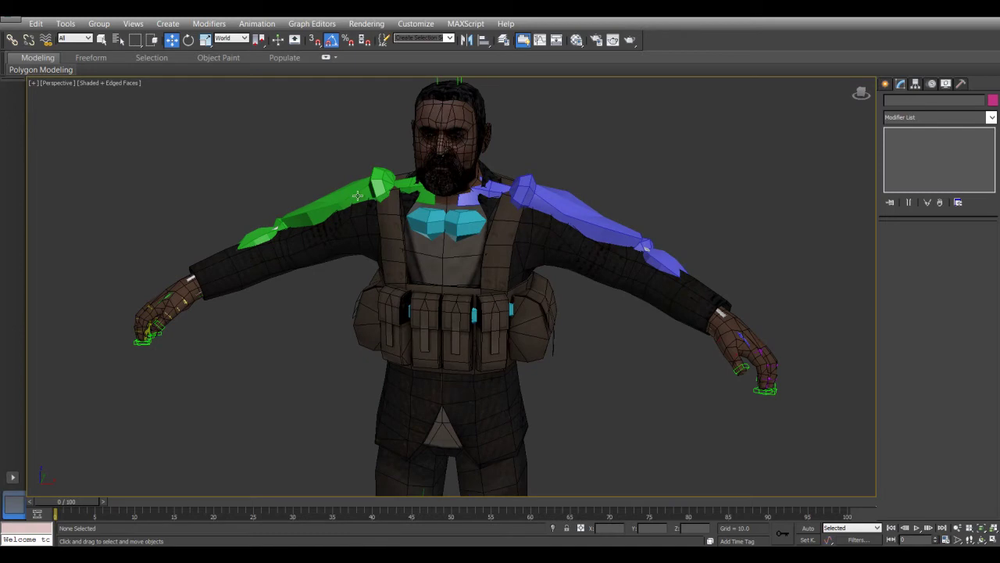
{"action": "scroll", "coordinate": [477, 362], "scroll_direction": "down", "scroll_amount": 4}
{"action": "mouse_move", "coordinate": [484, 366]}
{"action": "middle_mouse_down", "text": "alt"}
{"action": "mouse_move", "coordinate": [508, 375]}
{"action": "mouse_move", "coordinate": [501, 340]}
{"action": "mouse_move", "coordinate": [505, 362]}
{"action": "mouse_move", "coordinate": [492, 363]}
{"action": "middle_mouse_up", "text": "alt"}
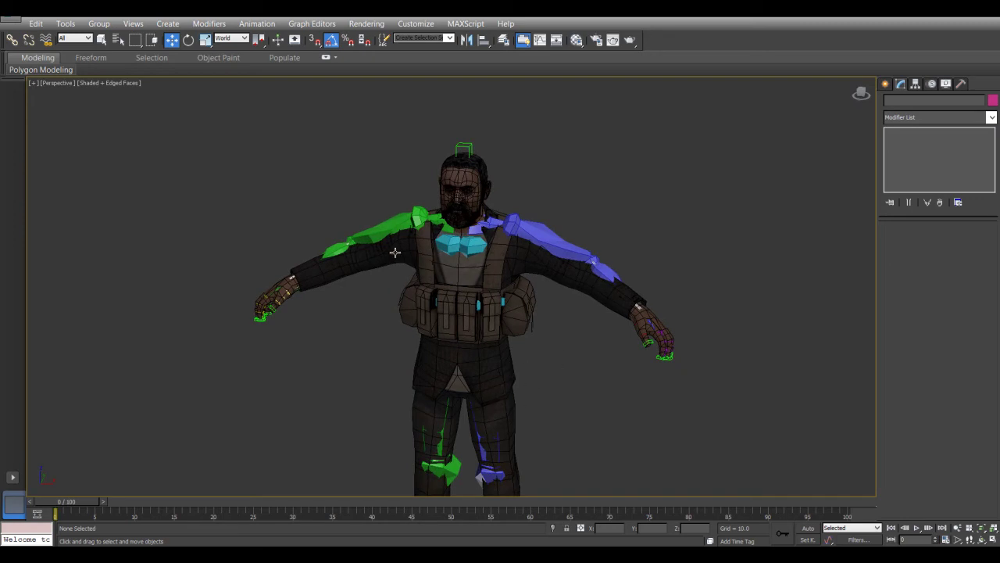
{"action": "middle_click_drag", "start_coordinate": [531, 404], "coordinate": [529, 364]}
{"action": "scroll", "coordinate": [545, 383], "scroll_direction": "down", "scroll_amount": 3}
{"action": "left_click", "coordinate": [492, 319]}
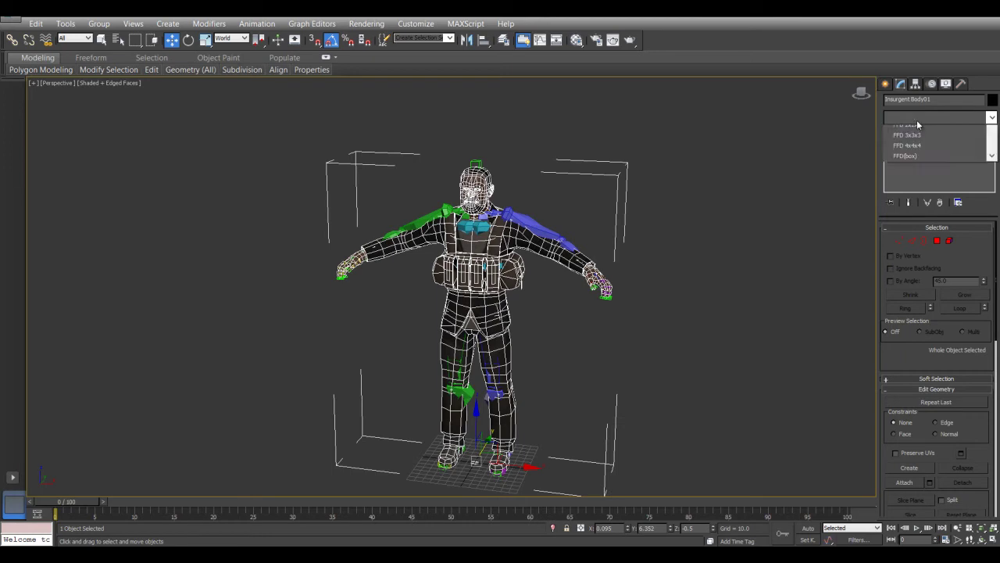
{"action": "left_click", "coordinate": [918, 122]}
{"action": "scroll", "coordinate": [930, 375], "scroll_direction": "down", "scroll_amount": 10}
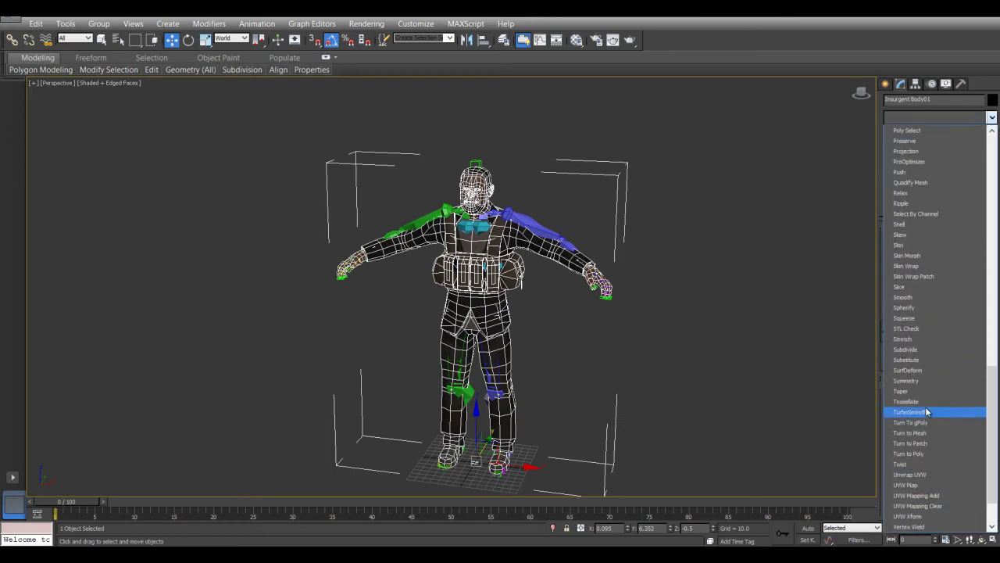
{"action": "left_click", "coordinate": [919, 245]}
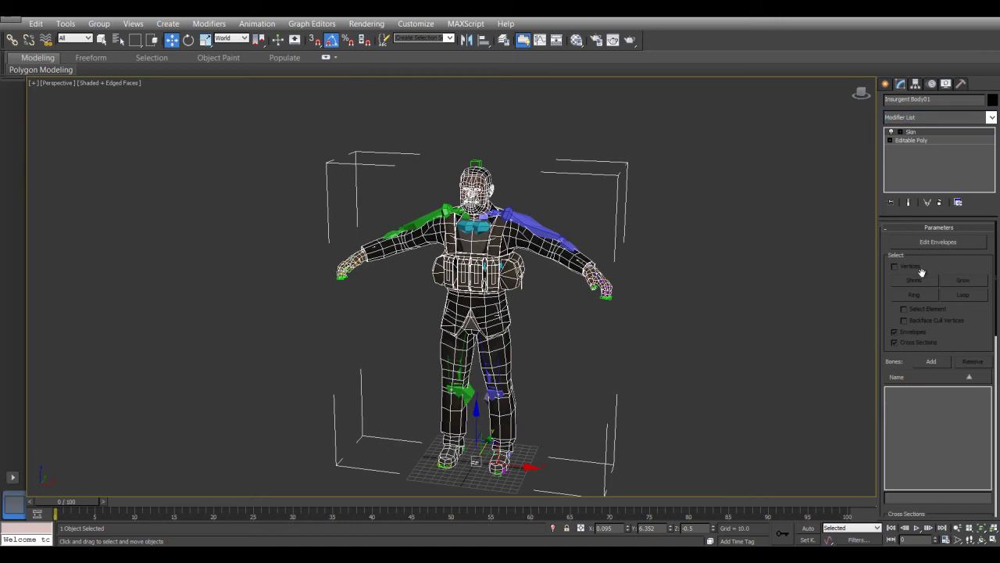
- Look through the Skin parameters and the list of bones available to add, and close the list without adding any
{"action": "left_click_drag", "start_coordinate": [890, 315], "coordinate": [877, 340]}
{"action": "left_click_drag", "start_coordinate": [888, 321], "coordinate": [722, 345]}
{"action": "scroll", "coordinate": [678, 336], "scroll_direction": "up", "scroll_amount": 4}
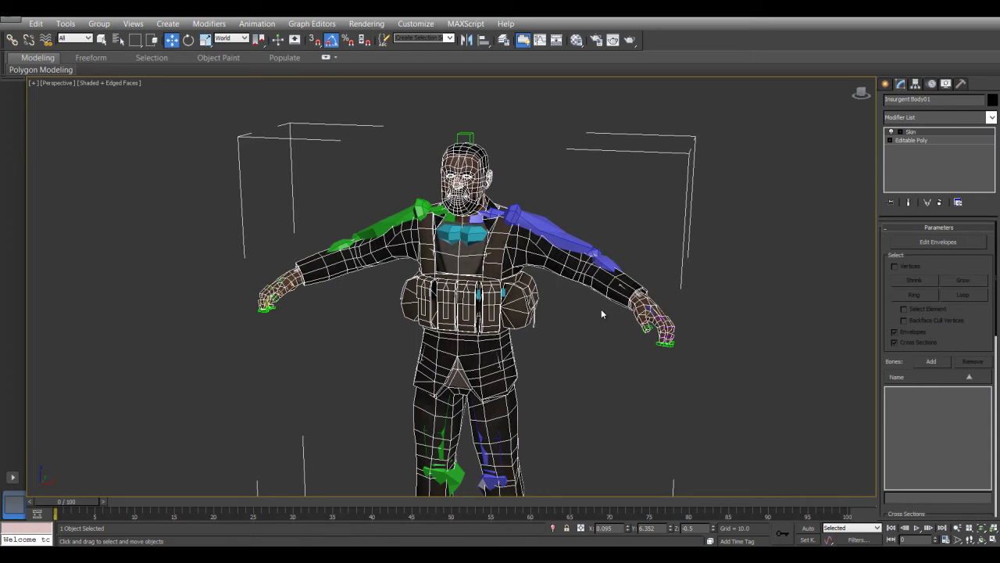
{"action": "left_click", "coordinate": [931, 361]}
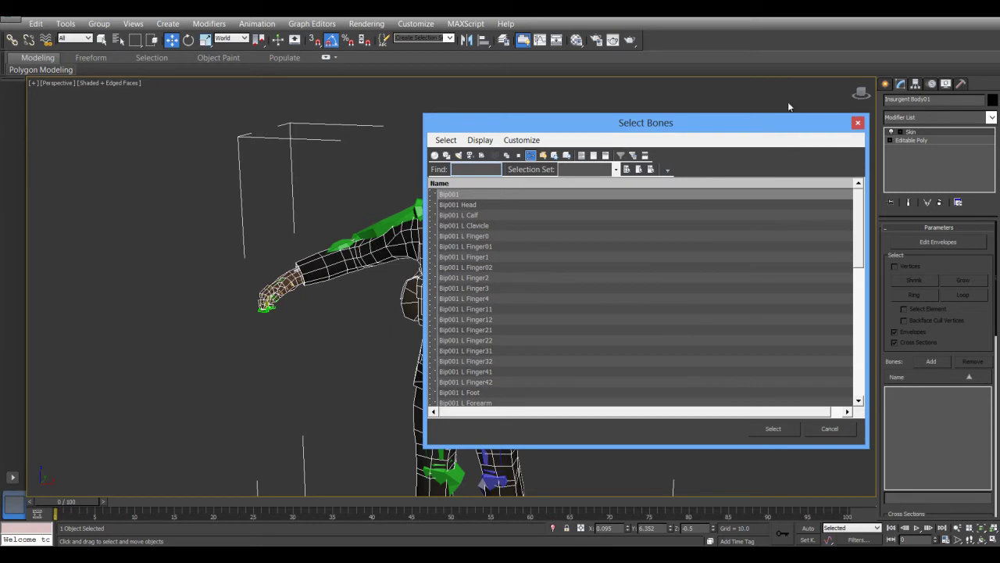
{"action": "left_click", "coordinate": [858, 123]}
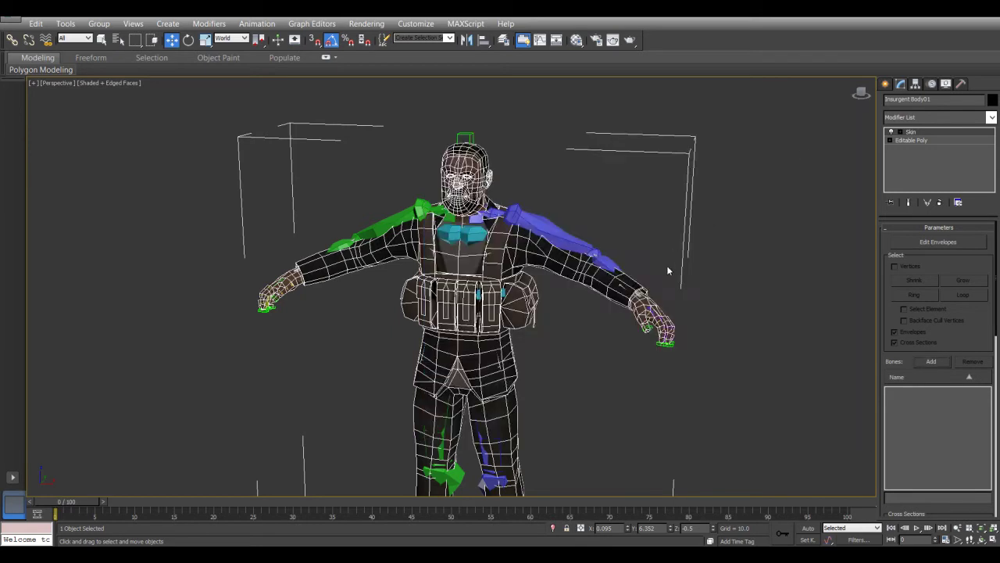
- Hide the body mesh to isolate the Biped skeleton, and select the left forearm bone
{"action": "left_click", "coordinate": [720, 244]}
{"action": "left_click", "coordinate": [610, 266]}
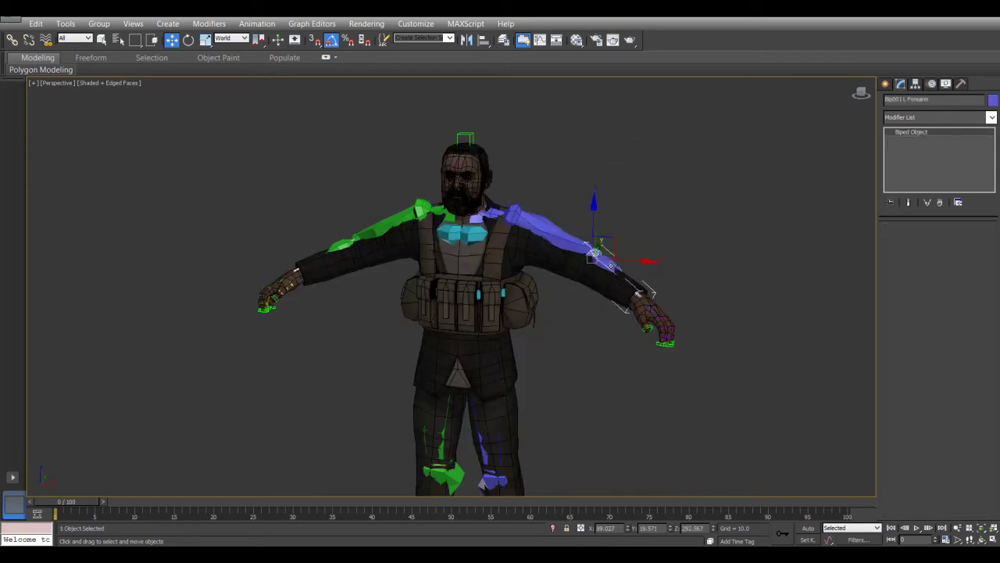
{"action": "middle_click_drag", "start_coordinate": [553, 225], "coordinate": [480, 250], "text": "alt"}
{"action": "scroll", "coordinate": [550, 246], "scroll_direction": "up", "scroll_amount": 5}
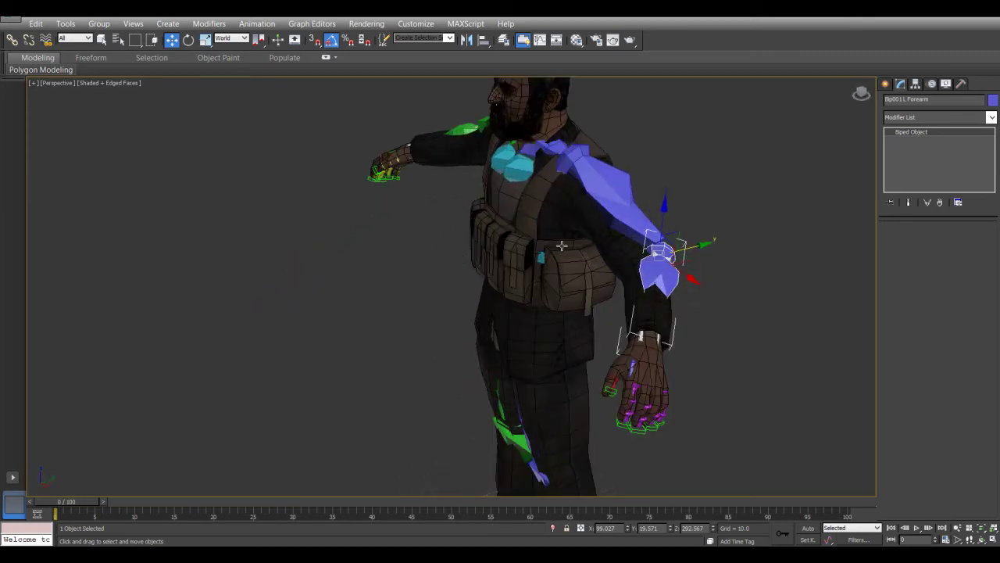
{"action": "middle_click_drag", "start_coordinate": [641, 273], "coordinate": [631, 370], "text": "alt"}
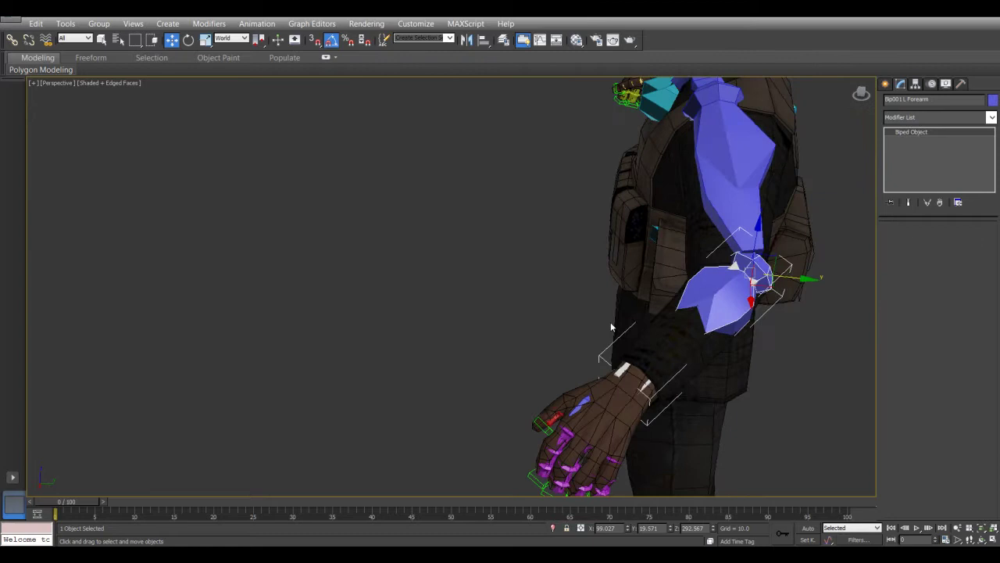
{"action": "left_click", "coordinate": [660, 357]}
{"action": "right_click", "coordinate": [656, 350]}
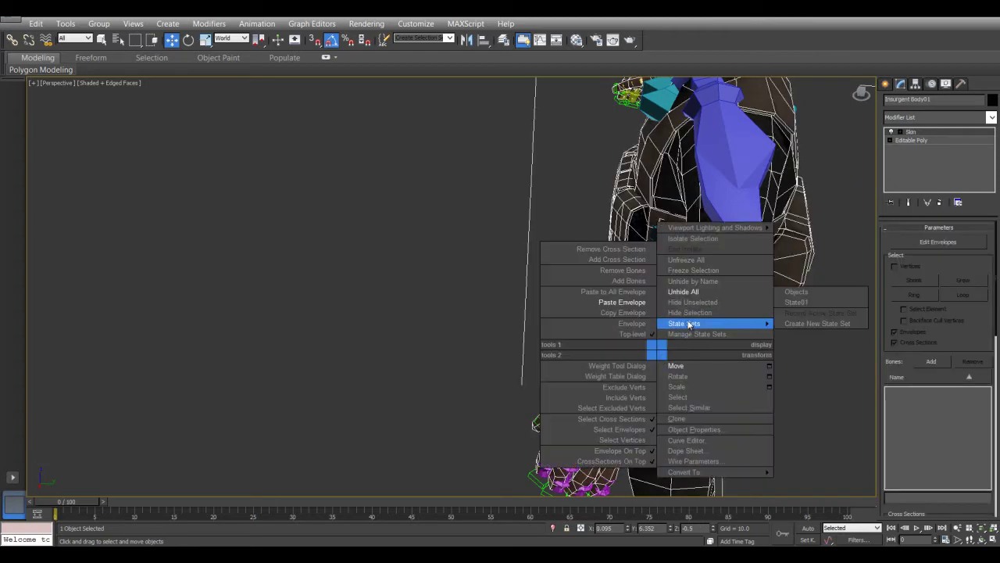
{"action": "left_click", "coordinate": [689, 313]}
{"action": "left_click", "coordinate": [625, 344]}
{"action": "middle_click_drag", "start_coordinate": [622, 339], "coordinate": [726, 353], "text": "alt"}
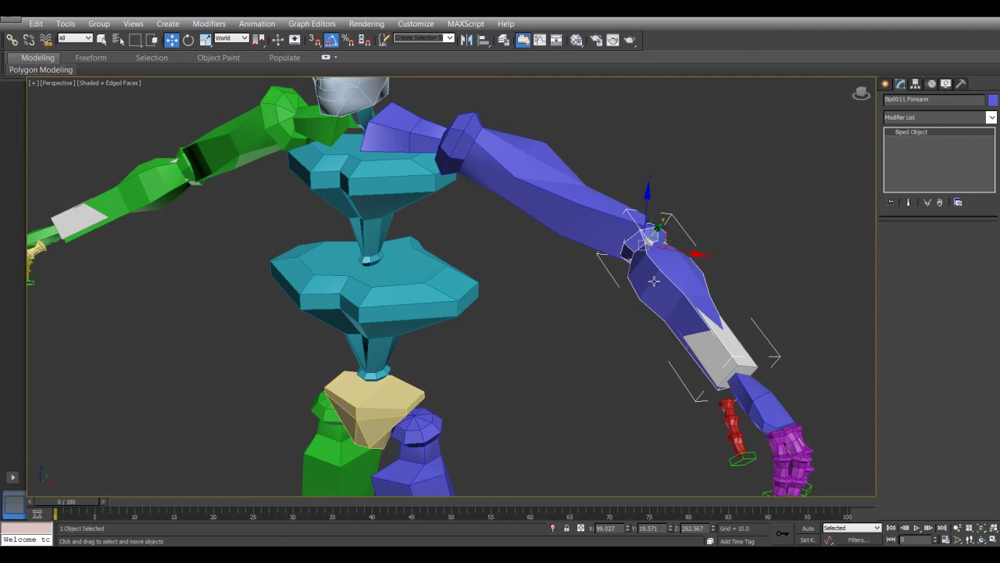
- Test rotating the left hand bone back and forth at the wrist, and reselect the left forearm to check both arms
{"action": "left_click", "coordinate": [759, 271]}
{"action": "left_click", "coordinate": [681, 277]}
{"action": "left_click", "coordinate": [756, 397]}
{"action": "key", "text": "e"}
{"action": "mouse_move", "coordinate": [737, 364]}
{"action": "left_mouse_down"}
{"action": "mouse_move", "coordinate": [747, 355]}
{"action": "mouse_move", "coordinate": [712, 374]}
{"action": "mouse_move", "coordinate": [747, 367]}
{"action": "left_mouse_up"}
{"action": "left_click_drag", "start_coordinate": [747, 367], "coordinate": [734, 364]}
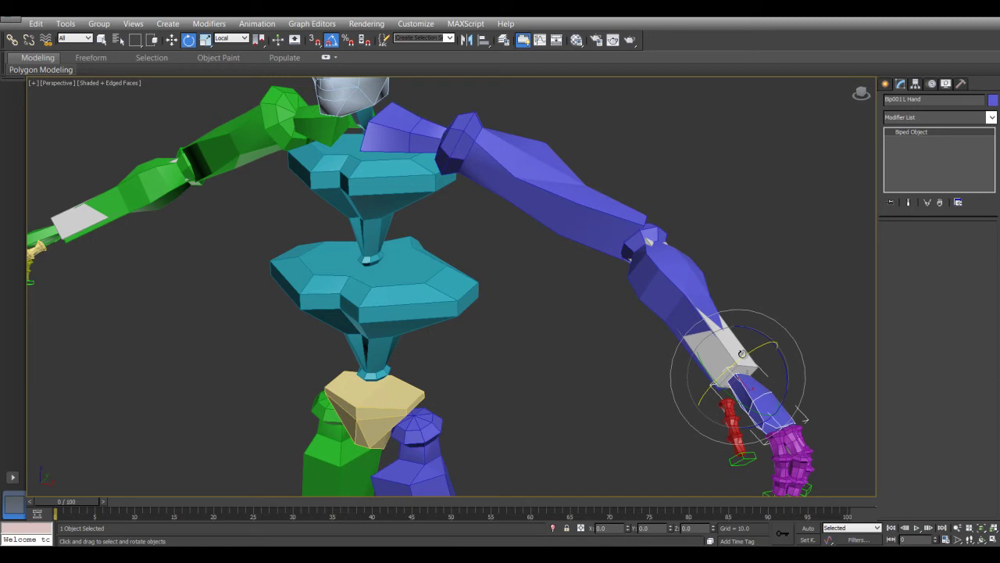
{"action": "left_click", "coordinate": [733, 254]}
{"action": "left_click", "coordinate": [716, 334]}
{"action": "scroll", "coordinate": [560, 305], "scroll_direction": "down", "scroll_amount": 5}
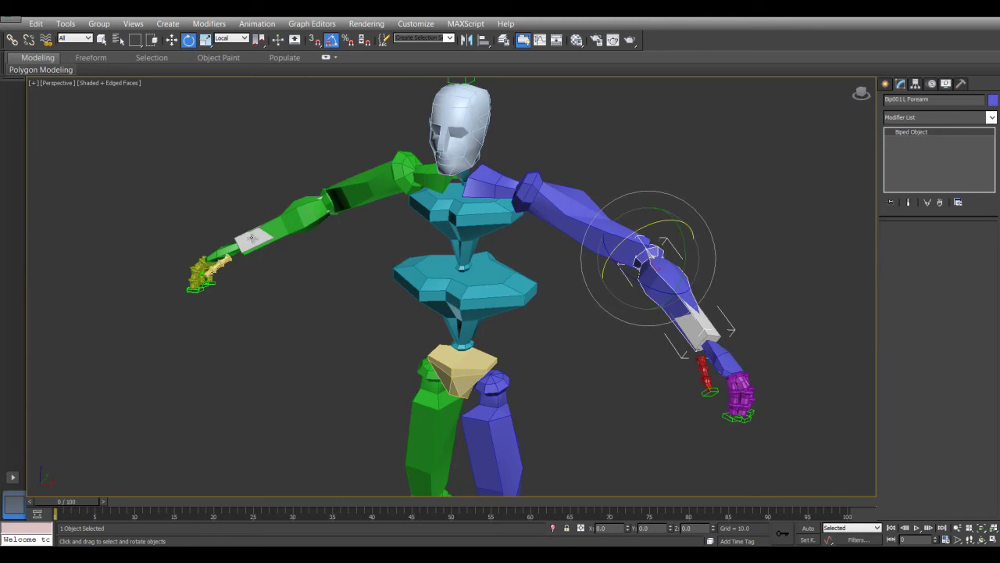
- Unfreeze all objects in the scene and select the right forearm twist bone to check that it is selectable
{"action": "left_click", "coordinate": [248, 236], "text": "ctrl"}
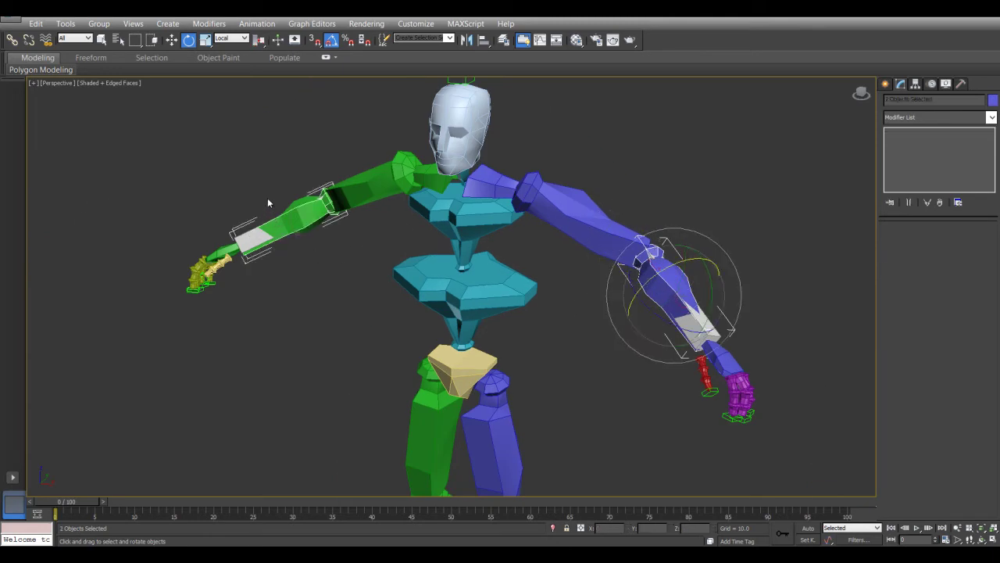
{"action": "left_click", "coordinate": [359, 279]}
{"action": "right_click", "coordinate": [244, 156]}
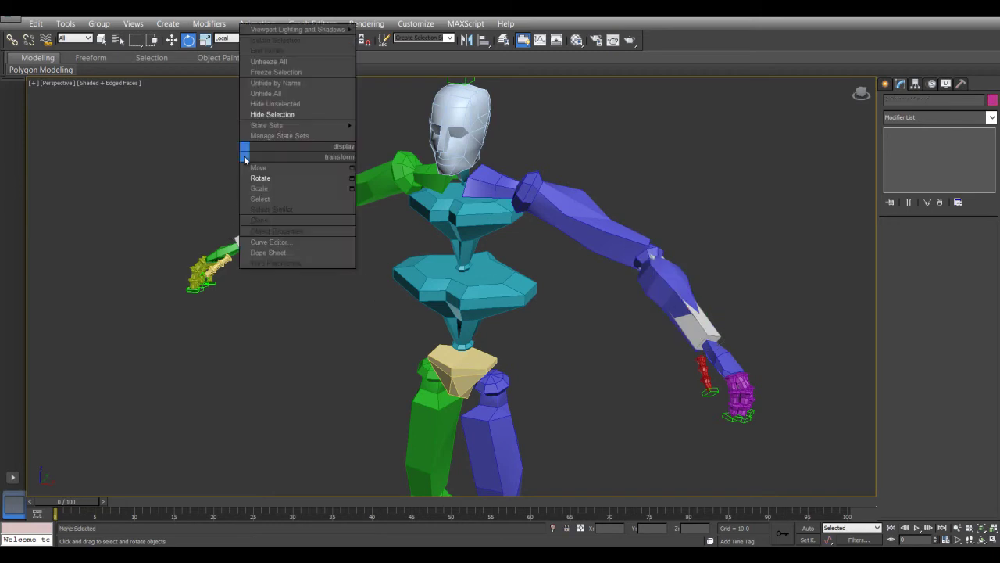
{"action": "left_click", "coordinate": [289, 63]}
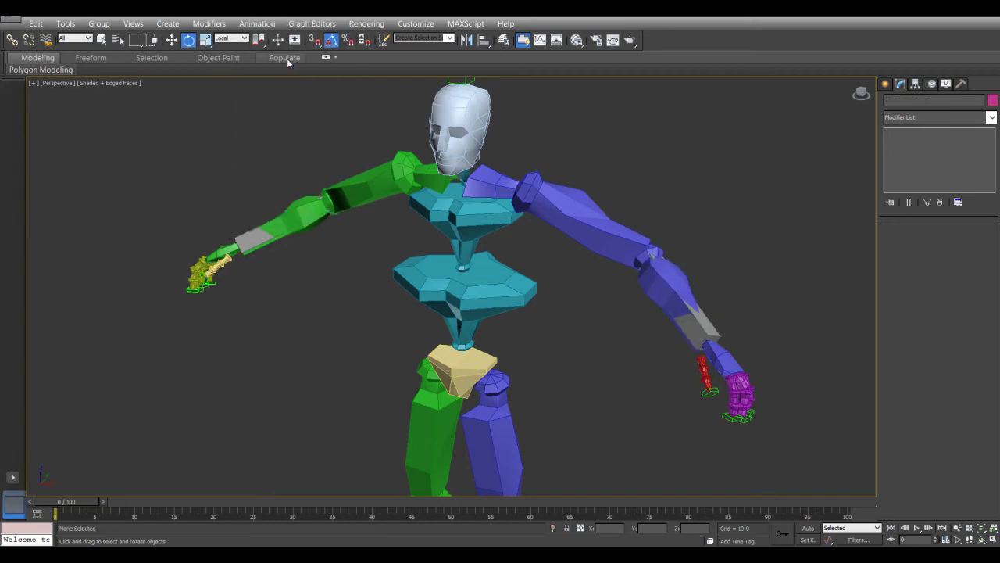
{"action": "left_click", "coordinate": [257, 237]}
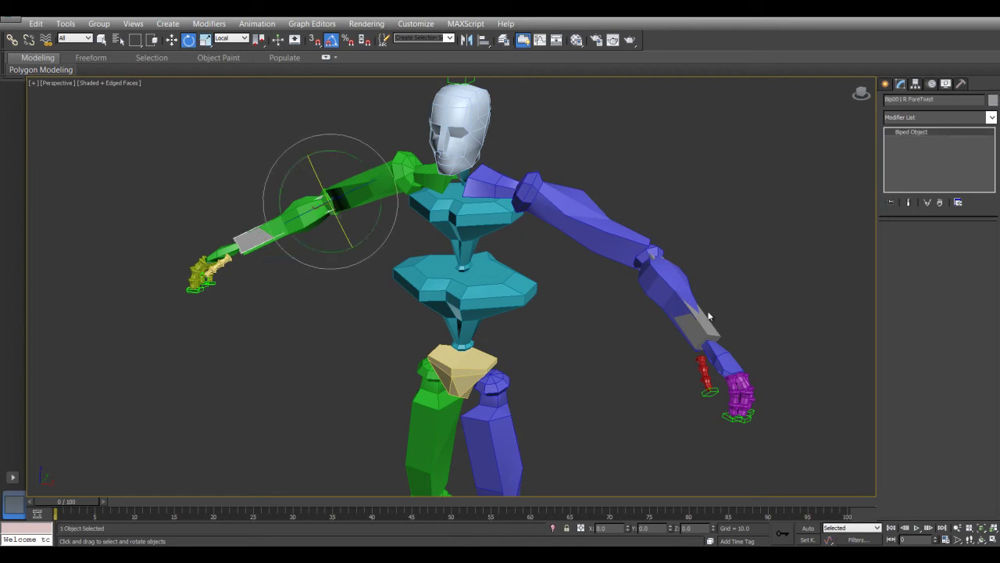
- Deselect the twist bone and unhide all objects to bring back the character mesh
{"action": "left_click", "coordinate": [352, 309]}
{"action": "right_click", "coordinate": [443, 279]}
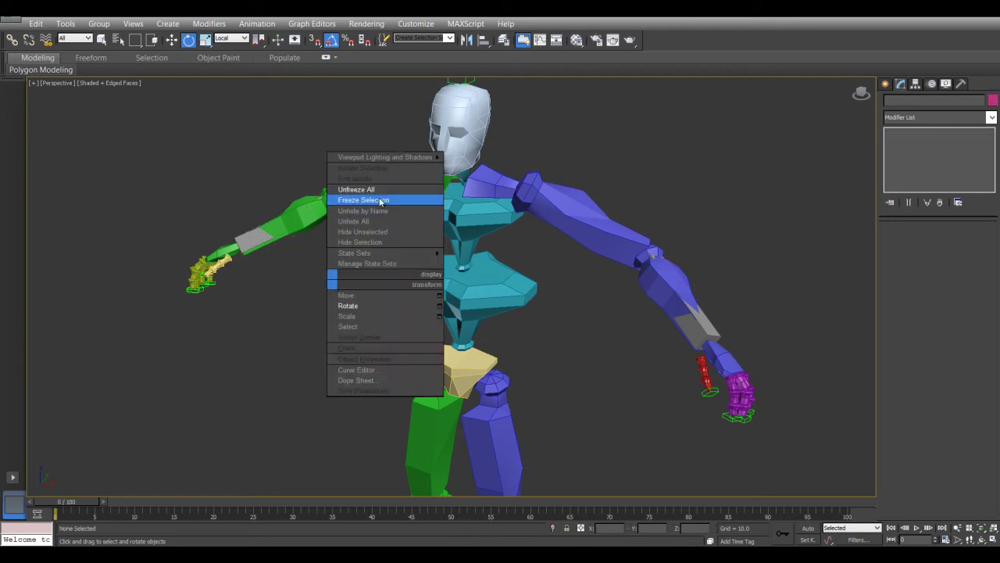
{"action": "left_click", "coordinate": [374, 221]}
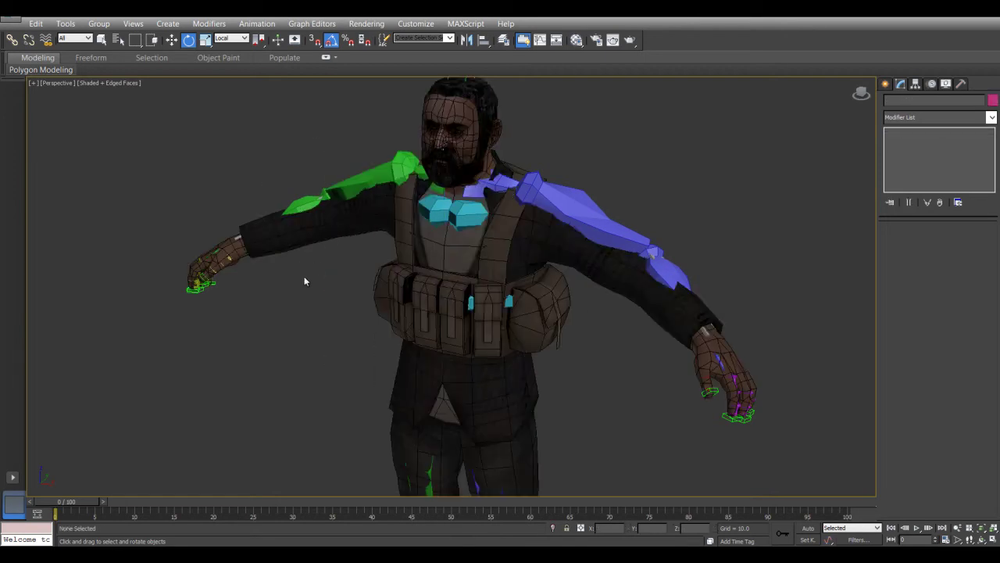
- Add all listed Biped bones, from Bip001 through Bip001 Spine1, to the body mesh's Skin modifier and review the bone list
{"action": "left_click", "coordinate": [528, 251]}
{"action": "left_click", "coordinate": [931, 362]}
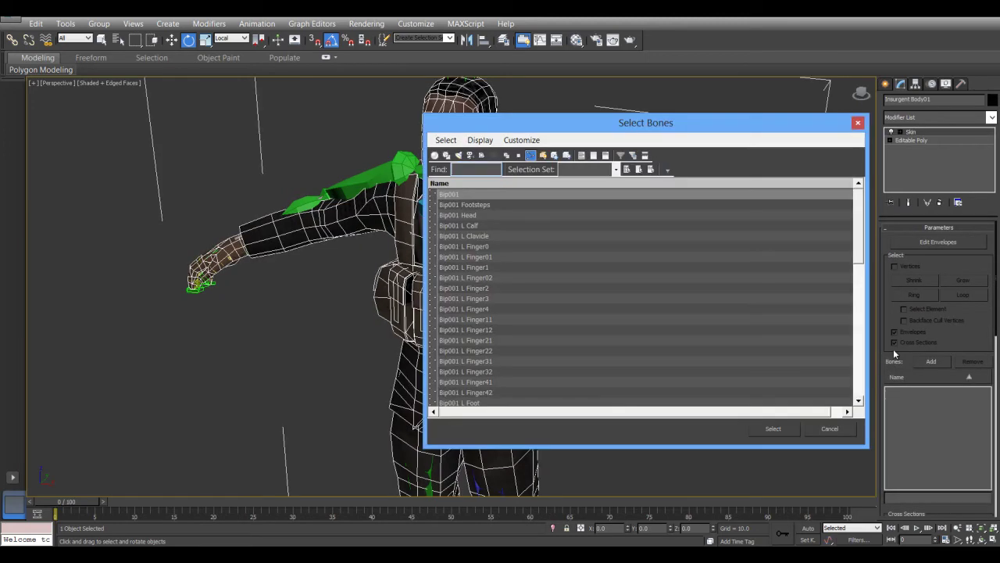
{"action": "left_click_drag", "start_coordinate": [457, 200], "coordinate": [490, 467]}
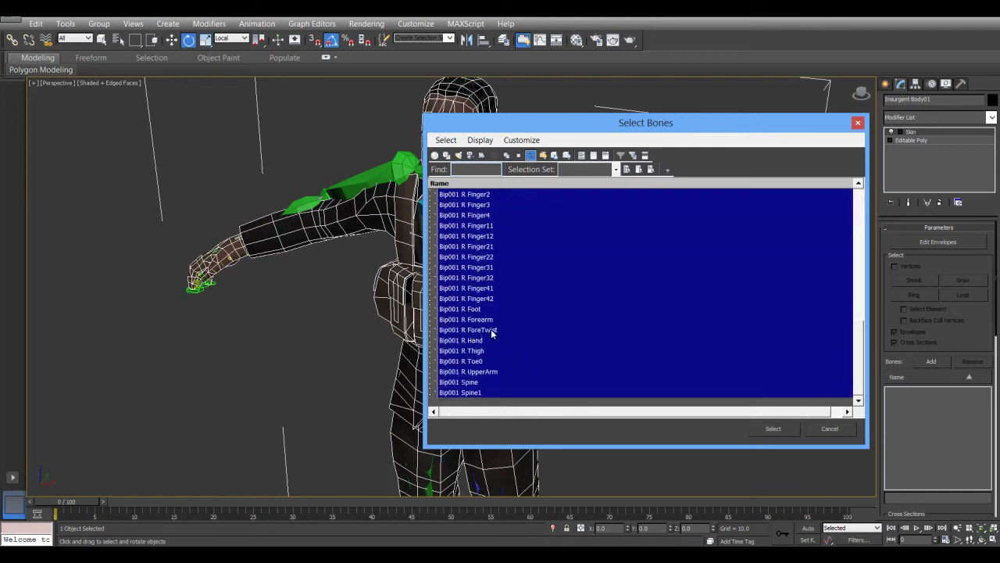
{"action": "left_click", "coordinate": [778, 427]}
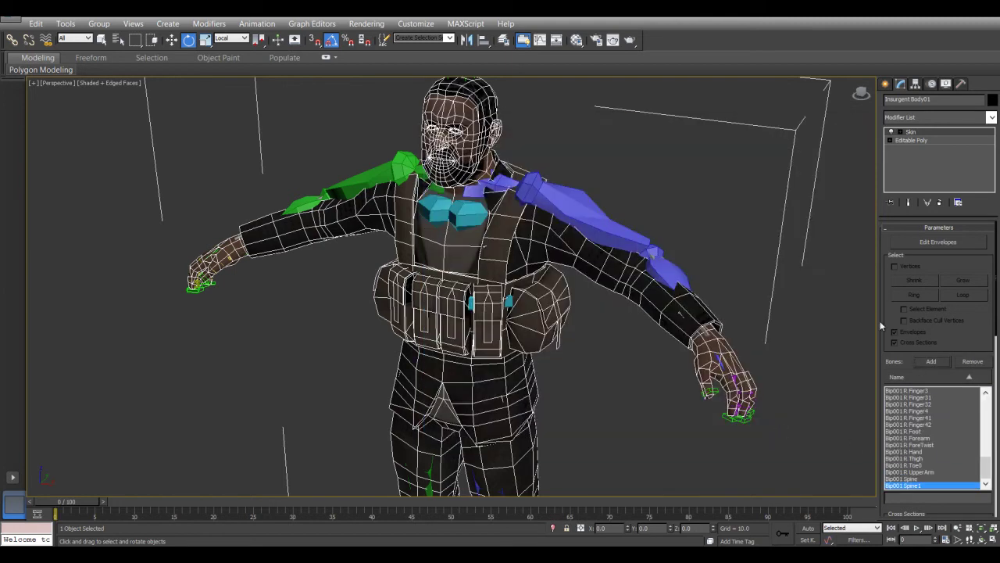
{"action": "left_click_drag", "start_coordinate": [883, 307], "coordinate": [884, 275]}
{"action": "left_click_drag", "start_coordinate": [986, 433], "coordinate": [988, 457]}
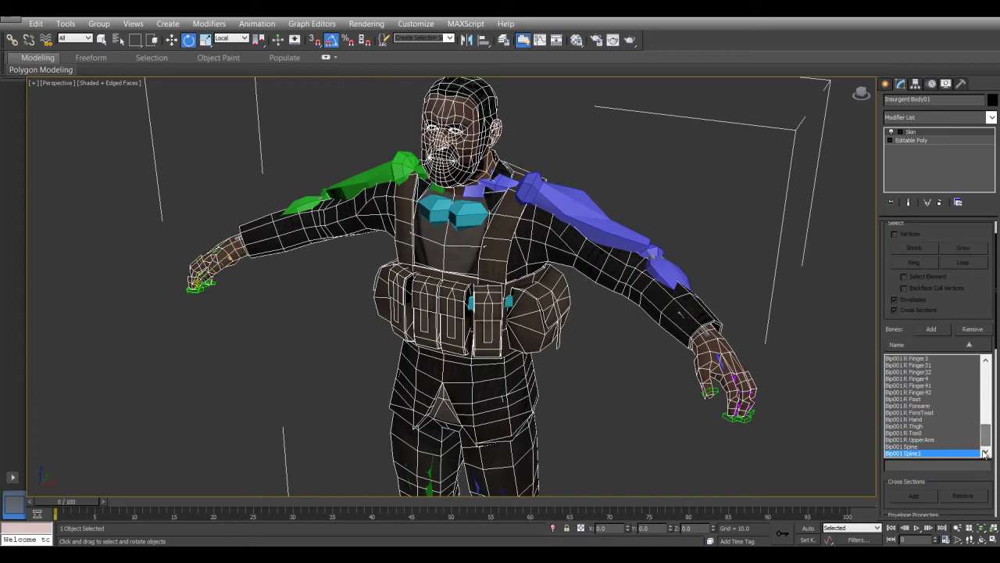
{"action": "left_click_drag", "start_coordinate": [891, 293], "coordinate": [886, 377]}
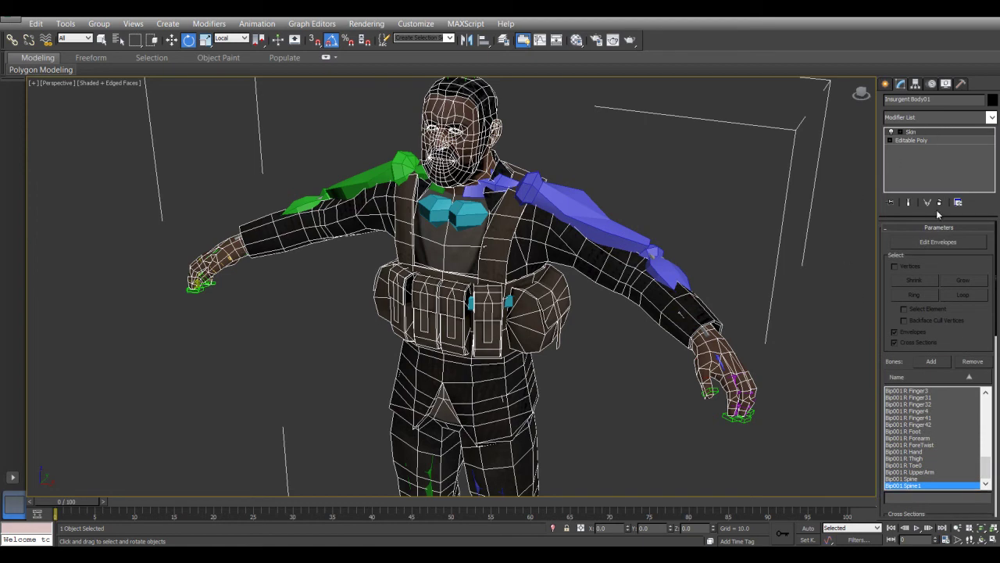
- Enter envelope editing on the Skin modifier and inspect the envelopes of the left clavicle, left thigh and right thigh
{"action": "left_click", "coordinate": [948, 133]}
{"action": "middle_click_drag", "start_coordinate": [543, 356], "coordinate": [571, 301]}
{"action": "scroll", "coordinate": [957, 457], "scroll_direction": "up", "scroll_amount": 12}
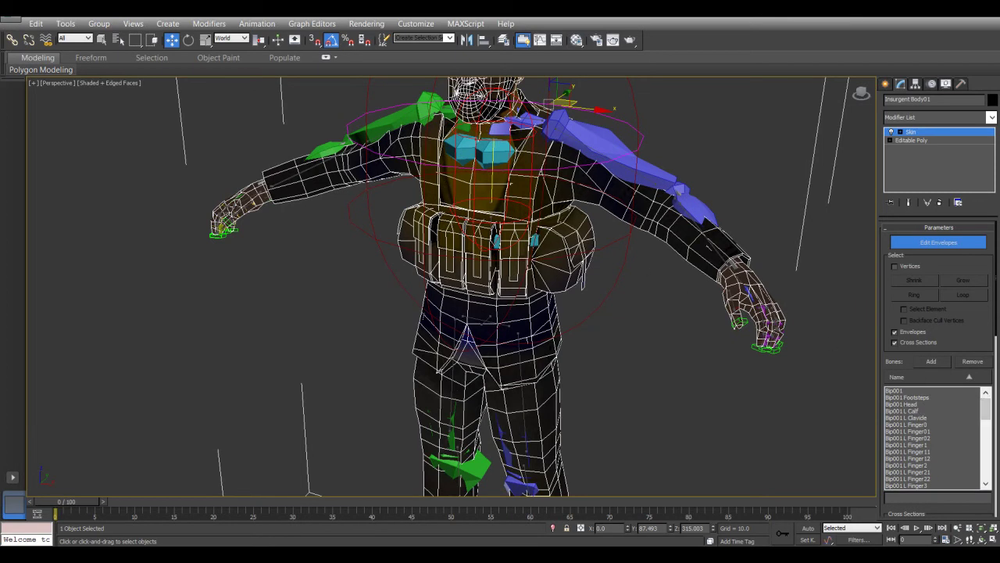
{"action": "left_click", "coordinate": [916, 418]}
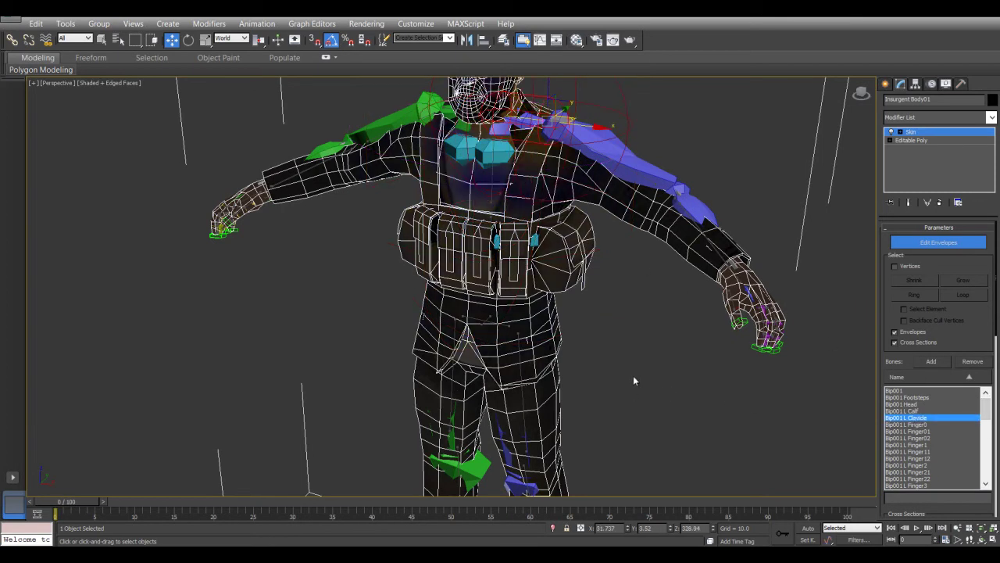
{"action": "scroll", "coordinate": [598, 381], "scroll_direction": "up", "scroll_amount": 6}
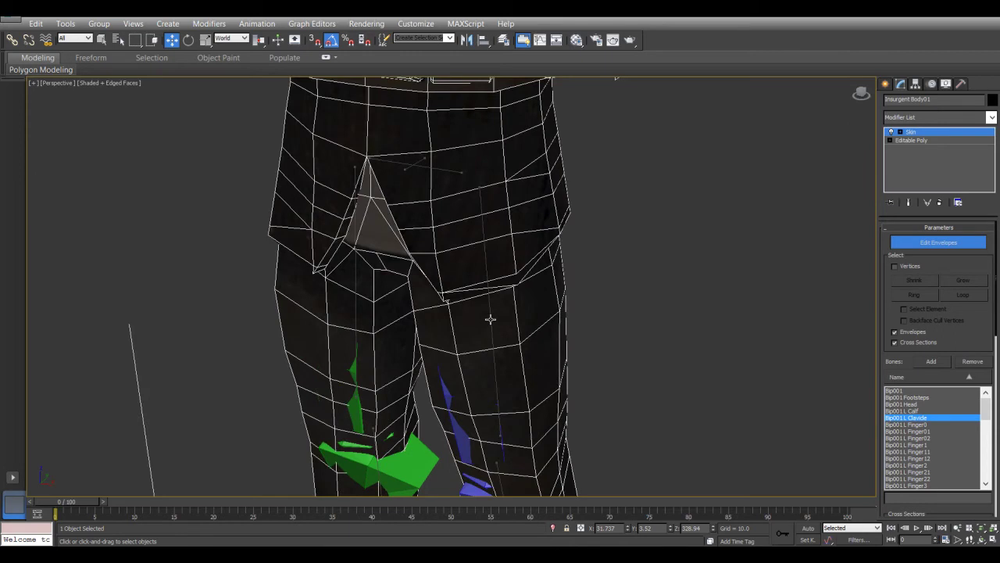
{"action": "left_click", "coordinate": [492, 321]}
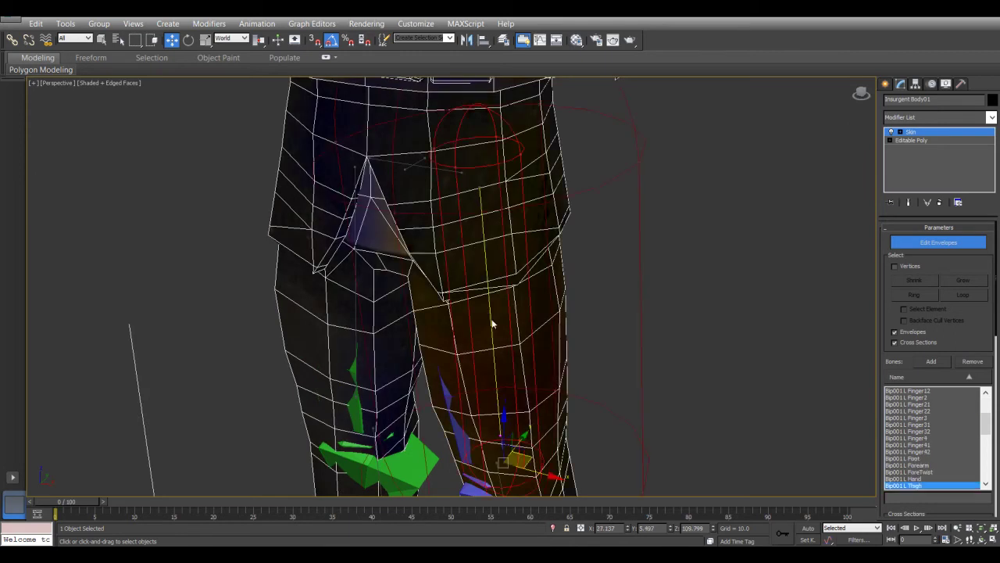
{"action": "left_click", "coordinate": [353, 296]}
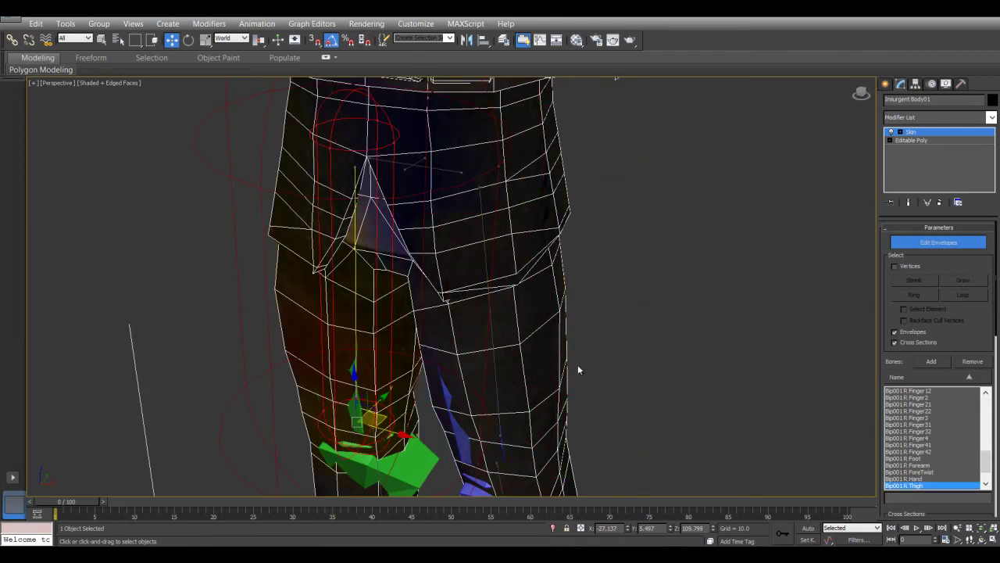
- Narrow the right thigh's outer envelope at the hip and knee ends to reduce its influence on the left leg
{"action": "middle_click_drag", "start_coordinate": [225, 284], "coordinate": [391, 203], "text": "alt"}
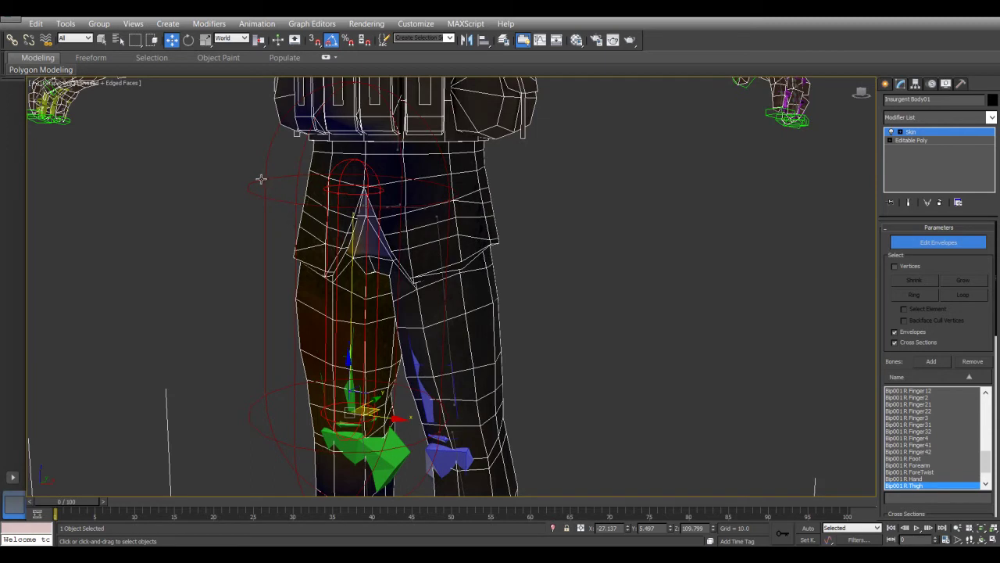
{"action": "middle_click_drag", "start_coordinate": [266, 301], "coordinate": [300, 300], "text": "alt"}
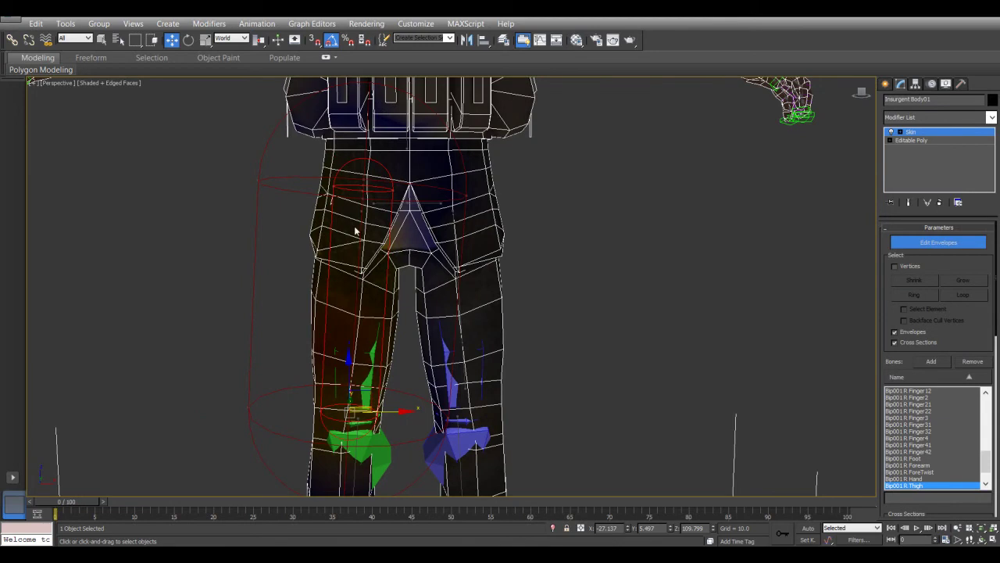
{"action": "mouse_move", "coordinate": [333, 370]}
{"action": "middle_mouse_down", "text": "alt"}
{"action": "mouse_move", "coordinate": [176, 365]}
{"action": "mouse_move", "coordinate": [392, 371]}
{"action": "mouse_move", "coordinate": [329, 368]}
{"action": "mouse_move", "coordinate": [345, 367]}
{"action": "middle_mouse_up", "text": "alt"}
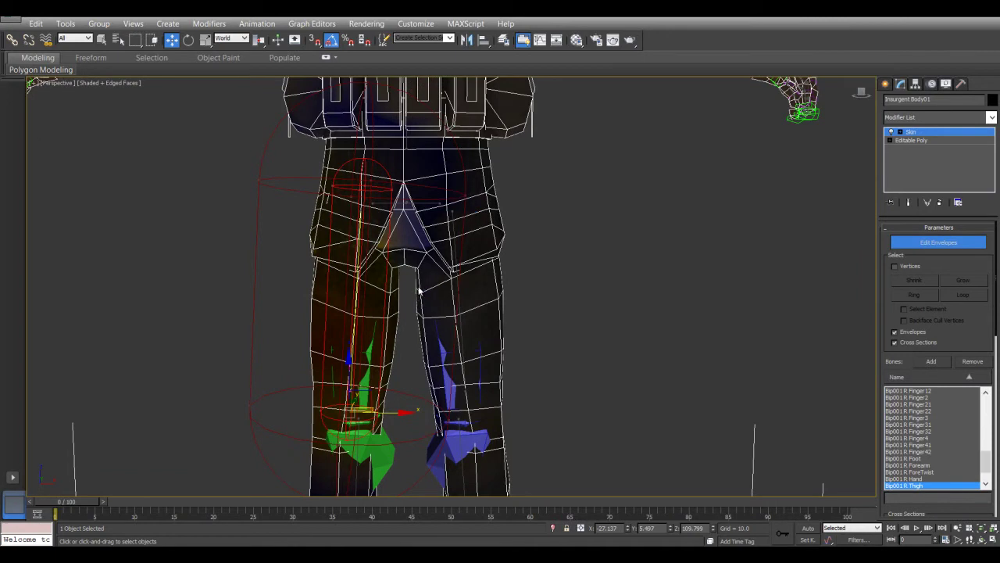
{"action": "middle_click_drag", "start_coordinate": [397, 330], "coordinate": [340, 373], "text": "alt"}
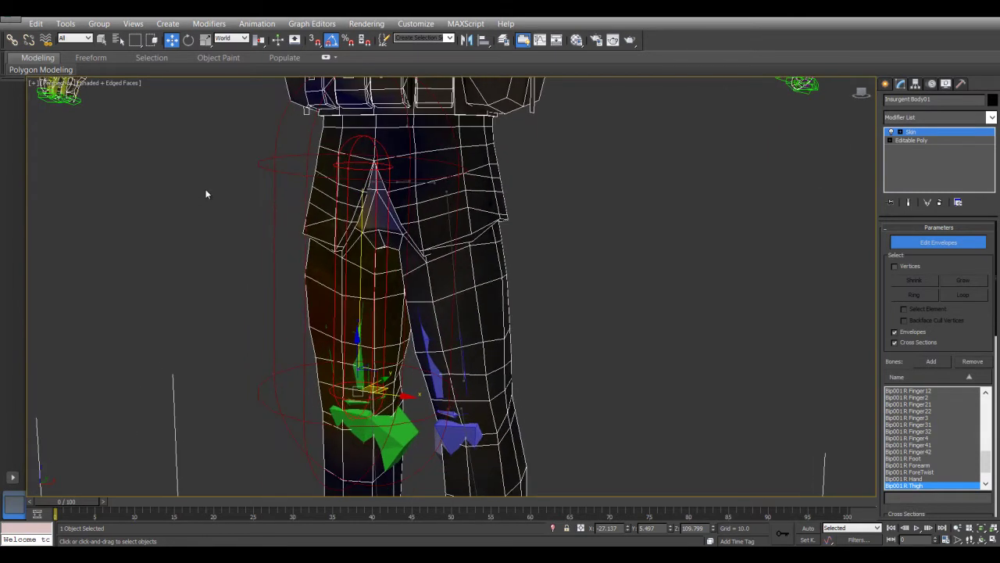
{"action": "middle_click_drag", "start_coordinate": [221, 261], "coordinate": [343, 294], "text": "alt"}
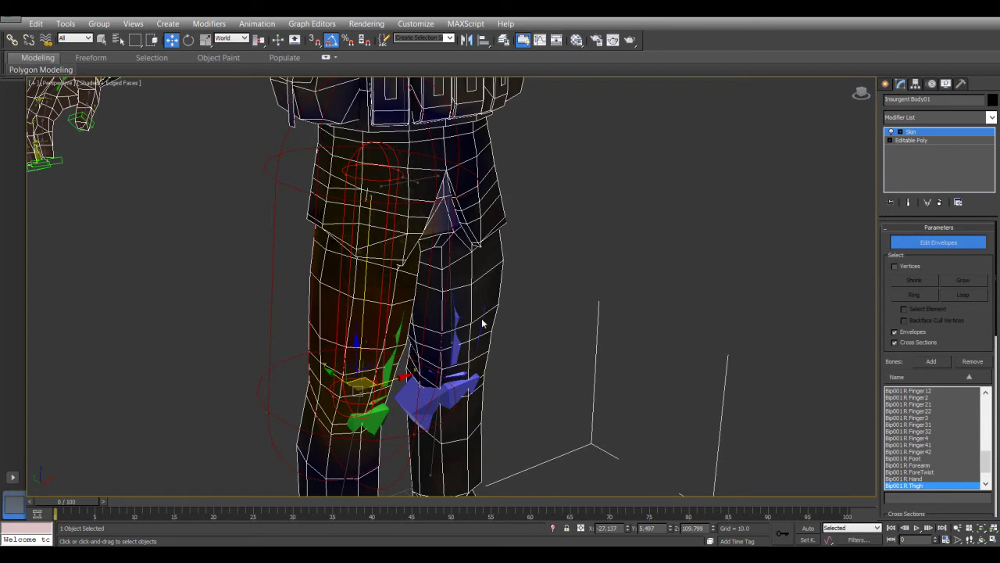
{"action": "middle_click_drag", "start_coordinate": [462, 298], "coordinate": [420, 286], "text": "alt"}
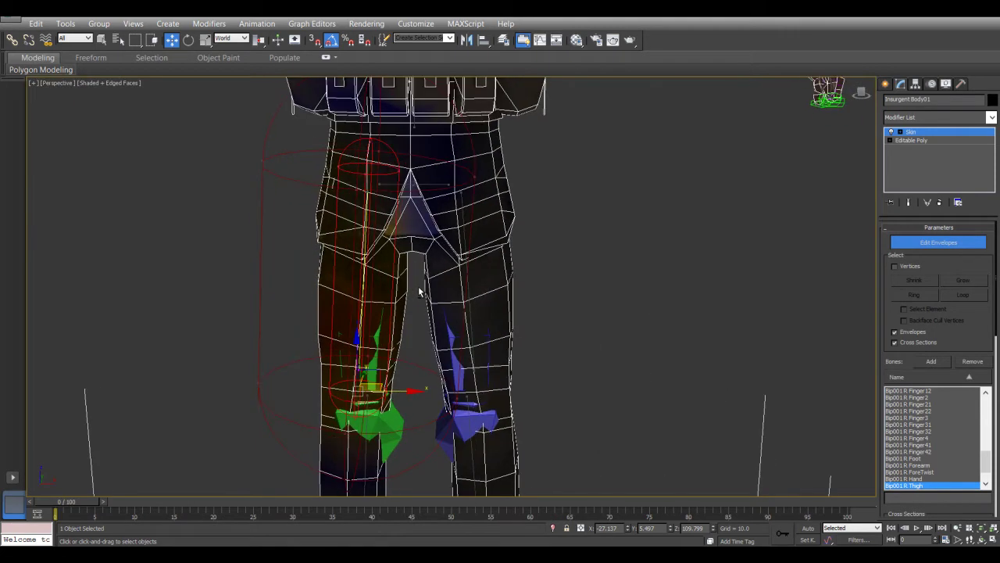
{"action": "scroll", "coordinate": [345, 232], "scroll_direction": "down", "scroll_amount": 4}
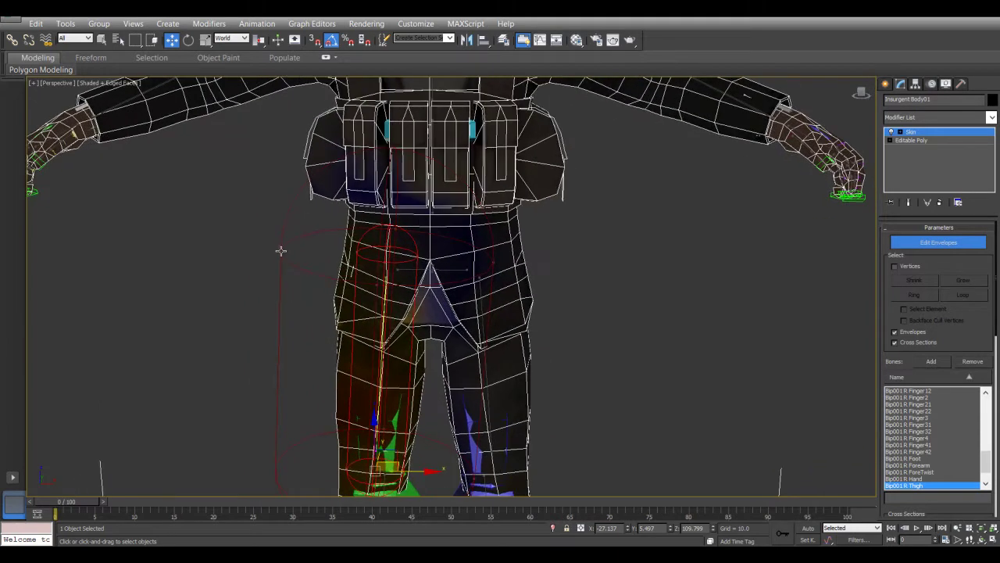
{"action": "left_click_drag", "start_coordinate": [281, 250], "coordinate": [322, 261]}
{"action": "middle_click_drag", "start_coordinate": [308, 469], "coordinate": [321, 379]}
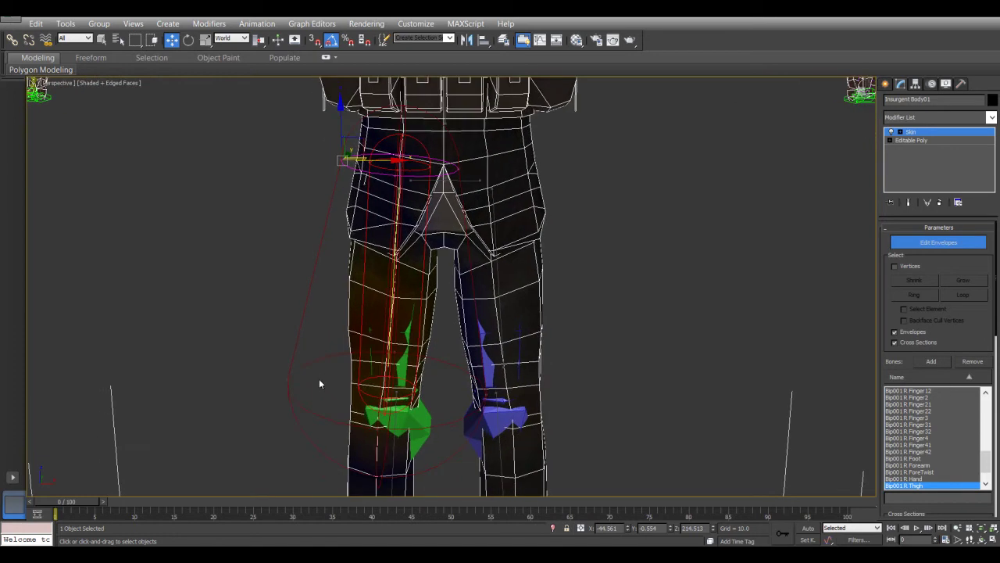
{"action": "left_click_drag", "start_coordinate": [291, 382], "coordinate": [356, 391]}
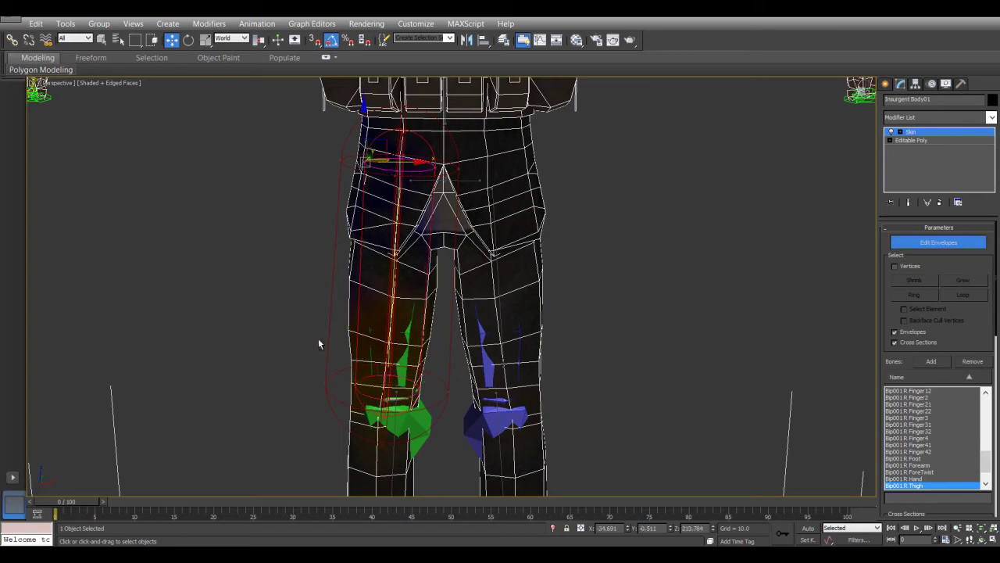
- Check the right thigh envelope around the knee from several angles and adjust the radius of its outer ring there
{"action": "middle_click_drag", "start_coordinate": [320, 335], "coordinate": [343, 327], "text": "alt"}
{"action": "scroll", "coordinate": [343, 328], "scroll_direction": "up", "scroll_amount": 5}
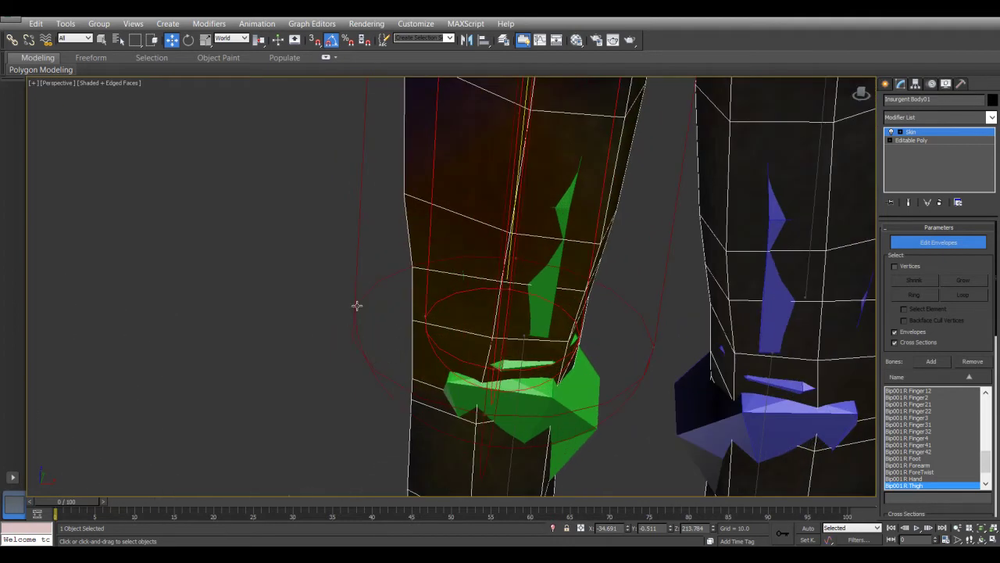
{"action": "middle_click_drag", "start_coordinate": [372, 364], "coordinate": [340, 381], "text": "alt"}
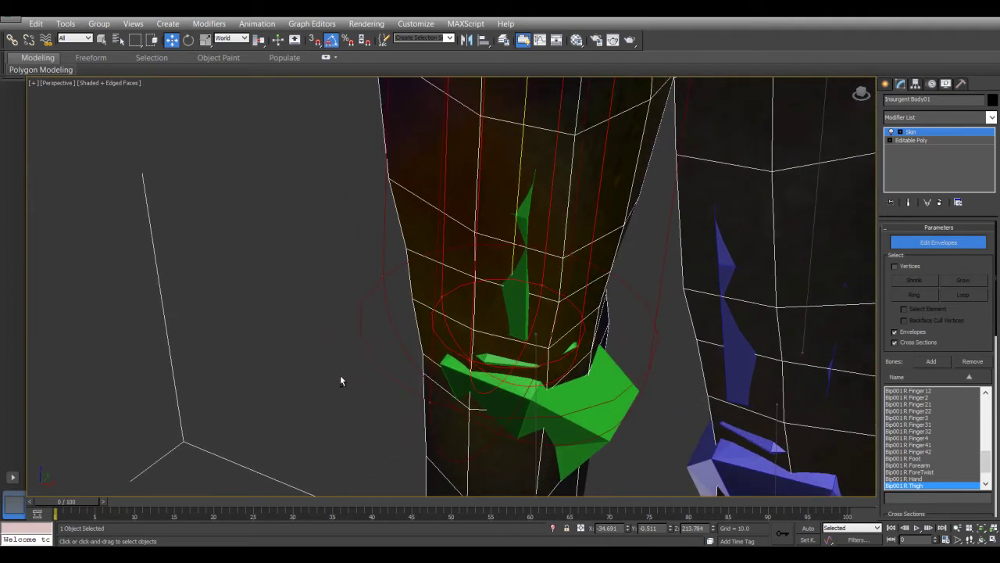
{"action": "left_click", "coordinate": [362, 336]}
{"action": "left_click_drag", "start_coordinate": [355, 344], "coordinate": [354, 342]}
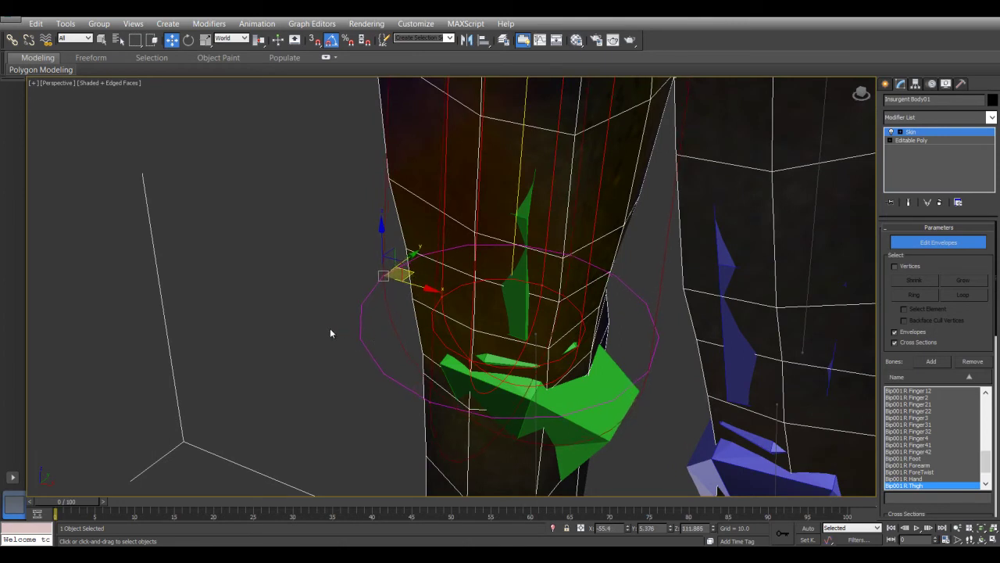
{"action": "middle_click_drag", "start_coordinate": [436, 320], "coordinate": [407, 317], "text": "alt"}
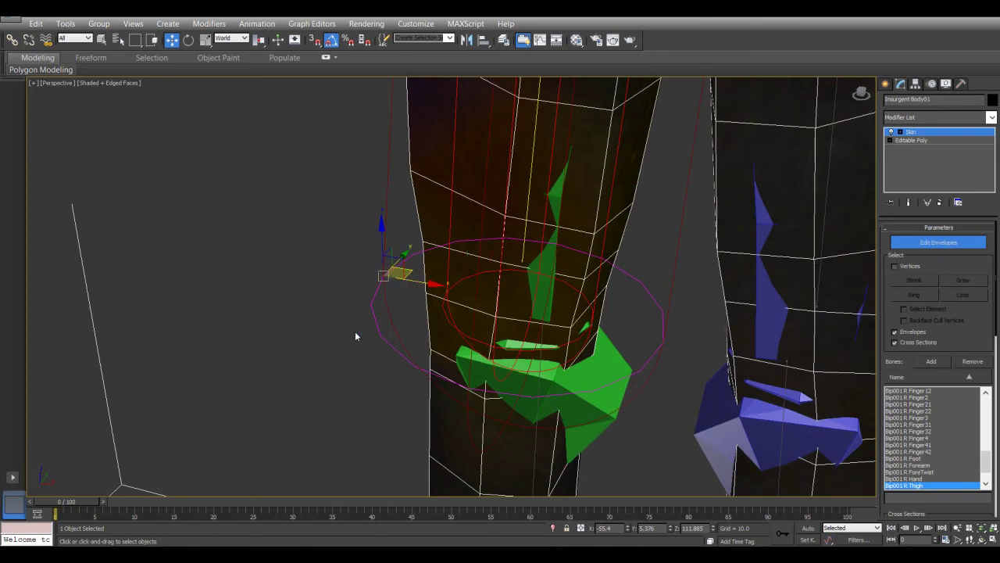
{"action": "mouse_move", "coordinate": [328, 345]}
{"action": "middle_mouse_down", "text": "alt"}
{"action": "mouse_move", "coordinate": [357, 324]}
{"action": "mouse_move", "coordinate": [351, 317]}
{"action": "mouse_move", "coordinate": [328, 342]}
{"action": "middle_mouse_up", "text": "alt"}
{"action": "middle_click_drag", "start_coordinate": [362, 289], "coordinate": [334, 282], "text": "alt"}
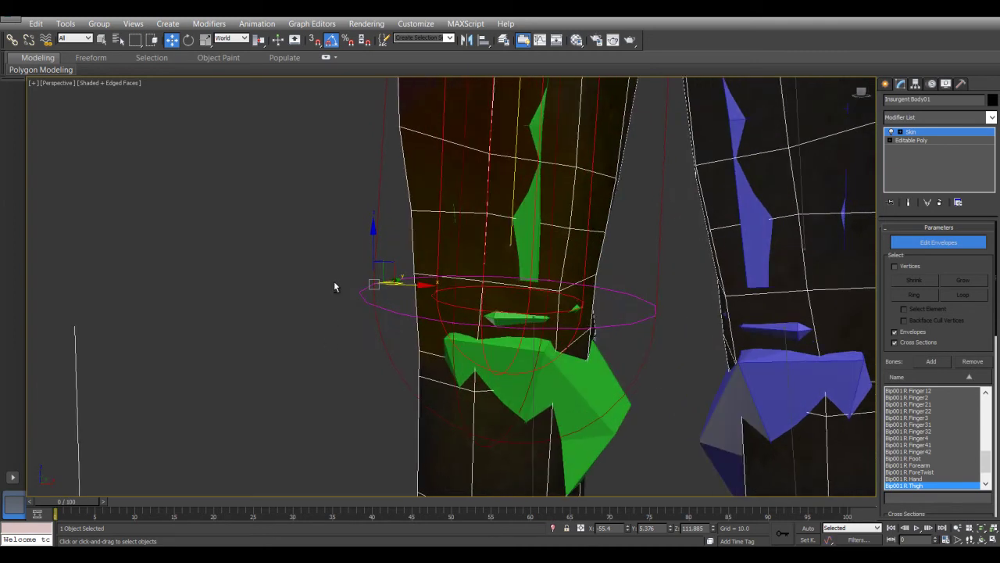
{"action": "middle_click_drag", "start_coordinate": [362, 245], "coordinate": [331, 331], "text": "alt"}
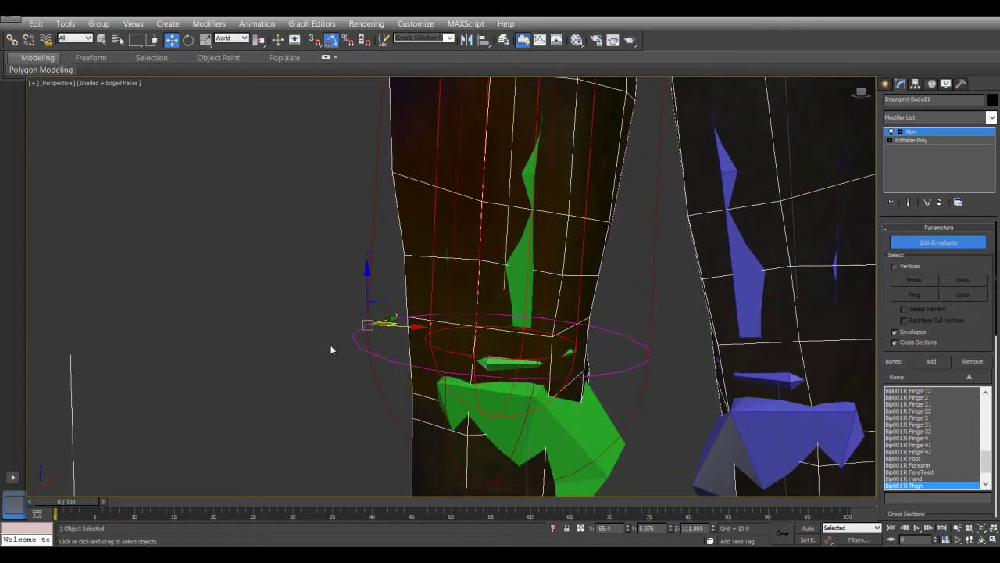
{"action": "middle_click_drag", "start_coordinate": [319, 383], "coordinate": [339, 371], "text": "alt"}
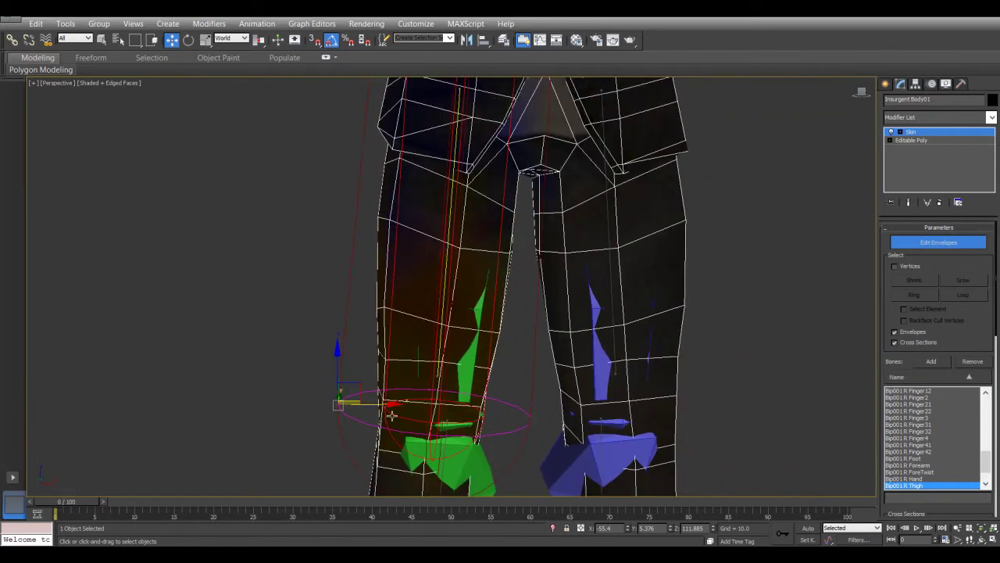
{"action": "mouse_move", "coordinate": [526, 426]}
{"action": "left_mouse_down"}
{"action": "mouse_move", "coordinate": [539, 435]}
{"action": "mouse_move", "coordinate": [507, 423]}
{"action": "left_mouse_up"}
- Try enlarging the outer and inner rings of the right thigh envelope at the hip, undoing each attempt
{"action": "middle_click_drag", "start_coordinate": [409, 373], "coordinate": [406, 449]}
{"action": "middle_click_drag", "start_coordinate": [372, 303], "coordinate": [332, 283], "text": "alt"}
{"action": "middle_click_drag", "start_coordinate": [353, 264], "coordinate": [357, 296]}
{"action": "left_click_drag", "start_coordinate": [366, 151], "coordinate": [335, 135]}
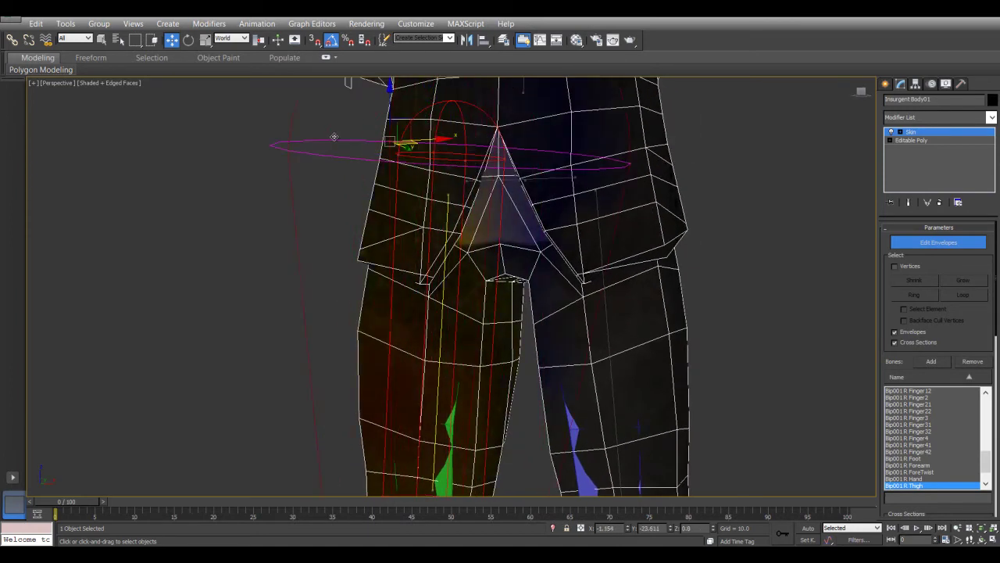
{"action": "key", "text": "ctrl+z"}
{"action": "left_click", "coordinate": [400, 154]}
{"action": "left_click_drag", "start_coordinate": [416, 155], "coordinate": [408, 175]}
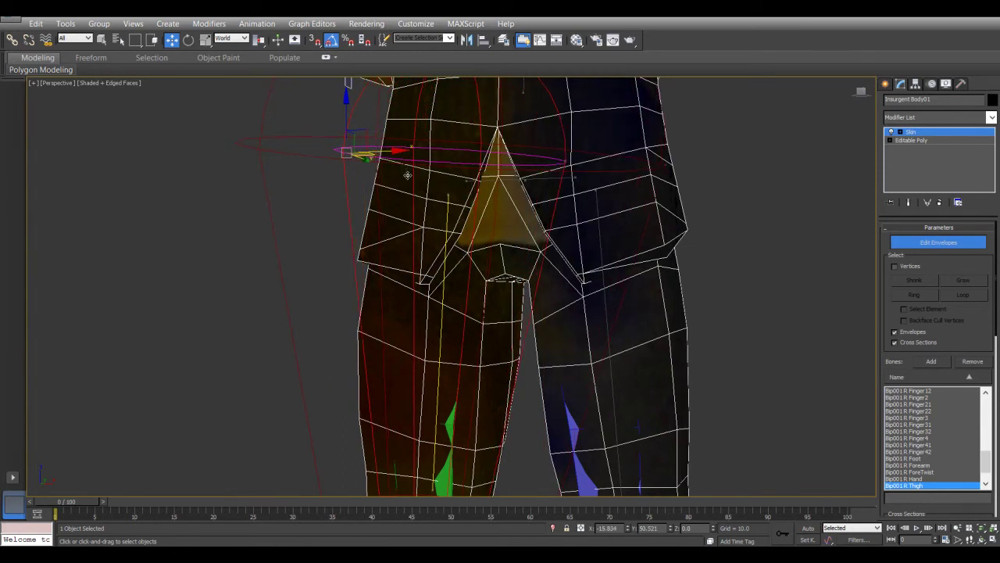
{"action": "mouse_move", "coordinate": [407, 175]}
{"action": "left_mouse_down"}
{"action": "mouse_move", "coordinate": [420, 192]}
{"action": "mouse_move", "coordinate": [393, 163]}
{"action": "left_mouse_up"}
{"action": "key", "text": "ctrl+z"}
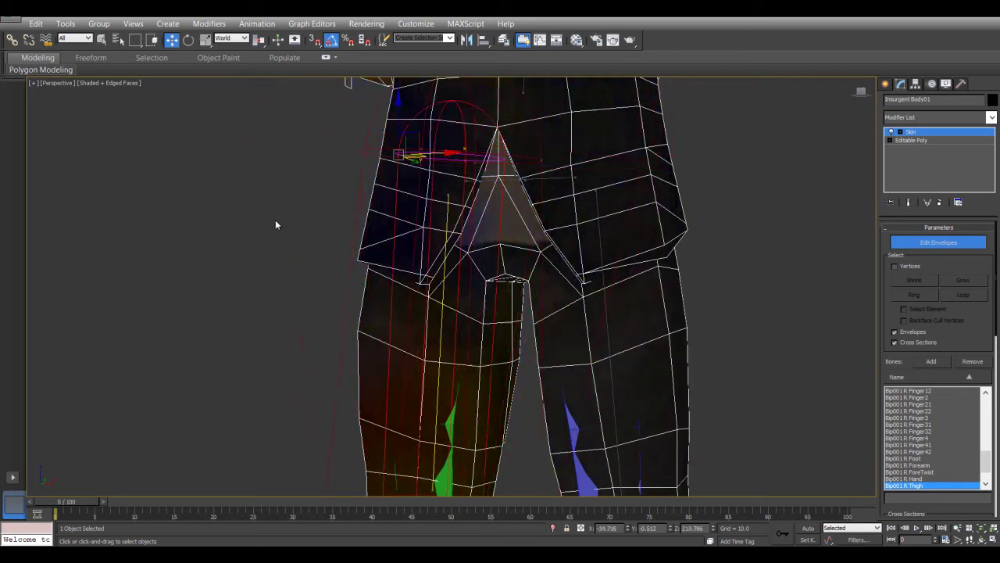
- Try lowering the hip end of the right thigh envelope after checking its knee end
{"action": "middle_click_drag", "start_coordinate": [325, 262], "coordinate": [326, 226]}
{"action": "middle_click_drag", "start_coordinate": [335, 287], "coordinate": [331, 229], "text": "alt"}
{"action": "left_click", "coordinate": [407, 440]}
{"action": "middle_click_drag", "start_coordinate": [331, 352], "coordinate": [328, 352], "text": "alt"}
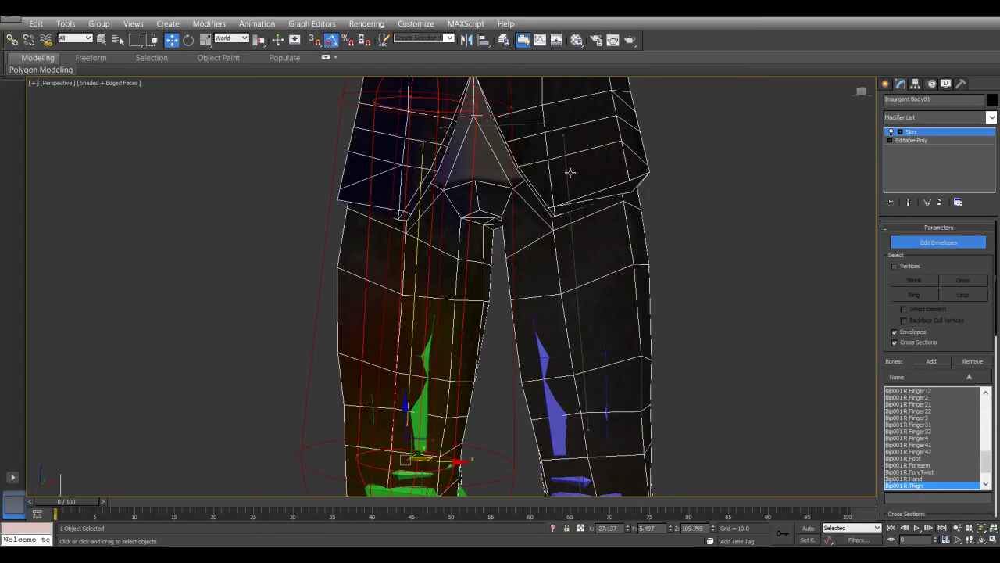
{"action": "left_click", "coordinate": [422, 140]}
{"action": "middle_click_drag", "start_coordinate": [413, 196], "coordinate": [417, 286]}
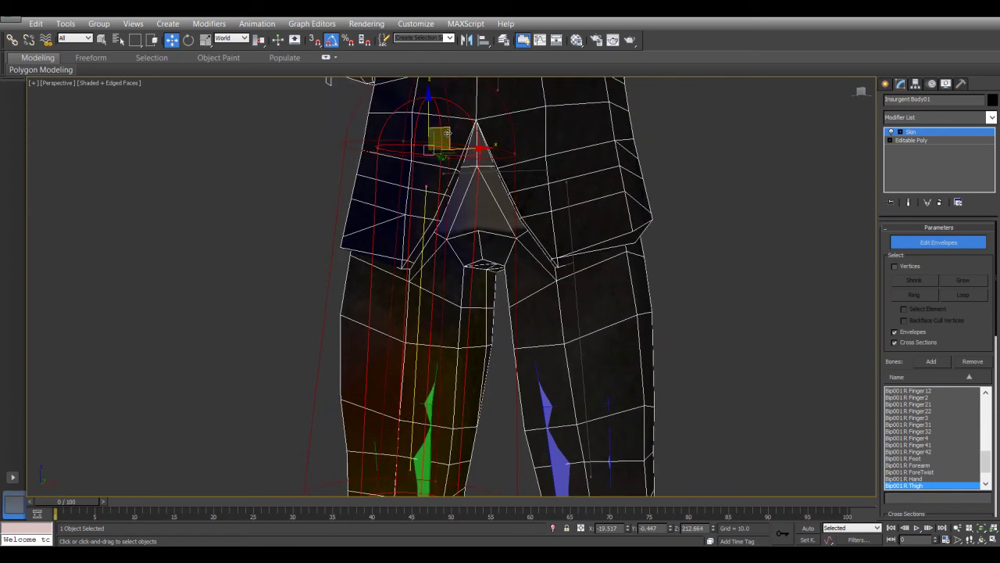
{"action": "left_click_drag", "start_coordinate": [448, 132], "coordinate": [439, 181]}
{"action": "middle_click_drag", "start_coordinate": [455, 257], "coordinate": [457, 186]}
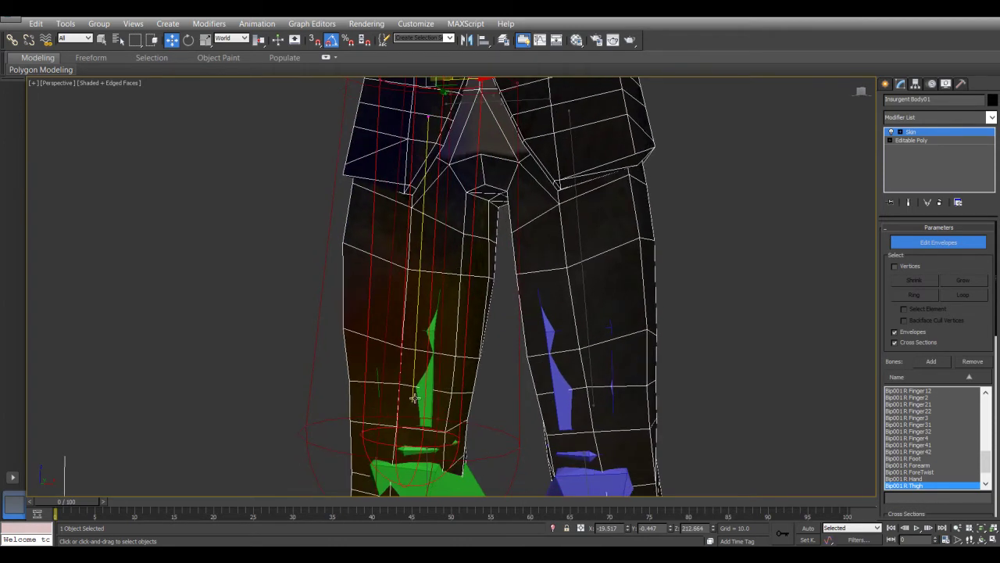
- Select the left upper arm envelope and lower its shoulder end into the arm mesh beneath the shoulder
{"action": "scroll", "coordinate": [471, 352], "scroll_direction": "down", "scroll_amount": 6}
{"action": "scroll", "coordinate": [502, 266], "scroll_direction": "up", "scroll_amount": 3}
{"action": "scroll", "coordinate": [502, 266], "scroll_direction": "up", "scroll_amount": 5}
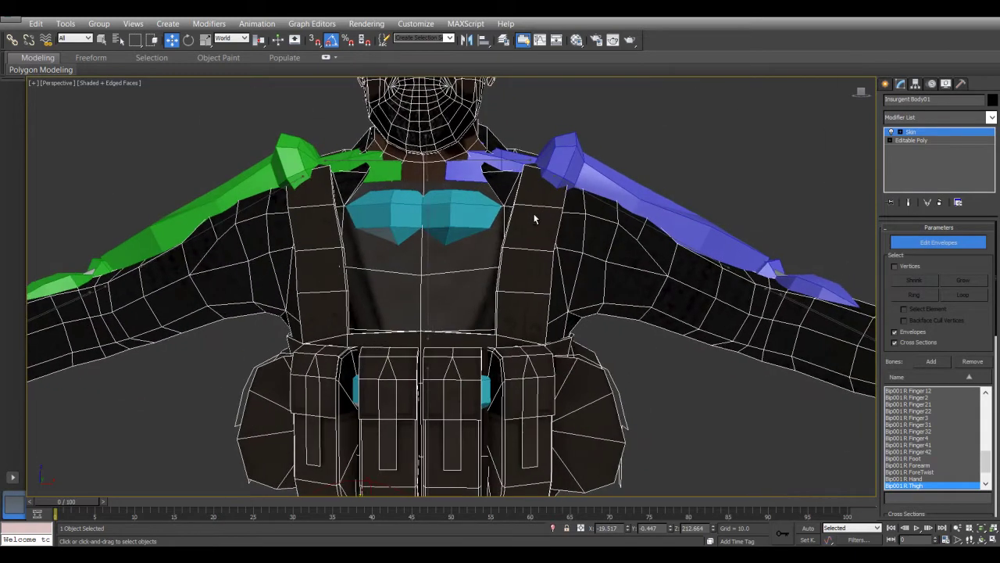
{"action": "left_click", "coordinate": [595, 198]}
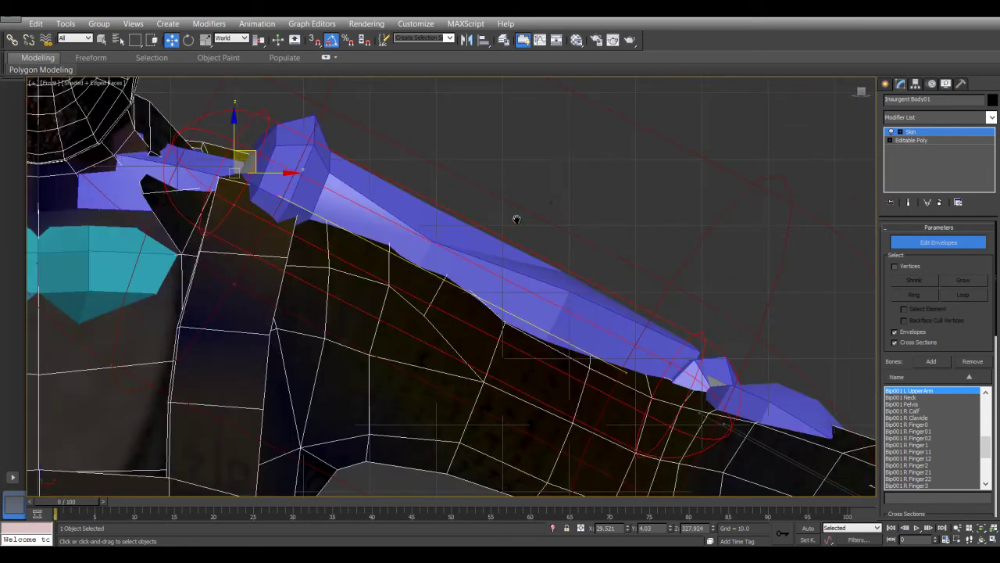
{"action": "scroll", "coordinate": [516, 218], "scroll_direction": "down", "scroll_amount": 4}
{"action": "scroll", "coordinate": [480, 141], "scroll_direction": "up", "scroll_amount": 4}
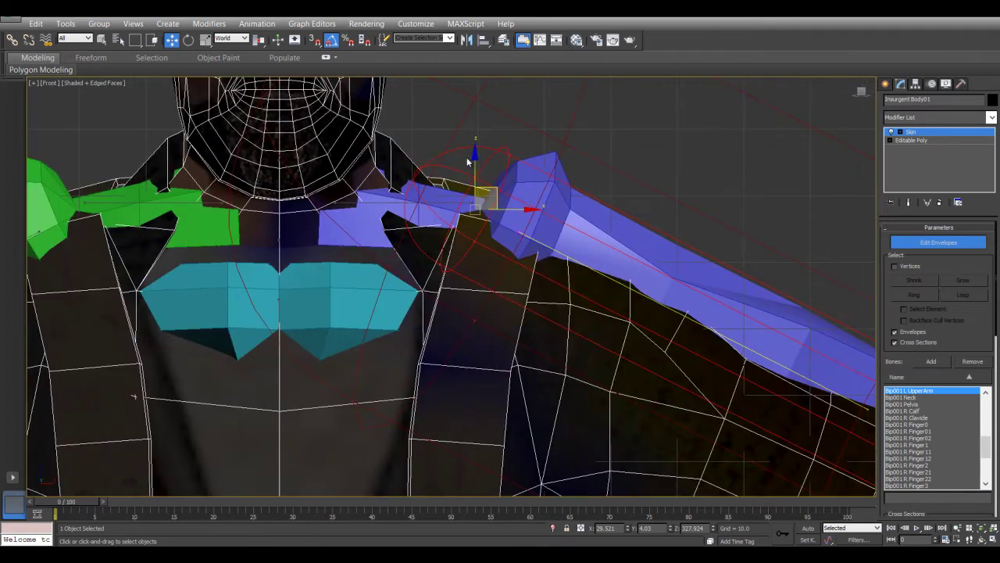
{"action": "left_click_drag", "start_coordinate": [474, 157], "coordinate": [483, 277]}
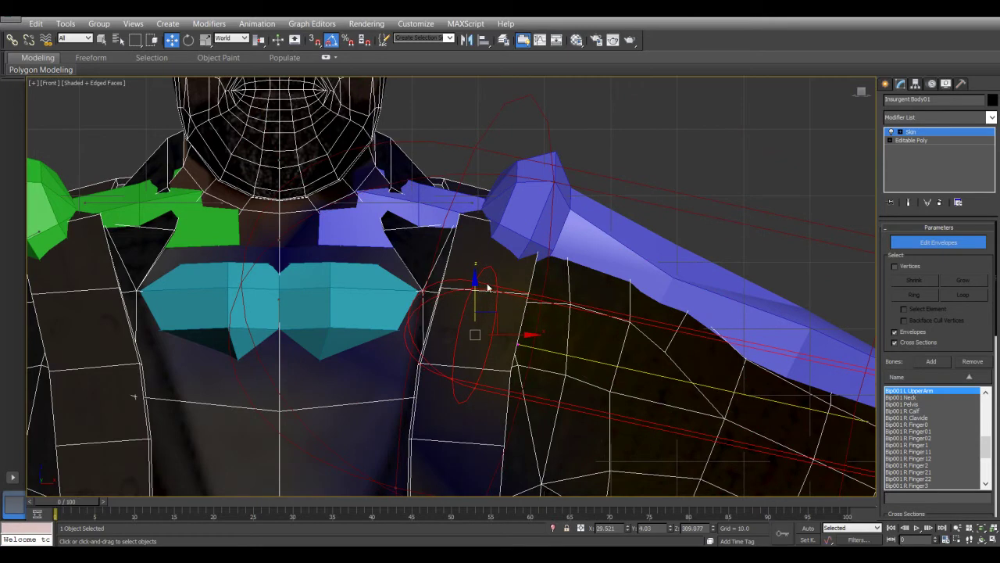
- Lower the elbow end of the left upper arm envelope so it runs through the middle of the arm mesh
{"action": "scroll", "coordinate": [482, 277], "scroll_direction": "down", "scroll_amount": 3}
{"action": "middle_click_drag", "start_coordinate": [587, 361], "coordinate": [488, 269]}
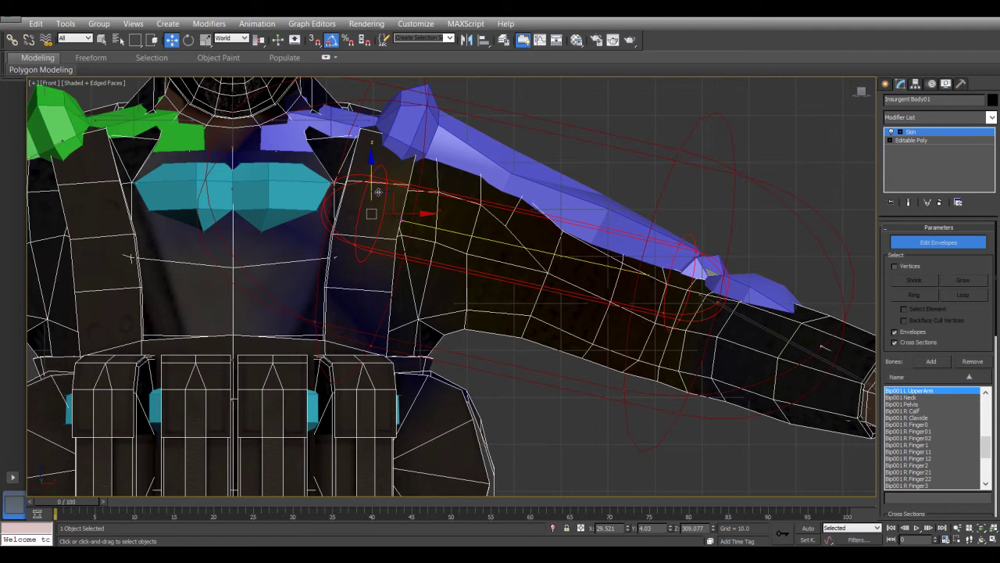
{"action": "left_click", "coordinate": [650, 281]}
{"action": "left_click_drag", "start_coordinate": [681, 233], "coordinate": [681, 265]}
{"action": "middle_click_drag", "start_coordinate": [336, 226], "coordinate": [510, 239]}
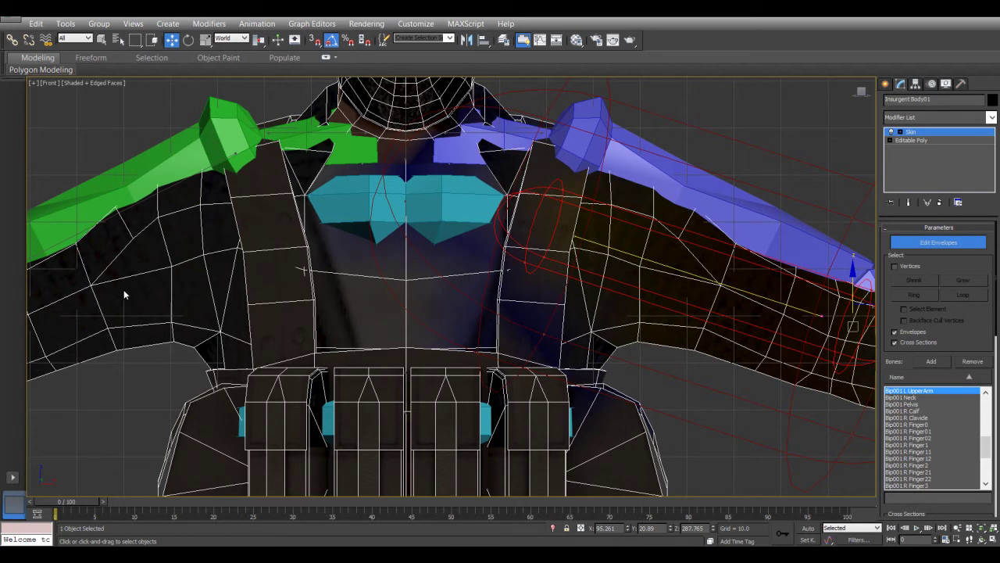
- Select the shoulder end of the right upper arm envelope for comparison with the left arm
{"action": "left_click", "coordinate": [82, 232]}
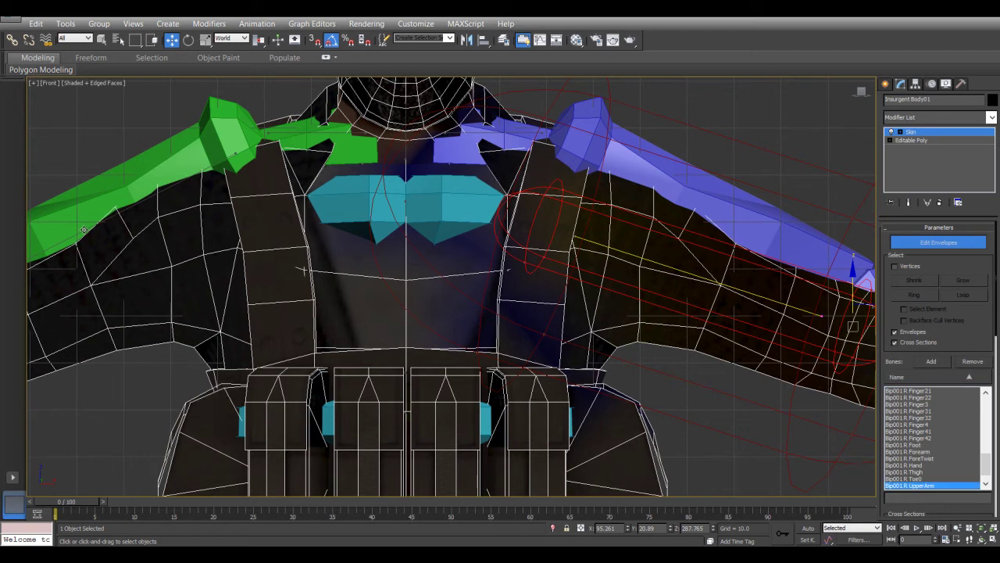
{"action": "left_click", "coordinate": [267, 138]}
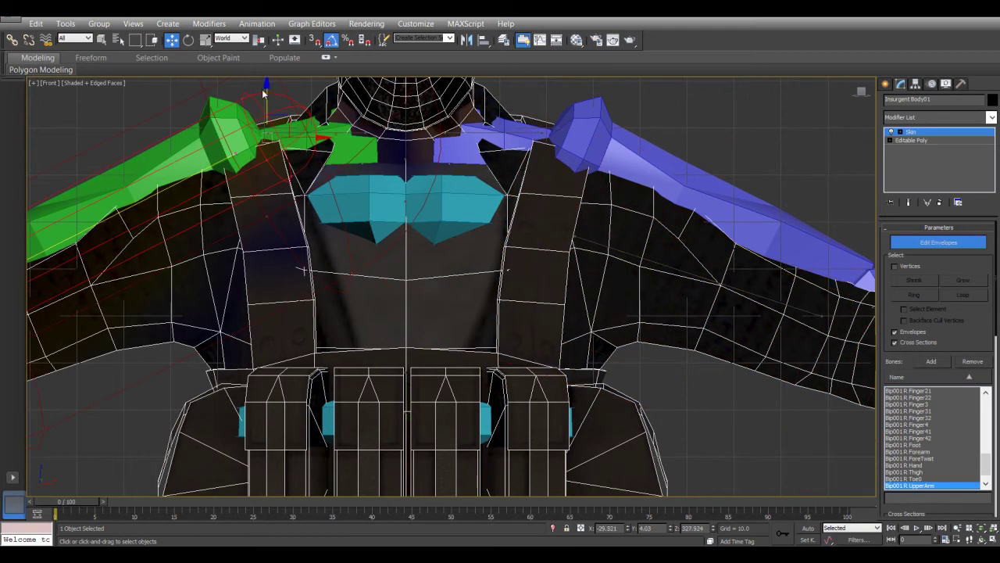
{"action": "scroll", "coordinate": [267, 149], "scroll_direction": "down", "scroll_amount": 3}
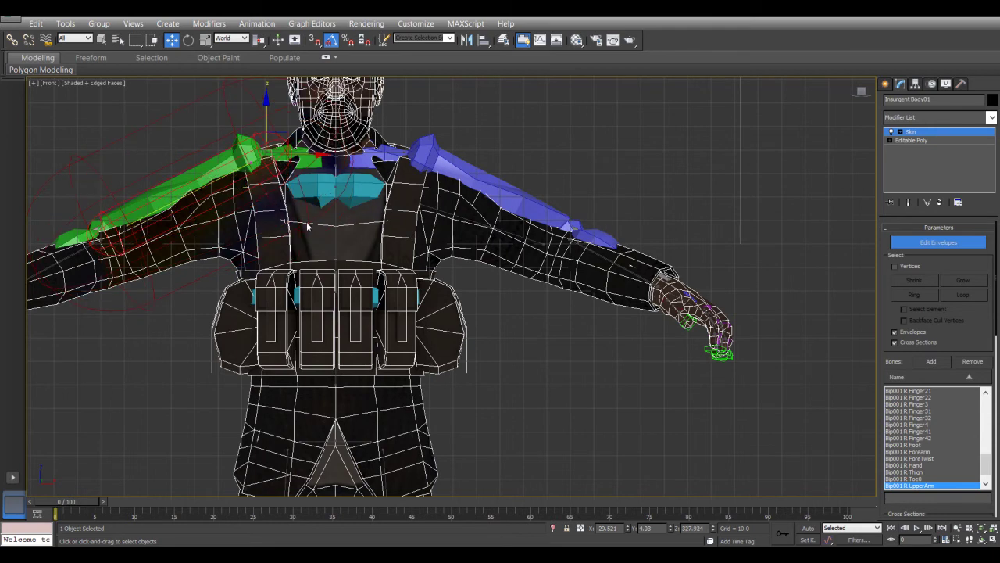
- Undo the shoulder and elbow end moves on the left upper arm envelope and return to the perspective view
{"action": "left_click", "coordinate": [387, 212]}
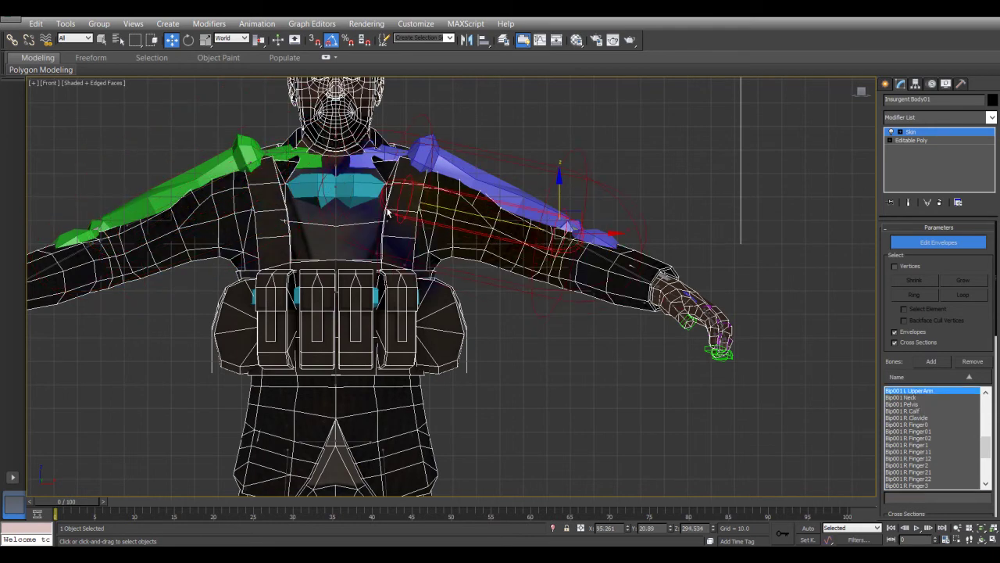
{"action": "left_click", "coordinate": [387, 212]}
{"action": "key", "text": "p"}
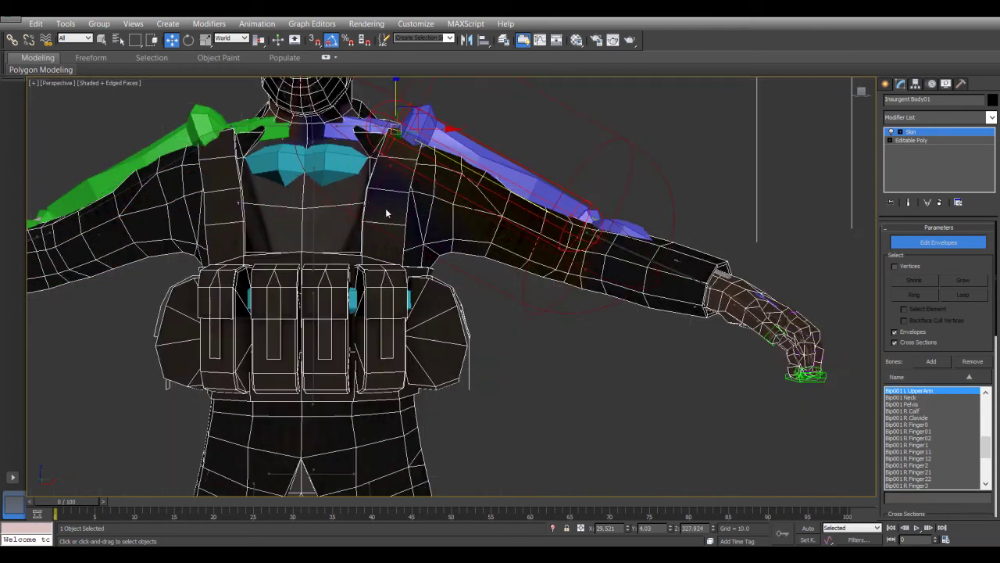
- Leave envelope editing, deselect the body mesh and look over the legs and torso
{"action": "key", "text": "z"}
{"action": "scroll", "coordinate": [502, 255], "scroll_direction": "down", "scroll_amount": 5}
{"action": "scroll", "coordinate": [503, 255], "scroll_direction": "down", "scroll_amount": 4}
{"action": "middle_click_drag", "start_coordinate": [442, 393], "coordinate": [408, 396], "text": "alt"}
{"action": "scroll", "coordinate": [440, 392], "scroll_direction": "up", "scroll_amount": 5}
{"action": "middle_click_drag", "start_coordinate": [434, 355], "coordinate": [426, 334]}
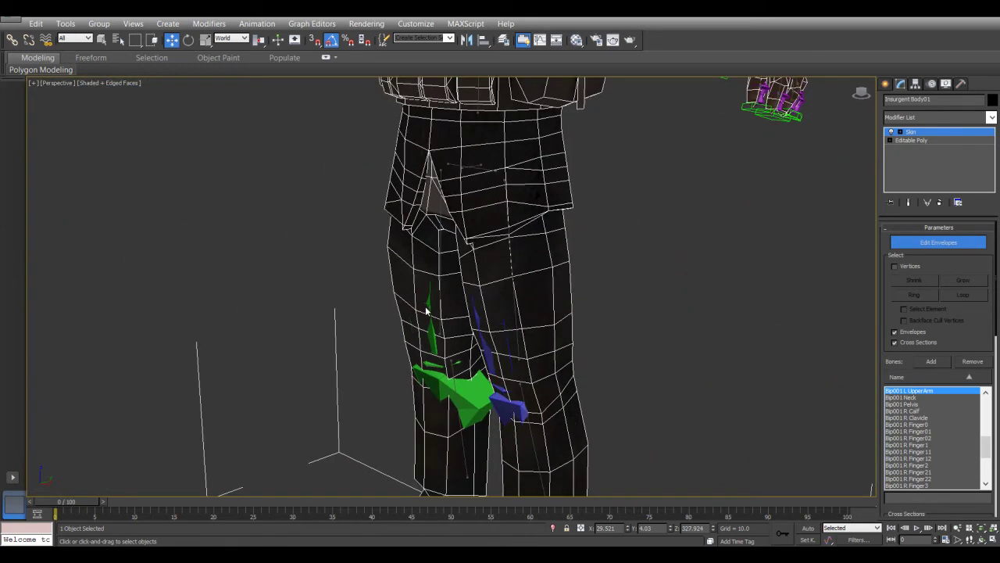
{"action": "left_click", "coordinate": [928, 134]}
{"action": "left_click", "coordinate": [776, 232]}
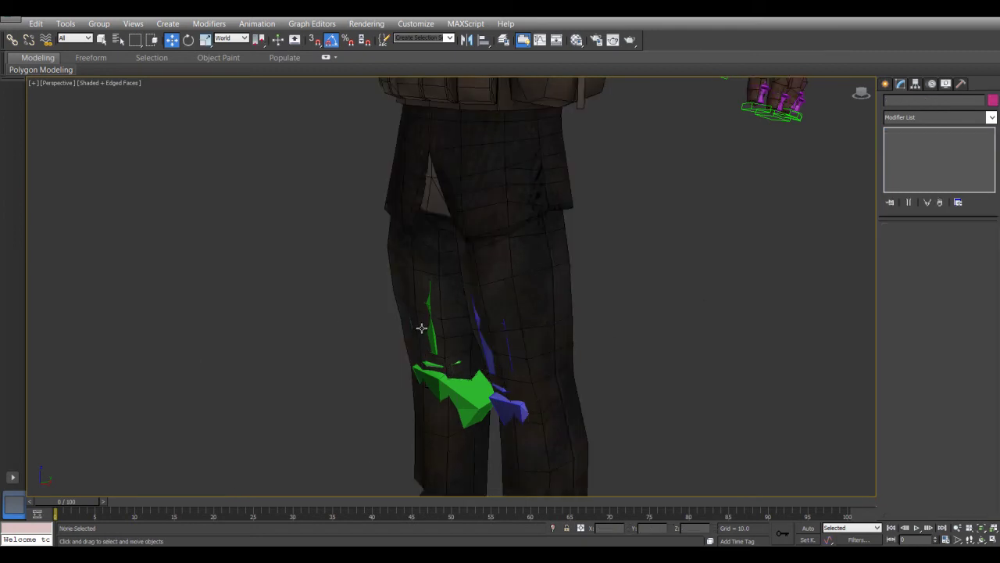
{"action": "middle_click_drag", "start_coordinate": [437, 313], "coordinate": [536, 395], "text": "alt"}
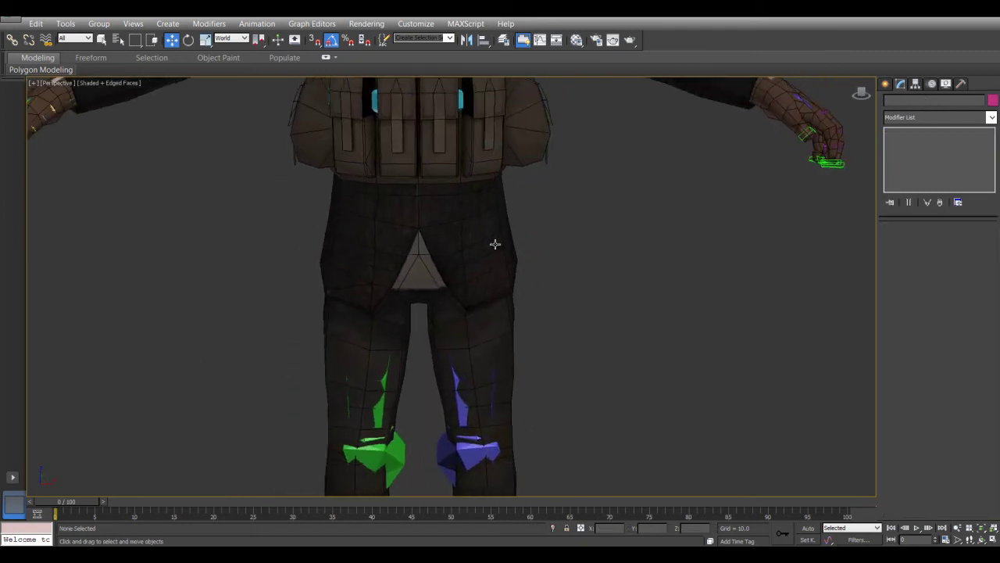
{"action": "middle_click_drag", "start_coordinate": [495, 264], "coordinate": [505, 357]}
{"action": "middle_click_drag", "start_coordinate": [474, 240], "coordinate": [479, 348]}
{"action": "middle_click_drag", "start_coordinate": [475, 298], "coordinate": [478, 288]}
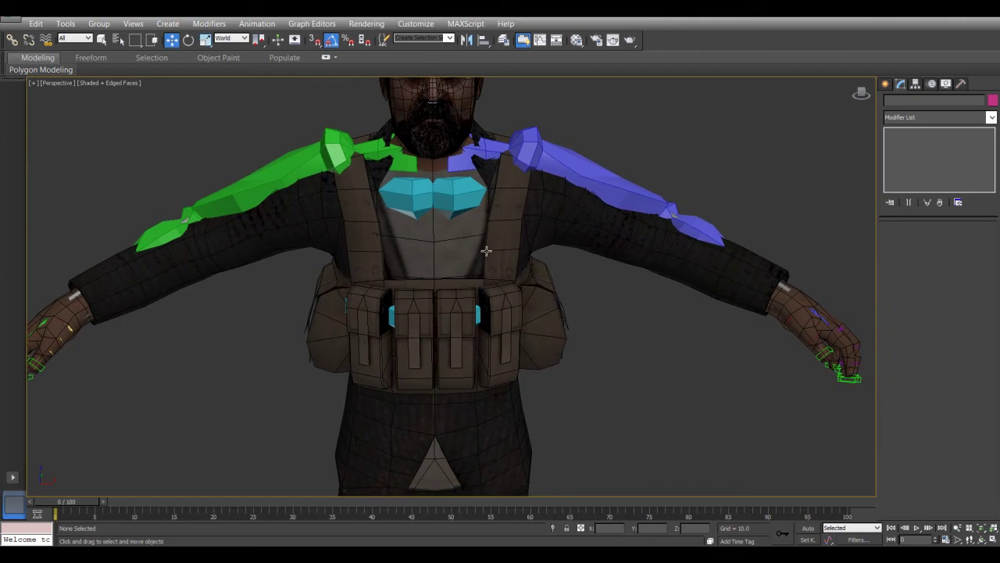
- Reselect the body mesh, re-enter Skin envelope editing and select the Spine1 bone's envelope in the chest
{"action": "left_click", "coordinate": [450, 226]}
{"action": "middle_click_drag", "start_coordinate": [449, 244], "coordinate": [454, 236]}
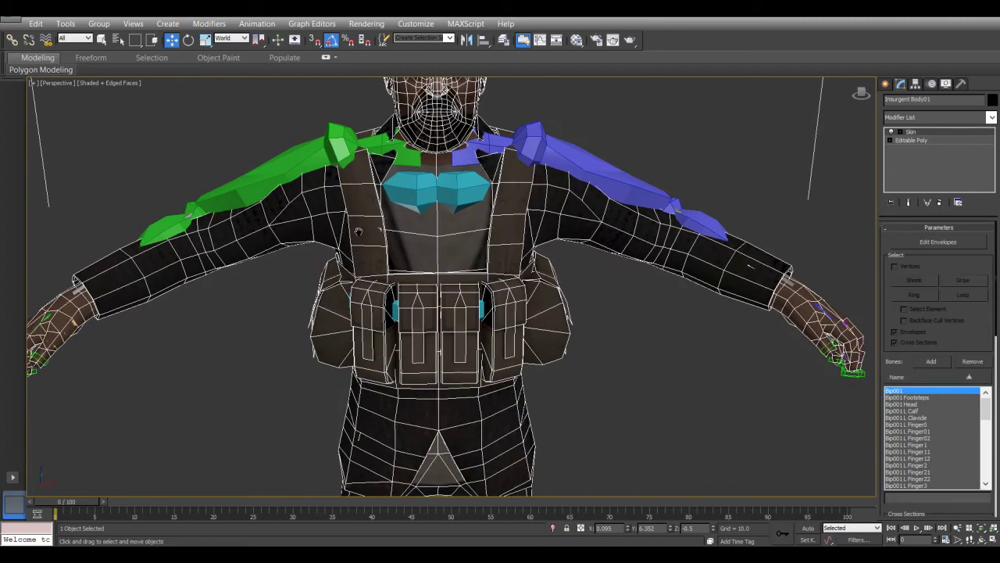
{"action": "middle_click_drag", "start_coordinate": [357, 250], "coordinate": [360, 200]}
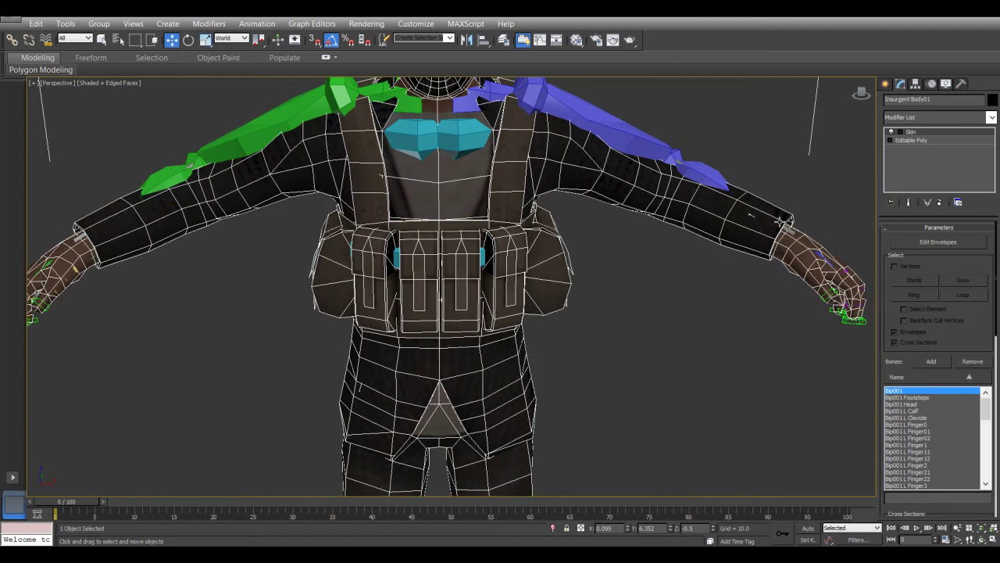
{"action": "left_click", "coordinate": [900, 133]}
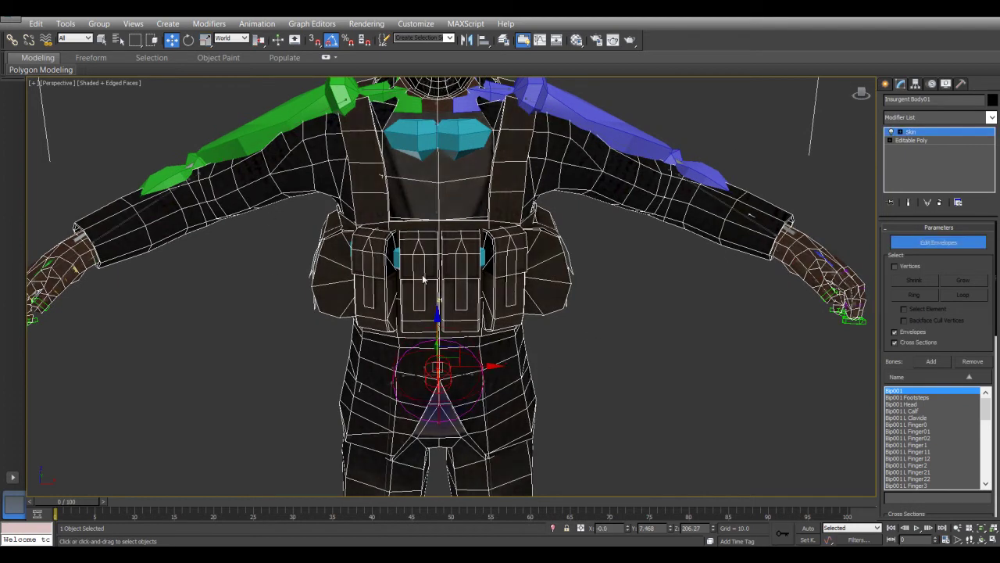
{"action": "left_click", "coordinate": [434, 189]}
- Narrow the lower outer ring of the Spine1 envelope to about the torso width, clear of the arms
{"action": "mouse_move", "coordinate": [443, 215]}
{"action": "middle_mouse_down", "text": "alt"}
{"action": "mouse_move", "coordinate": [457, 212]}
{"action": "mouse_move", "coordinate": [444, 205]}
{"action": "mouse_move", "coordinate": [456, 211]}
{"action": "middle_mouse_up", "text": "alt"}
{"action": "left_click", "coordinate": [623, 220]}
{"action": "middle_click_drag", "start_coordinate": [590, 229], "coordinate": [596, 253], "text": "alt"}
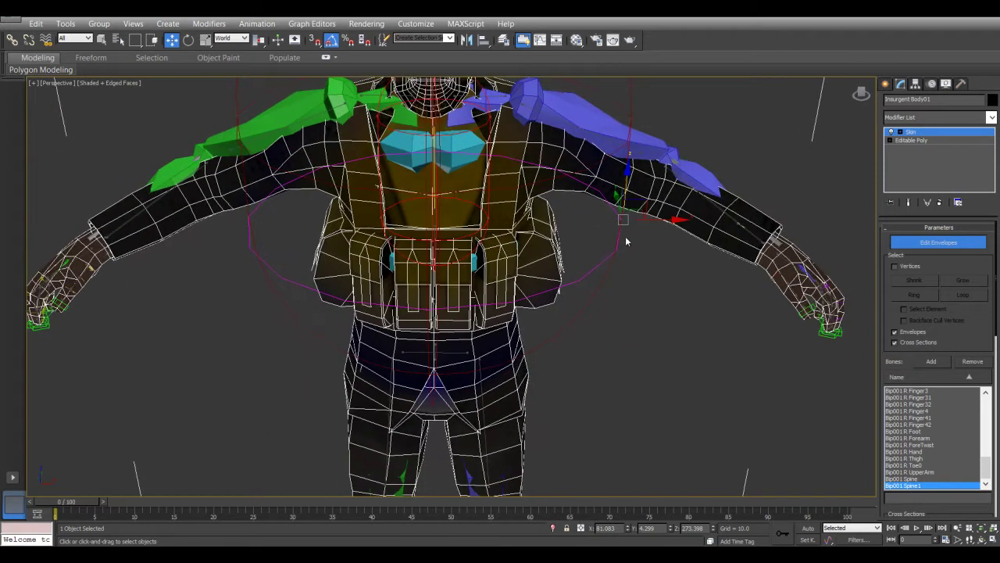
{"action": "left_click_drag", "start_coordinate": [662, 228], "coordinate": [577, 229]}
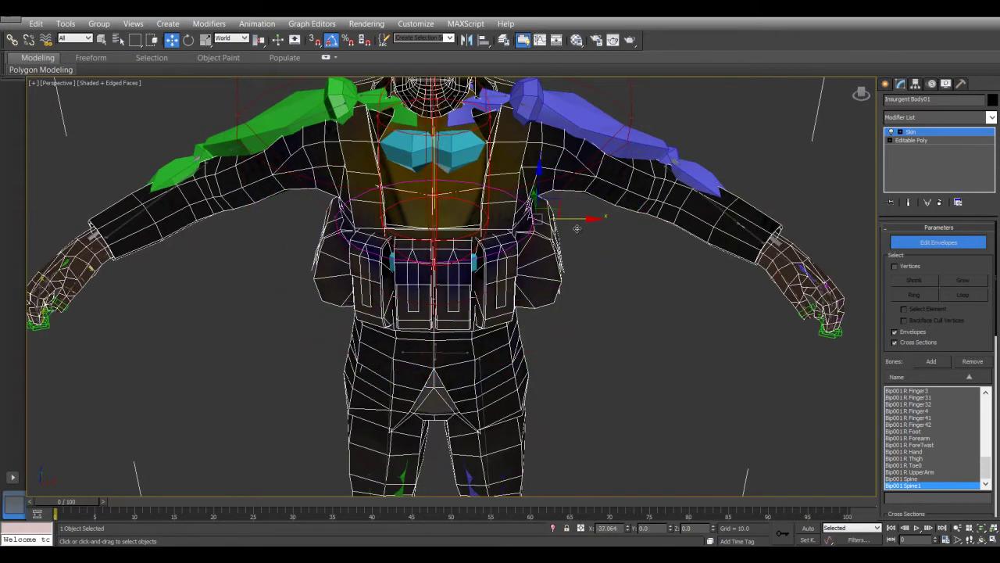
{"action": "middle_click_drag", "start_coordinate": [576, 228], "coordinate": [501, 188], "text": "alt"}
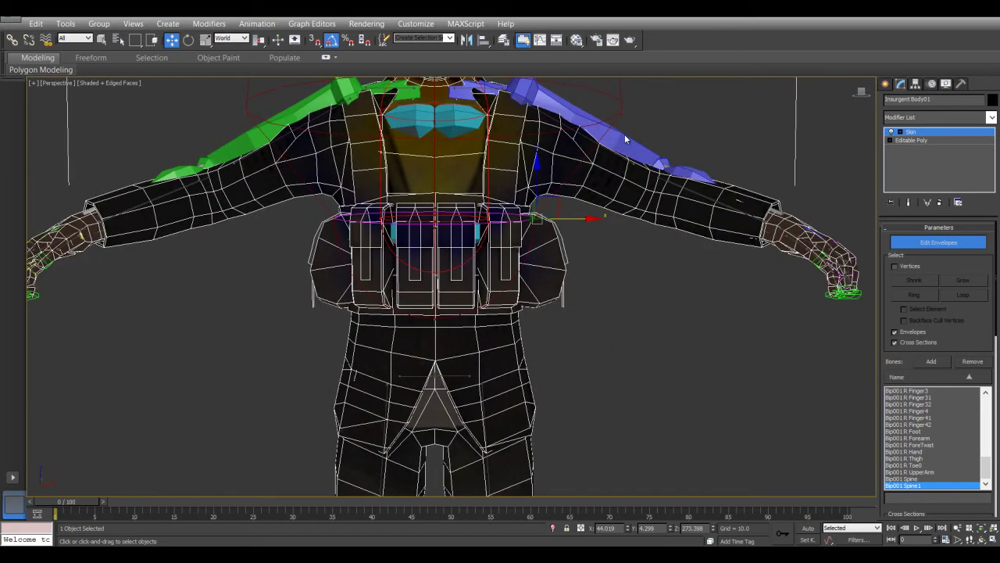
- Narrow the upper outer ring of the Spine1 envelope to about shoulder width and fine-tune it in the front view
{"action": "left_click", "coordinate": [621, 114]}
{"action": "left_click_drag", "start_coordinate": [664, 114], "coordinate": [528, 139]}
{"action": "key", "text": "f"}
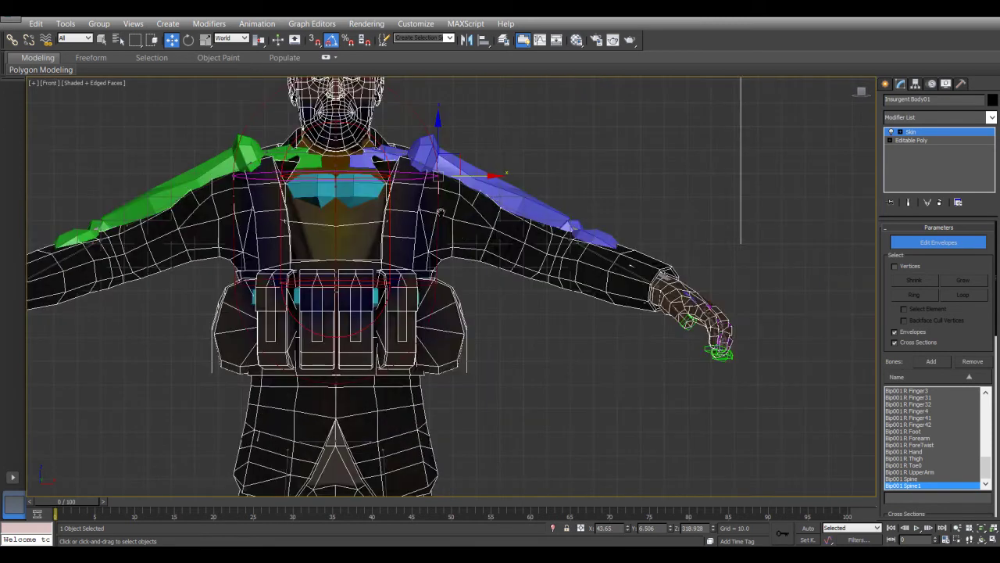
{"action": "scroll", "coordinate": [425, 263], "scroll_direction": "up", "scroll_amount": 6}
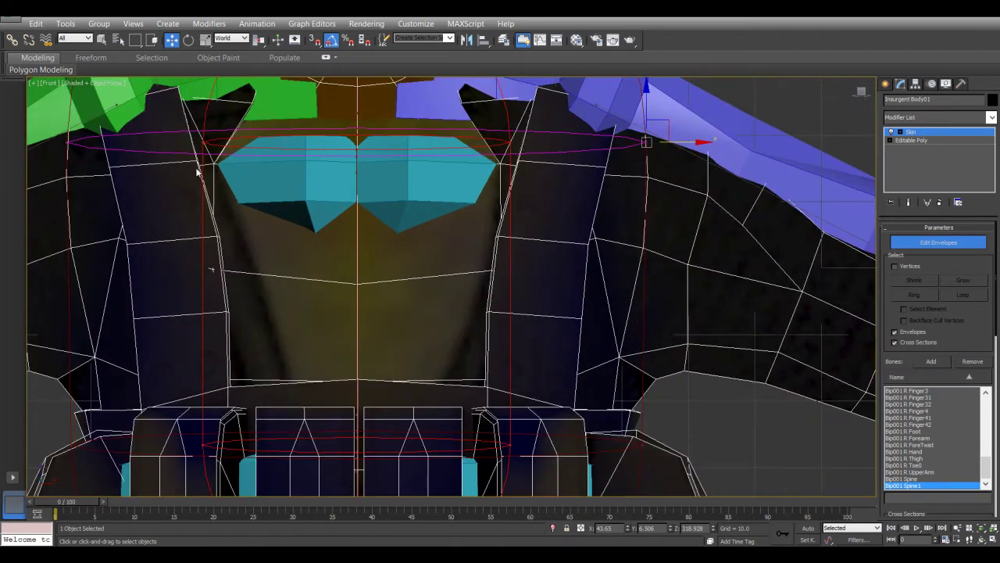
{"action": "scroll", "coordinate": [201, 162], "scroll_direction": "down", "scroll_amount": 6}
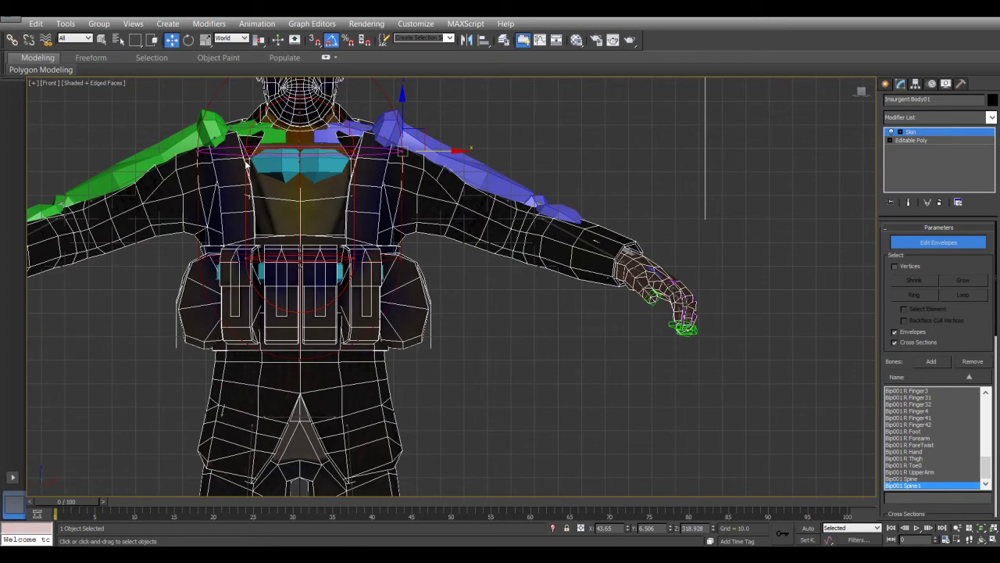
{"action": "mouse_move", "coordinate": [247, 156]}
{"action": "left_mouse_down"}
{"action": "mouse_move", "coordinate": [233, 157]}
{"action": "mouse_move", "coordinate": [244, 159]}
{"action": "left_mouse_up"}
- Widen the upper and lower inner rings of the Spine1 envelope to cover the vest, and fine-tune the lower outer ring
{"action": "scroll", "coordinate": [235, 161], "scroll_direction": "up", "scroll_amount": 5}
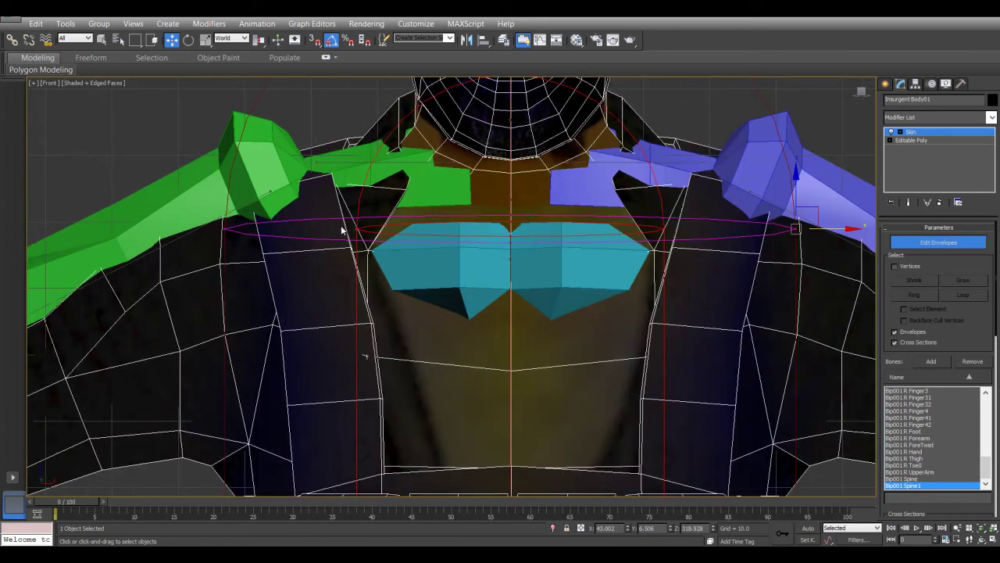
{"action": "left_click_drag", "start_coordinate": [353, 231], "coordinate": [300, 220]}
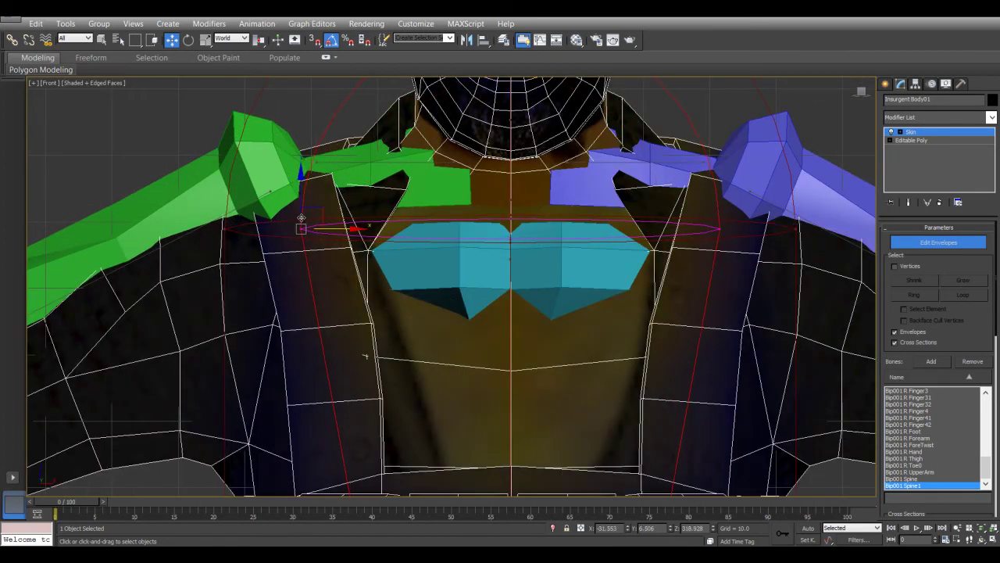
{"action": "scroll", "coordinate": [305, 234], "scroll_direction": "down", "scroll_amount": 6}
{"action": "scroll", "coordinate": [326, 312], "scroll_direction": "up", "scroll_amount": 5}
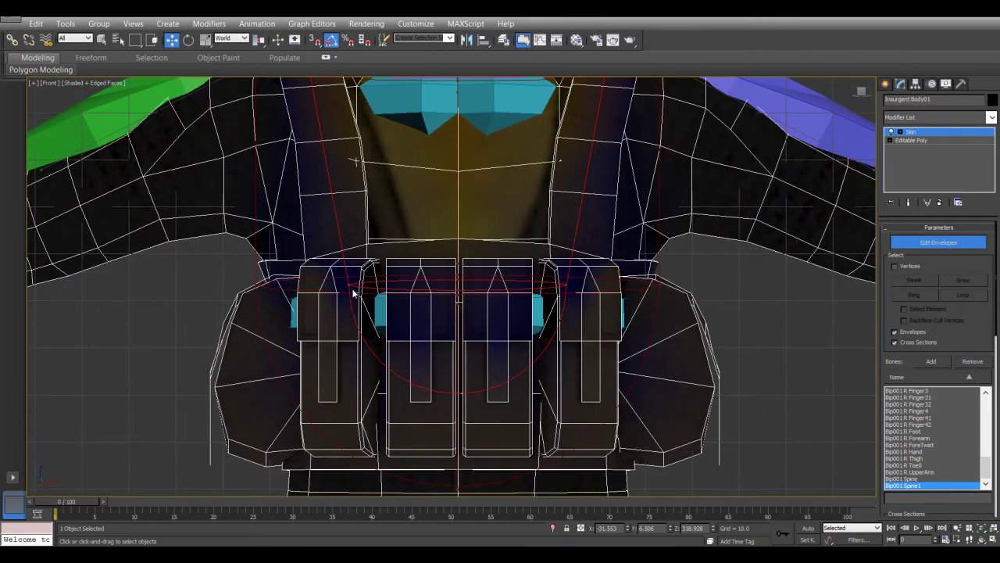
{"action": "left_click_drag", "start_coordinate": [346, 284], "coordinate": [298, 287]}
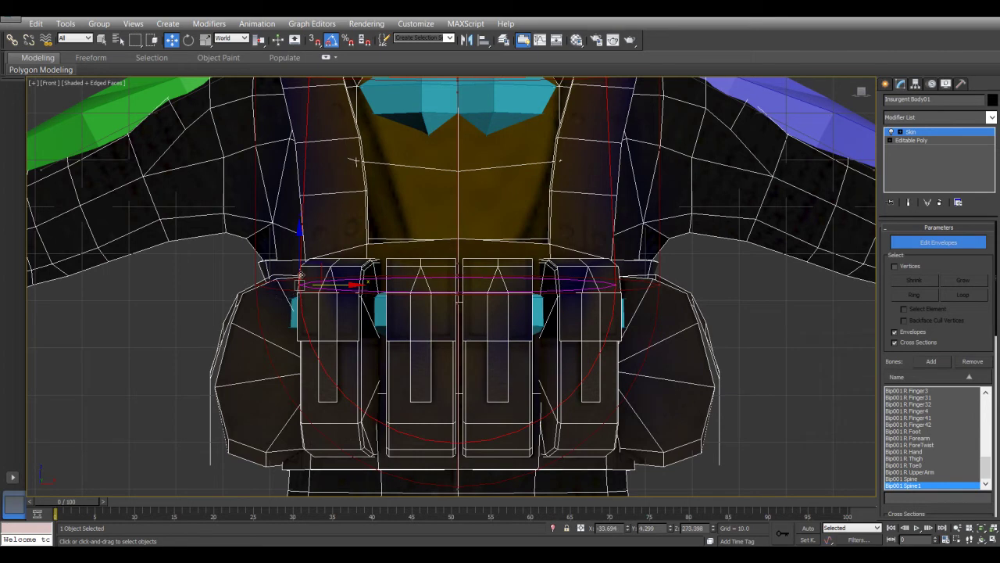
{"action": "left_click_drag", "start_coordinate": [256, 286], "coordinate": [256, 285]}
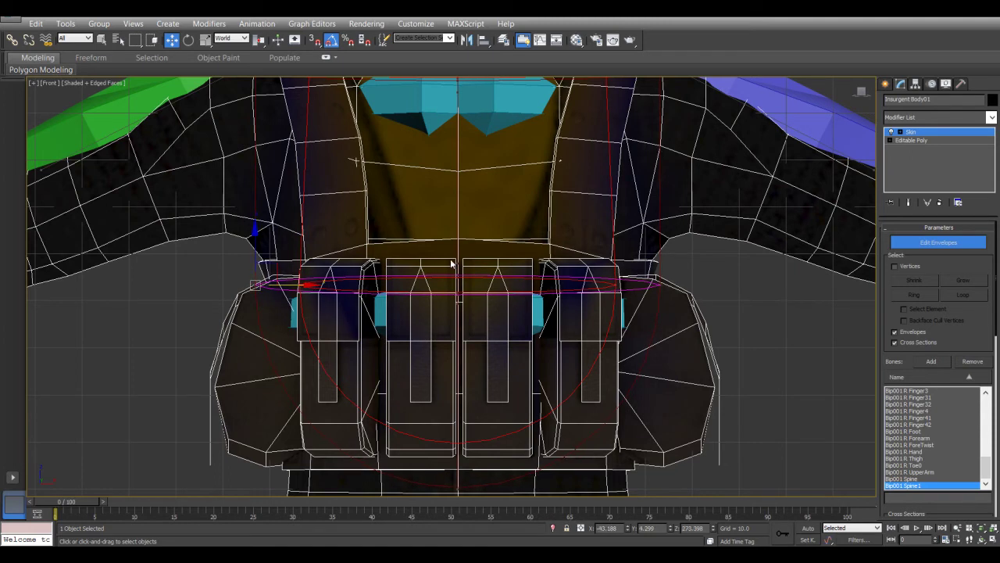
{"action": "scroll", "coordinate": [434, 246], "scroll_direction": "down", "scroll_amount": 4}
{"action": "middle_click_drag", "start_coordinate": [430, 218], "coordinate": [477, 271]}
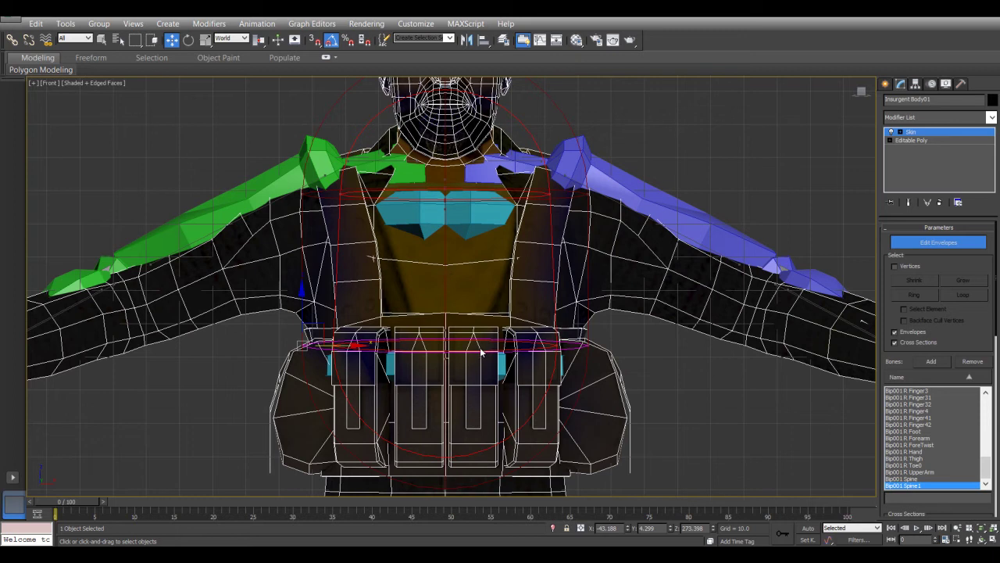
{"action": "scroll", "coordinate": [474, 352], "scroll_direction": "down", "scroll_amount": 5}
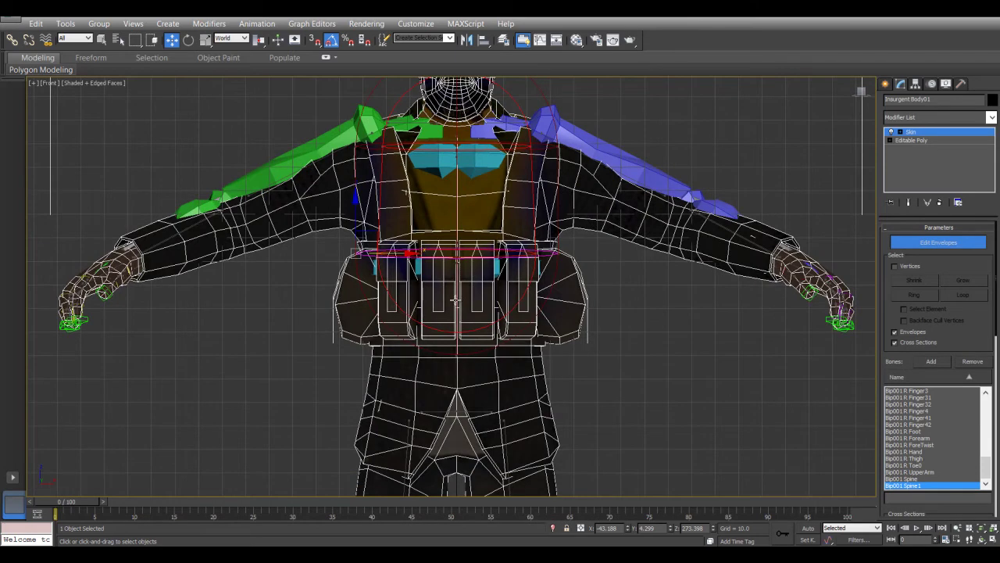
- Select the Spine bone's envelope and narrow its upper and lower outer rings to about the torso and hip width
{"action": "left_click", "coordinate": [455, 300]}
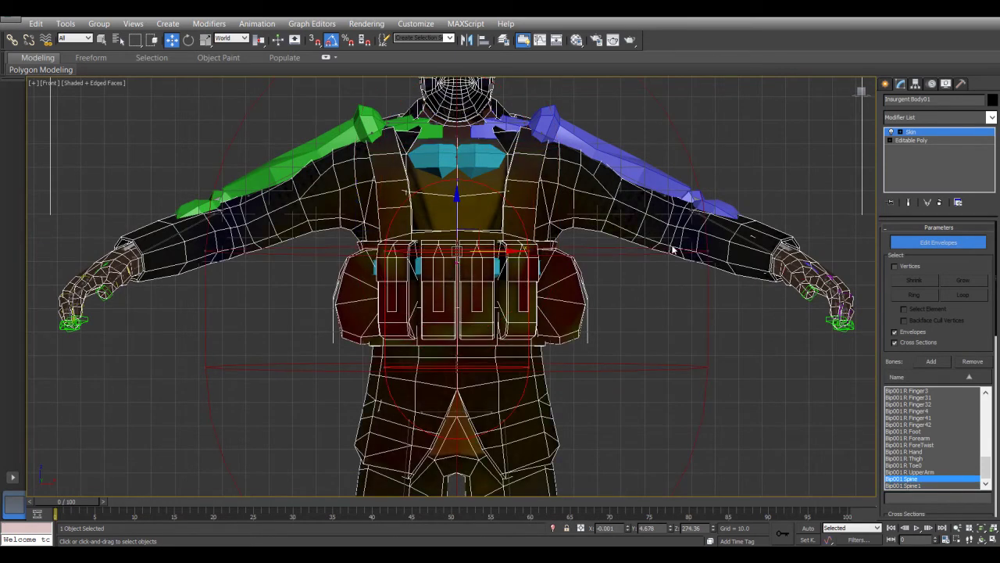
{"action": "left_click_drag", "start_coordinate": [671, 252], "coordinate": [541, 247]}
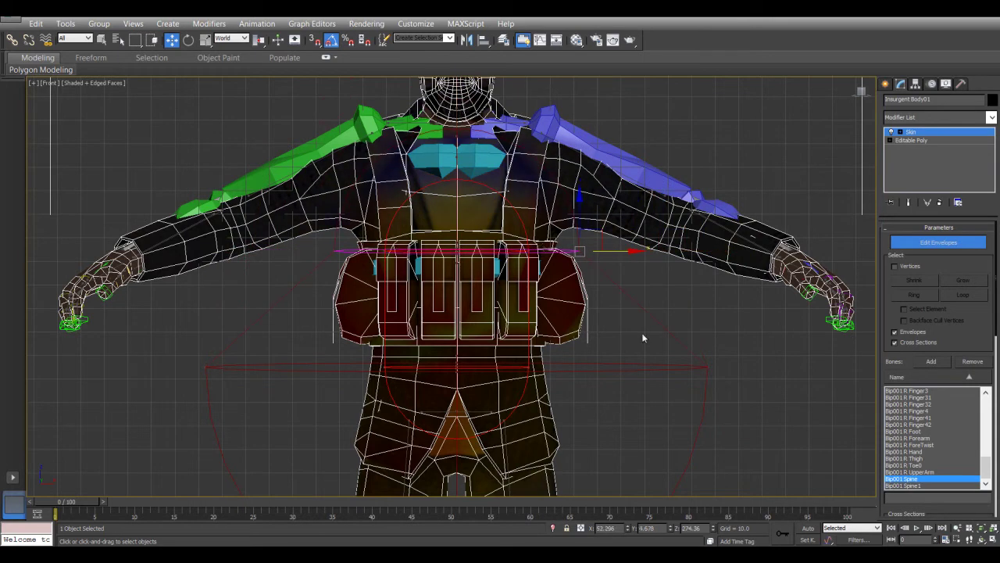
{"action": "left_click_drag", "start_coordinate": [704, 367], "coordinate": [549, 371]}
{"action": "scroll", "coordinate": [549, 370], "scroll_direction": "up", "scroll_amount": 3}
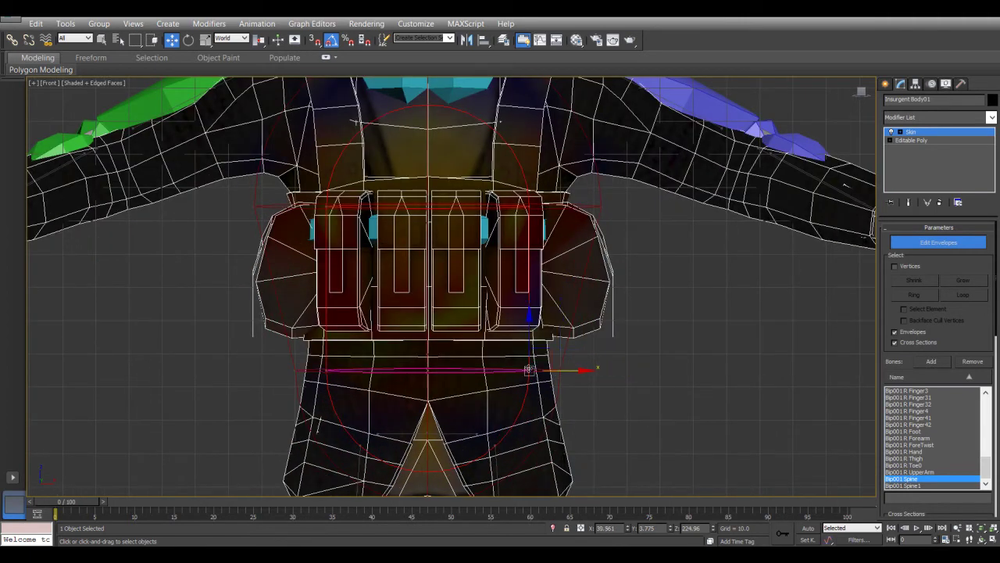
{"action": "middle_click_drag", "start_coordinate": [378, 287], "coordinate": [395, 309]}
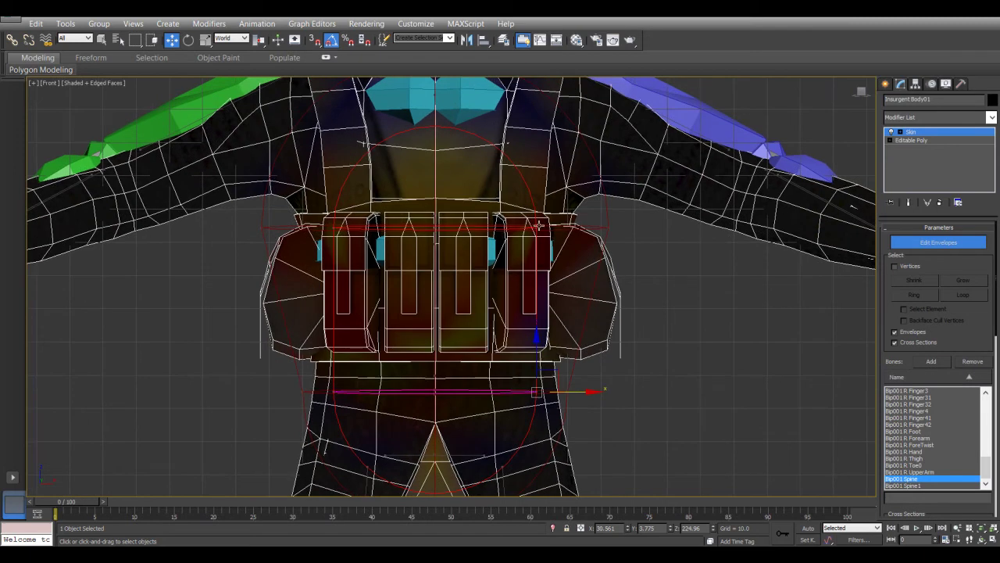
{"action": "left_click", "coordinate": [598, 227]}
{"action": "left_click_drag", "start_coordinate": [598, 227], "coordinate": [588, 227]}
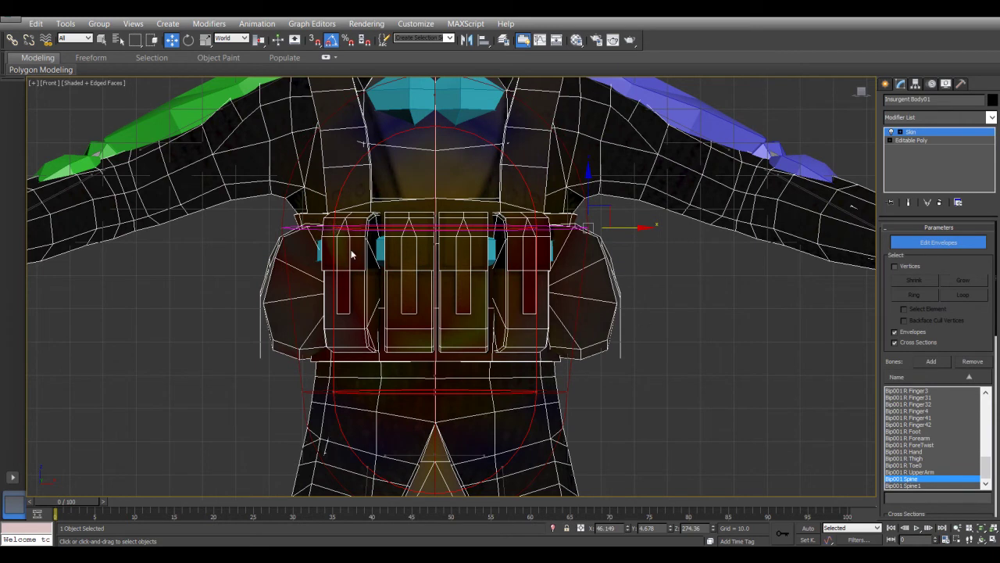
- Widen the inner cross-section at the upper end of the Bip001 Spine envelope around the waist pouches
{"action": "left_click_drag", "start_coordinate": [332, 227], "coordinate": [314, 228]}
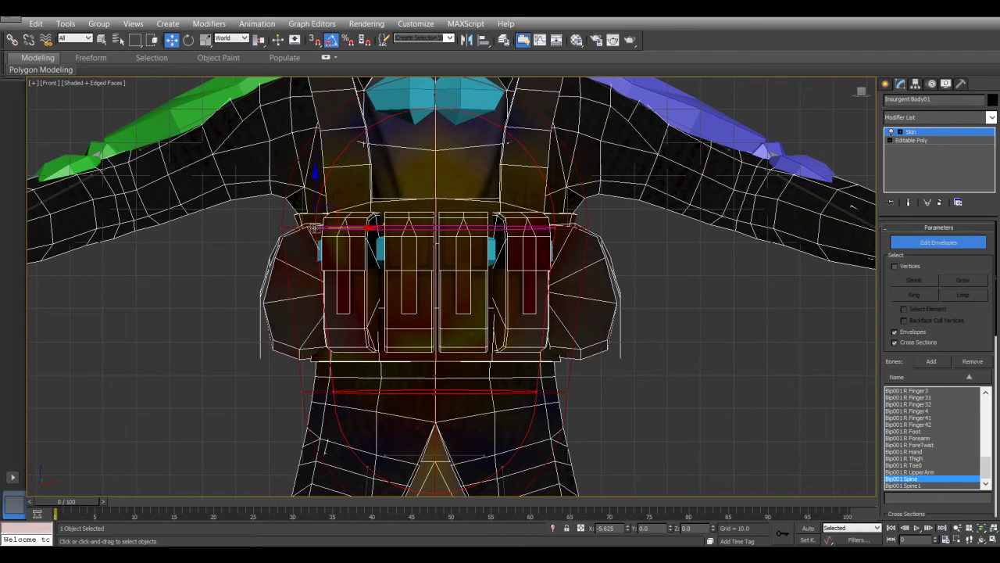
{"action": "scroll", "coordinate": [347, 230], "scroll_direction": "down", "scroll_amount": 2}
{"action": "middle_click_drag", "start_coordinate": [379, 314], "coordinate": [397, 233]}
{"action": "middle_click_drag", "start_coordinate": [333, 271], "coordinate": [365, 363]}
{"action": "middle_click_drag", "start_coordinate": [348, 218], "coordinate": [339, 263]}
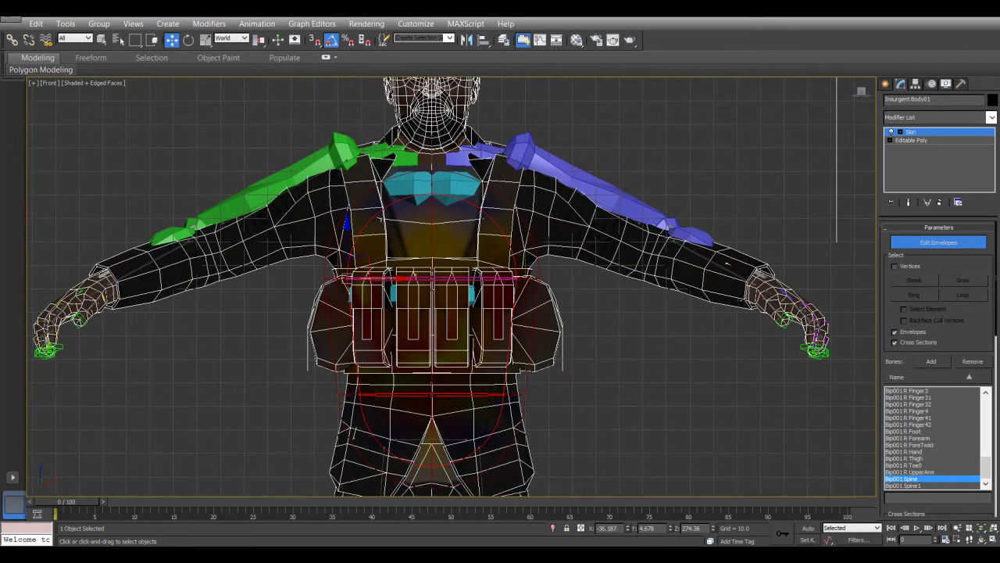
- Select the envelope of the Bip001 Head bone in the left view
{"action": "middle_click_drag", "start_coordinate": [477, 148], "coordinate": [469, 230]}
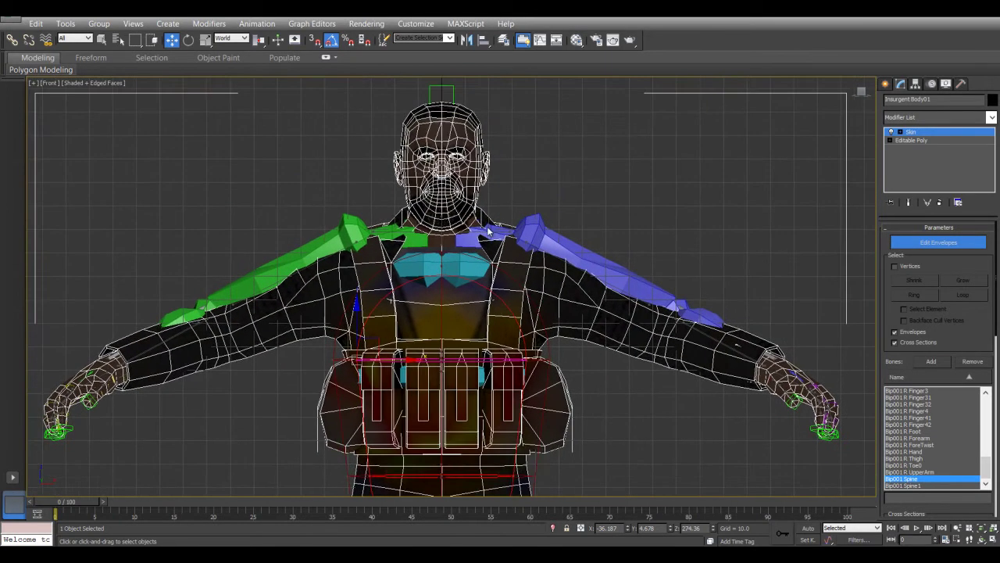
{"action": "key", "text": "l"}
{"action": "middle_click_drag", "start_coordinate": [368, 207], "coordinate": [368, 410]}
{"action": "key", "text": "z"}
{"action": "scroll", "coordinate": [372, 342], "scroll_direction": "down", "scroll_amount": 2}
{"action": "scroll", "coordinate": [372, 342], "scroll_direction": "down", "scroll_amount": 1}
{"action": "middle_click_drag", "start_coordinate": [386, 268], "coordinate": [374, 382]}
{"action": "scroll", "coordinate": [386, 280], "scroll_direction": "up", "scroll_amount": 5}
{"action": "middle_click_drag", "start_coordinate": [426, 231], "coordinate": [403, 311]}
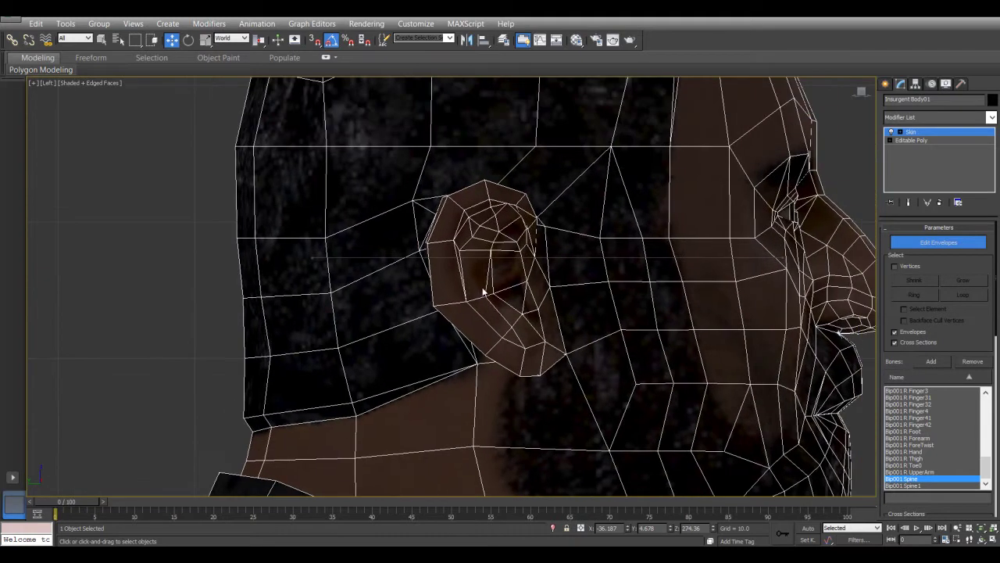
{"action": "left_click", "coordinate": [562, 257]}
{"action": "middle_click_drag", "start_coordinate": [517, 305], "coordinate": [399, 256]}
{"action": "scroll", "coordinate": [400, 255], "scroll_direction": "down", "scroll_amount": 3}
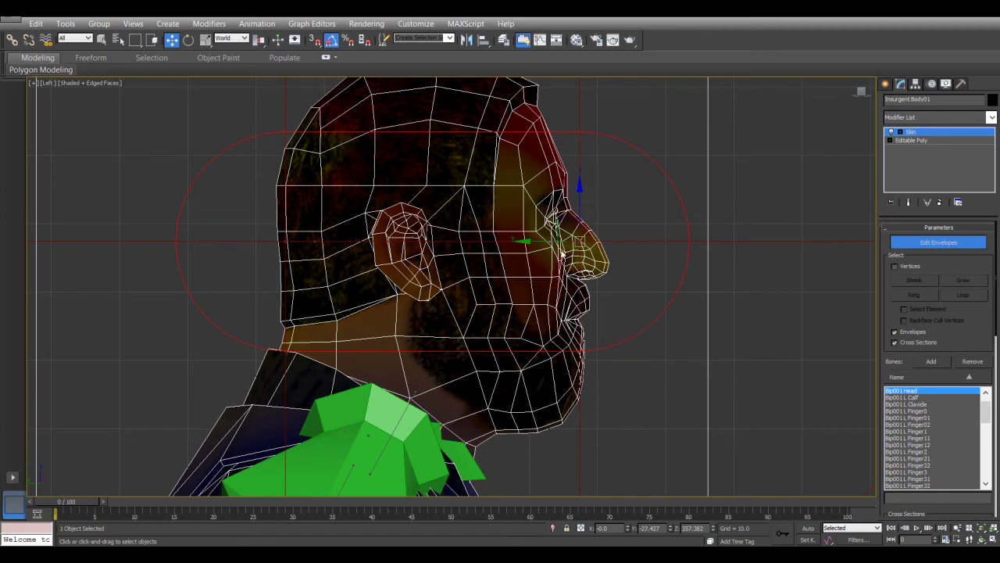
{"action": "middle_click_drag", "start_coordinate": [351, 232], "coordinate": [354, 254]}
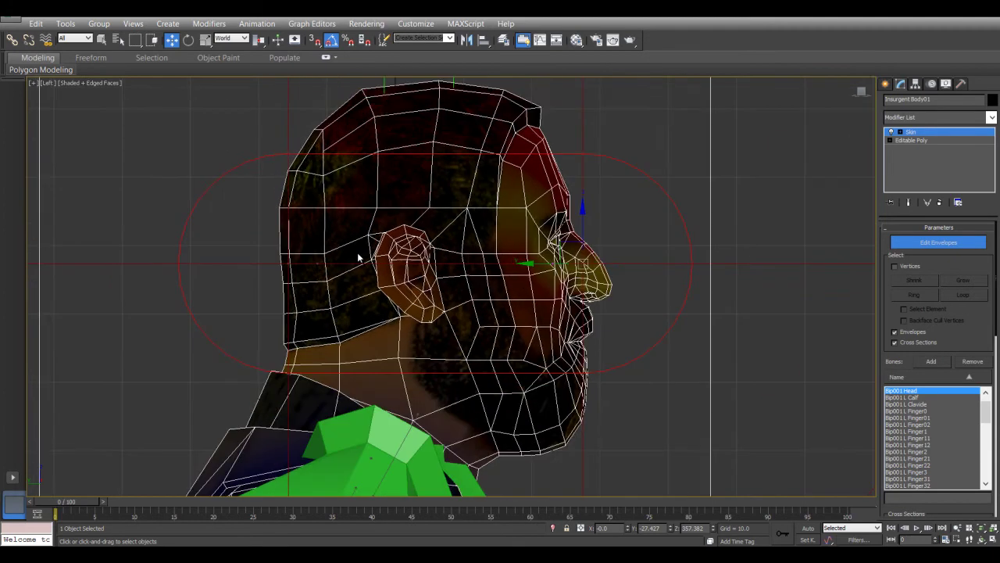
- Move the rear end of the head envelope up and forward into the upper skull, to about Y -2, Z 371
{"action": "left_click", "coordinate": [289, 263]}
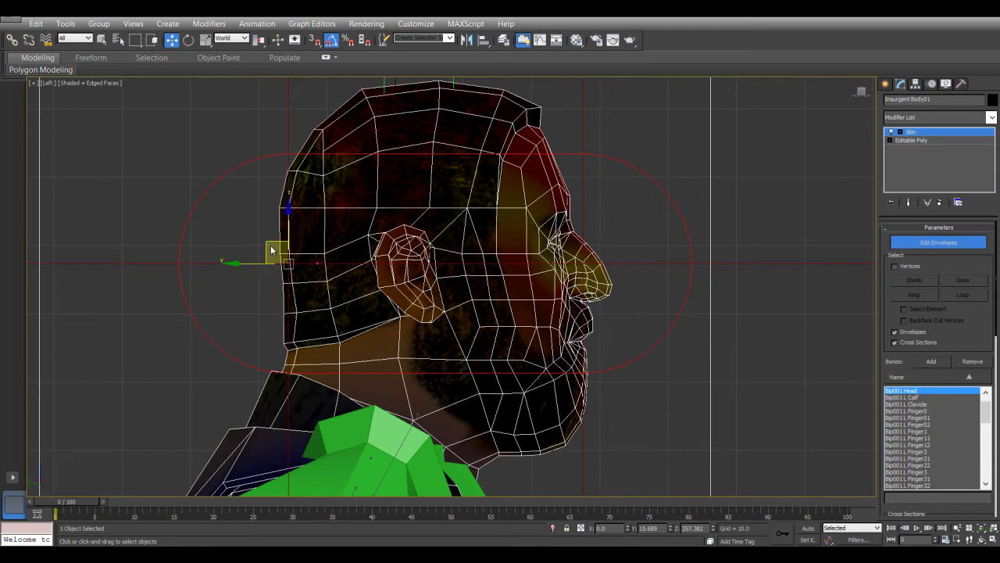
{"action": "left_click_drag", "start_coordinate": [273, 245], "coordinate": [364, 127]}
{"action": "middle_click_drag", "start_coordinate": [364, 128], "coordinate": [366, 170]}
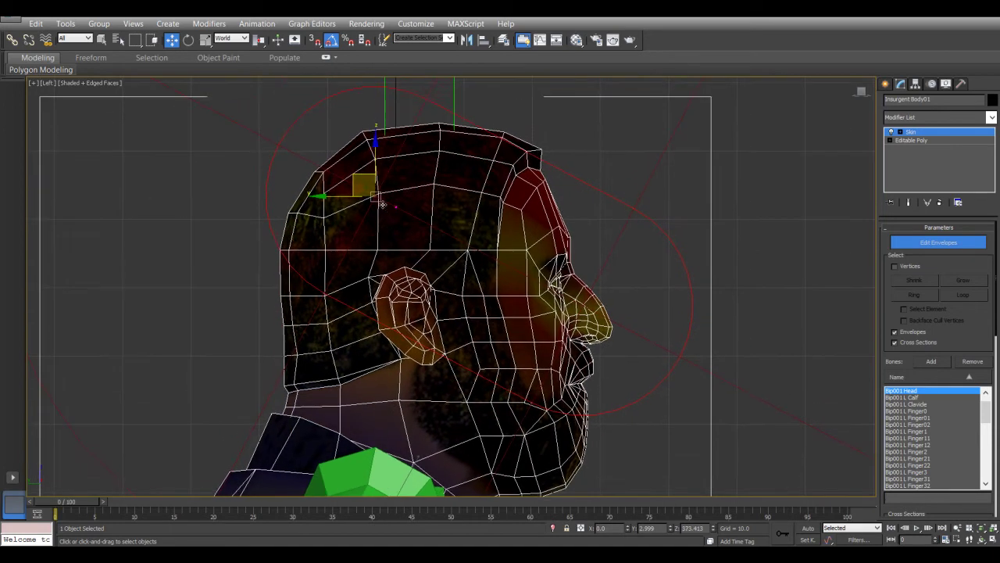
{"action": "left_click_drag", "start_coordinate": [357, 174], "coordinate": [393, 193]}
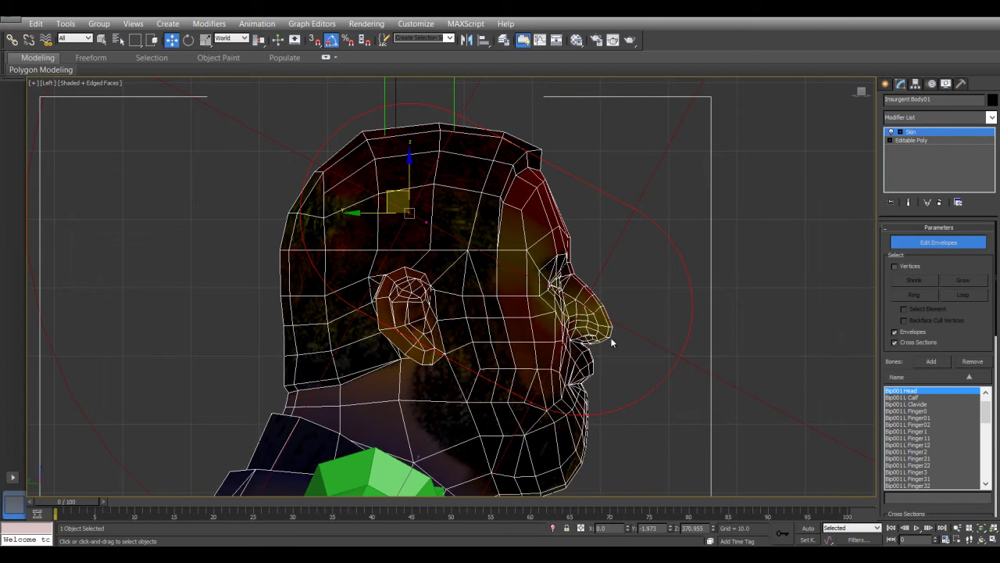
- Move the front end of the head envelope down and back from the nose to the jaw, at about Z 346
{"action": "left_click", "coordinate": [561, 286]}
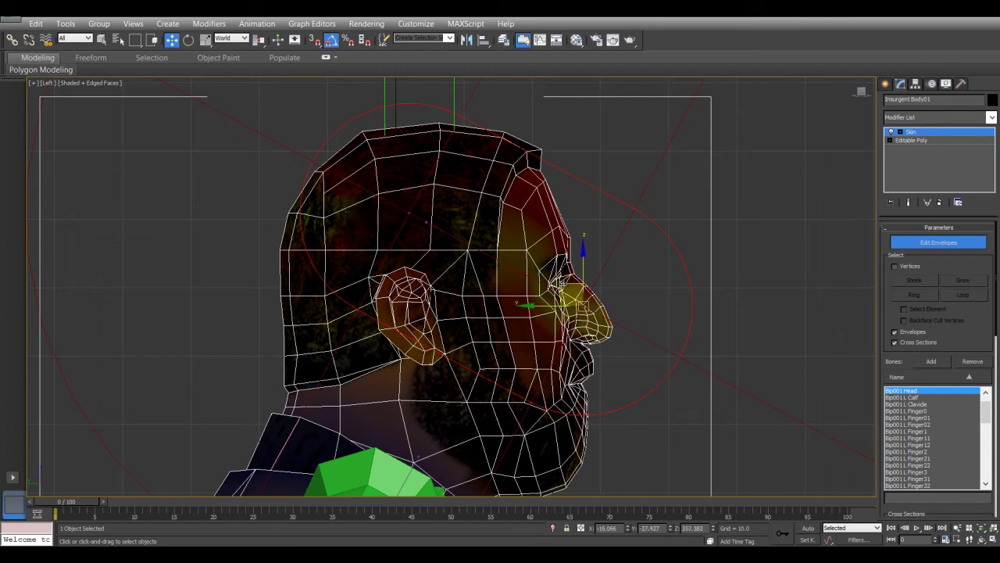
{"action": "left_click_drag", "start_coordinate": [564, 285], "coordinate": [563, 309]}
{"action": "scroll", "coordinate": [569, 301], "scroll_direction": "up", "scroll_amount": 5}
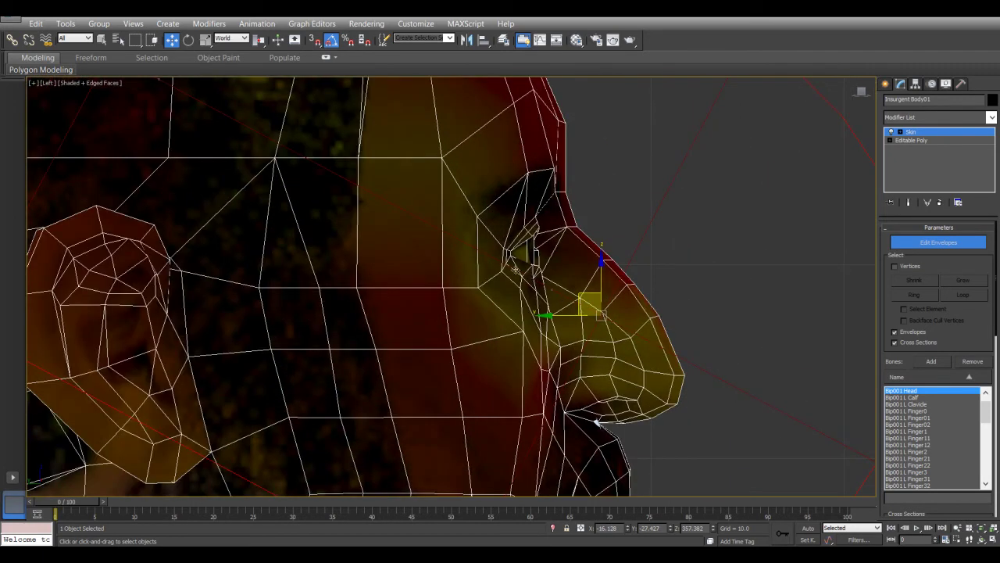
{"action": "scroll", "coordinate": [528, 277], "scroll_direction": "down", "scroll_amount": 3}
{"action": "left_click_drag", "start_coordinate": [541, 275], "coordinate": [484, 383]}
{"action": "middle_click_drag", "start_coordinate": [484, 383], "coordinate": [499, 247]}
{"action": "scroll", "coordinate": [498, 247], "scroll_direction": "down", "scroll_amount": 2}
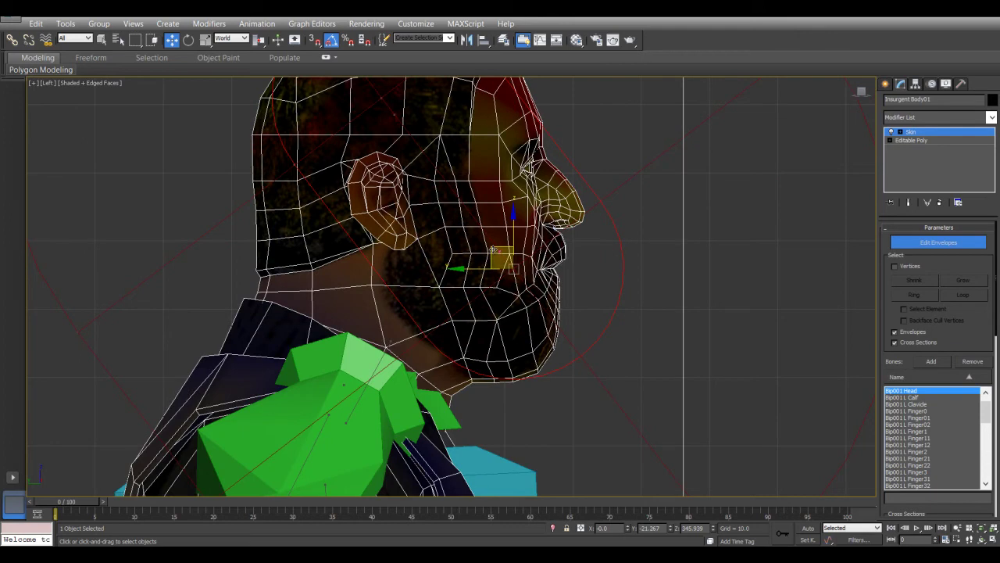
- Reduce the inner radius at the jaw end of the head envelope and lower that end to about Z 342
{"action": "scroll", "coordinate": [464, 233], "scroll_direction": "down", "scroll_amount": 2}
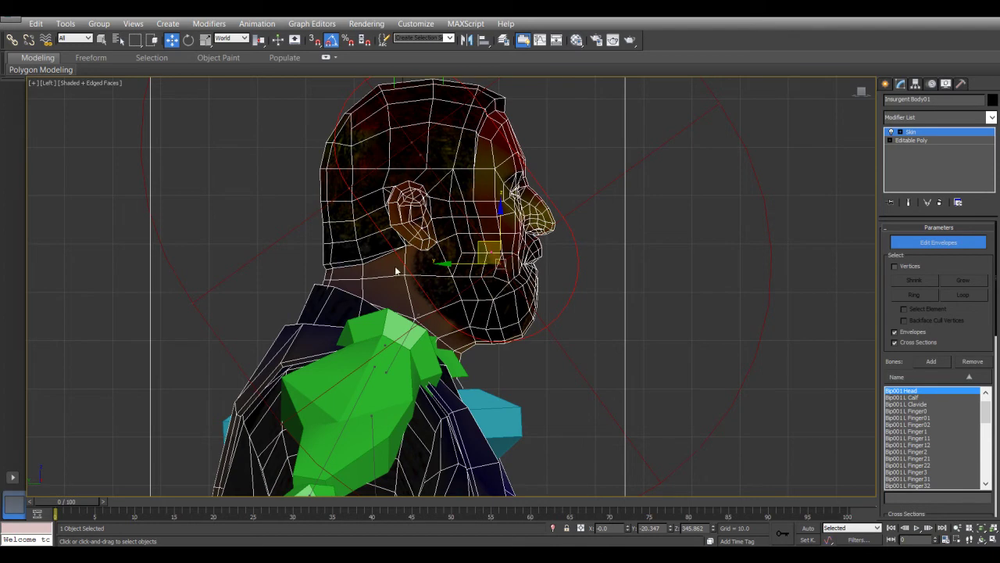
{"action": "middle_click_drag", "start_coordinate": [396, 270], "coordinate": [403, 299]}
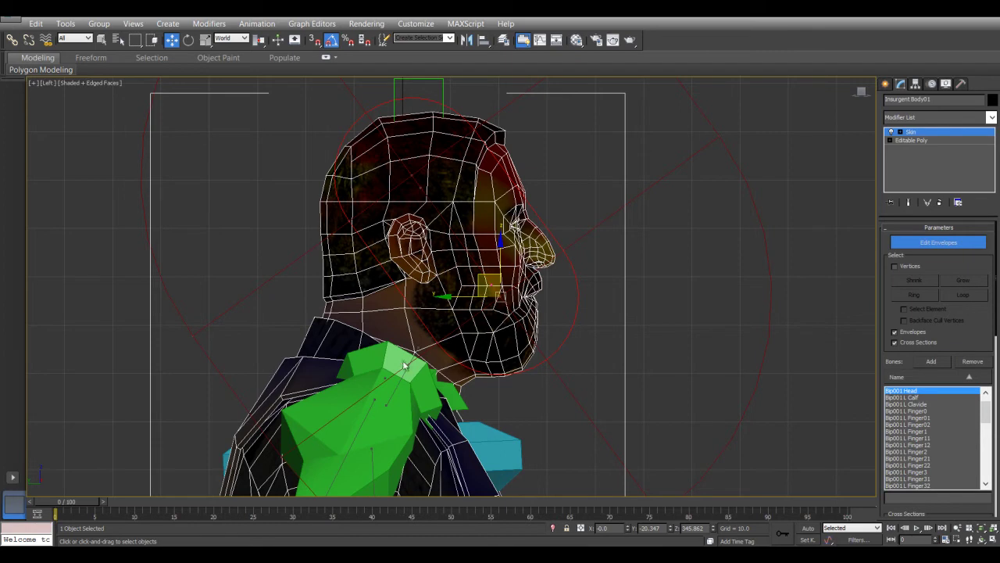
{"action": "middle_click_drag", "start_coordinate": [577, 293], "coordinate": [574, 310]}
{"action": "left_click_drag", "start_coordinate": [559, 270], "coordinate": [550, 276]}
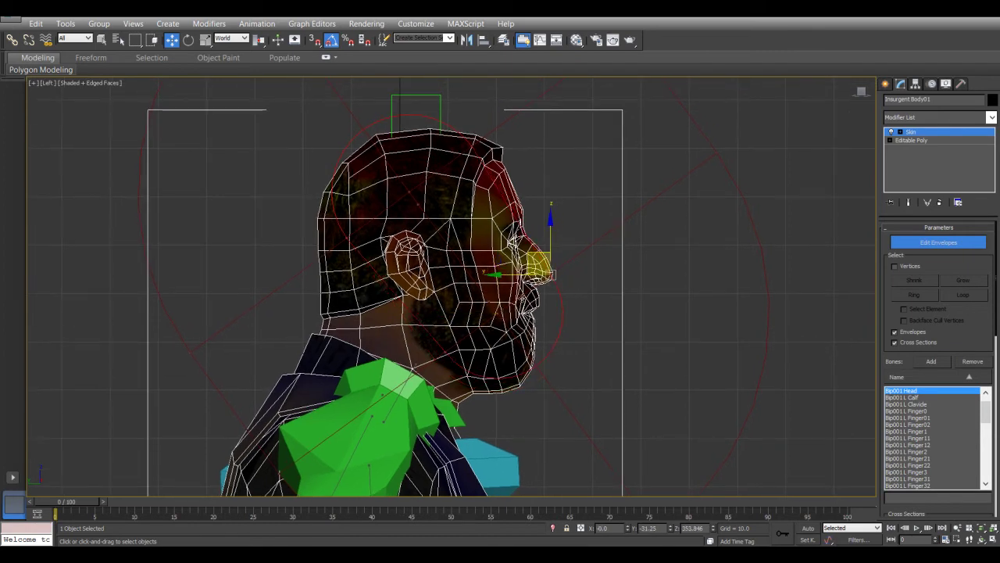
{"action": "left_click", "coordinate": [488, 294]}
{"action": "left_click_drag", "start_coordinate": [482, 294], "coordinate": [476, 311]}
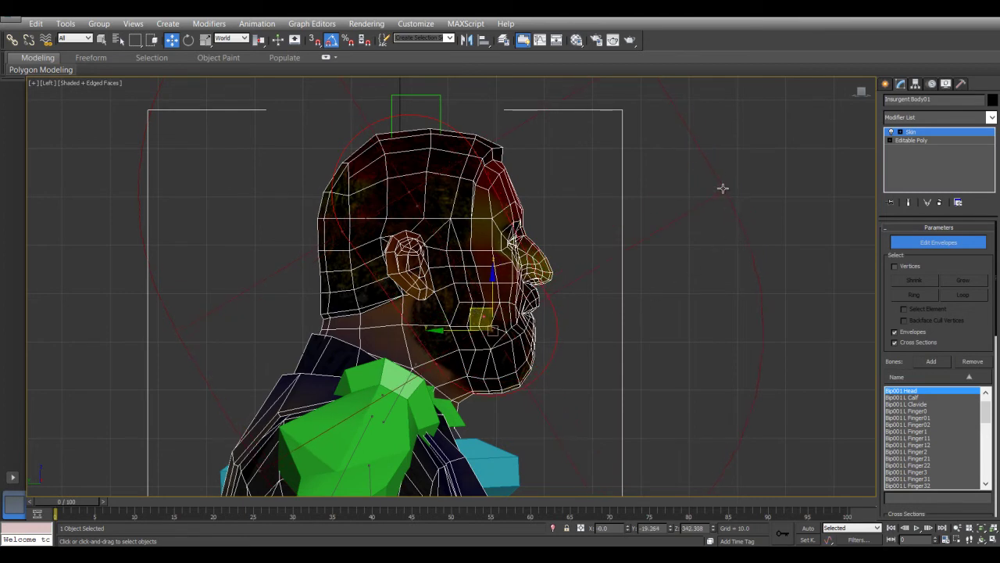
- Shrink the outer radii at both ends of the head envelope so they fit closely around the head
{"action": "left_click_drag", "start_coordinate": [721, 188], "coordinate": [578, 335]}
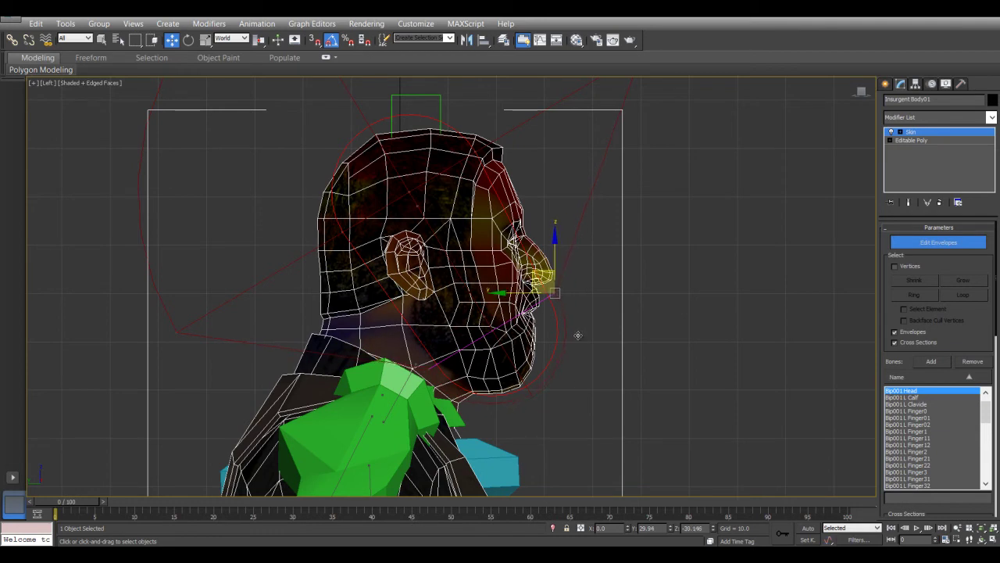
{"action": "left_click_drag", "start_coordinate": [179, 333], "coordinate": [273, 245]}
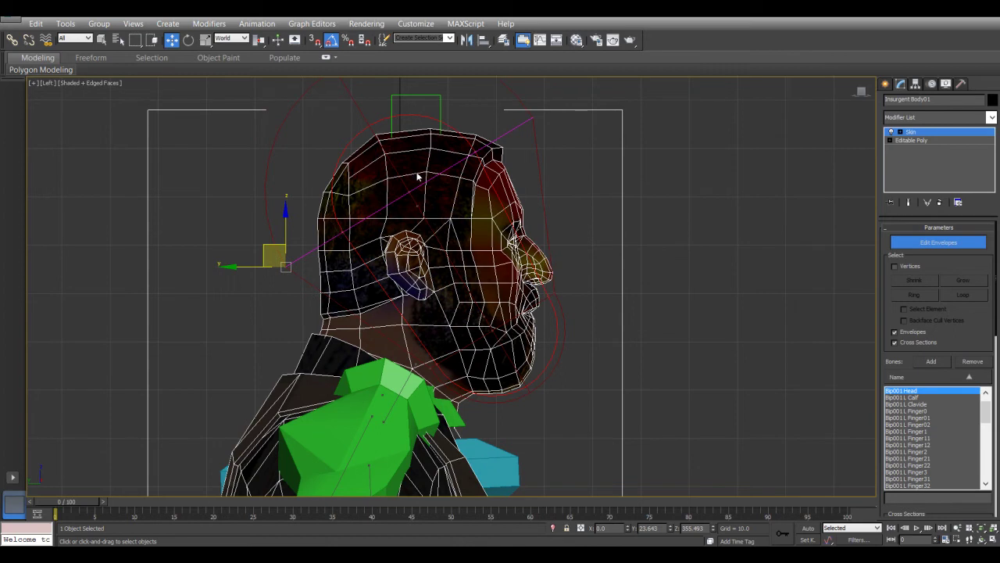
{"action": "left_click_drag", "start_coordinate": [474, 151], "coordinate": [486, 149]}
{"action": "middle_click_drag", "start_coordinate": [383, 208], "coordinate": [387, 214]}
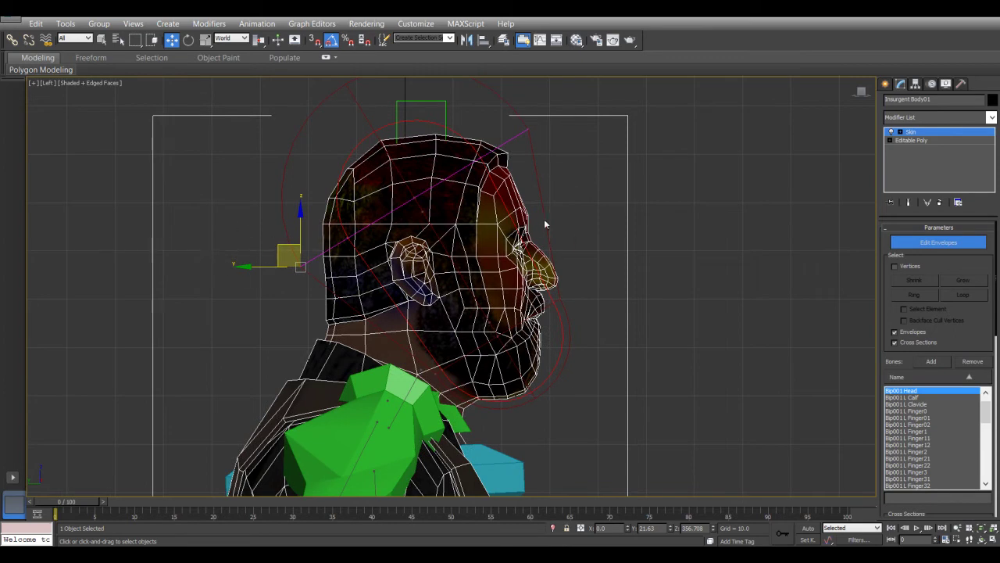
- Enlarge the inner radius at the skull end of the head envelope and lower that end to about Z 365
{"action": "key", "text": "p"}
{"action": "middle_click_drag", "start_coordinate": [342, 283], "coordinate": [362, 288], "text": "alt"}
{"action": "left_click_drag", "start_coordinate": [327, 228], "coordinate": [303, 251]}
{"action": "key", "text": "l"}
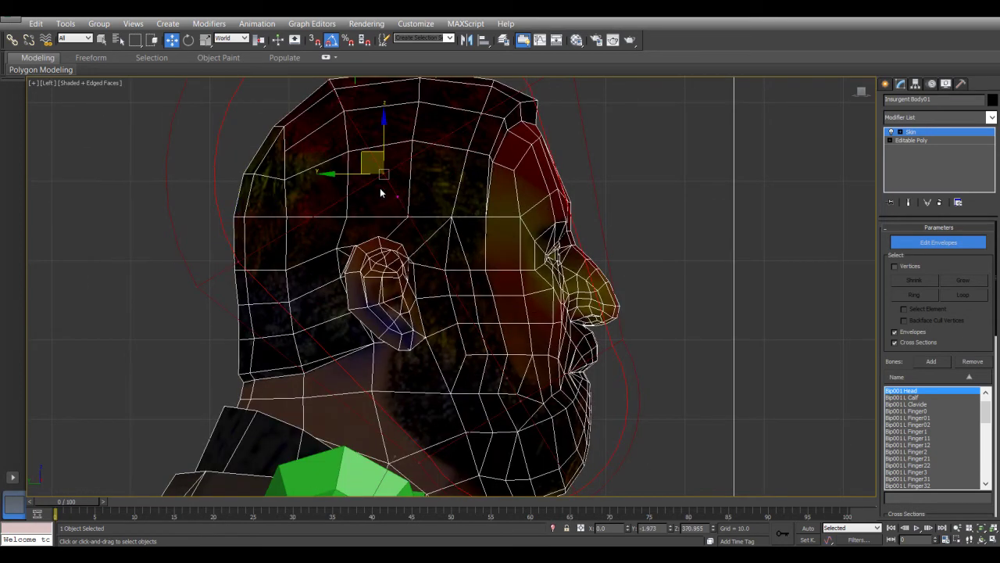
{"action": "scroll", "coordinate": [396, 200], "scroll_direction": "down", "scroll_amount": 4}
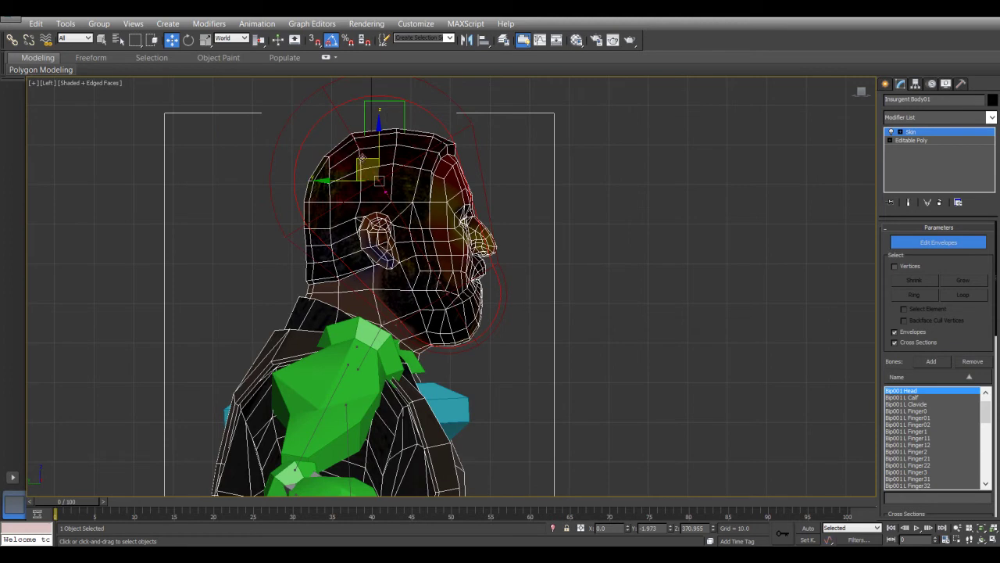
{"action": "left_click_drag", "start_coordinate": [362, 158], "coordinate": [367, 181]}
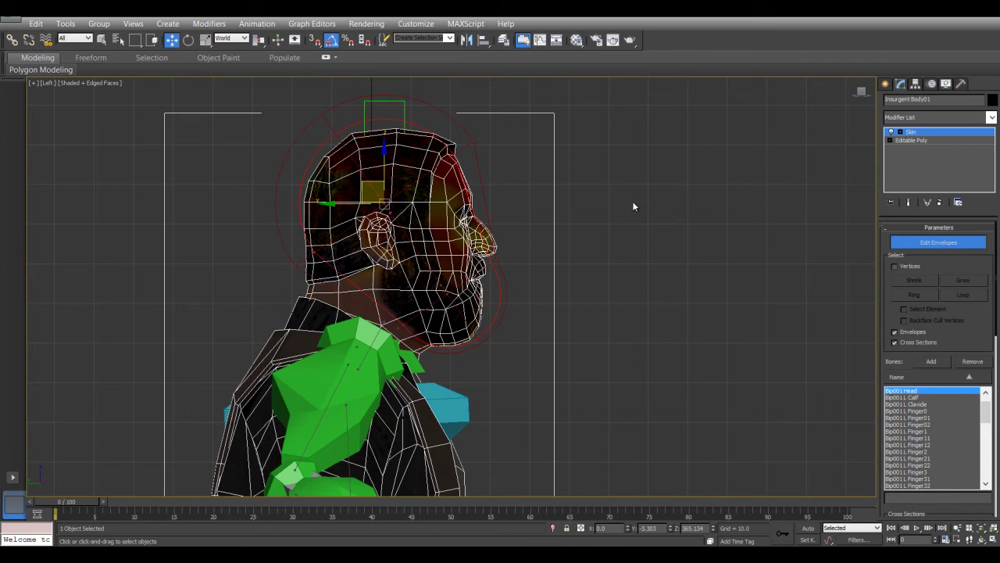
- Check the head weighting from several angles in perspective and leave envelope editing on the Skin modifier
{"action": "key", "text": "p"}
{"action": "middle_click_drag", "start_coordinate": [608, 224], "coordinate": [461, 256], "text": "alt"}
{"action": "scroll", "coordinate": [484, 234], "scroll_direction": "up", "scroll_amount": 5}
{"action": "scroll", "coordinate": [387, 246], "scroll_direction": "down", "scroll_amount": 5}
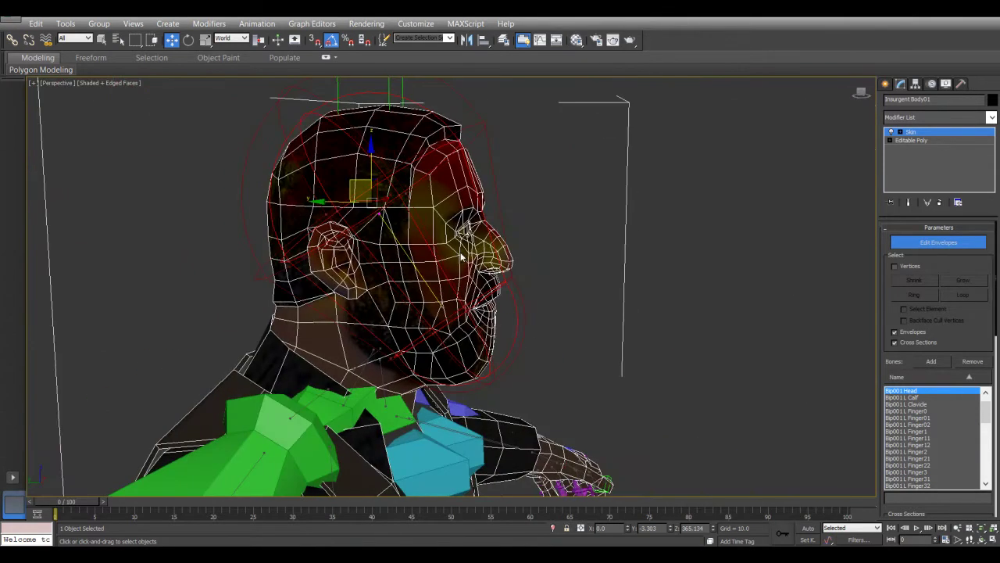
{"action": "left_click", "coordinate": [918, 134]}
- Select the Bip001 R Foot bone and move it up and forward to about Y -77, Z 104, raising the bent leg
{"action": "middle_click_drag", "start_coordinate": [693, 152], "coordinate": [518, 218], "text": "alt"}
{"action": "scroll", "coordinate": [518, 218], "scroll_direction": "down", "scroll_amount": 5}
{"action": "middle_click_drag", "start_coordinate": [411, 436], "coordinate": [451, 420]}
{"action": "scroll", "coordinate": [441, 233], "scroll_direction": "down", "scroll_amount": 2}
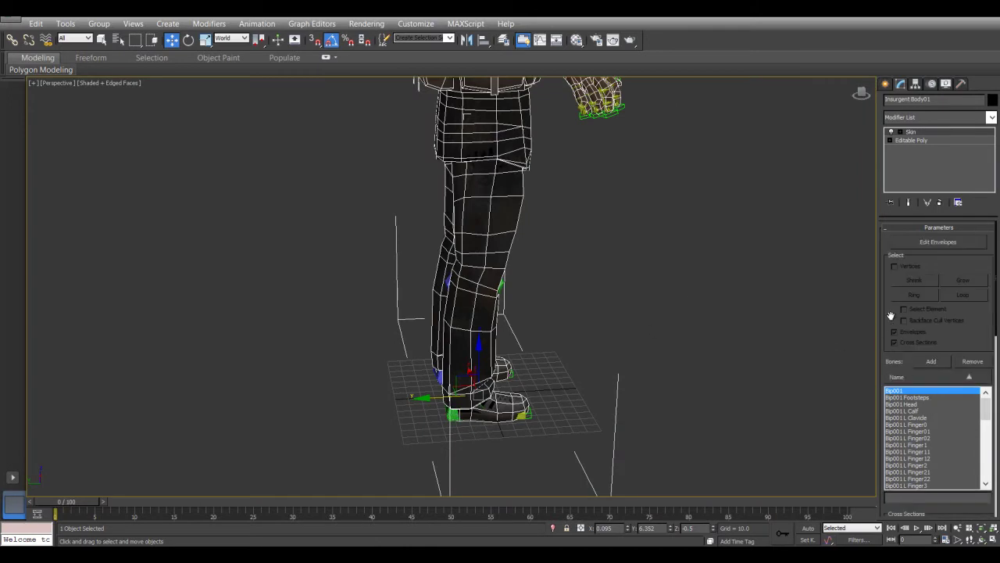
{"action": "middle_click_drag", "start_coordinate": [592, 338], "coordinate": [450, 404], "text": "alt"}
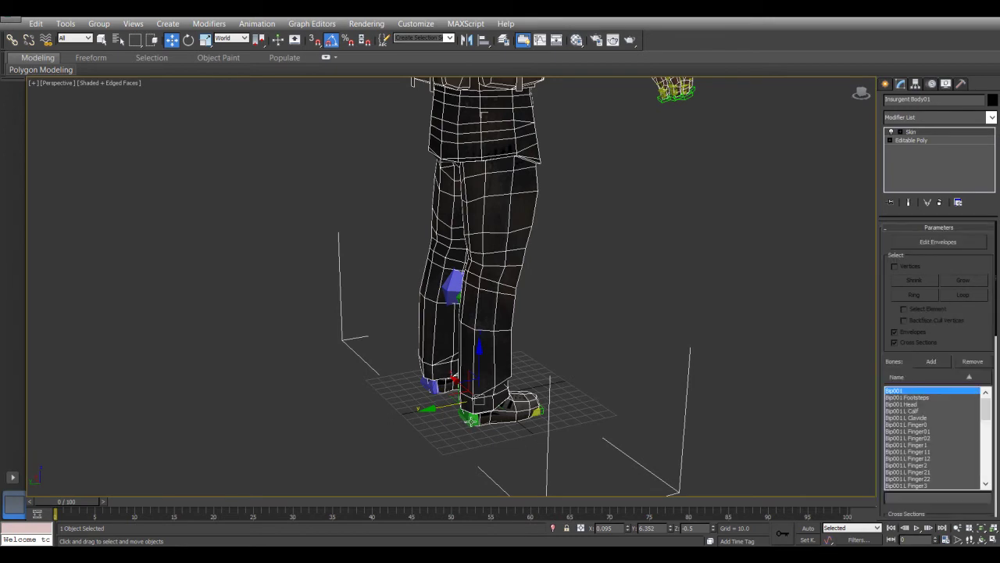
{"action": "key", "text": "ctrl+a"}
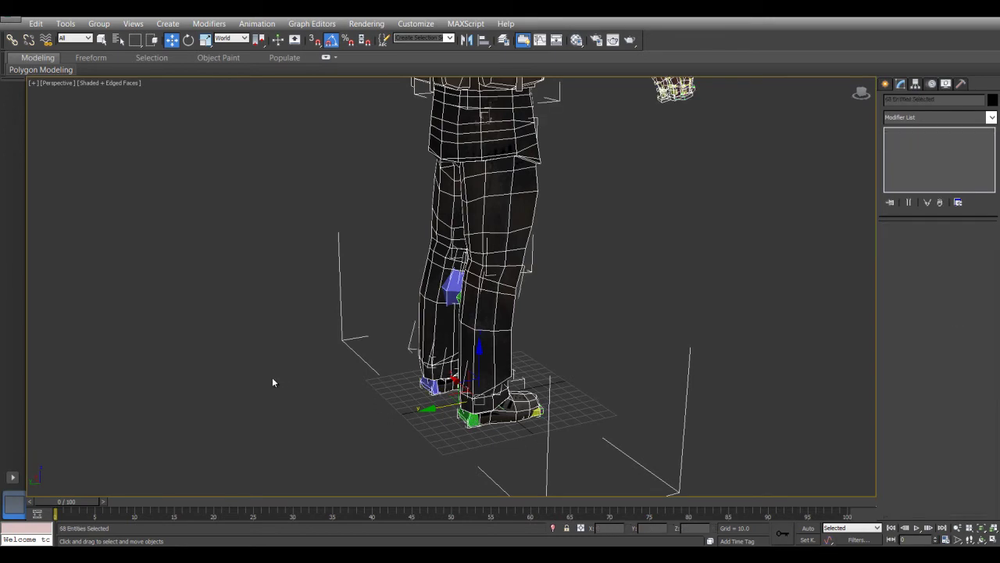
{"action": "left_click", "coordinate": [272, 382]}
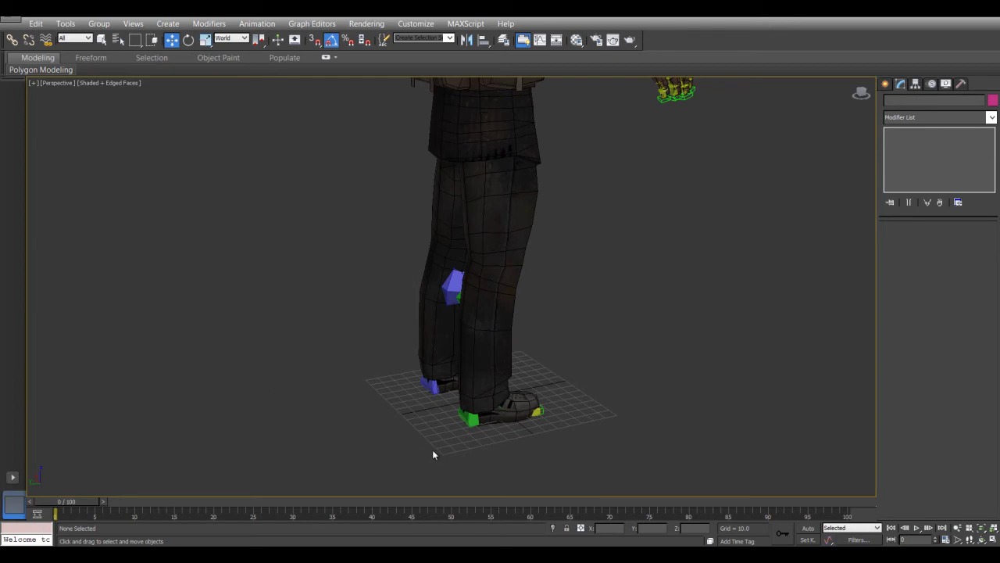
{"action": "left_click", "coordinate": [472, 420]}
{"action": "middle_click_drag", "start_coordinate": [369, 397], "coordinate": [346, 411], "text": "alt"}
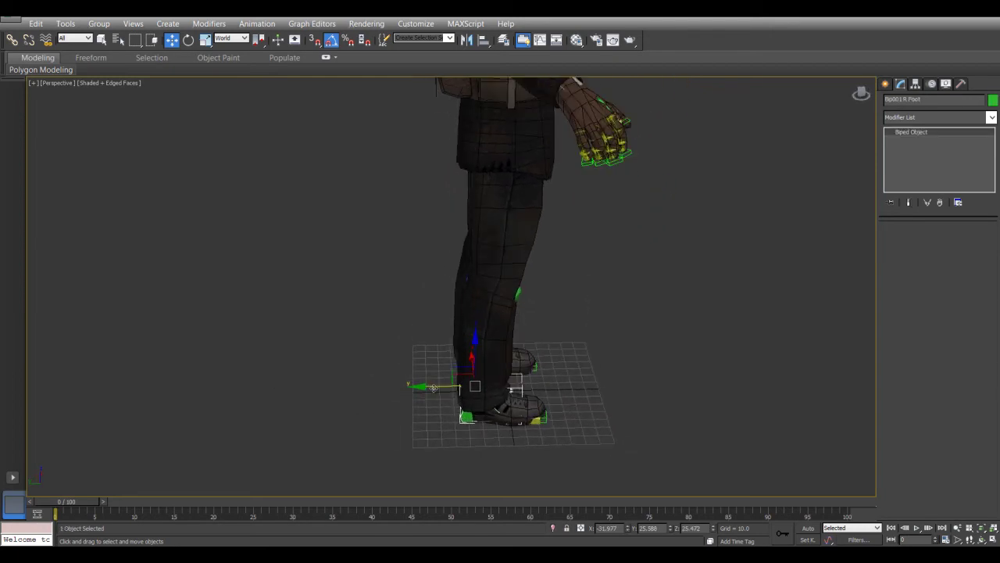
{"action": "left_click_drag", "start_coordinate": [457, 377], "coordinate": [611, 264]}
- Examine how the mesh deforms around the raised leg, the hip and the waist pouches
{"action": "middle_click_drag", "start_coordinate": [585, 252], "coordinate": [385, 199]}
{"action": "scroll", "coordinate": [385, 198], "scroll_direction": "up", "scroll_amount": 3}
{"action": "middle_click_drag", "start_coordinate": [447, 219], "coordinate": [386, 238], "text": "alt"}
{"action": "middle_click_drag", "start_coordinate": [607, 217], "coordinate": [630, 271], "text": "alt"}
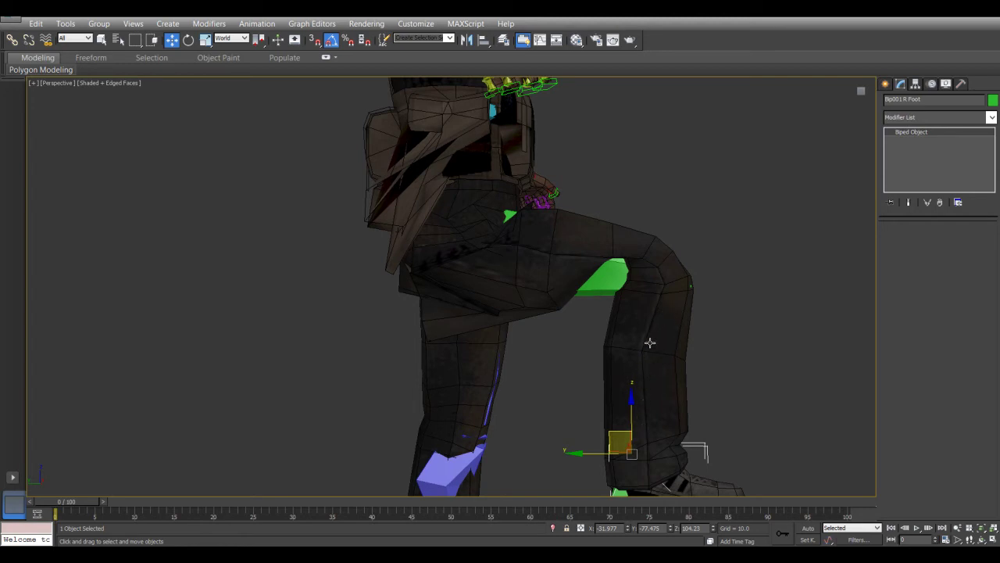
{"action": "middle_click_drag", "start_coordinate": [466, 312], "coordinate": [661, 405], "text": "alt"}
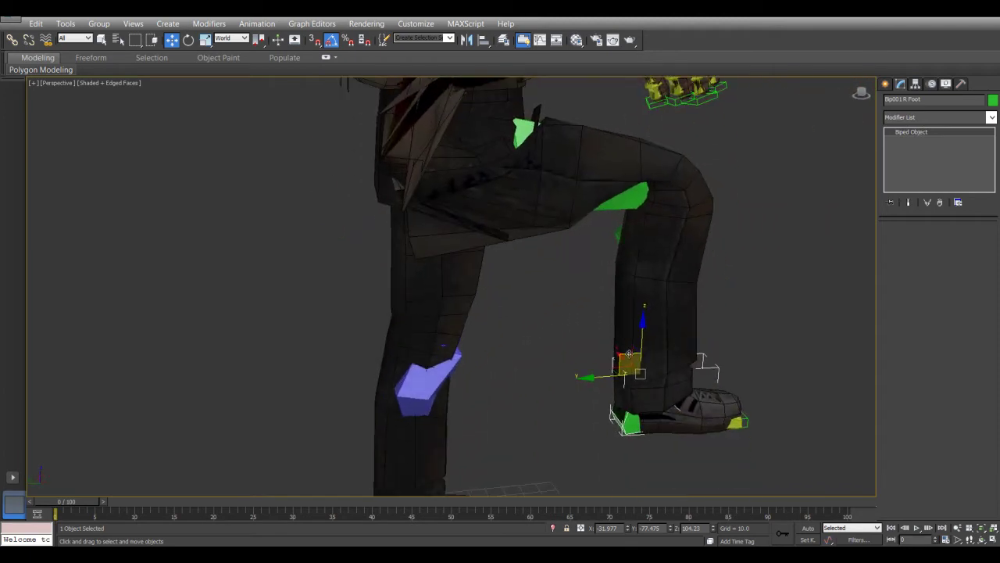
{"action": "middle_click_drag", "start_coordinate": [626, 354], "coordinate": [612, 356], "text": "alt"}
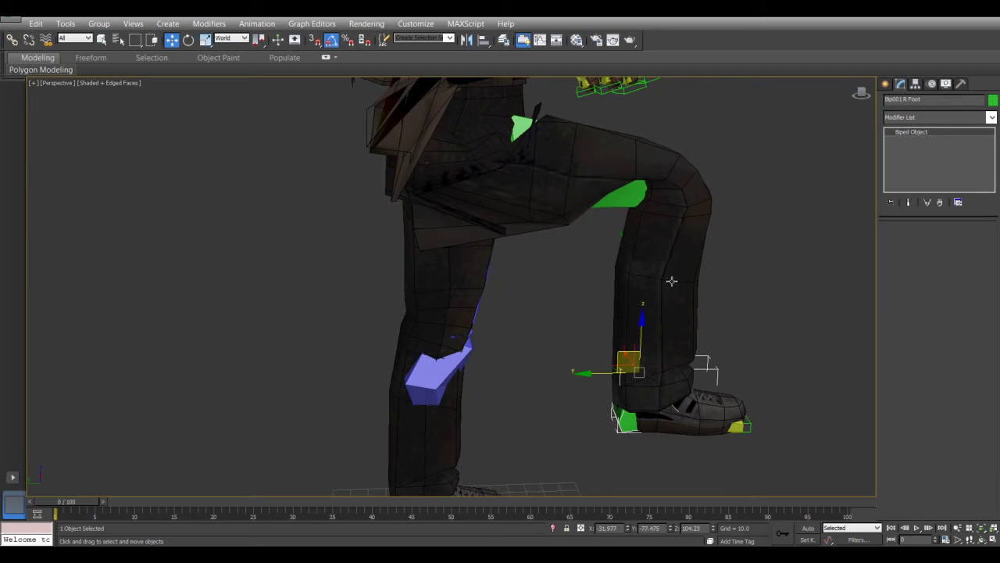
{"action": "middle_click_drag", "start_coordinate": [482, 280], "coordinate": [518, 399]}
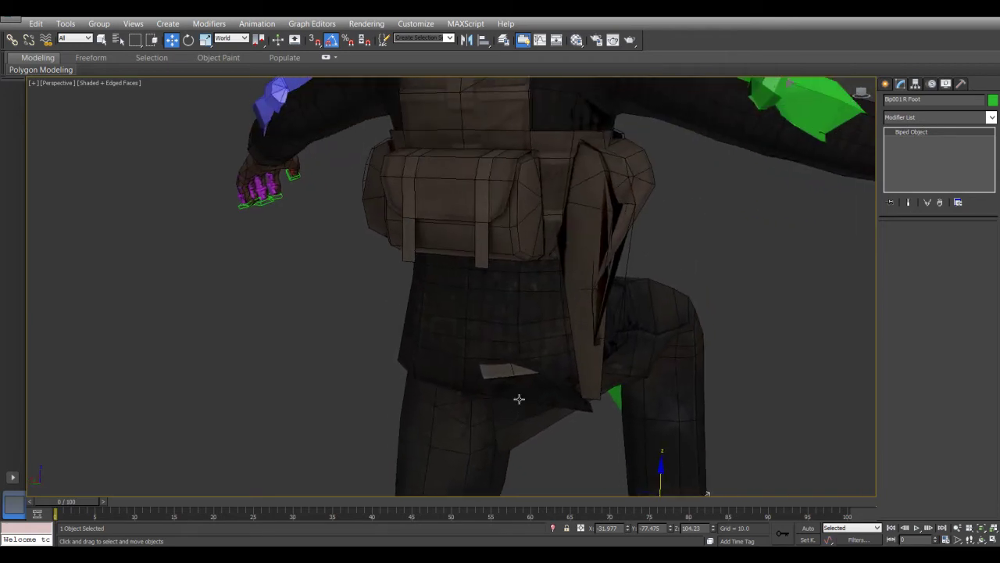
- Select the Insurgent Body01 mesh, resume envelope editing in its Skin modifier, and enable vertex selection with Select Element
{"action": "left_click", "coordinate": [582, 225]}
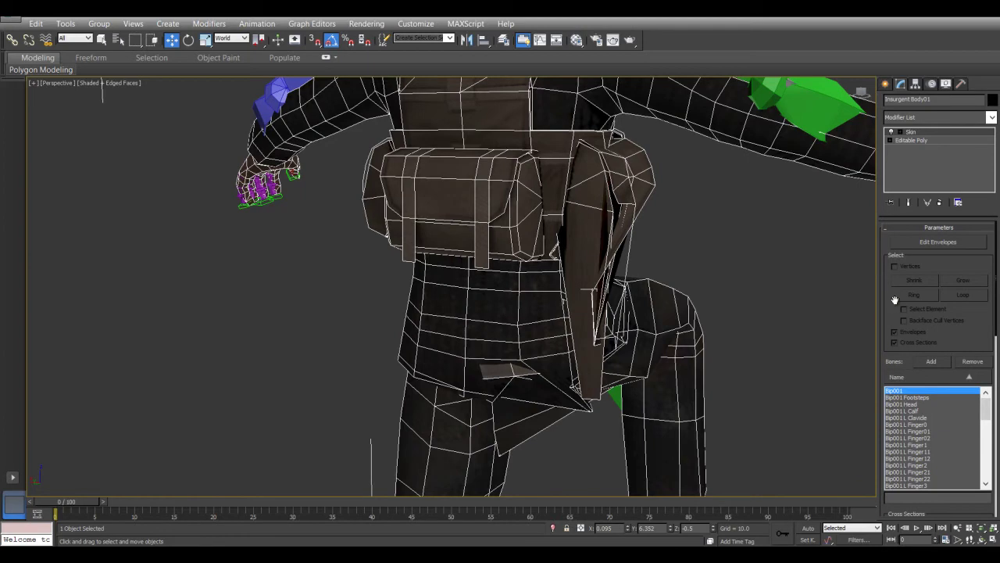
{"action": "scroll", "coordinate": [997, 348], "scroll_direction": "down", "scroll_amount": 4}
{"action": "scroll", "coordinate": [941, 311], "scroll_direction": "up", "scroll_amount": 4}
{"action": "left_click", "coordinate": [925, 136]}
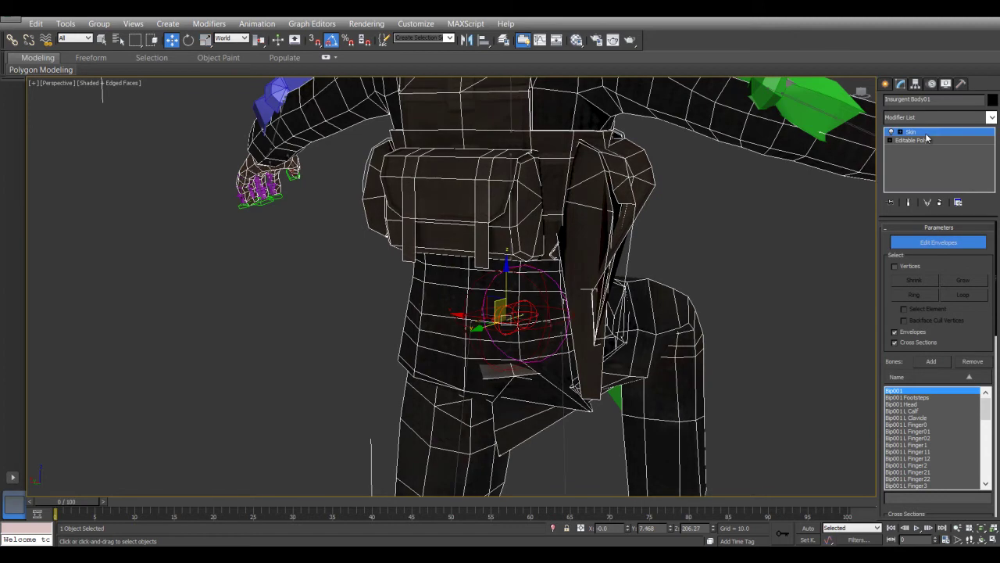
{"action": "left_click", "coordinate": [894, 267]}
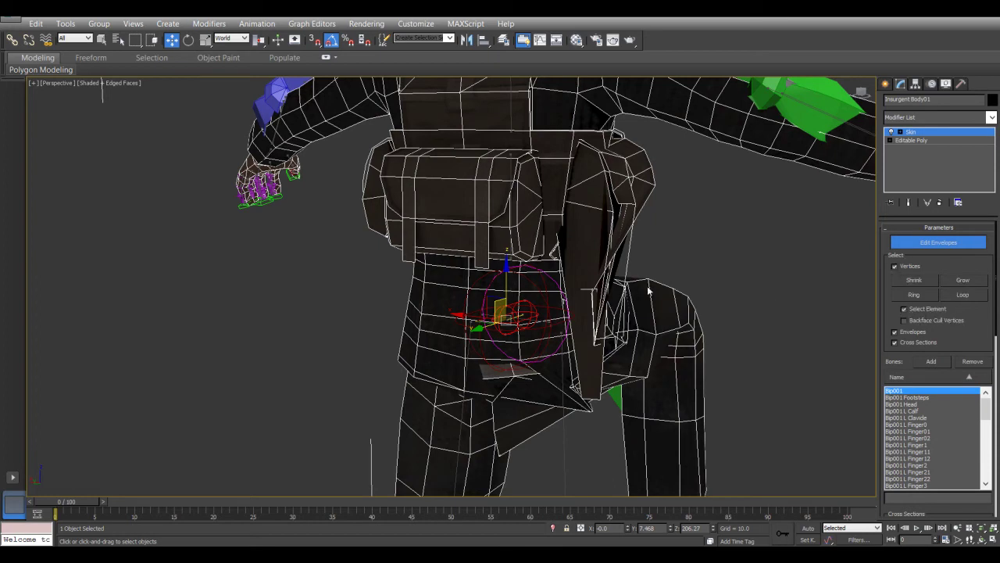
- Select the vertices of the pouch and hanging sheath at the character's right hip, plus the nearest front waist pouch
{"action": "middle_click_drag", "start_coordinate": [665, 212], "coordinate": [529, 206], "text": "alt"}
{"action": "scroll", "coordinate": [529, 207], "scroll_direction": "up", "scroll_amount": 3}
{"action": "middle_click_drag", "start_coordinate": [623, 245], "coordinate": [620, 155]}
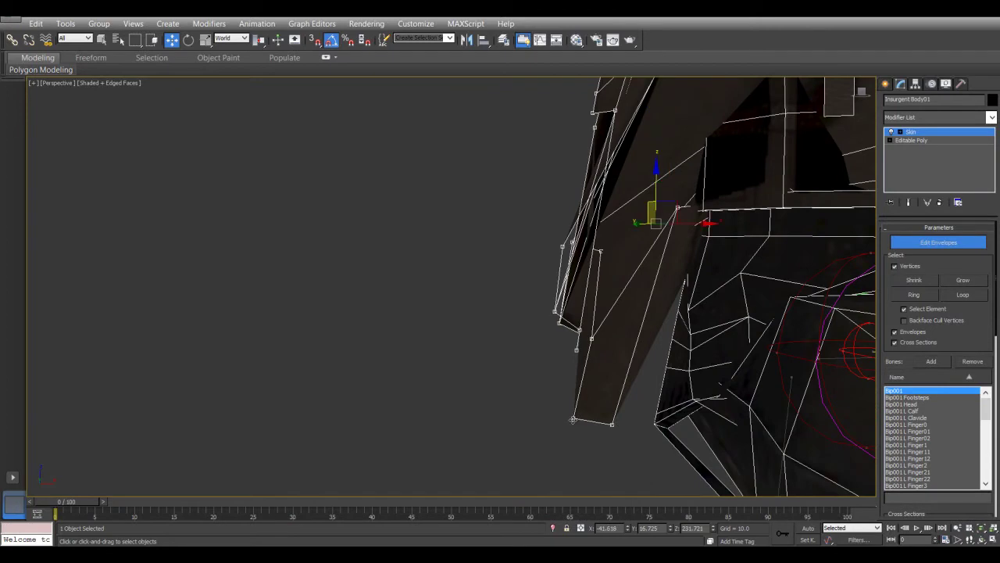
{"action": "scroll", "coordinate": [551, 348], "scroll_direction": "down", "scroll_amount": 6}
{"action": "middle_click_drag", "start_coordinate": [556, 343], "coordinate": [621, 317], "text": "alt"}
{"action": "scroll", "coordinate": [621, 316], "scroll_direction": "up", "scroll_amount": 5}
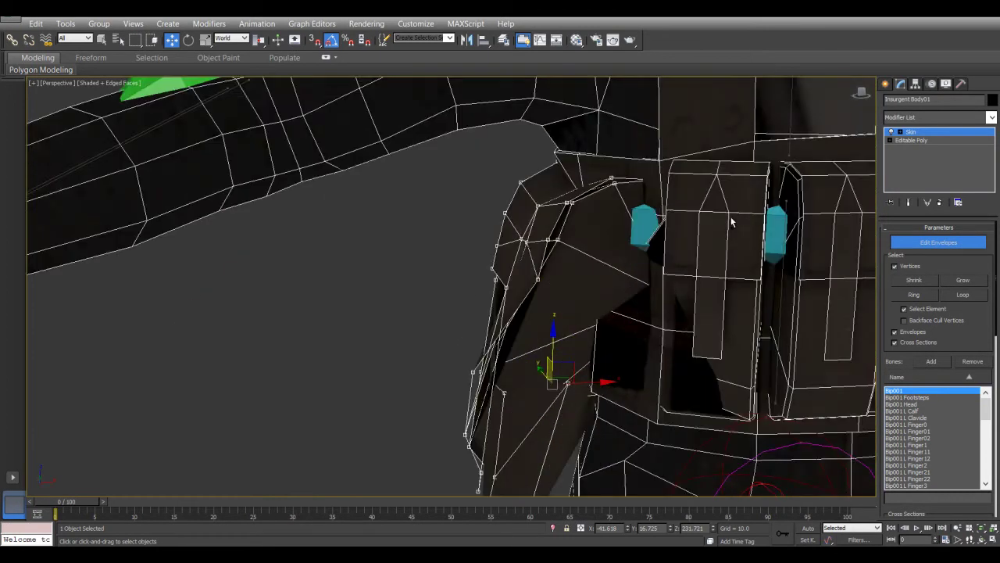
{"action": "middle_click_drag", "start_coordinate": [752, 306], "coordinate": [683, 373], "text": "alt"}
{"action": "left_click", "coordinate": [677, 385]}
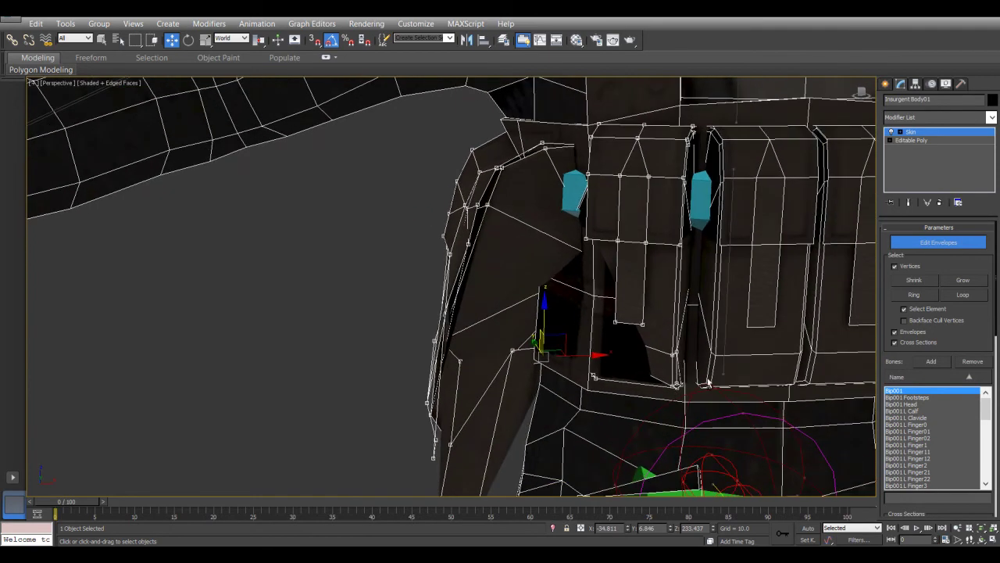
- Add the remaining front waist pouches and the round pouch on the character's left hip to the vertex selection
{"action": "left_click", "coordinate": [716, 357], "text": "ctrl"}
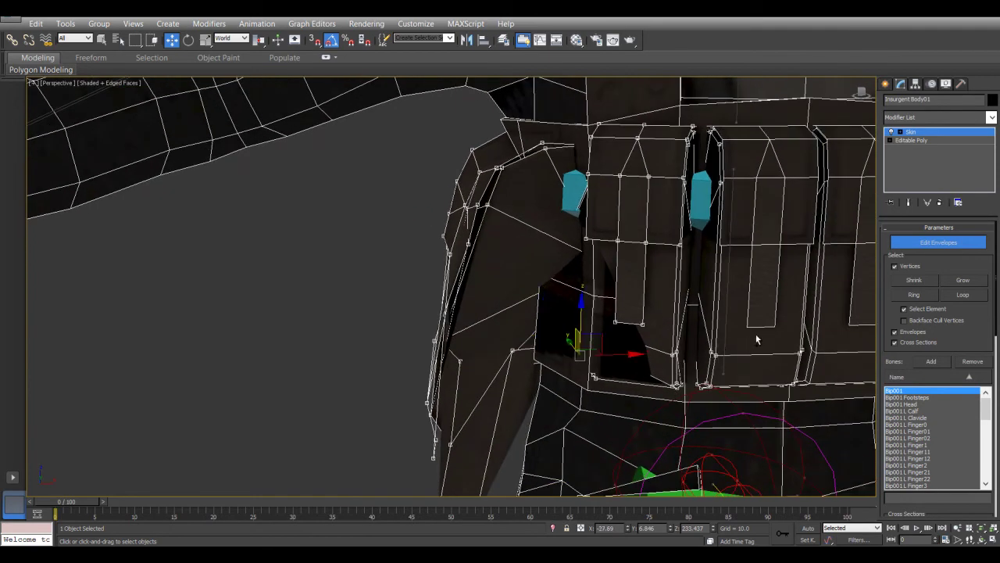
{"action": "middle_click_drag", "start_coordinate": [746, 326], "coordinate": [682, 255], "text": "alt"}
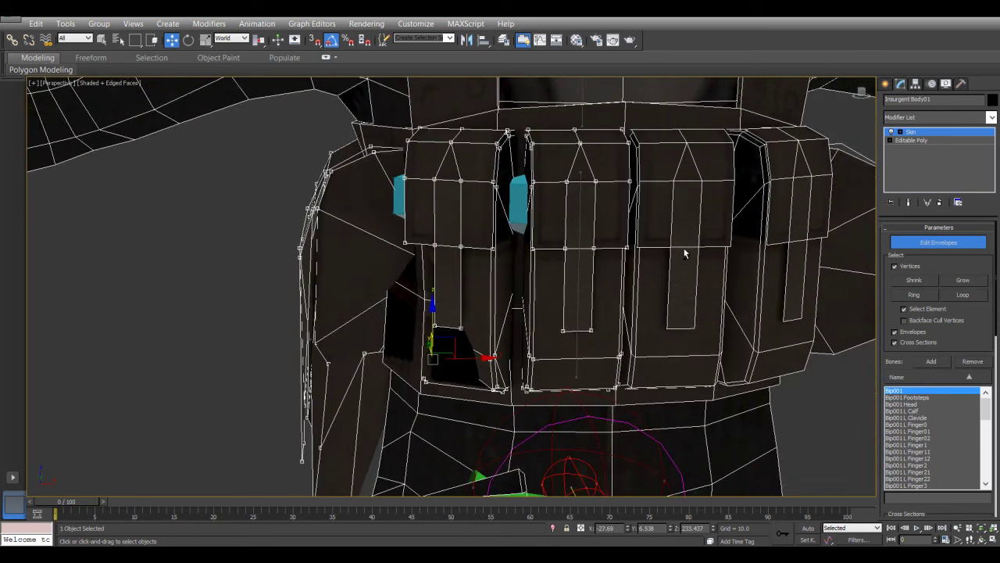
{"action": "left_click", "coordinate": [669, 247], "text": "ctrl"}
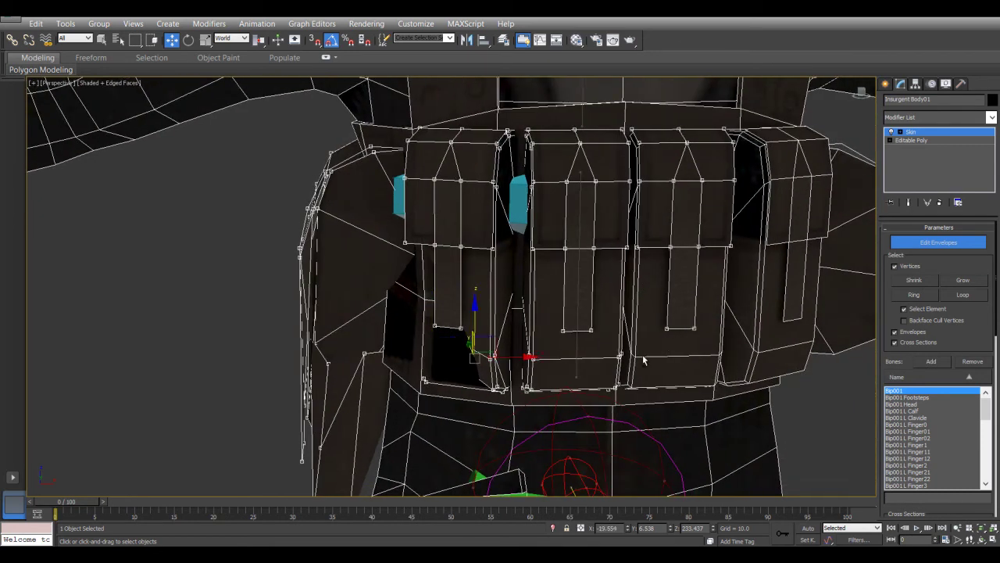
{"action": "left_click", "coordinate": [752, 352], "text": "ctrl"}
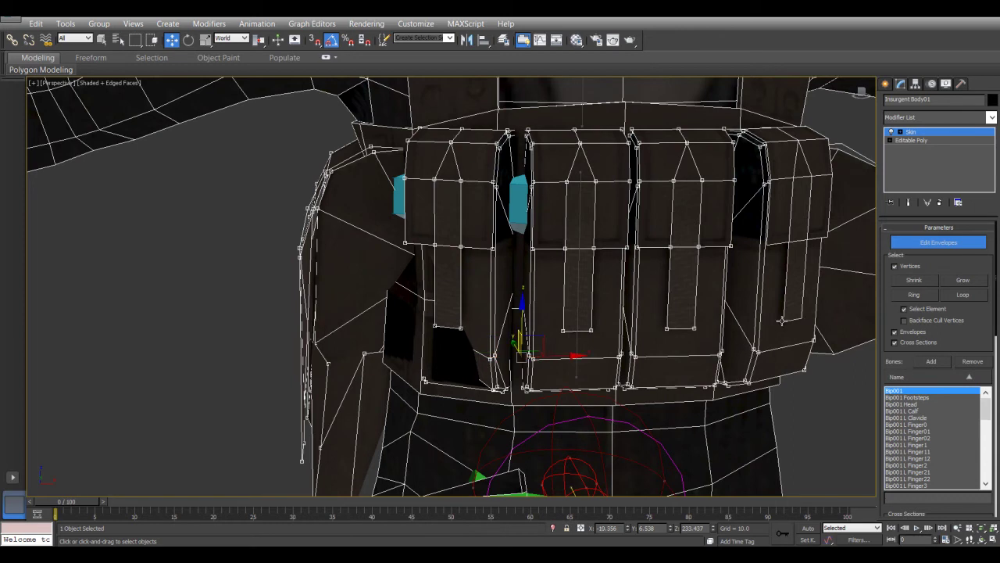
{"action": "middle_click_drag", "start_coordinate": [778, 292], "coordinate": [636, 250], "text": "alt"}
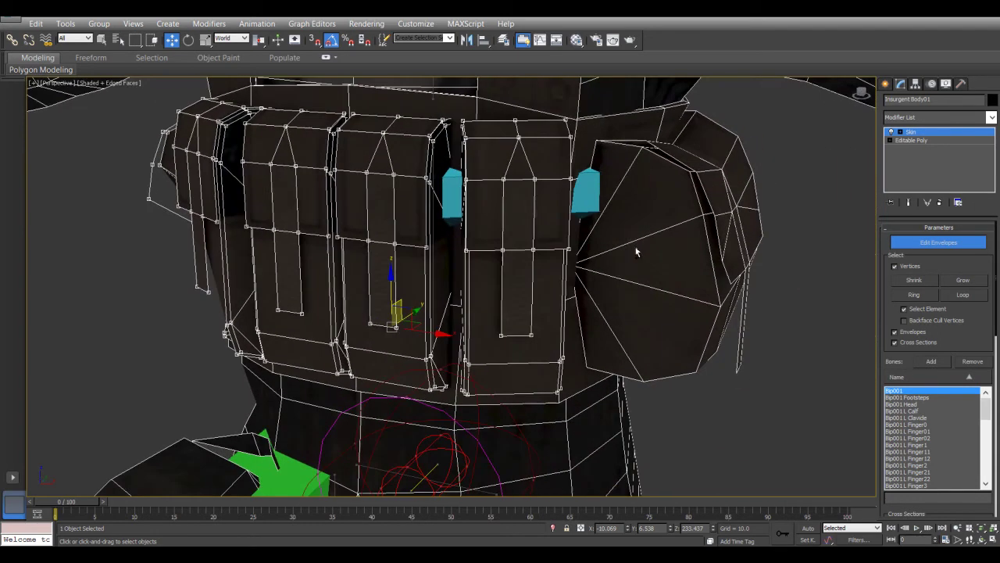
{"action": "left_click", "coordinate": [691, 178], "text": "ctrl"}
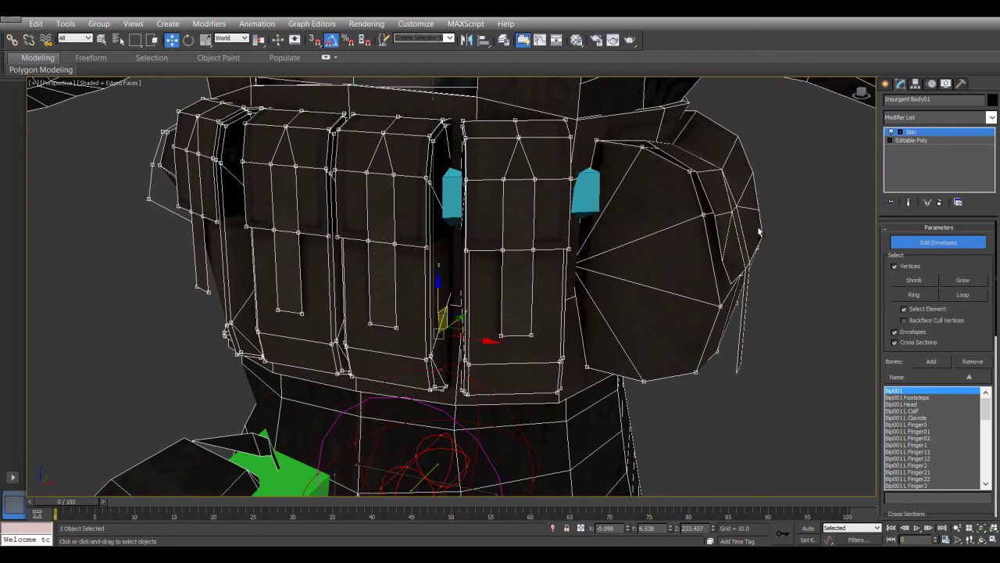
- Open the Skin Weight Table and limit its list to the selected vertices
{"action": "middle_click_drag", "start_coordinate": [751, 234], "coordinate": [595, 190], "text": "alt"}
{"action": "middle_click_drag", "start_coordinate": [585, 270], "coordinate": [588, 240], "text": "alt"}
{"action": "middle_click_drag", "start_coordinate": [496, 264], "coordinate": [600, 265], "text": "alt"}
{"action": "scroll", "coordinate": [556, 248], "scroll_direction": "down", "scroll_amount": 4}
{"action": "scroll", "coordinate": [639, 278], "scroll_direction": "down", "scroll_amount": 4}
{"action": "scroll", "coordinate": [604, 268], "scroll_direction": "up", "scroll_amount": 4}
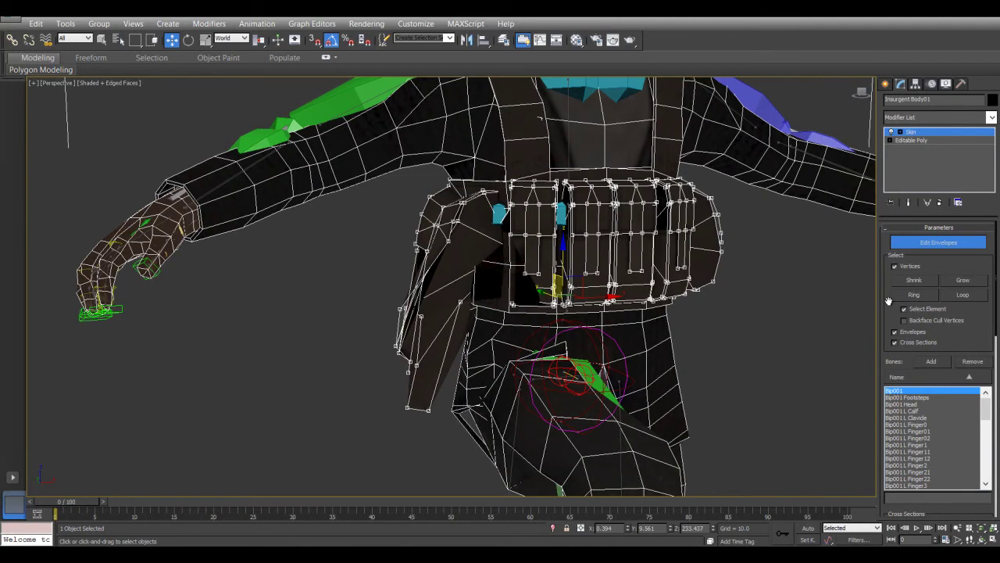
{"action": "scroll", "coordinate": [899, 308], "scroll_direction": "down", "scroll_amount": 6}
{"action": "scroll", "coordinate": [911, 321], "scroll_direction": "down", "scroll_amount": 3}
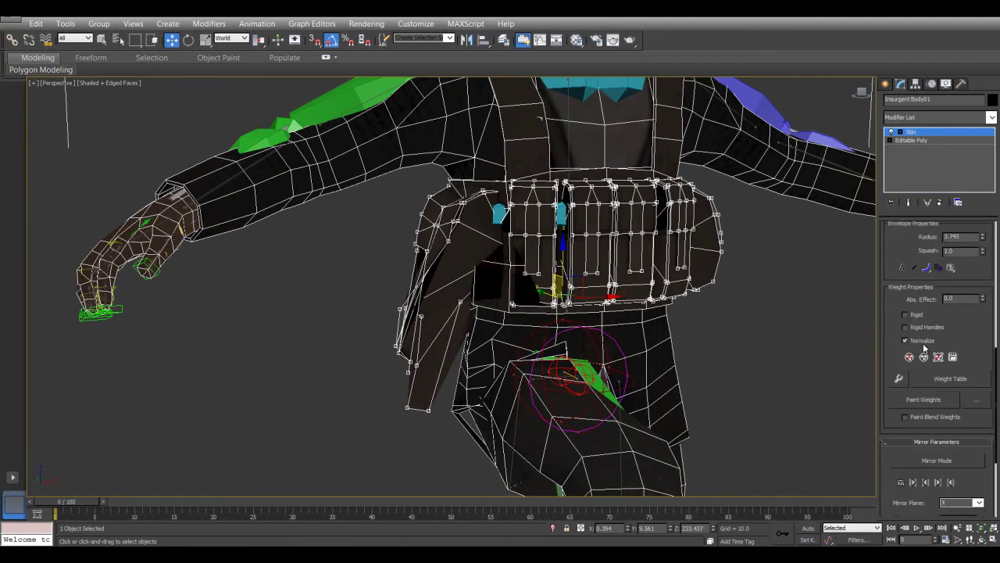
{"action": "left_click", "coordinate": [975, 381]}
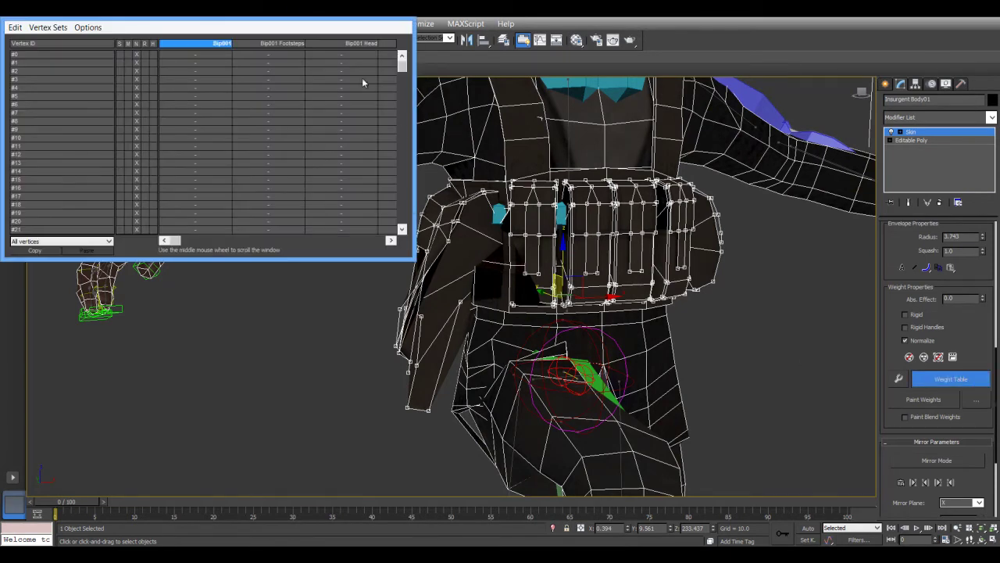
{"action": "left_click_drag", "start_coordinate": [318, 26], "coordinate": [769, 170]}
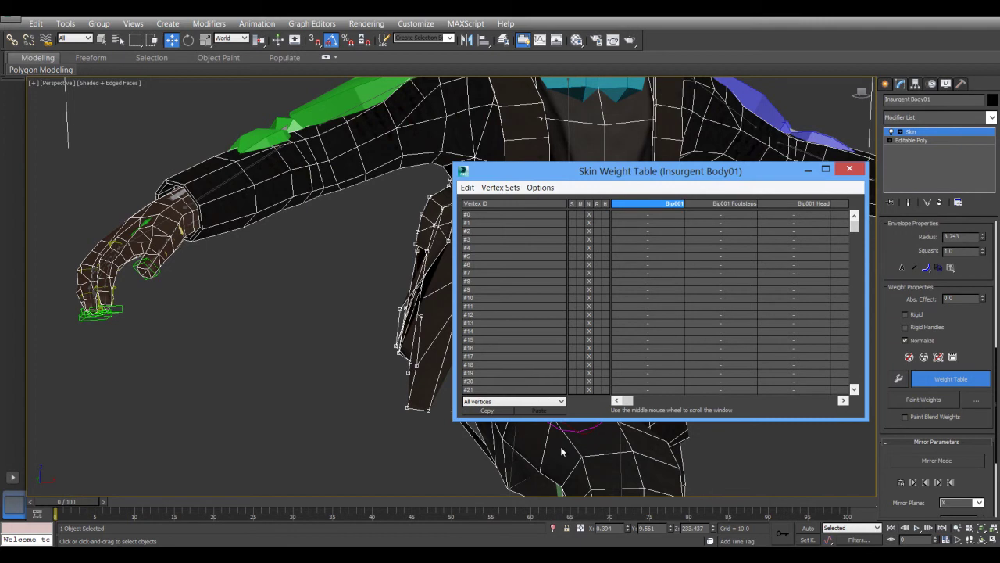
{"action": "left_click", "coordinate": [508, 402]}
{"action": "left_click", "coordinate": [503, 419]}
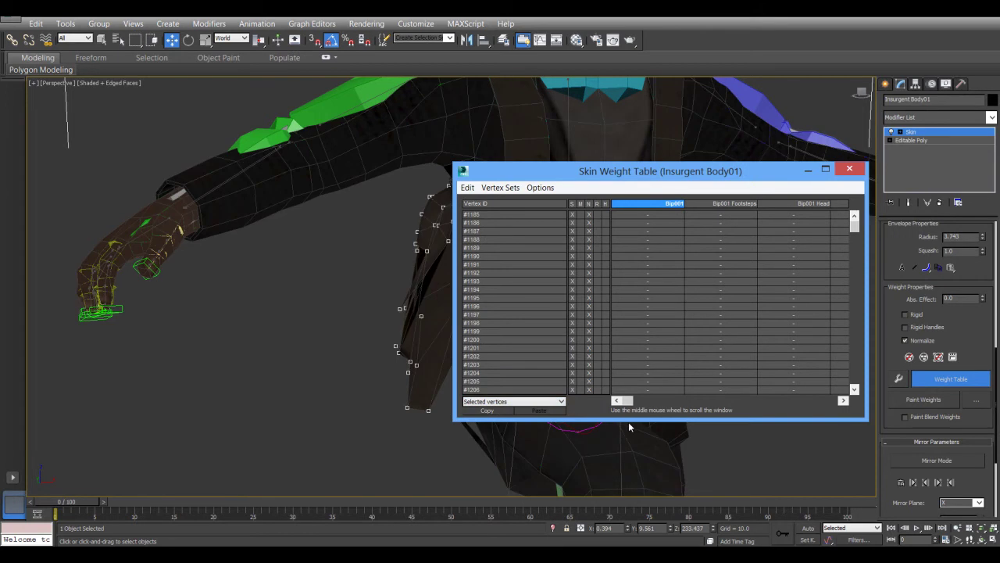
- Select all listed vertices in the weight table and browse the bone columns as far as Bip001 R UpperArm
{"action": "left_click", "coordinate": [467, 187]}
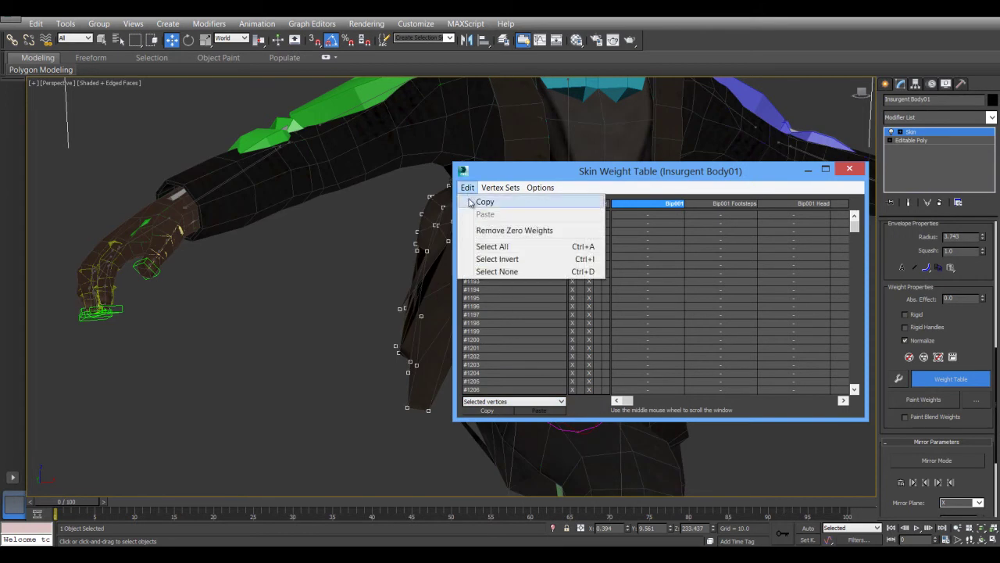
{"action": "left_click", "coordinate": [492, 246]}
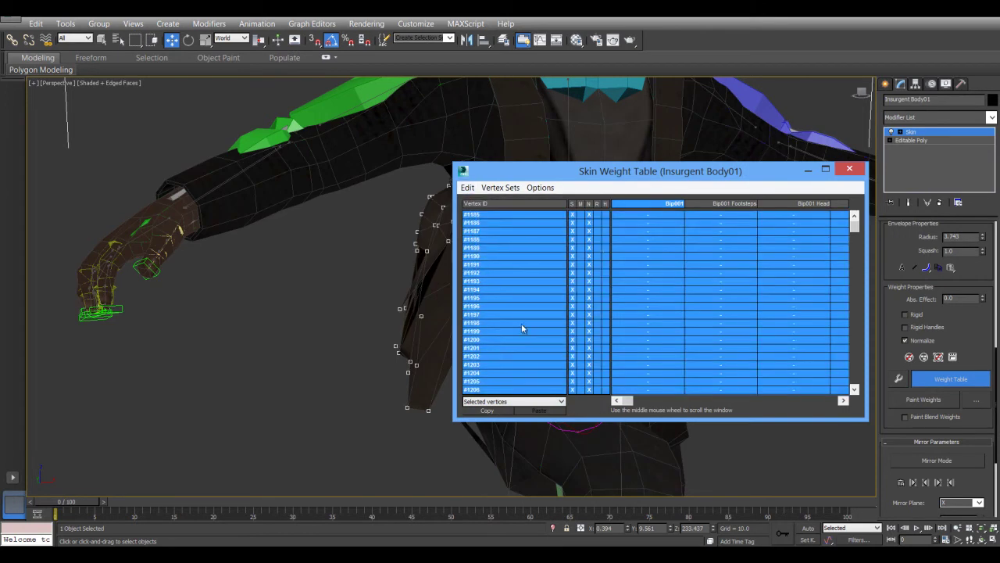
{"action": "left_click_drag", "start_coordinate": [699, 182], "coordinate": [357, 204]}
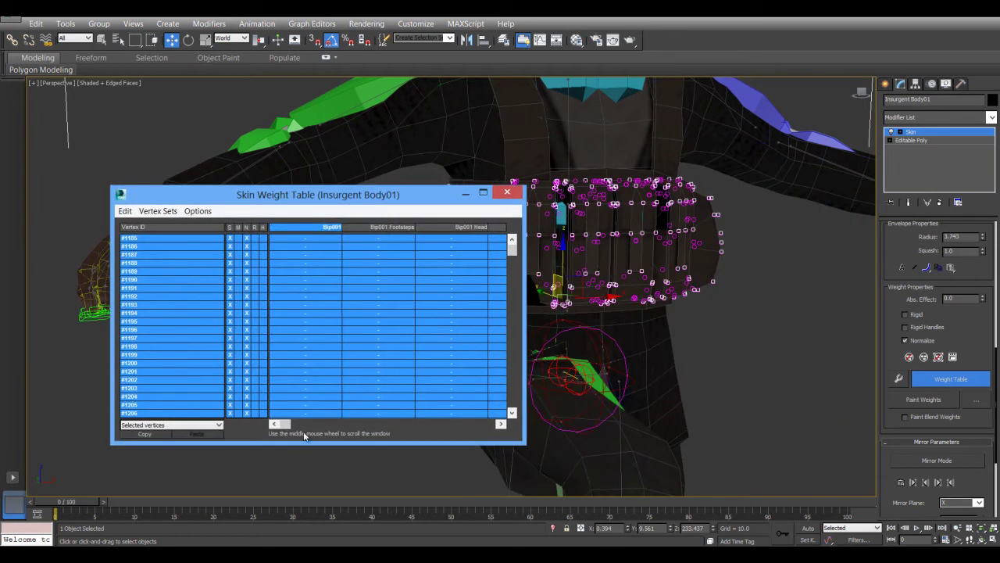
{"action": "mouse_move", "coordinate": [283, 424]}
{"action": "left_mouse_down"}
{"action": "mouse_move", "coordinate": [482, 426]}
{"action": "mouse_move", "coordinate": [275, 427]}
{"action": "mouse_move", "coordinate": [479, 427]}
{"action": "mouse_move", "coordinate": [289, 426]}
{"action": "left_mouse_up"}
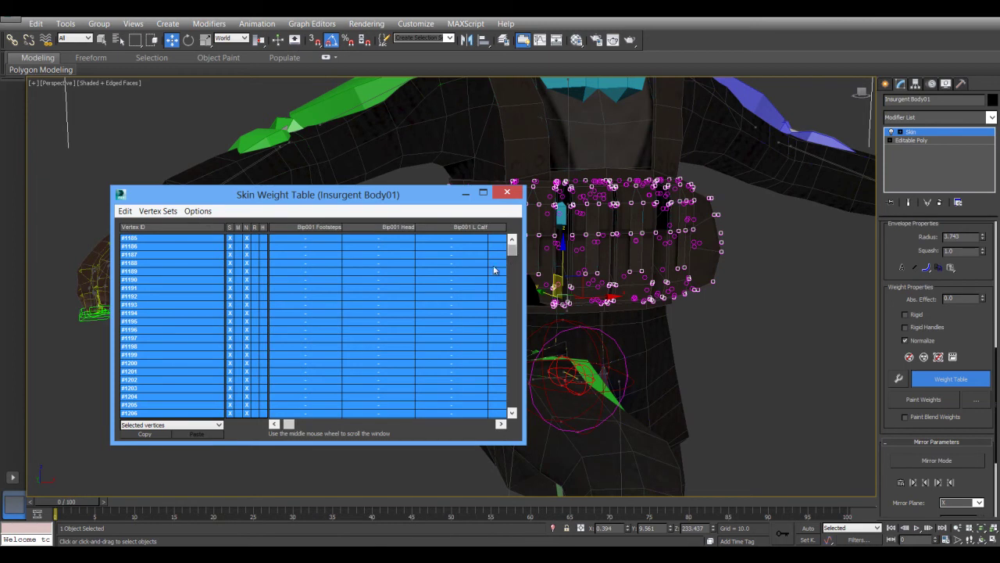
{"action": "left_click_drag", "start_coordinate": [289, 426], "coordinate": [482, 432]}
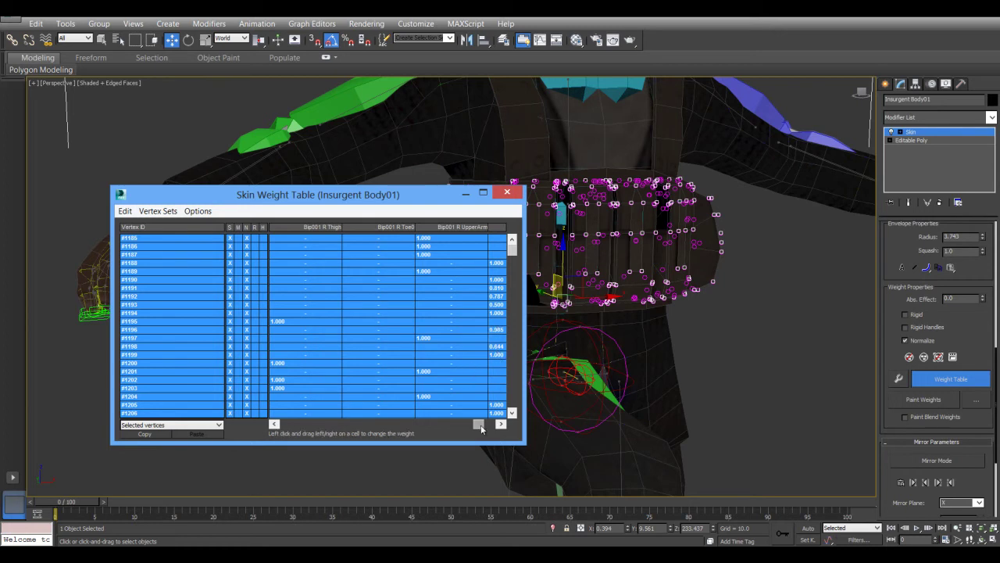
- Make Bip001 Spine the active envelope on the model and bring its column into view in the weight table
{"action": "middle_click_drag", "start_coordinate": [568, 329], "coordinate": [509, 368]}
{"action": "middle_click_drag", "start_coordinate": [613, 372], "coordinate": [716, 365]}
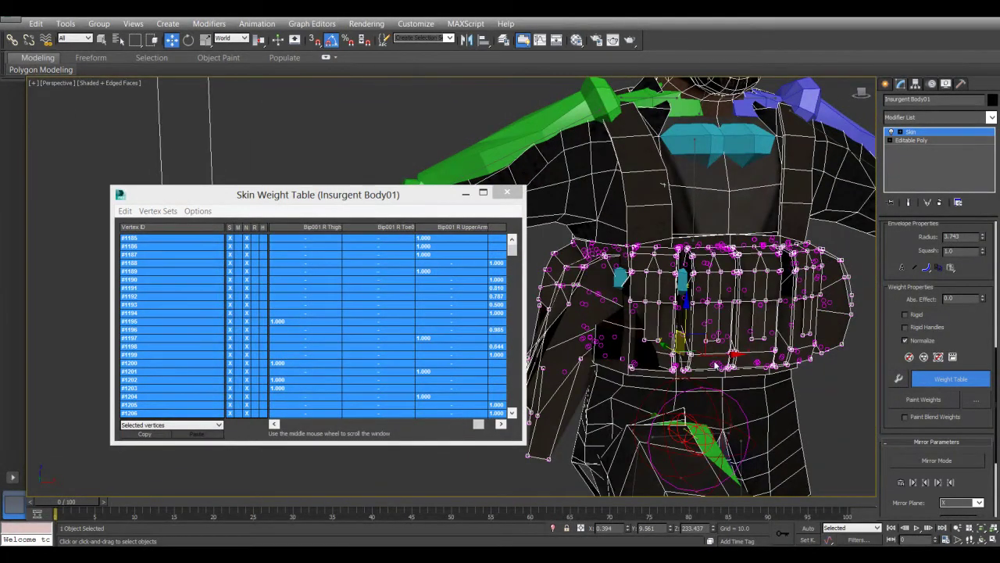
{"action": "scroll", "coordinate": [698, 286], "scroll_direction": "up", "scroll_amount": 8}
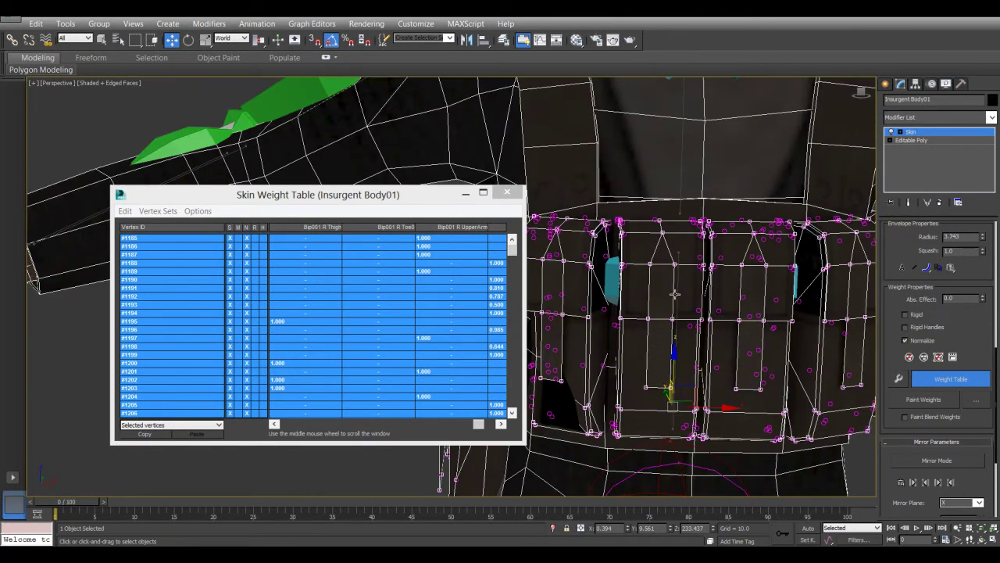
{"action": "left_click", "coordinate": [675, 293]}
{"action": "middle_click_drag", "start_coordinate": [676, 293], "coordinate": [648, 397], "text": "alt"}
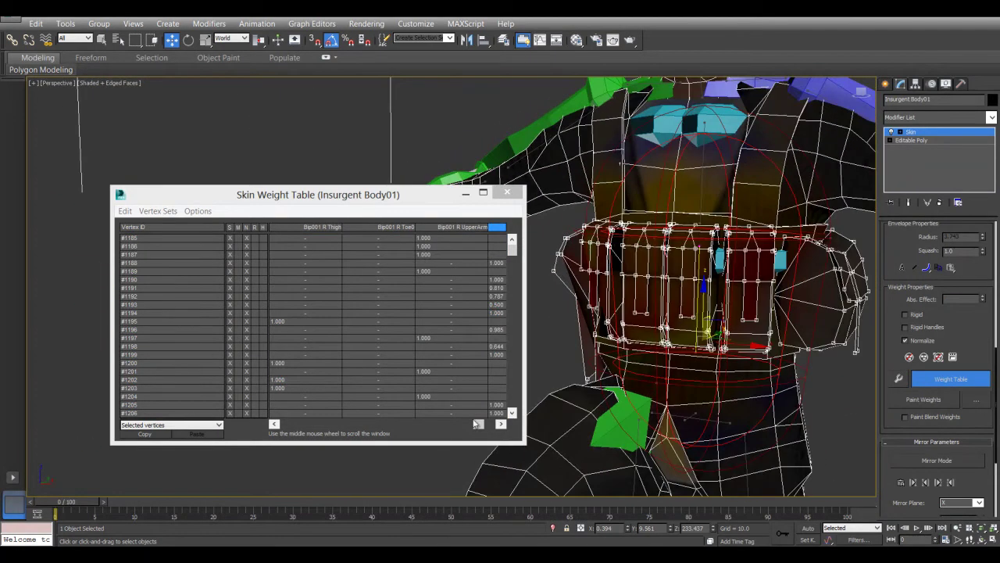
{"action": "mouse_move", "coordinate": [480, 424]}
{"action": "left_mouse_down"}
{"action": "mouse_move", "coordinate": [459, 424]}
{"action": "mouse_move", "coordinate": [489, 424]}
{"action": "left_mouse_up"}
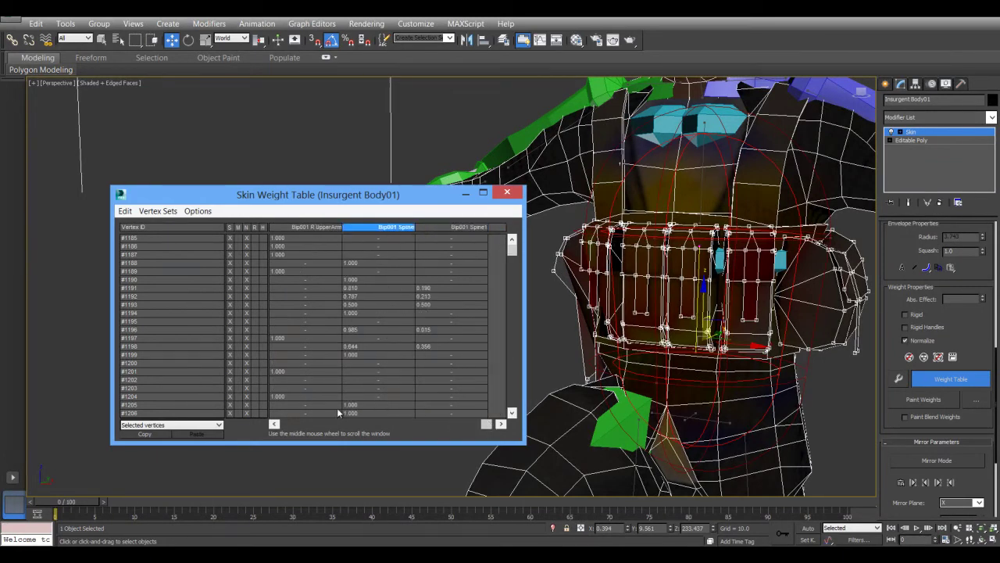
- Select all listed pouch vertices in the weight table and set their Bip001 Spine weight to 1.000
{"action": "left_click", "coordinate": [125, 211]}
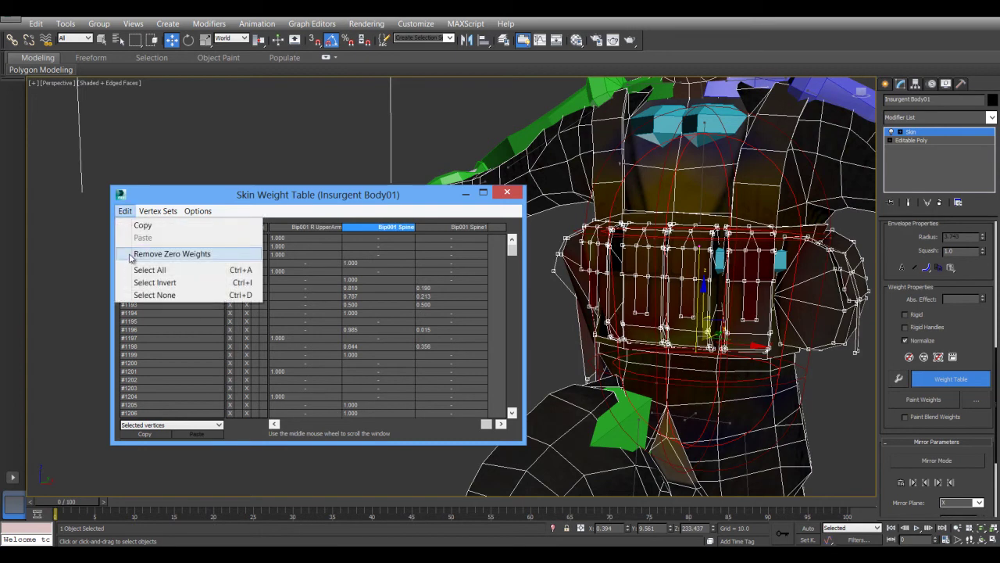
{"action": "left_click", "coordinate": [136, 270]}
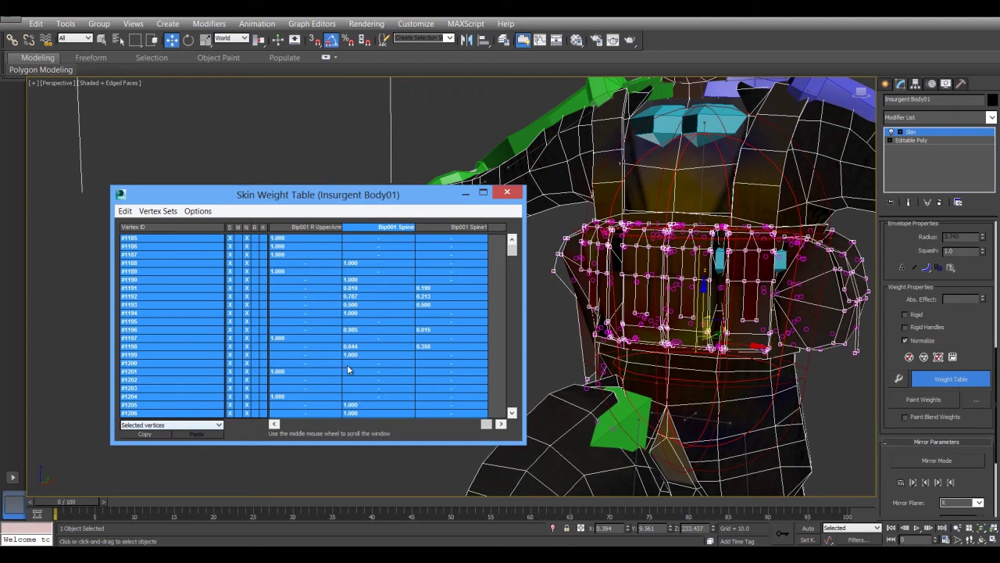
{"action": "right_click", "coordinate": [383, 270], "text": "ctrl"}
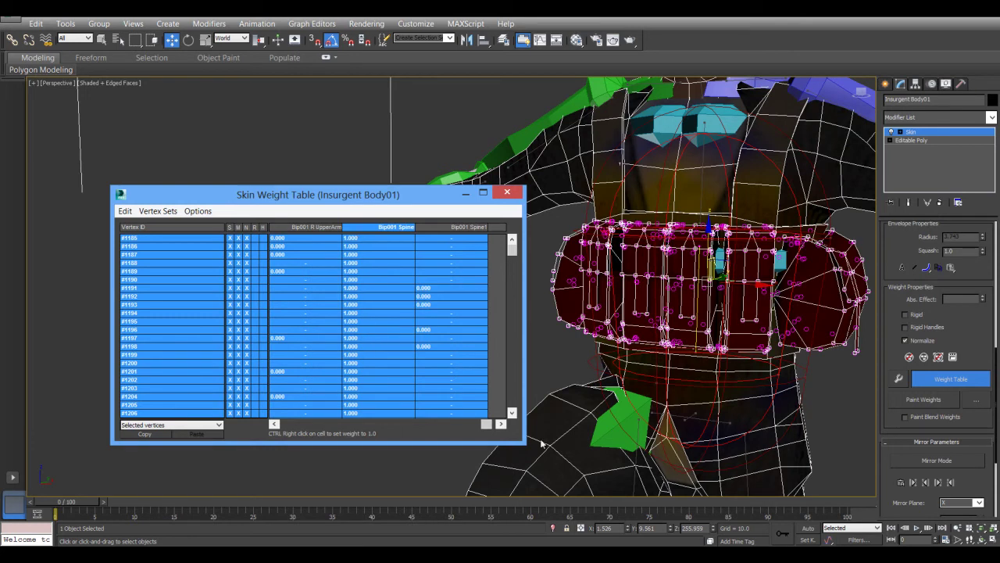
{"action": "middle_click_drag", "start_coordinate": [704, 380], "coordinate": [728, 383], "text": "alt"}
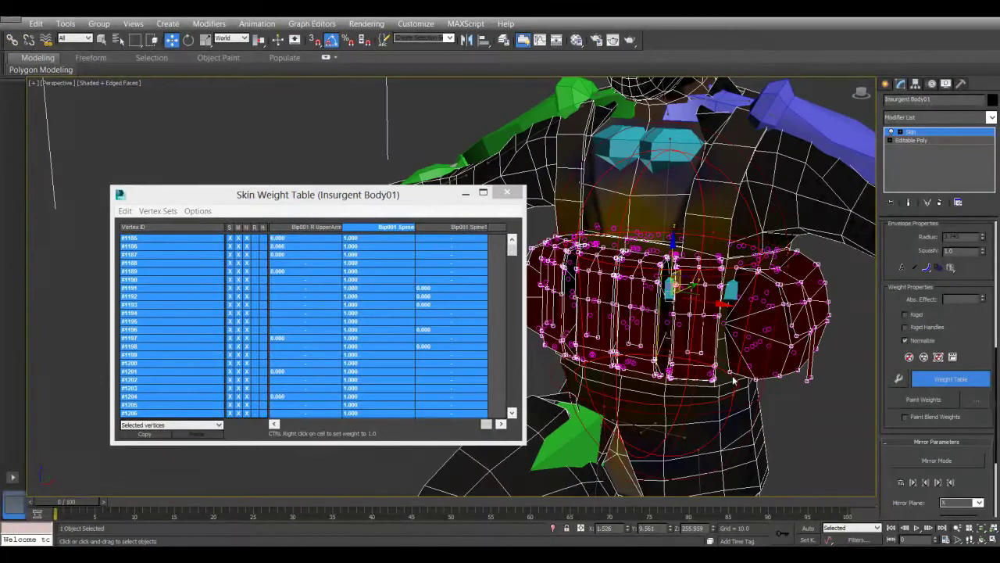
- Close the weight table, turn off vertex selection, and leave envelope editing on the Skin modifier
{"action": "left_click", "coordinate": [506, 193]}
{"action": "middle_click_drag", "start_coordinate": [493, 251], "coordinate": [446, 299], "text": "alt"}
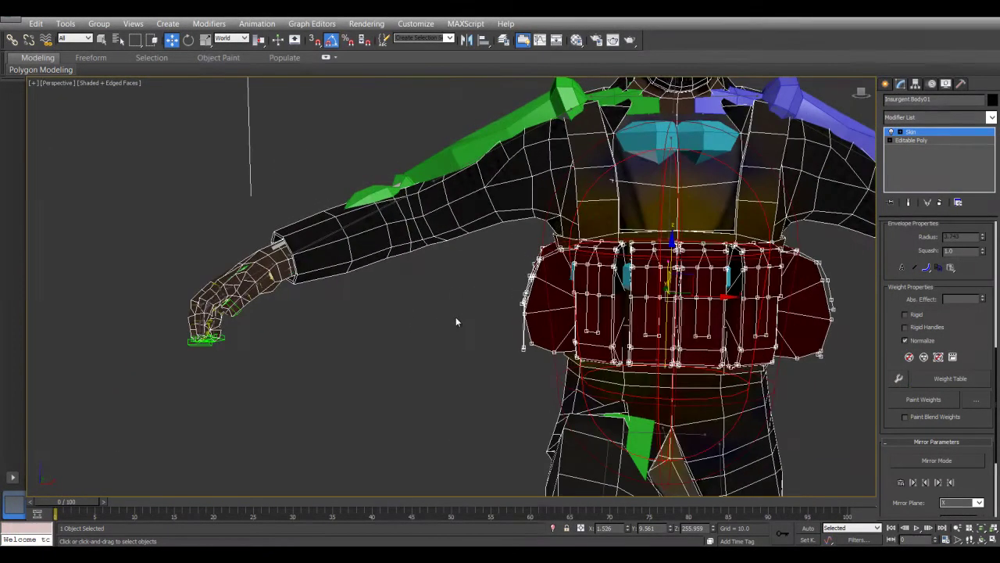
{"action": "middle_click_drag", "start_coordinate": [439, 342], "coordinate": [469, 314], "text": "alt"}
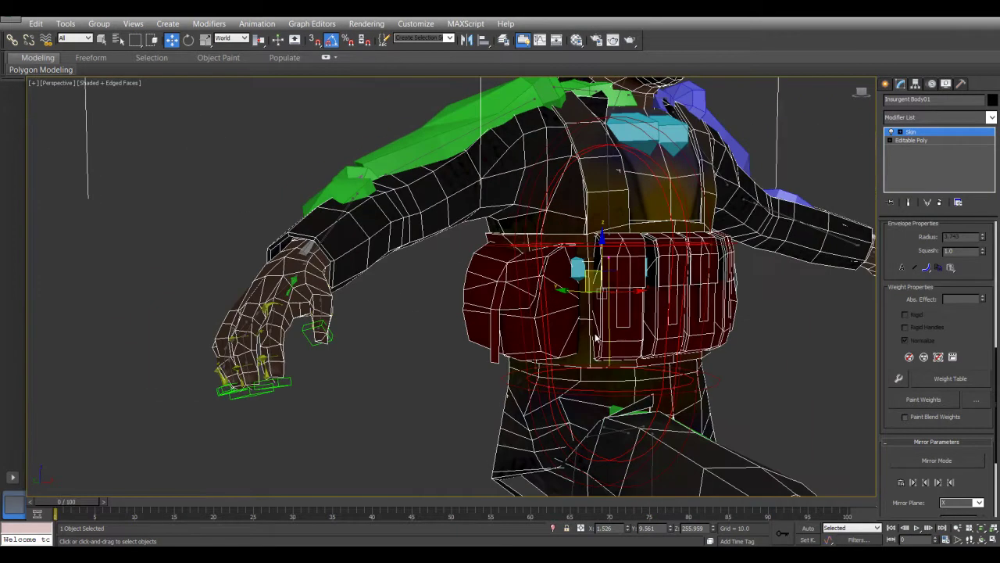
{"action": "scroll", "coordinate": [898, 282], "scroll_direction": "up", "scroll_amount": 4}
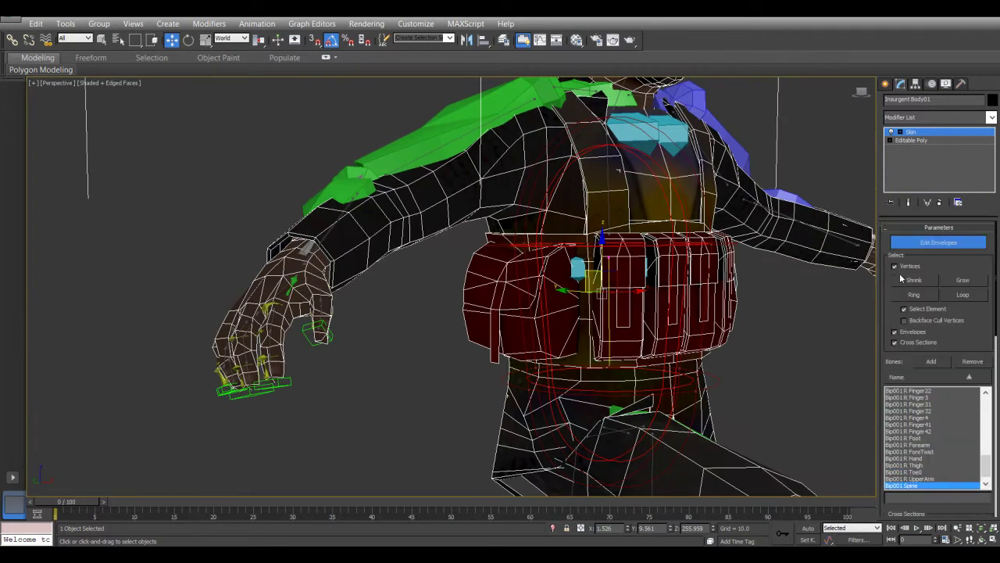
{"action": "left_click", "coordinate": [907, 267]}
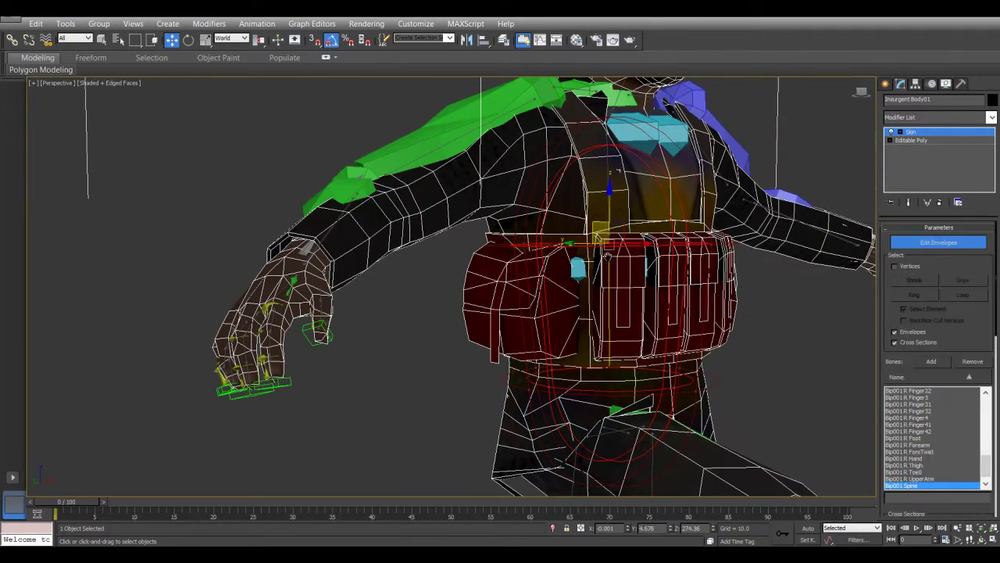
{"action": "middle_click_drag", "start_coordinate": [609, 258], "coordinate": [566, 194]}
{"action": "middle_click_drag", "start_coordinate": [570, 294], "coordinate": [522, 371], "text": "alt"}
{"action": "middle_click_drag", "start_coordinate": [450, 305], "coordinate": [466, 331], "text": "alt"}
{"action": "middle_click_drag", "start_coordinate": [466, 331], "coordinate": [469, 295]}
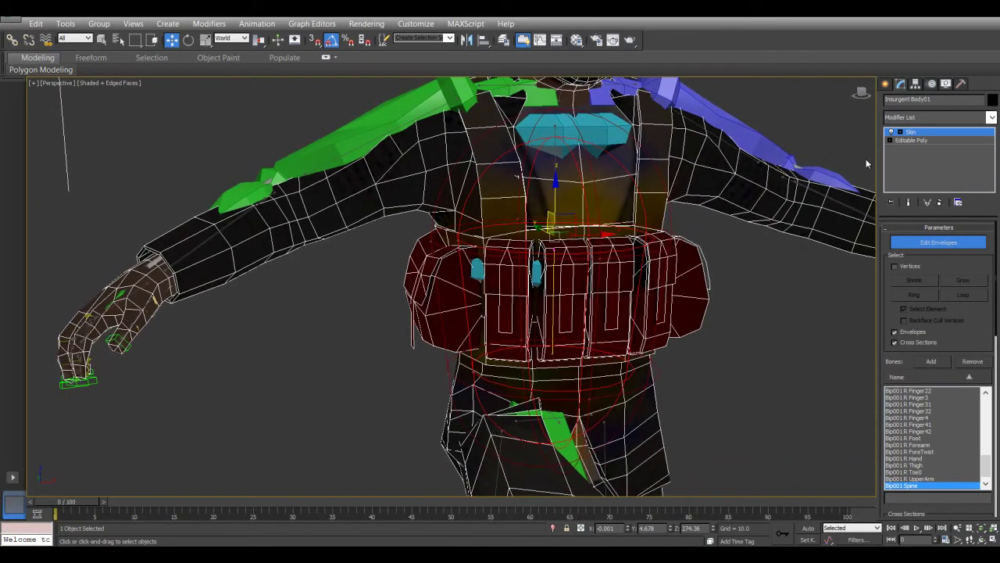
{"action": "left_click", "coordinate": [918, 133]}
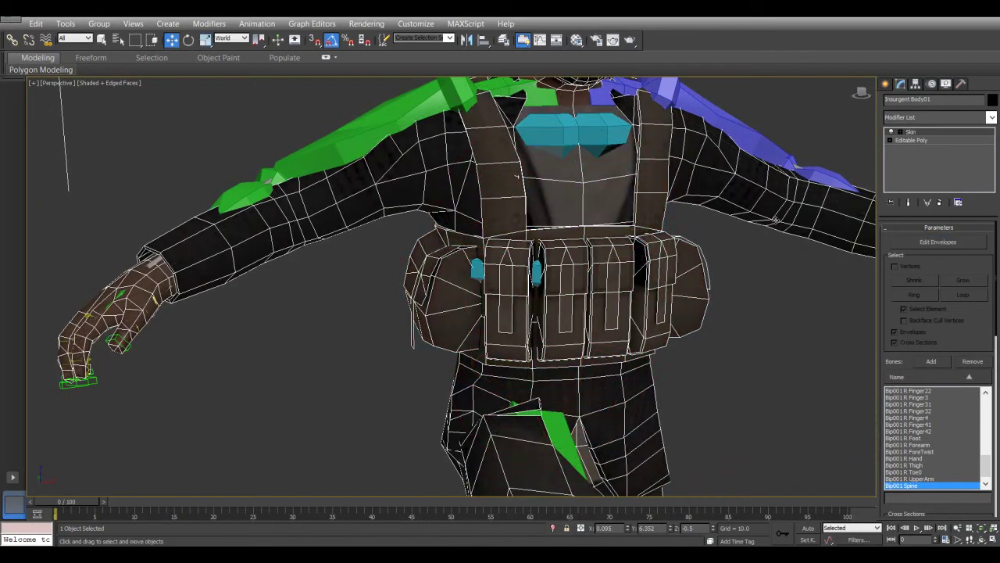
- Select the Bip001 Spine bone and rotate it to bend the torso forward, testing the pouch weighting
{"action": "left_click", "coordinate": [752, 262]}
{"action": "left_click", "coordinate": [536, 279]}
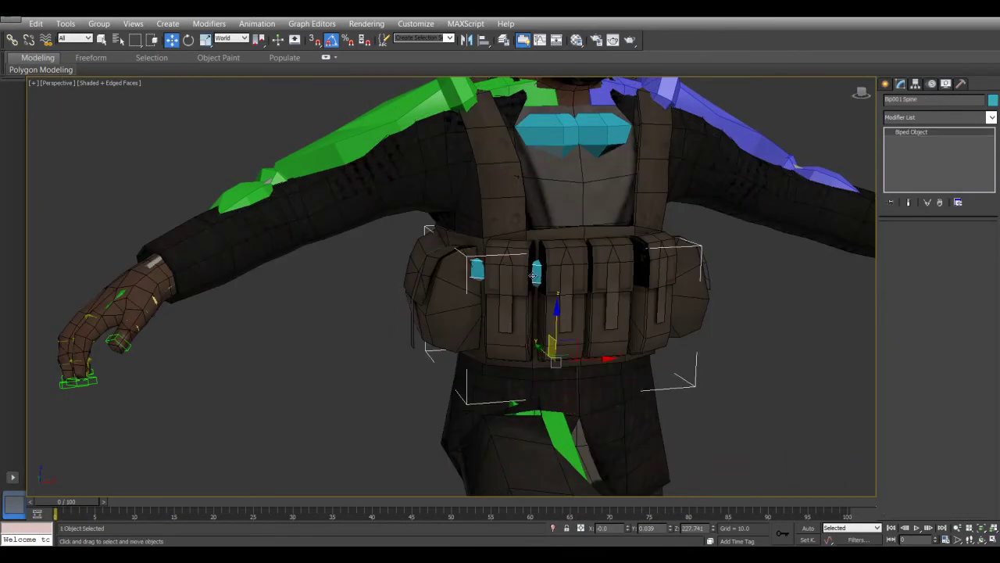
{"action": "right_click", "coordinate": [554, 329]}
{"action": "left_click", "coordinate": [578, 355]}
{"action": "mouse_move", "coordinate": [570, 349]}
{"action": "left_mouse_down"}
{"action": "mouse_move", "coordinate": [551, 360]}
{"action": "mouse_move", "coordinate": [574, 366]}
{"action": "left_mouse_up"}
{"action": "middle_click_drag", "start_coordinate": [574, 366], "coordinate": [621, 345], "text": "alt"}
{"action": "mouse_move", "coordinate": [614, 397]}
{"action": "middle_mouse_down", "text": "alt"}
{"action": "mouse_move", "coordinate": [431, 401]}
{"action": "mouse_move", "coordinate": [599, 406]}
{"action": "mouse_move", "coordinate": [622, 386]}
{"action": "middle_mouse_up", "text": "alt"}
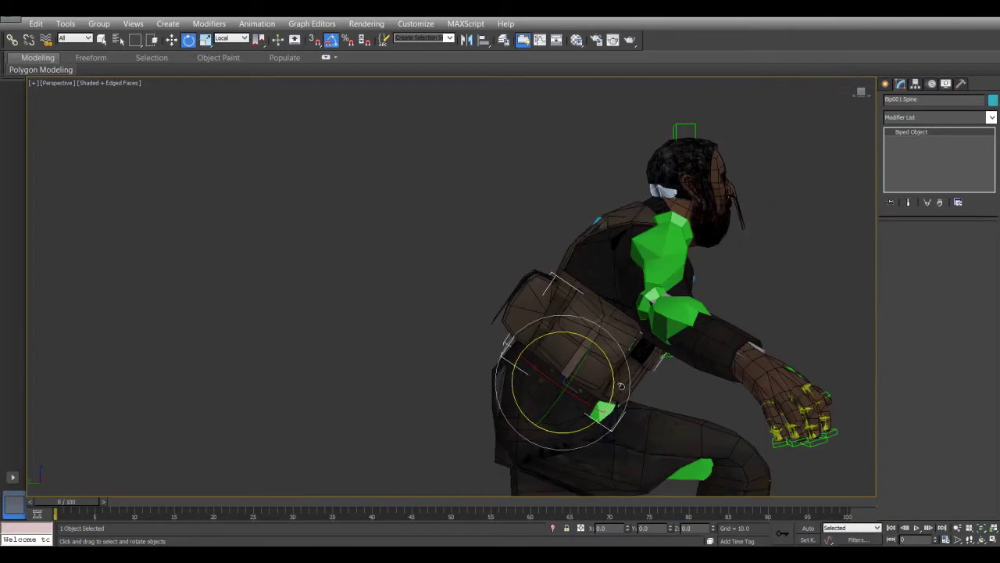
- Rotate the Bip001 Spine bone back toward upright and try another bend to check how the waist pouches follow
{"action": "left_click_drag", "start_coordinate": [610, 387], "coordinate": [596, 363]}
{"action": "middle_click_drag", "start_coordinate": [624, 367], "coordinate": [453, 329], "text": "alt"}
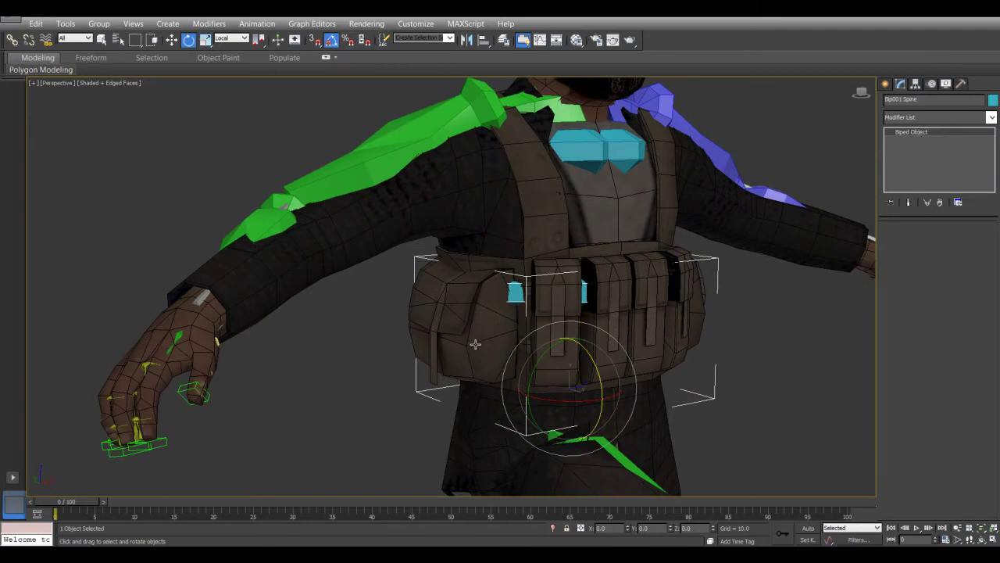
{"action": "middle_click_drag", "start_coordinate": [545, 345], "coordinate": [472, 388], "text": "alt"}
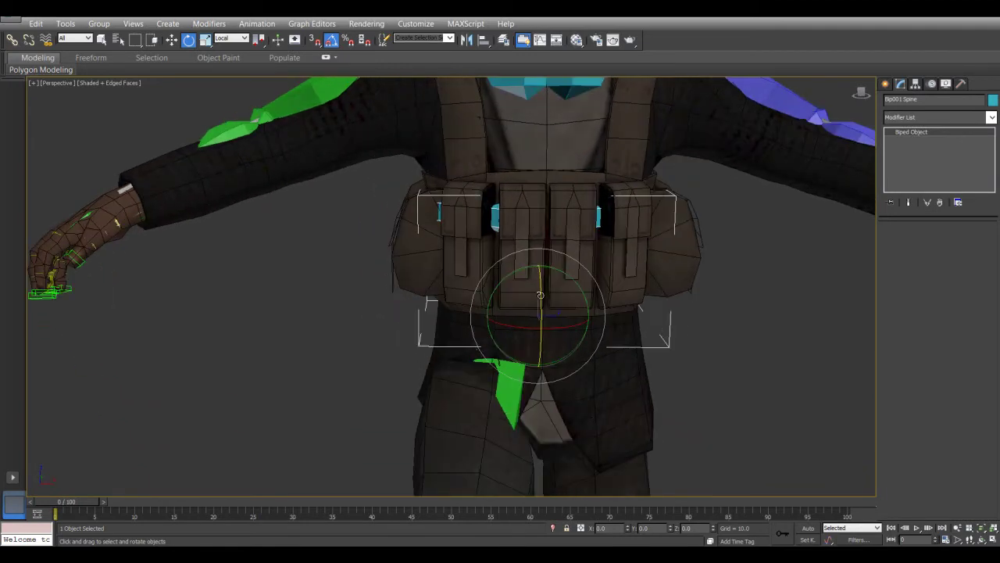
{"action": "left_click_drag", "start_coordinate": [541, 308], "coordinate": [533, 330]}
{"action": "right_click", "coordinate": [533, 332]}
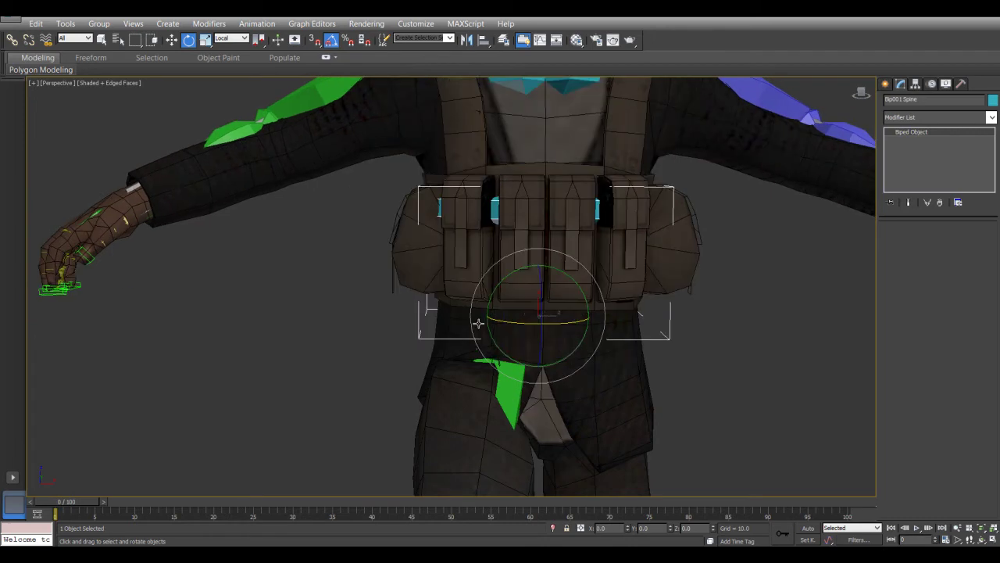
- Select the insurgent body mesh and resume envelope editing on its Skin modifier
{"action": "middle_click_drag", "start_coordinate": [457, 348], "coordinate": [577, 399], "text": "alt"}
{"action": "middle_click_drag", "start_coordinate": [601, 361], "coordinate": [535, 396], "text": "alt"}
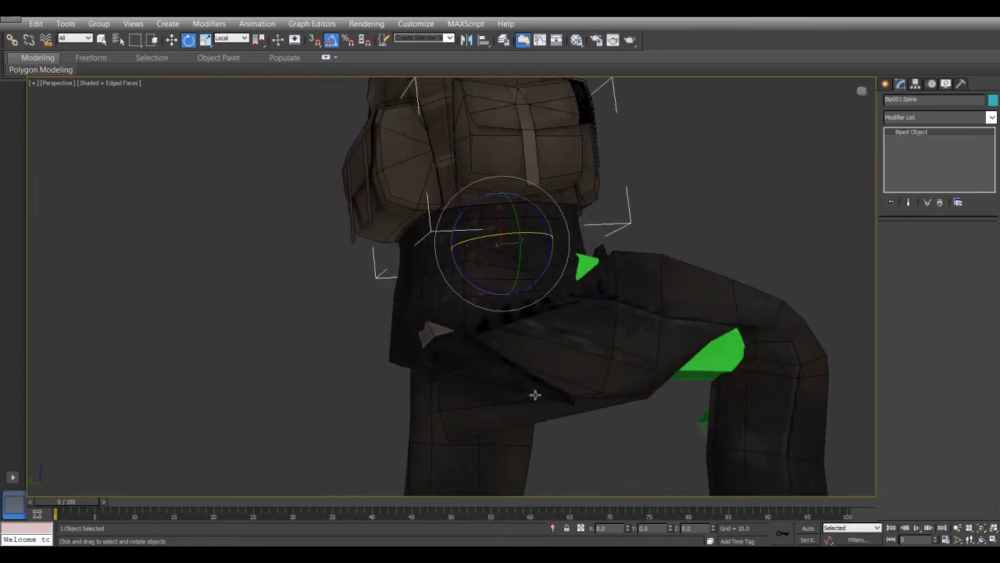
{"action": "left_click", "coordinate": [662, 311]}
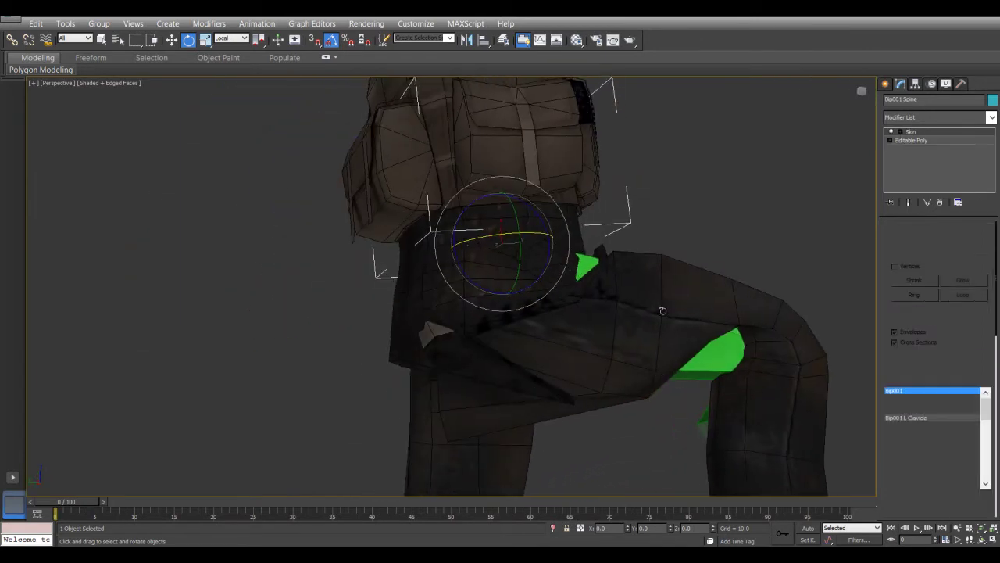
{"action": "left_click", "coordinate": [911, 132]}
- Examine the mesh deformation around the pelvis, buttocks and raised right leg from several angles
{"action": "middle_click_drag", "start_coordinate": [695, 268], "coordinate": [701, 232], "text": "alt"}
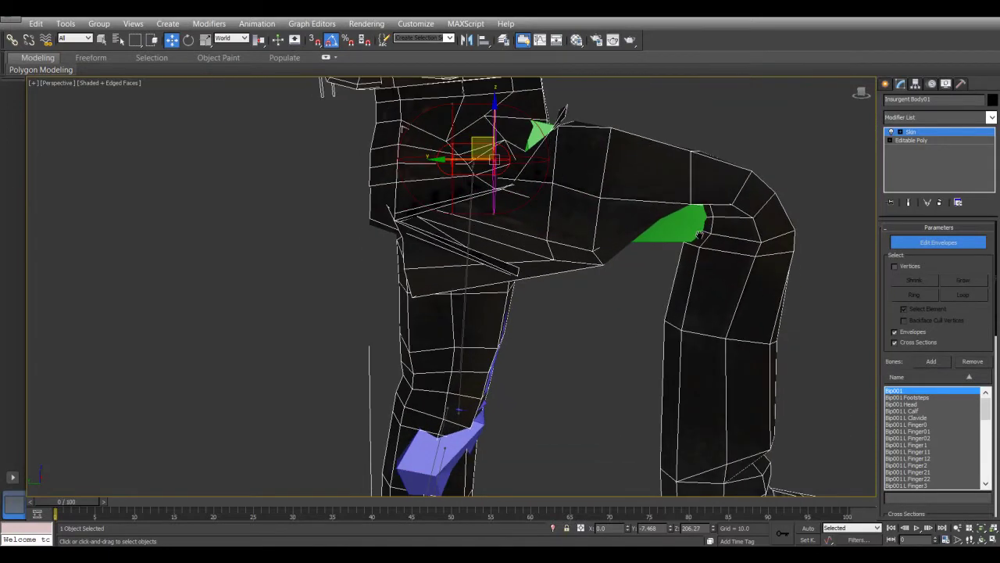
{"action": "middle_click_drag", "start_coordinate": [615, 288], "coordinate": [524, 286], "text": "alt"}
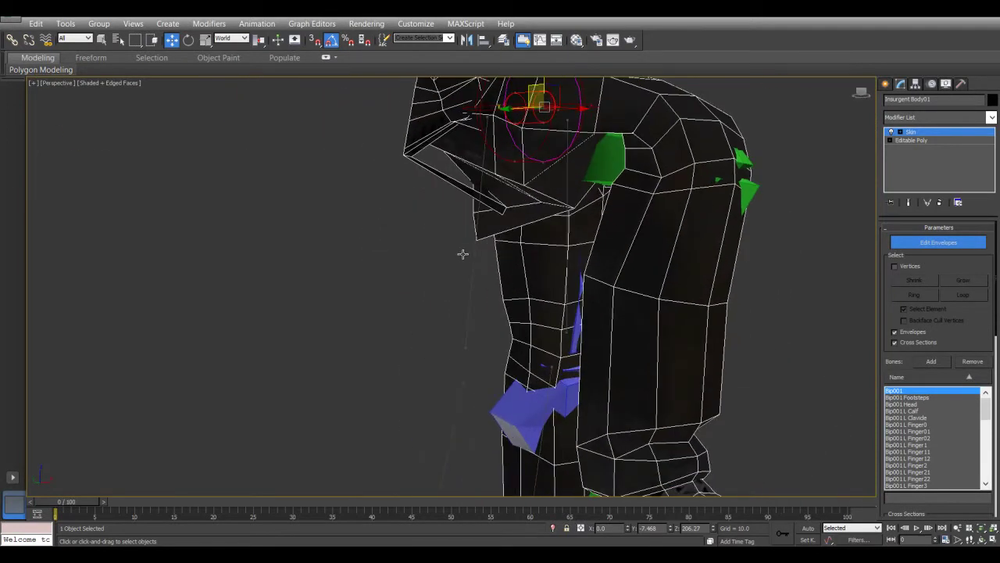
{"action": "middle_click_drag", "start_coordinate": [465, 304], "coordinate": [613, 367], "text": "alt"}
{"action": "scroll", "coordinate": [605, 242], "scroll_direction": "down", "scroll_amount": 4}
{"action": "scroll", "coordinate": [678, 283], "scroll_direction": "up", "scroll_amount": 3}
{"action": "scroll", "coordinate": [678, 283], "scroll_direction": "down", "scroll_amount": 3}
{"action": "scroll", "coordinate": [645, 357], "scroll_direction": "down", "scroll_amount": 4}
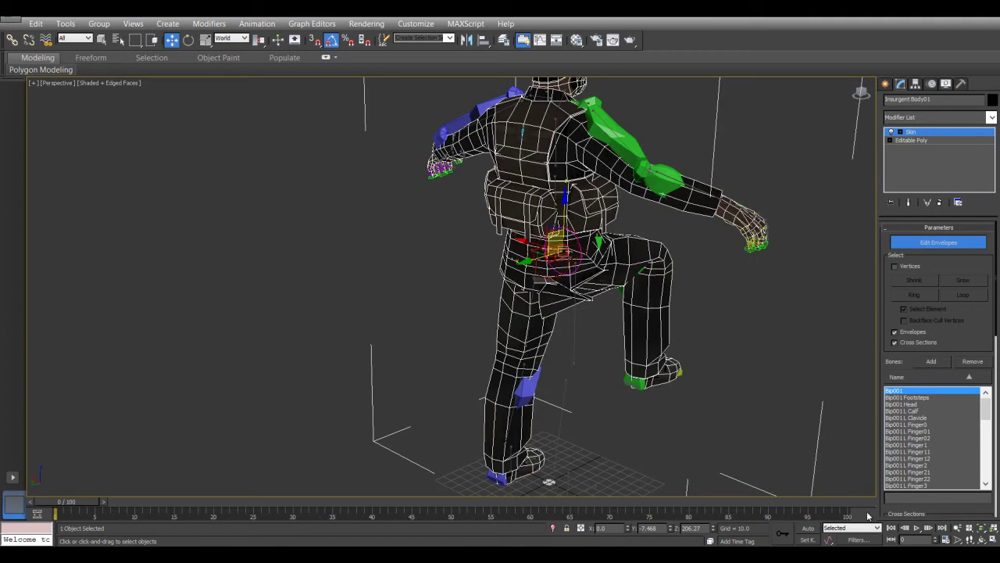
{"action": "middle_click_drag", "start_coordinate": [551, 383], "coordinate": [599, 344], "text": "alt"}
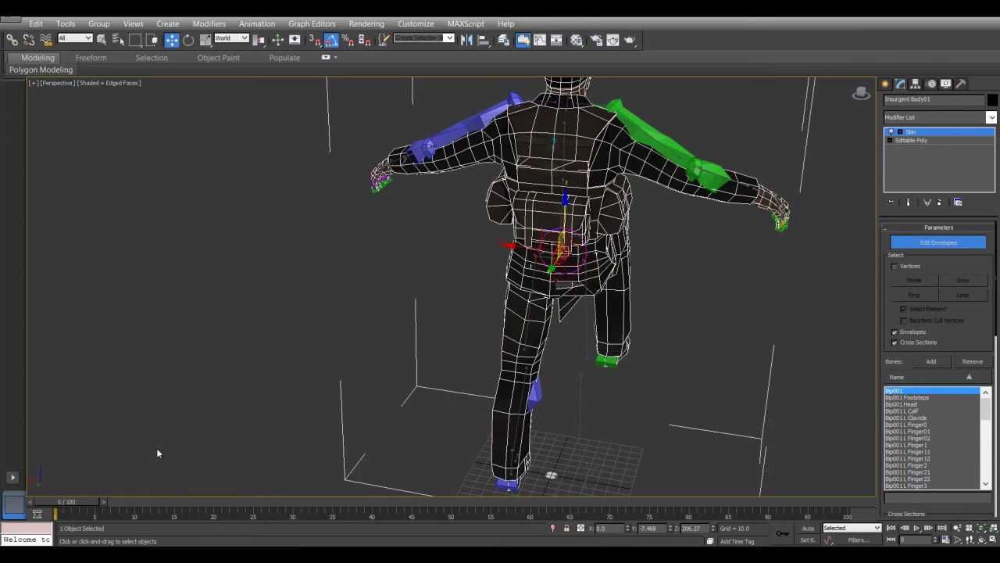
{"action": "middle_click_drag", "start_coordinate": [446, 334], "coordinate": [379, 340], "text": "alt"}
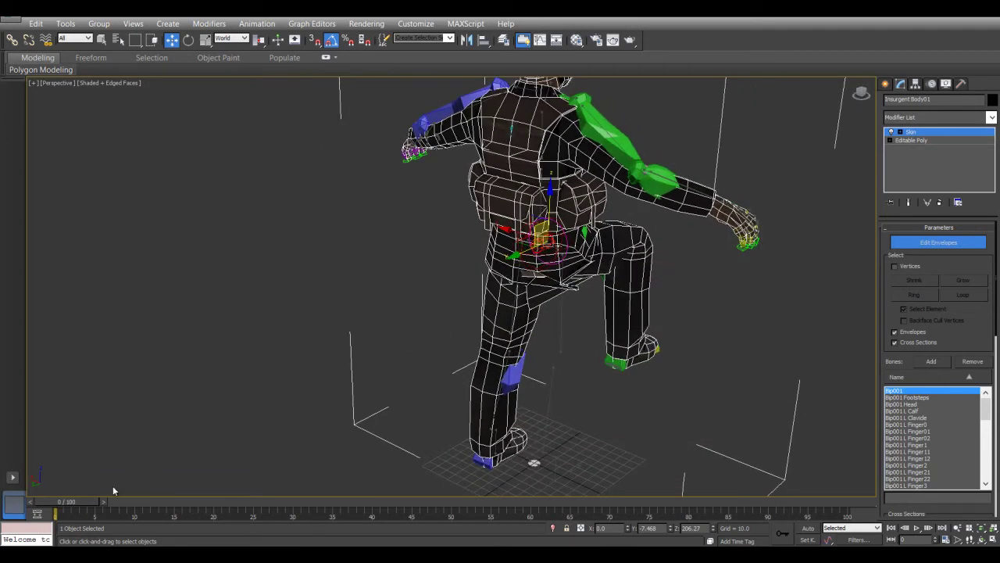
{"action": "middle_click_drag", "start_coordinate": [248, 411], "coordinate": [386, 290], "text": "alt"}
{"action": "scroll", "coordinate": [166, 414], "scroll_direction": "up", "scroll_amount": 5}
{"action": "middle_click_drag", "start_coordinate": [554, 213], "coordinate": [486, 252]}
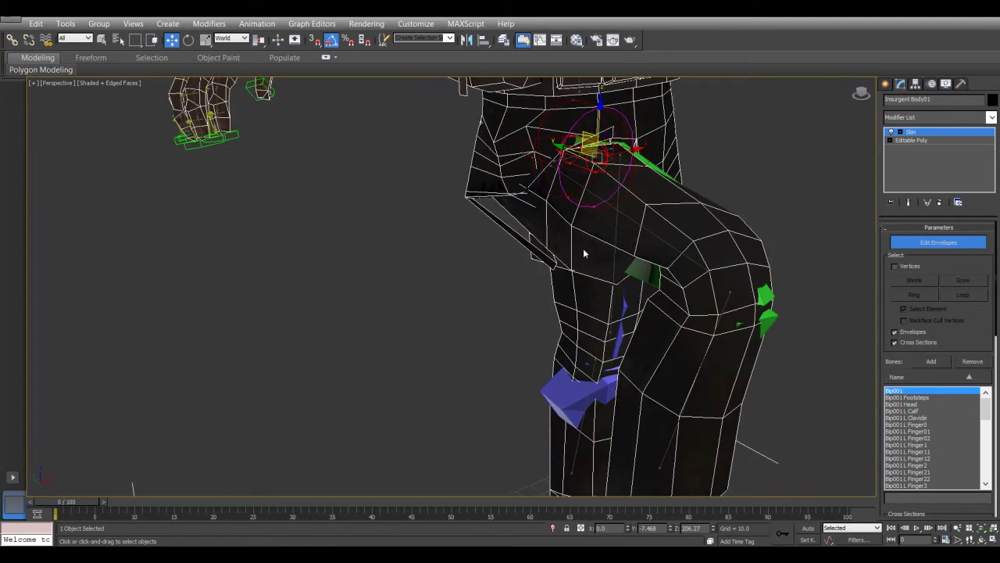
- Compare the influence of the Bip001 R Thigh and Bip001 R Calf envelopes, leaving Bip001 R Thigh active
{"action": "left_click", "coordinate": [635, 224]}
{"action": "middle_click_drag", "start_coordinate": [576, 272], "coordinate": [693, 307], "text": "alt"}
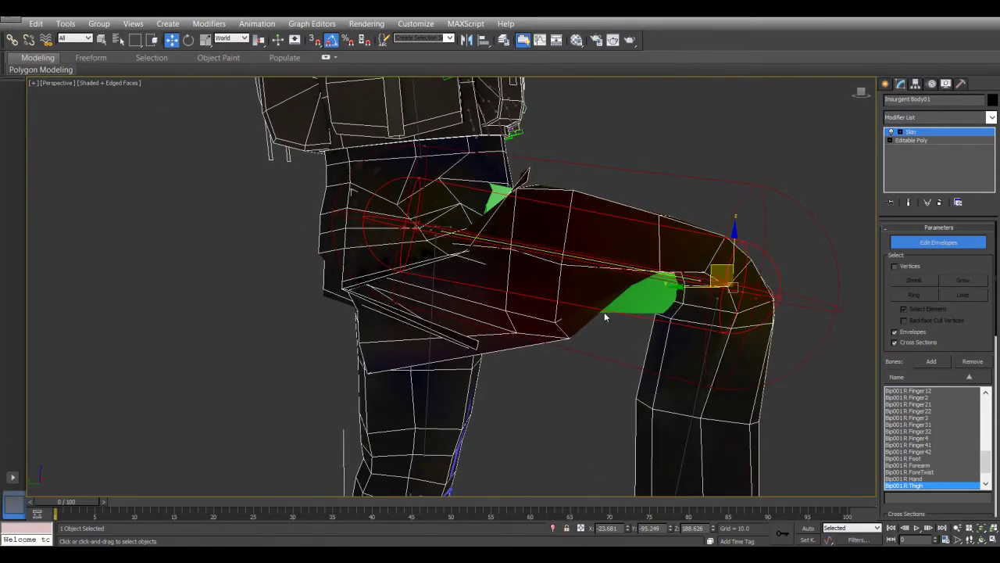
{"action": "left_click", "coordinate": [695, 397]}
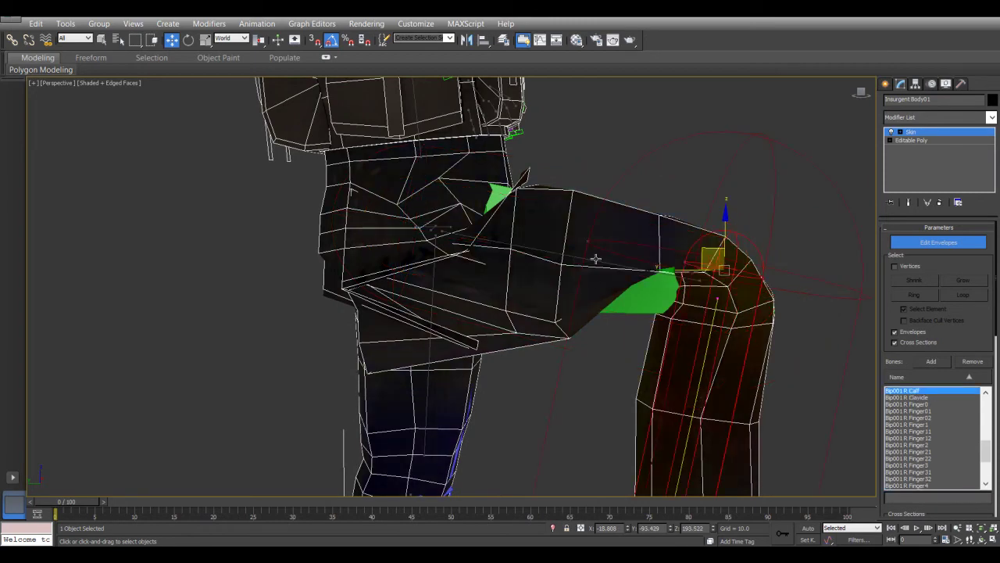
{"action": "left_click", "coordinate": [570, 259]}
{"action": "middle_click_drag", "start_coordinate": [674, 320], "coordinate": [661, 243]}
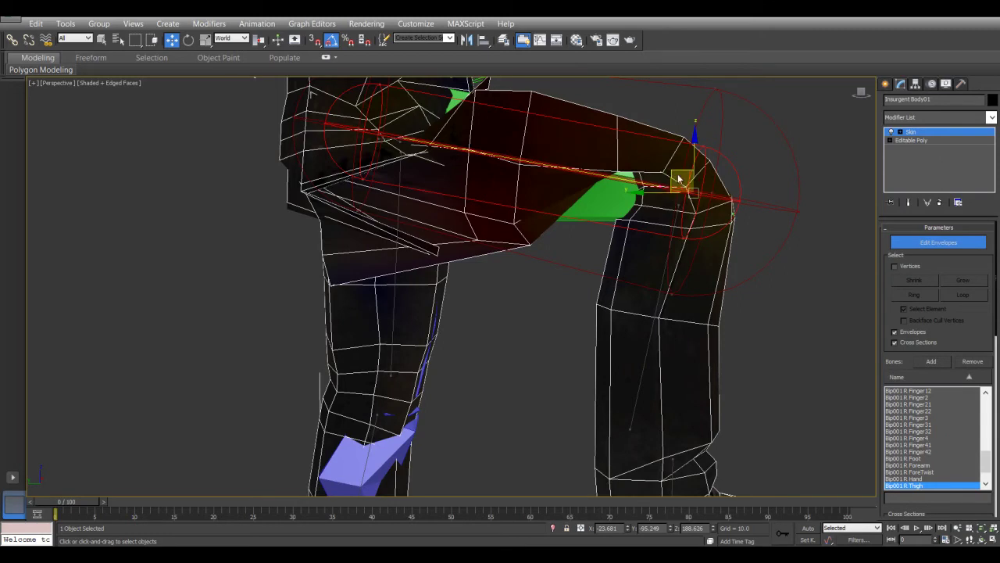
- In the Left view, move the knee end of the Bip001 R Thigh envelope back toward the hip
{"action": "key", "text": "l"}
{"action": "key", "text": "z"}
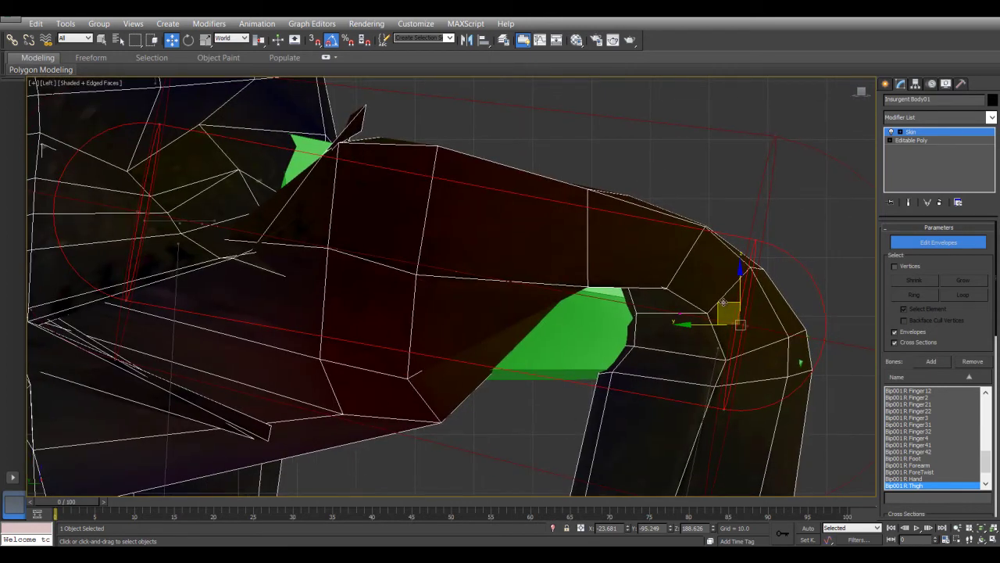
{"action": "left_click_drag", "start_coordinate": [720, 303], "coordinate": [674, 319]}
{"action": "middle_click_drag", "start_coordinate": [674, 383], "coordinate": [667, 329]}
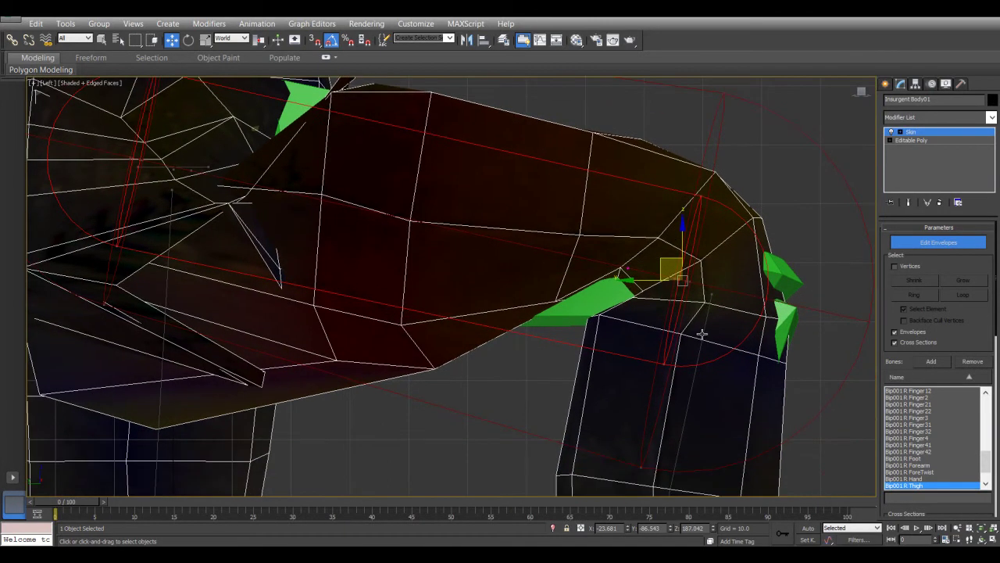
- Move the knee end of the Bip001 R Calf envelope down into the shin, keeping its outer radius as it was
{"action": "left_click", "coordinate": [703, 334]}
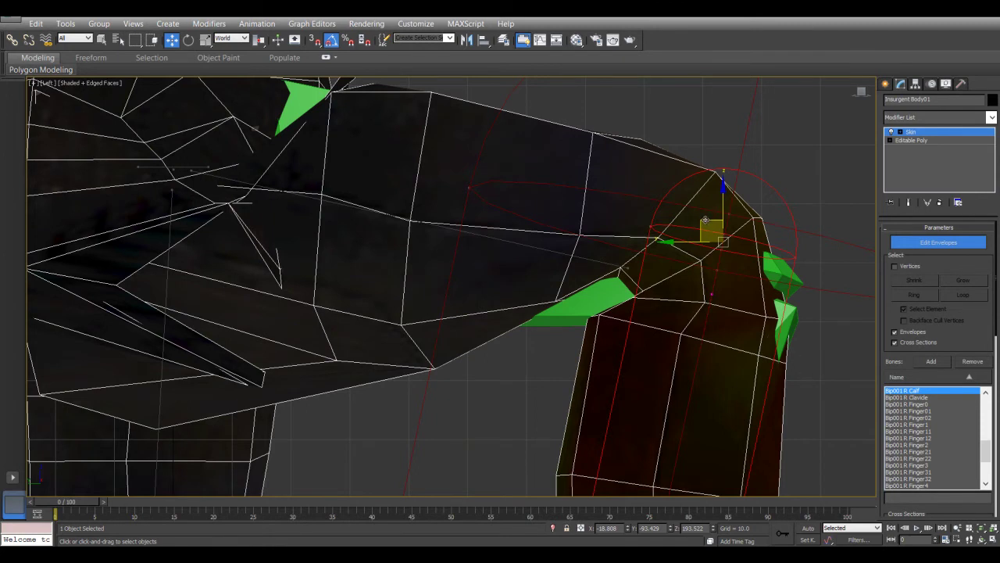
{"action": "mouse_move", "coordinate": [704, 219]}
{"action": "left_mouse_down"}
{"action": "mouse_move", "coordinate": [760, 268]}
{"action": "mouse_move", "coordinate": [680, 326]}
{"action": "mouse_move", "coordinate": [686, 269]}
{"action": "mouse_move", "coordinate": [672, 309]}
{"action": "mouse_move", "coordinate": [713, 313]}
{"action": "mouse_move", "coordinate": [632, 324]}
{"action": "mouse_move", "coordinate": [712, 328]}
{"action": "mouse_move", "coordinate": [678, 319]}
{"action": "left_mouse_up"}
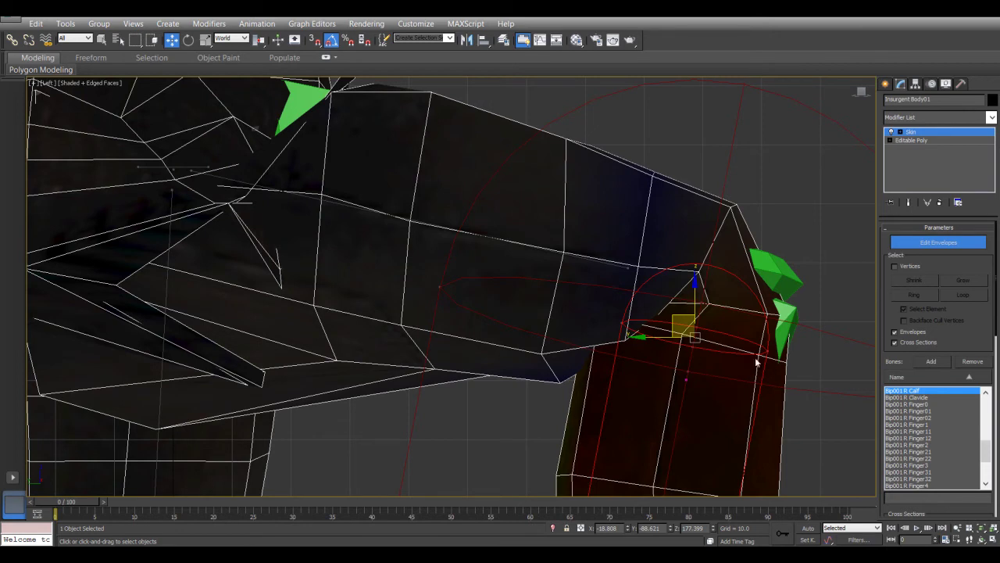
{"action": "left_click_drag", "start_coordinate": [677, 316], "coordinate": [663, 331]}
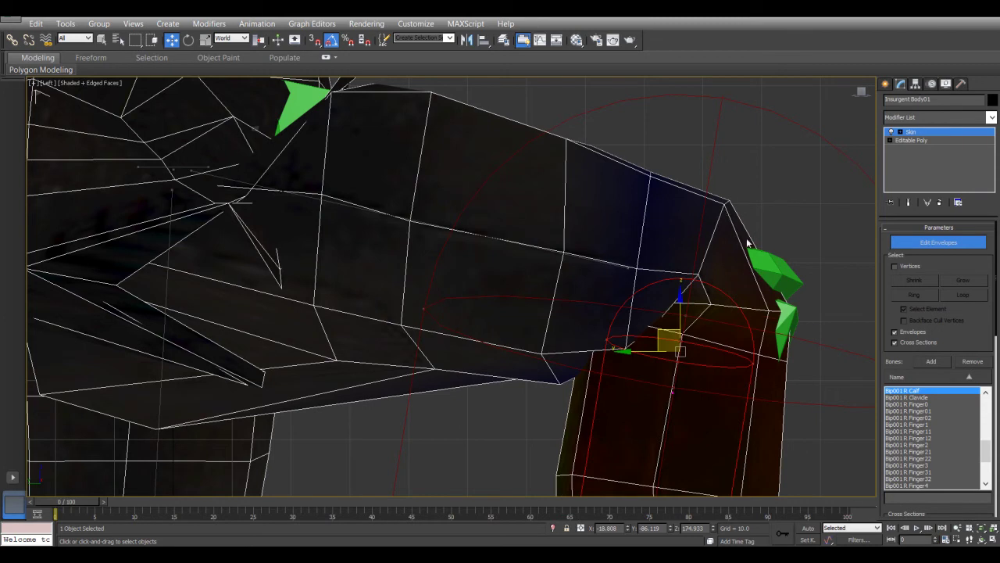
{"action": "left_click_drag", "start_coordinate": [426, 314], "coordinate": [471, 306]}
{"action": "key", "text": "ctrl+z"}
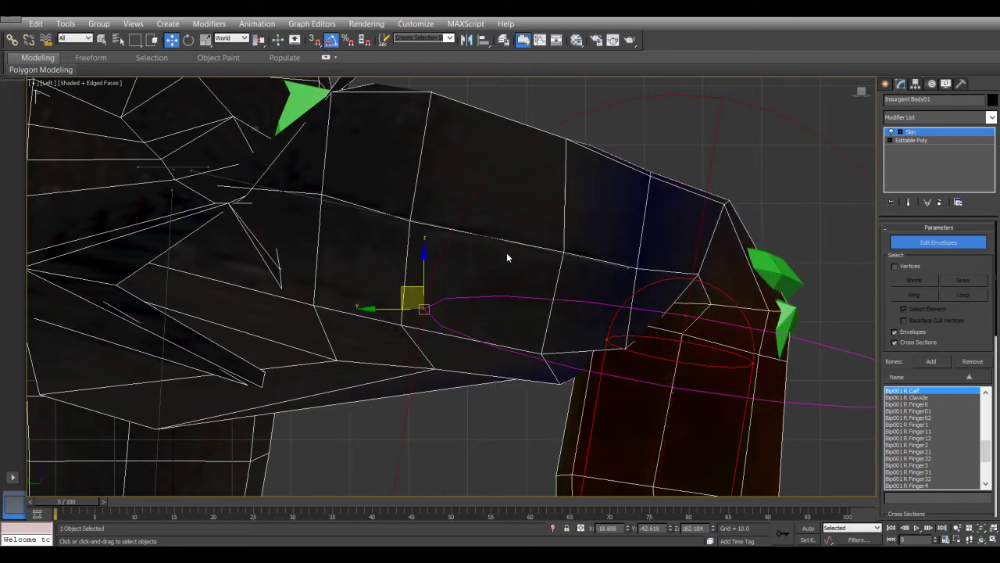
- Reactivate the Bip001 R Thigh envelope and, in the Perspective view, shift its hip end slightly forward and down
{"action": "left_click", "coordinate": [501, 237]}
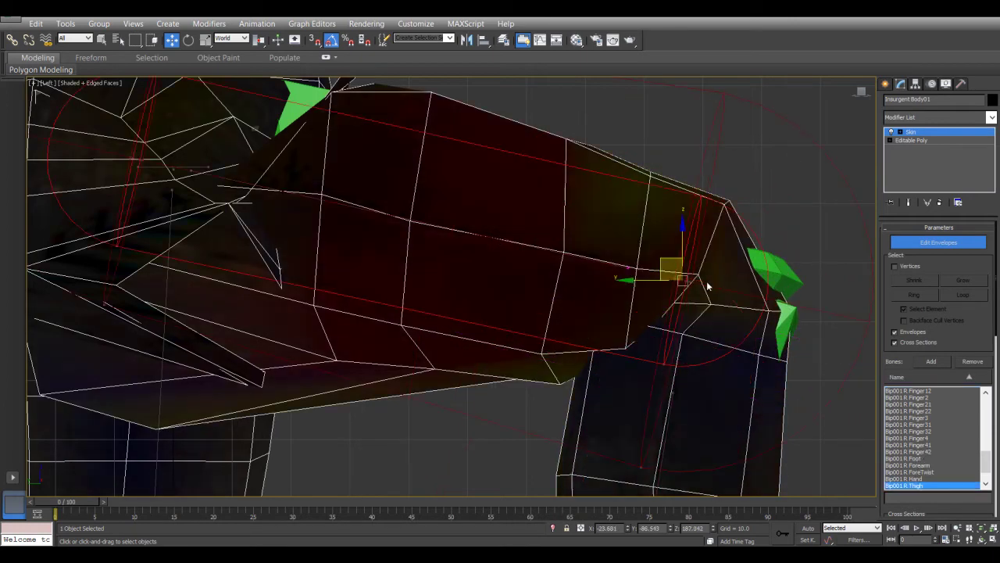
{"action": "scroll", "coordinate": [675, 293], "scroll_direction": "down", "scroll_amount": 3}
{"action": "scroll", "coordinate": [453, 317], "scroll_direction": "up", "scroll_amount": 5}
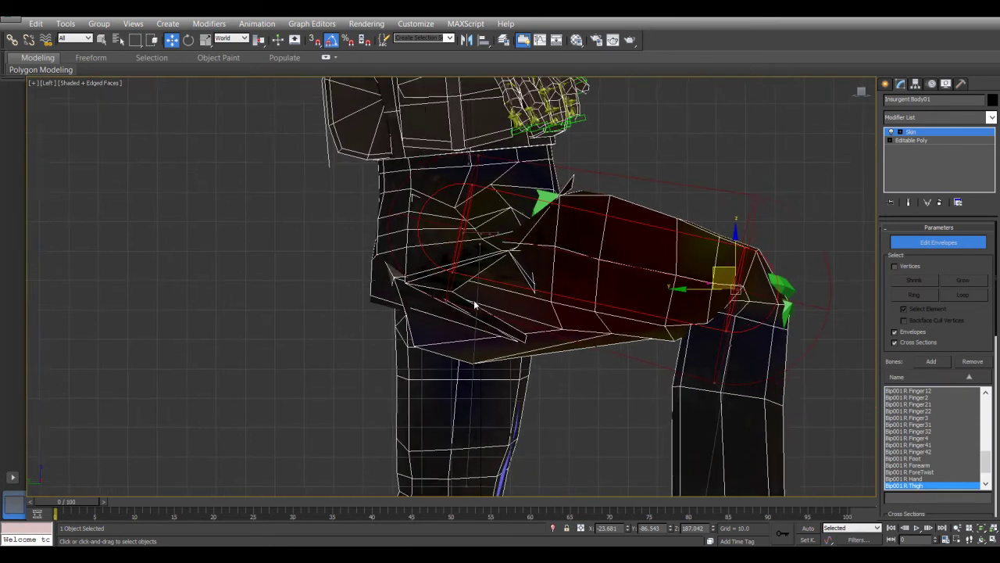
{"action": "key", "text": "p"}
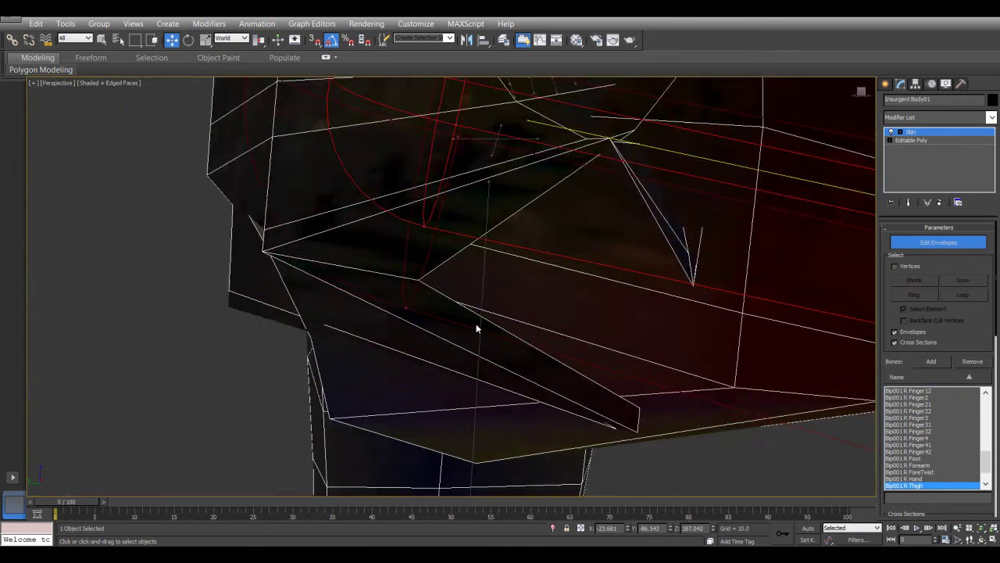
{"action": "scroll", "coordinate": [476, 322], "scroll_direction": "down", "scroll_amount": 4}
{"action": "middle_click_drag", "start_coordinate": [475, 322], "coordinate": [464, 306], "text": "alt"}
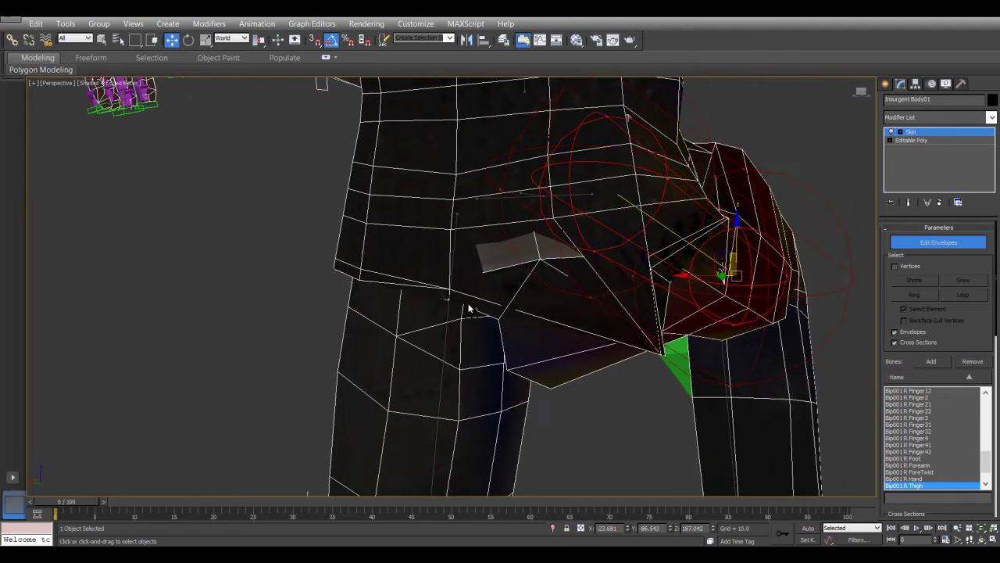
{"action": "middle_click_drag", "start_coordinate": [555, 264], "coordinate": [527, 271], "text": "alt"}
{"action": "middle_click_drag", "start_coordinate": [532, 231], "coordinate": [536, 296], "text": "alt"}
{"action": "scroll", "coordinate": [524, 150], "scroll_direction": "up", "scroll_amount": 3}
{"action": "scroll", "coordinate": [536, 153], "scroll_direction": "up", "scroll_amount": 2}
{"action": "scroll", "coordinate": [536, 153], "scroll_direction": "up", "scroll_amount": 1}
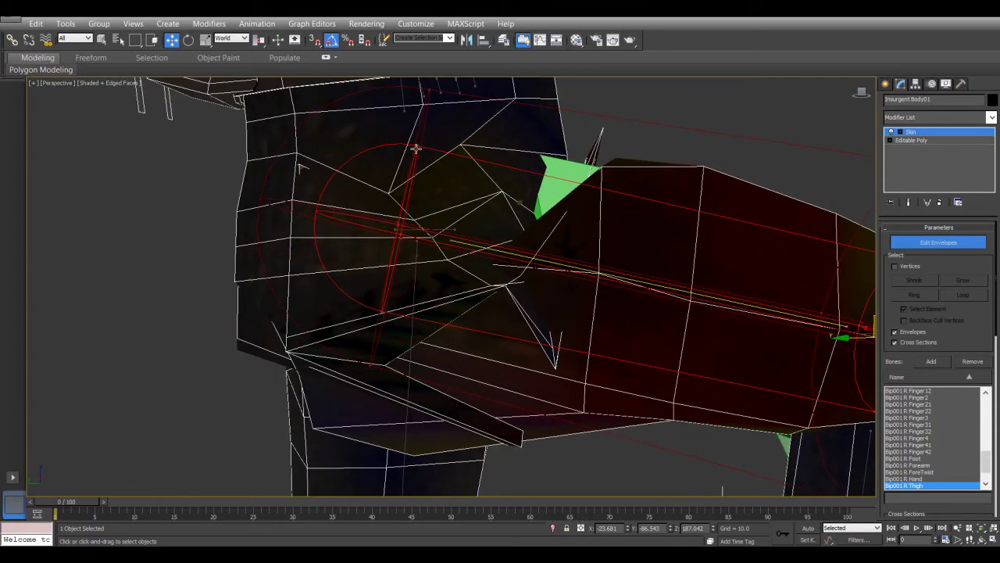
{"action": "left_click", "coordinate": [452, 244]}
{"action": "left_click_drag", "start_coordinate": [378, 209], "coordinate": [405, 237]}
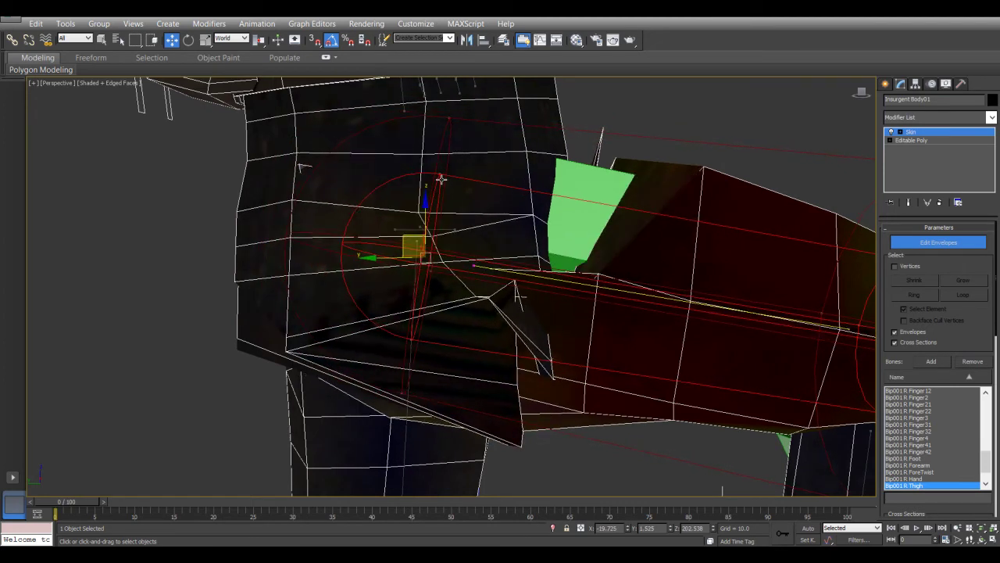
- Enlarge the outer radius at the hip end of the Bip001 R Thigh envelope
{"action": "left_click", "coordinate": [411, 337]}
{"action": "key", "text": "ctrl+z"}
{"action": "middle_click_drag", "start_coordinate": [452, 373], "coordinate": [362, 303], "text": "alt"}
{"action": "scroll", "coordinate": [269, 294], "scroll_direction": "down", "scroll_amount": 2}
{"action": "scroll", "coordinate": [427, 306], "scroll_direction": "up", "scroll_amount": 2}
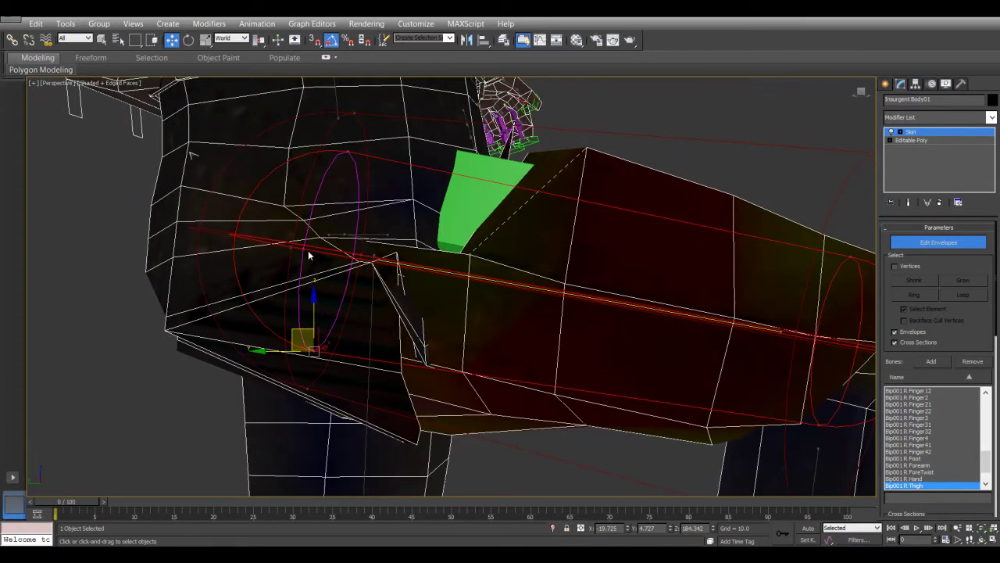
{"action": "left_click_drag", "start_coordinate": [354, 115], "coordinate": [364, 88]}
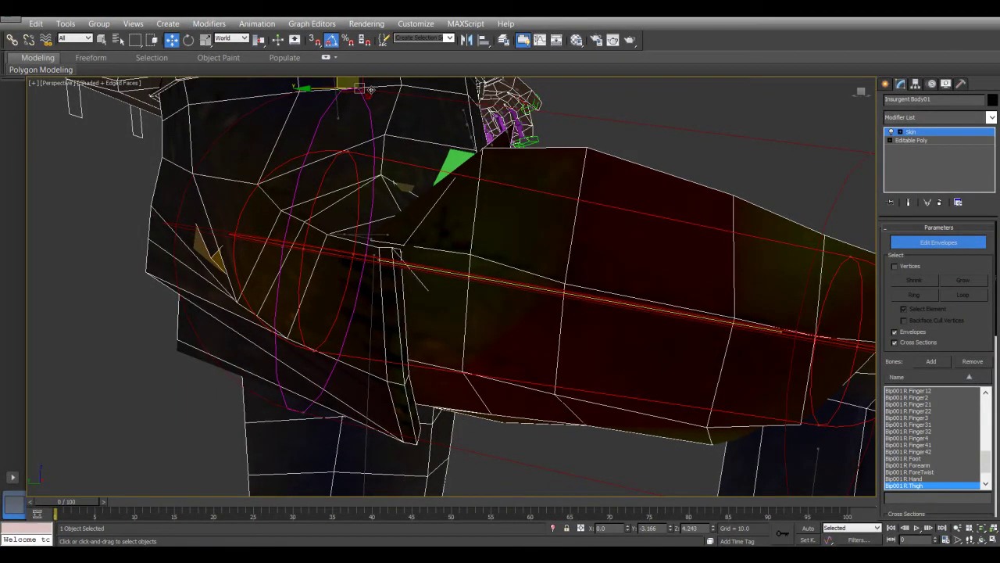
- Make the Bip001 Pelvis envelope active and enlarge the inner radius at its end on the character's right side
{"action": "middle_click_drag", "start_coordinate": [347, 244], "coordinate": [405, 238], "text": "alt"}
{"action": "scroll", "coordinate": [404, 237], "scroll_direction": "down", "scroll_amount": 3}
{"action": "middle_click_drag", "start_coordinate": [338, 259], "coordinate": [359, 270], "text": "alt"}
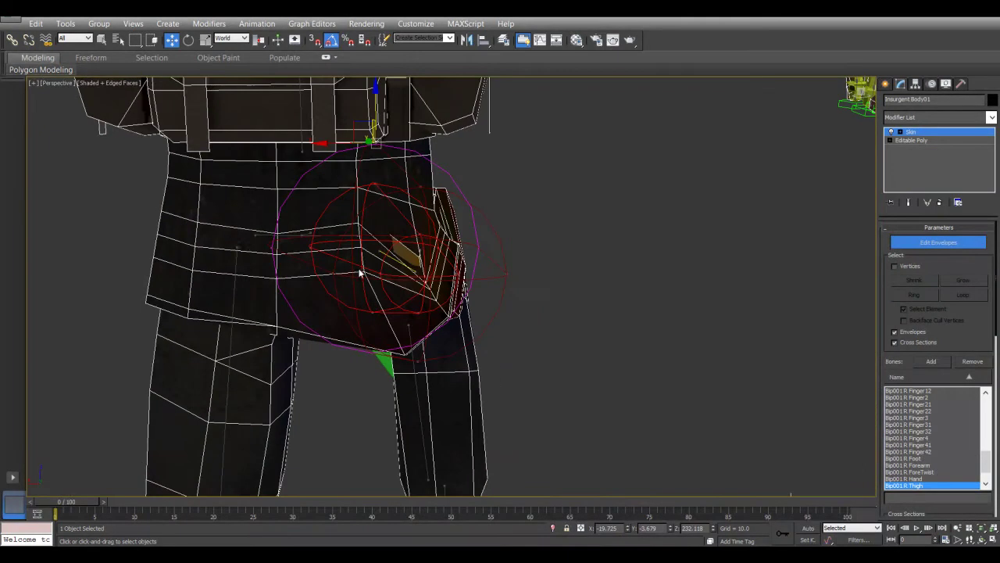
{"action": "left_click", "coordinate": [266, 235]}
{"action": "middle_click_drag", "start_coordinate": [265, 236], "coordinate": [349, 273], "text": "alt"}
{"action": "scroll", "coordinate": [242, 275], "scroll_direction": "up", "scroll_amount": 3}
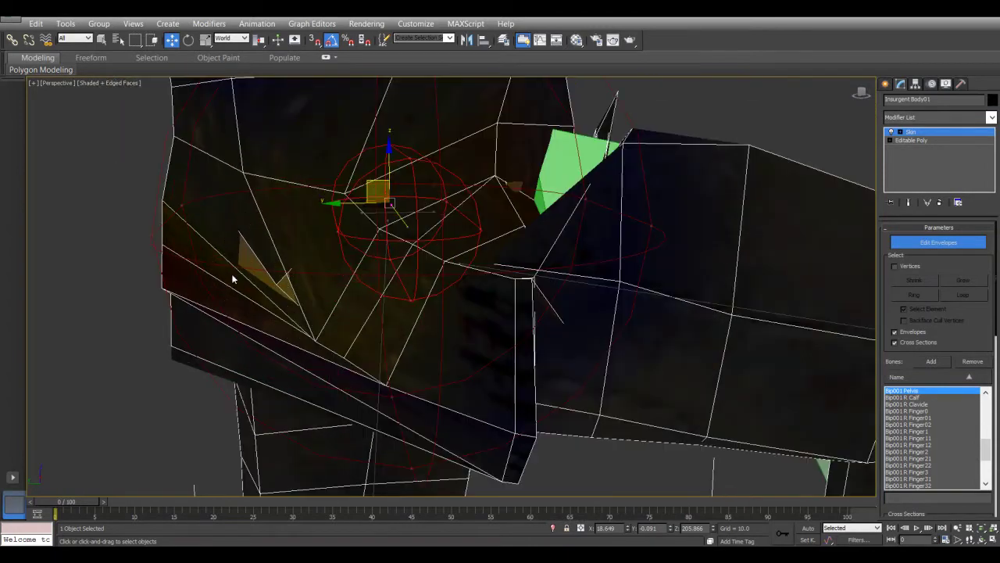
{"action": "left_click", "coordinate": [336, 232]}
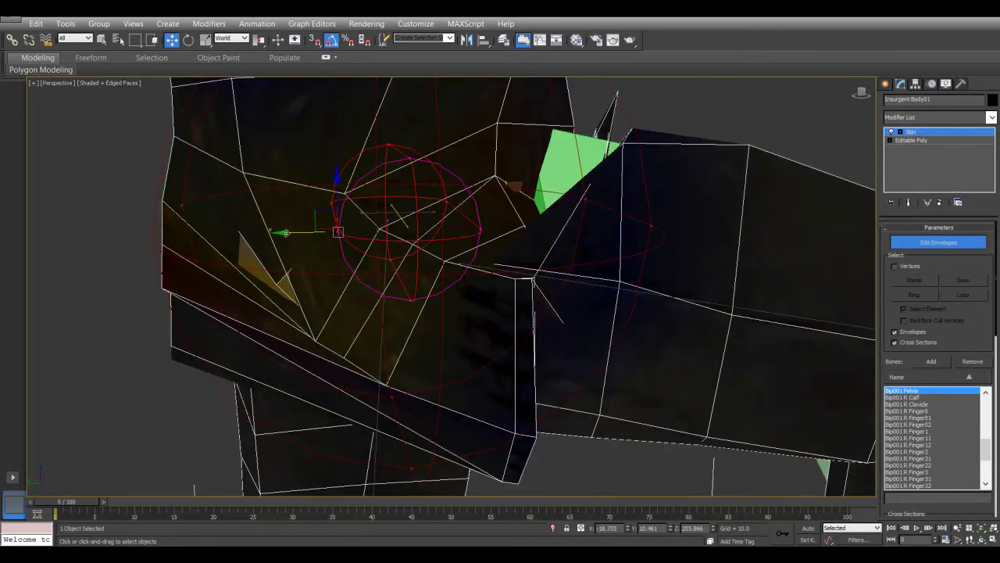
{"action": "left_click_drag", "start_coordinate": [296, 234], "coordinate": [231, 244]}
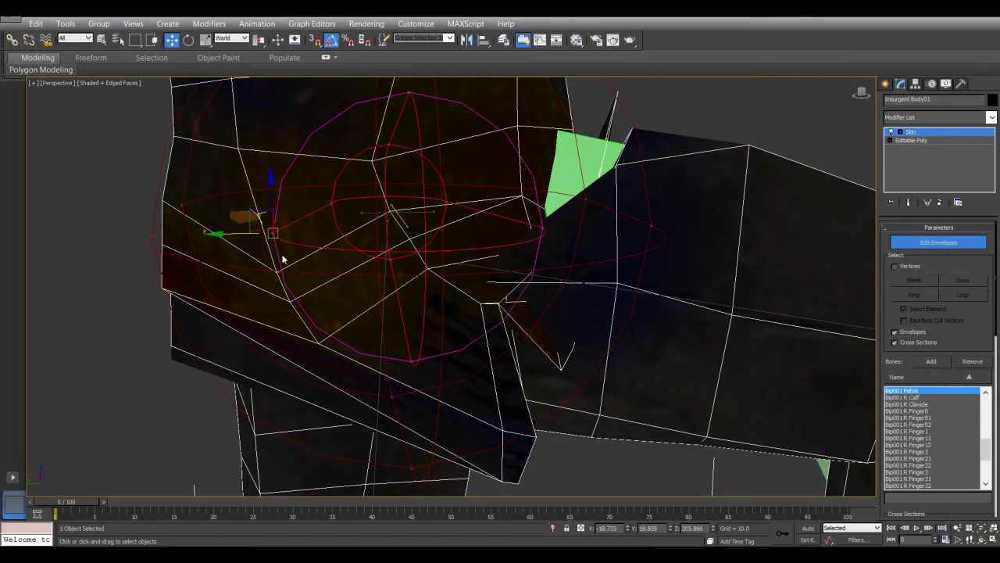
- In the Left view, enlarge the inner radius at the opposite end of the Bip001 Pelvis envelope to match
{"action": "left_click", "coordinate": [329, 200]}
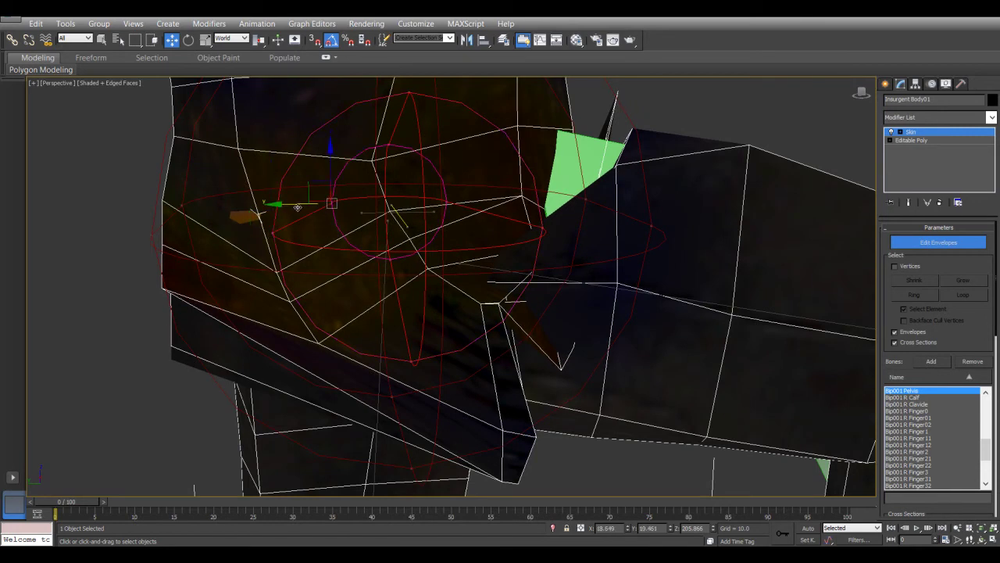
{"action": "key", "text": "l"}
{"action": "scroll", "coordinate": [292, 218], "scroll_direction": "up", "scroll_amount": 5}
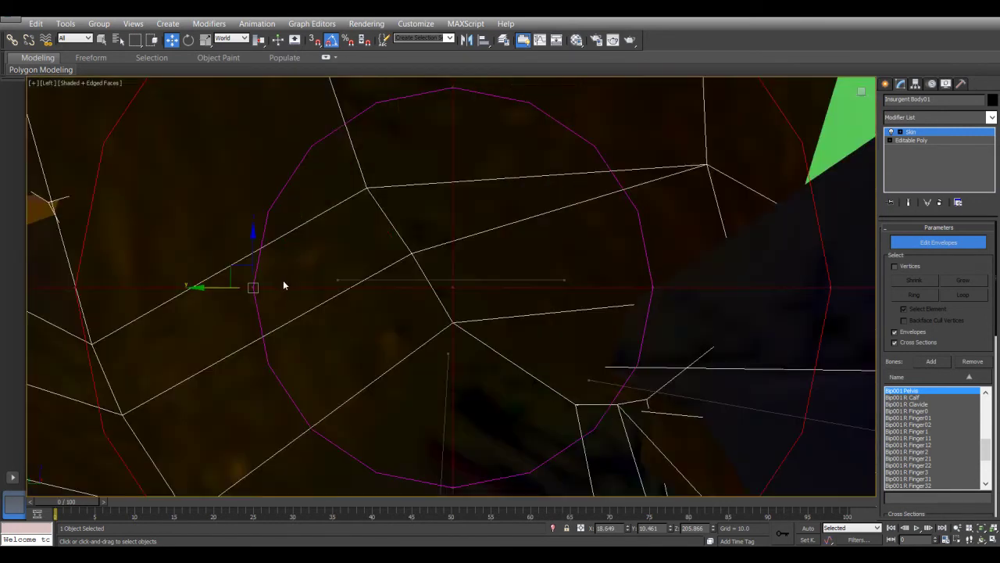
{"action": "left_click_drag", "start_coordinate": [294, 266], "coordinate": [118, 286]}
{"action": "scroll", "coordinate": [263, 276], "scroll_direction": "down", "scroll_amount": 10}
{"action": "scroll", "coordinate": [264, 276], "scroll_direction": "down", "scroll_amount": 2}
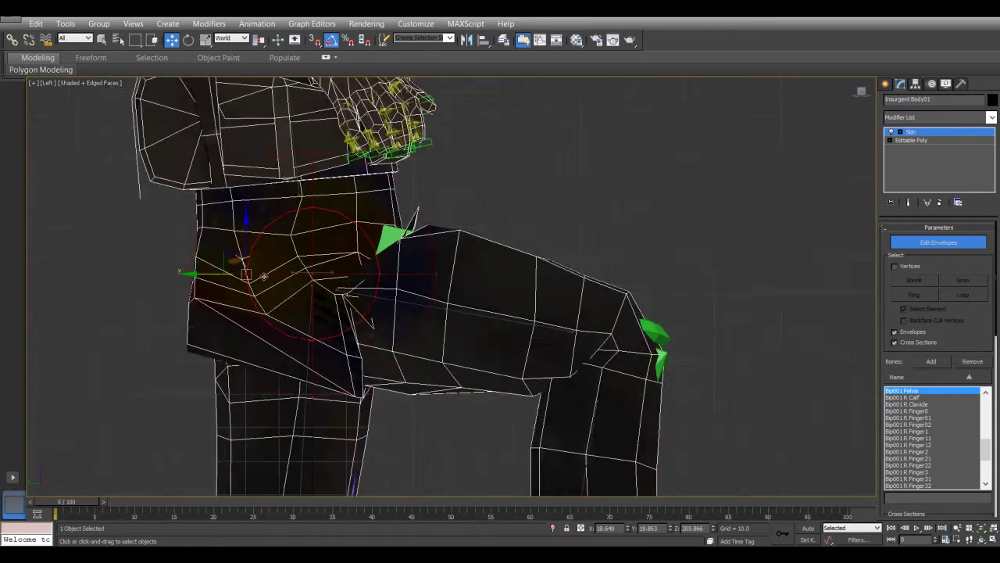
- In the Left view, enlarge the inner radius at both ends of the Bip001 Pelvis envelope to the same size
{"action": "scroll", "coordinate": [247, 287], "scroll_direction": "up", "scroll_amount": 2}
{"action": "left_click_drag", "start_coordinate": [228, 277], "coordinate": [201, 288]}
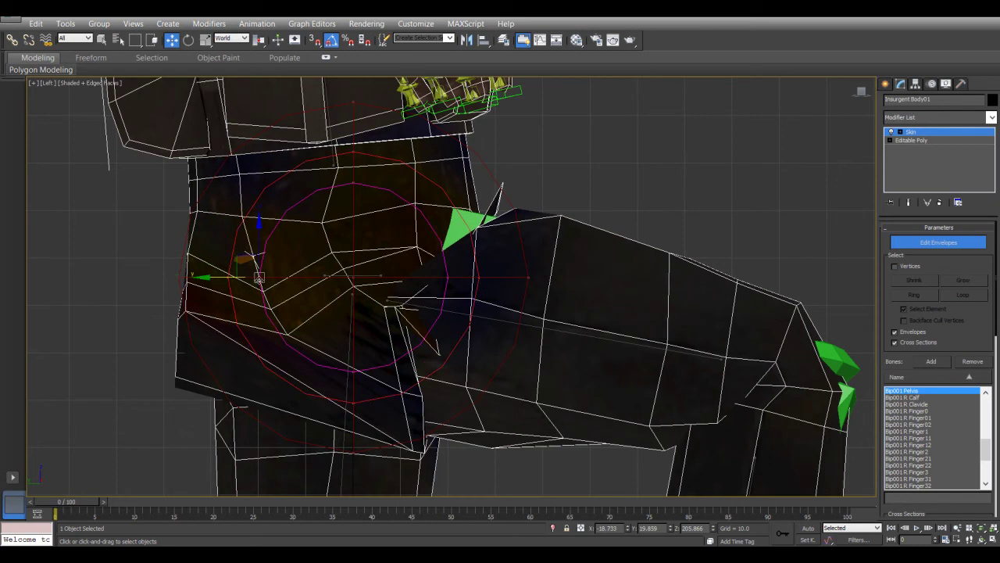
{"action": "left_click_drag", "start_coordinate": [222, 280], "coordinate": [190, 283]}
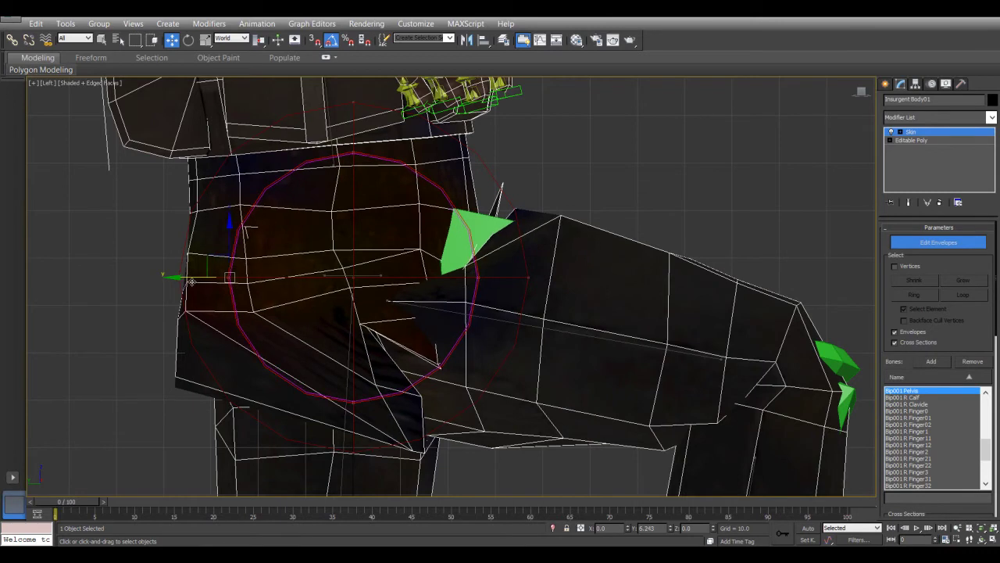
- Activate the Bip001 R Thigh envelope and, in the Perspective view, move its hip end up and slightly forward
{"action": "key", "text": "p"}
{"action": "key", "text": "z"}
{"action": "middle_click_drag", "start_coordinate": [306, 309], "coordinate": [346, 274], "text": "alt"}
{"action": "scroll", "coordinate": [289, 305], "scroll_direction": "down", "scroll_amount": 5}
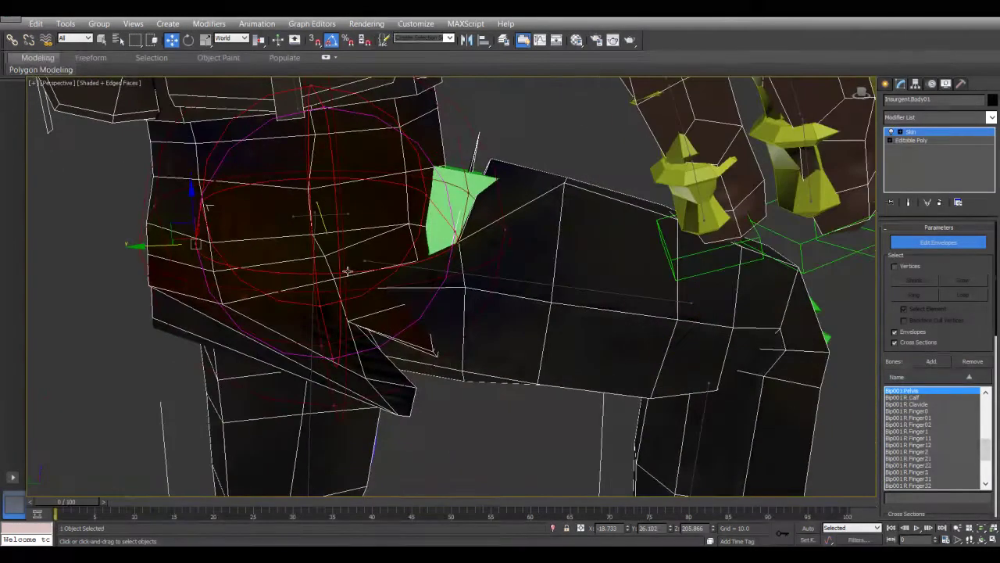
{"action": "left_click", "coordinate": [513, 280]}
{"action": "scroll", "coordinate": [362, 279], "scroll_direction": "up", "scroll_amount": 3}
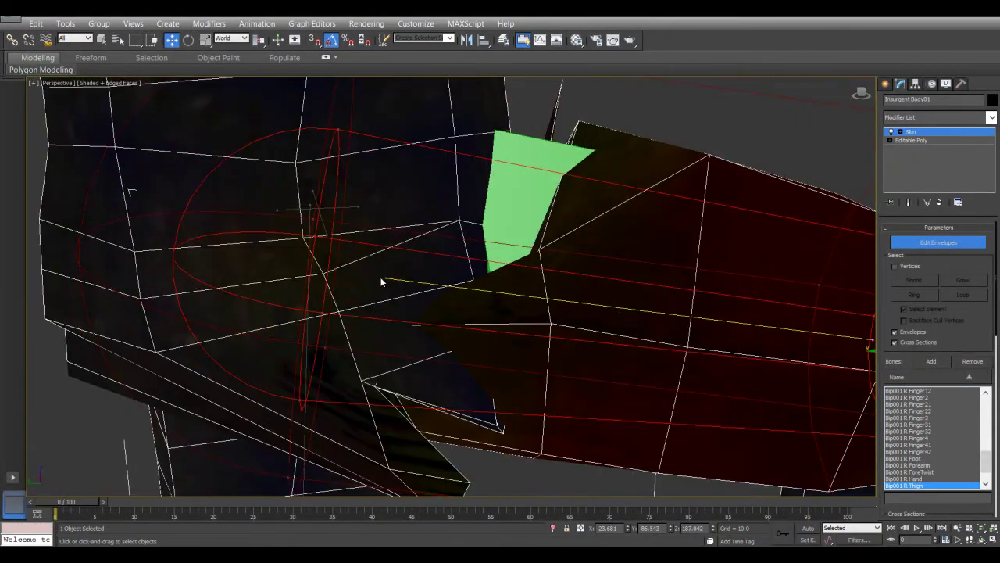
{"action": "left_click_drag", "start_coordinate": [301, 249], "coordinate": [321, 205]}
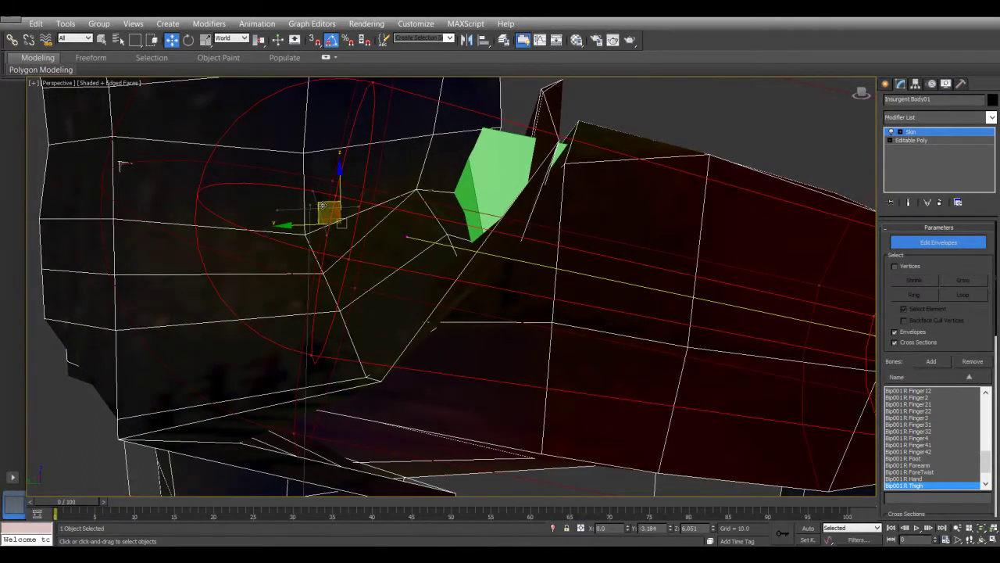
{"action": "scroll", "coordinate": [390, 284], "scroll_direction": "down", "scroll_amount": 4}
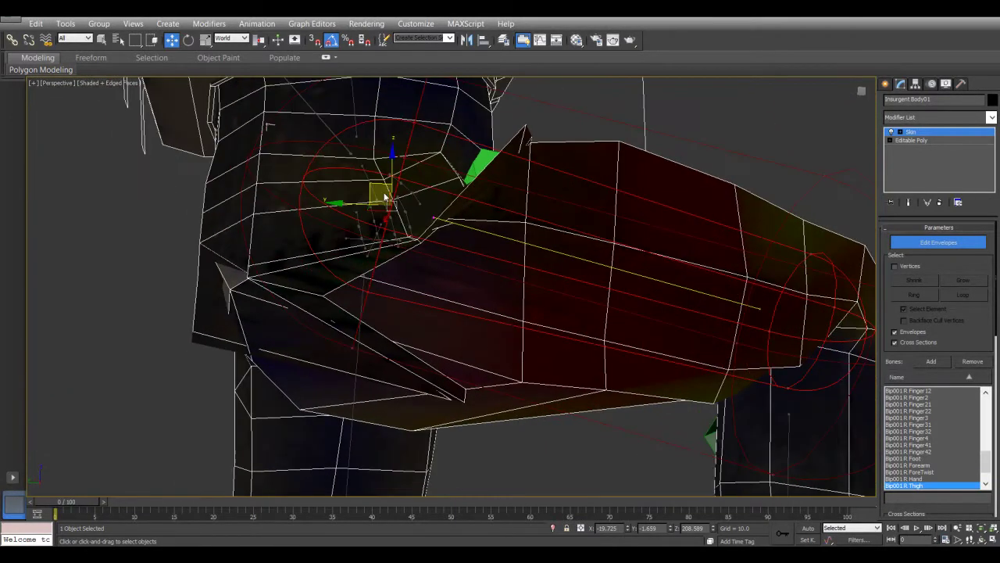
- Slightly enlarge the inner radius at the hip end of the Bip001 R Thigh envelope
{"action": "left_click_drag", "start_coordinate": [376, 186], "coordinate": [390, 256]}
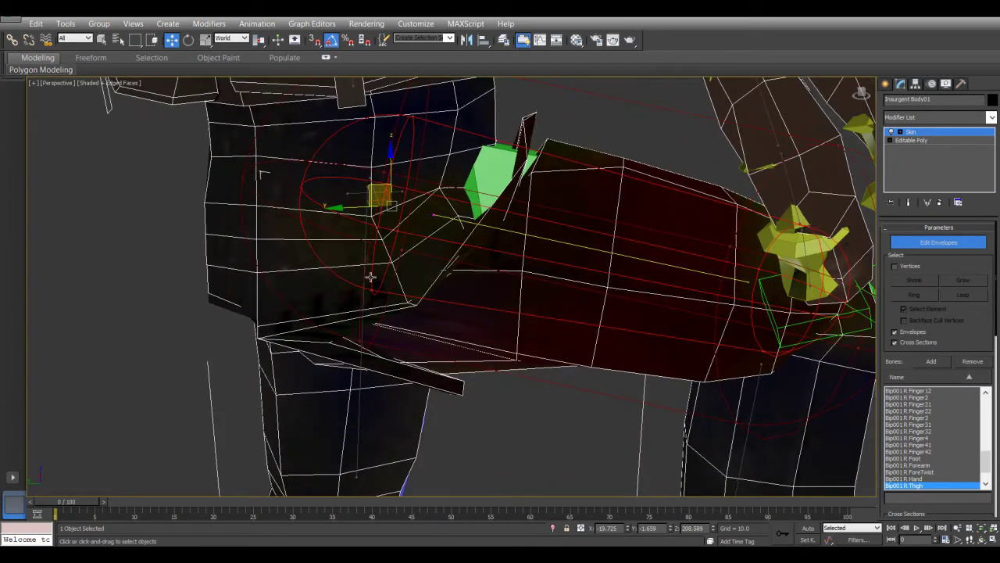
{"action": "left_click_drag", "start_coordinate": [371, 289], "coordinate": [370, 303]}
{"action": "middle_click_drag", "start_coordinate": [550, 288], "coordinate": [534, 264], "text": "alt"}
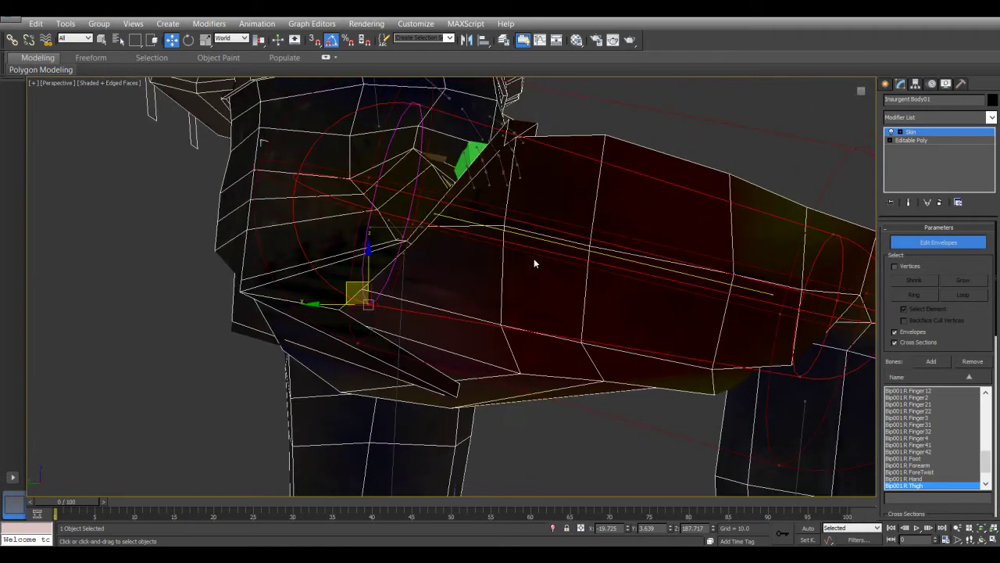
- Lower the hip end of the Bip001 R Thigh envelope and slightly widen its inner radius there
{"action": "left_click_drag", "start_coordinate": [436, 212], "coordinate": [428, 186]}
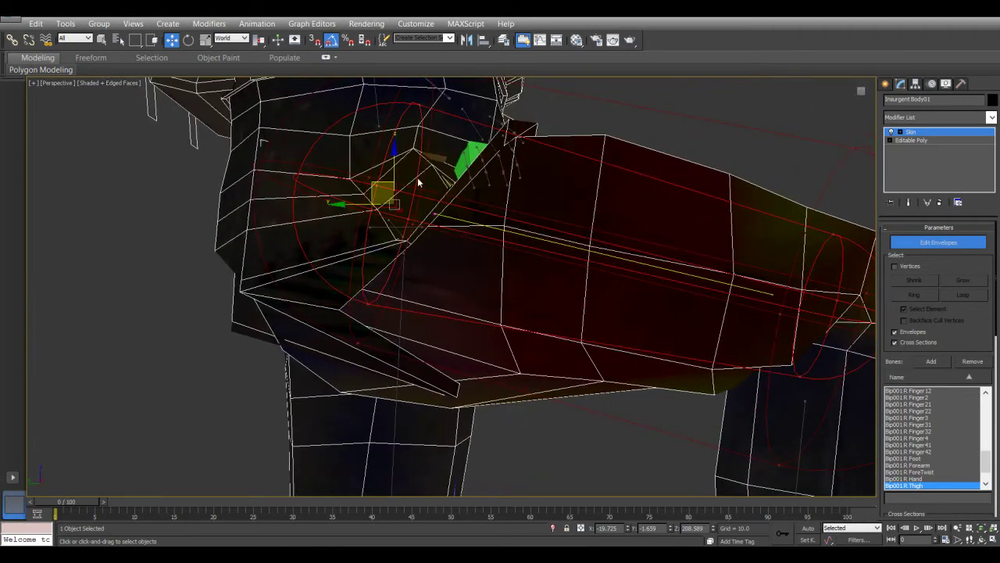
{"action": "middle_click_drag", "start_coordinate": [393, 164], "coordinate": [387, 205], "text": "alt"}
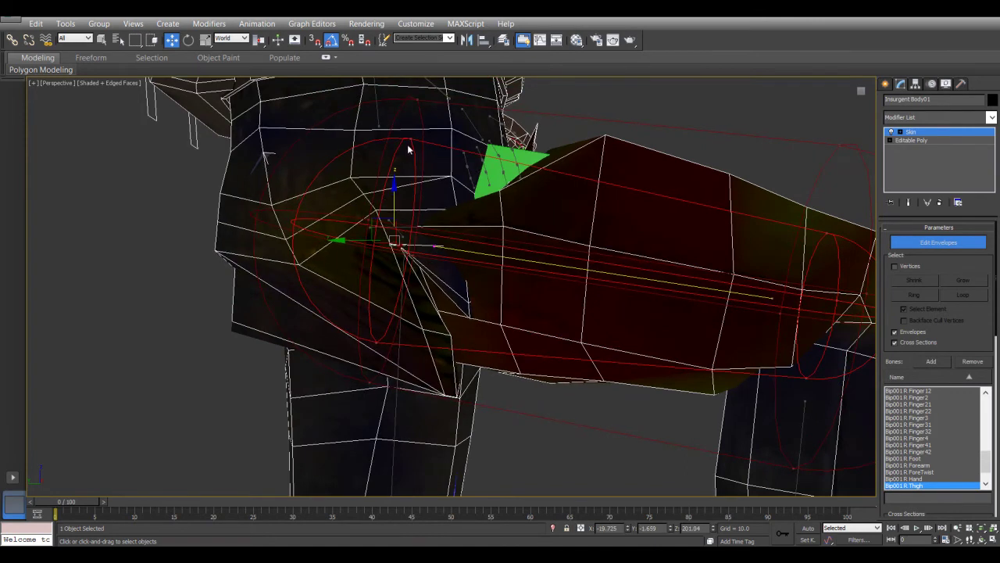
{"action": "mouse_move", "coordinate": [407, 141]}
{"action": "left_mouse_down"}
{"action": "mouse_move", "coordinate": [406, 161]}
{"action": "mouse_move", "coordinate": [404, 115]}
{"action": "mouse_move", "coordinate": [404, 134]}
{"action": "left_mouse_up"}
{"action": "middle_click_drag", "start_coordinate": [381, 245], "coordinate": [433, 230], "text": "alt"}
- Make the Bip001 Pelvis envelope active and reduce the inner radius at its end on the character's right side
{"action": "left_click", "coordinate": [339, 212]}
{"action": "middle_click_drag", "start_coordinate": [339, 212], "coordinate": [348, 253], "text": "alt"}
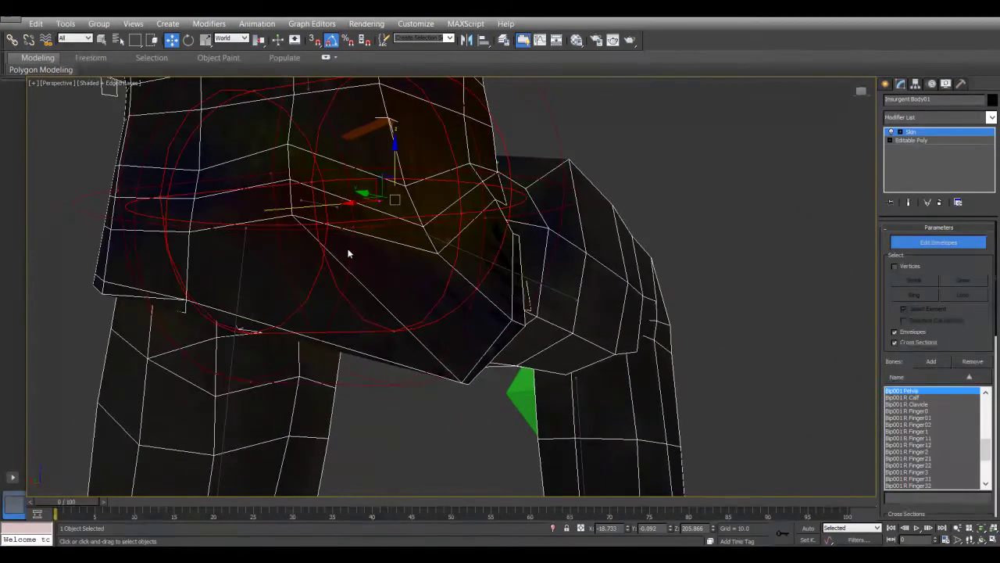
{"action": "left_click", "coordinate": [310, 183]}
{"action": "middle_click_drag", "start_coordinate": [336, 218], "coordinate": [286, 209], "text": "alt"}
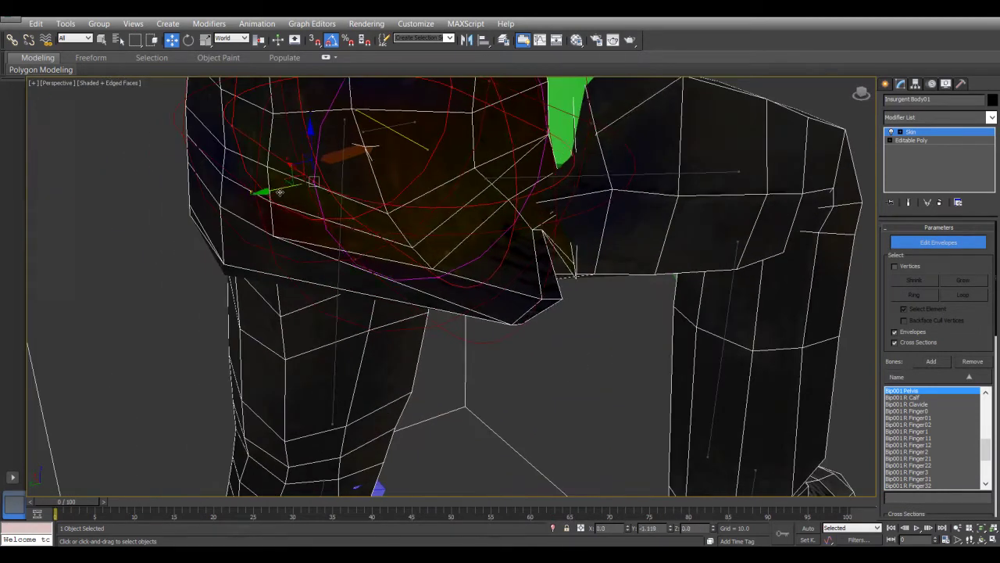
{"action": "middle_click_drag", "start_coordinate": [337, 263], "coordinate": [315, 228], "text": "alt"}
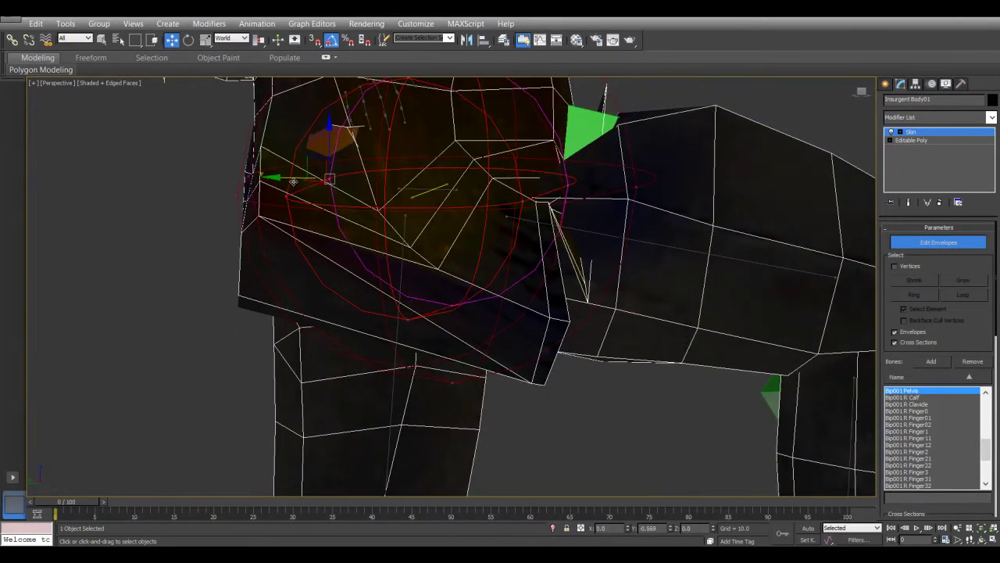
{"action": "middle_click_drag", "start_coordinate": [331, 211], "coordinate": [445, 273], "text": "alt"}
{"action": "scroll", "coordinate": [339, 253], "scroll_direction": "up", "scroll_amount": 3}
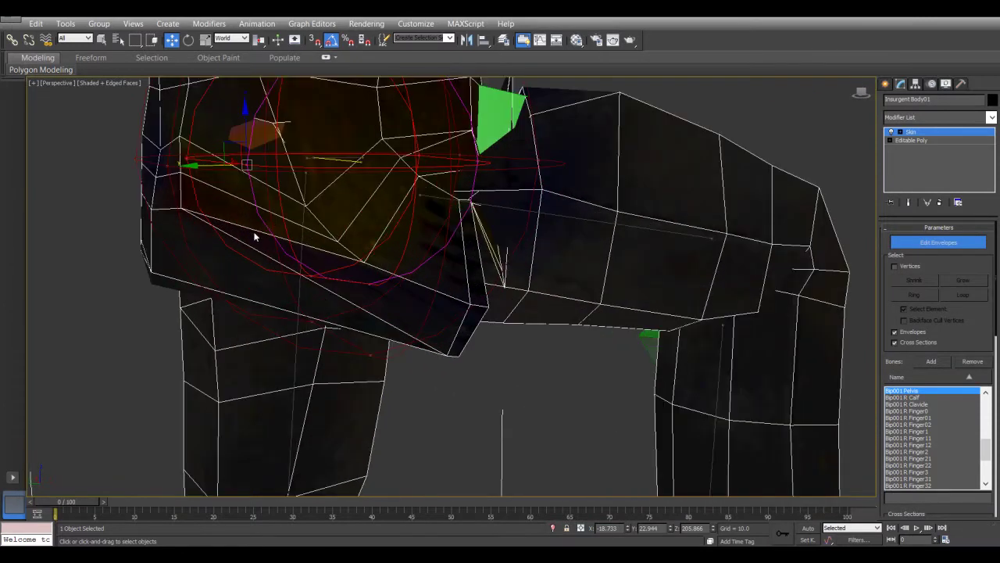
- In the Left view, reduce the inner radius at the pelvis envelope's opposite end to match and shrink the outer radius at one end
{"action": "key", "text": "l"}
{"action": "scroll", "coordinate": [253, 247], "scroll_direction": "up", "scroll_amount": 5}
{"action": "scroll", "coordinate": [252, 248], "scroll_direction": "down", "scroll_amount": 4}
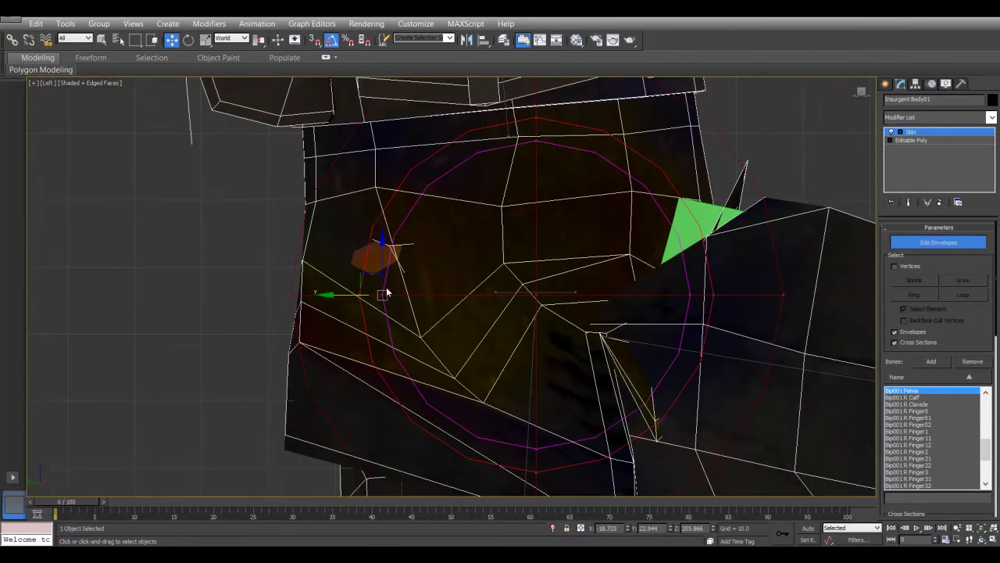
{"action": "left_click_drag", "start_coordinate": [357, 289], "coordinate": [341, 300]}
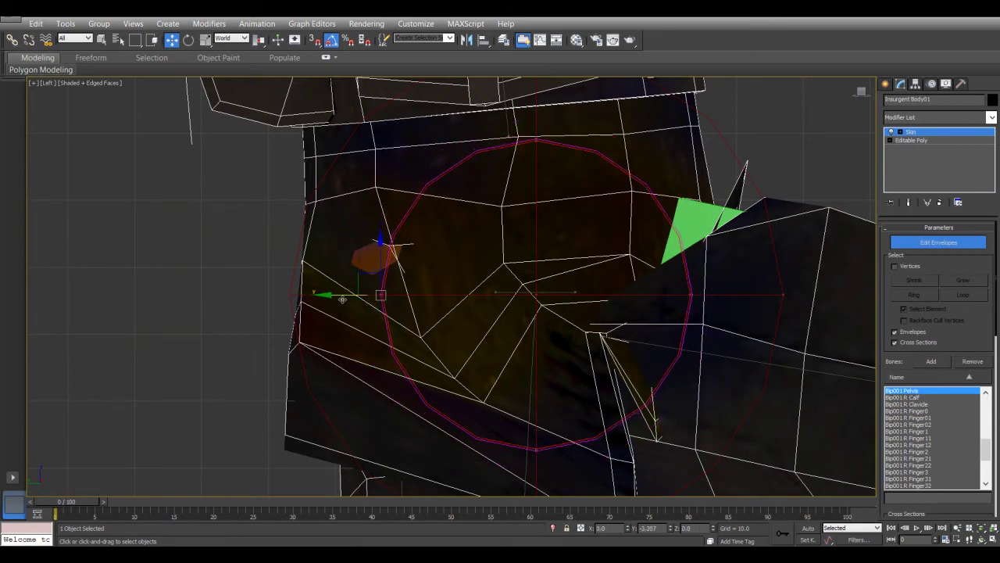
{"action": "scroll", "coordinate": [635, 292], "scroll_direction": "down", "scroll_amount": 5}
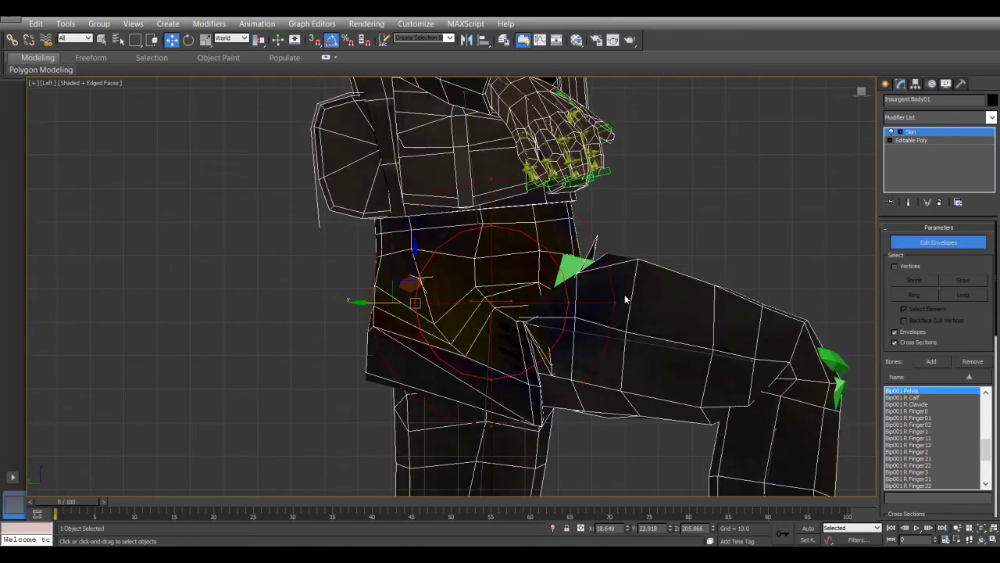
{"action": "left_click", "coordinate": [616, 302]}
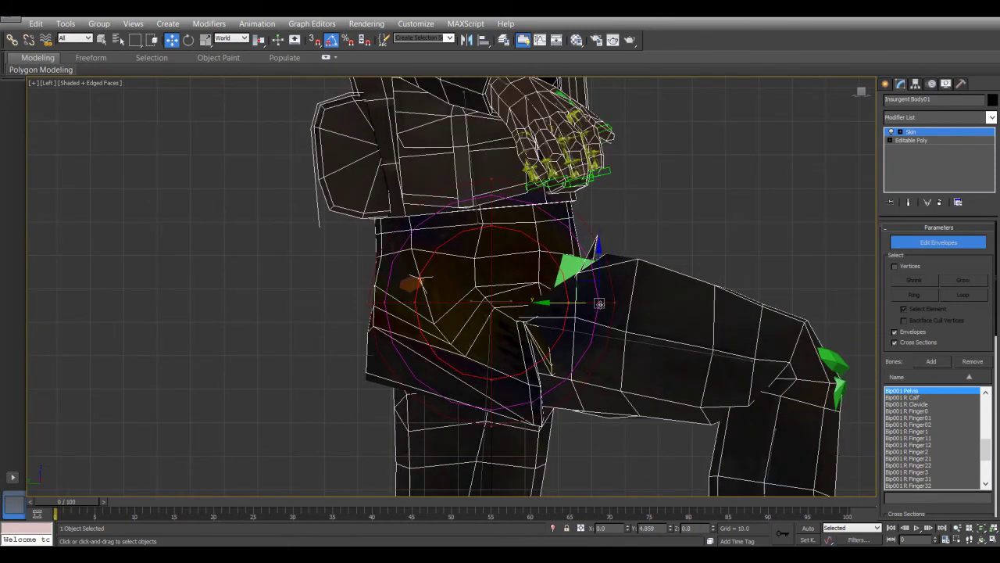
- Shift both ends of the Bip001 Pelvis envelope toward the character's rear, keeping them aligned in the Left view
{"action": "scroll", "coordinate": [455, 310], "scroll_direction": "up", "scroll_amount": 3}
{"action": "left_click", "coordinate": [486, 298]}
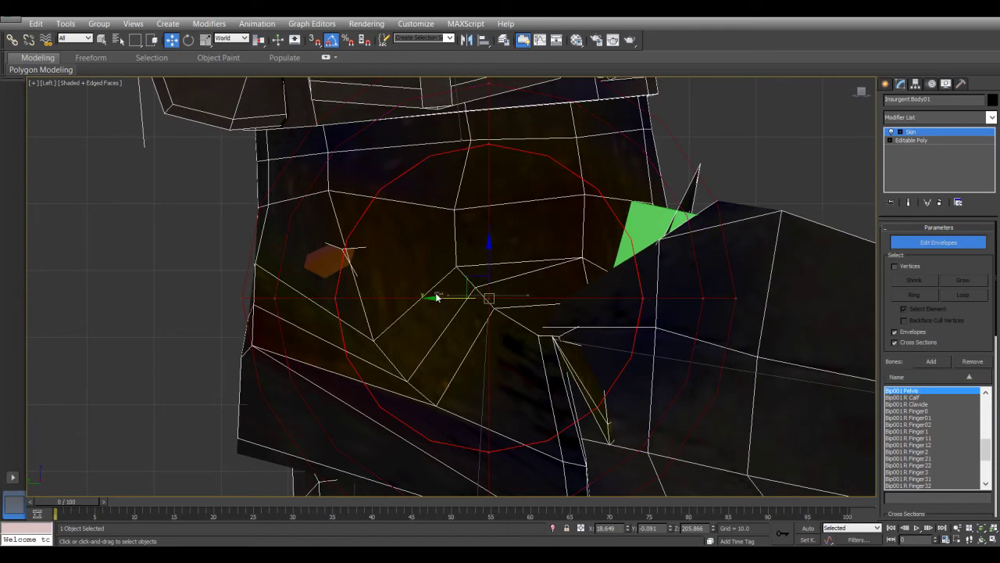
{"action": "left_click_drag", "start_coordinate": [489, 297], "coordinate": [453, 294]}
{"action": "left_click", "coordinate": [485, 297]}
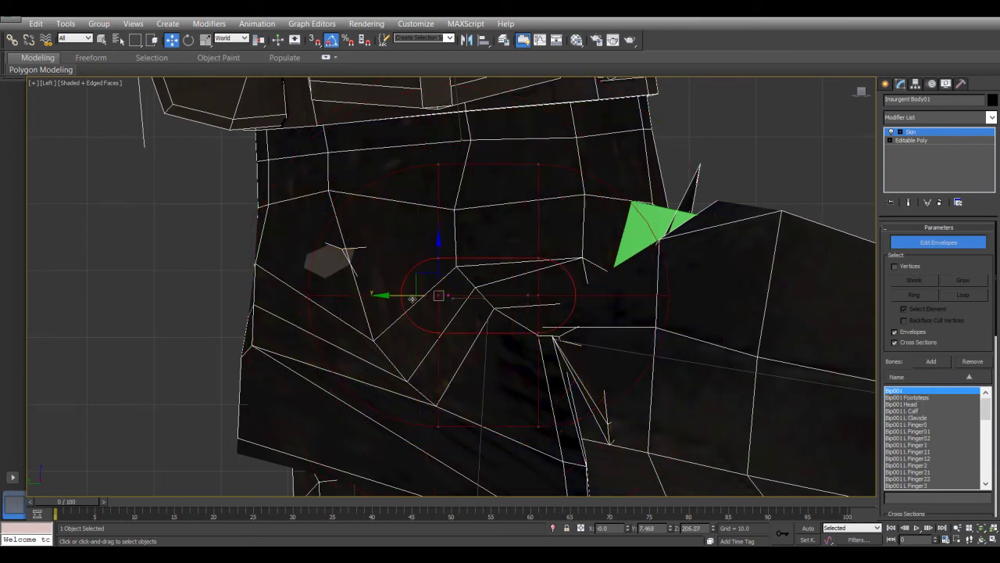
{"action": "left_click", "coordinate": [486, 297]}
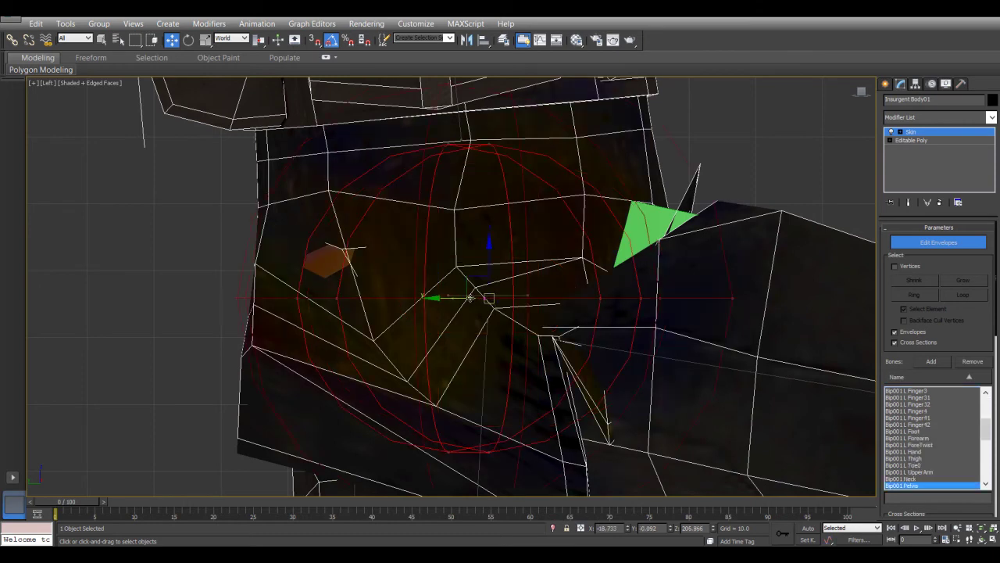
{"action": "left_click_drag", "start_coordinate": [440, 301], "coordinate": [399, 301]}
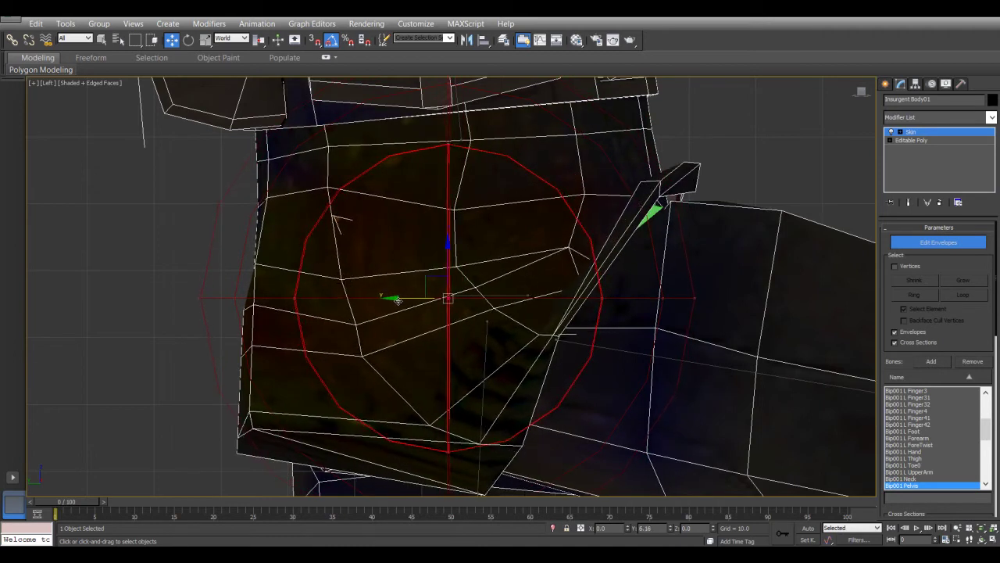
{"action": "scroll", "coordinate": [400, 299], "scroll_direction": "down", "scroll_amount": 3}
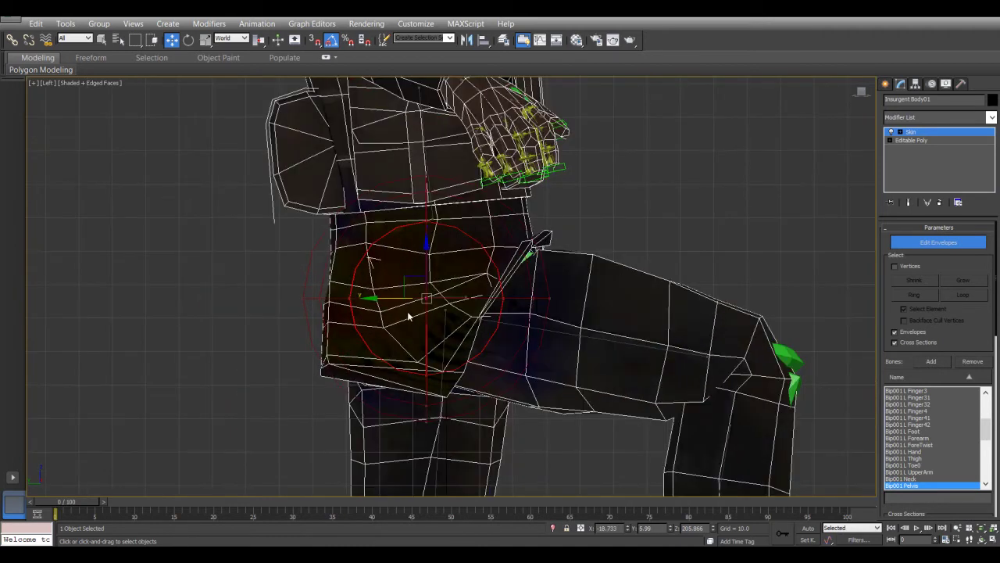
- Return to the Perspective view, reactivate the Bip001 R Thigh envelope and slightly enlarge the outer radius at its hip end
{"action": "key", "text": "p"}
{"action": "key", "text": "z"}
{"action": "middle_click_drag", "start_coordinate": [429, 365], "coordinate": [529, 413], "text": "alt"}
{"action": "scroll", "coordinate": [467, 362], "scroll_direction": "down", "scroll_amount": 5}
{"action": "scroll", "coordinate": [466, 363], "scroll_direction": "down", "scroll_amount": 5}
{"action": "scroll", "coordinate": [539, 399], "scroll_direction": "up", "scroll_amount": 3}
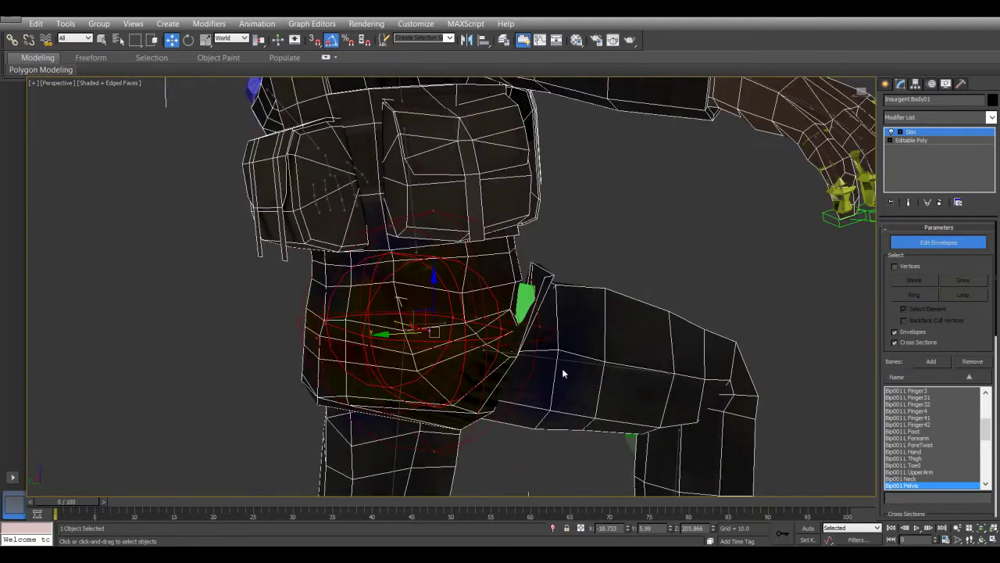
{"action": "left_click", "coordinate": [562, 361]}
{"action": "middle_click_drag", "start_coordinate": [559, 359], "coordinate": [455, 317], "text": "alt"}
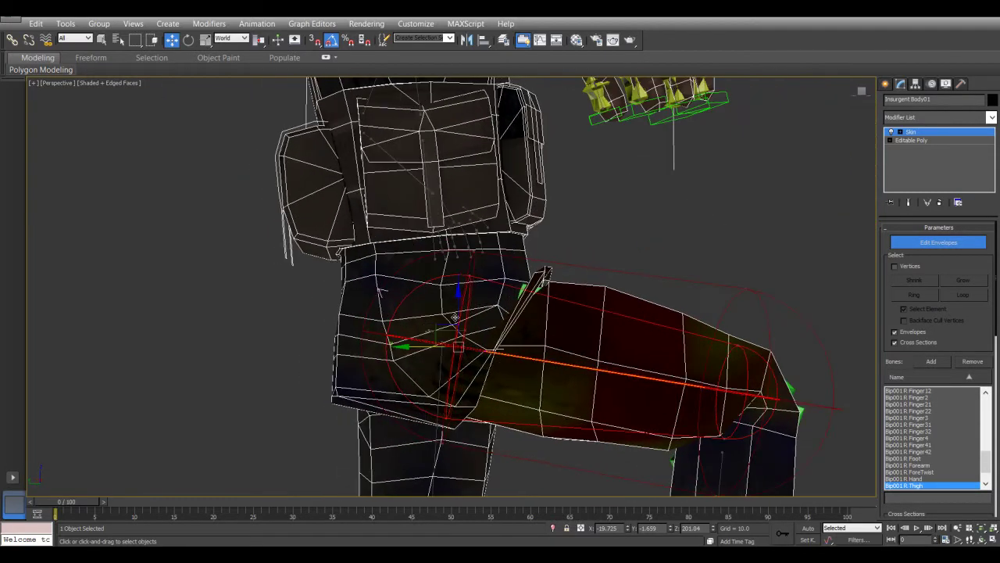
{"action": "left_click", "coordinate": [468, 278]}
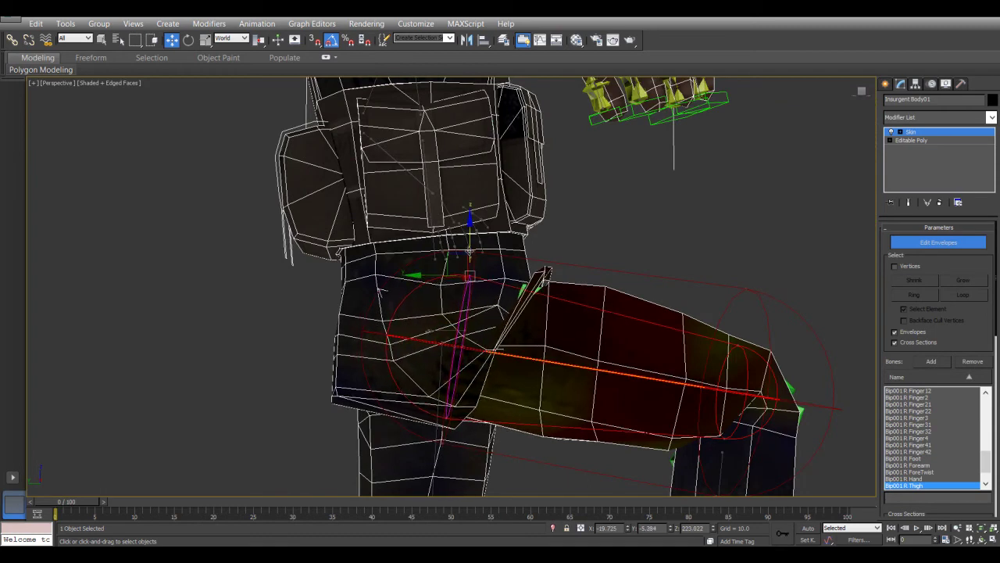
{"action": "left_click", "coordinate": [470, 252]}
{"action": "left_click", "coordinate": [482, 308]}
{"action": "left_click_drag", "start_coordinate": [470, 251], "coordinate": [471, 238]}
{"action": "middle_click_drag", "start_coordinate": [457, 332], "coordinate": [478, 336], "text": "alt"}
{"action": "middle_click_drag", "start_coordinate": [447, 442], "coordinate": [562, 276], "text": "alt"}
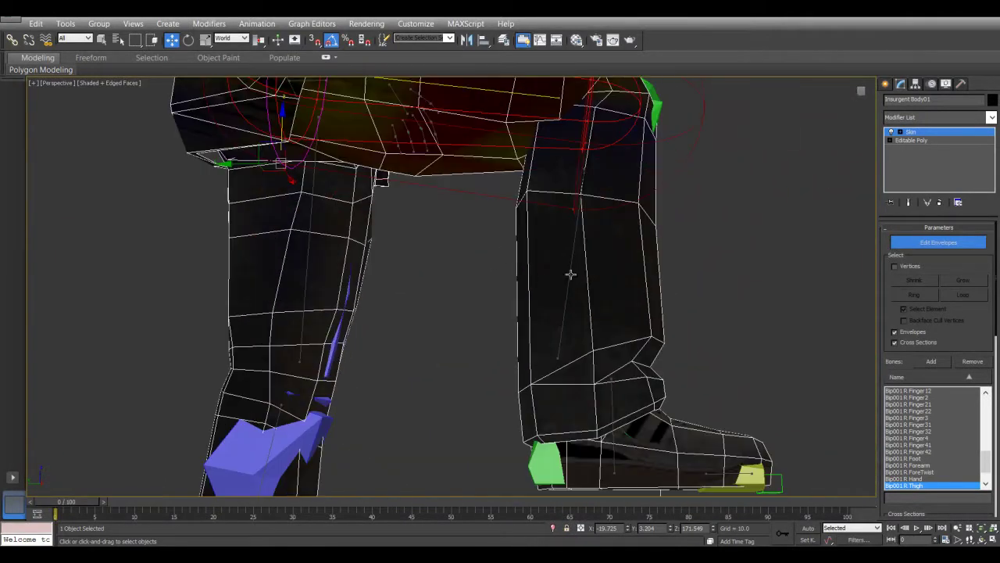
- Activate the Bip001 R Calf envelope and, in the Left view, move its ankle end forward so the envelope runs vertically along the shin
{"action": "left_click", "coordinate": [569, 277]}
{"action": "key", "text": "l"}
{"action": "key", "text": "z"}
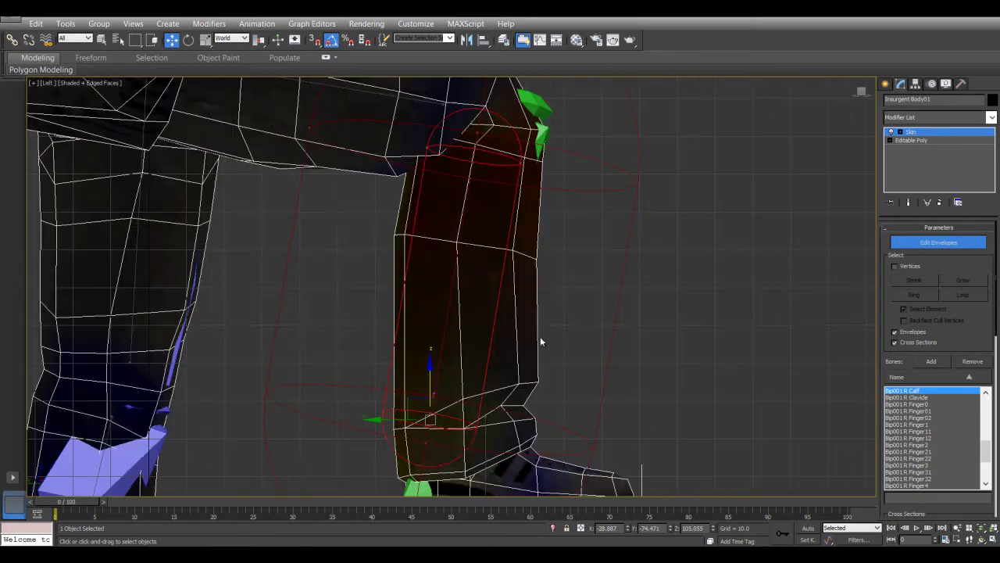
{"action": "middle_click_drag", "start_coordinate": [483, 379], "coordinate": [457, 272]}
{"action": "left_click", "coordinate": [408, 288]}
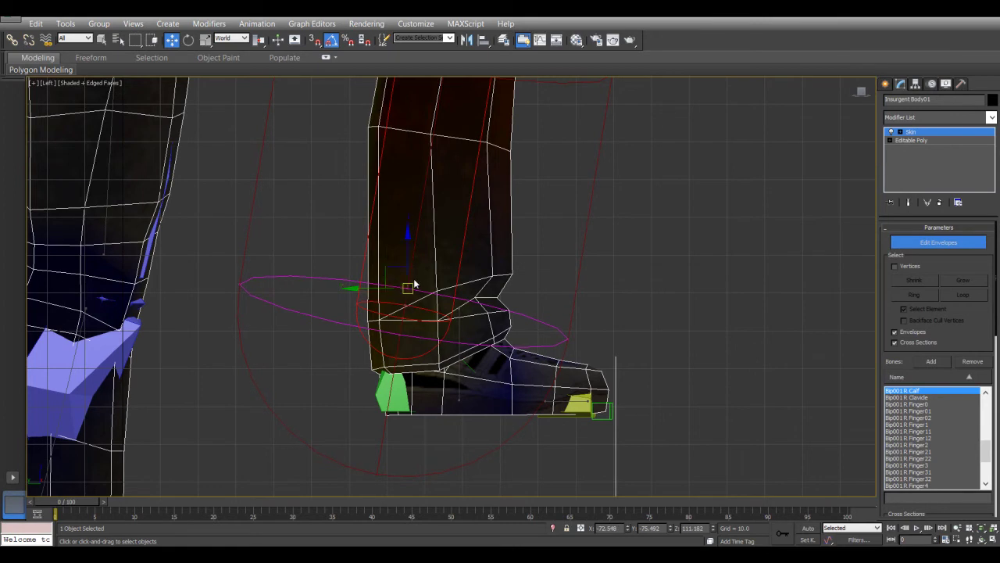
{"action": "left_click", "coordinate": [410, 272]}
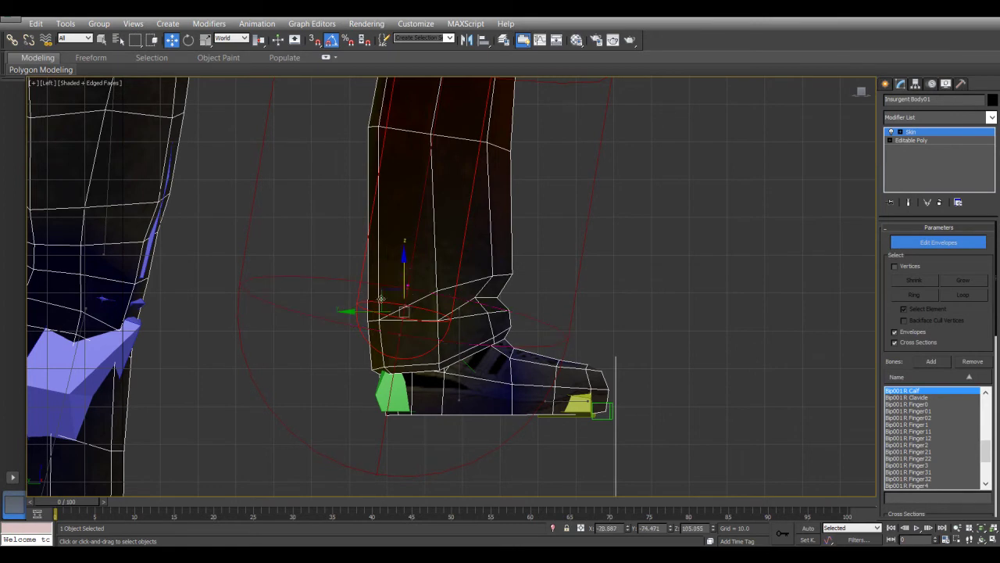
{"action": "left_click_drag", "start_coordinate": [393, 293], "coordinate": [431, 284]}
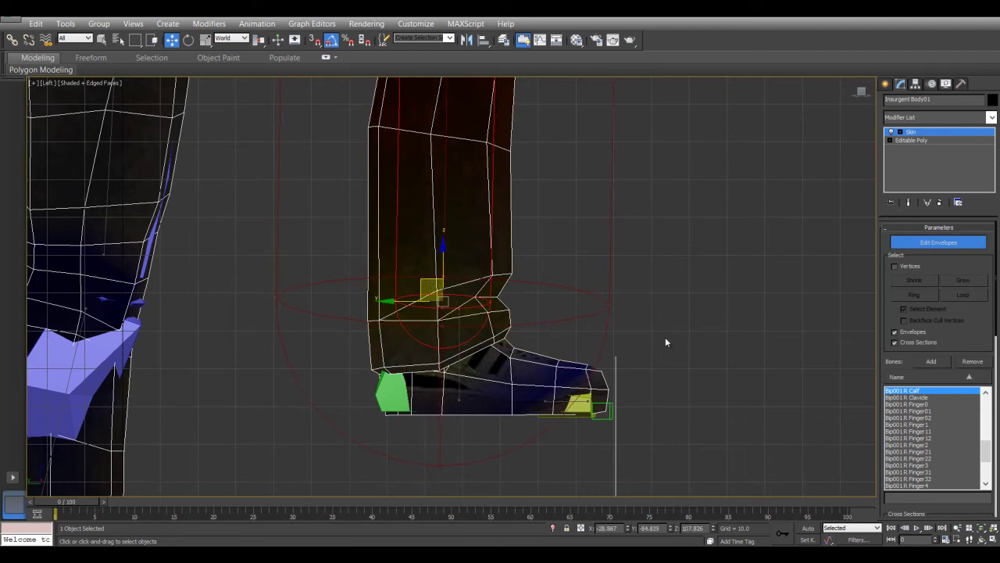
- Shrink the outer radius at both ends of the Bip001 R Calf envelope and enlarge the inner radius at its ankle end
{"action": "left_click_drag", "start_coordinate": [607, 302], "coordinate": [530, 303]}
{"action": "left_click_drag", "start_coordinate": [395, 301], "coordinate": [378, 300]}
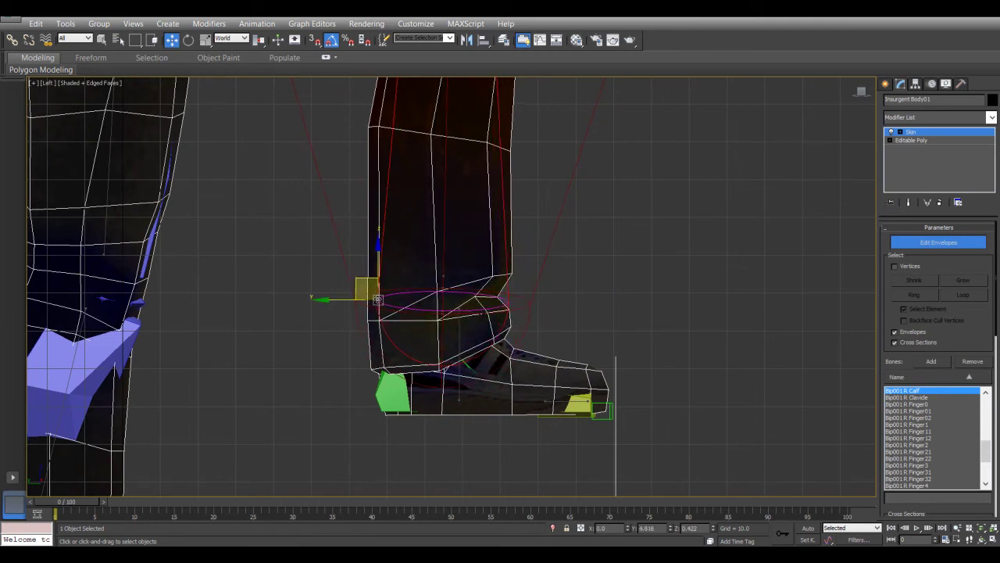
{"action": "middle_click_drag", "start_coordinate": [426, 222], "coordinate": [422, 291]}
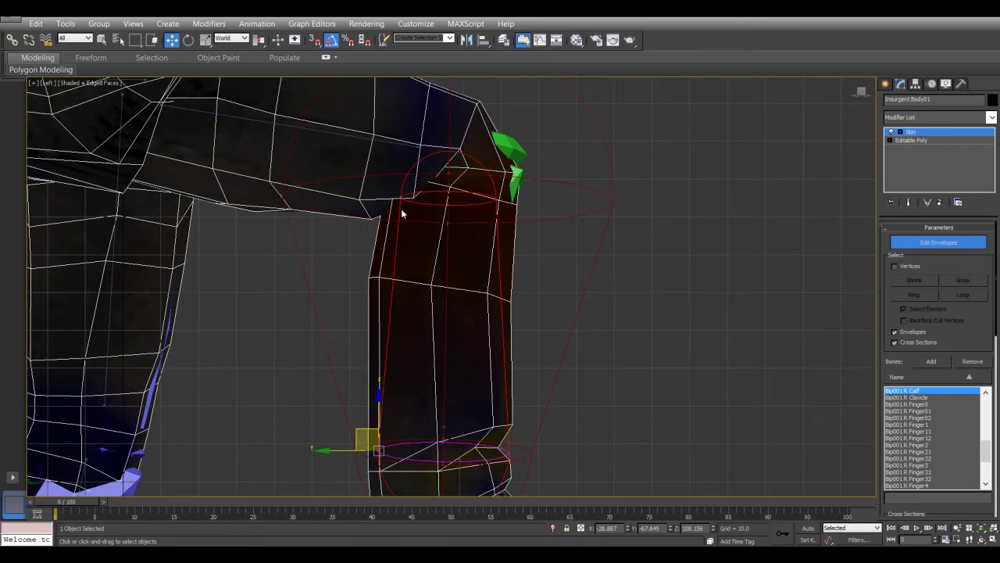
{"action": "left_click_drag", "start_coordinate": [286, 193], "coordinate": [328, 197]}
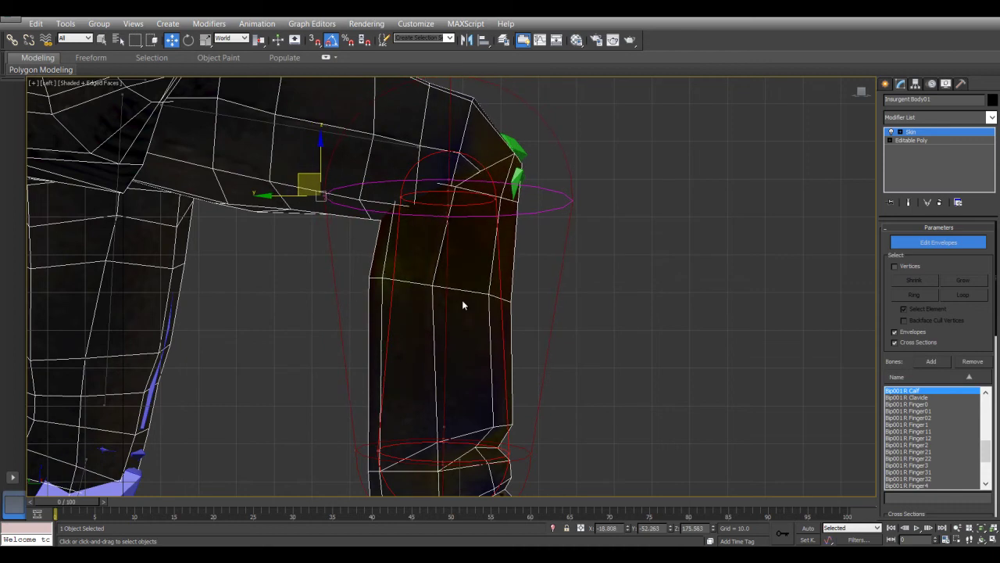
{"action": "scroll", "coordinate": [460, 235], "scroll_direction": "down", "scroll_amount": 2}
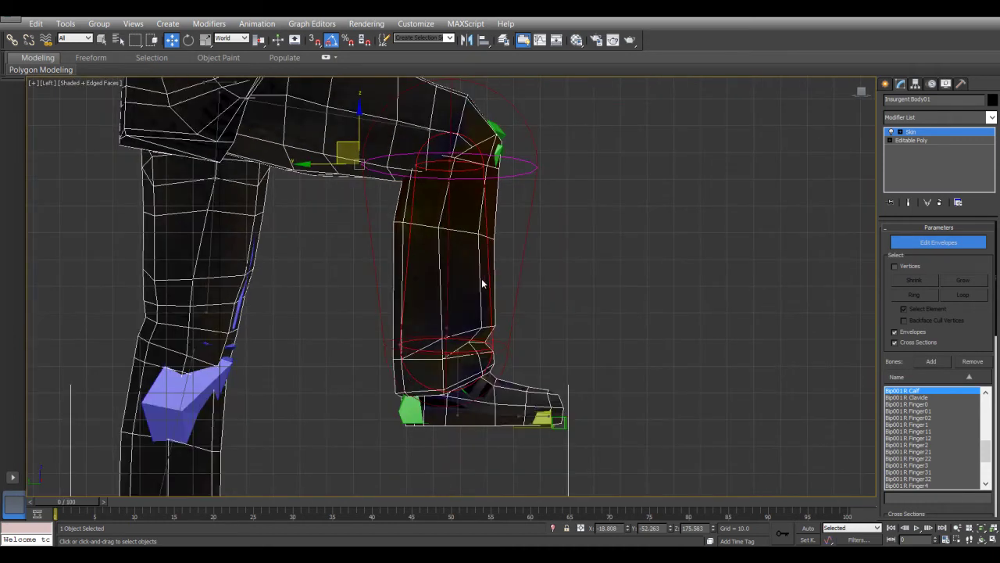
- In the Front view, move the Bip001 R Calf envelope's knee end outward and its ankle end outward and up, centring it along the shin
{"action": "key", "text": "p"}
{"action": "middle_click_drag", "start_coordinate": [482, 291], "coordinate": [394, 299], "text": "alt"}
{"action": "key", "text": "z"}
{"action": "mouse_move", "coordinate": [409, 319]}
{"action": "middle_mouse_down"}
{"action": "mouse_move", "coordinate": [424, 308]}
{"action": "mouse_move", "coordinate": [404, 320]}
{"action": "middle_mouse_up"}
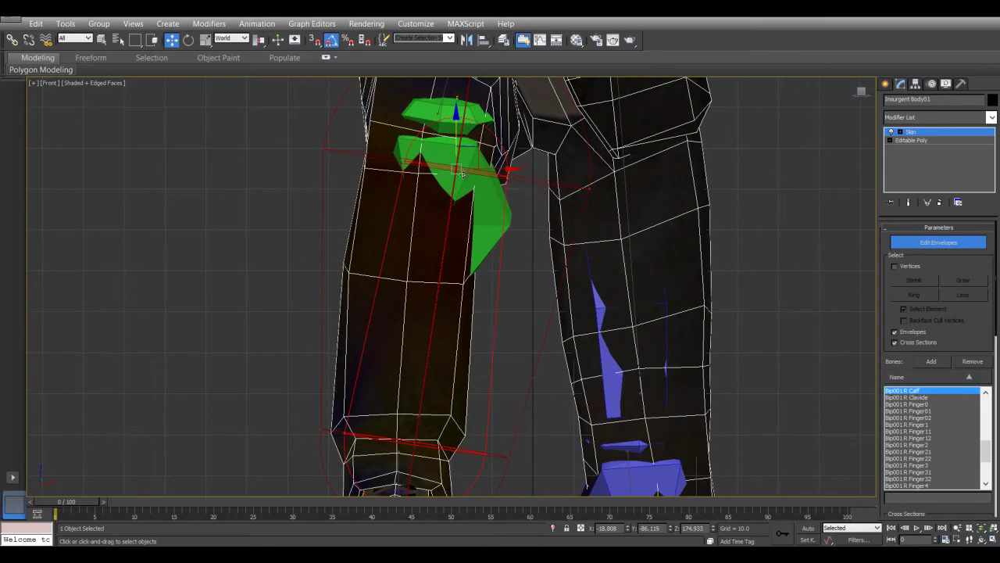
{"action": "left_click_drag", "start_coordinate": [475, 155], "coordinate": [446, 150]}
{"action": "middle_click_drag", "start_coordinate": [445, 150], "coordinate": [371, 252]}
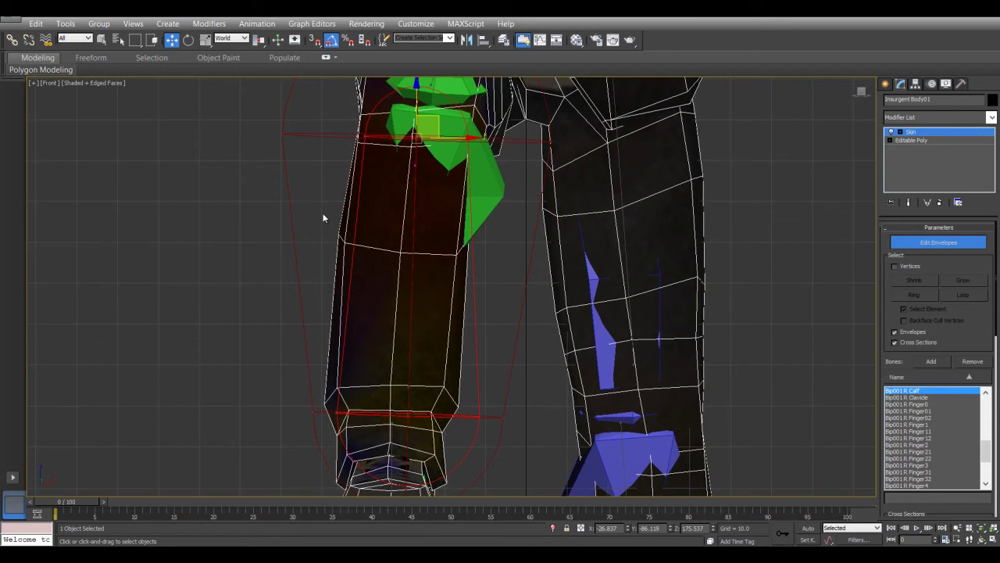
{"action": "left_click", "coordinate": [409, 413]}
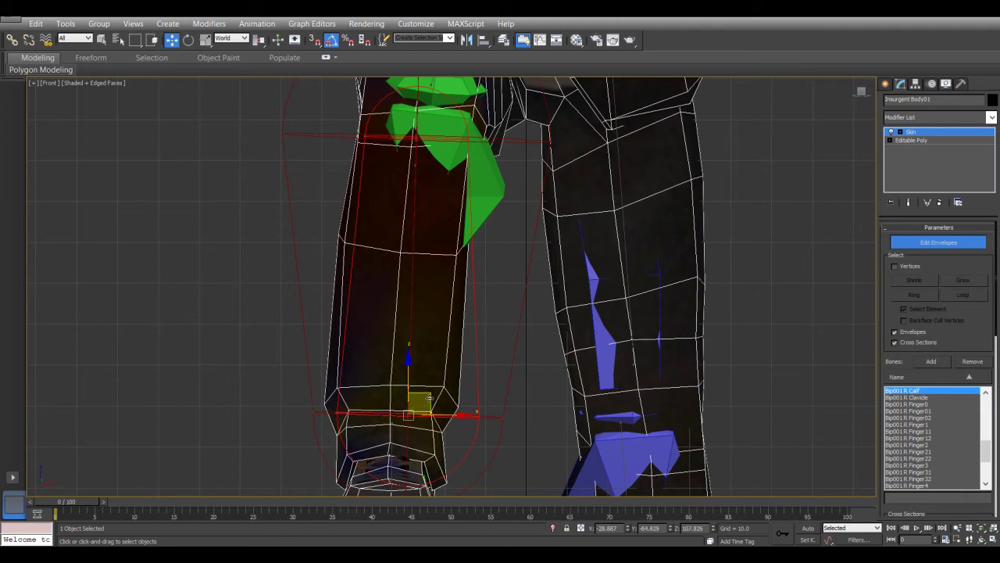
{"action": "left_click_drag", "start_coordinate": [430, 394], "coordinate": [408, 376]}
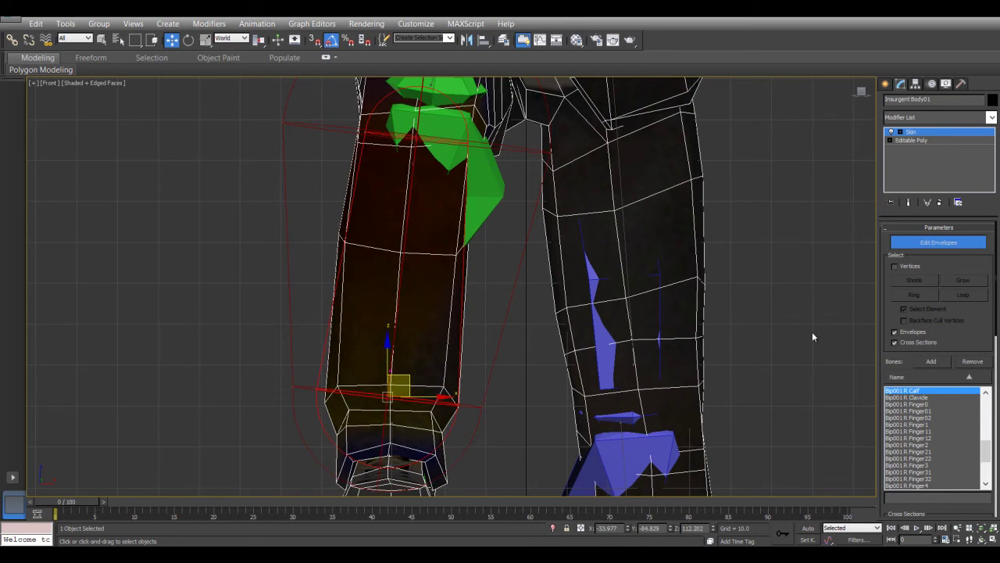
- Copy the adjusted Bip001 R Calf envelope
{"action": "scroll", "coordinate": [899, 360], "scroll_direction": "down", "scroll_amount": 5}
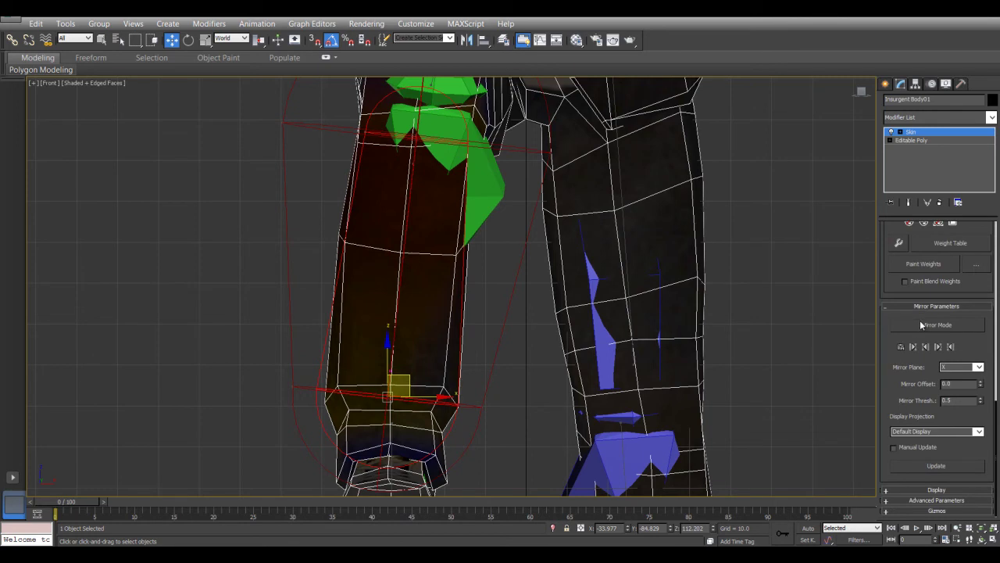
{"action": "scroll", "coordinate": [495, 283], "scroll_direction": "down", "scroll_amount": 6}
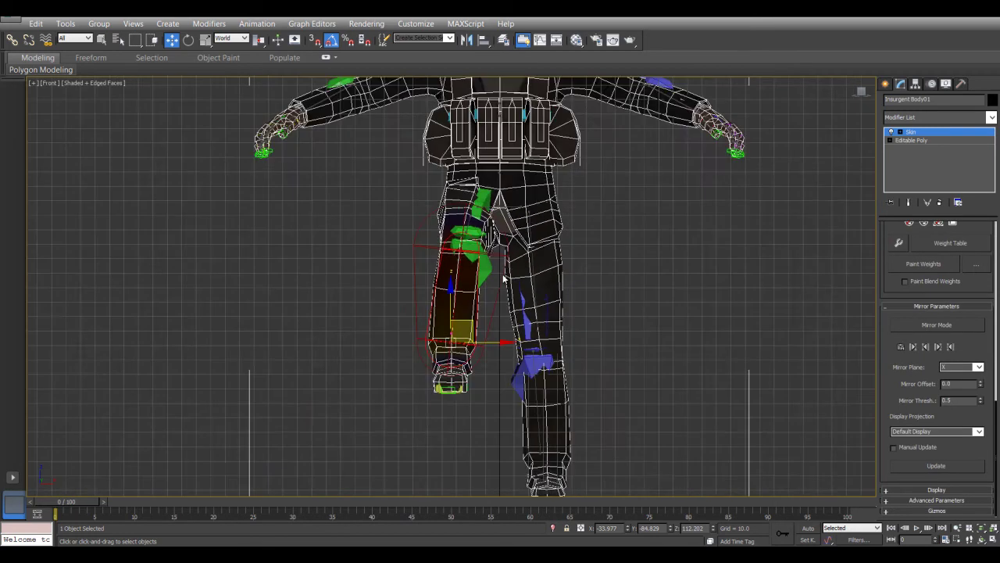
{"action": "scroll", "coordinate": [470, 272], "scroll_direction": "down", "scroll_amount": 2}
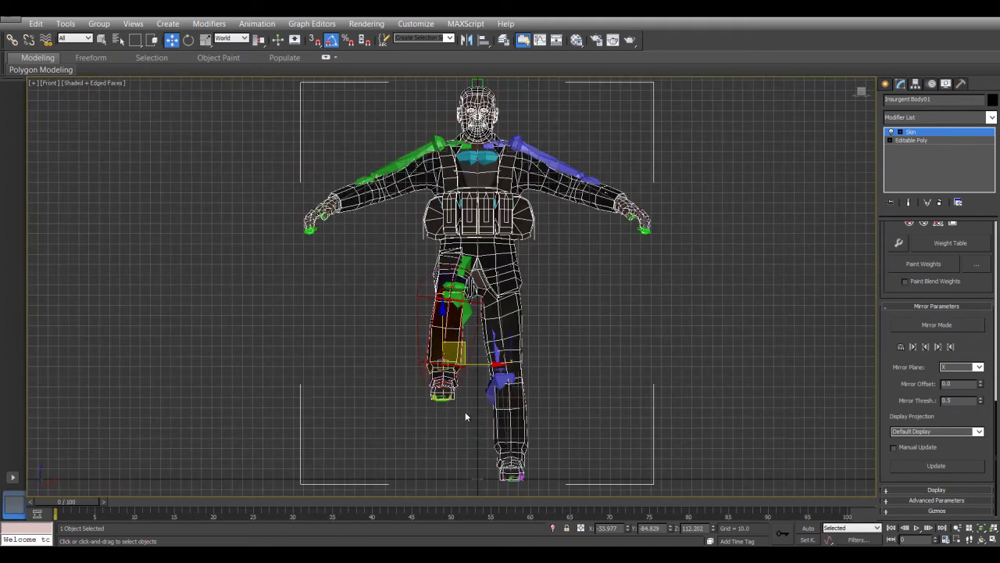
{"action": "scroll", "coordinate": [457, 340], "scroll_direction": "up", "scroll_amount": 5}
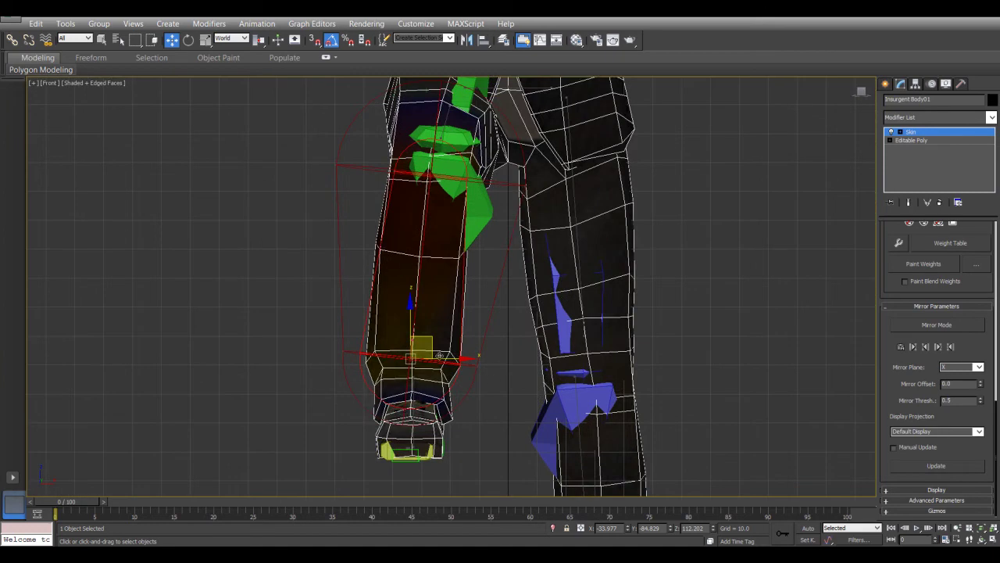
{"action": "middle_click_drag", "start_coordinate": [430, 302], "coordinate": [423, 326]}
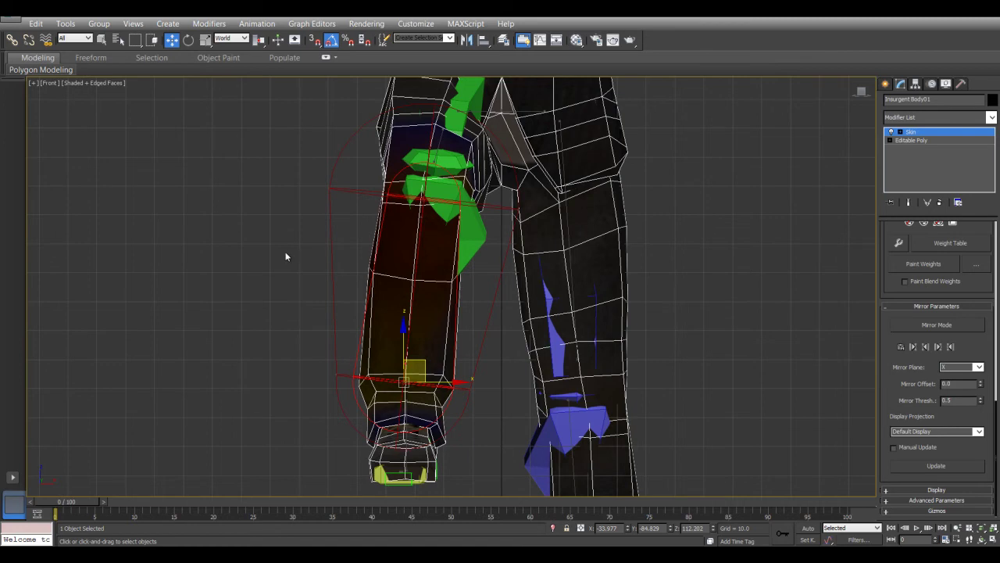
{"action": "scroll", "coordinate": [334, 311], "scroll_direction": "down", "scroll_amount": 3}
{"action": "middle_click_drag", "start_coordinate": [405, 337], "coordinate": [391, 295]}
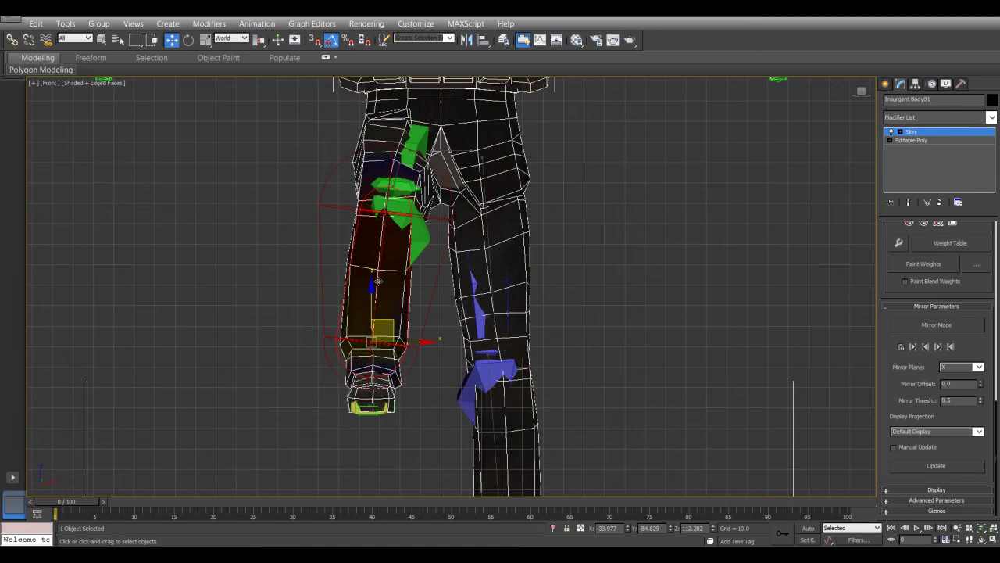
{"action": "right_click", "coordinate": [379, 285]}
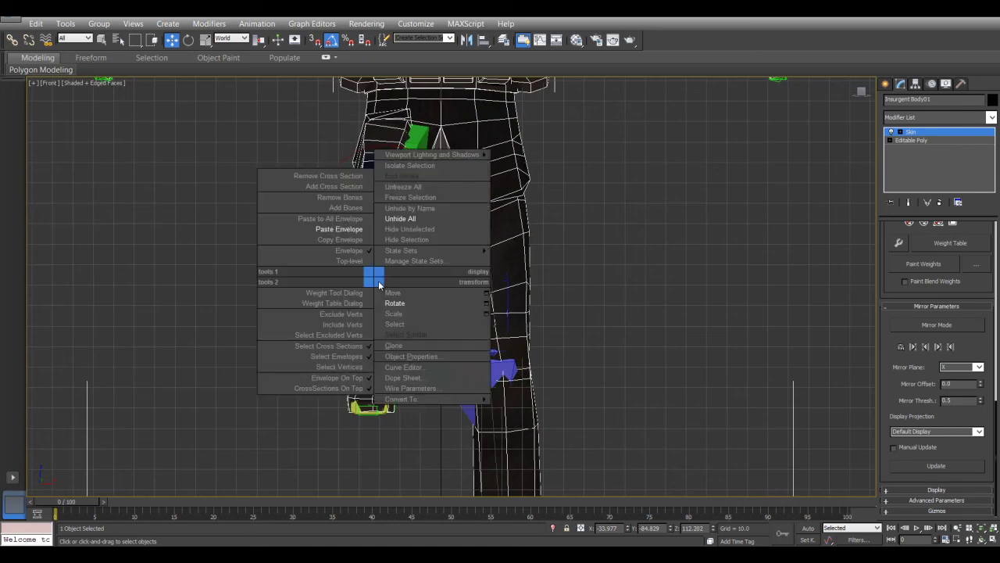
{"action": "left_click", "coordinate": [326, 240]}
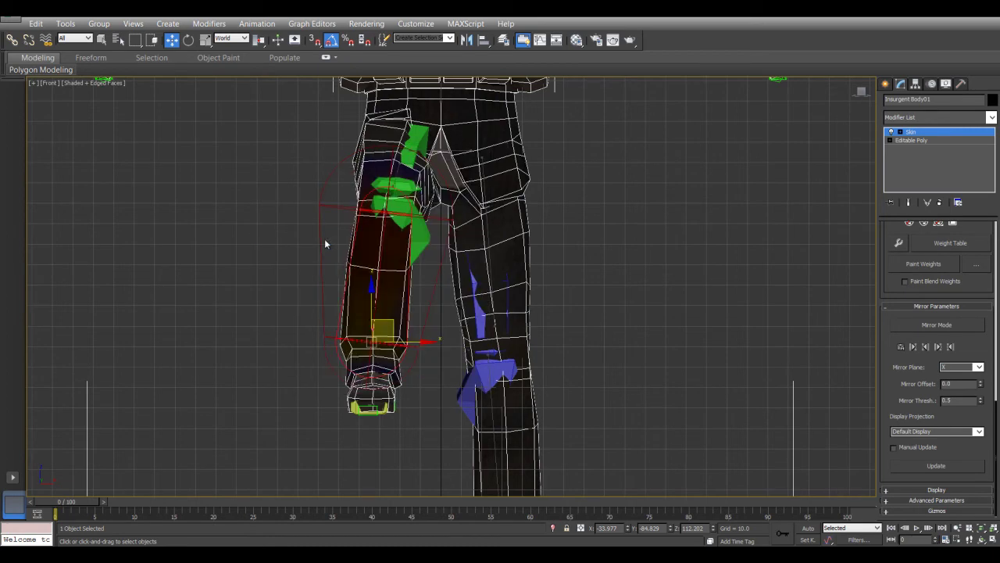
- Paste the copied envelope onto the left calf bone and select the knee end of that envelope
{"action": "middle_click_drag", "start_coordinate": [461, 467], "coordinate": [431, 397]}
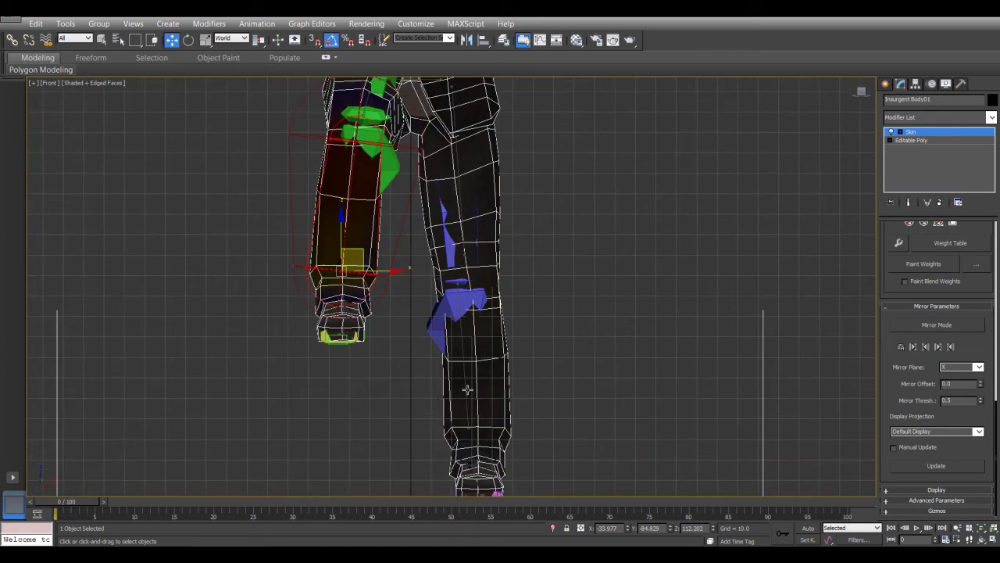
{"action": "left_click", "coordinate": [462, 381]}
{"action": "right_click", "coordinate": [461, 380]}
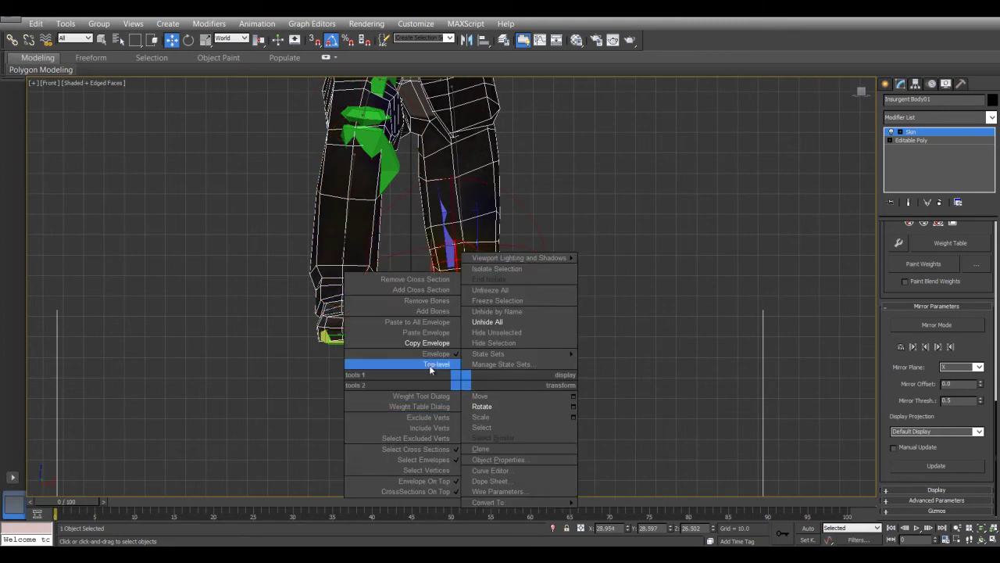
{"action": "left_click", "coordinate": [436, 333]}
{"action": "middle_click_drag", "start_coordinate": [437, 339], "coordinate": [458, 266]}
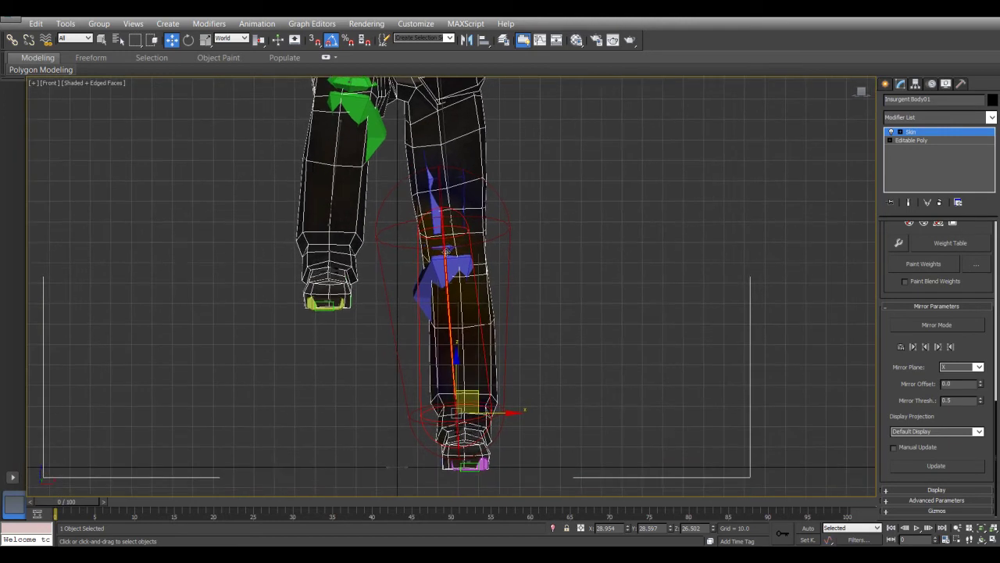
{"action": "left_click", "coordinate": [452, 233]}
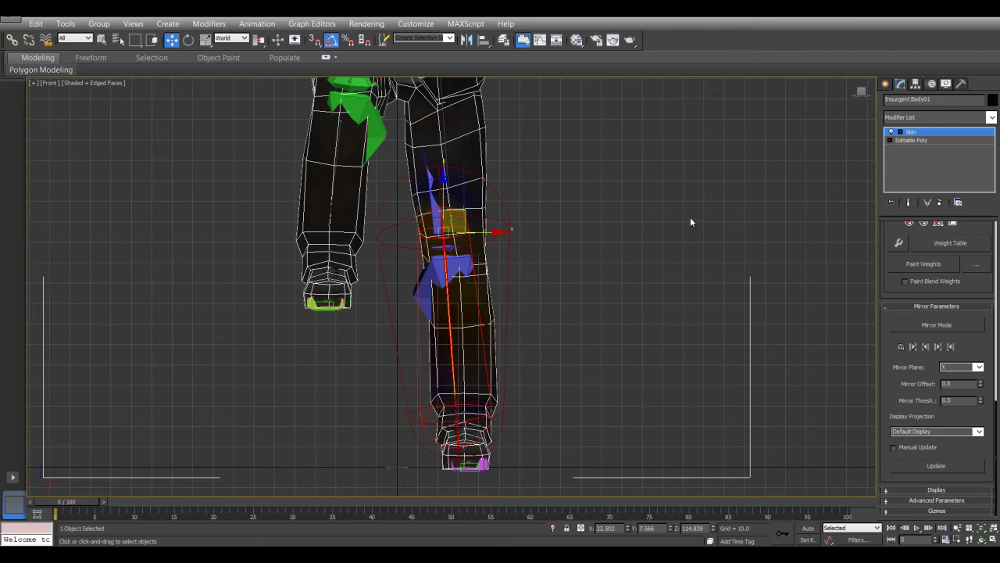
- Leave Skin envelope editing and bring the character's legs into close view in Perspective
{"action": "left_click", "coordinate": [962, 134]}
{"action": "middle_click_drag", "start_coordinate": [770, 254], "coordinate": [698, 250], "text": "alt"}
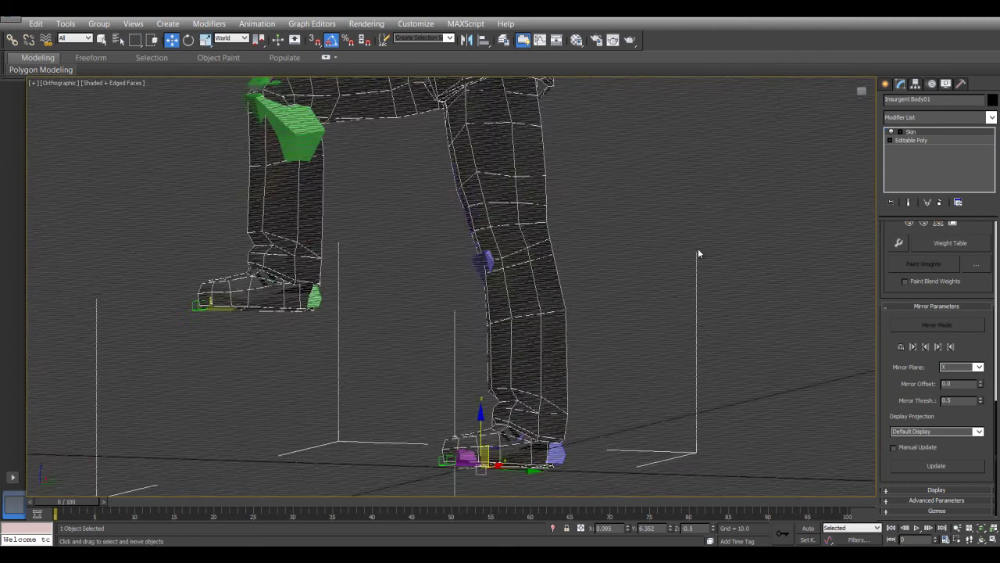
{"action": "key", "text": "p"}
{"action": "key", "text": "z"}
{"action": "middle_click_drag", "start_coordinate": [560, 269], "coordinate": [587, 335], "text": "alt"}
{"action": "scroll", "coordinate": [606, 305], "scroll_direction": "up", "scroll_amount": 3}
{"action": "left_click", "coordinate": [606, 311]}
{"action": "left_click", "coordinate": [469, 329]}
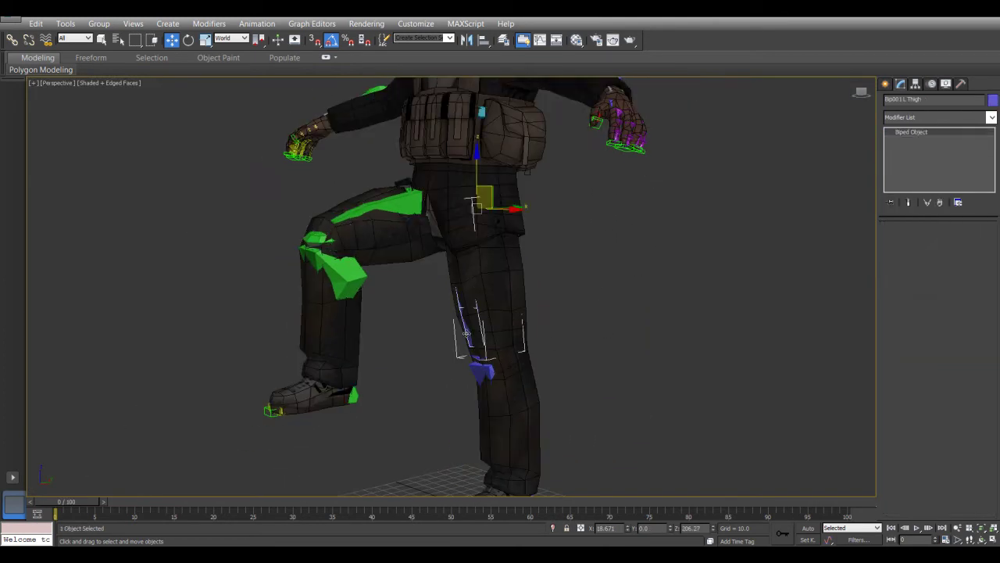
{"action": "right_click", "coordinate": [467, 328]}
{"action": "left_click", "coordinate": [483, 347]}
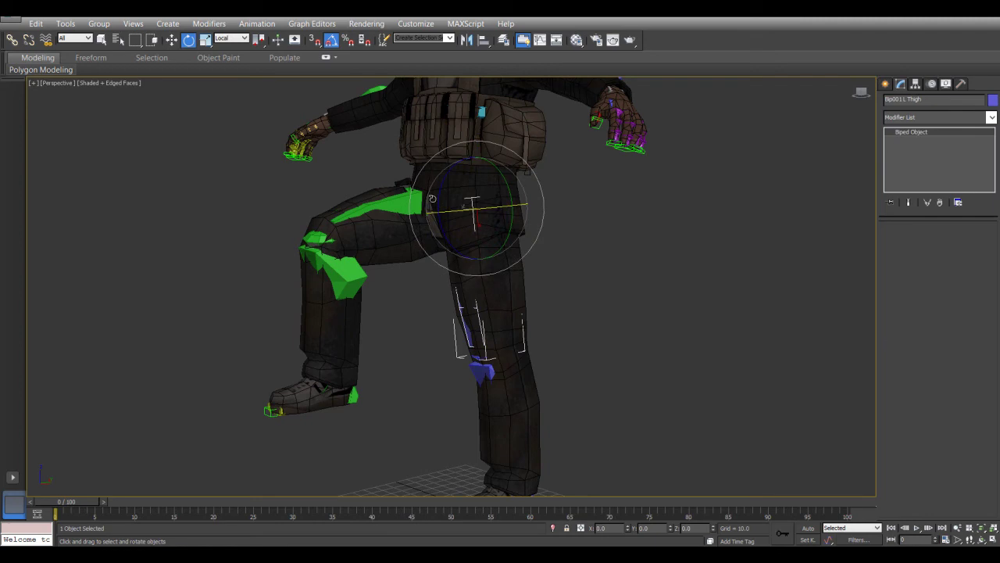
{"action": "left_click_drag", "start_coordinate": [439, 197], "coordinate": [446, 140]}
{"action": "key", "text": "ctrl+z"}
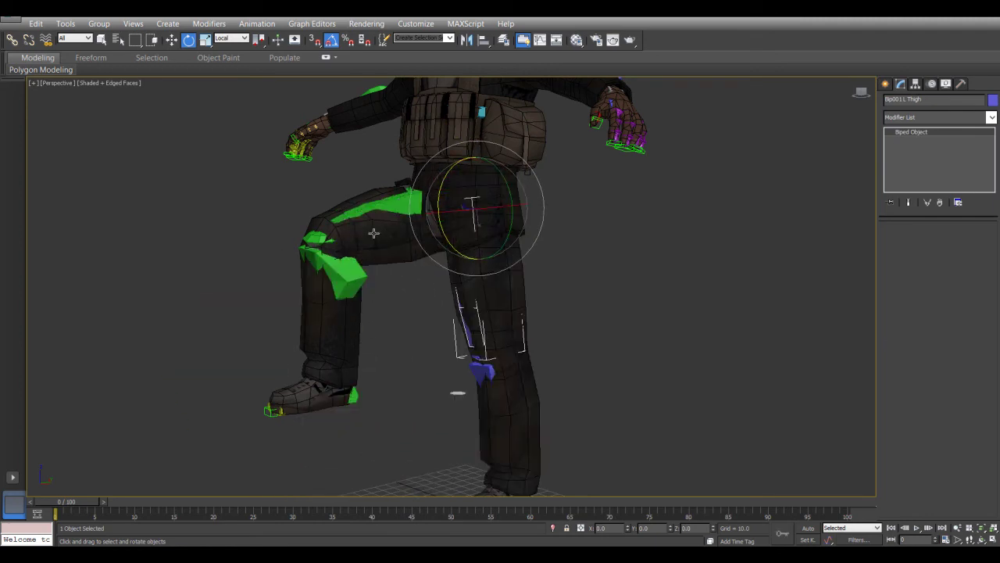
- Select the whole raised right biped leg, copy its posture and paste it opposite onto the left leg
{"action": "middle_click_drag", "start_coordinate": [369, 227], "coordinate": [395, 206], "text": "alt"}
{"action": "double_click", "coordinate": [396, 205]}
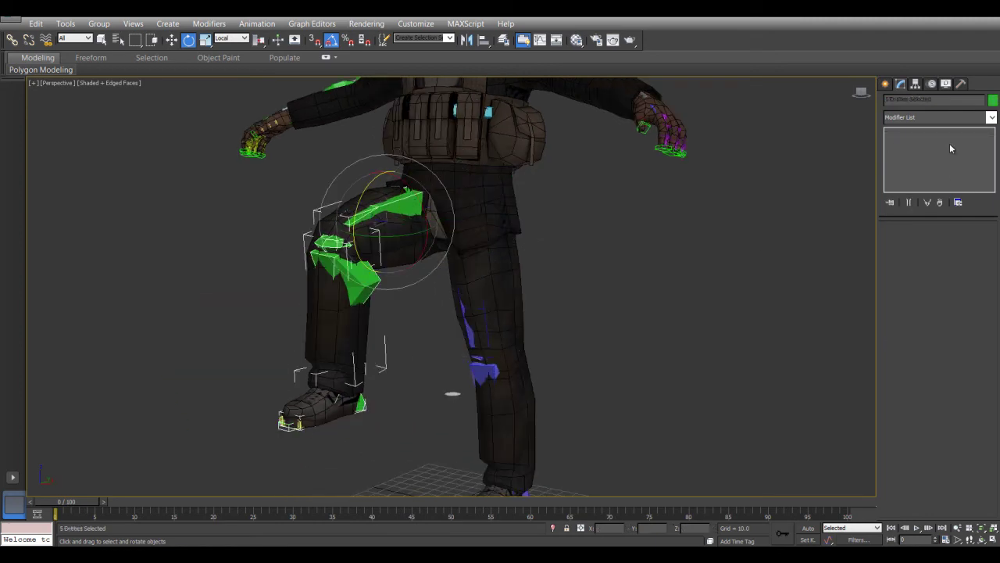
{"action": "left_click", "coordinate": [932, 83]}
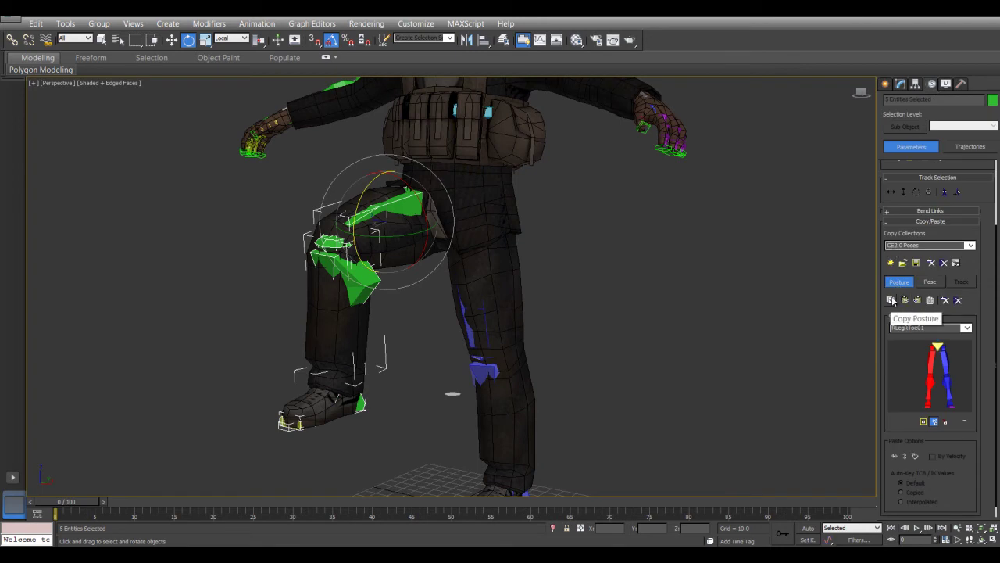
{"action": "left_click", "coordinate": [892, 300]}
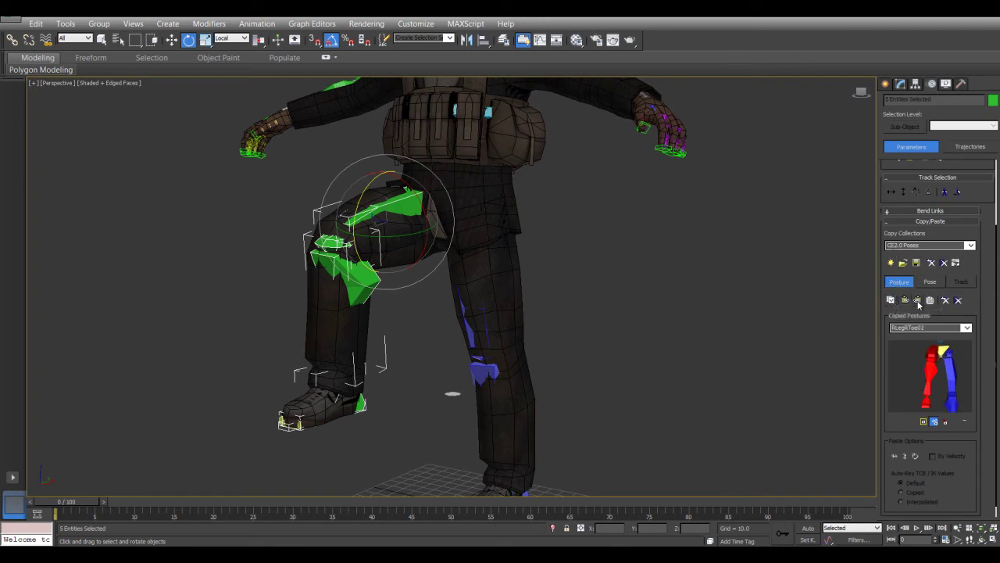
{"action": "left_click", "coordinate": [918, 300]}
{"action": "middle_click_drag", "start_coordinate": [470, 302], "coordinate": [569, 324], "text": "alt"}
{"action": "left_click", "coordinate": [541, 305]}
- Select the insurgent body mesh and return to its Skin modifier's envelope editing
{"action": "middle_click_drag", "start_coordinate": [418, 263], "coordinate": [301, 269], "text": "alt"}
{"action": "scroll", "coordinate": [473, 302], "scroll_direction": "up", "scroll_amount": 4}
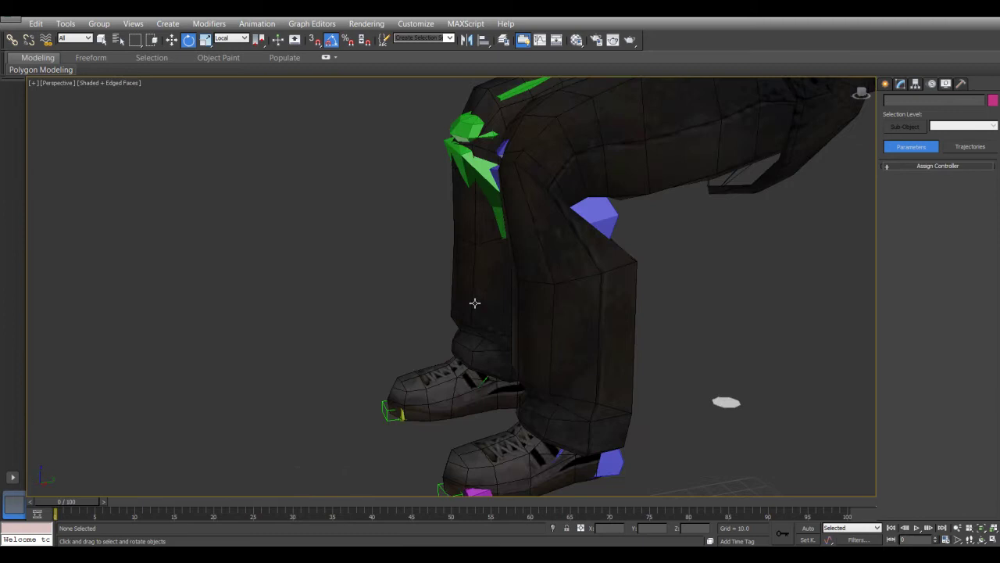
{"action": "left_click", "coordinate": [546, 318]}
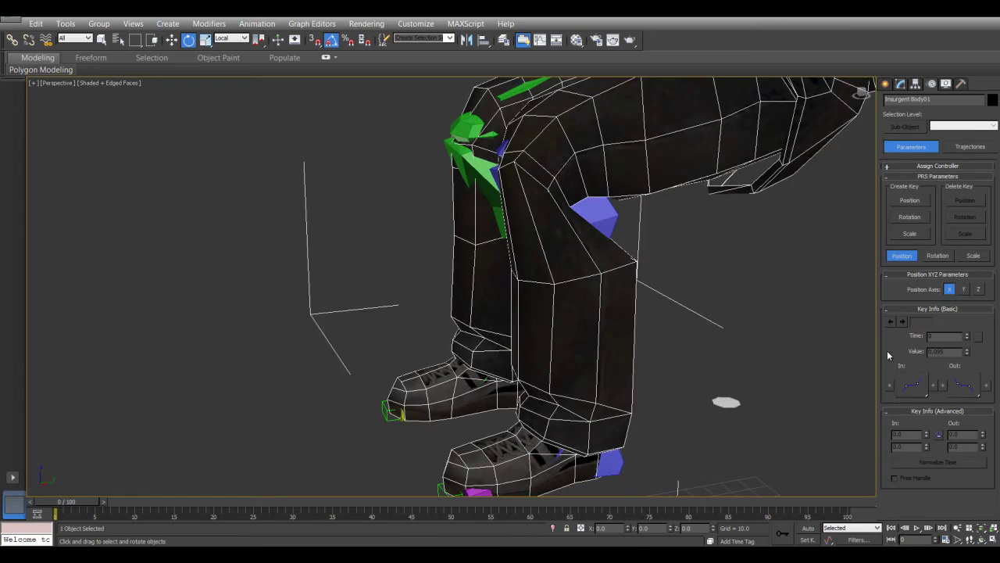
{"action": "left_click", "coordinate": [900, 84]}
{"action": "left_click", "coordinate": [918, 134]}
{"action": "middle_click_drag", "start_coordinate": [542, 336], "coordinate": [566, 308], "text": "alt"}
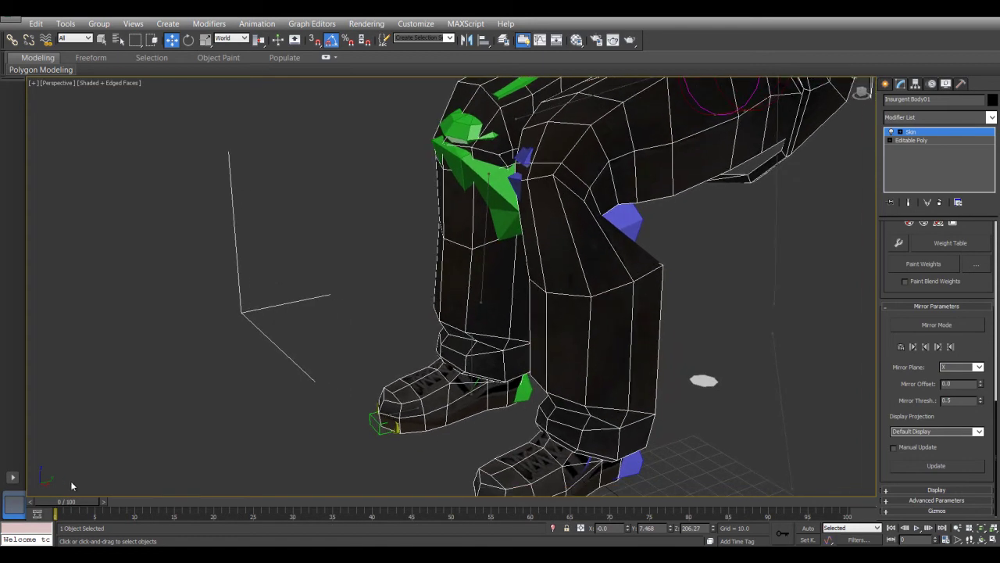
- Go to frame 3, activate the left calf envelope and, in the Front view, move its knee end outward and down
{"action": "left_click_drag", "start_coordinate": [86, 504], "coordinate": [111, 502]}
{"action": "left_click", "coordinate": [590, 321]}
{"action": "key", "text": "f"}
{"action": "key", "text": "z"}
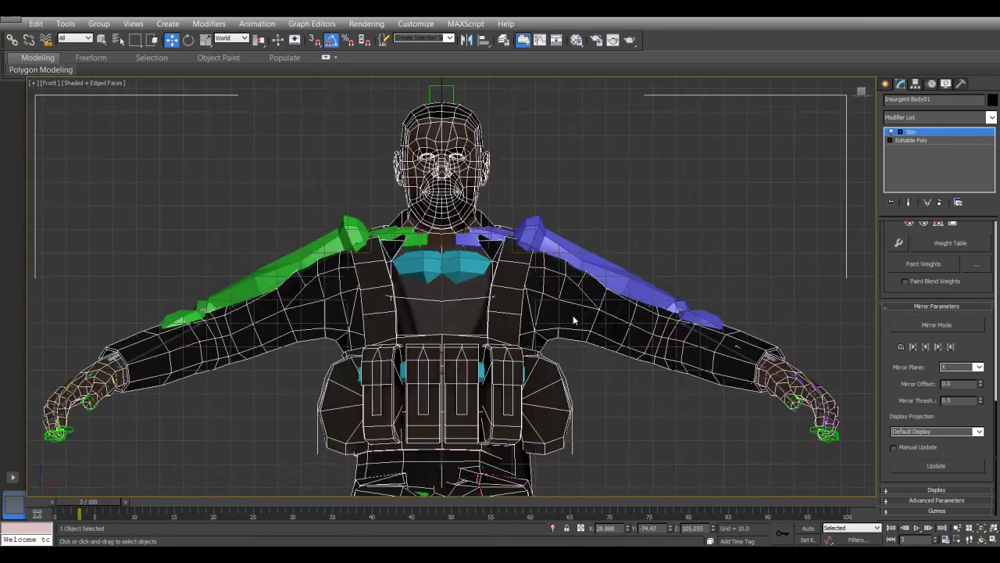
{"action": "key", "text": "z"}
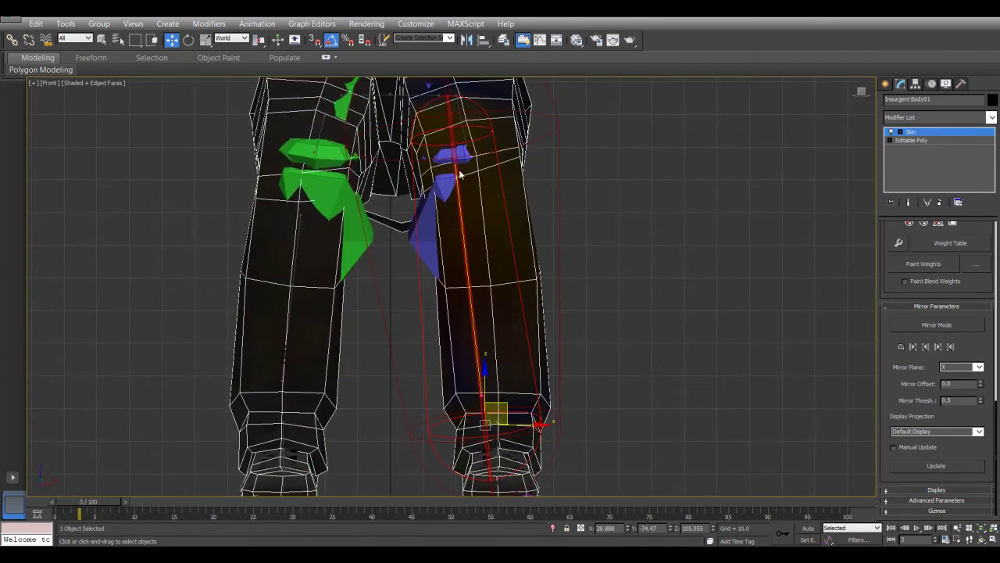
{"action": "left_click", "coordinate": [456, 168]}
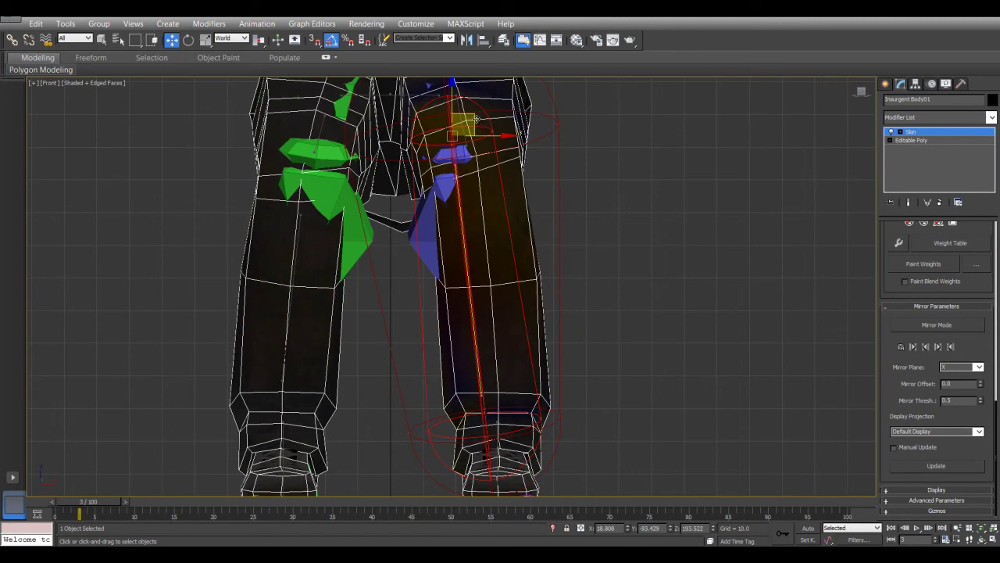
{"action": "left_click_drag", "start_coordinate": [474, 118], "coordinate": [503, 172]}
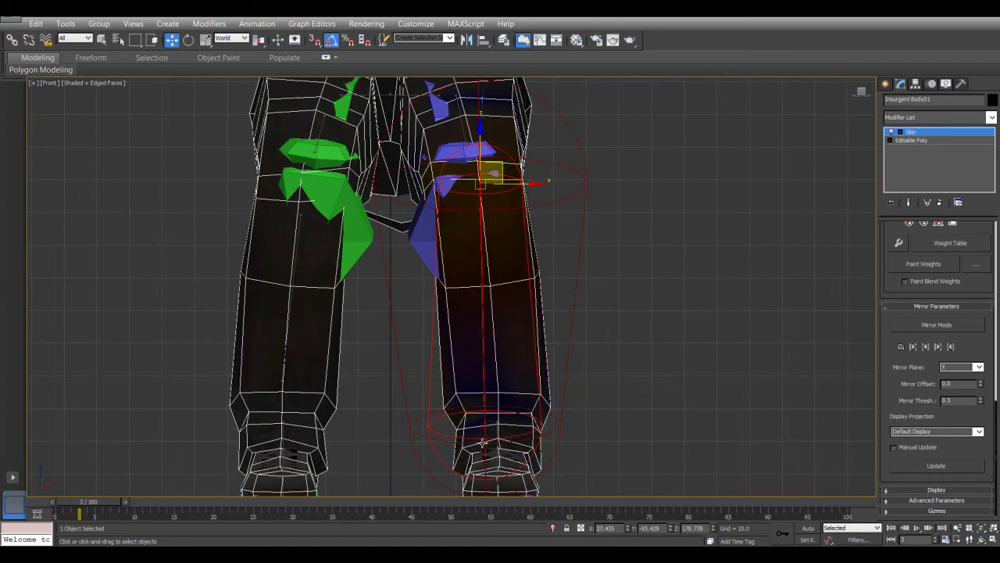
- In the Right view, move the left calf envelope's knee end toward the back of the knee and its ankle end forward
{"action": "left_click", "coordinate": [50, 83]}
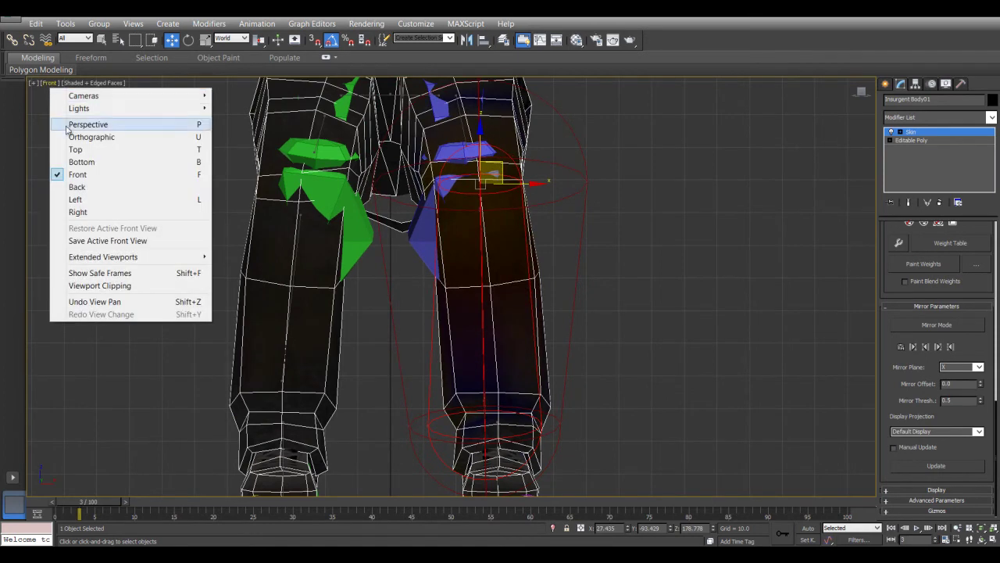
{"action": "left_click", "coordinate": [99, 213]}
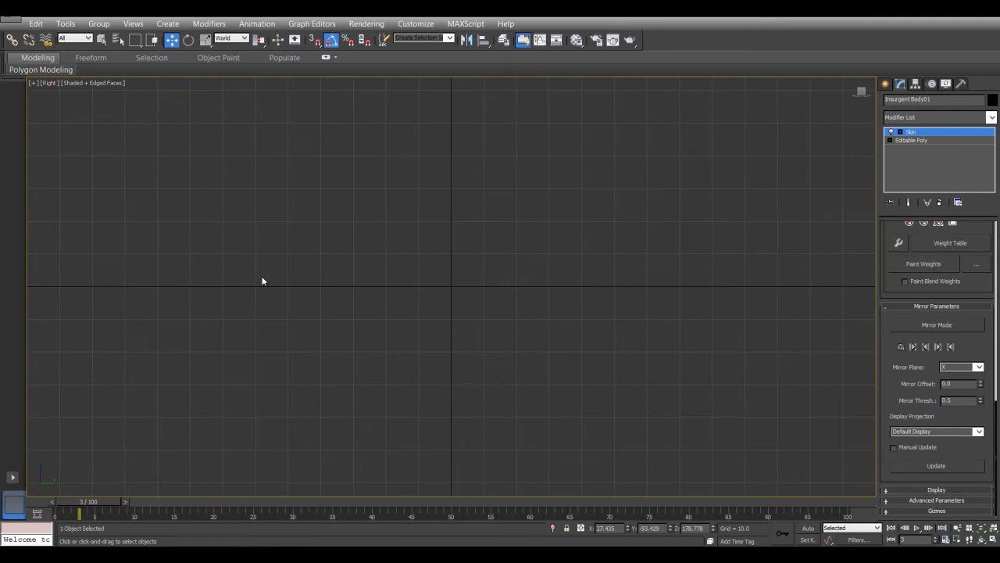
{"action": "key", "text": "z"}
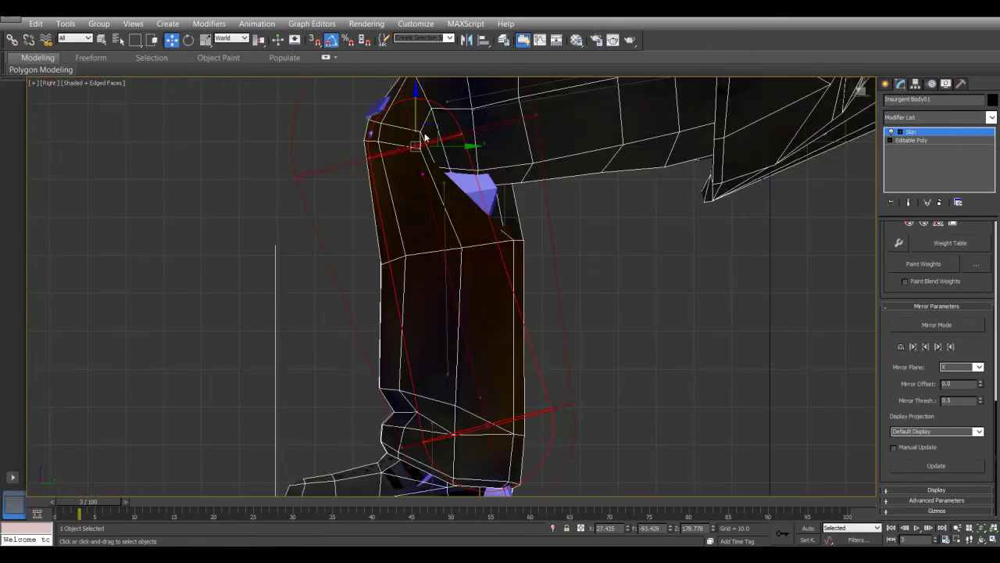
{"action": "left_click_drag", "start_coordinate": [429, 131], "coordinate": [451, 134]}
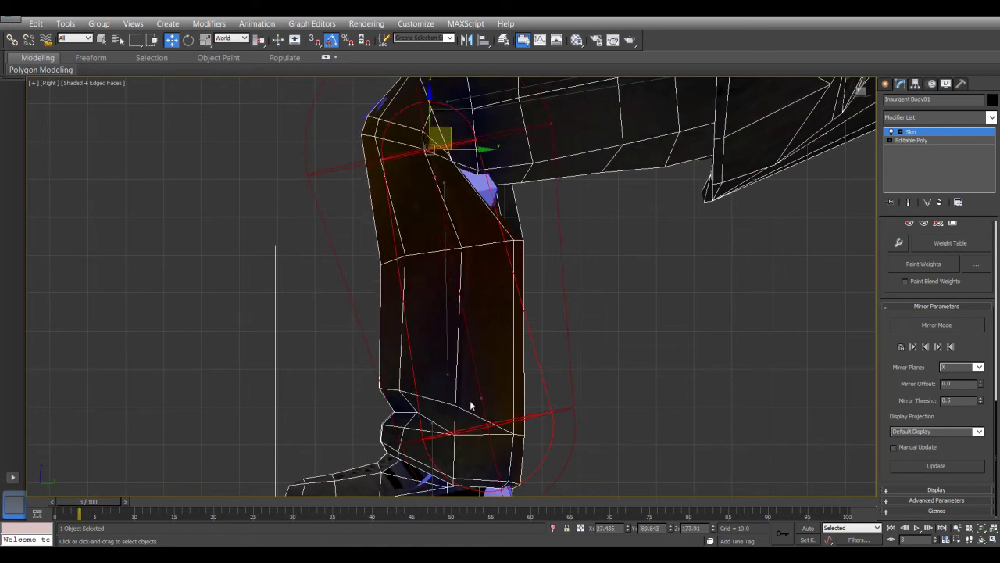
{"action": "left_click", "coordinate": [486, 423]}
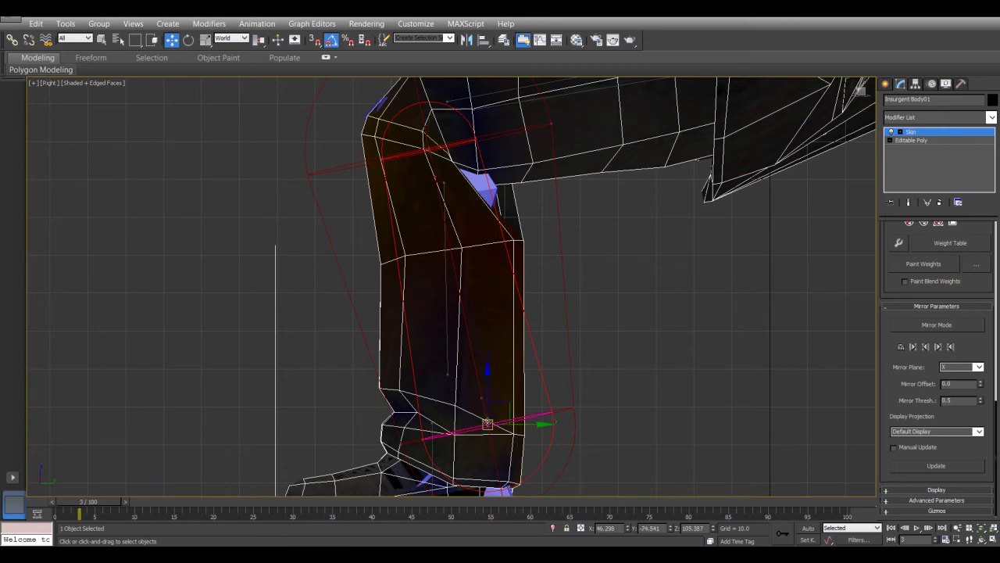
{"action": "left_click", "coordinate": [482, 398]}
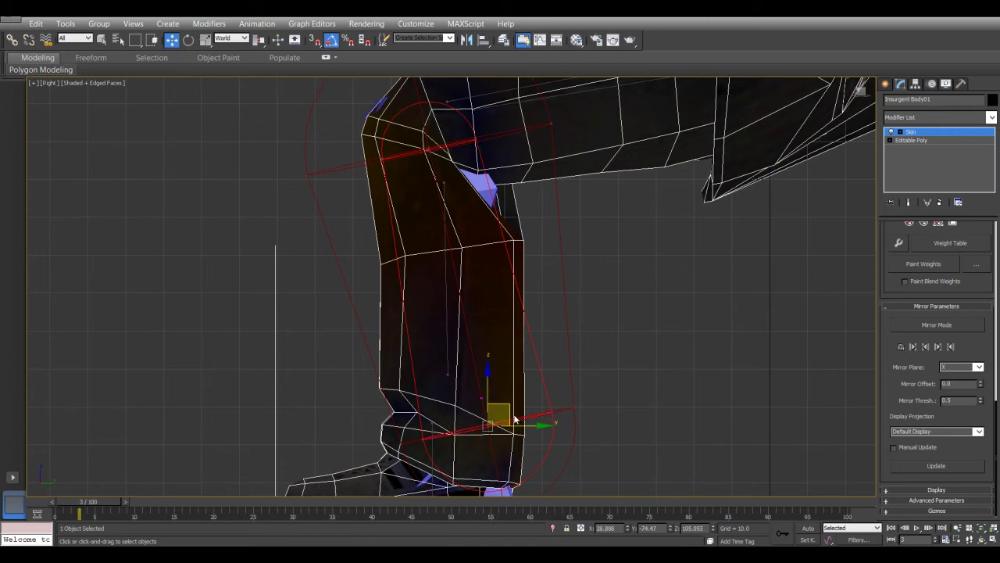
{"action": "left_click_drag", "start_coordinate": [509, 411], "coordinate": [478, 406]}
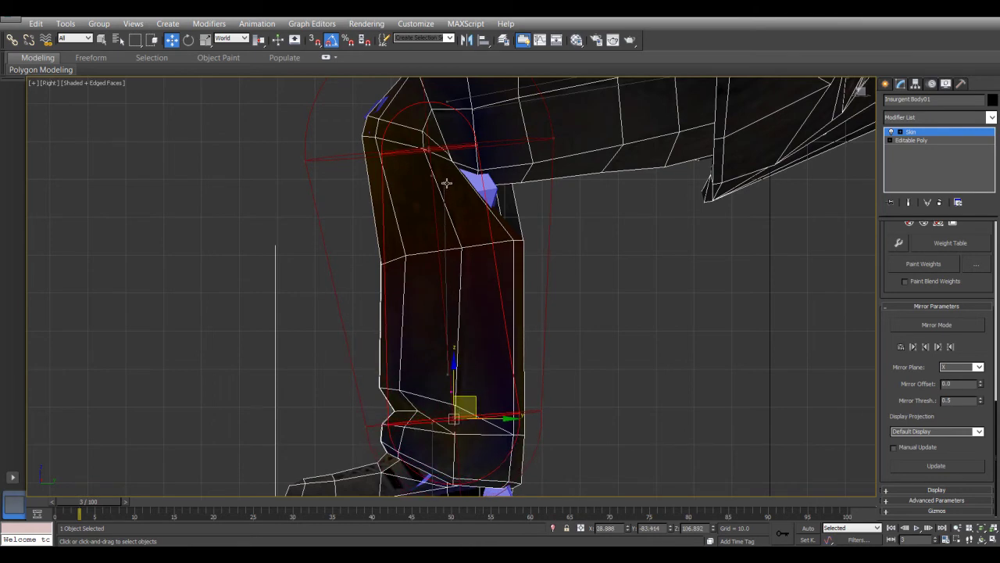
- Refine the left calf envelope by shifting its knee end slightly back and down and raising its ankle end a little
{"action": "left_click", "coordinate": [433, 148]}
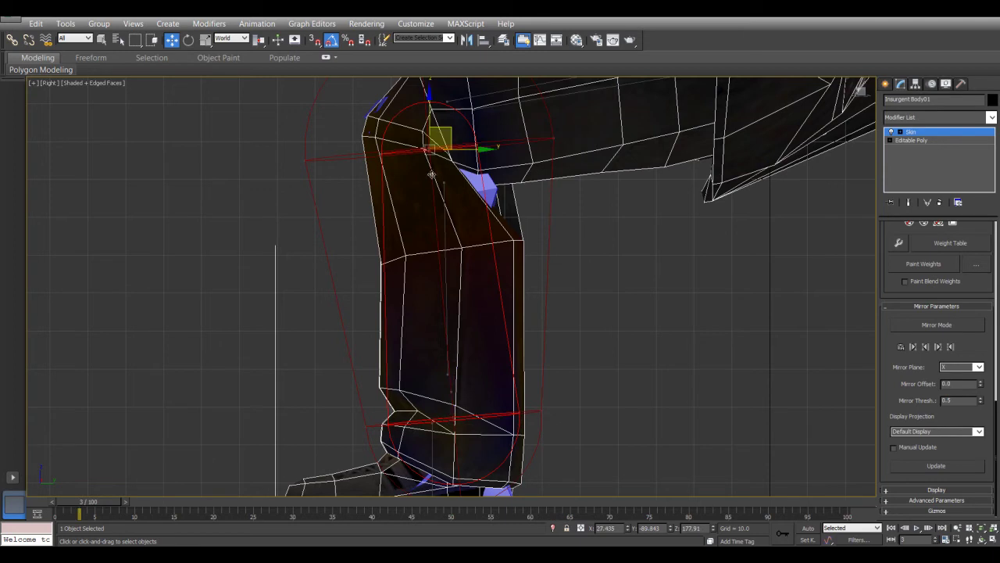
{"action": "left_click_drag", "start_coordinate": [454, 129], "coordinate": [464, 136]}
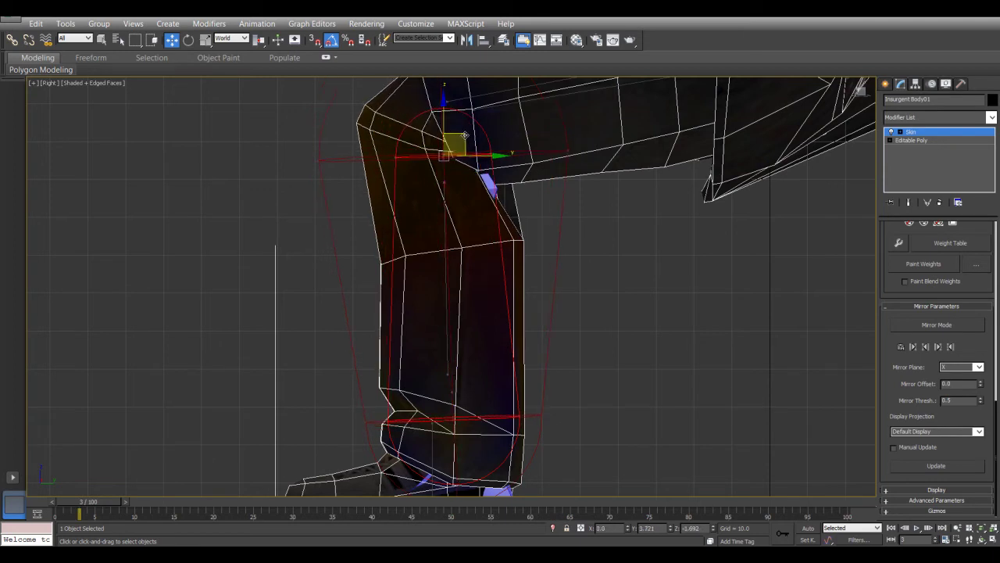
{"action": "left_click", "coordinate": [450, 392]}
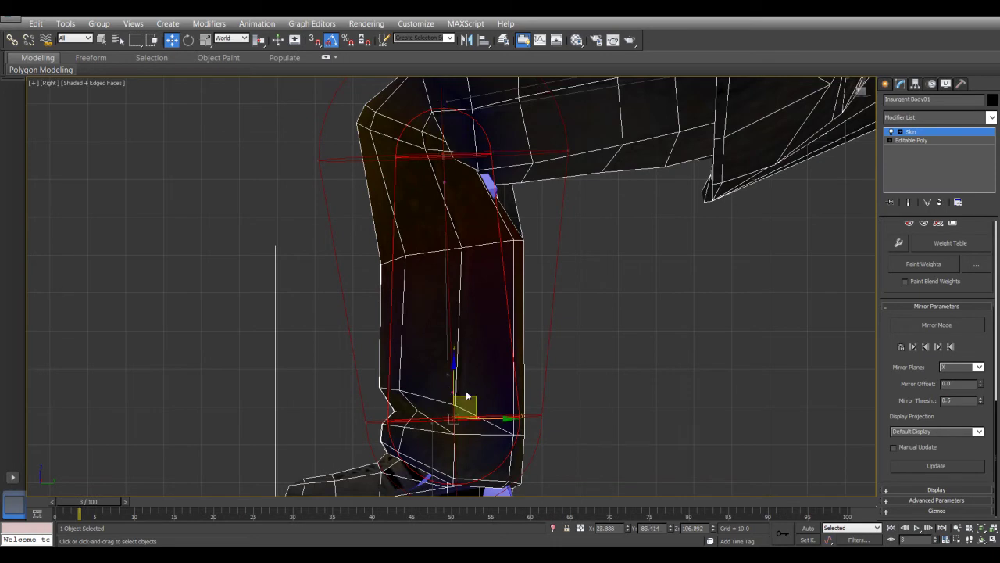
{"action": "mouse_move", "coordinate": [476, 403]}
{"action": "left_mouse_down"}
{"action": "mouse_move", "coordinate": [476, 377]}
{"action": "mouse_move", "coordinate": [472, 389]}
{"action": "left_mouse_up"}
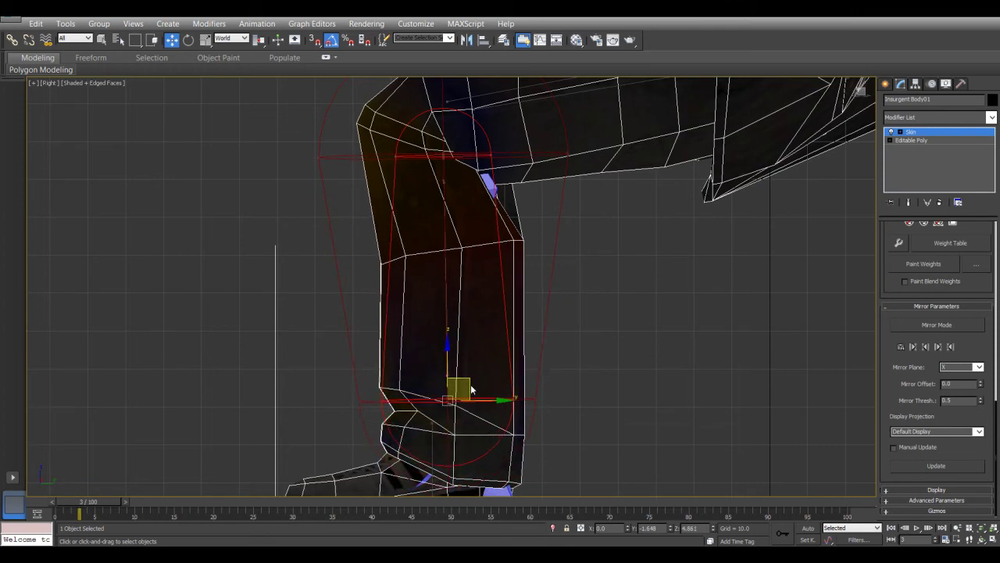
- Activate the left thigh envelope and move its knee end back from the kneecap and slightly down
{"action": "middle_click_drag", "start_coordinate": [507, 286], "coordinate": [471, 408]}
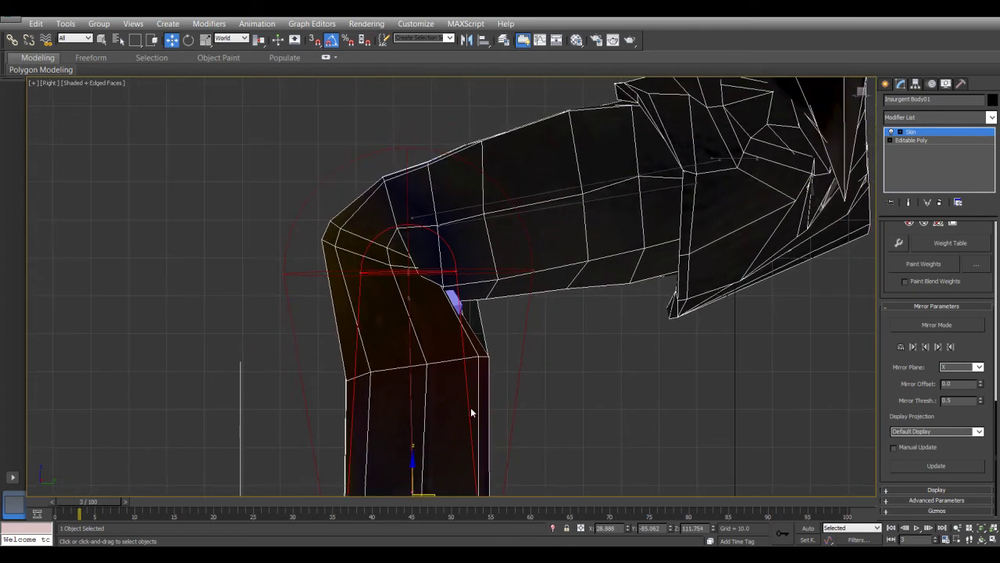
{"action": "left_click", "coordinate": [626, 194]}
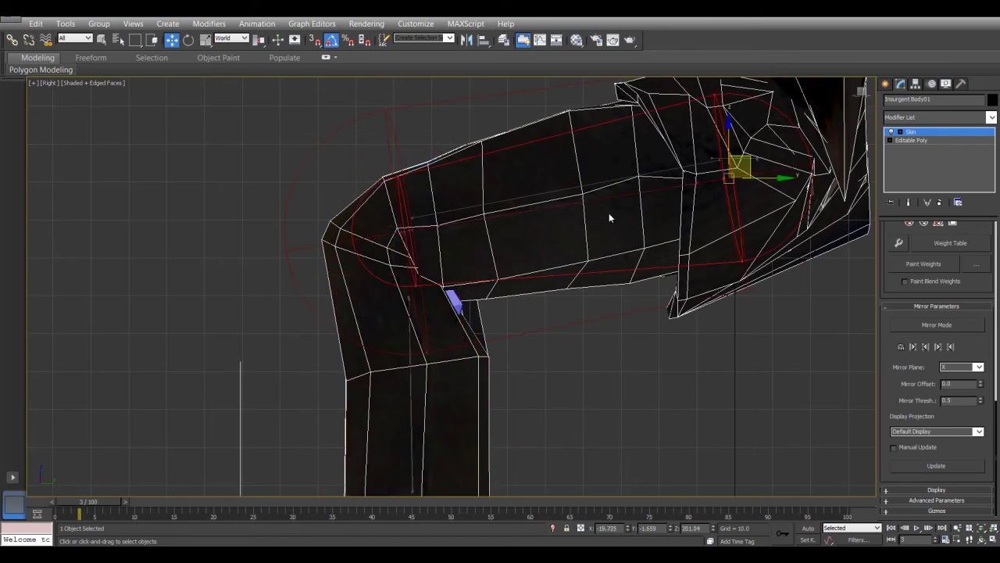
{"action": "scroll", "coordinate": [587, 226], "scroll_direction": "up", "scroll_amount": 3}
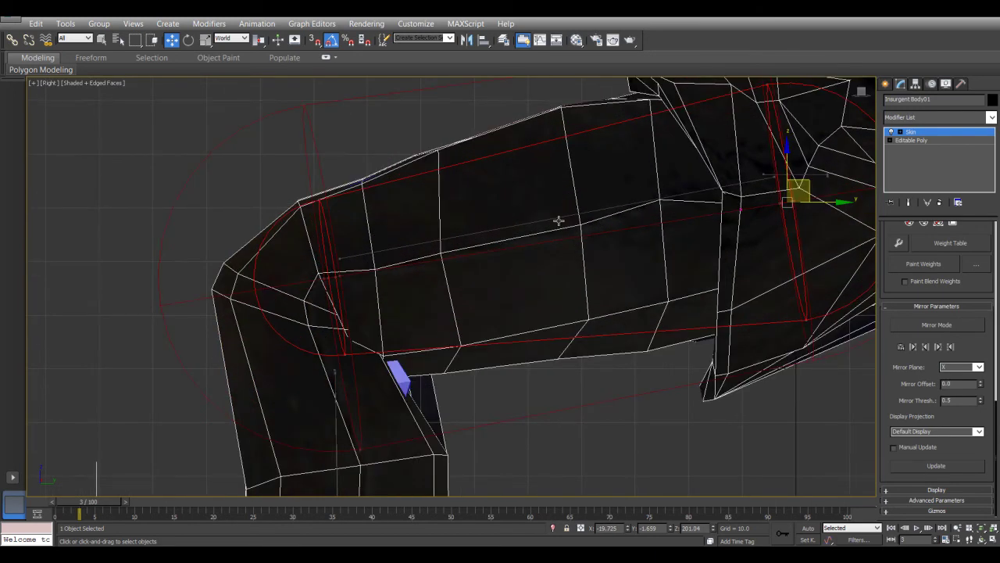
{"action": "left_click", "coordinate": [559, 217]}
{"action": "middle_click_drag", "start_coordinate": [553, 227], "coordinate": [532, 231]}
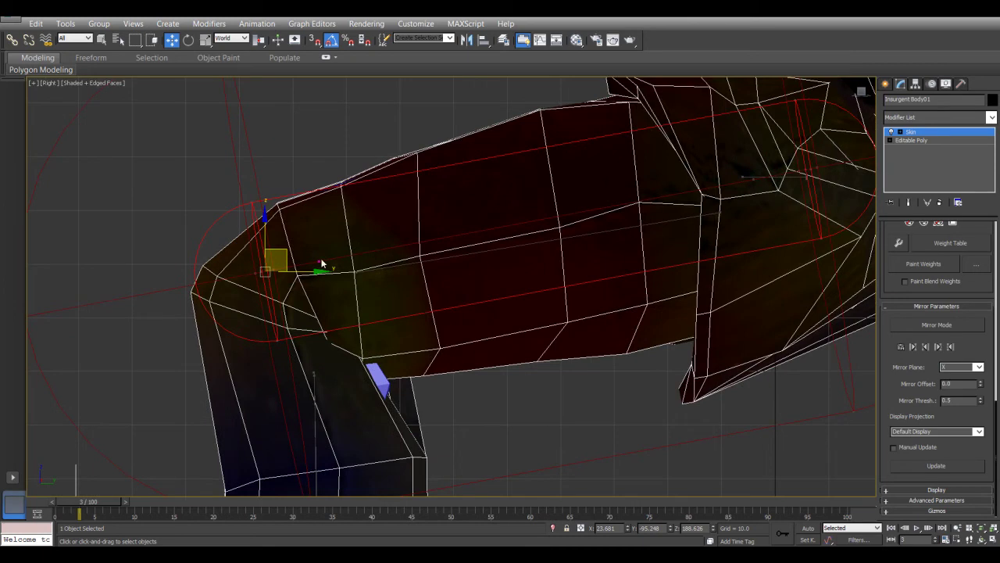
{"action": "scroll", "coordinate": [308, 265], "scroll_direction": "up", "scroll_amount": 4}
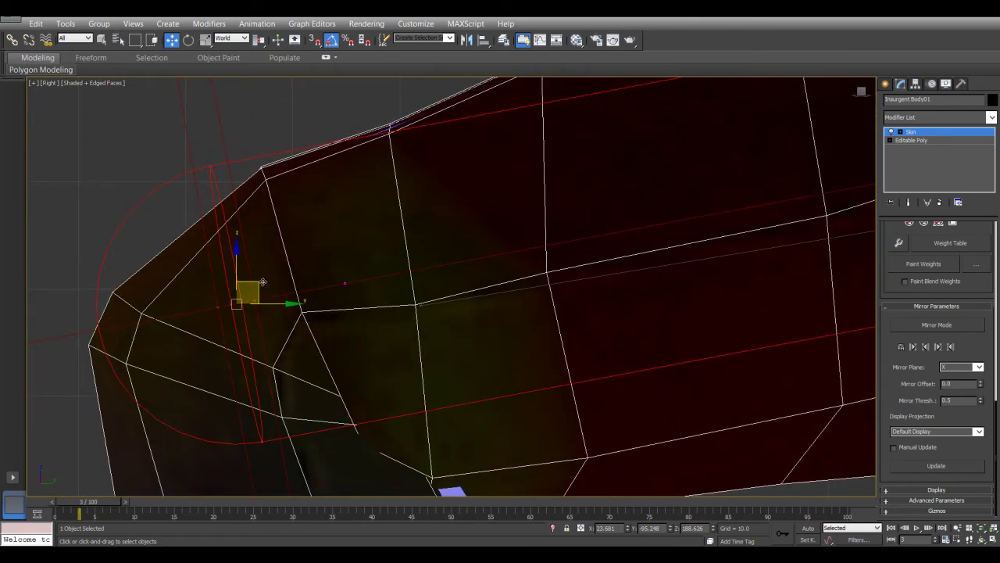
{"action": "left_click_drag", "start_coordinate": [280, 293], "coordinate": [342, 309]}
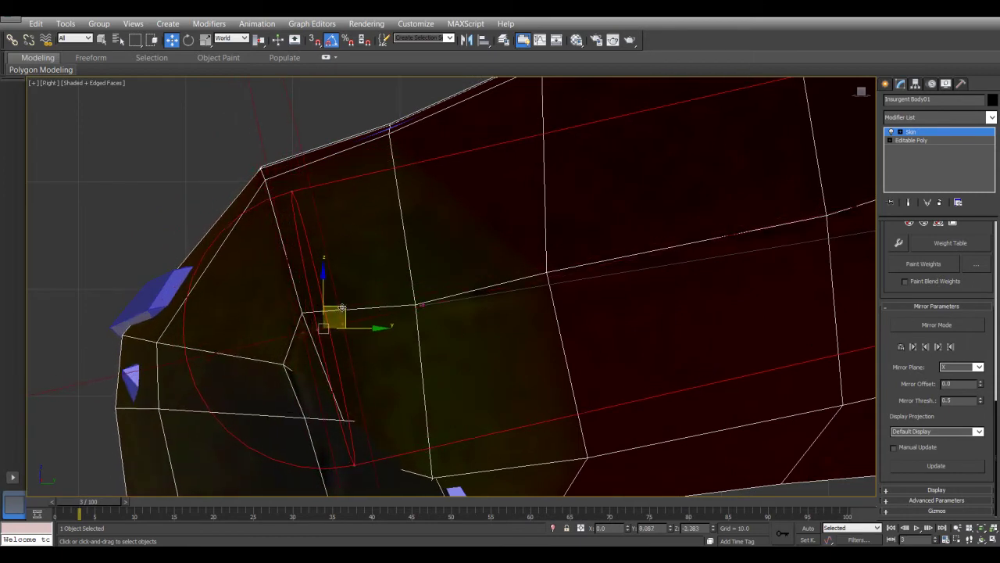
- Move the left thigh envelope's hip end forward and down inside the hip
{"action": "scroll", "coordinate": [270, 288], "scroll_direction": "down", "scroll_amount": 5}
{"action": "scroll", "coordinate": [455, 237], "scroll_direction": "up", "scroll_amount": 5}
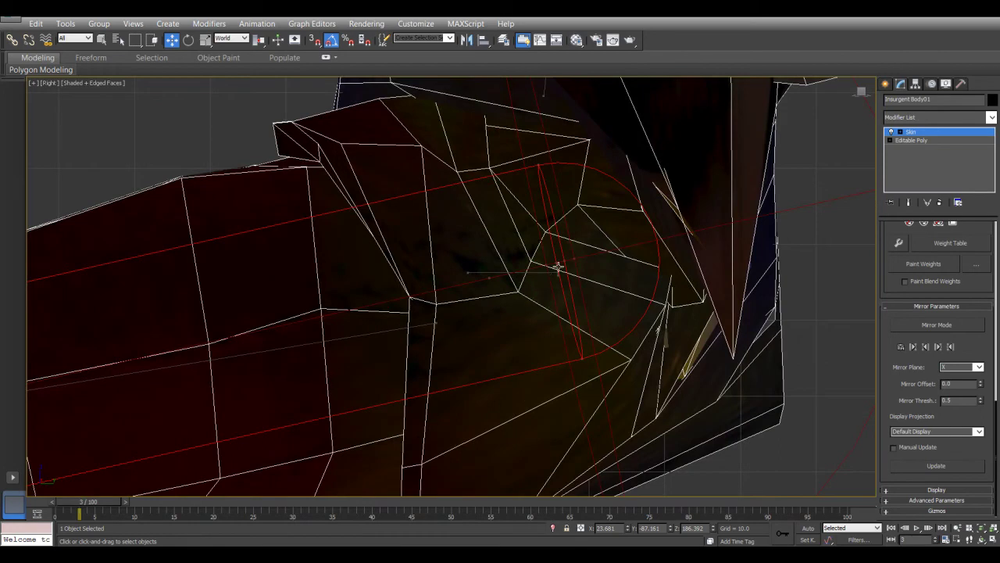
{"action": "left_click", "coordinate": [557, 265]}
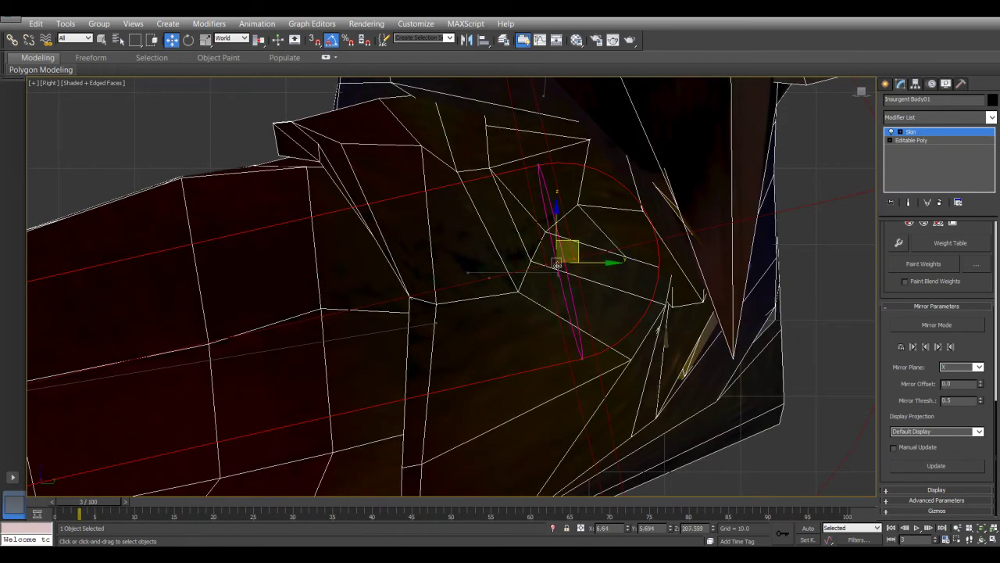
{"action": "left_click", "coordinate": [518, 273]}
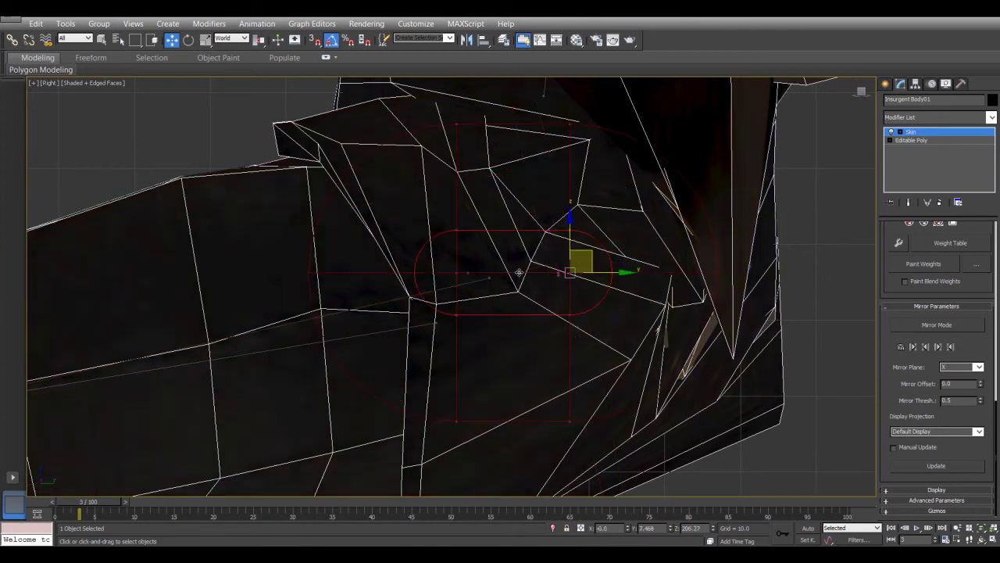
{"action": "left_click", "coordinate": [464, 284]}
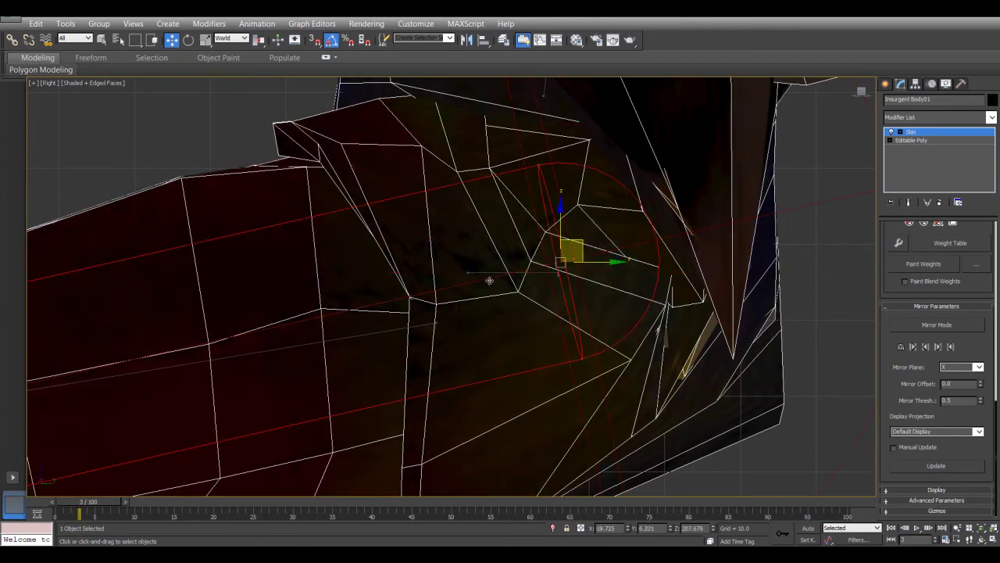
{"action": "left_click_drag", "start_coordinate": [580, 240], "coordinate": [518, 289]}
- In Perspective, copy the right thigh envelope and paste it onto the left thigh envelope
{"action": "scroll", "coordinate": [518, 289], "scroll_direction": "down", "scroll_amount": 3}
{"action": "mouse_move", "coordinate": [518, 289]}
{"action": "middle_mouse_down", "text": "alt"}
{"action": "mouse_move", "coordinate": [500, 291]}
{"action": "mouse_move", "coordinate": [521, 293]}
{"action": "middle_mouse_up", "text": "alt"}
{"action": "middle_click_drag", "start_coordinate": [404, 263], "coordinate": [478, 304], "text": "alt"}
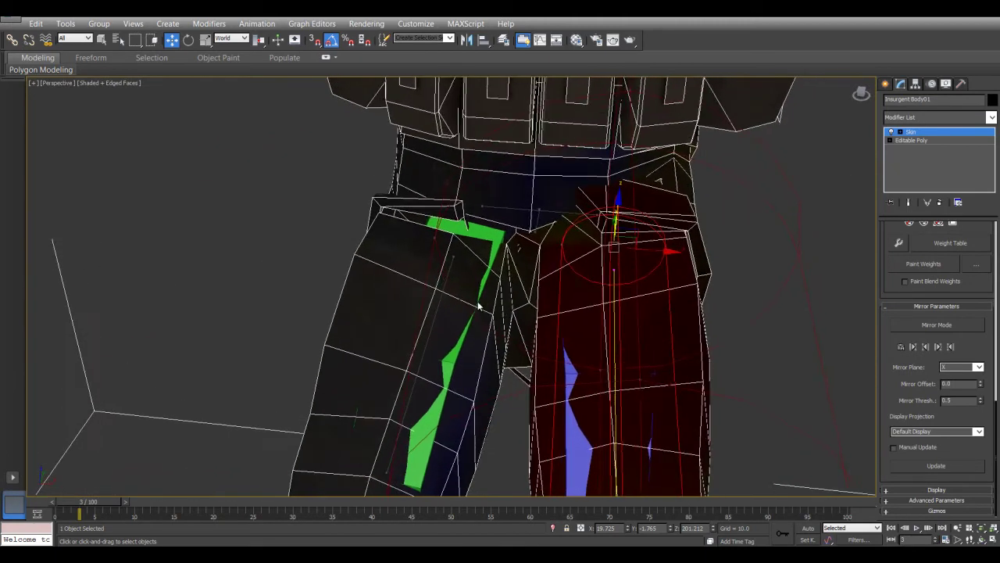
{"action": "left_click", "coordinate": [433, 325]}
{"action": "right_click", "coordinate": [433, 326]}
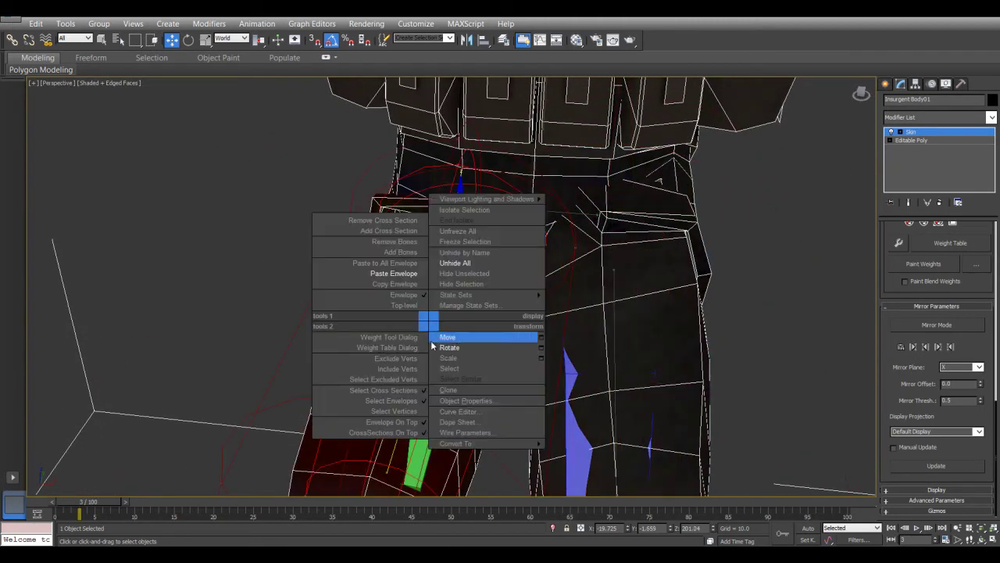
{"action": "left_click", "coordinate": [395, 283]}
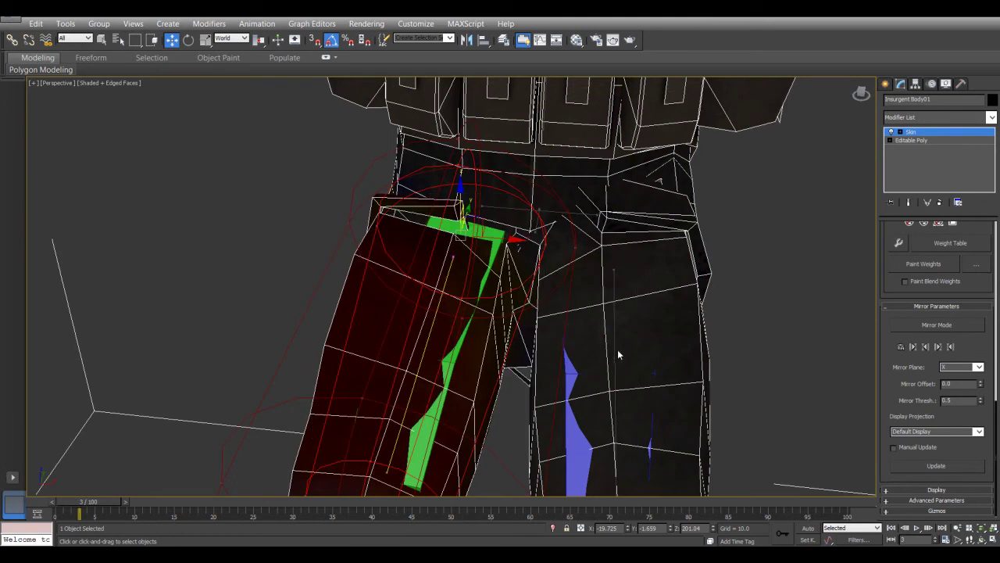
{"action": "left_click", "coordinate": [603, 342]}
{"action": "right_click", "coordinate": [601, 339]}
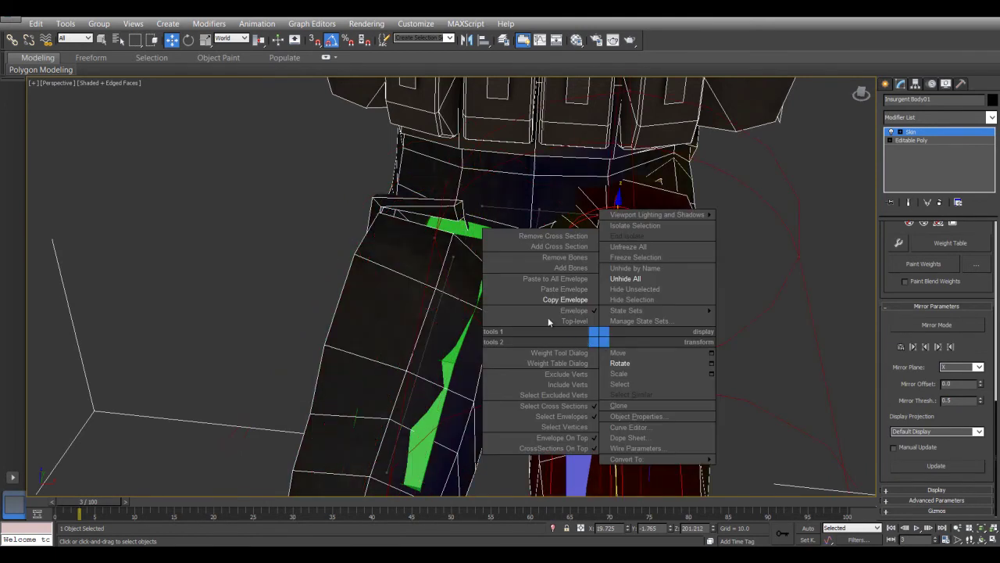
{"action": "left_click", "coordinate": [573, 290]}
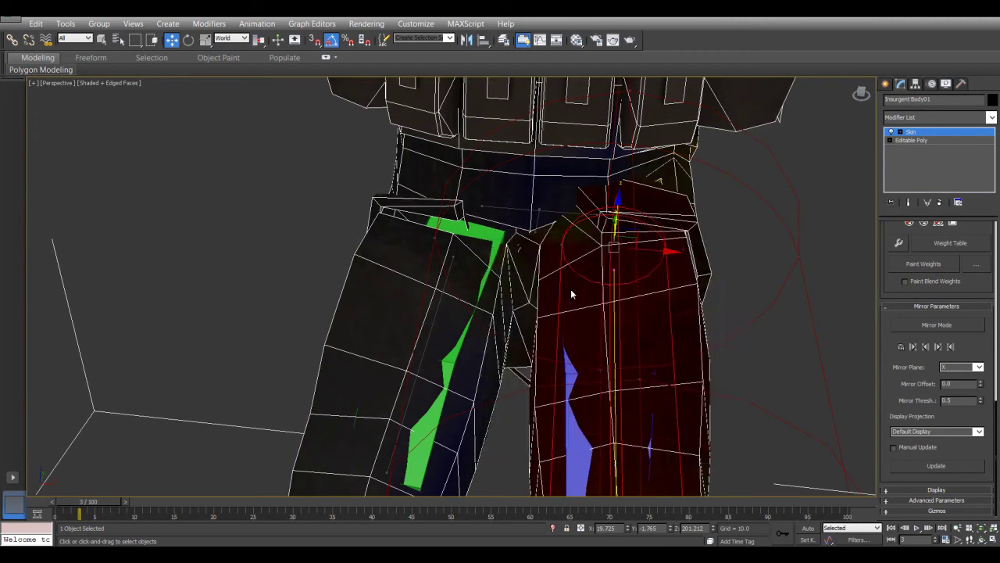
- Leave Skin envelope editing, select both biped feet and rotate them together so the toes tilt upward
{"action": "middle_click_drag", "start_coordinate": [554, 318], "coordinate": [484, 258], "text": "alt"}
{"action": "middle_click_drag", "start_coordinate": [426, 357], "coordinate": [454, 304]}
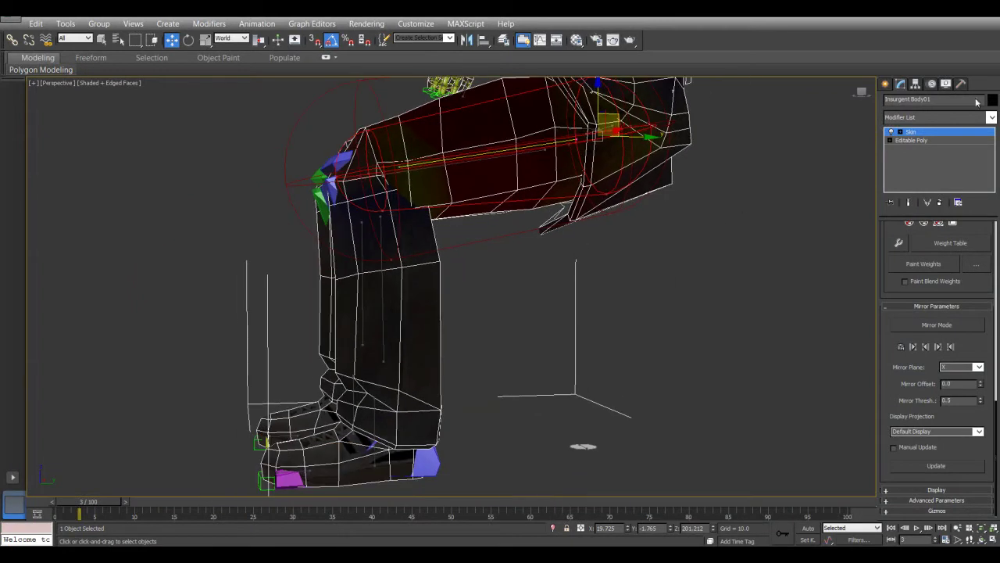
{"action": "left_click", "coordinate": [629, 346]}
{"action": "middle_click_drag", "start_coordinate": [630, 346], "coordinate": [592, 345], "text": "alt"}
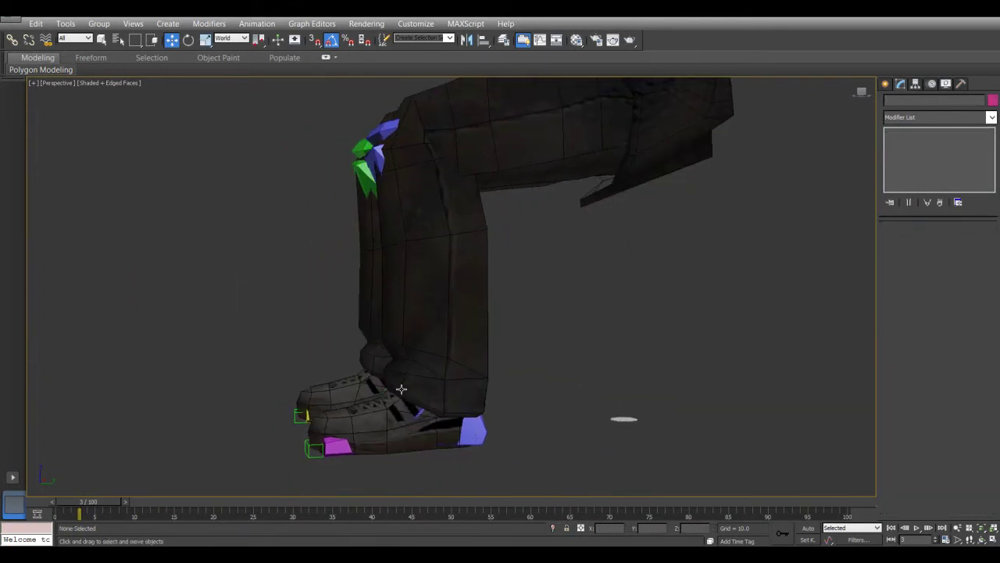
{"action": "left_click", "coordinate": [474, 426]}
{"action": "middle_click_drag", "start_coordinate": [470, 426], "coordinate": [398, 372], "text": "alt"}
{"action": "left_click", "coordinate": [332, 407], "text": "ctrl"}
{"action": "right_click", "coordinate": [357, 380]}
{"action": "left_click", "coordinate": [379, 396]}
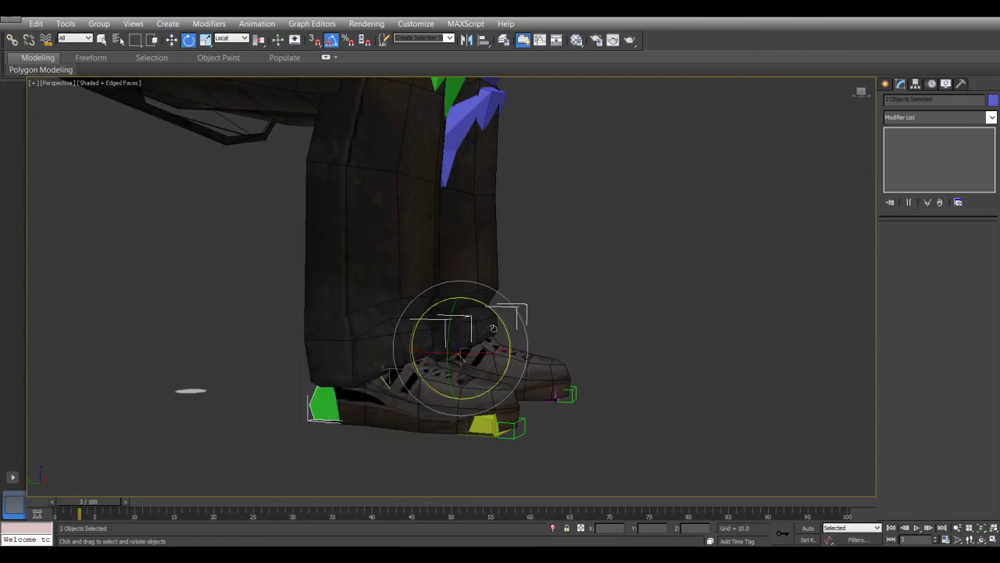
{"action": "left_click_drag", "start_coordinate": [504, 322], "coordinate": [510, 286]}
{"action": "middle_click_drag", "start_coordinate": [348, 332], "coordinate": [313, 326], "text": "alt"}
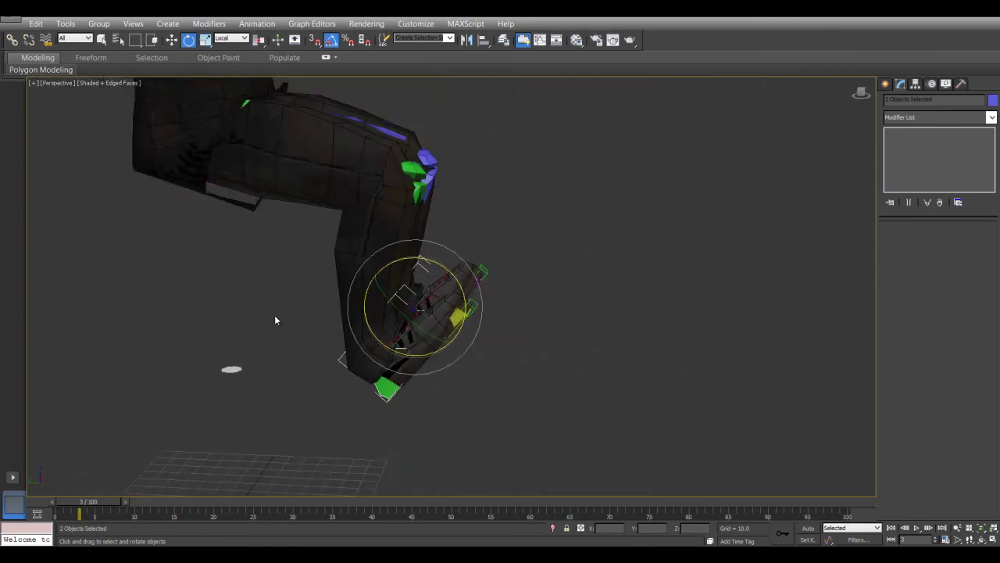
{"action": "middle_click_drag", "start_coordinate": [384, 332], "coordinate": [417, 376], "text": "alt"}
- Undo the rotation of both biped feet
{"action": "left_click", "coordinate": [368, 196]}
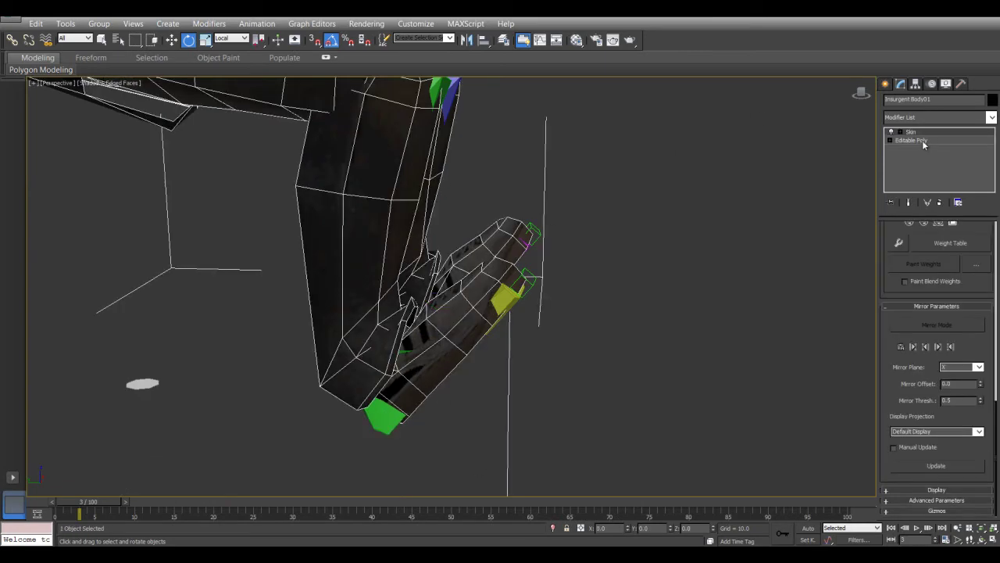
{"action": "left_click", "coordinate": [932, 133]}
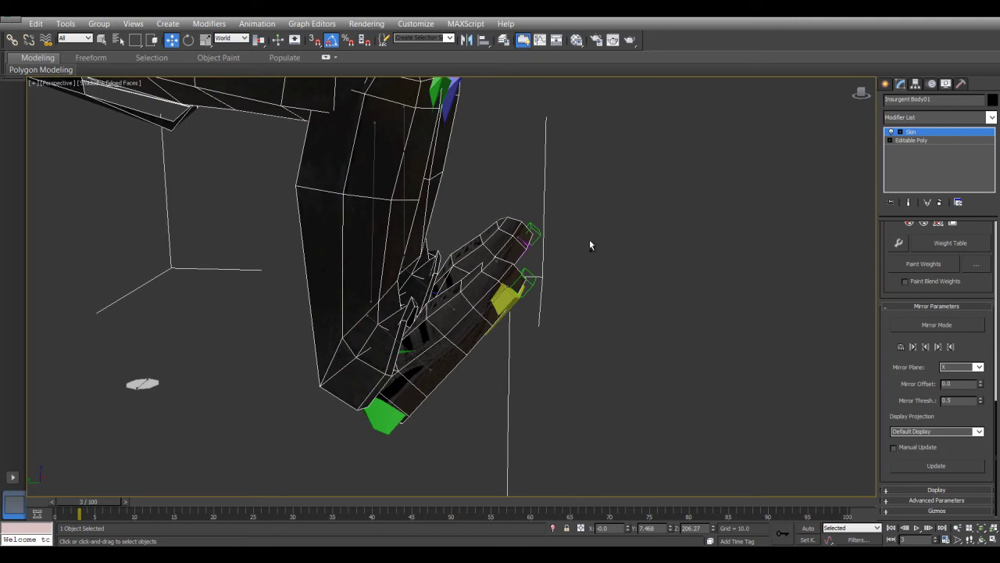
{"action": "key", "text": "ctrl+z"}
{"action": "key", "text": "ctrl+z"}
{"action": "key", "text": "ctrl+z"}
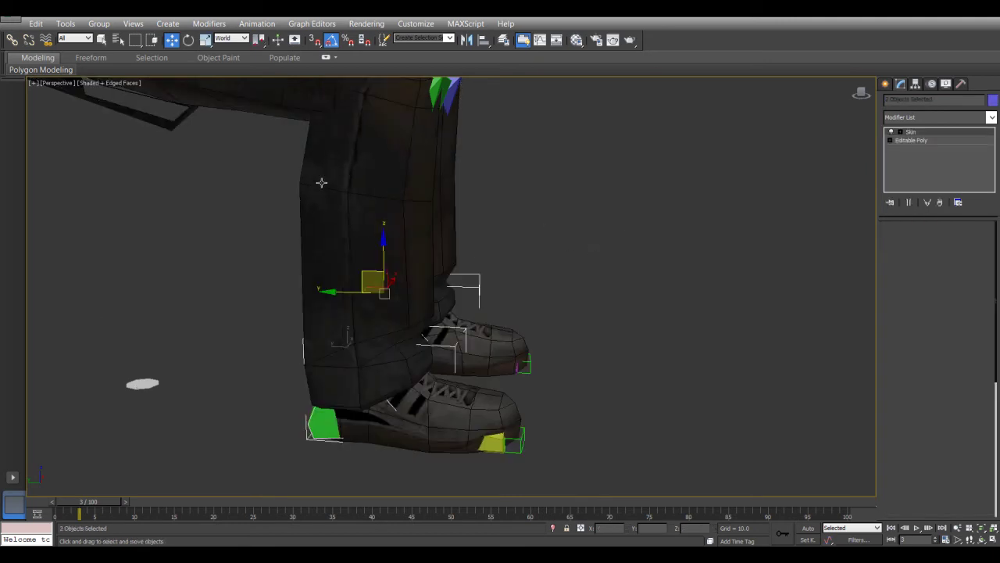
- Select the insurgent body mesh, return to its Skin envelope editing and frame the active envelope in the Left view
{"action": "left_click", "coordinate": [321, 182]}
{"action": "left_click", "coordinate": [921, 133]}
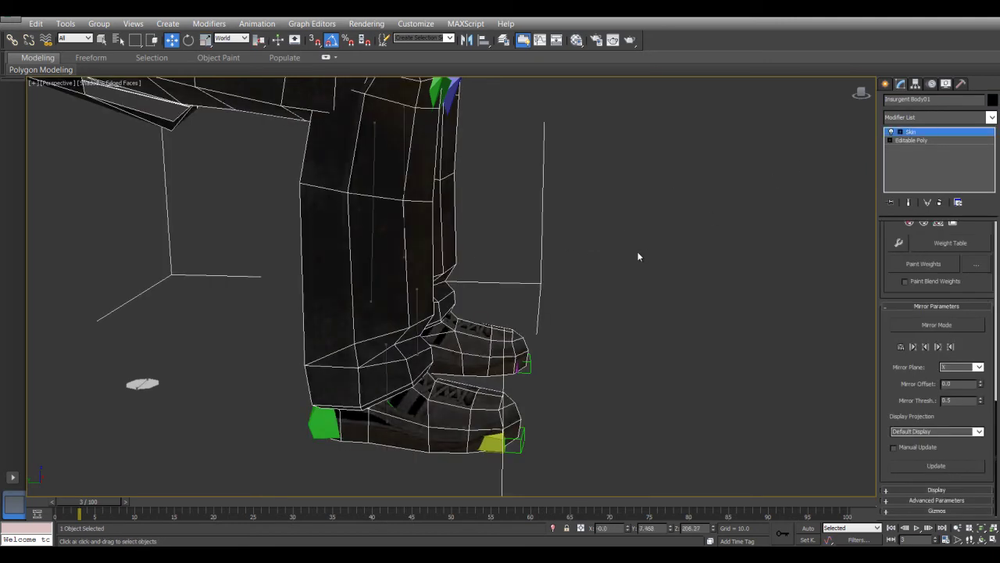
{"action": "key", "text": "l"}
{"action": "key", "text": "z"}
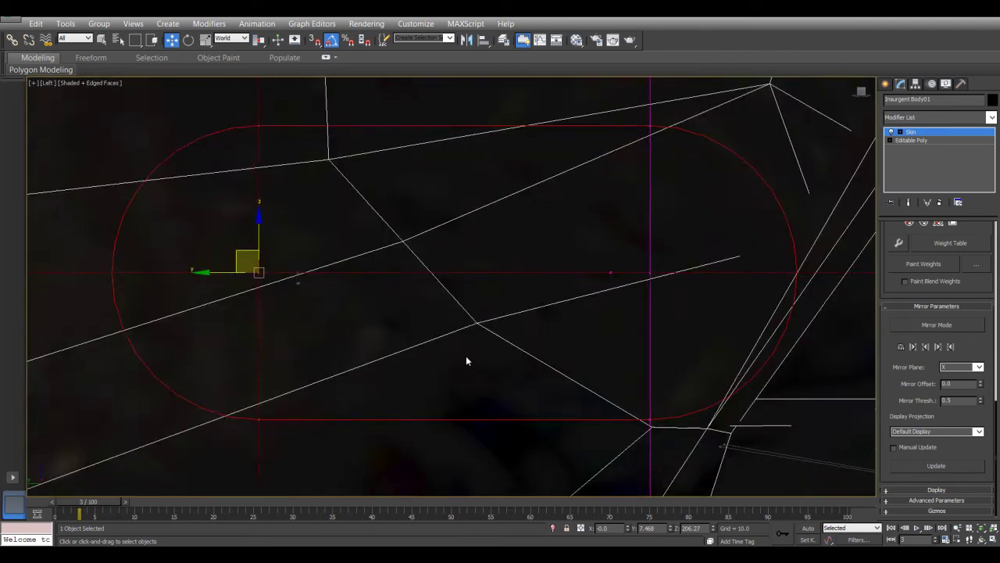
- Select the left foot's envelope in the Left view and move its lower end forward and slightly up into the middle of the shoe
{"action": "scroll", "coordinate": [453, 355], "scroll_direction": "down", "scroll_amount": 5}
{"action": "middle_click_drag", "start_coordinate": [418, 367], "coordinate": [354, 263]}
{"action": "scroll", "coordinate": [353, 263], "scroll_direction": "down", "scroll_amount": 3}
{"action": "middle_click_drag", "start_coordinate": [375, 336], "coordinate": [283, 211]}
{"action": "scroll", "coordinate": [283, 211], "scroll_direction": "down", "scroll_amount": 1}
{"action": "scroll", "coordinate": [511, 419], "scroll_direction": "up", "scroll_amount": 3}
{"action": "middle_click_drag", "start_coordinate": [260, 267], "coordinate": [300, 305]}
{"action": "scroll", "coordinate": [298, 301], "scroll_direction": "up", "scroll_amount": 2}
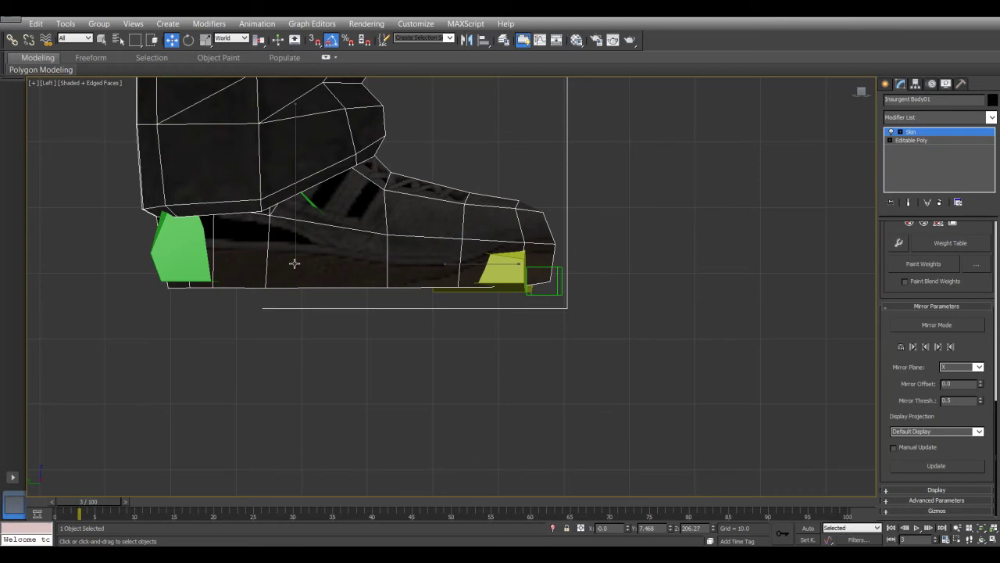
{"action": "left_click", "coordinate": [293, 262]}
{"action": "middle_click_drag", "start_coordinate": [294, 261], "coordinate": [319, 322]}
{"action": "left_click_drag", "start_coordinate": [302, 320], "coordinate": [403, 289]}
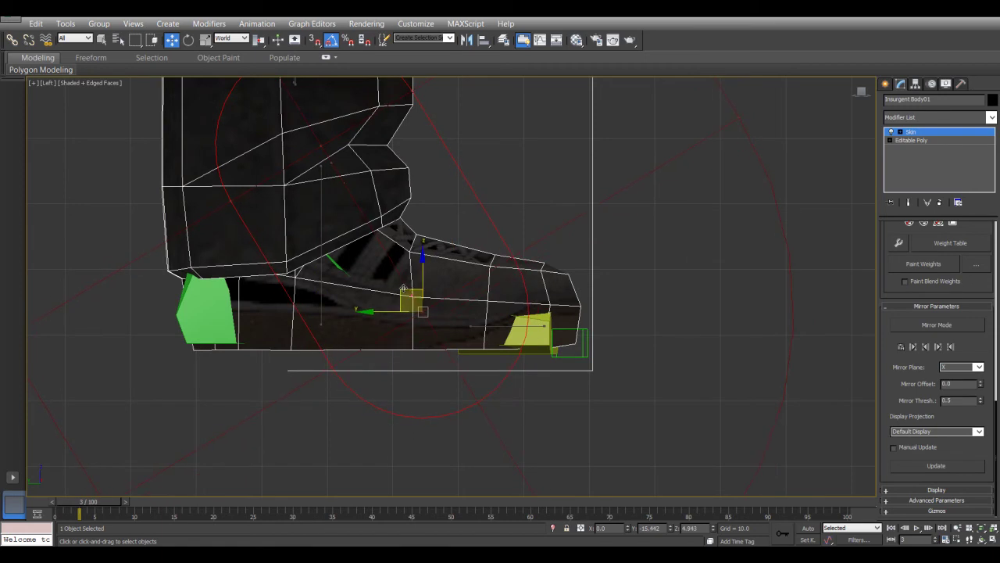
- Lower the upper end of the left foot envelope to the ankle, fine-tune its inner radii and raise the front end slightly
{"action": "left_click", "coordinate": [319, 147]}
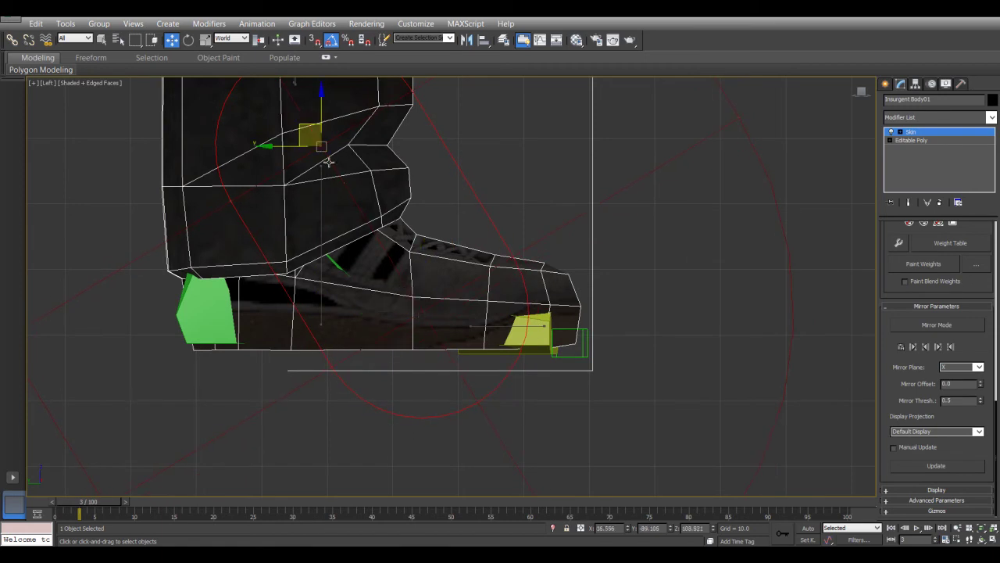
{"action": "left_click_drag", "start_coordinate": [308, 127], "coordinate": [297, 249]}
{"action": "left_click_drag", "start_coordinate": [463, 212], "coordinate": [453, 234]}
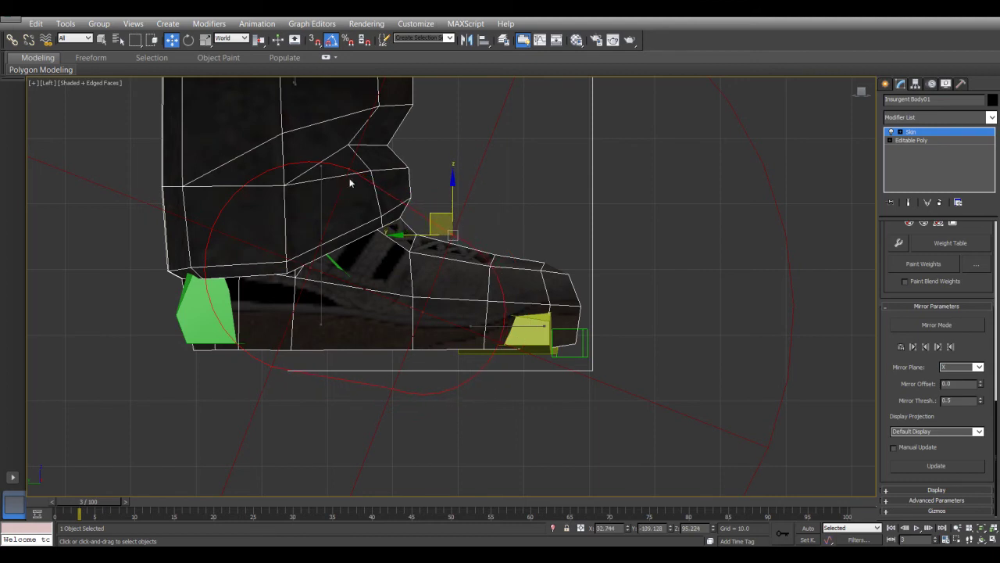
{"action": "left_click_drag", "start_coordinate": [348, 170], "coordinate": [352, 162]}
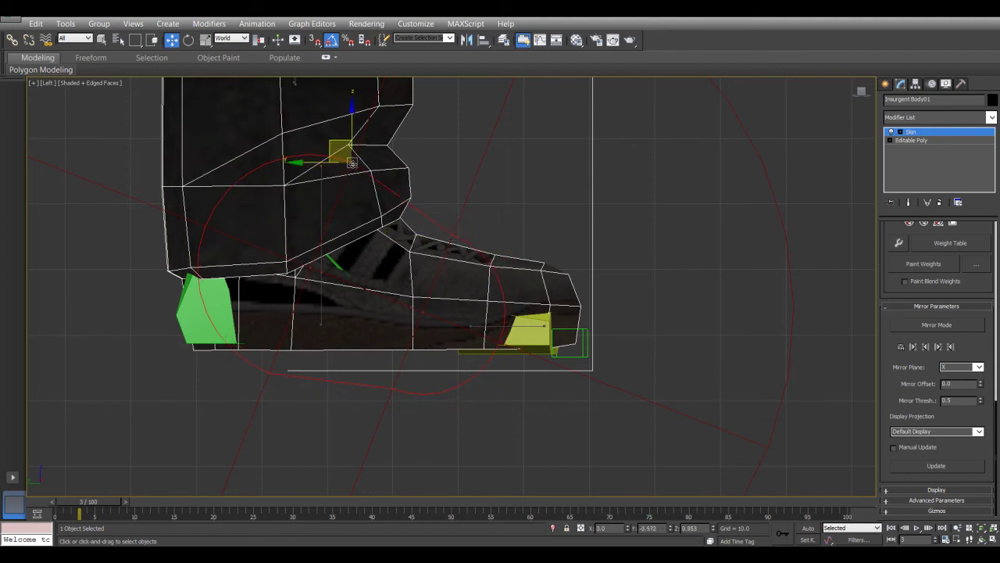
{"action": "left_click", "coordinate": [420, 310]}
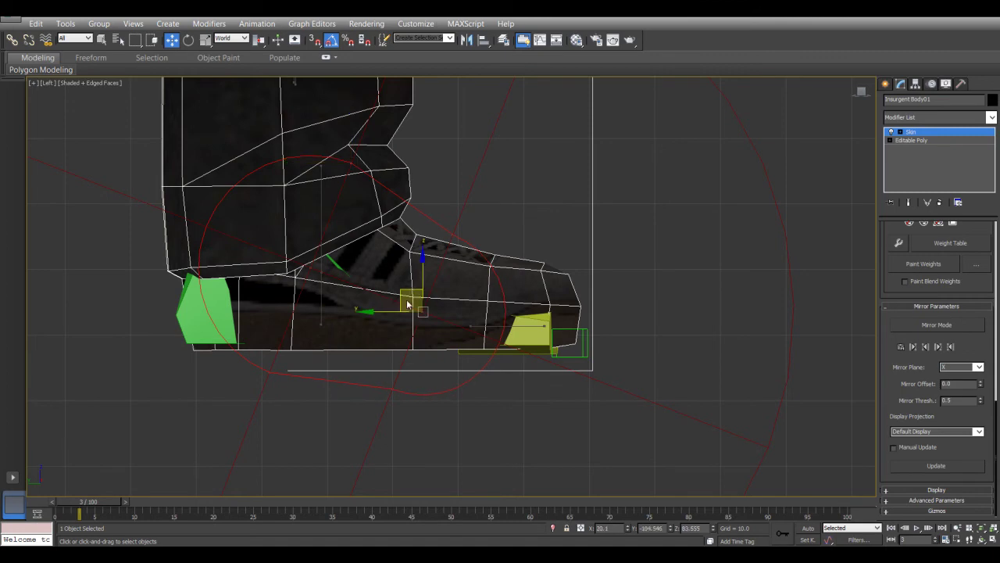
{"action": "mouse_move", "coordinate": [405, 291]}
{"action": "left_mouse_down"}
{"action": "mouse_move", "coordinate": [416, 278]}
{"action": "mouse_move", "coordinate": [405, 271]}
{"action": "left_mouse_up"}
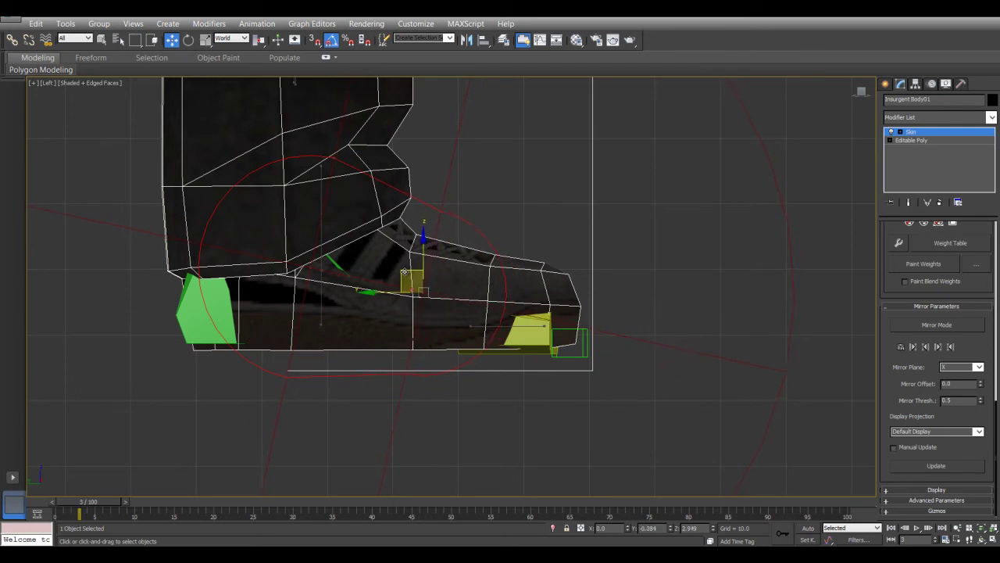
- Shrink the outer radii at both ends of the left foot envelope so they fit closely around the shoe and ankle
{"action": "scroll", "coordinate": [404, 307], "scroll_direction": "down", "scroll_amount": 2}
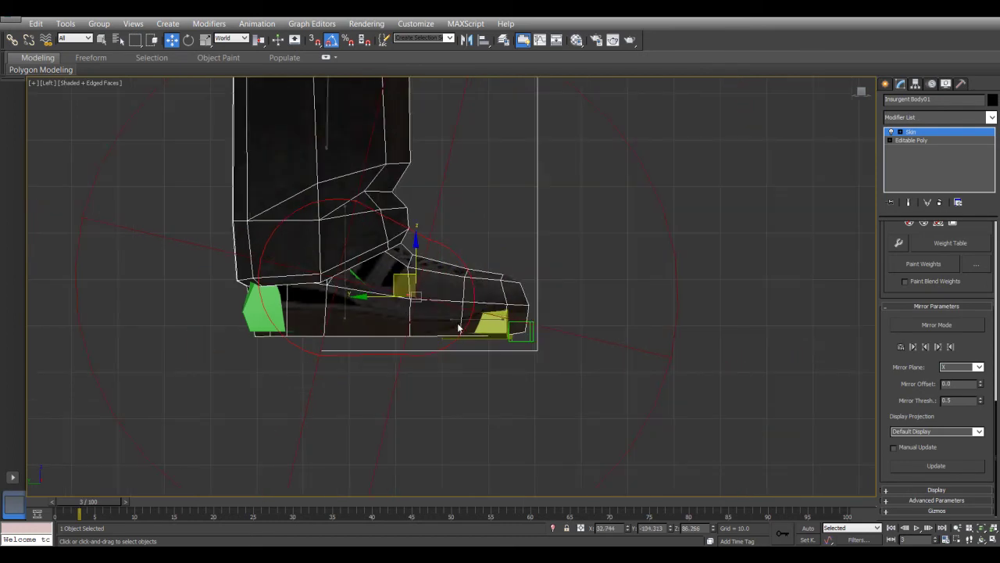
{"action": "scroll", "coordinate": [471, 338], "scroll_direction": "up", "scroll_amount": 2}
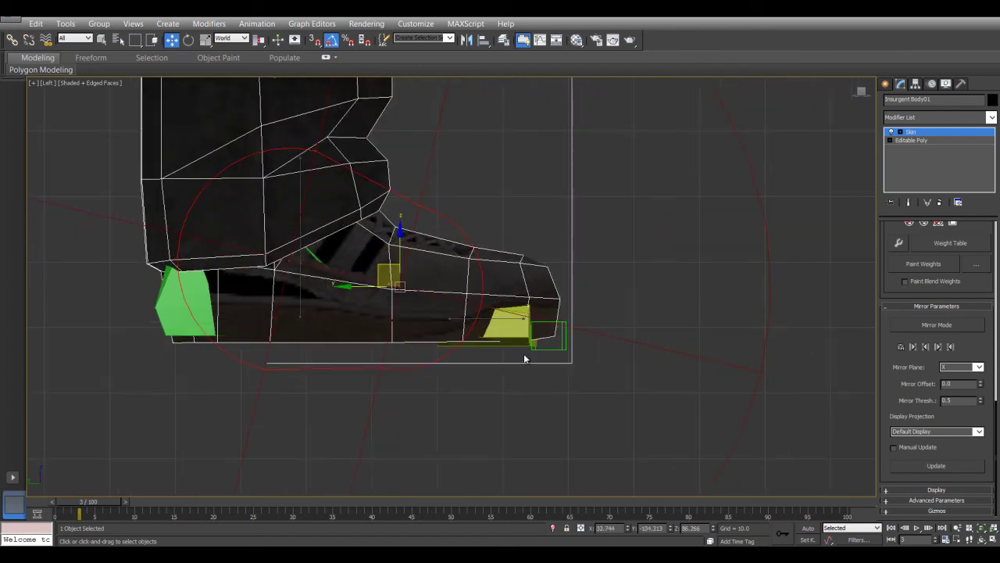
{"action": "scroll", "coordinate": [546, 345], "scroll_direction": "down", "scroll_amount": 3}
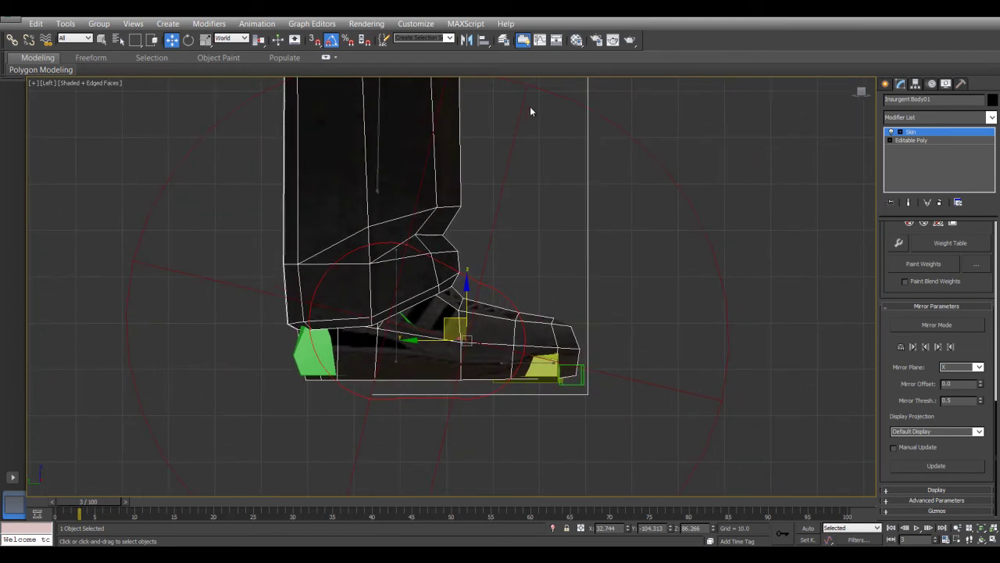
{"action": "left_click_drag", "start_coordinate": [528, 85], "coordinate": [498, 271]}
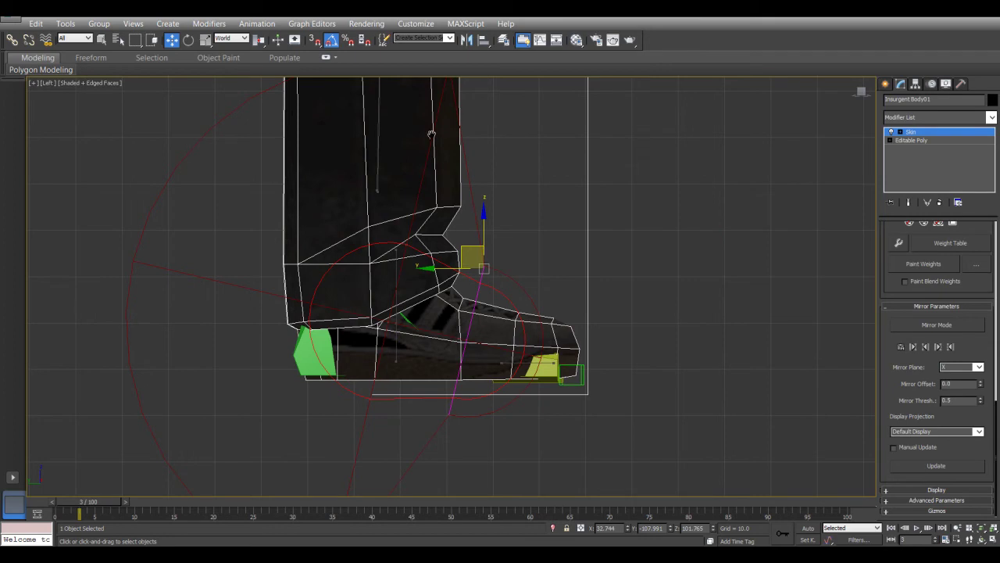
{"action": "middle_click_drag", "start_coordinate": [432, 134], "coordinate": [429, 179]}
{"action": "left_click_drag", "start_coordinate": [447, 112], "coordinate": [451, 284]}
- Select the right foot's envelope and move its ends to the ankle and the middle of the shoe, like the left foot's
{"action": "scroll", "coordinate": [457, 418], "scroll_direction": "up", "scroll_amount": 2}
{"action": "scroll", "coordinate": [380, 357], "scroll_direction": "up", "scroll_amount": 5}
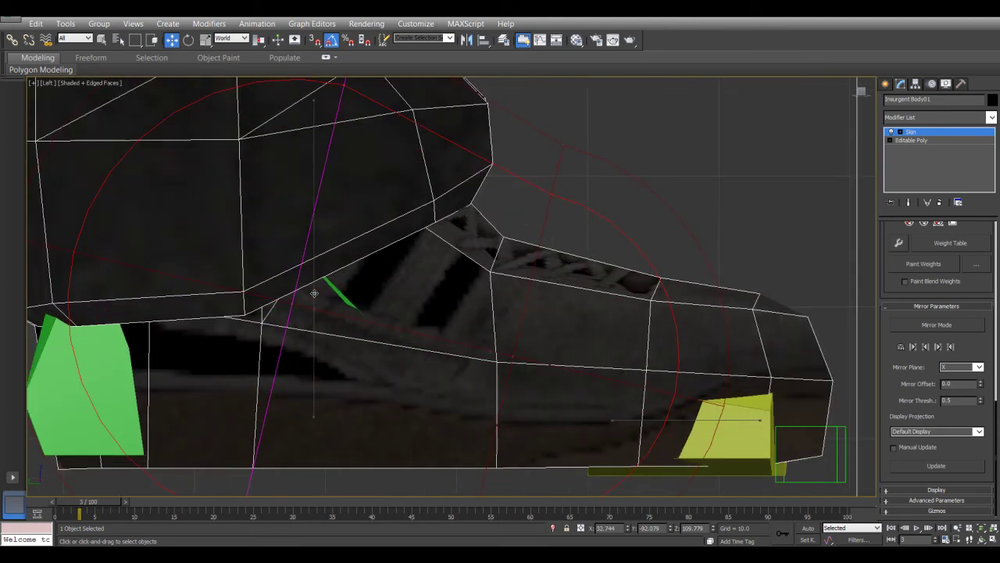
{"action": "left_click", "coordinate": [314, 293]}
{"action": "scroll", "coordinate": [328, 309], "scroll_direction": "down", "scroll_amount": 2}
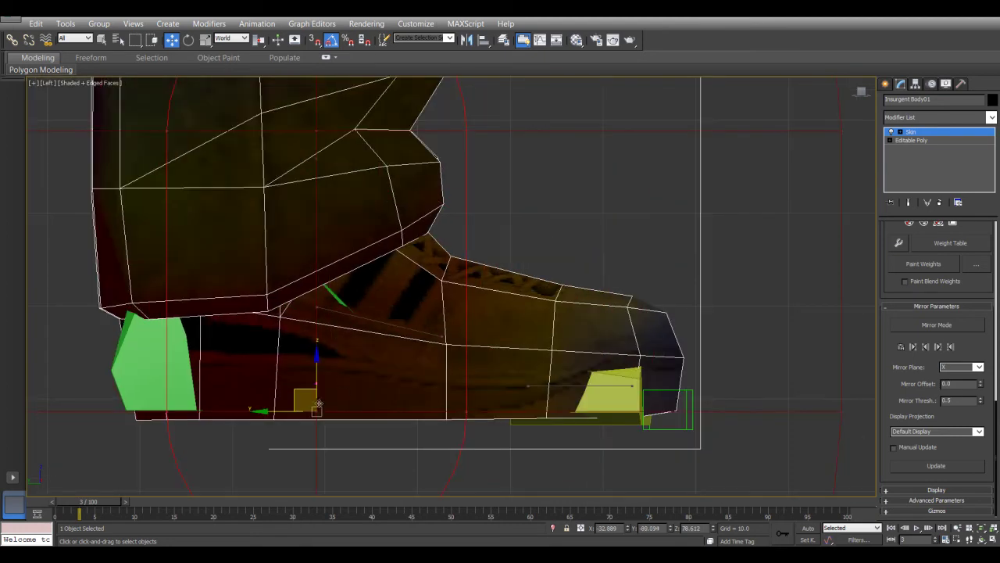
{"action": "left_click_drag", "start_coordinate": [314, 404], "coordinate": [447, 348]}
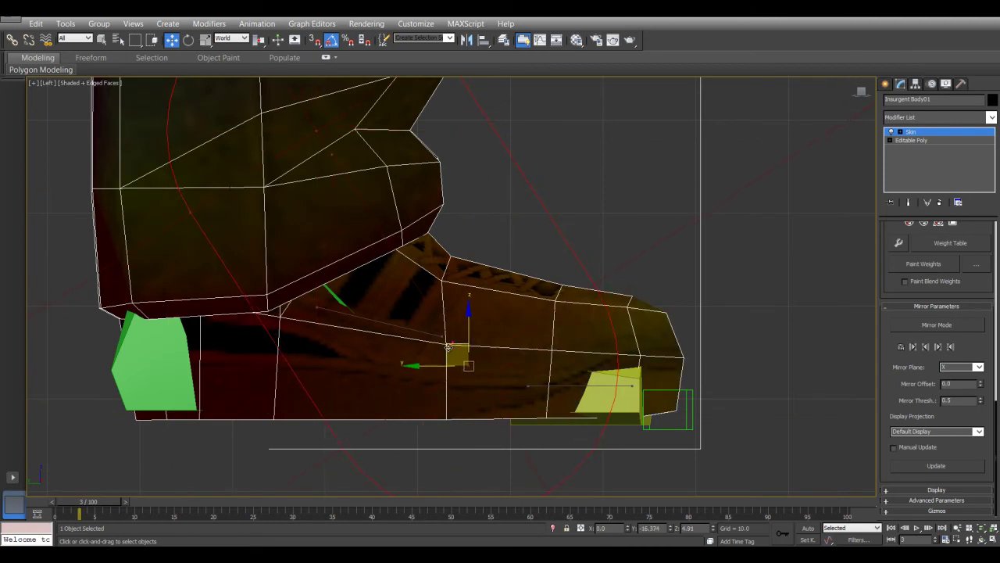
{"action": "left_click", "coordinate": [327, 142]}
{"action": "left_click_drag", "start_coordinate": [300, 121], "coordinate": [284, 284]}
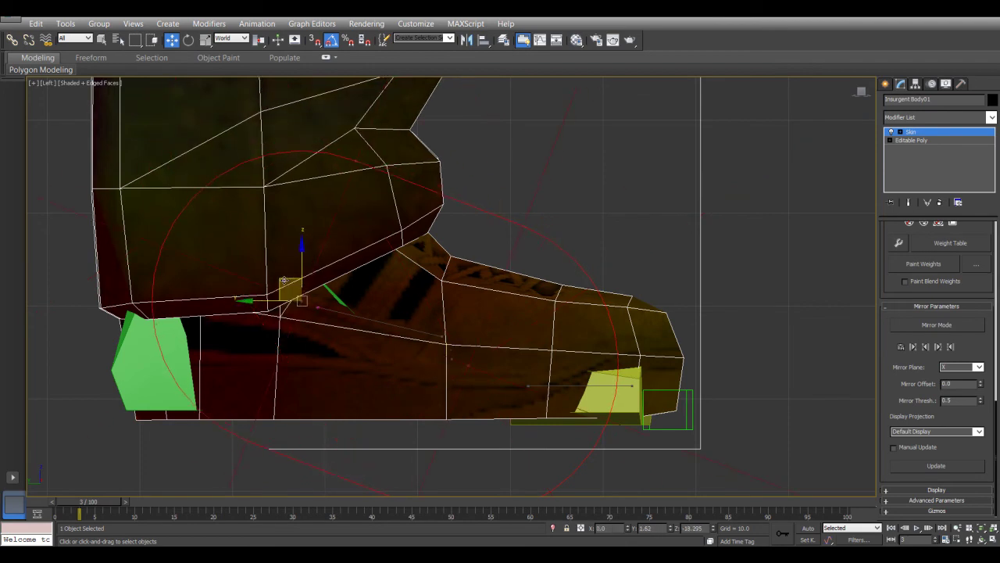
{"action": "scroll", "coordinate": [304, 296], "scroll_direction": "up", "scroll_amount": 2}
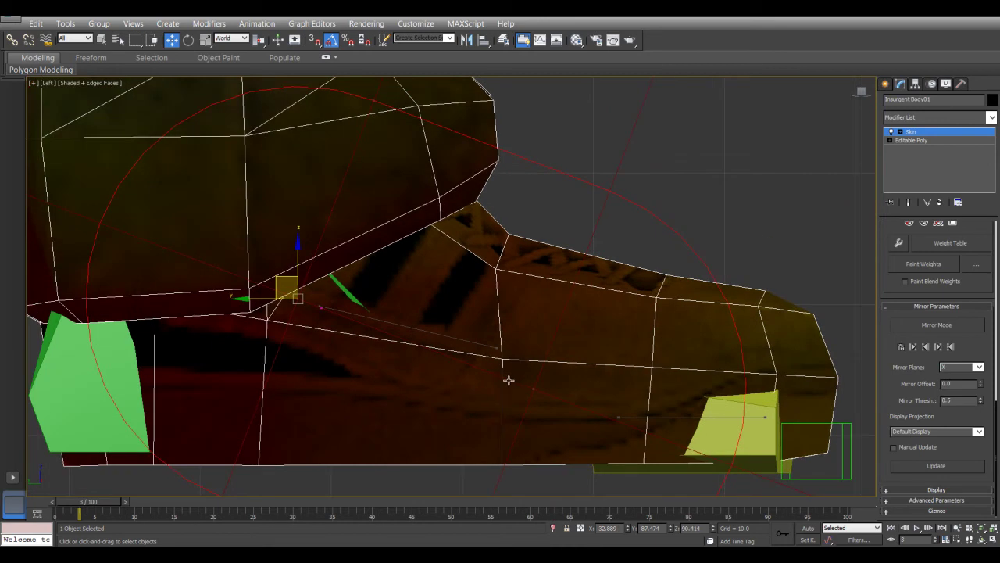
{"action": "left_click", "coordinate": [534, 387]}
{"action": "left_click_drag", "start_coordinate": [514, 370], "coordinate": [490, 335]}
- In Perspective, copy the left foot envelope and paste it onto the right foot envelope
{"action": "scroll", "coordinate": [489, 333], "scroll_direction": "down", "scroll_amount": 5}
{"action": "key", "text": "p"}
{"action": "mouse_move", "coordinate": [477, 328]}
{"action": "middle_mouse_down", "text": "alt"}
{"action": "mouse_move", "coordinate": [406, 338]}
{"action": "mouse_move", "coordinate": [469, 343]}
{"action": "middle_mouse_up", "text": "alt"}
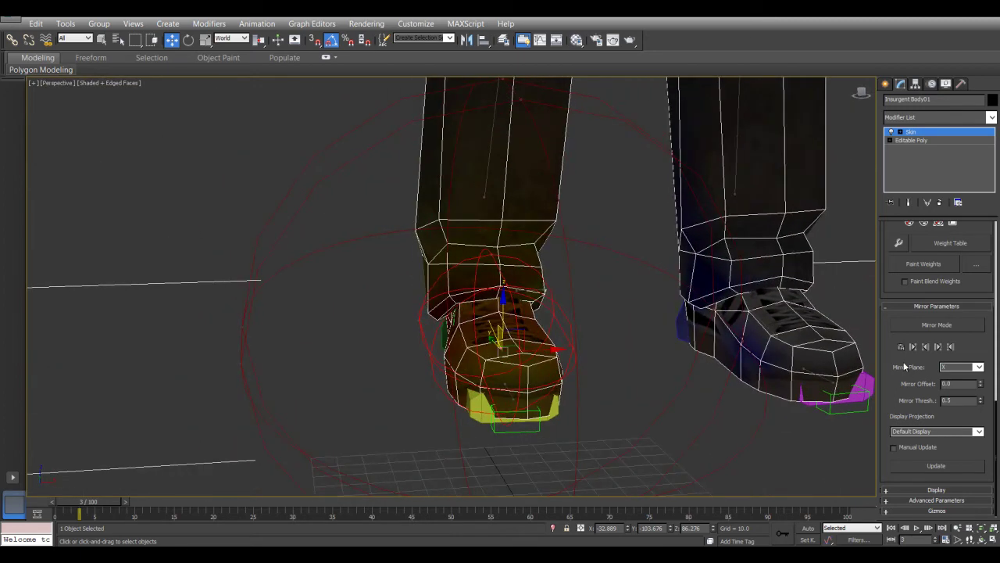
{"action": "left_click", "coordinate": [766, 323]}
{"action": "right_click", "coordinate": [763, 317]}
{"action": "left_click", "coordinate": [710, 281]}
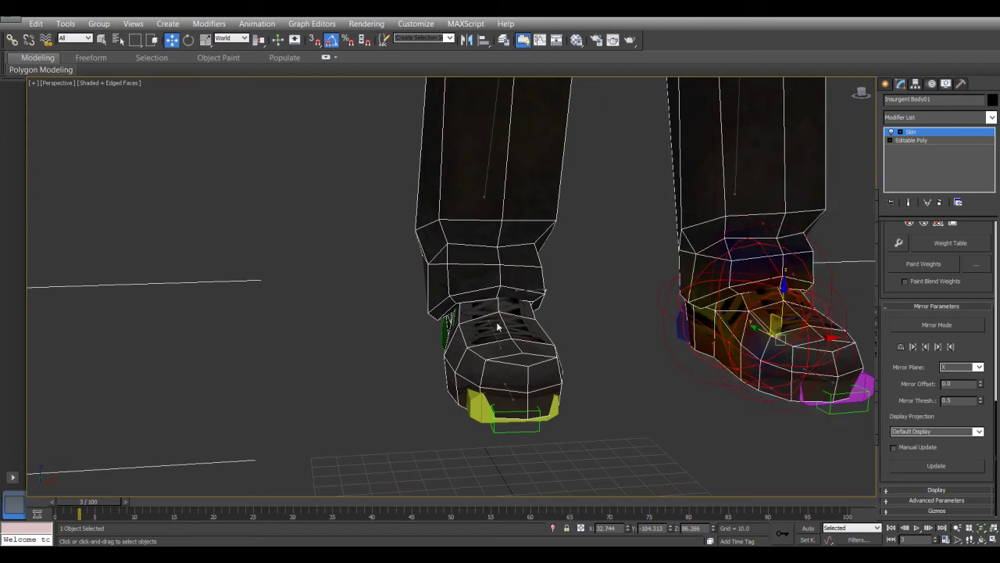
{"action": "left_click", "coordinate": [492, 330]}
{"action": "right_click", "coordinate": [488, 329]}
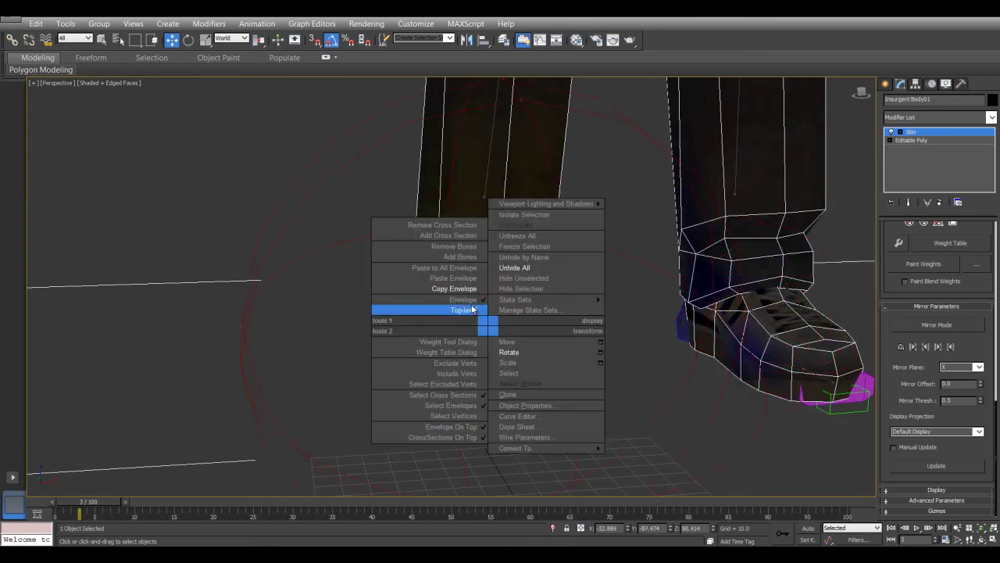
{"action": "left_click", "coordinate": [461, 278]}
- Select the right toe envelope and shrink its outer radii at both ends around the front of the shoe
{"action": "middle_click_drag", "start_coordinate": [463, 356], "coordinate": [499, 363], "text": "alt"}
{"action": "middle_click_drag", "start_coordinate": [603, 382], "coordinate": [528, 407], "text": "alt"}
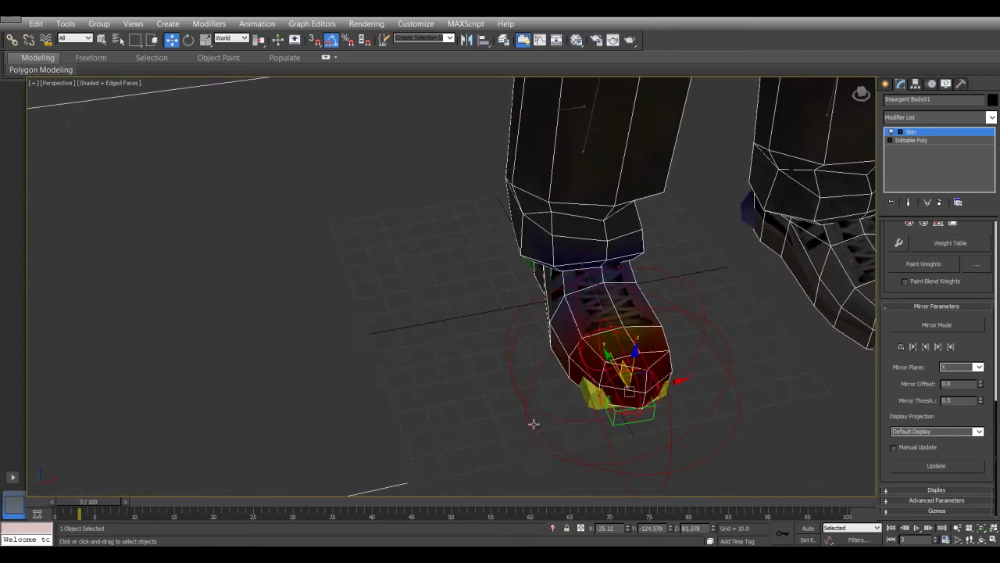
{"action": "left_click_drag", "start_coordinate": [525, 416], "coordinate": [577, 412]}
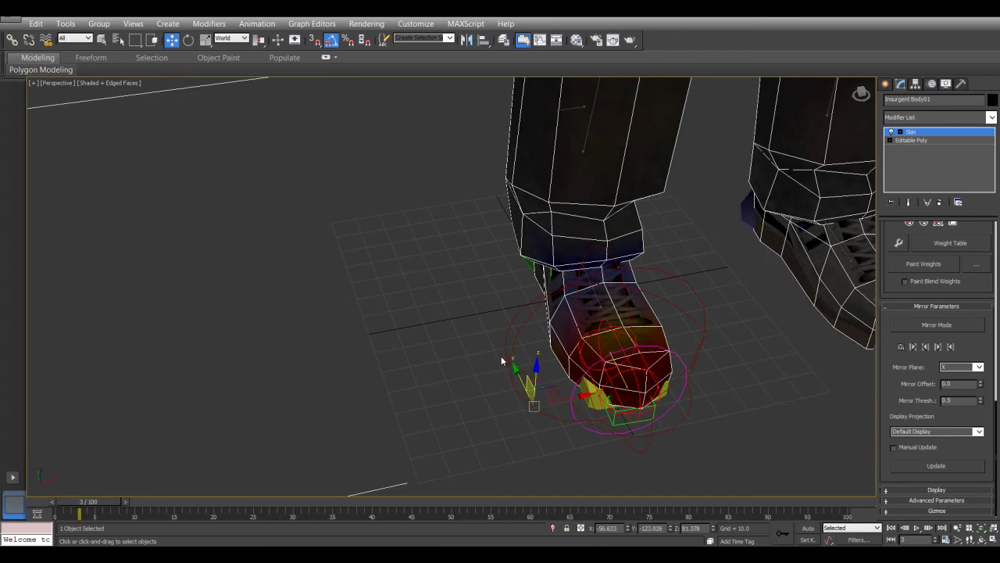
{"action": "left_click_drag", "start_coordinate": [508, 360], "coordinate": [531, 362]}
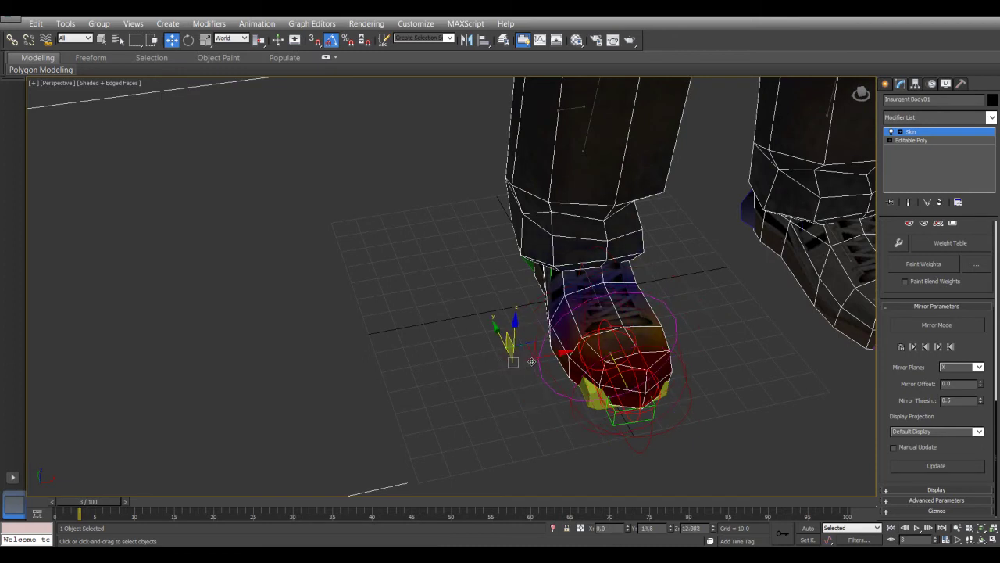
- Select the left toe envelope and shrink its outer radius at the front of the shoe
{"action": "middle_click_drag", "start_coordinate": [602, 320], "coordinate": [418, 322]}
{"action": "scroll", "coordinate": [638, 318], "scroll_direction": "up", "scroll_amount": 3}
{"action": "middle_click_drag", "start_coordinate": [640, 322], "coordinate": [606, 376]}
{"action": "left_click", "coordinate": [645, 352]}
{"action": "scroll", "coordinate": [625, 356], "scroll_direction": "down", "scroll_amount": 2}
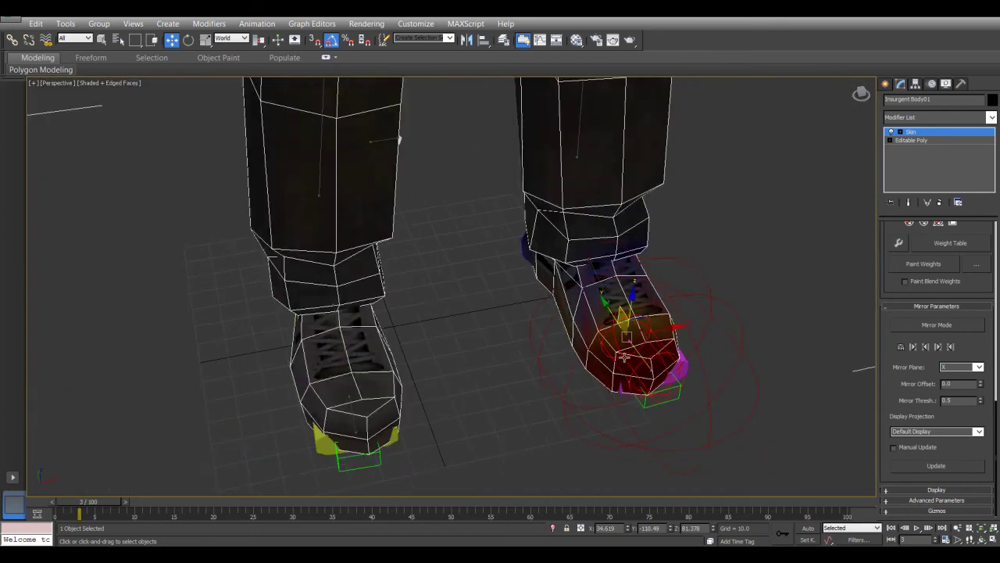
{"action": "left_click_drag", "start_coordinate": [566, 405], "coordinate": [614, 387]}
{"action": "mouse_move", "coordinate": [460, 380]}
{"action": "middle_mouse_down", "text": "alt"}
{"action": "mouse_move", "coordinate": [359, 371]}
{"action": "mouse_move", "coordinate": [458, 365]}
{"action": "mouse_move", "coordinate": [467, 373]}
{"action": "middle_mouse_up", "text": "alt"}
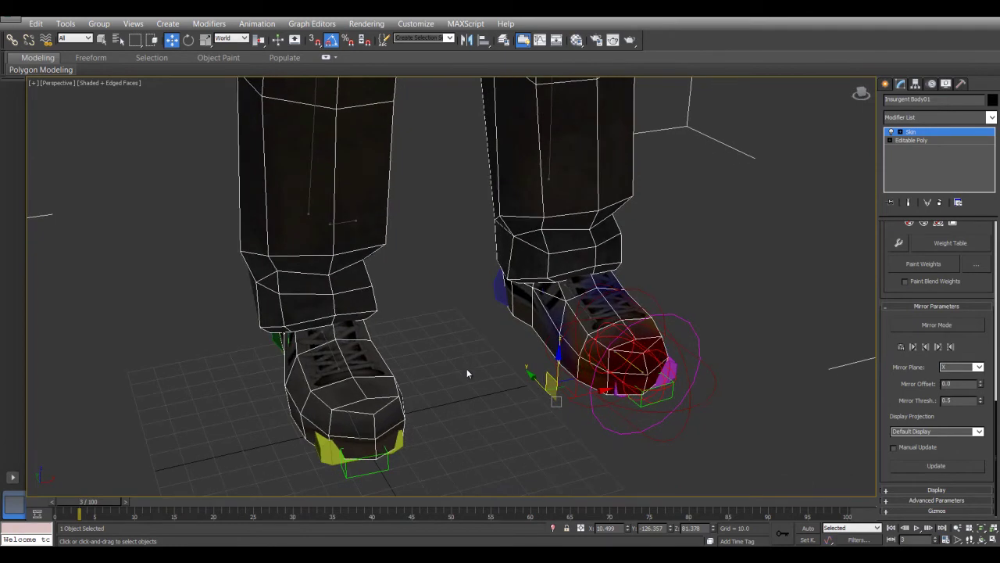
- Leave Skin envelope editing, select both biped feet and rotate them together so the toes point downward, then deselect them
{"action": "left_click", "coordinate": [965, 133]}
{"action": "left_click", "coordinate": [725, 274]}
{"action": "middle_click_drag", "start_coordinate": [446, 344], "coordinate": [482, 350], "text": "alt"}
{"action": "left_click", "coordinate": [389, 387]}
{"action": "left_click", "coordinate": [572, 331], "text": "ctrl"}
{"action": "right_click", "coordinate": [571, 331]}
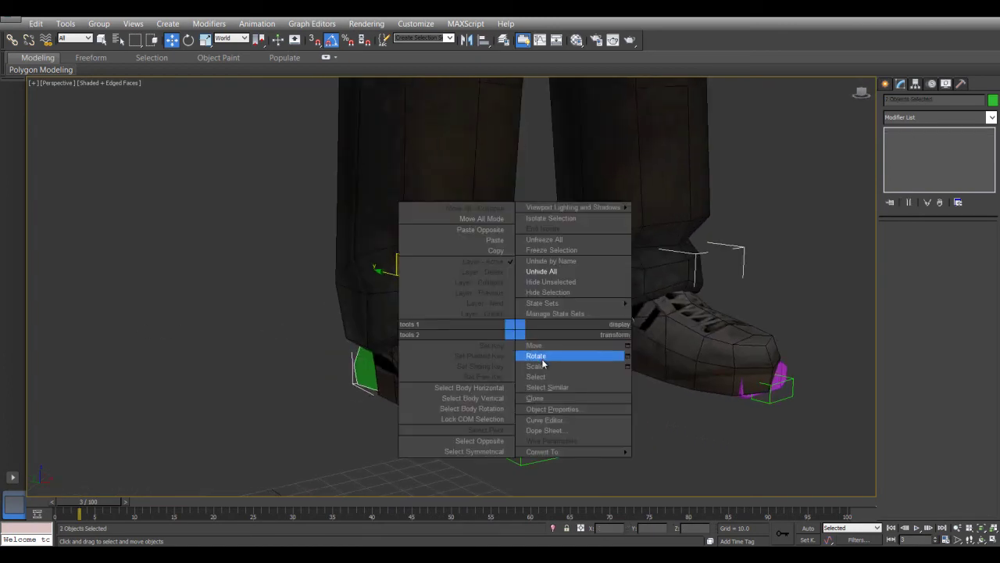
{"action": "left_click", "coordinate": [547, 352]}
{"action": "mouse_move", "coordinate": [458, 312]}
{"action": "left_mouse_down"}
{"action": "mouse_move", "coordinate": [442, 332]}
{"action": "mouse_move", "coordinate": [467, 295]}
{"action": "left_mouse_up"}
{"action": "middle_click_drag", "start_coordinate": [467, 295], "coordinate": [482, 322], "text": "alt"}
{"action": "left_click_drag", "start_coordinate": [528, 278], "coordinate": [529, 317]}
{"action": "middle_click_drag", "start_coordinate": [529, 317], "coordinate": [417, 338], "text": "alt"}
{"action": "left_click_drag", "start_coordinate": [418, 333], "coordinate": [420, 340]}
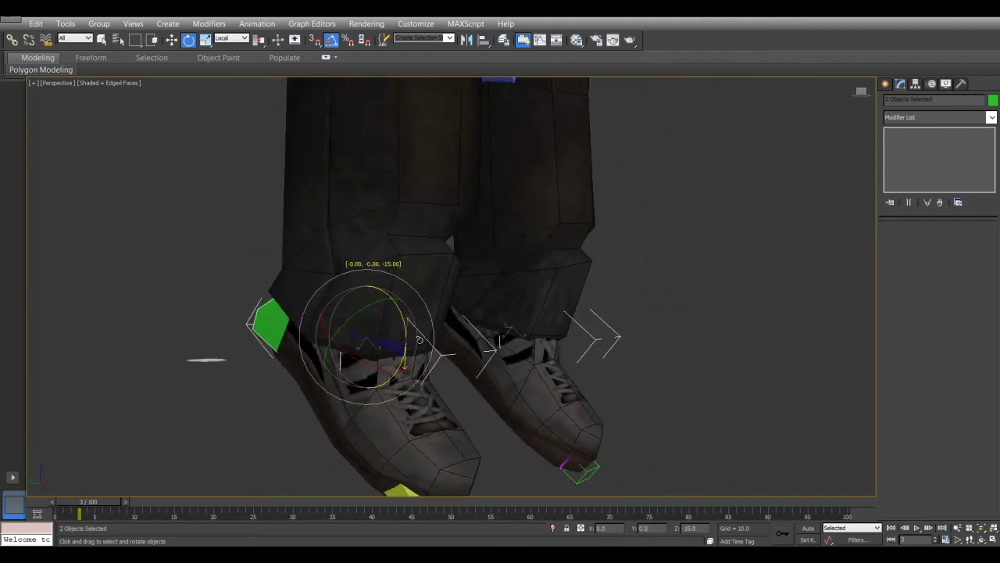
{"action": "left_click", "coordinate": [628, 384]}
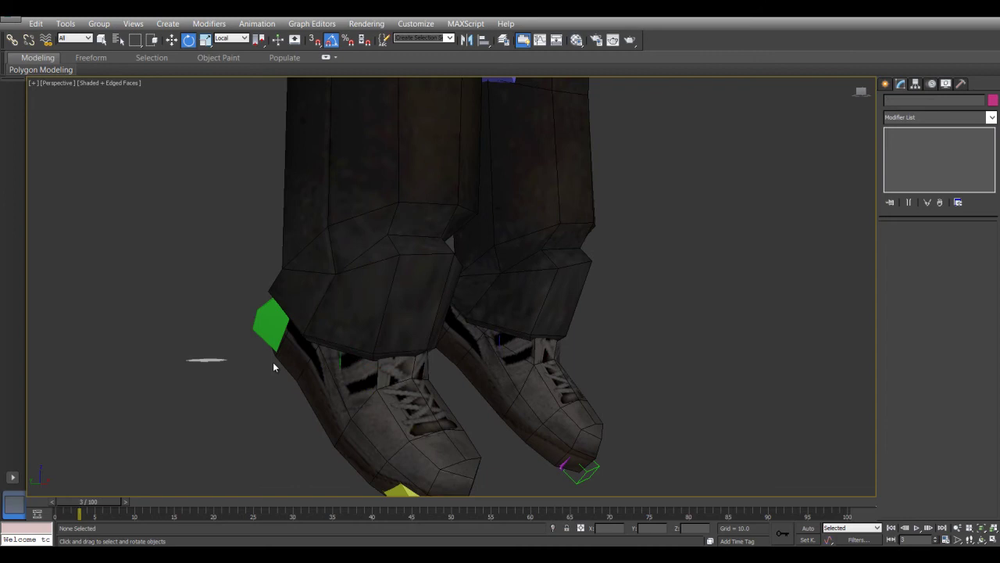
- Return to the body mesh's Skin envelope editing and enlarge the right foot envelope's outer radius around the ankle and trouser cuff
{"action": "left_click", "coordinate": [339, 381]}
{"action": "left_click", "coordinate": [911, 132]}
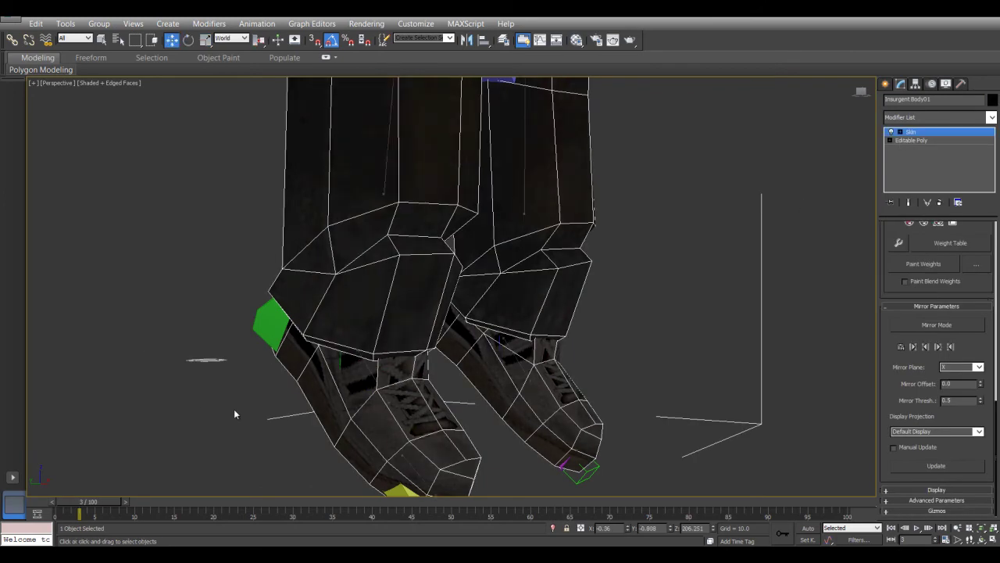
{"action": "left_click", "coordinate": [369, 370]}
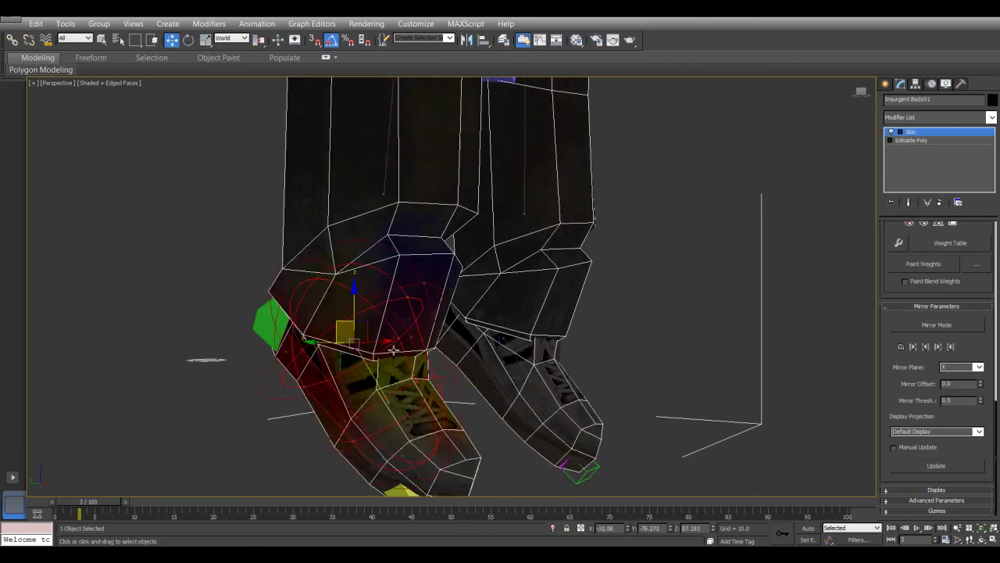
{"action": "left_click_drag", "start_coordinate": [425, 283], "coordinate": [453, 280]}
{"action": "left_click_drag", "start_coordinate": [451, 279], "coordinate": [459, 277]}
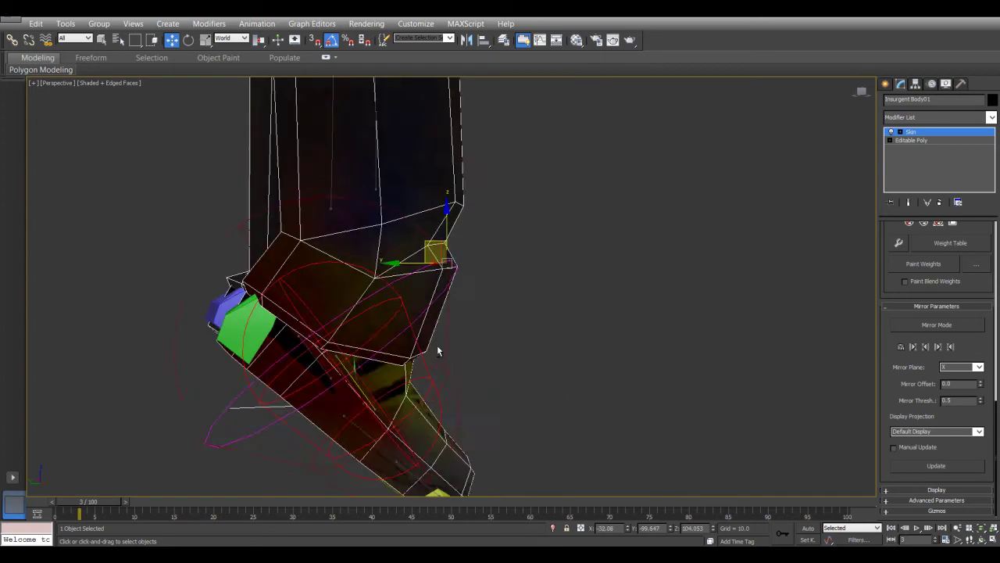
- Copy the right foot envelope, paste it onto the left foot envelope and leave Skin envelope editing with nothing selected
{"action": "middle_click_drag", "start_coordinate": [437, 345], "coordinate": [369, 363], "text": "alt"}
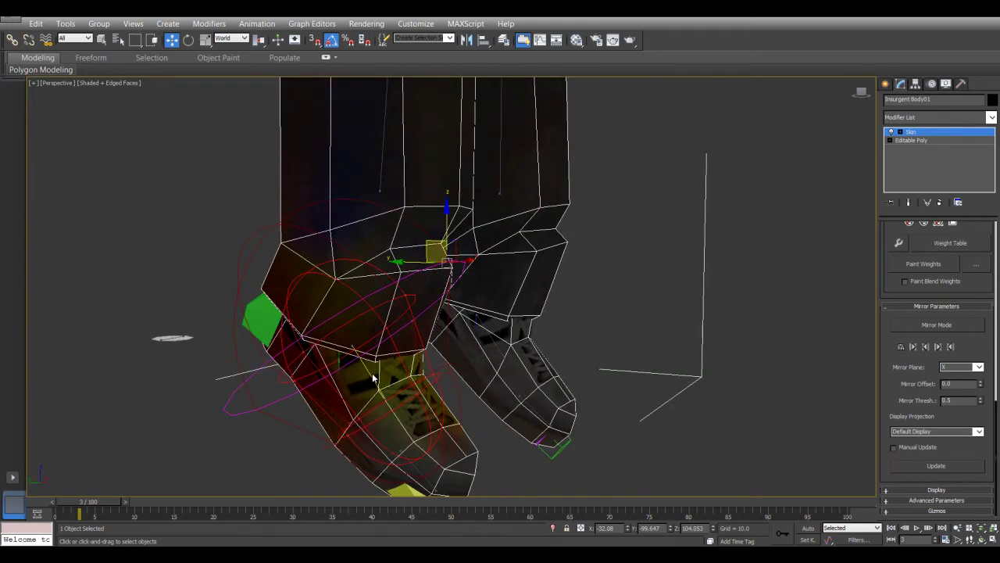
{"action": "right_click", "coordinate": [365, 369]}
{"action": "left_click", "coordinate": [336, 329]}
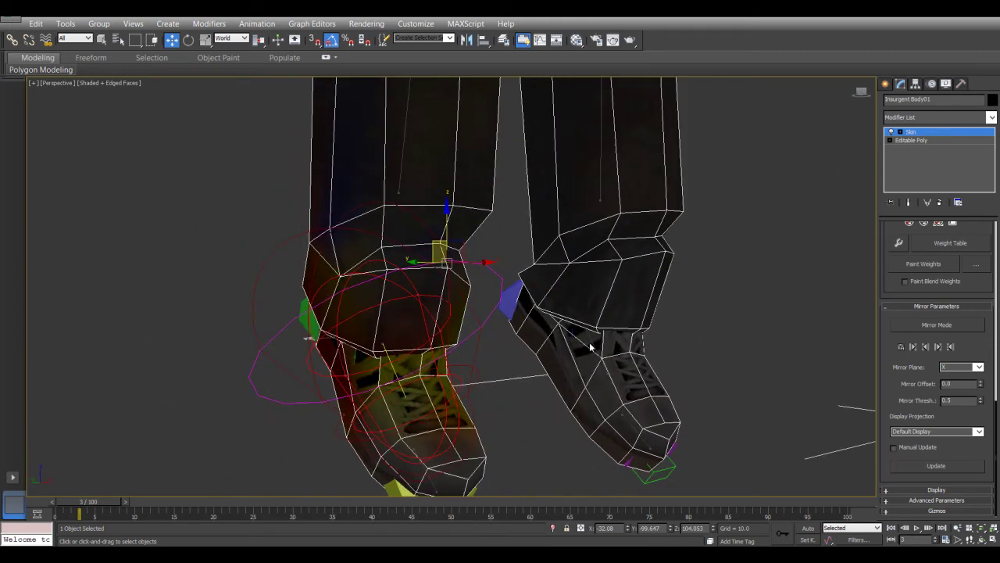
{"action": "left_click", "coordinate": [593, 344]}
{"action": "right_click", "coordinate": [592, 344]}
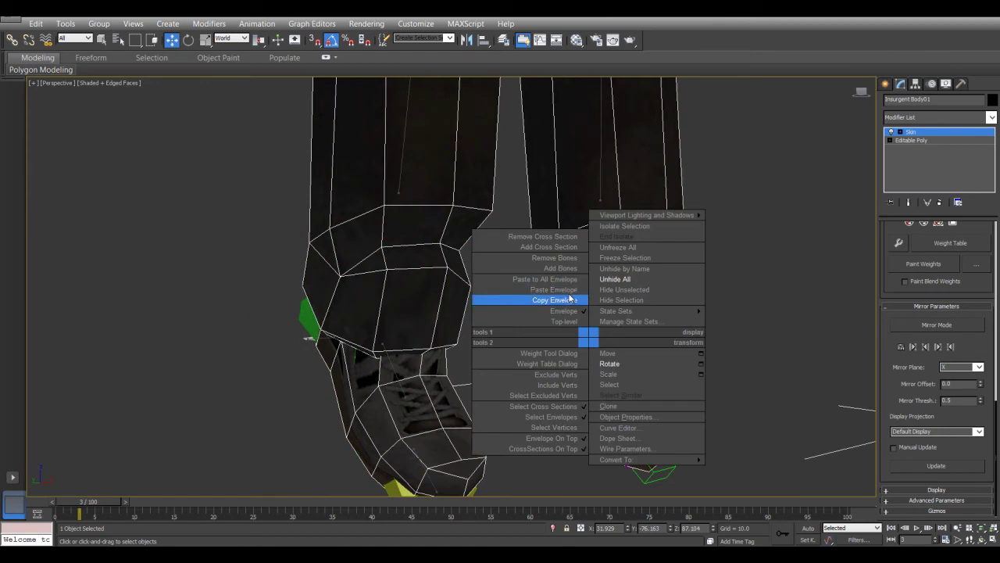
{"action": "left_click", "coordinate": [554, 289]}
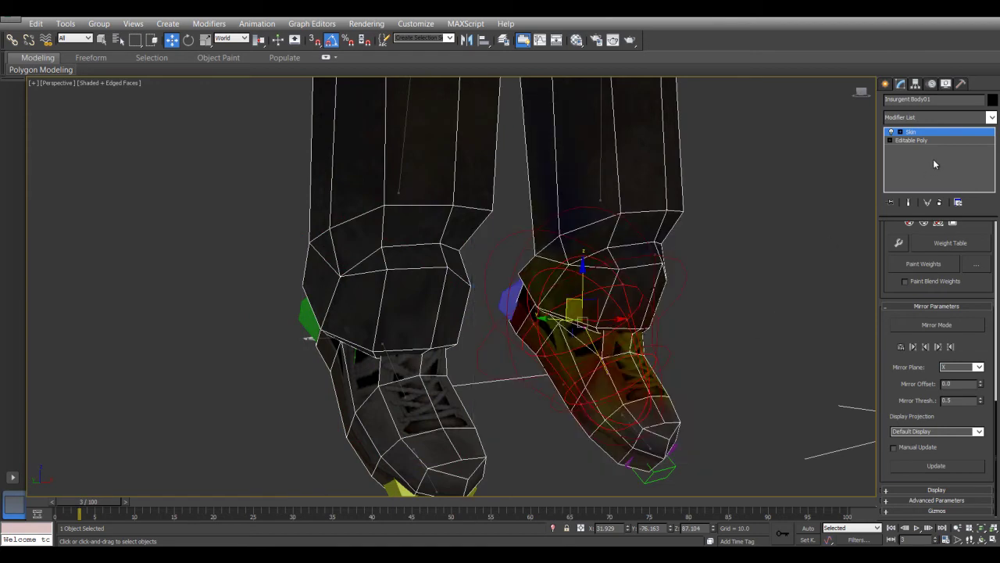
{"action": "left_click", "coordinate": [770, 221]}
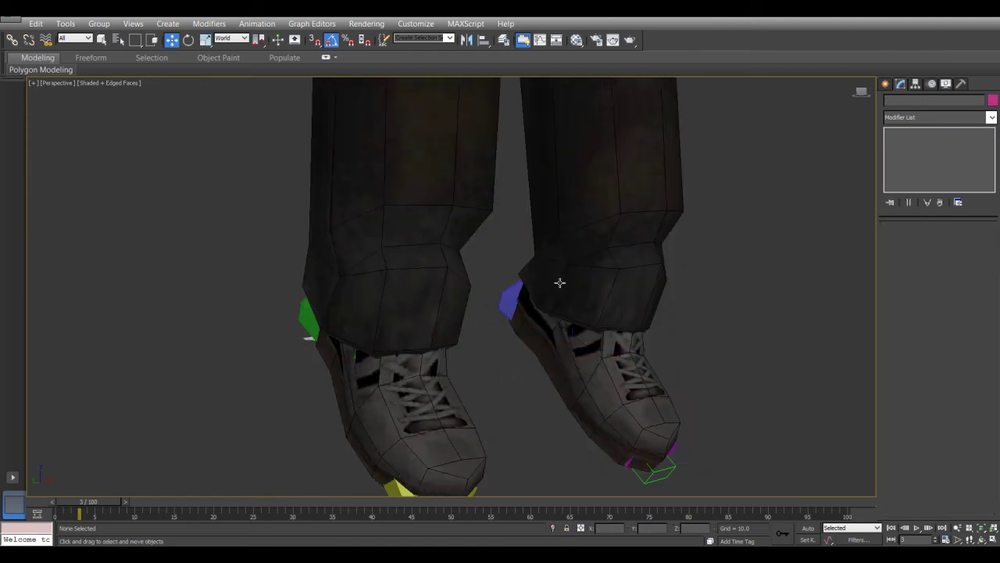
- Select both biped feet and rotate them together so the toes swing upward and back, flexing the ankles
{"action": "left_click", "coordinate": [506, 300]}
{"action": "left_click", "coordinate": [298, 314], "text": "ctrl"}
{"action": "middle_click_drag", "start_coordinate": [389, 339], "coordinate": [477, 342], "text": "alt"}
{"action": "right_click", "coordinate": [476, 341]}
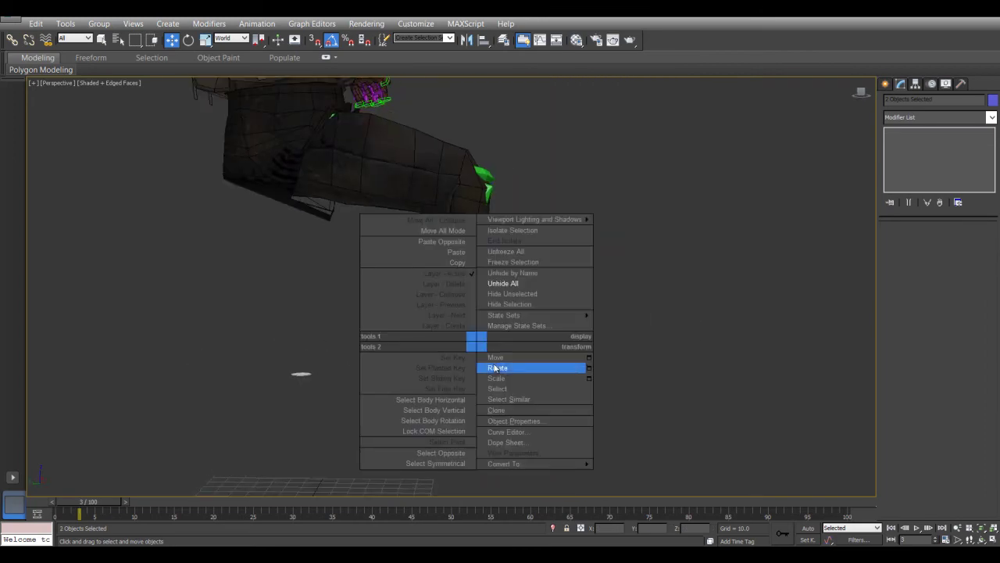
{"action": "left_click", "coordinate": [495, 367]}
{"action": "left_click_drag", "start_coordinate": [489, 326], "coordinate": [512, 348]}
{"action": "scroll", "coordinate": [523, 362], "scroll_direction": "up", "scroll_amount": 5}
{"action": "middle_click_drag", "start_coordinate": [524, 362], "coordinate": [462, 338], "text": "alt"}
{"action": "left_click_drag", "start_coordinate": [459, 327], "coordinate": [467, 318]}
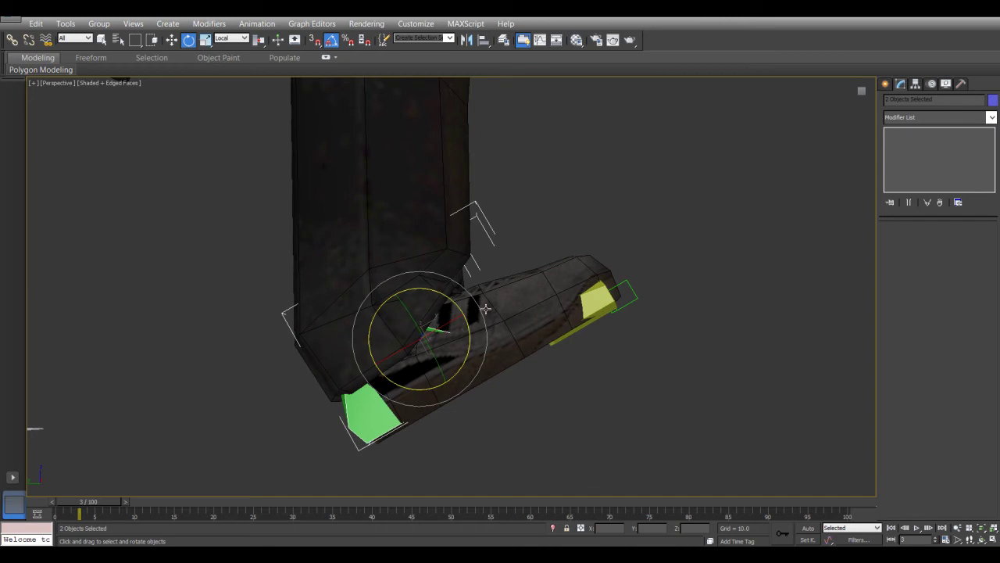
{"action": "left_click_drag", "start_coordinate": [450, 299], "coordinate": [445, 332]}
- Select the right upper arm bone, paste the stored TPose posture onto the biped and clear the selection
{"action": "left_click", "coordinate": [591, 306]}
{"action": "scroll", "coordinate": [592, 305], "scroll_direction": "down", "scroll_amount": 5}
{"action": "middle_click_drag", "start_coordinate": [579, 336], "coordinate": [485, 384], "text": "alt"}
{"action": "scroll", "coordinate": [484, 384], "scroll_direction": "down", "scroll_amount": 3}
{"action": "left_click", "coordinate": [481, 313]}
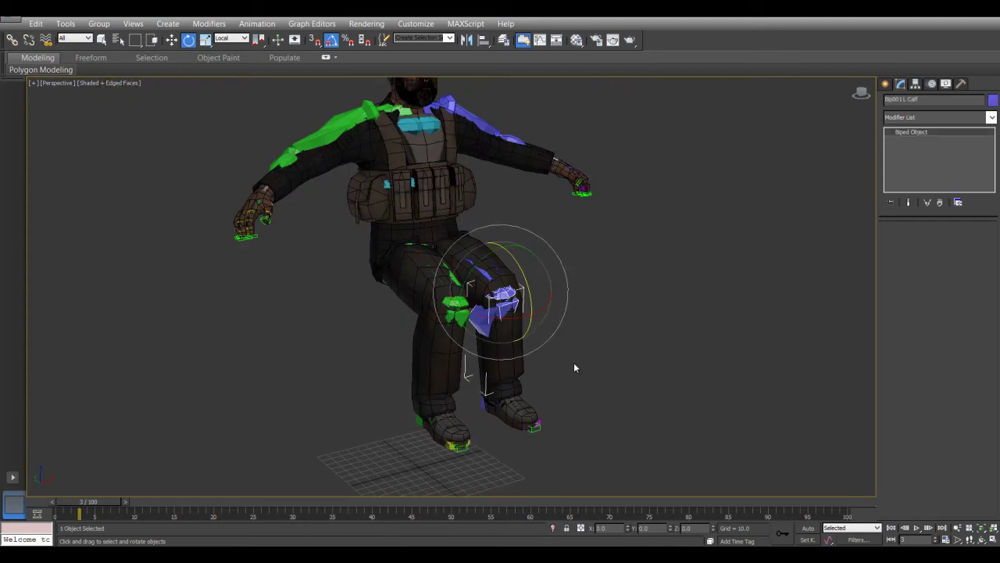
{"action": "left_click", "coordinate": [342, 128]}
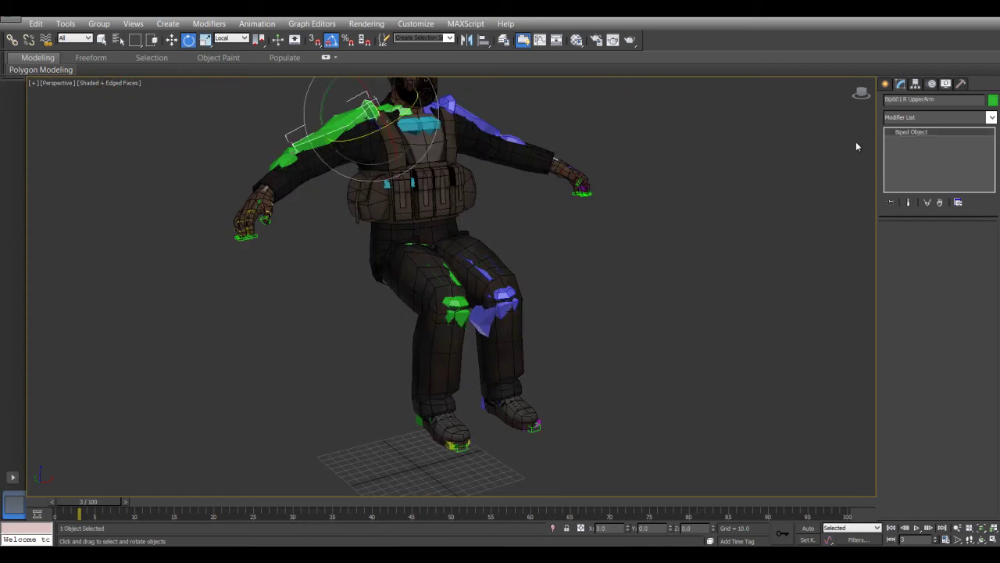
{"action": "left_click", "coordinate": [931, 84]}
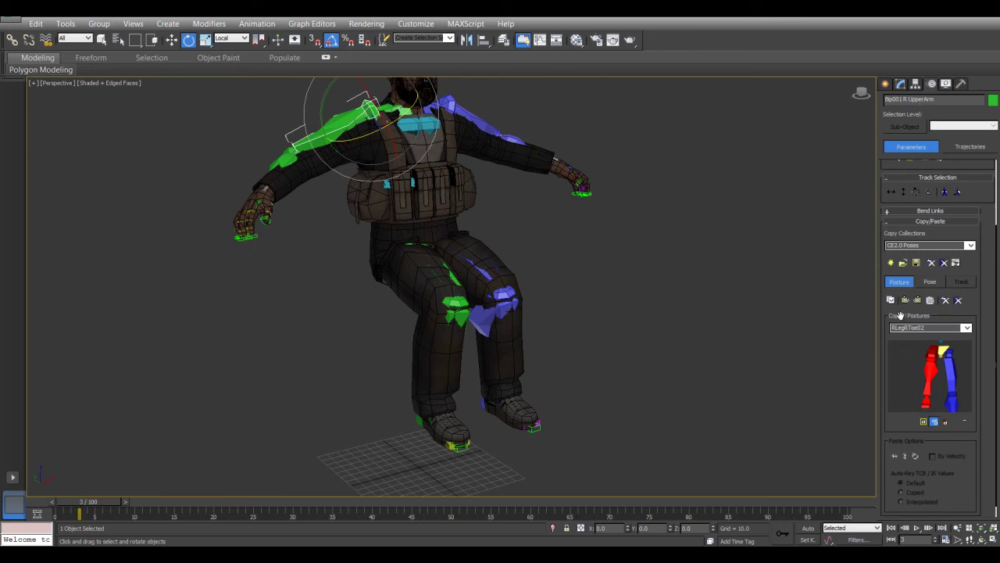
{"action": "left_click", "coordinate": [967, 328]}
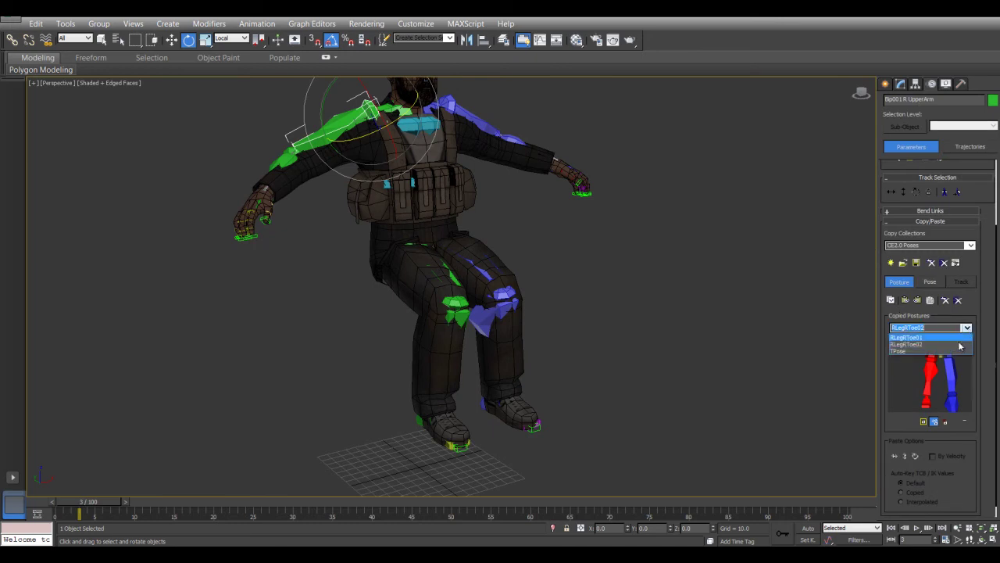
{"action": "left_click", "coordinate": [953, 351]}
{"action": "left_click", "coordinate": [915, 302]}
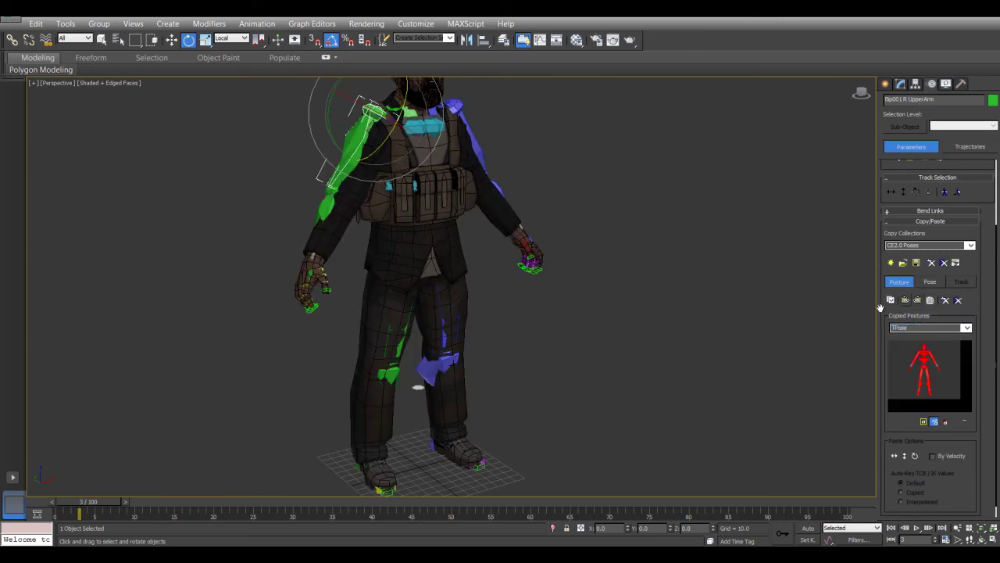
{"action": "left_click", "coordinate": [680, 251]}
- Select both biped upper arms and rotate them together until the arms are raised above the head, then deselect them
{"action": "middle_click_drag", "start_coordinate": [529, 204], "coordinate": [461, 250], "text": "alt"}
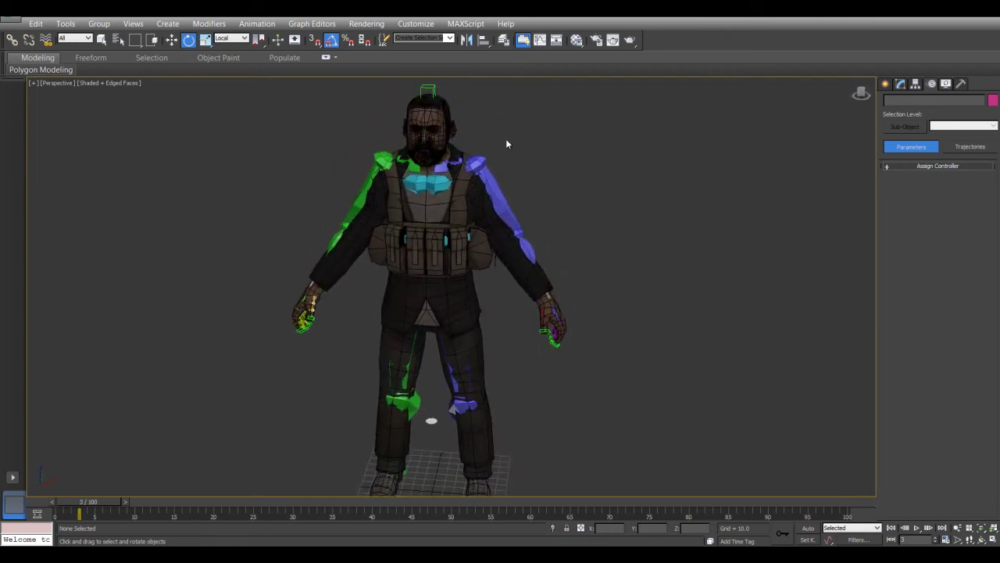
{"action": "scroll", "coordinate": [509, 143], "scroll_direction": "up", "scroll_amount": 3}
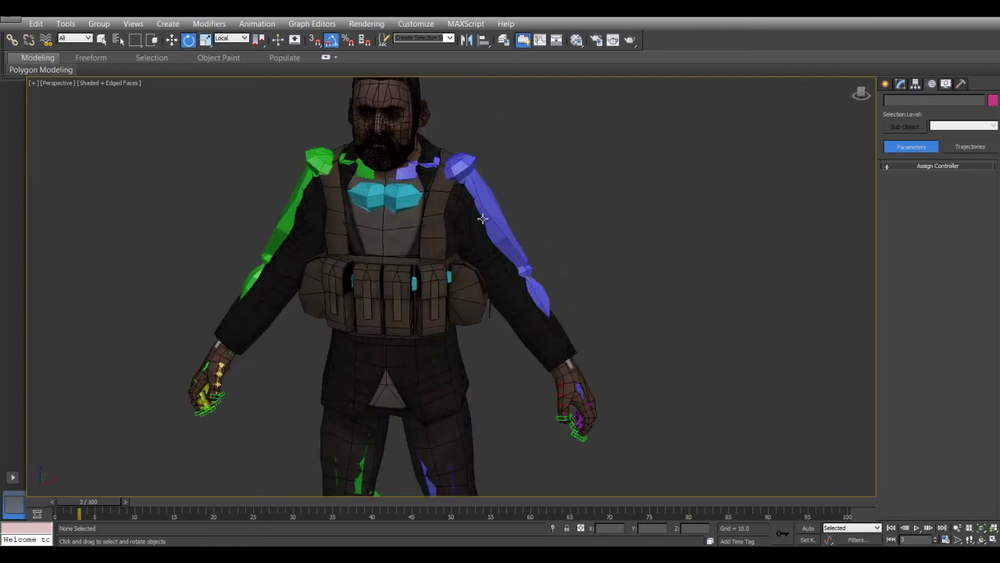
{"action": "left_click", "coordinate": [491, 216]}
{"action": "left_click", "coordinate": [314, 160], "text": "ctrl"}
{"action": "middle_click_drag", "start_coordinate": [329, 219], "coordinate": [338, 206], "text": "alt"}
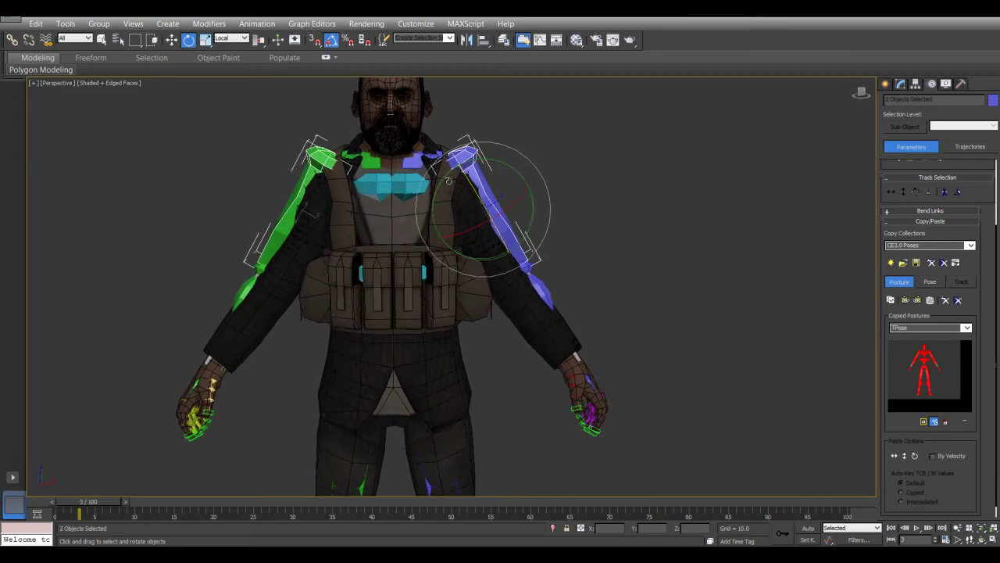
{"action": "left_click_drag", "start_coordinate": [447, 181], "coordinate": [408, 225]}
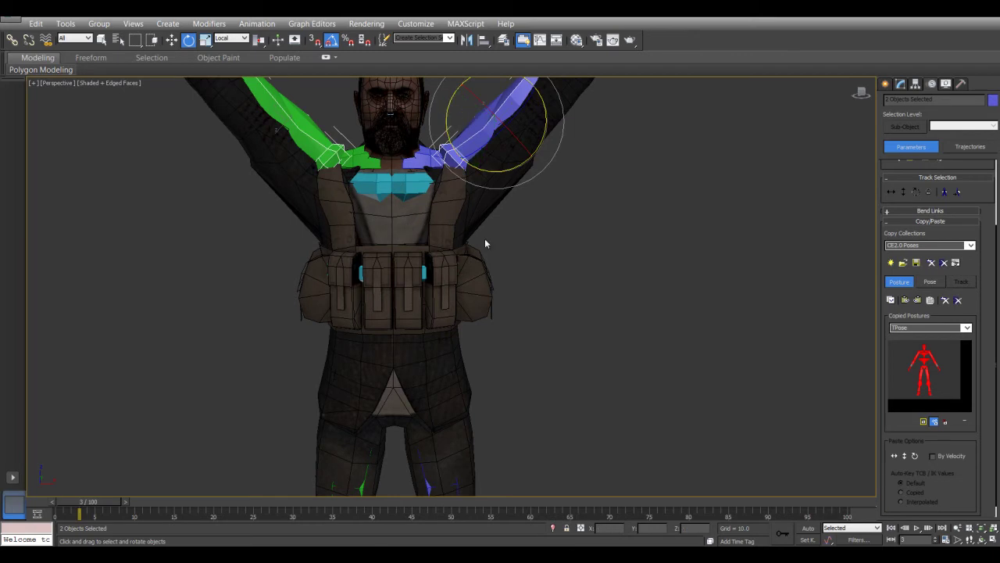
{"action": "middle_click_drag", "start_coordinate": [407, 225], "coordinate": [522, 362]}
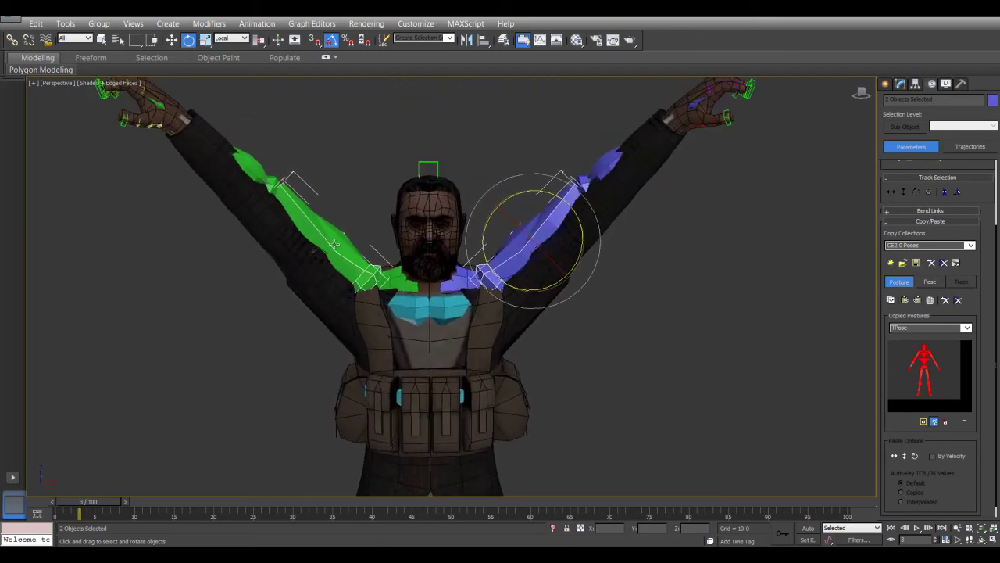
{"action": "right_click", "coordinate": [334, 248]}
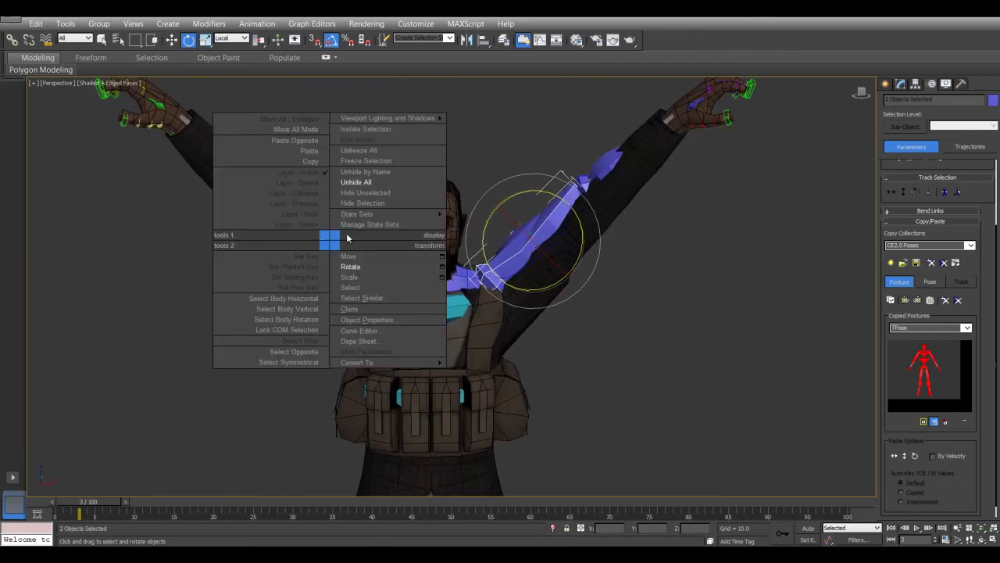
{"action": "left_click", "coordinate": [378, 204]}
- Select the insurgent body mesh from behind and enter envelope editing in its Skin modifier
{"action": "middle_click_drag", "start_coordinate": [379, 302], "coordinate": [559, 317], "text": "alt"}
{"action": "scroll", "coordinate": [511, 317], "scroll_direction": "up", "scroll_amount": 4}
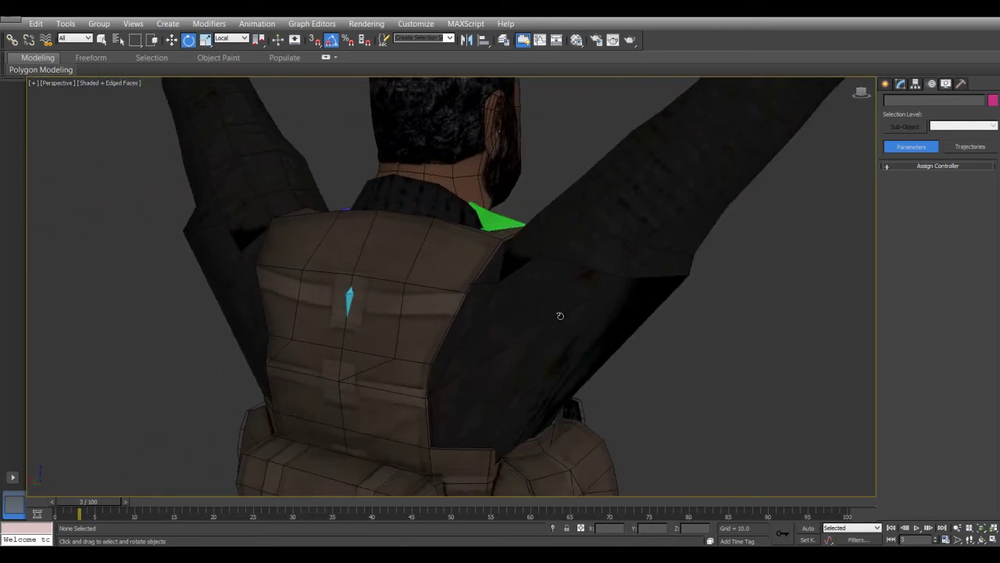
{"action": "left_click", "coordinate": [558, 317]}
{"action": "middle_click_drag", "start_coordinate": [624, 278], "coordinate": [440, 314], "text": "alt"}
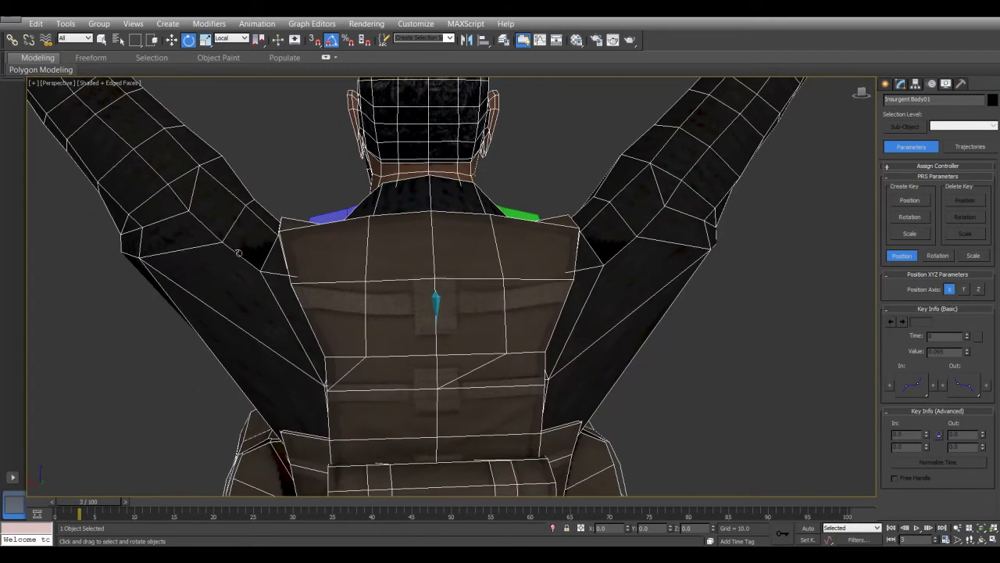
{"action": "middle_click_drag", "start_coordinate": [292, 225], "coordinate": [324, 268], "text": "alt"}
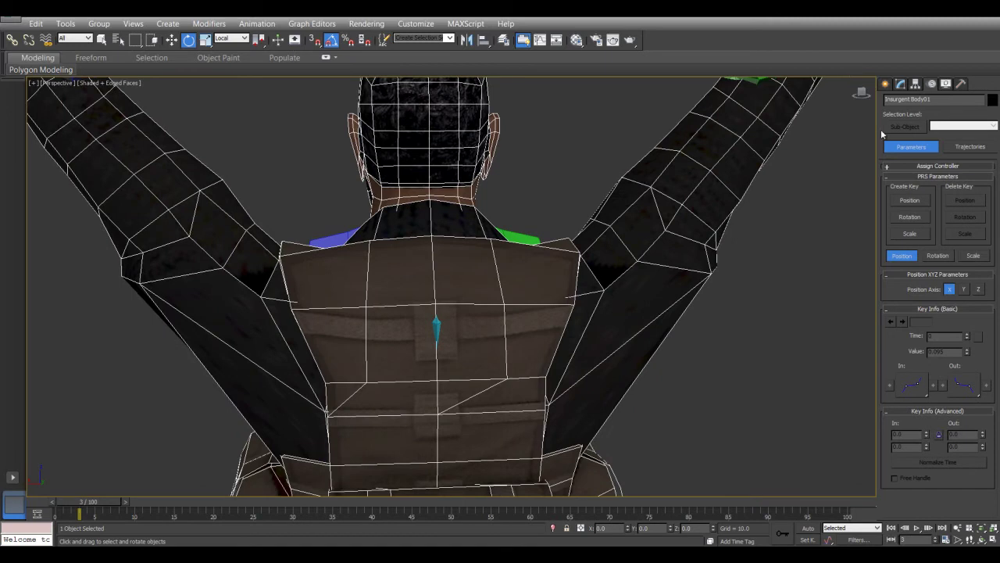
{"action": "left_click", "coordinate": [900, 84]}
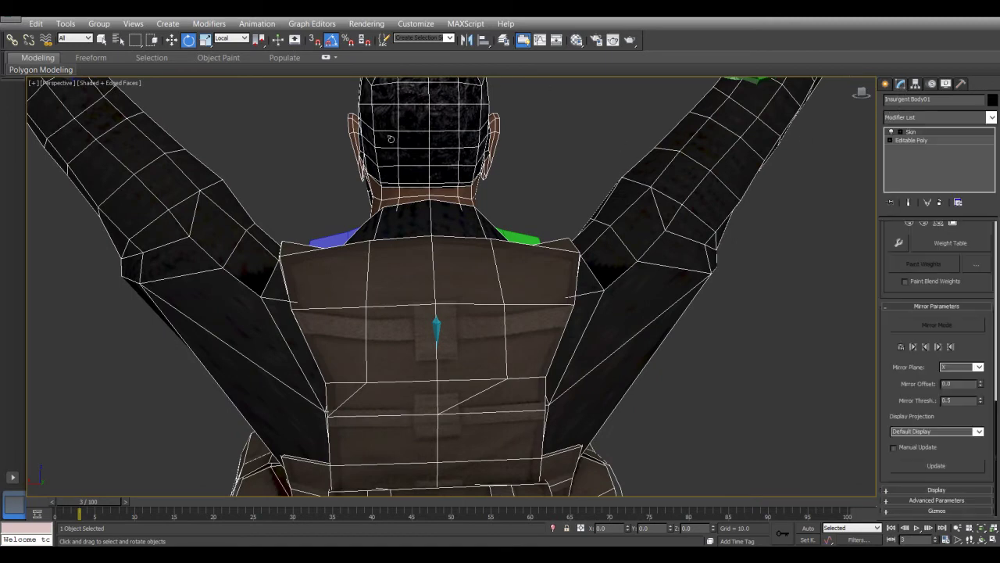
{"action": "left_click", "coordinate": [922, 132]}
{"action": "middle_click_drag", "start_coordinate": [560, 295], "coordinate": [561, 306], "text": "alt"}
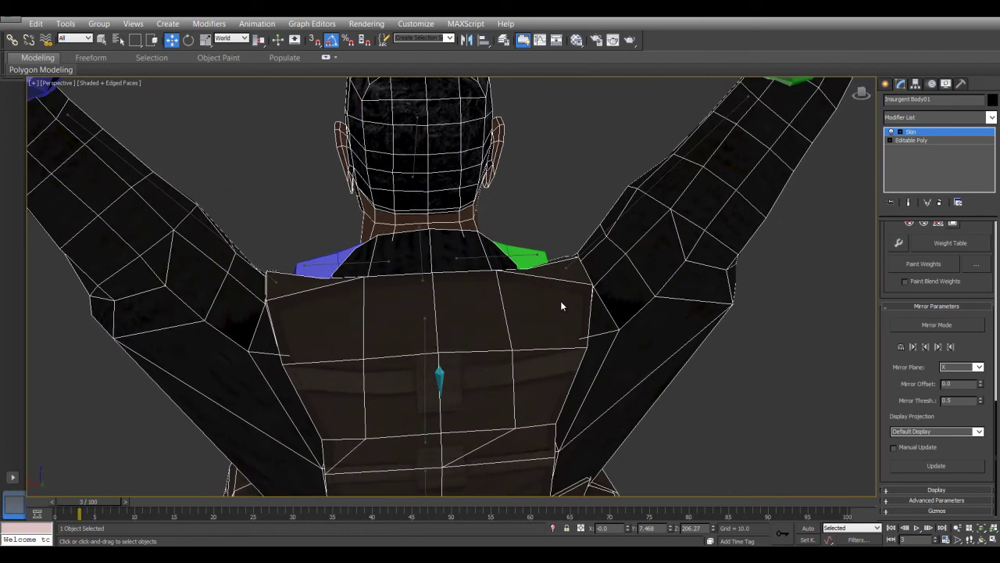
- Select the right clavicle envelope, go to frame 0 and shrink the envelope's outer radius at its shoulder end
{"action": "left_click", "coordinate": [493, 255]}
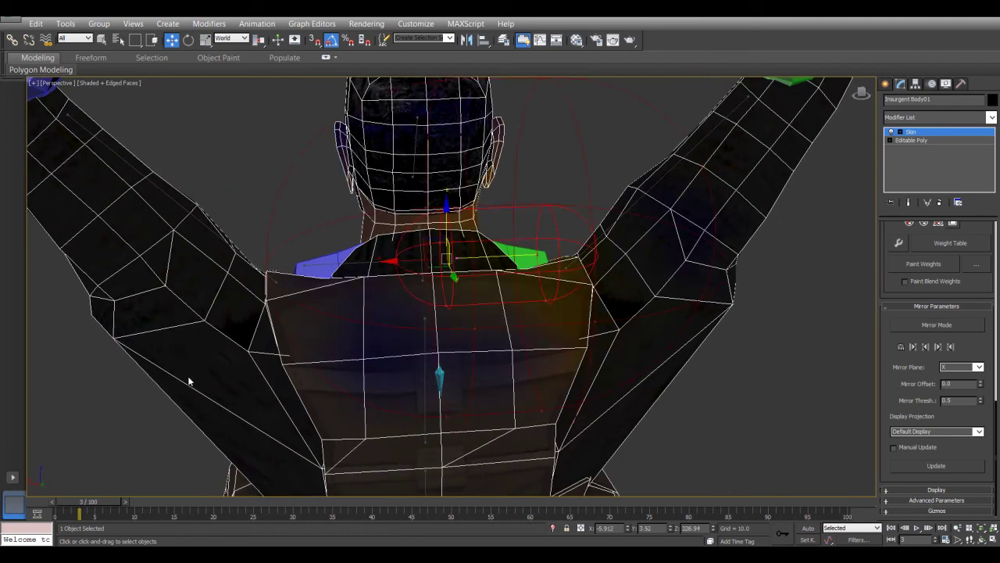
{"action": "left_click_drag", "start_coordinate": [107, 505], "coordinate": [61, 519]}
{"action": "middle_click_drag", "start_coordinate": [250, 454], "coordinate": [236, 447], "text": "alt"}
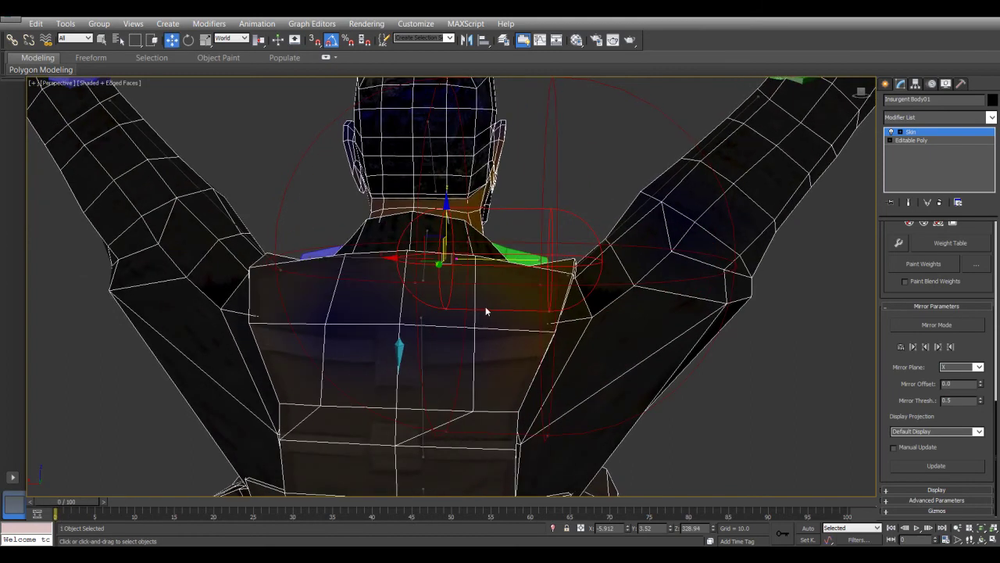
{"action": "middle_click_drag", "start_coordinate": [547, 290], "coordinate": [328, 149], "text": "alt"}
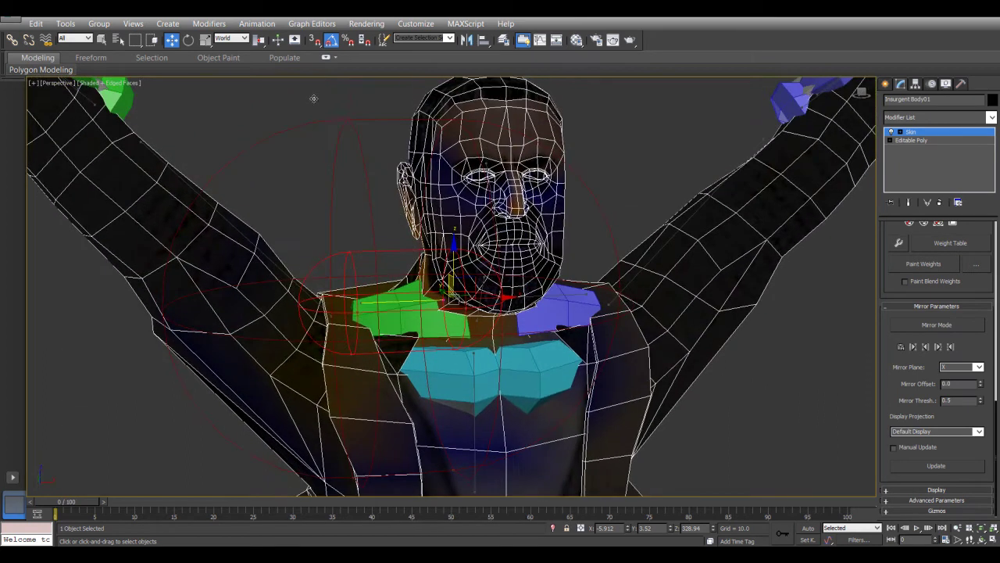
{"action": "left_click_drag", "start_coordinate": [350, 119], "coordinate": [331, 193]}
{"action": "mouse_move", "coordinate": [410, 309]}
{"action": "middle_mouse_down", "text": "alt"}
{"action": "mouse_move", "coordinate": [389, 302]}
{"action": "mouse_move", "coordinate": [401, 306]}
{"action": "middle_mouse_up", "text": "alt"}
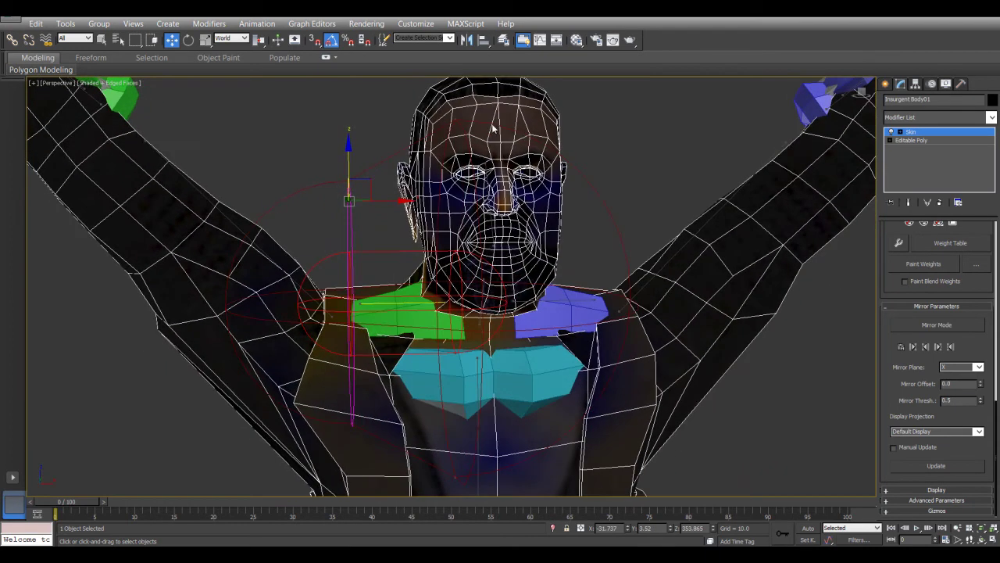
- Shrink the right clavicle envelope's outer radius at the neck end and its inner radius at the shoulder end
{"action": "middle_click_drag", "start_coordinate": [507, 223], "coordinate": [545, 230], "text": "alt"}
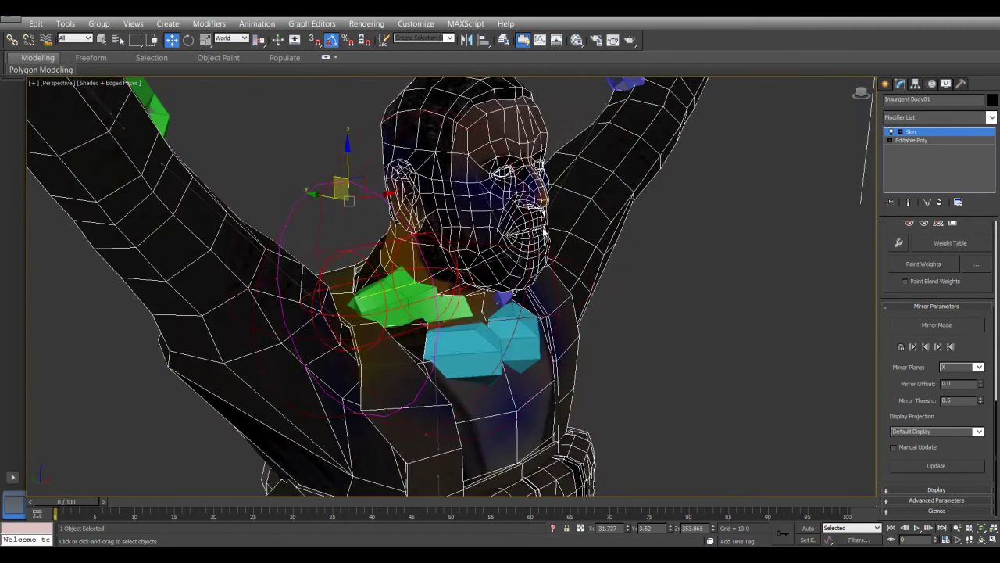
{"action": "left_click", "coordinate": [426, 111]}
{"action": "left_click_drag", "start_coordinate": [418, 111], "coordinate": [416, 154]}
{"action": "middle_click_drag", "start_coordinate": [415, 262], "coordinate": [374, 252], "text": "alt"}
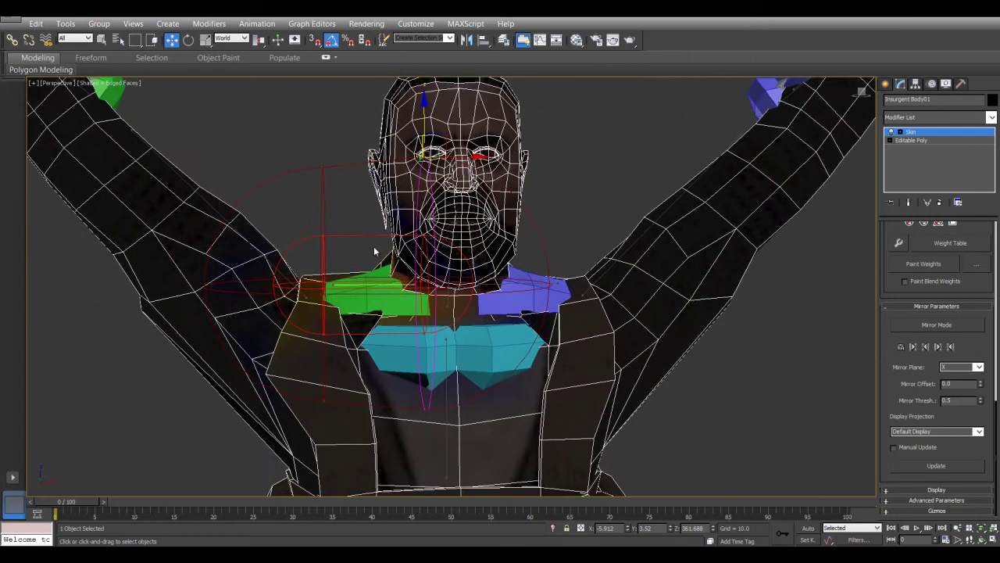
{"action": "left_click", "coordinate": [321, 236]}
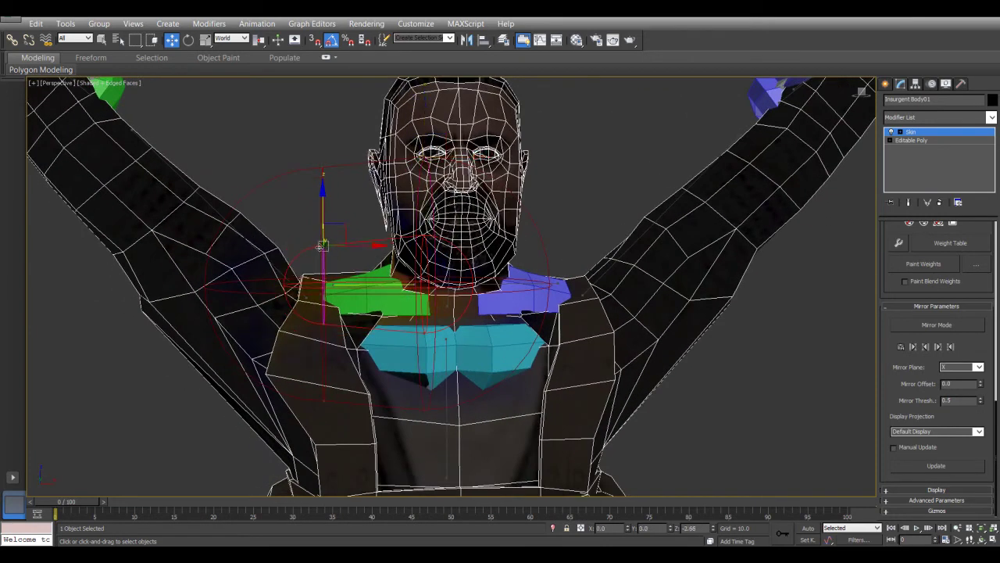
- Copy the right clavicle envelope and paste it onto the left clavicle envelope
{"action": "right_click", "coordinate": [353, 289]}
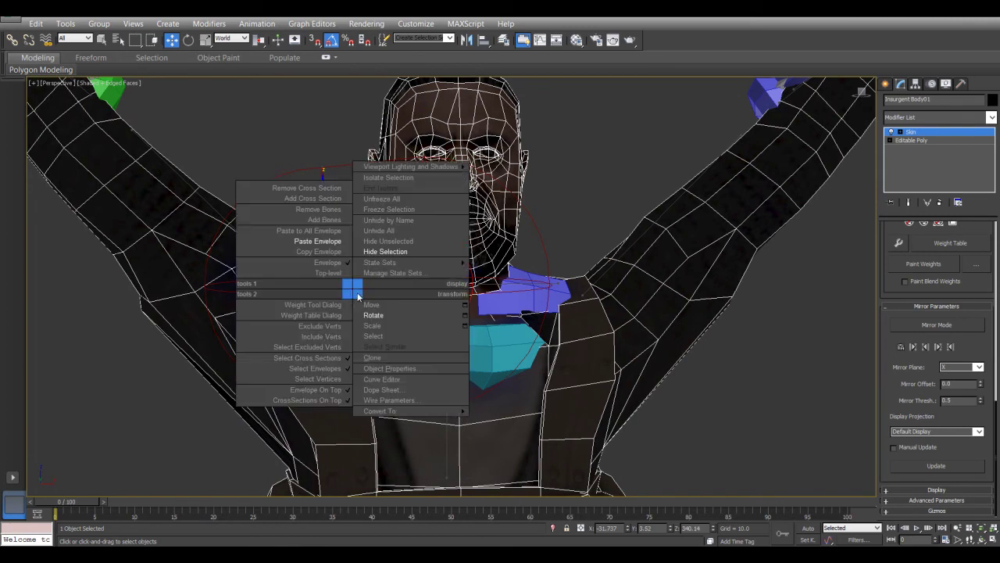
{"action": "middle_click_drag", "start_coordinate": [530, 284], "coordinate": [522, 295], "text": "alt"}
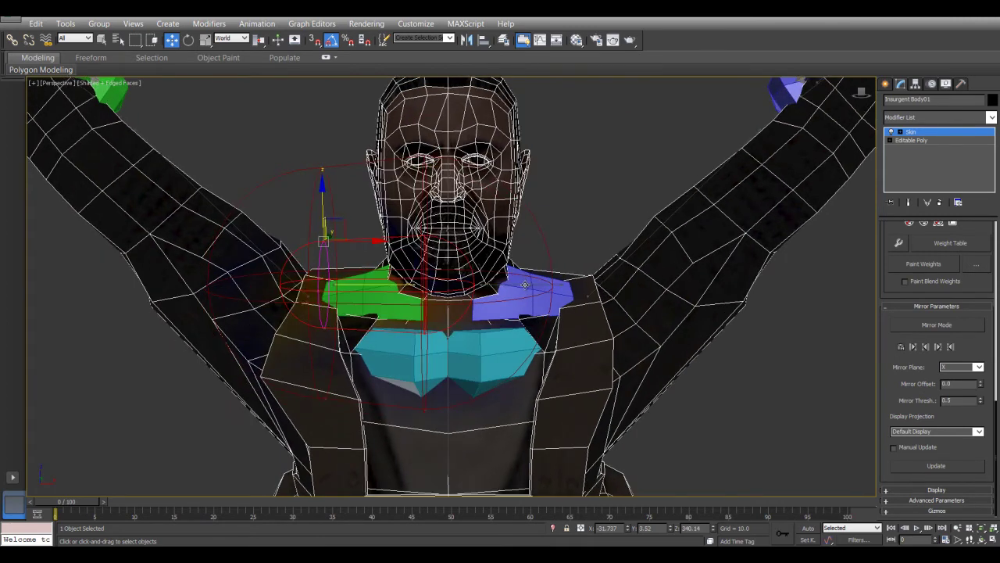
{"action": "left_click", "coordinate": [525, 284]}
{"action": "right_click", "coordinate": [520, 280]}
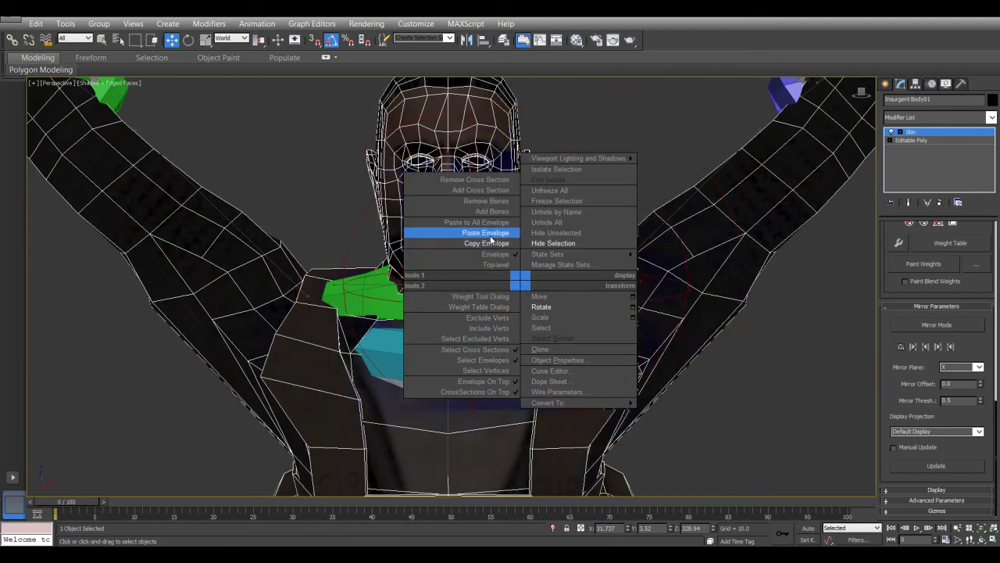
{"action": "left_click", "coordinate": [491, 236]}
{"action": "middle_click_drag", "start_coordinate": [603, 284], "coordinate": [602, 253]}
{"action": "middle_click_drag", "start_coordinate": [527, 347], "coordinate": [532, 340], "text": "alt"}
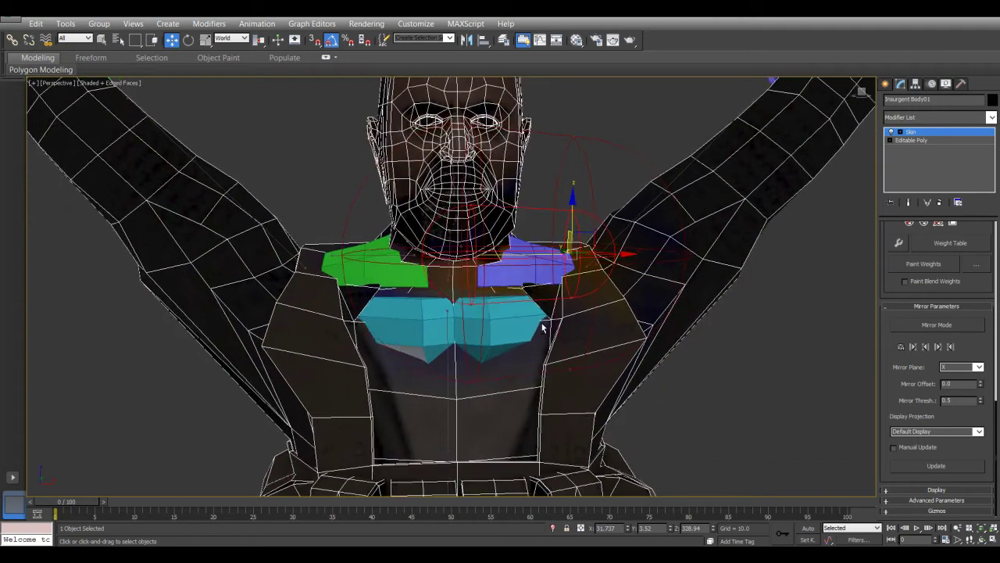
- Select the chest's spine envelope and enlarge its inner and outer radii at the upper end across the armpits
{"action": "middle_click_drag", "start_coordinate": [472, 380], "coordinate": [480, 335]}
{"action": "left_click", "coordinate": [457, 346]}
{"action": "middle_click_drag", "start_coordinate": [408, 303], "coordinate": [418, 321], "text": "alt"}
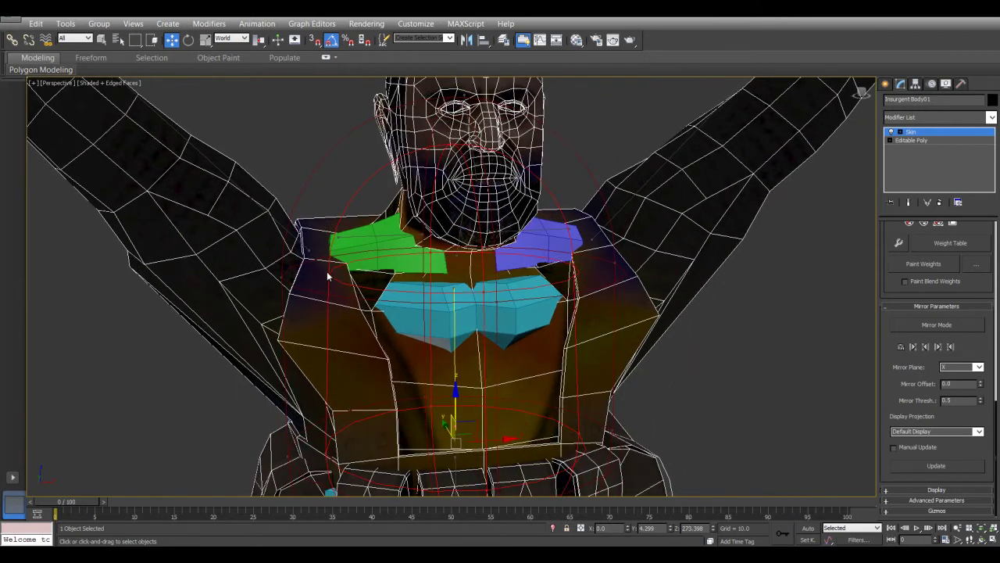
{"action": "left_click_drag", "start_coordinate": [329, 273], "coordinate": [319, 283]}
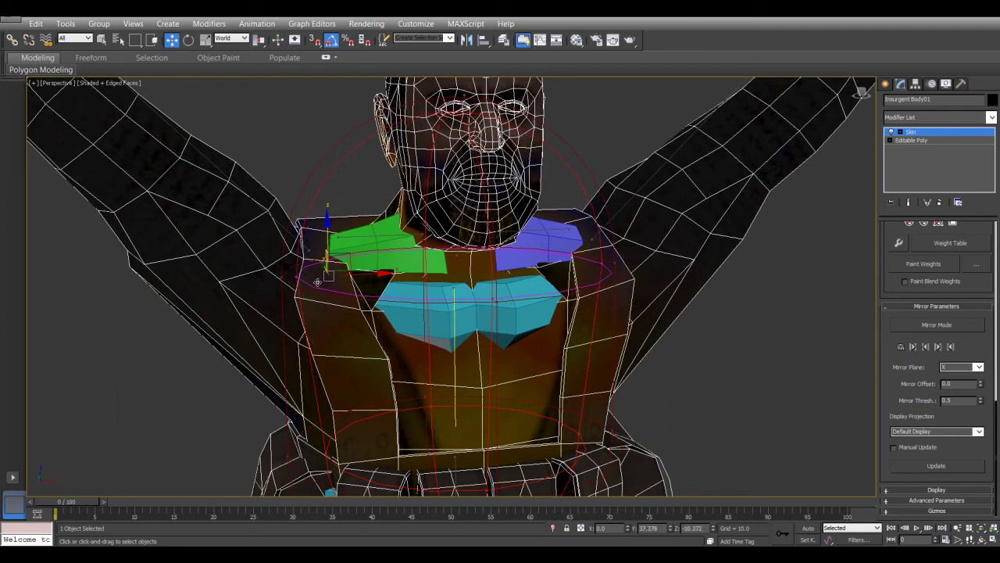
{"action": "mouse_move", "coordinate": [311, 325]}
{"action": "middle_mouse_down", "text": "alt"}
{"action": "mouse_move", "coordinate": [486, 323]}
{"action": "mouse_move", "coordinate": [357, 315]}
{"action": "mouse_move", "coordinate": [296, 327]}
{"action": "middle_mouse_up", "text": "alt"}
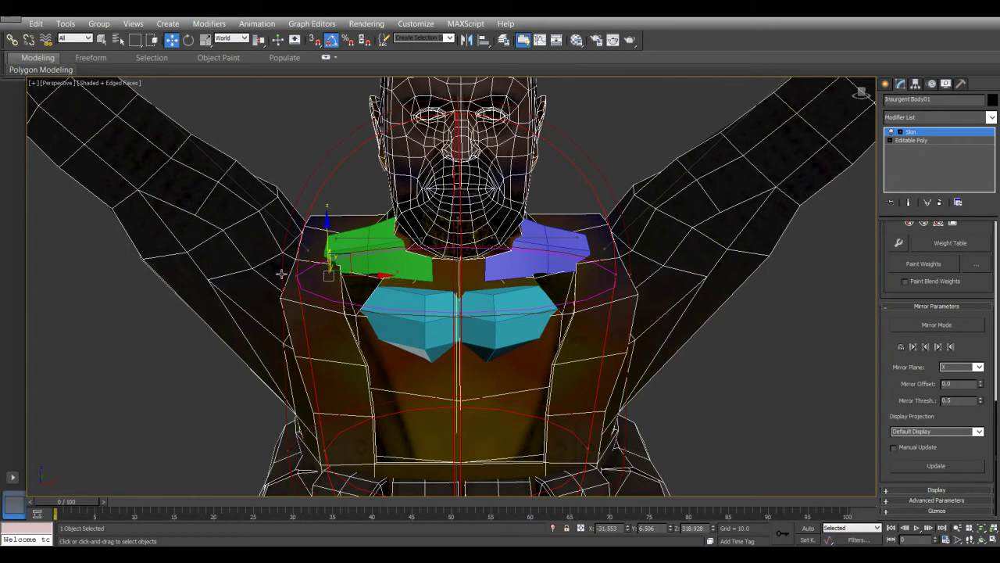
{"action": "mouse_move", "coordinate": [281, 274]}
{"action": "left_mouse_down"}
{"action": "mouse_move", "coordinate": [261, 276]}
{"action": "mouse_move", "coordinate": [271, 278]}
{"action": "left_mouse_up"}
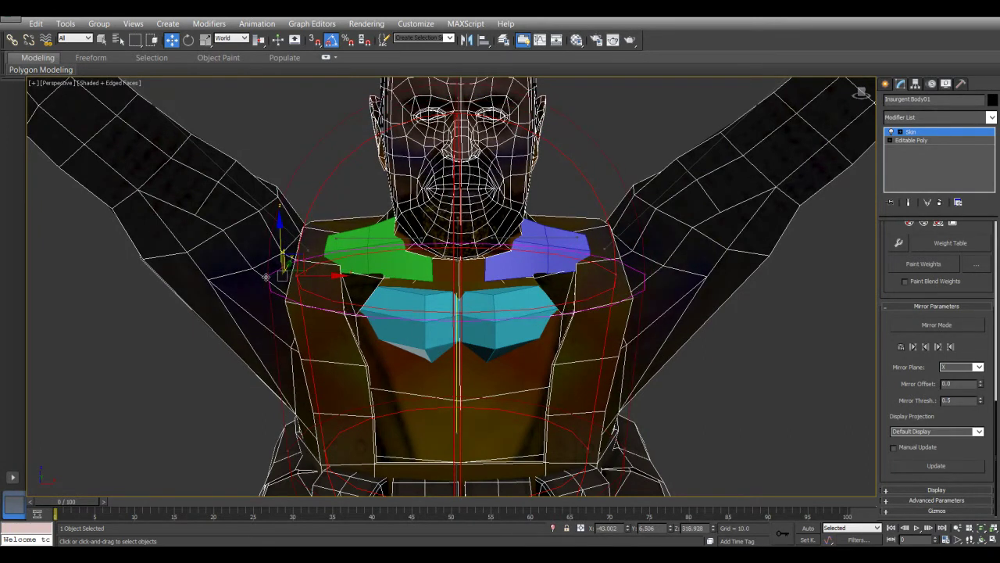
{"action": "middle_click_drag", "start_coordinate": [387, 337], "coordinate": [209, 278], "text": "alt"}
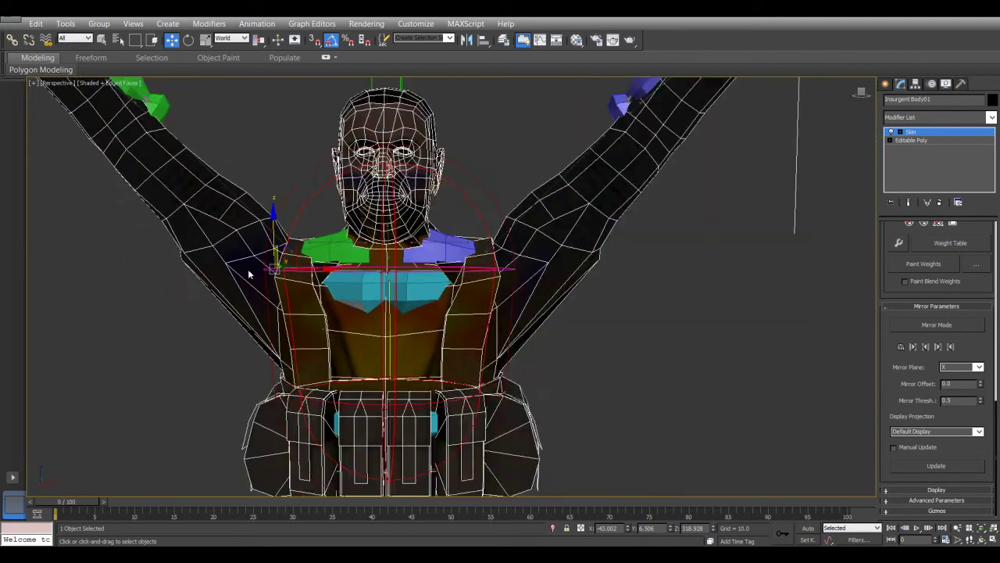
{"action": "scroll", "coordinate": [252, 273], "scroll_direction": "up", "scroll_amount": 4}
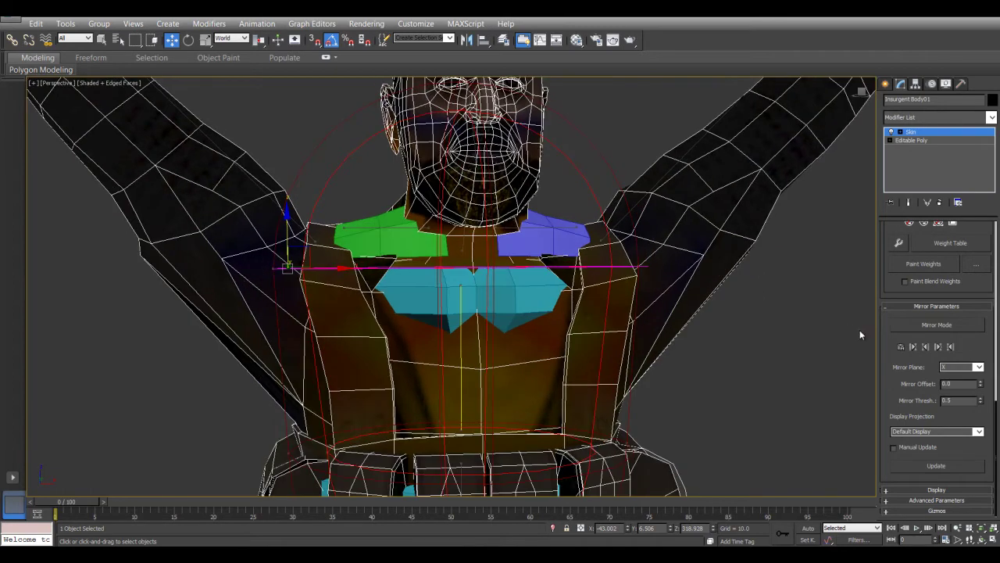
- In the front view, select the right upper-arm envelope and move its shoulder end down and outward to about X -41, Z 315
{"action": "middle_click_drag", "start_coordinate": [502, 254], "coordinate": [542, 296]}
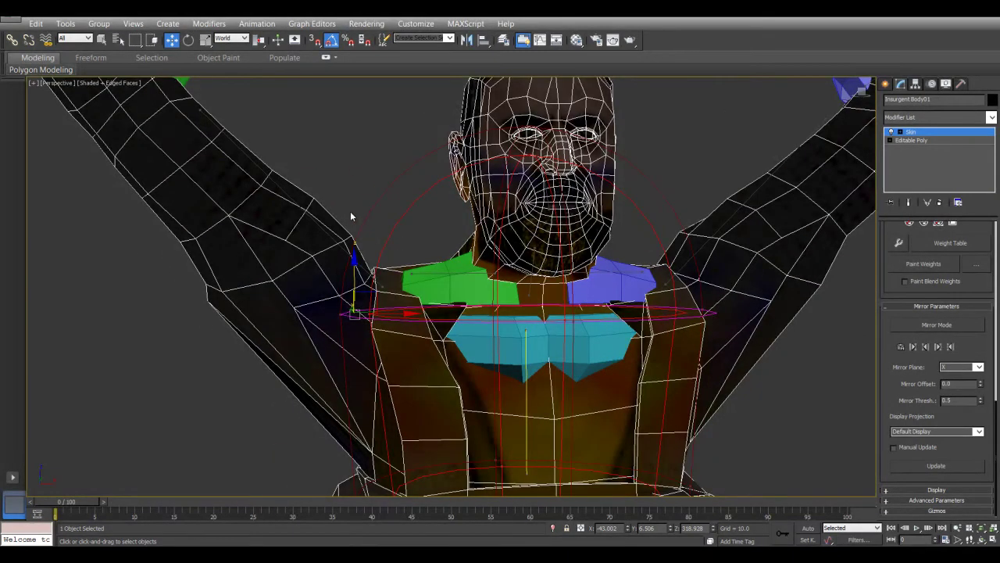
{"action": "left_click", "coordinate": [255, 162]}
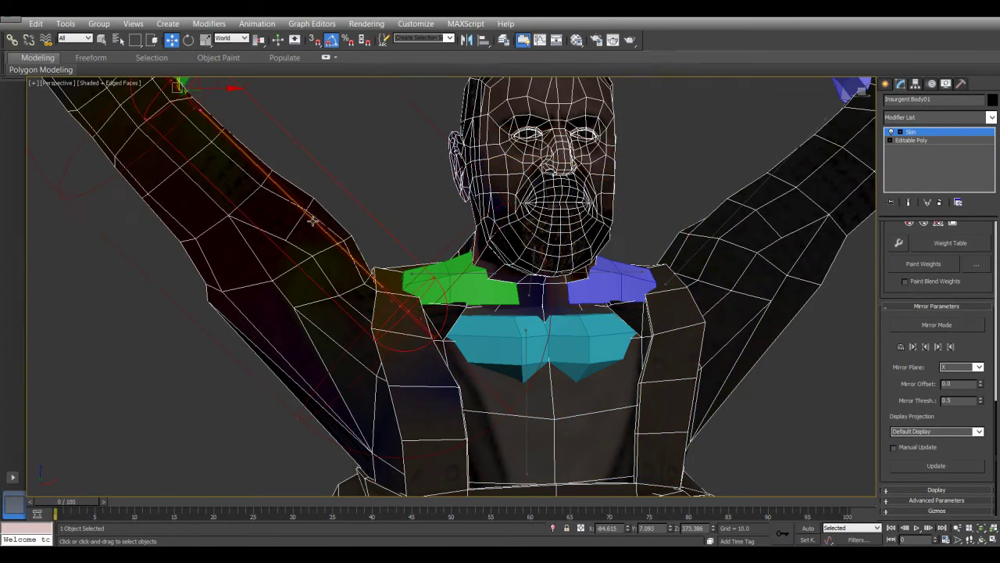
{"action": "key", "text": "f"}
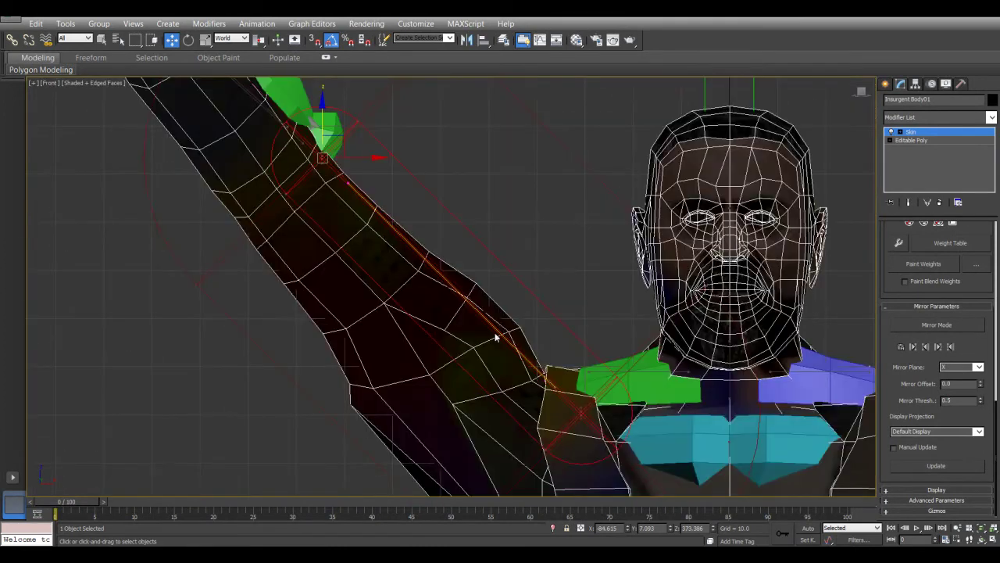
{"action": "middle_click_drag", "start_coordinate": [429, 283], "coordinate": [259, 215]}
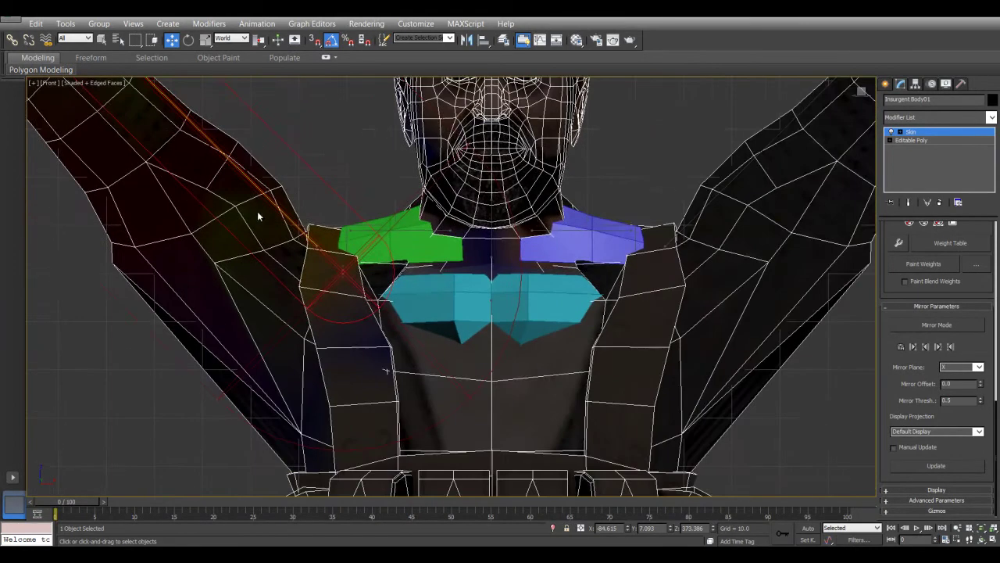
{"action": "left_click", "coordinate": [343, 268]}
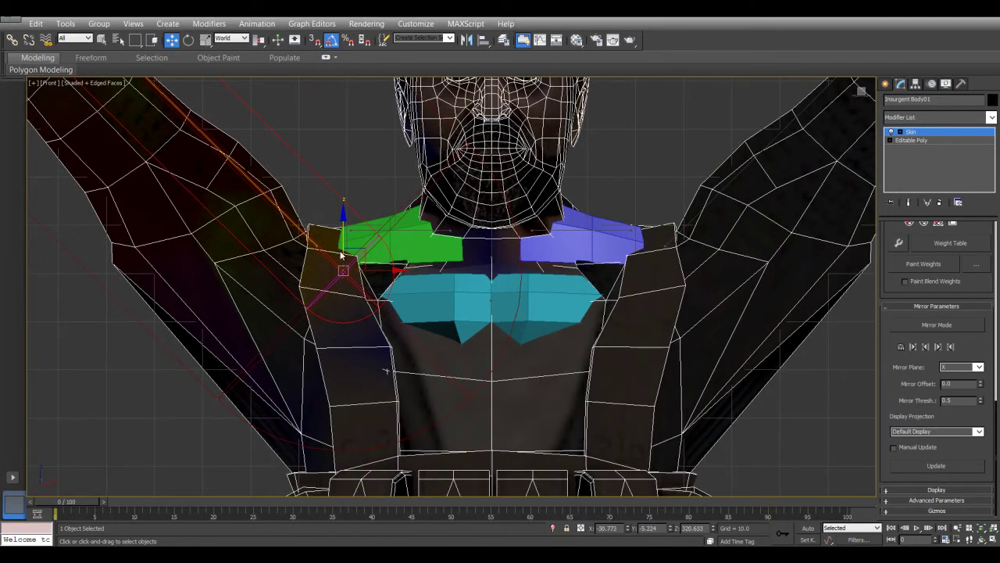
{"action": "left_click_drag", "start_coordinate": [364, 262], "coordinate": [320, 288]}
- Move the right upper-arm envelope's elbow end into the middle of the arm, at about X -89, Z 367
{"action": "middle_click_drag", "start_coordinate": [428, 272], "coordinate": [544, 383]}
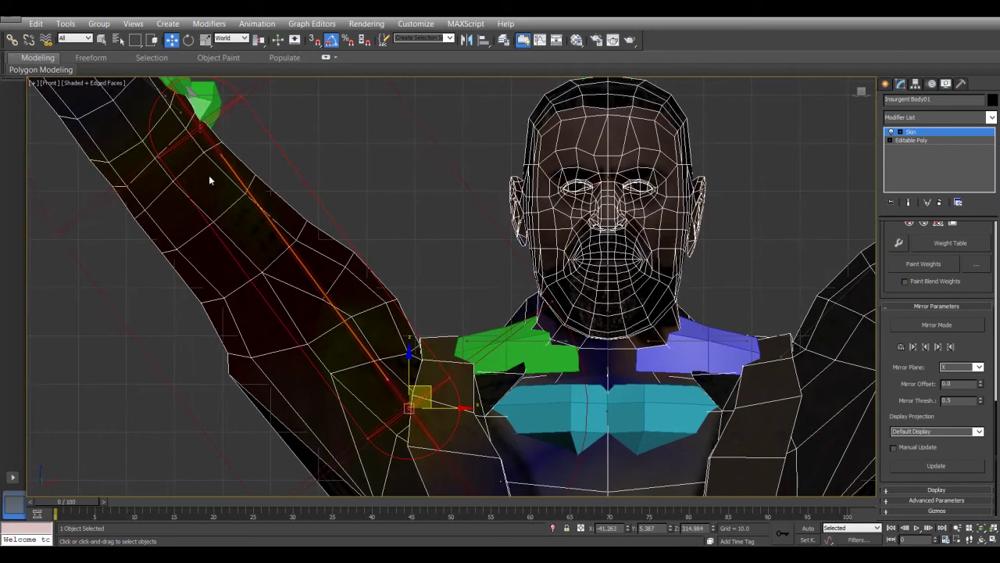
{"action": "left_click", "coordinate": [223, 107]}
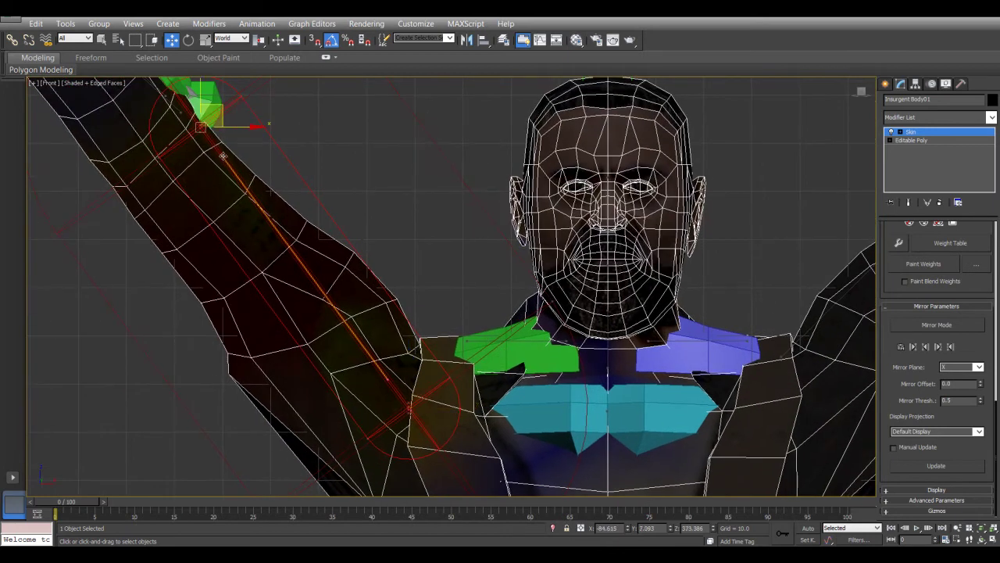
{"action": "left_click_drag", "start_coordinate": [222, 106], "coordinate": [201, 141]}
{"action": "middle_click_drag", "start_coordinate": [325, 257], "coordinate": [243, 179]}
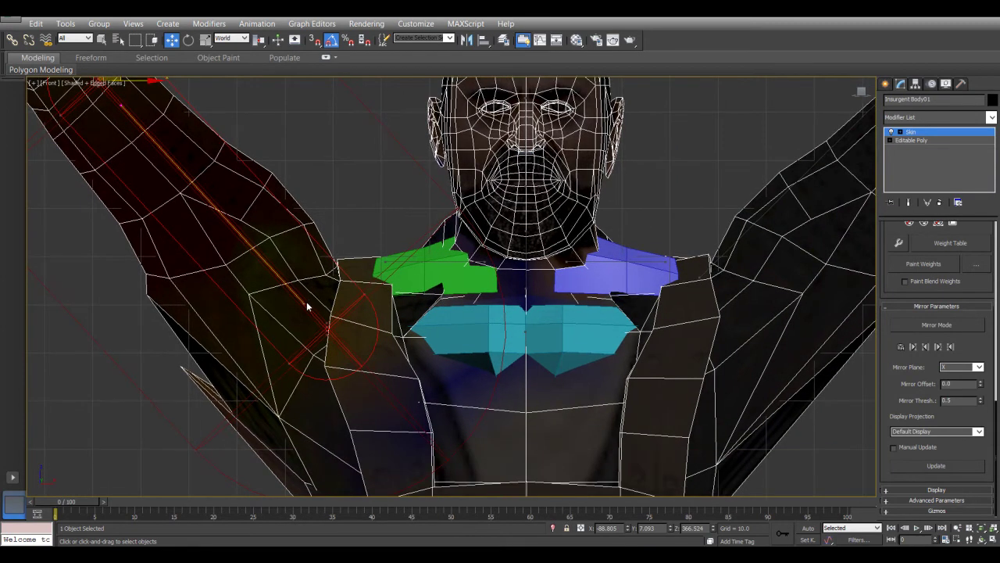
- Select the right clavicle envelope, lower its shoulder end to about X -31, Z 318, and slightly lower its neck end
{"action": "left_click", "coordinate": [442, 262]}
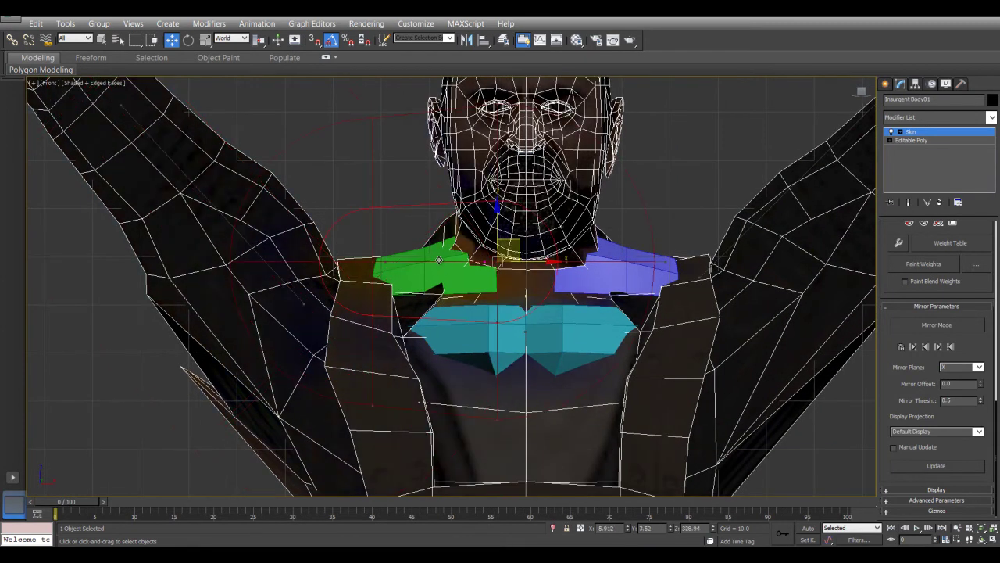
{"action": "left_click", "coordinate": [385, 260]}
{"action": "left_click_drag", "start_coordinate": [397, 251], "coordinate": [401, 305]}
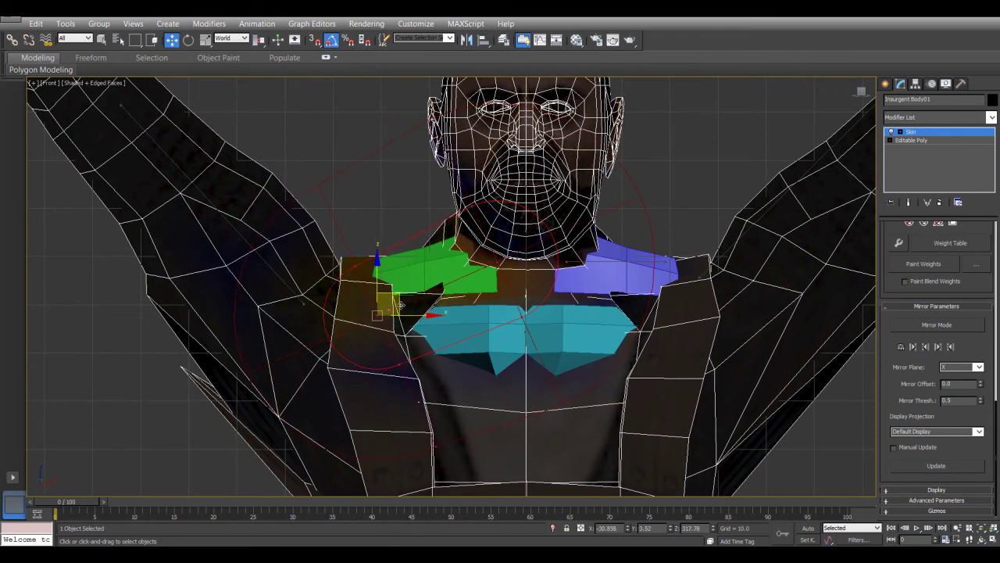
{"action": "left_click", "coordinate": [504, 256]}
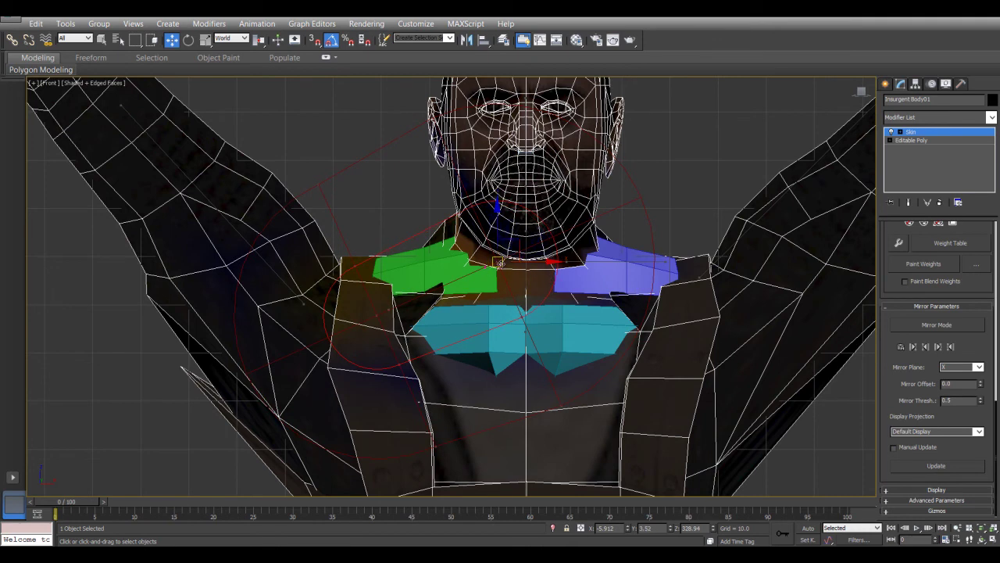
{"action": "left_click_drag", "start_coordinate": [517, 248], "coordinate": [508, 265]}
- Select the left clavicle envelope, lower its neck end to about Z 326 and its shoulder end to about X 27, Z 321
{"action": "left_click", "coordinate": [608, 261]}
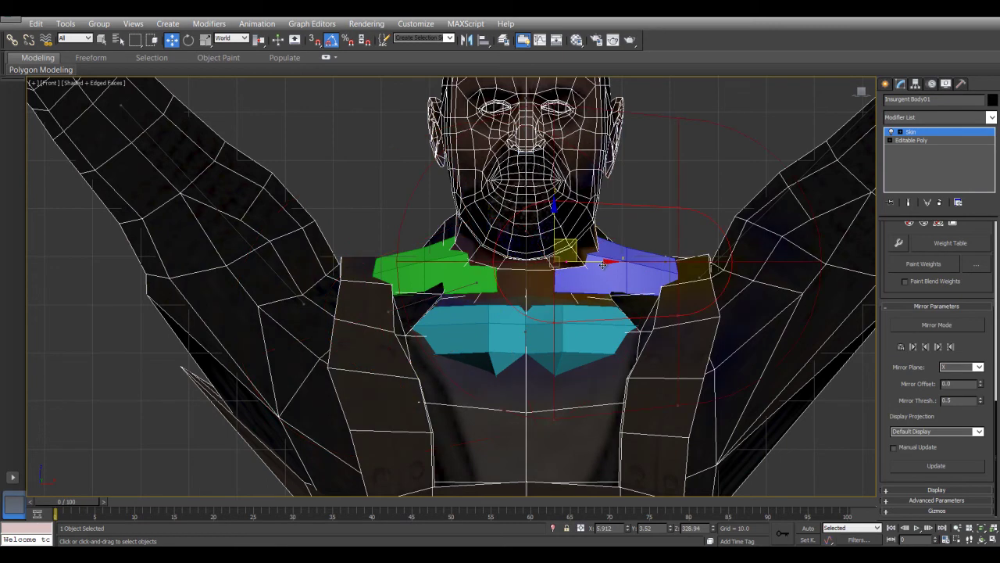
{"action": "middle_click_drag", "start_coordinate": [579, 268], "coordinate": [529, 279]}
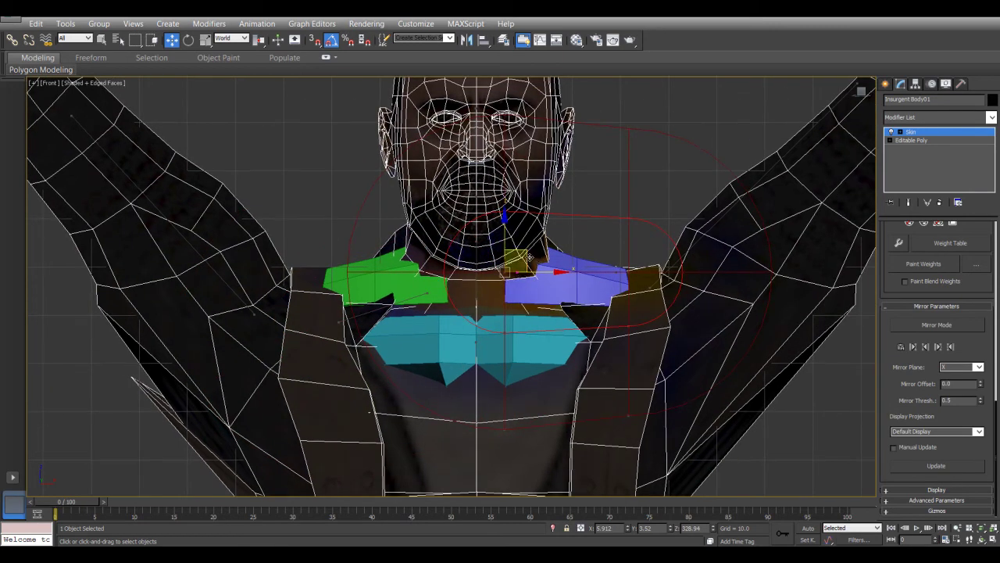
{"action": "left_click_drag", "start_coordinate": [530, 256], "coordinate": [528, 271]}
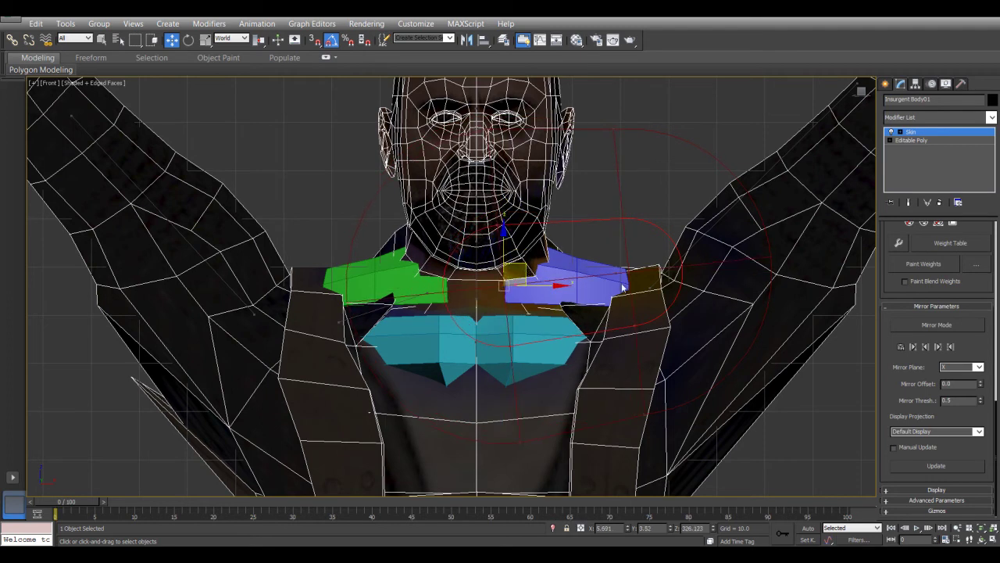
{"action": "left_click_drag", "start_coordinate": [648, 255], "coordinate": [622, 291]}
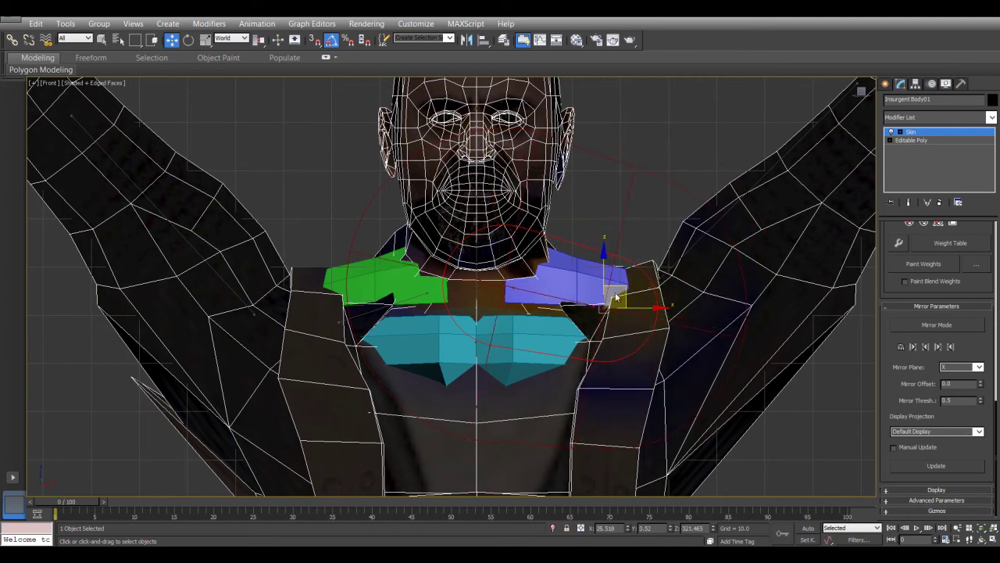
- Select the left upper-arm envelope and move its shoulder end to about X 41, Z 318 and its elbow end to about X 91, Z 366
{"action": "middle_click_drag", "start_coordinate": [669, 318], "coordinate": [652, 355]}
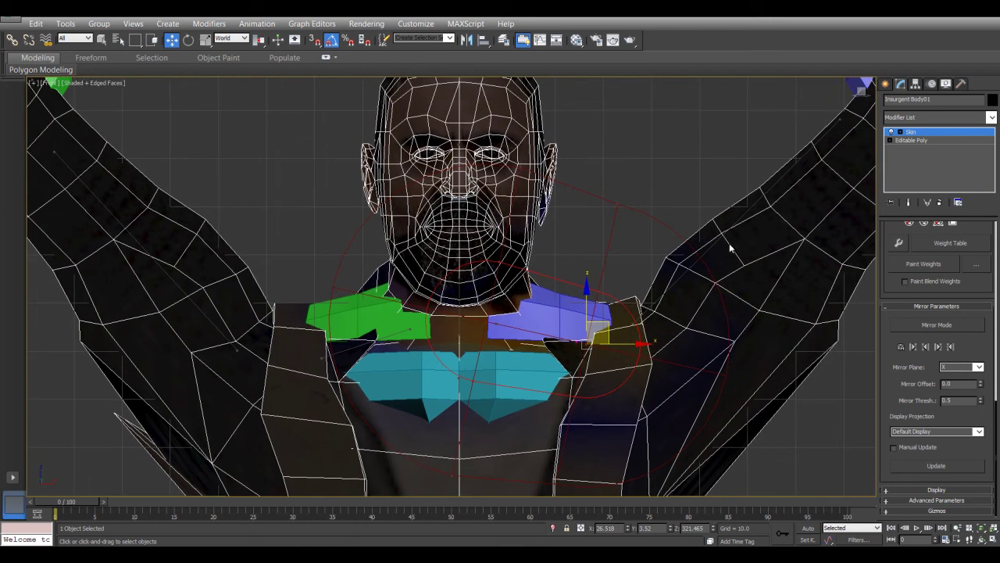
{"action": "left_click", "coordinate": [683, 307]}
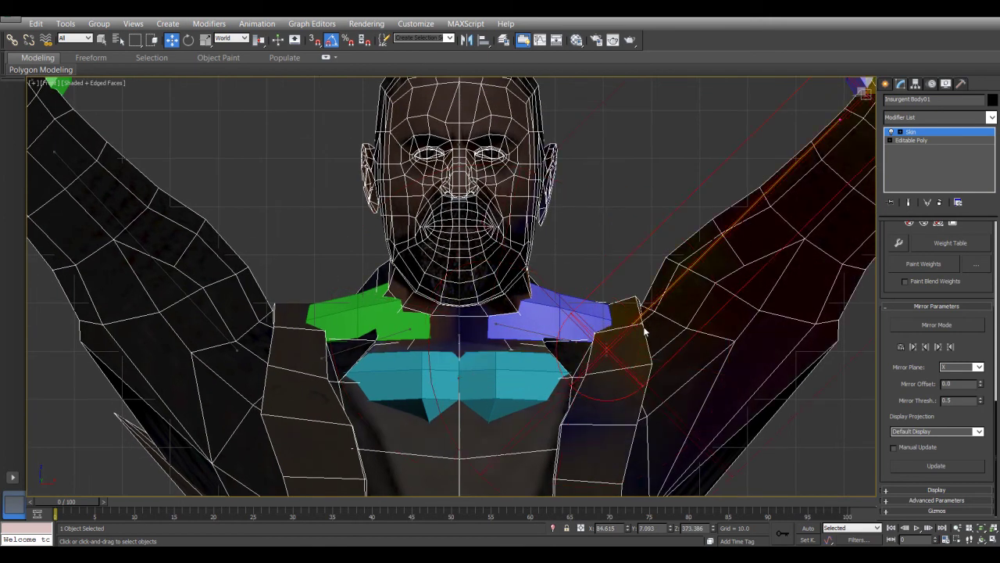
{"action": "left_click", "coordinate": [625, 344]}
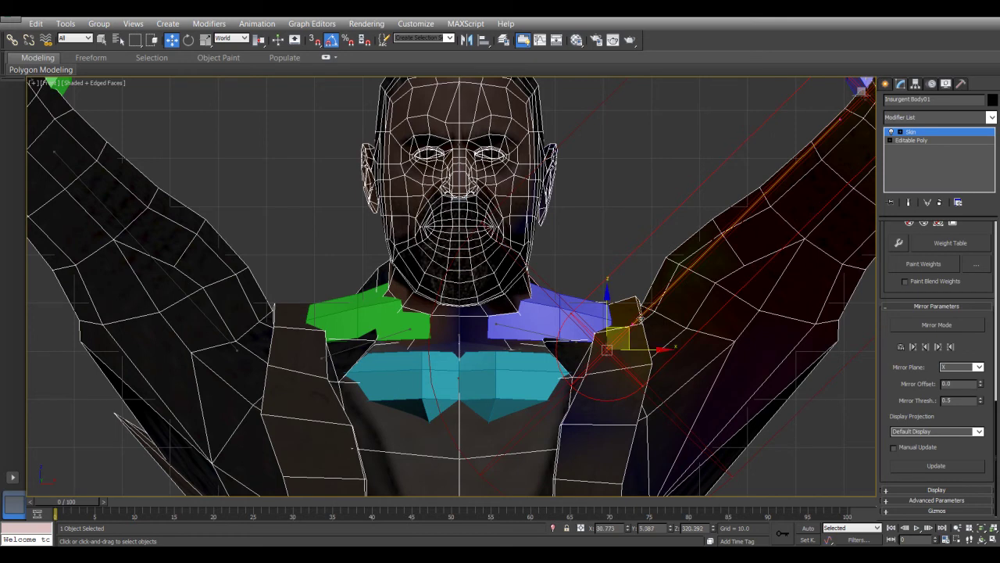
{"action": "left_click_drag", "start_coordinate": [627, 332], "coordinate": [678, 343]}
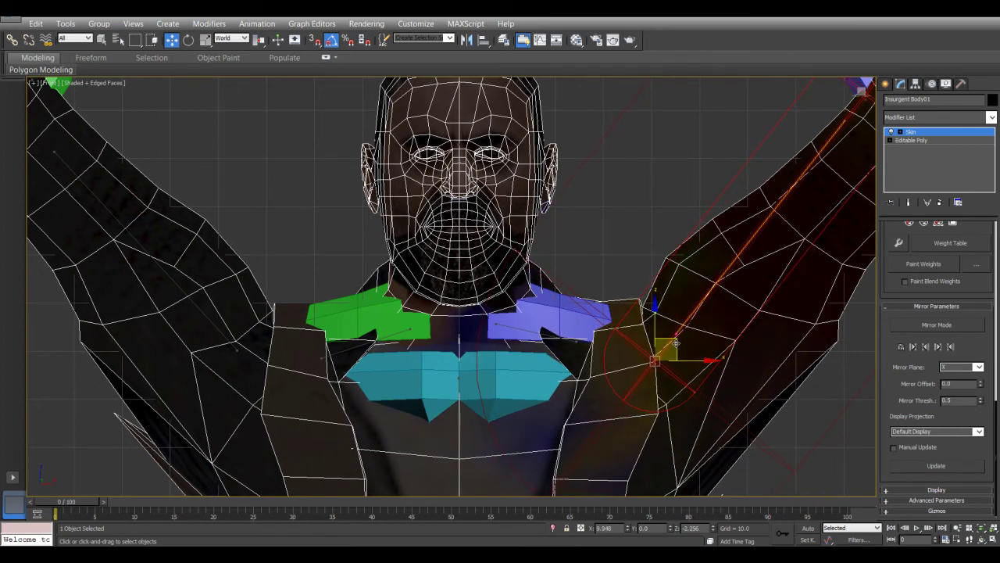
{"action": "scroll", "coordinate": [678, 344], "scroll_direction": "down", "scroll_amount": 4}
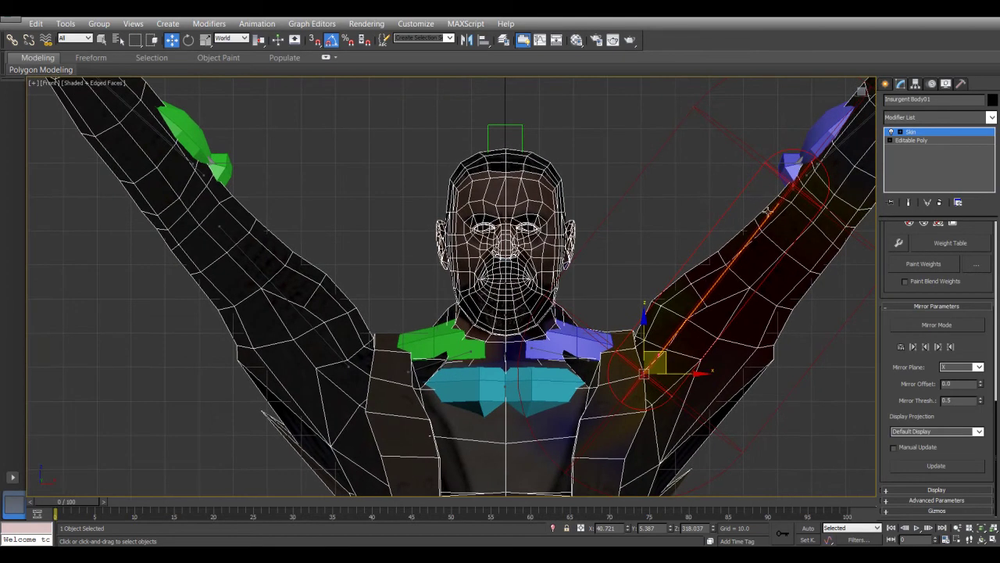
{"action": "left_click", "coordinate": [779, 207]}
{"action": "left_click_drag", "start_coordinate": [816, 168], "coordinate": [837, 197]}
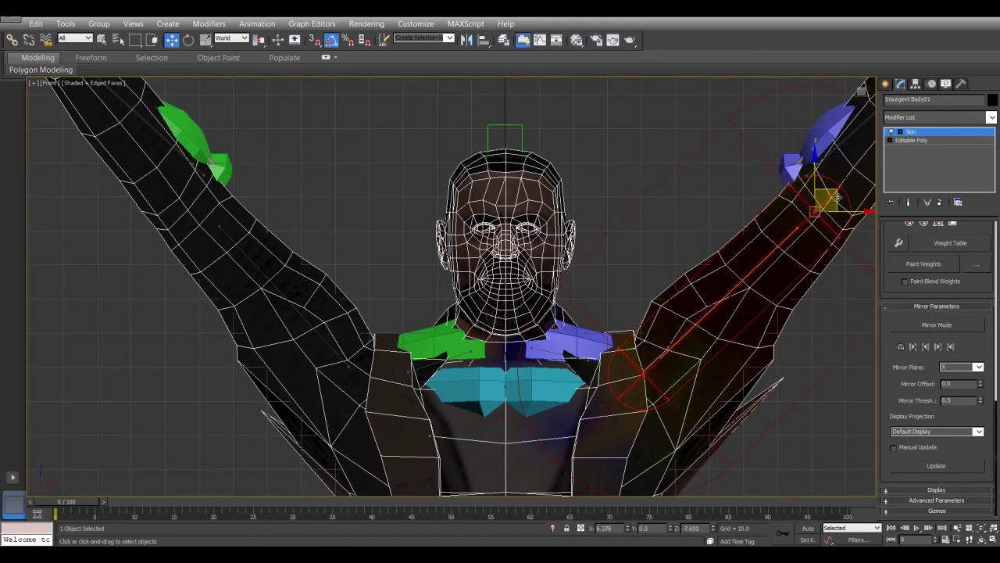
- Nudge the left upper-arm envelope's shoulder end further out and down to about X 44, Z 316
{"action": "scroll", "coordinate": [681, 307], "scroll_direction": "up", "scroll_amount": 1}
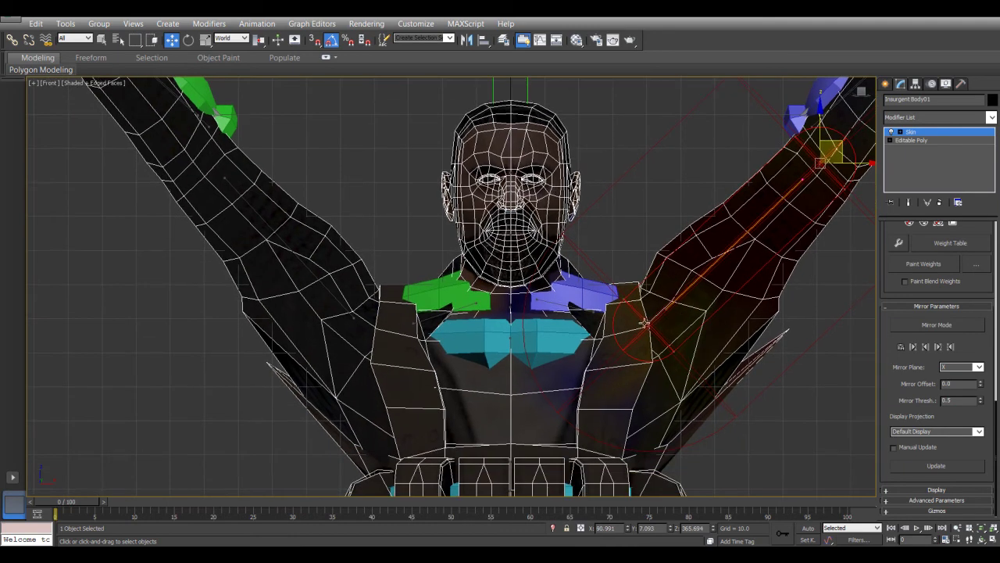
{"action": "left_click", "coordinate": [646, 323]}
{"action": "left_click", "coordinate": [664, 320]}
{"action": "left_click_drag", "start_coordinate": [671, 307], "coordinate": [680, 312]}
{"action": "middle_click_drag", "start_coordinate": [695, 408], "coordinate": [681, 346]}
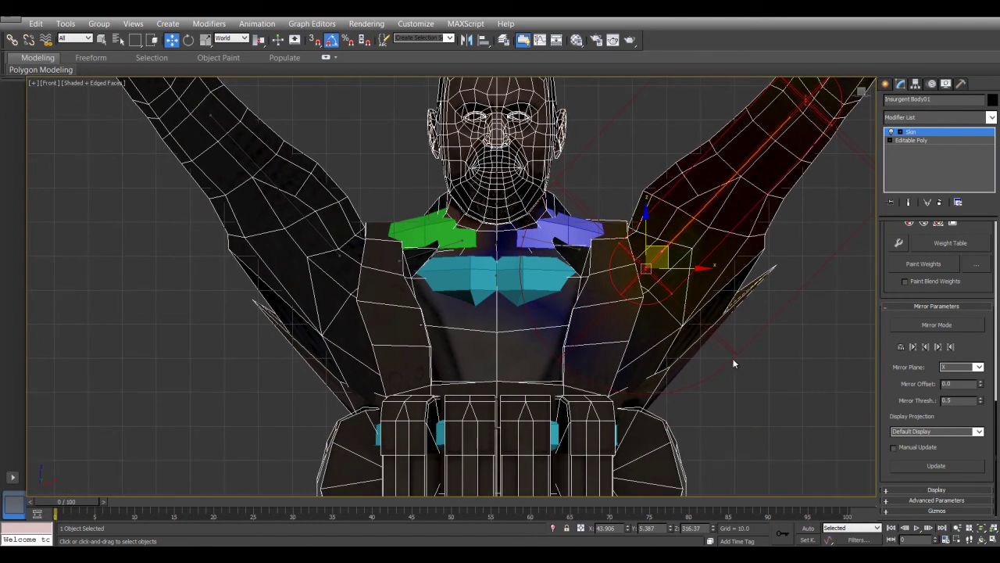
- Shrink the left upper-arm envelope's outer radius at its shoulder end
{"action": "left_click", "coordinate": [672, 300]}
{"action": "left_click", "coordinate": [671, 294]}
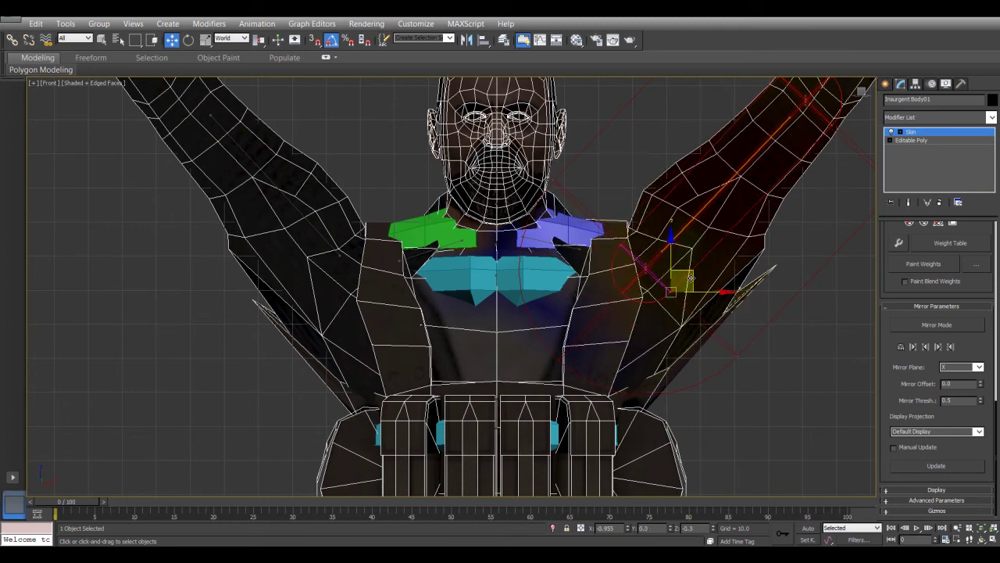
{"action": "left_click_drag", "start_coordinate": [670, 297], "coordinate": [704, 339]}
{"action": "middle_click_drag", "start_coordinate": [616, 245], "coordinate": [608, 327]}
{"action": "middle_click_drag", "start_coordinate": [669, 283], "coordinate": [615, 337]}
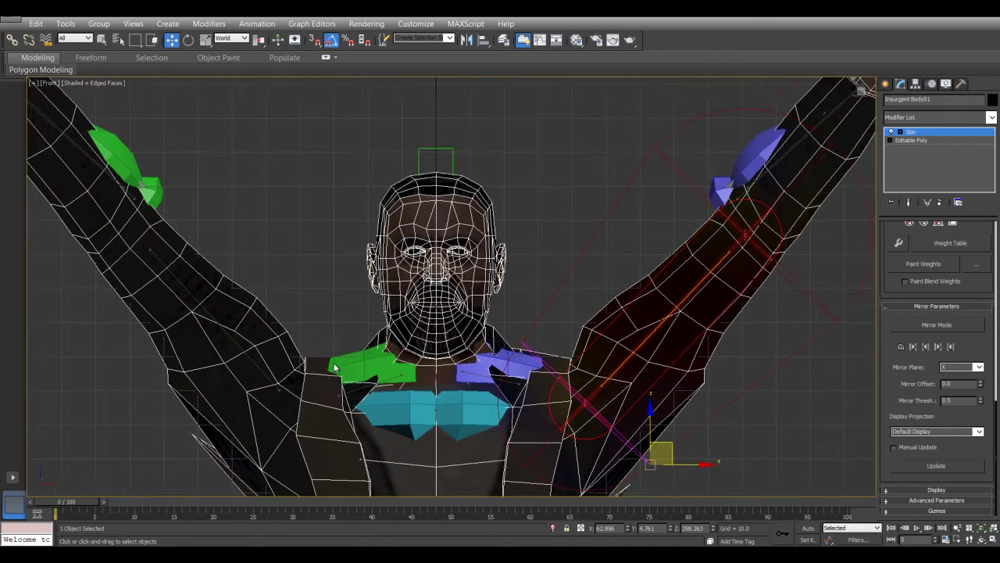
- Shrink the right upper-arm envelope's outer radius at the shoulder end, and reduce the left one's slightly more
{"action": "middle_click_drag", "start_coordinate": [336, 366], "coordinate": [433, 331]}
{"action": "left_click", "coordinate": [343, 322]}
{"action": "middle_click_drag", "start_coordinate": [358, 302], "coordinate": [363, 241]}
{"action": "left_click_drag", "start_coordinate": [401, 315], "coordinate": [335, 384]}
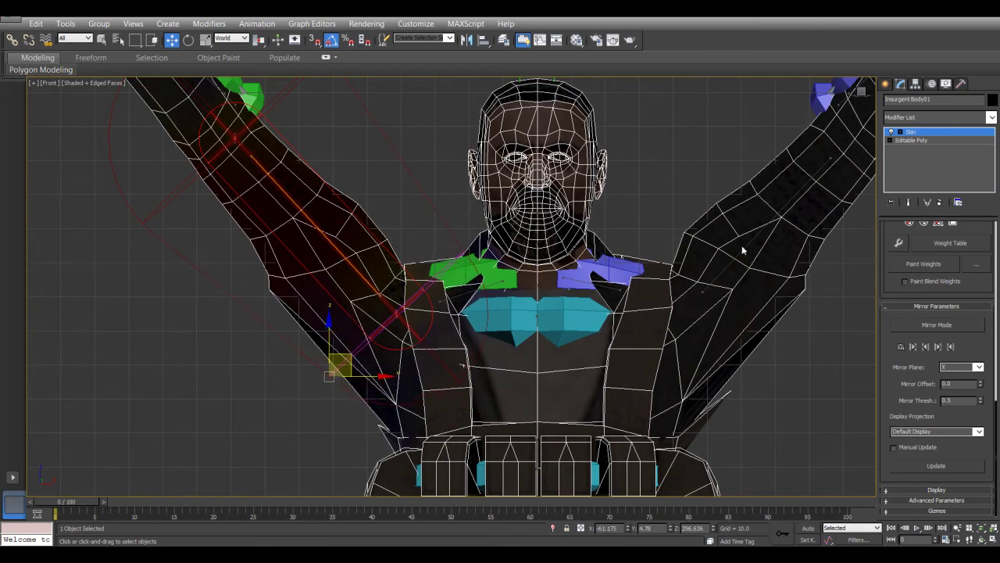
{"action": "left_click", "coordinate": [753, 274]}
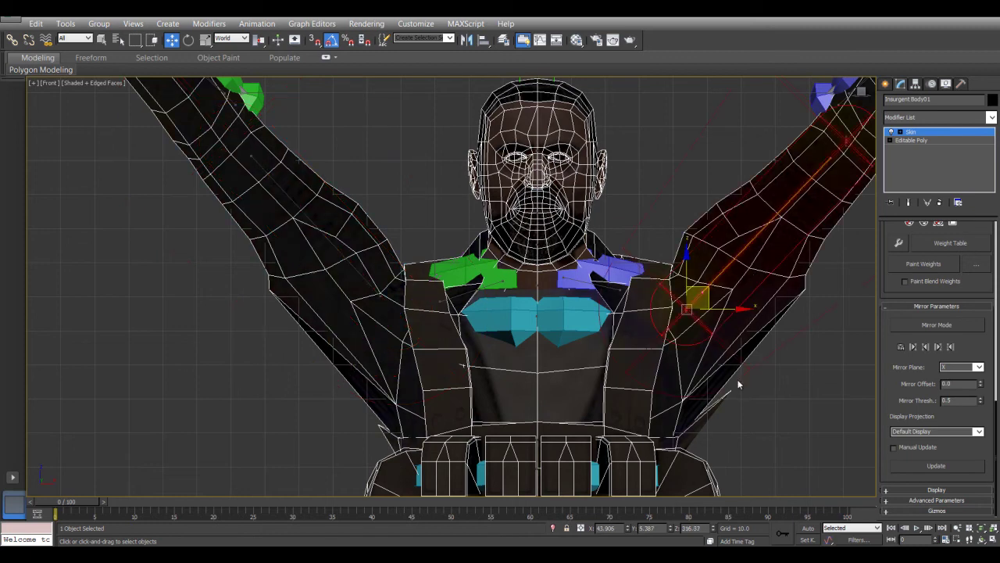
{"action": "left_click_drag", "start_coordinate": [744, 366], "coordinate": [737, 361]}
- In the top view, move the left upper-arm envelope's elbow end forward to about Y 0 and its shoulder end back to about Y 10
{"action": "middle_click_drag", "start_coordinate": [422, 291], "coordinate": [412, 377]}
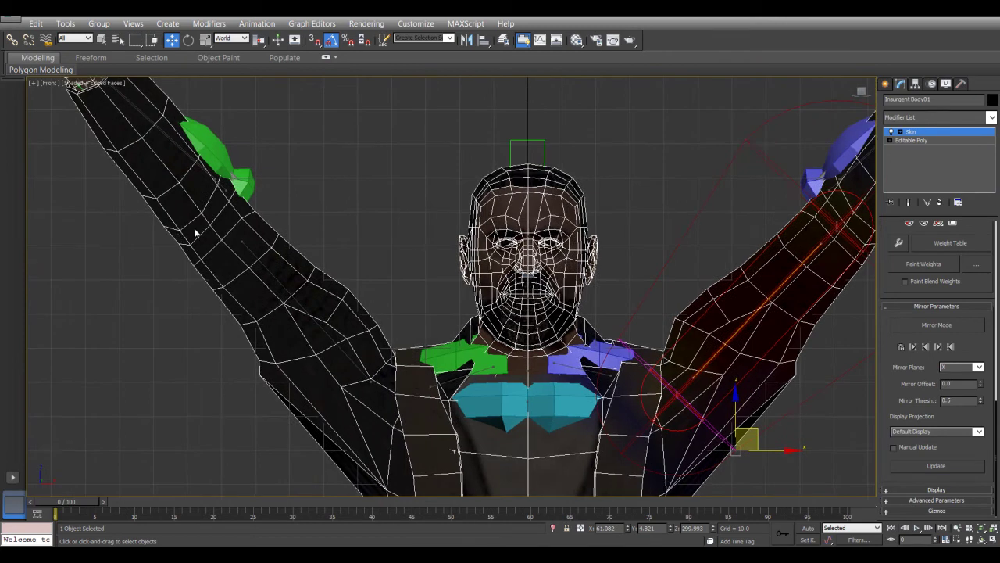
{"action": "key", "text": "t"}
{"action": "key", "text": "z"}
{"action": "scroll", "coordinate": [312, 305], "scroll_direction": "down", "scroll_amount": 4}
{"action": "middle_click_drag", "start_coordinate": [313, 305], "coordinate": [467, 291]}
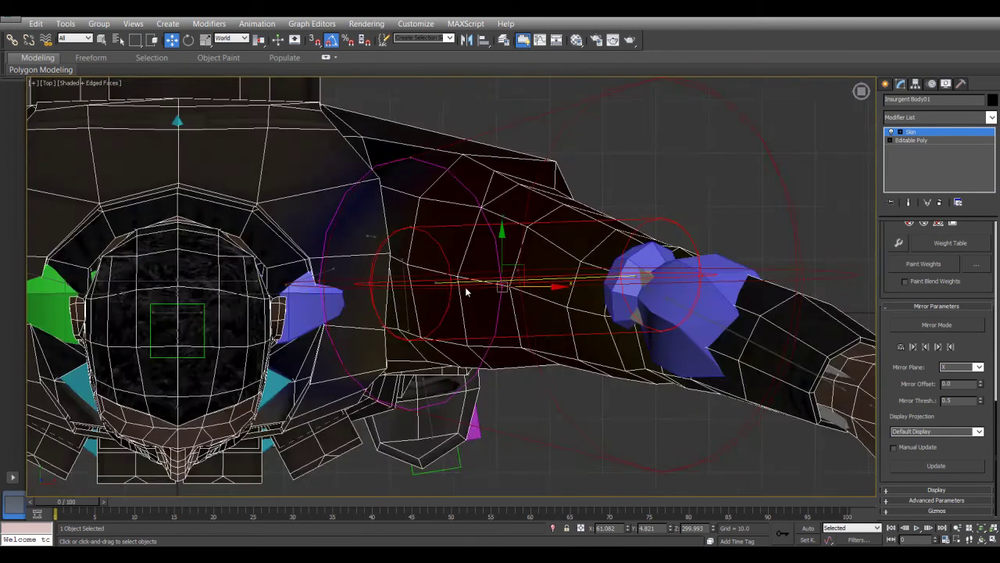
{"action": "left_click", "coordinate": [641, 278]}
{"action": "left_click_drag", "start_coordinate": [661, 229], "coordinate": [661, 267]}
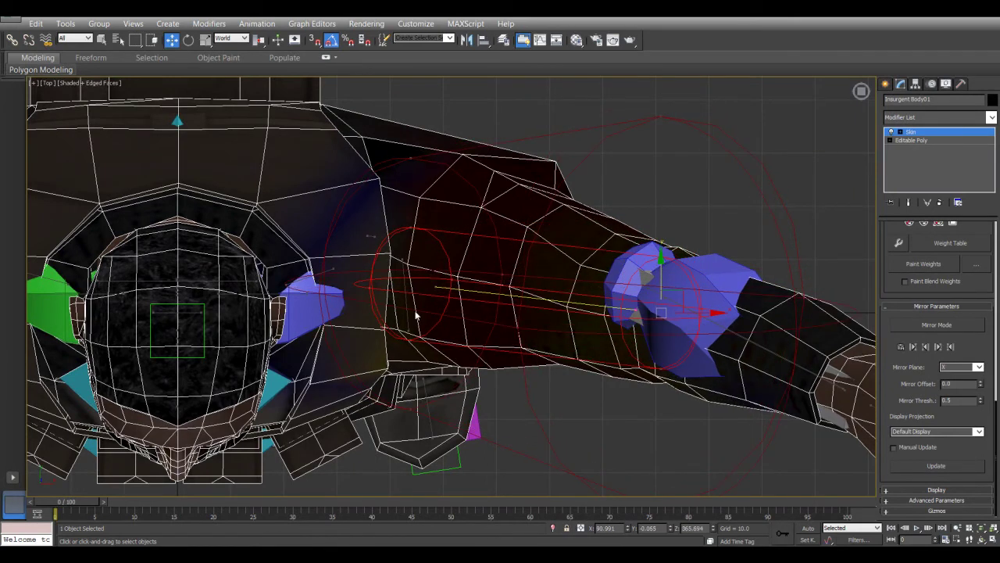
{"action": "left_click", "coordinate": [436, 285]}
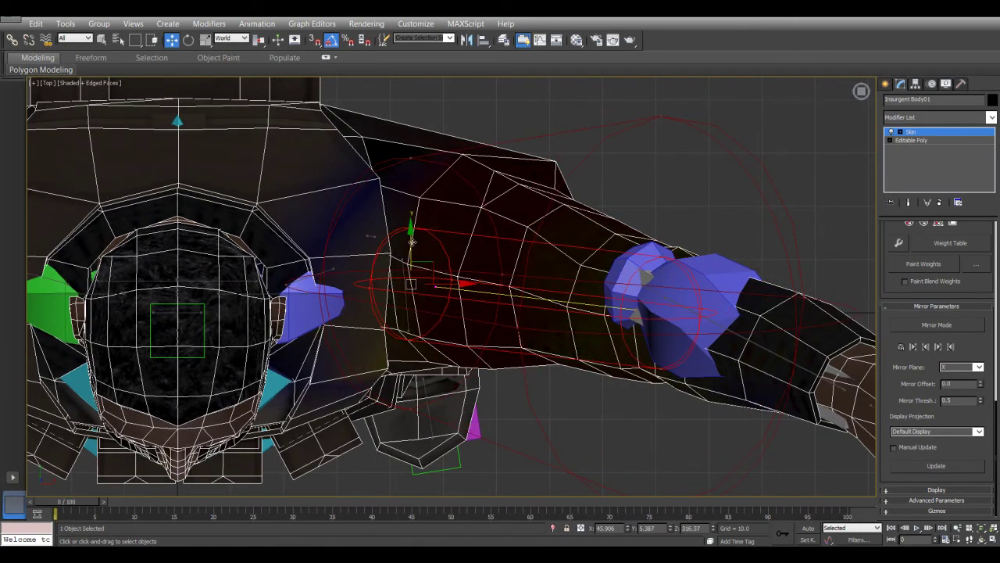
{"action": "left_click_drag", "start_coordinate": [410, 241], "coordinate": [412, 213]}
- Select the right upper-arm envelope and move its shoulder end back to about Y 10 and its elbow end forward to about Y 0
{"action": "middle_click_drag", "start_coordinate": [357, 264], "coordinate": [750, 239]}
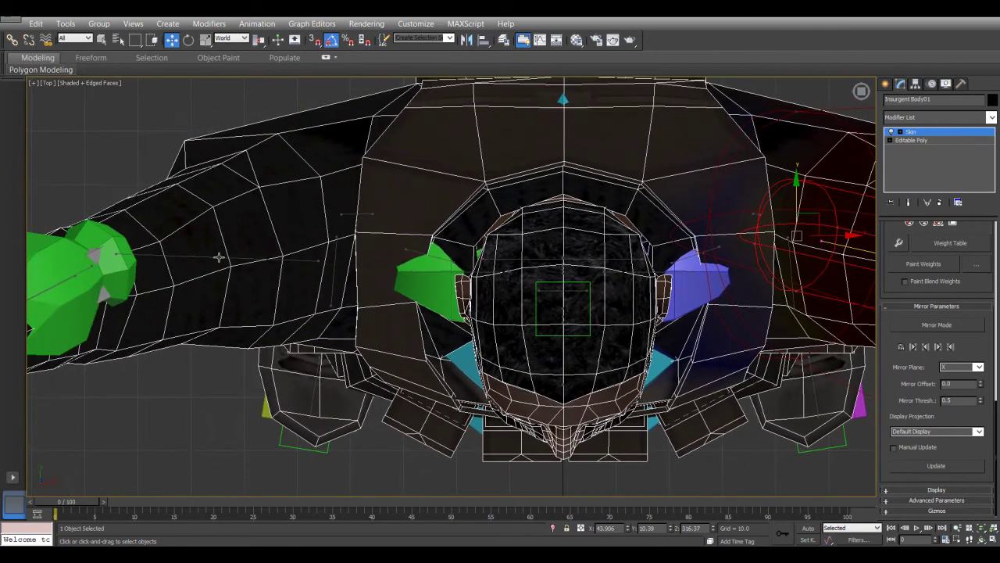
{"action": "left_click", "coordinate": [190, 257]}
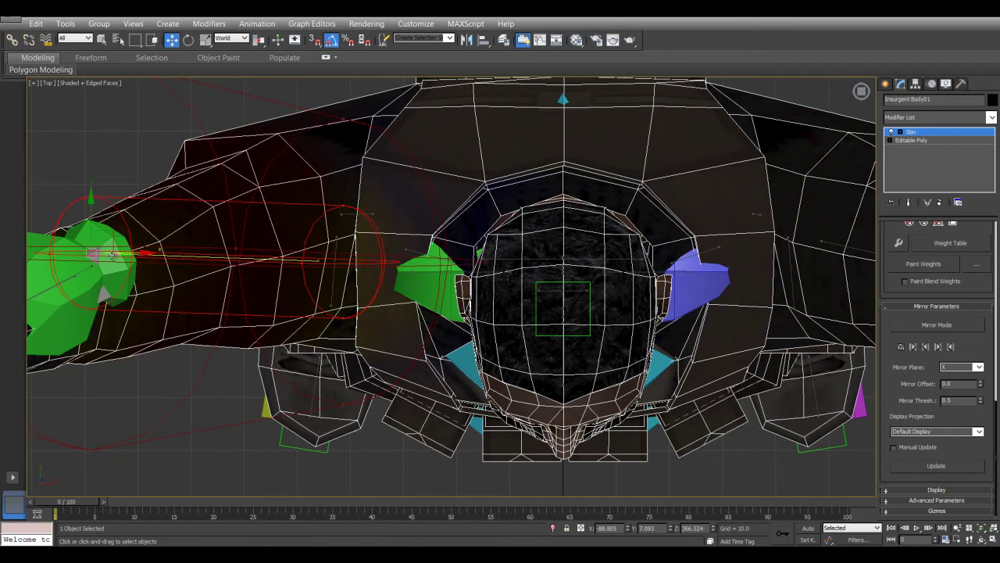
{"action": "middle_click_drag", "start_coordinate": [308, 288], "coordinate": [338, 289]}
{"action": "left_click", "coordinate": [350, 265]}
{"action": "mouse_move", "coordinate": [379, 219]}
{"action": "left_mouse_down"}
{"action": "mouse_move", "coordinate": [369, 196]}
{"action": "mouse_move", "coordinate": [359, 197]}
{"action": "left_mouse_up"}
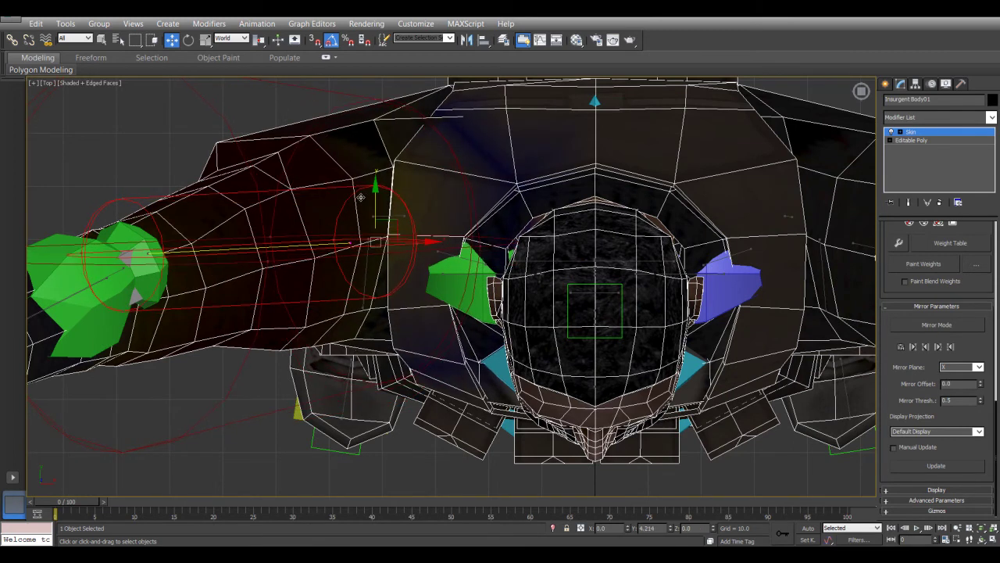
{"action": "left_click", "coordinate": [149, 255]}
{"action": "left_click_drag", "start_coordinate": [122, 202], "coordinate": [210, 266]}
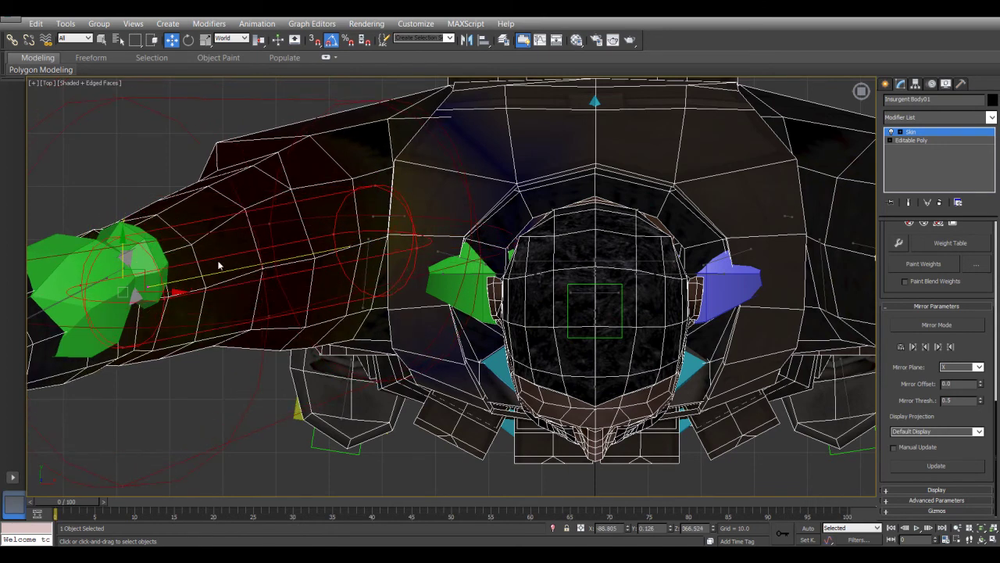
- Reselect the right upper-arm envelope and move its shoulder end slightly further back to about Y 11
{"action": "left_click", "coordinate": [369, 242]}
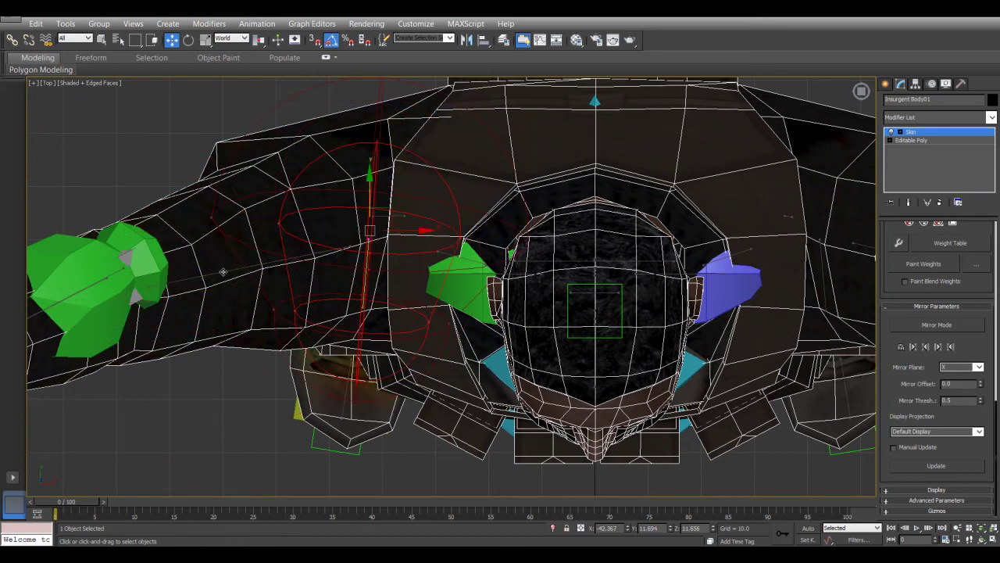
{"action": "left_click", "coordinate": [262, 268]}
{"action": "left_click", "coordinate": [369, 223]}
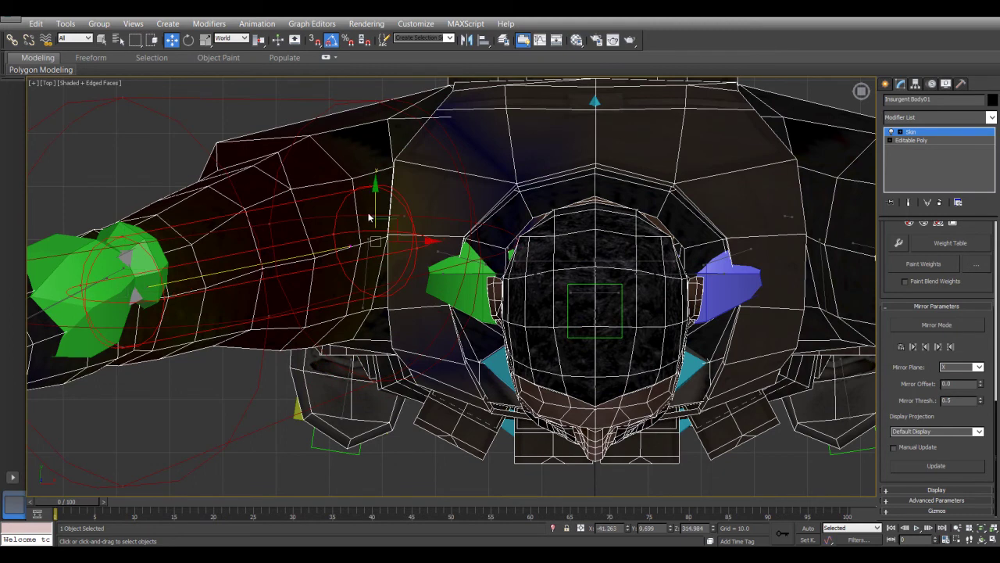
{"action": "left_click_drag", "start_coordinate": [375, 207], "coordinate": [375, 201]}
- In the front view, shift the right upper-arm envelope's shoulder end inward toward the chest and slightly down
{"action": "scroll", "coordinate": [366, 197], "scroll_direction": "down", "scroll_amount": 5}
{"action": "key", "text": "f"}
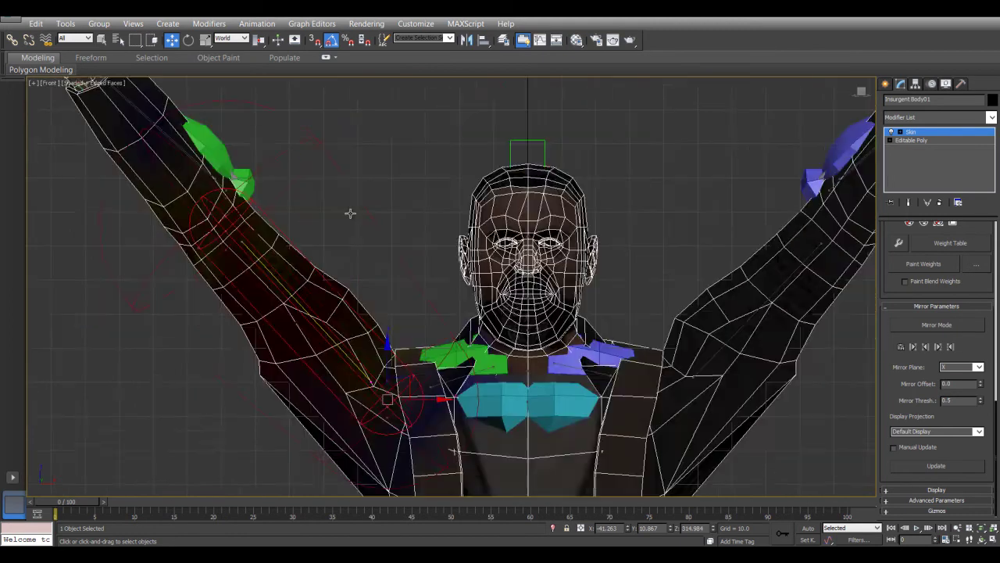
{"action": "scroll", "coordinate": [391, 279], "scroll_direction": "up", "scroll_amount": 6}
{"action": "scroll", "coordinate": [391, 279], "scroll_direction": "down", "scroll_amount": 4}
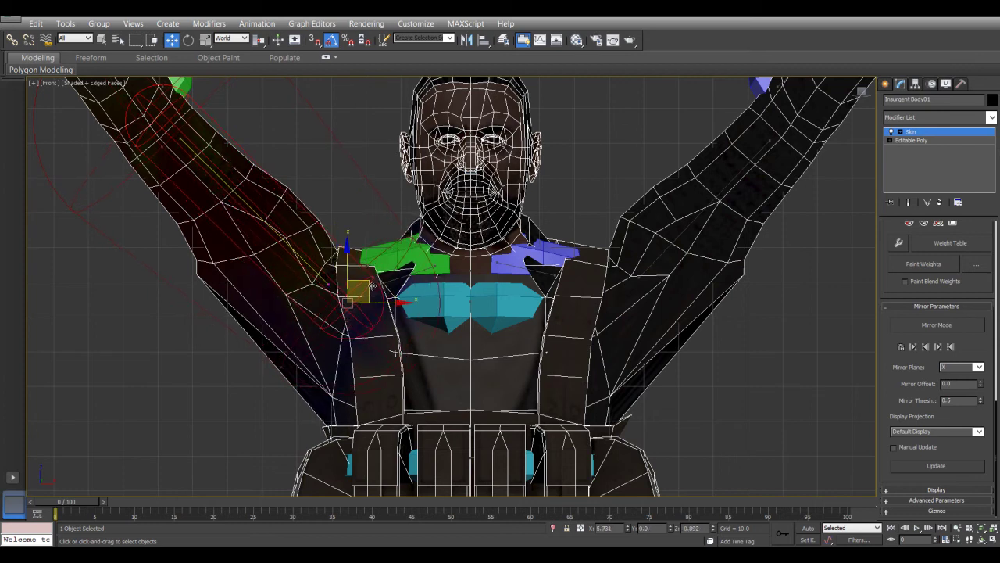
- Reposition the elbow end of the left forearm's skin envelope in the side view so it sits inside the arm
{"action": "scroll", "coordinate": [370, 299], "scroll_direction": "down", "scroll_amount": 3}
{"action": "scroll", "coordinate": [375, 306], "scroll_direction": "down", "scroll_amount": 2}
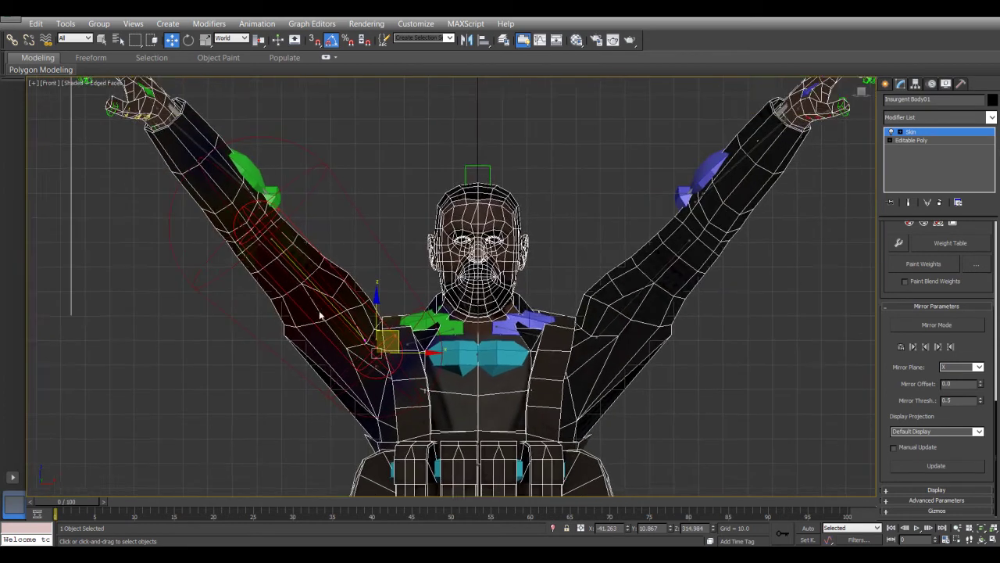
{"action": "key", "text": "t"}
{"action": "scroll", "coordinate": [271, 248], "scroll_direction": "up", "scroll_amount": 5}
{"action": "middle_click_drag", "start_coordinate": [344, 291], "coordinate": [259, 235]}
{"action": "scroll", "coordinate": [286, 310], "scroll_direction": "down", "scroll_amount": 2}
{"action": "key", "text": "p"}
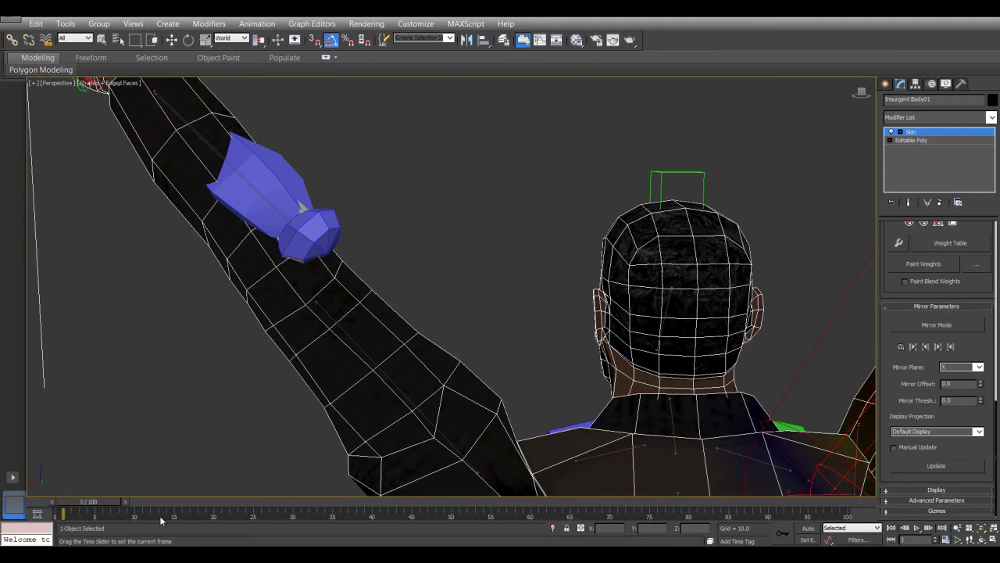
{"action": "left_click", "coordinate": [278, 208]}
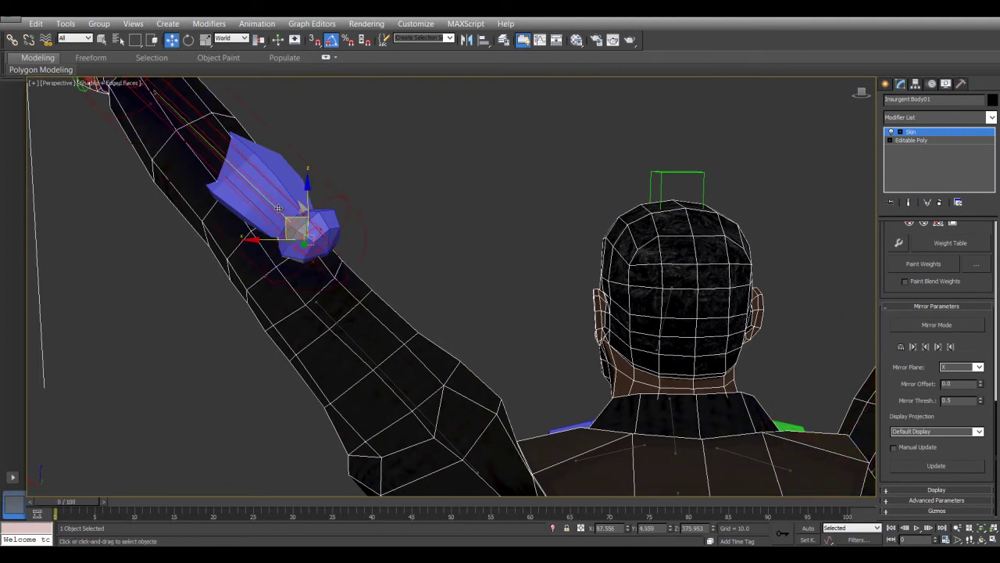
{"action": "key", "text": "l"}
{"action": "key", "text": "z"}
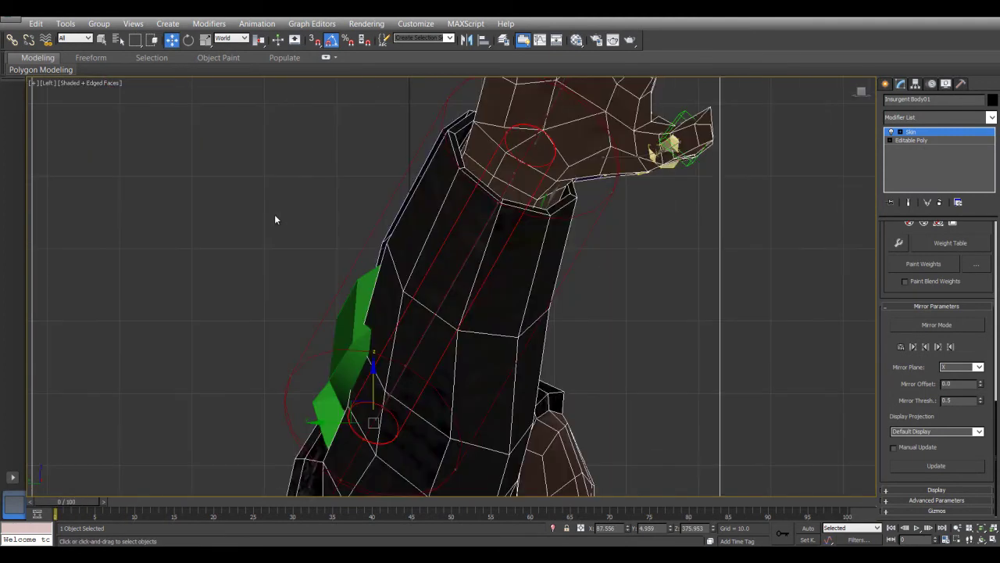
{"action": "middle_click_drag", "start_coordinate": [479, 335], "coordinate": [472, 241]}
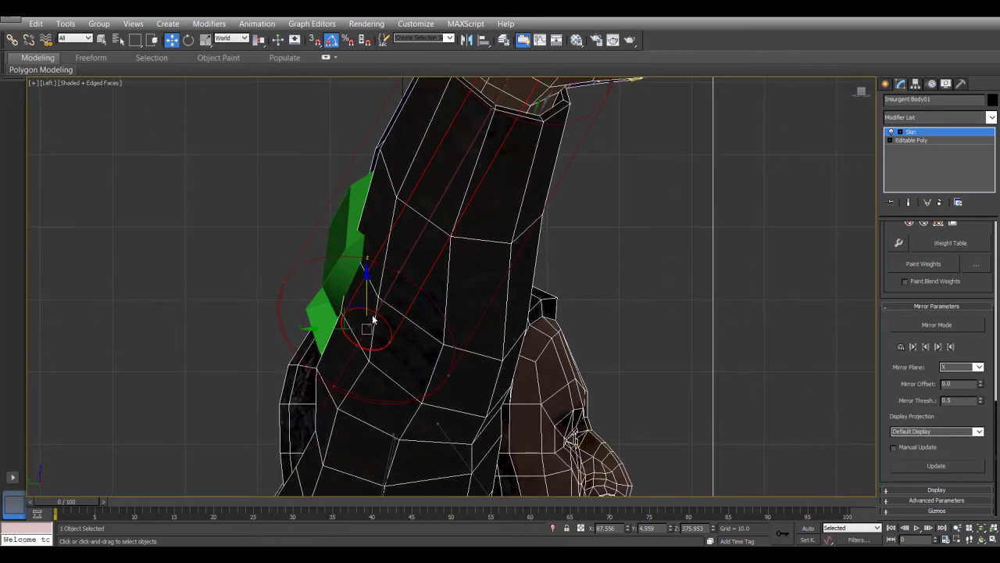
{"action": "left_click_drag", "start_coordinate": [344, 307], "coordinate": [385, 355]}
{"action": "scroll", "coordinate": [433, 207], "scroll_direction": "down", "scroll_amount": 3}
{"action": "scroll", "coordinate": [432, 207], "scroll_direction": "up", "scroll_amount": 2}
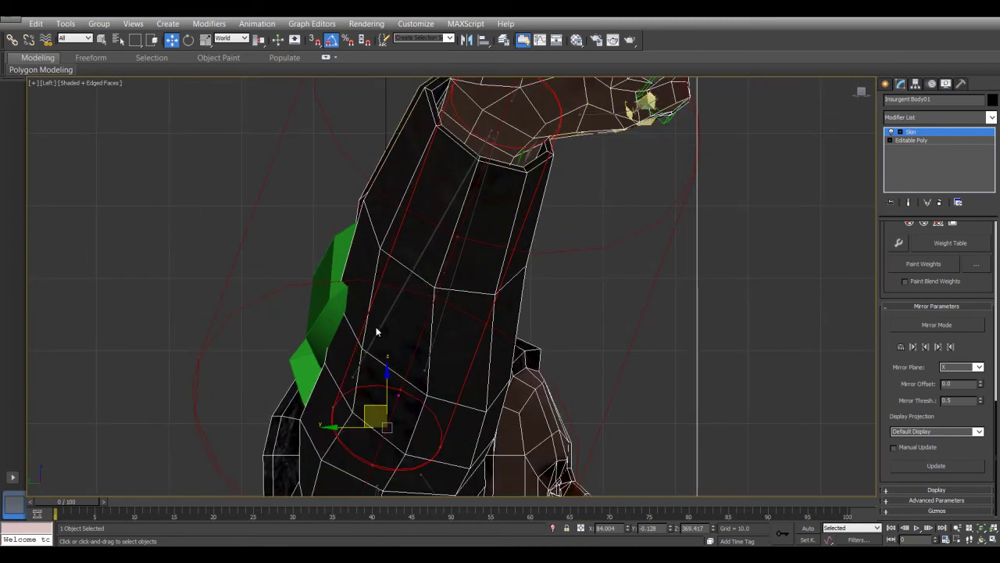
- Move the elbow ends of the right forearm's wide and narrow envelopes toward the middle of the arm in the side view
{"action": "mouse_move", "coordinate": [373, 411]}
{"action": "left_mouse_down"}
{"action": "mouse_move", "coordinate": [322, 392]}
{"action": "mouse_move", "coordinate": [373, 409]}
{"action": "left_mouse_up"}
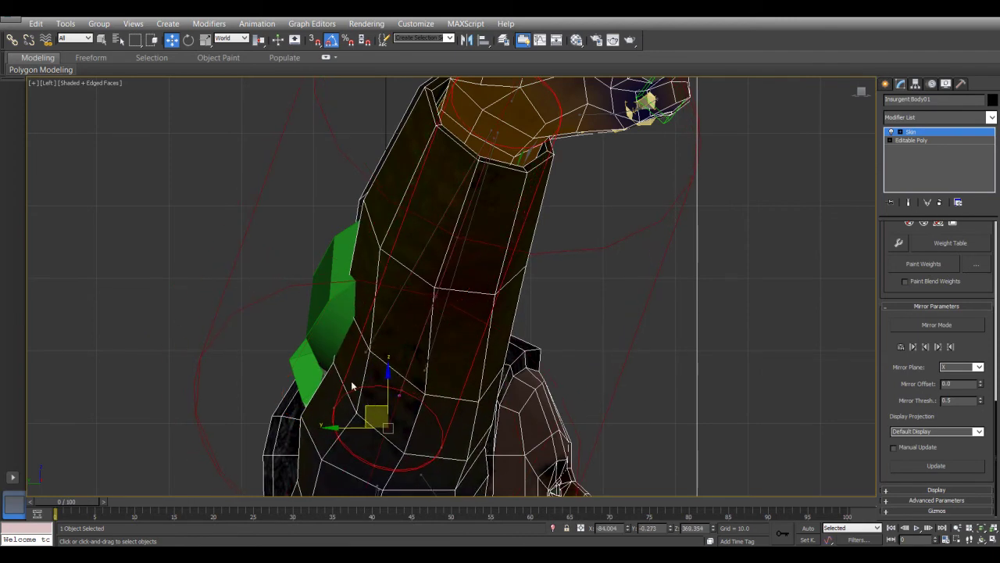
{"action": "left_click", "coordinate": [381, 333]}
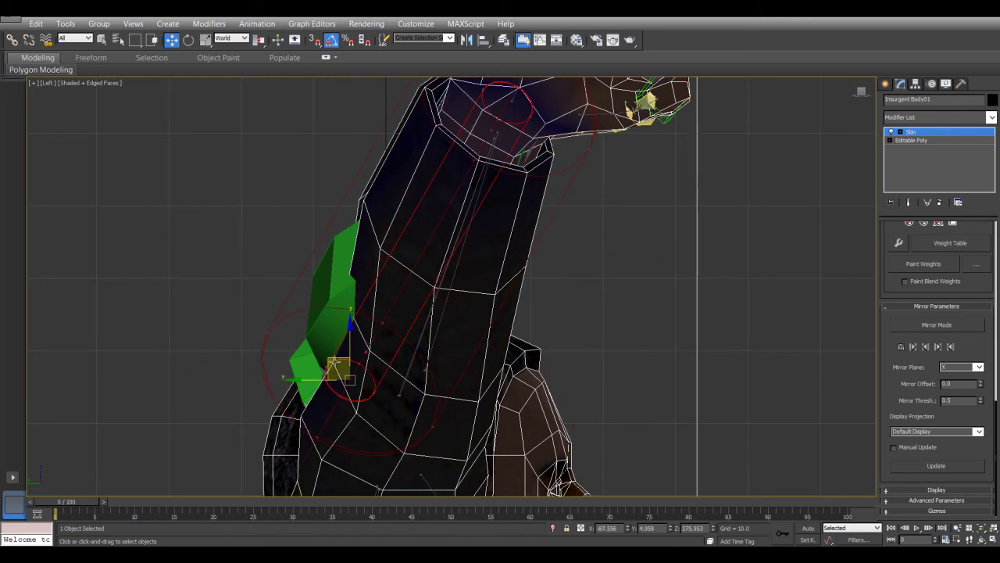
{"action": "left_click_drag", "start_coordinate": [332, 361], "coordinate": [370, 405]}
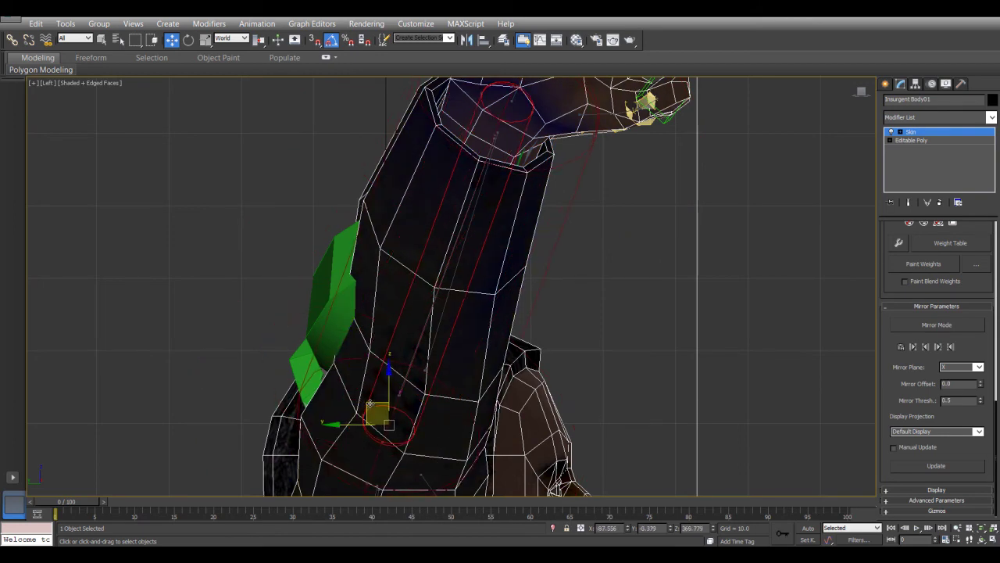
- Shift the elbow ends of the right forearm's two envelopes onto the arm's centre line in the front view
{"action": "scroll", "coordinate": [383, 387], "scroll_direction": "down", "scroll_amount": 2}
{"action": "key", "text": "p"}
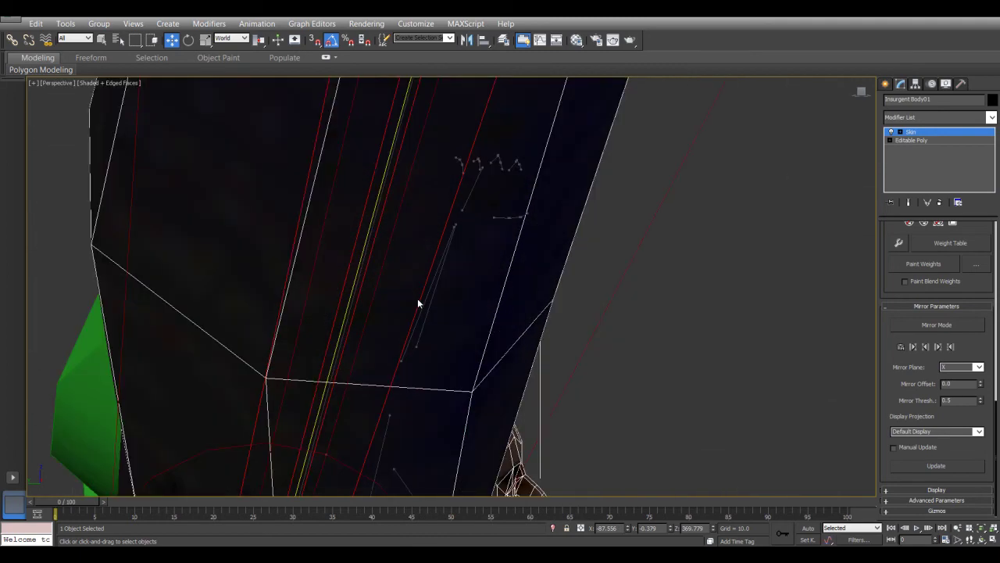
{"action": "scroll", "coordinate": [410, 299], "scroll_direction": "down", "scroll_amount": 3}
{"action": "middle_click_drag", "start_coordinate": [411, 283], "coordinate": [311, 310], "text": "alt"}
{"action": "key", "text": "f"}
{"action": "key", "text": "z"}
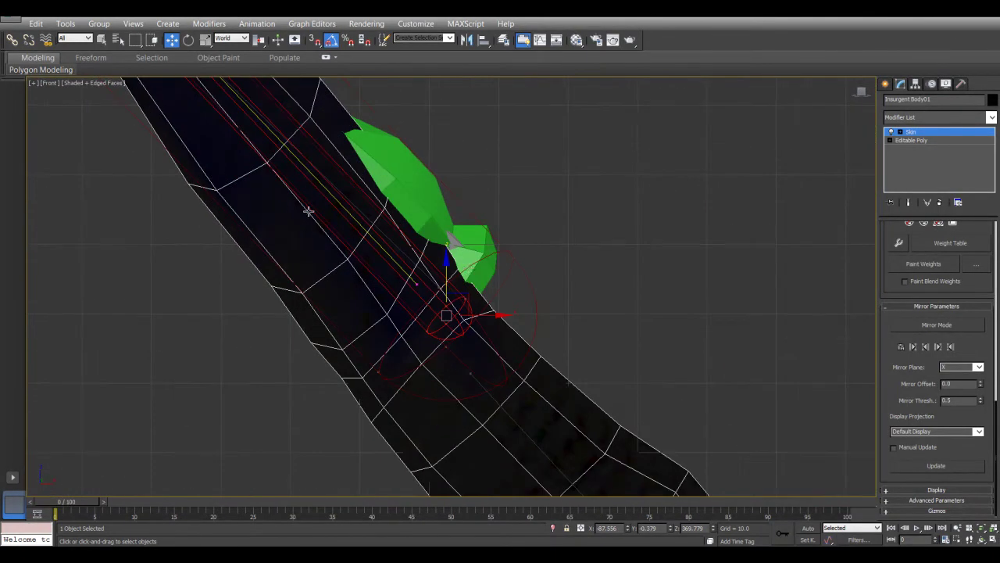
{"action": "left_click_drag", "start_coordinate": [467, 299], "coordinate": [449, 314]}
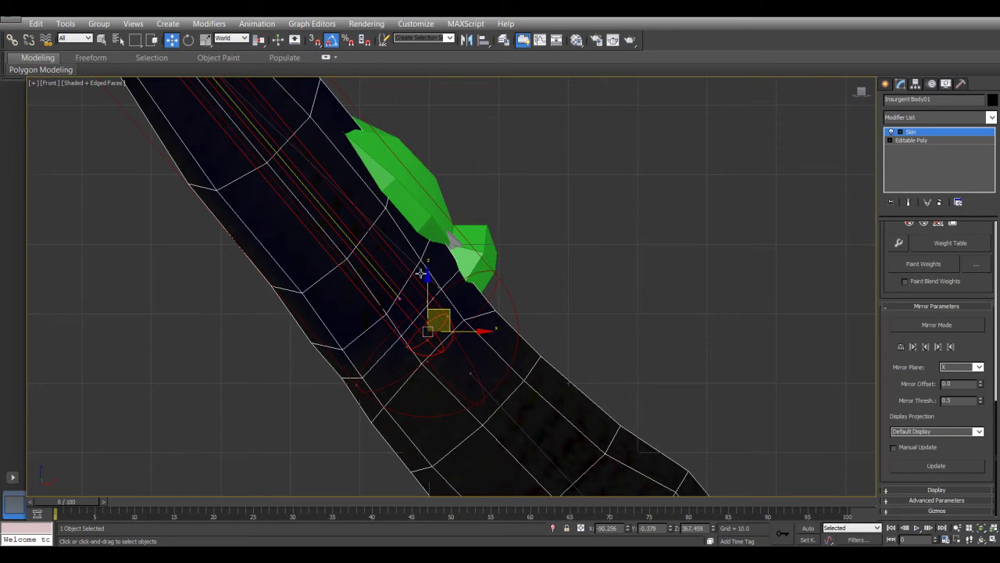
{"action": "key", "text": "ctrl+z"}
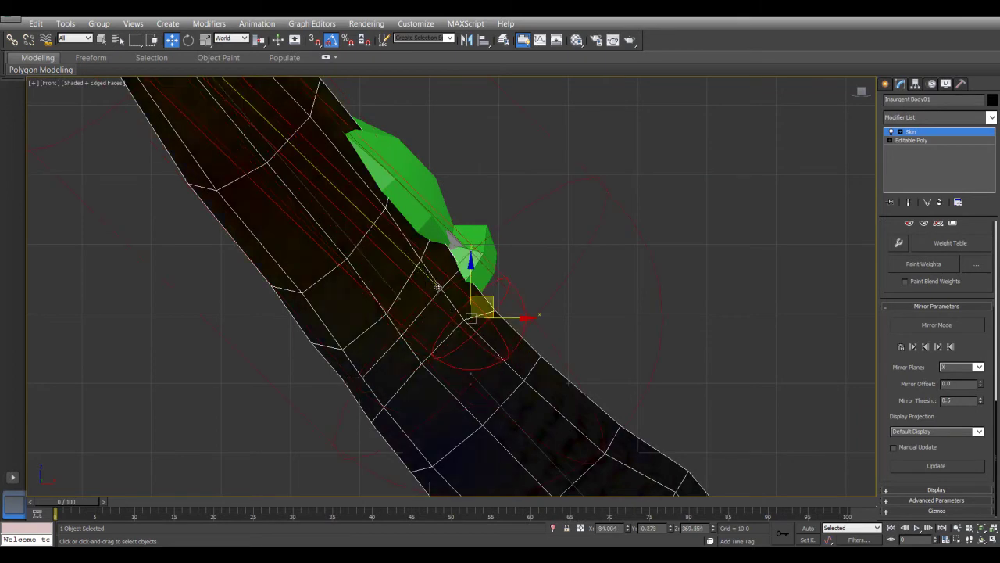
{"action": "left_click_drag", "start_coordinate": [481, 300], "coordinate": [438, 315]}
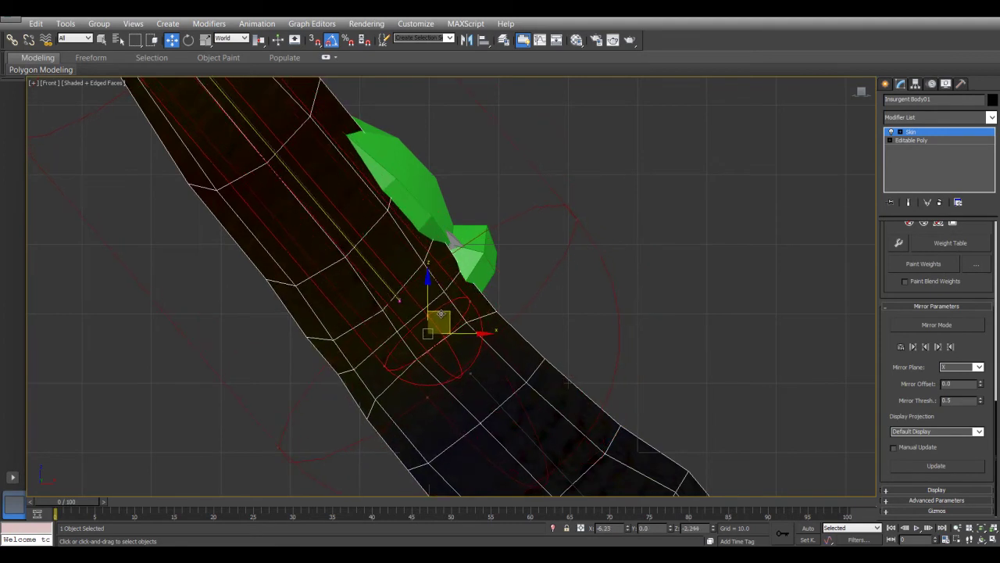
- Shift the elbow ends of the left forearm's two envelopes onto the arm's centre line in the front view
{"action": "scroll", "coordinate": [474, 316], "scroll_direction": "down", "scroll_amount": 4}
{"action": "middle_click_drag", "start_coordinate": [492, 304], "coordinate": [198, 228]}
{"action": "middle_click_drag", "start_coordinate": [625, 290], "coordinate": [487, 337]}
{"action": "scroll", "coordinate": [656, 231], "scroll_direction": "up", "scroll_amount": 3}
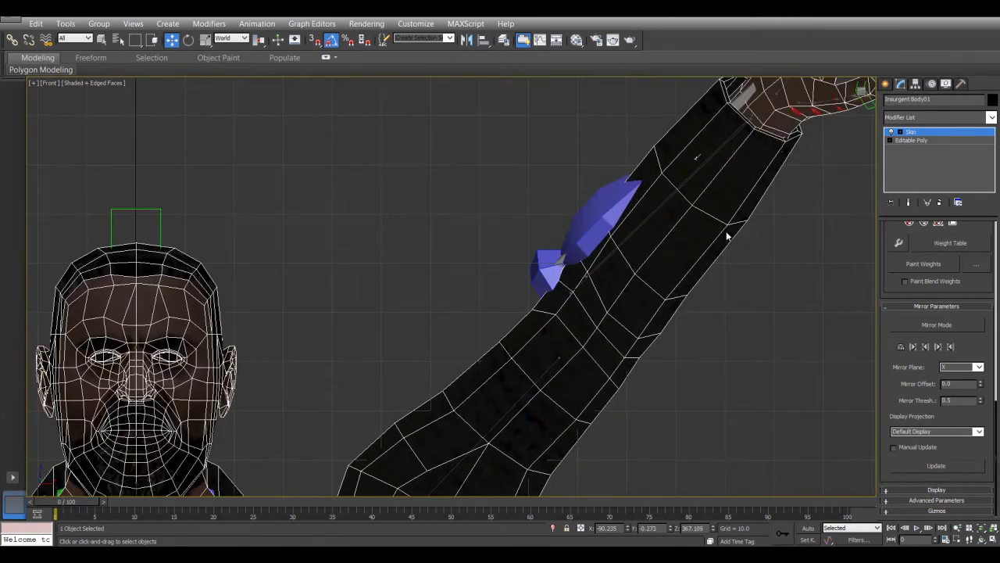
{"action": "left_click", "coordinate": [644, 219]}
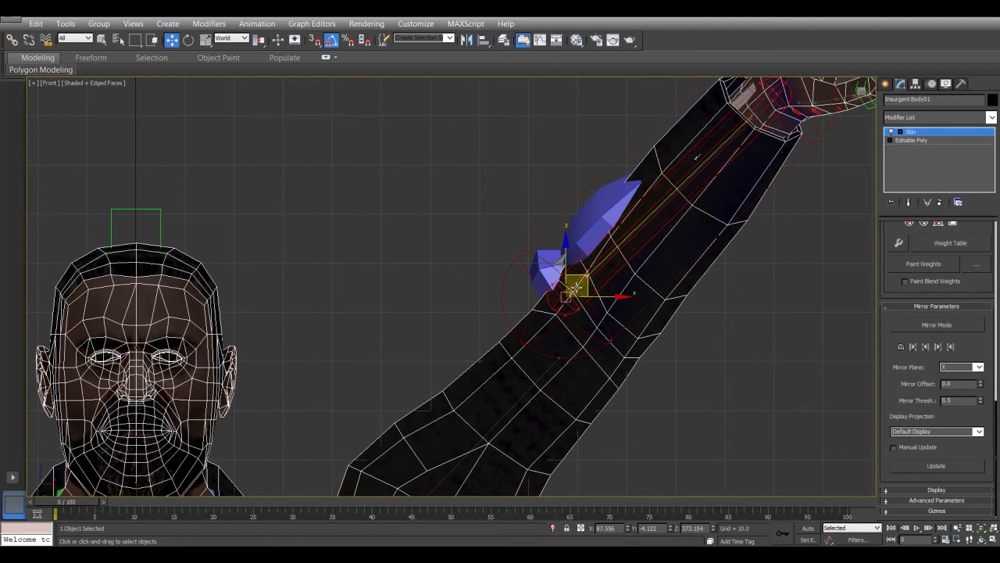
{"action": "left_click_drag", "start_coordinate": [597, 294], "coordinate": [611, 310]}
{"action": "left_click", "coordinate": [618, 249]}
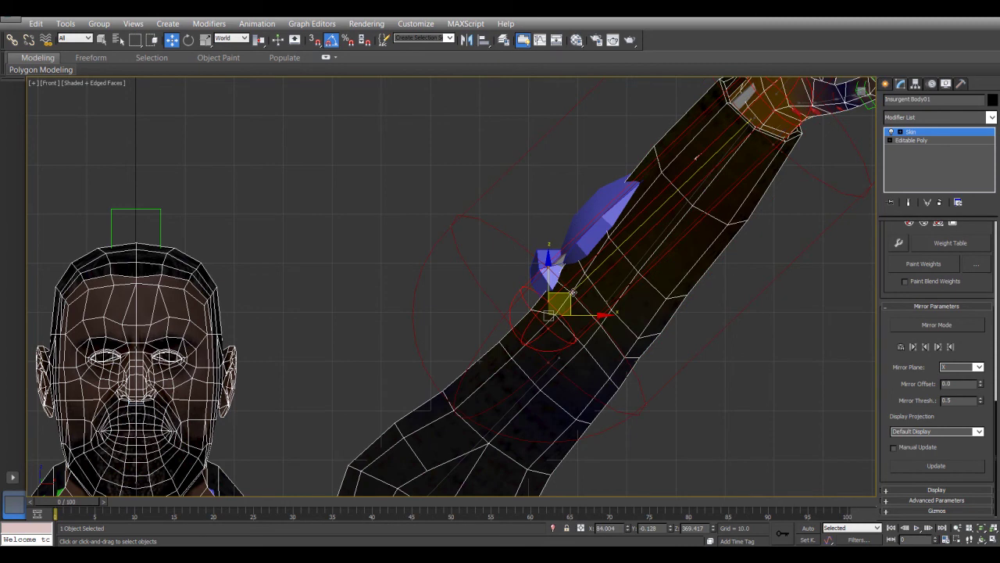
{"action": "left_click_drag", "start_coordinate": [570, 292], "coordinate": [596, 317]}
- Shrink the outer falloff rings at the elbow and wrist ends of the left forearm's wide envelope
{"action": "scroll", "coordinate": [538, 273], "scroll_direction": "down", "scroll_amount": 5}
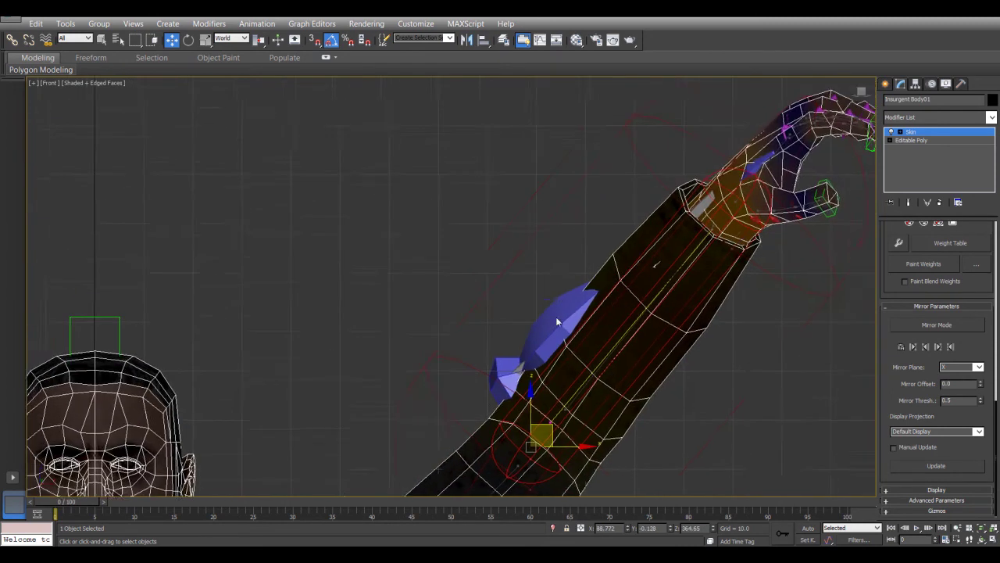
{"action": "scroll", "coordinate": [466, 395], "scroll_direction": "up", "scroll_amount": 3}
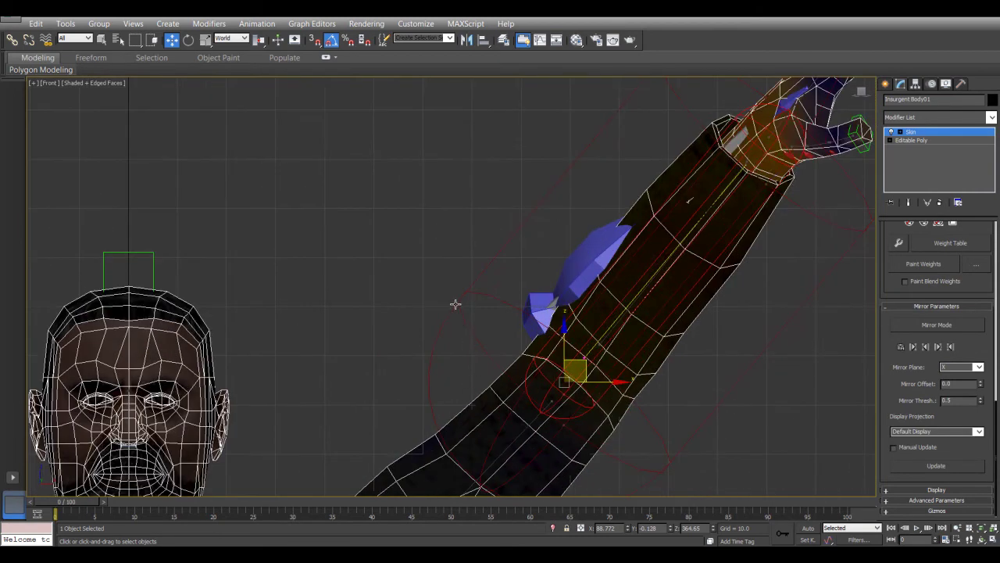
{"action": "left_click_drag", "start_coordinate": [456, 303], "coordinate": [504, 340]}
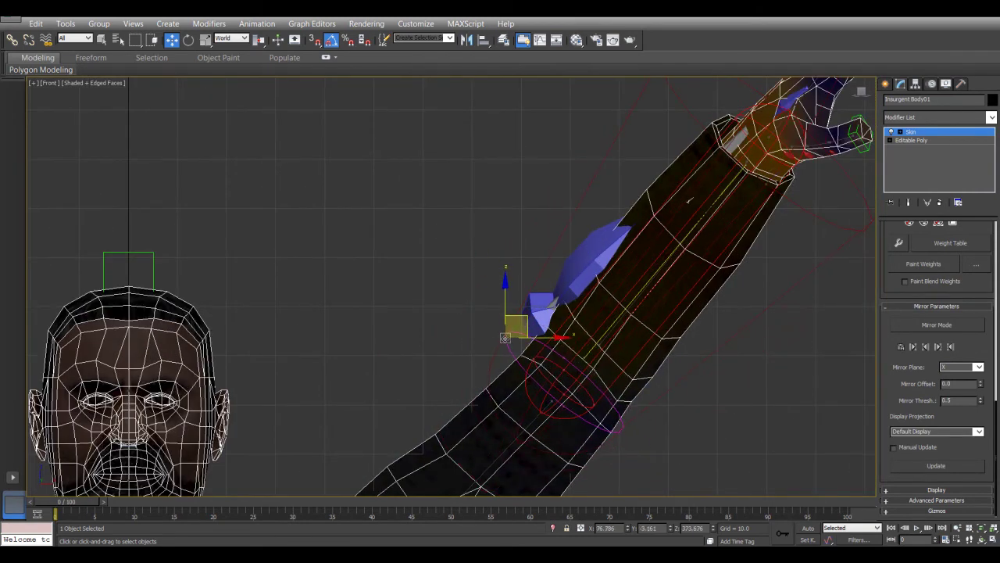
{"action": "middle_click_drag", "start_coordinate": [581, 264], "coordinate": [568, 311]}
{"action": "left_click_drag", "start_coordinate": [647, 110], "coordinate": [701, 156]}
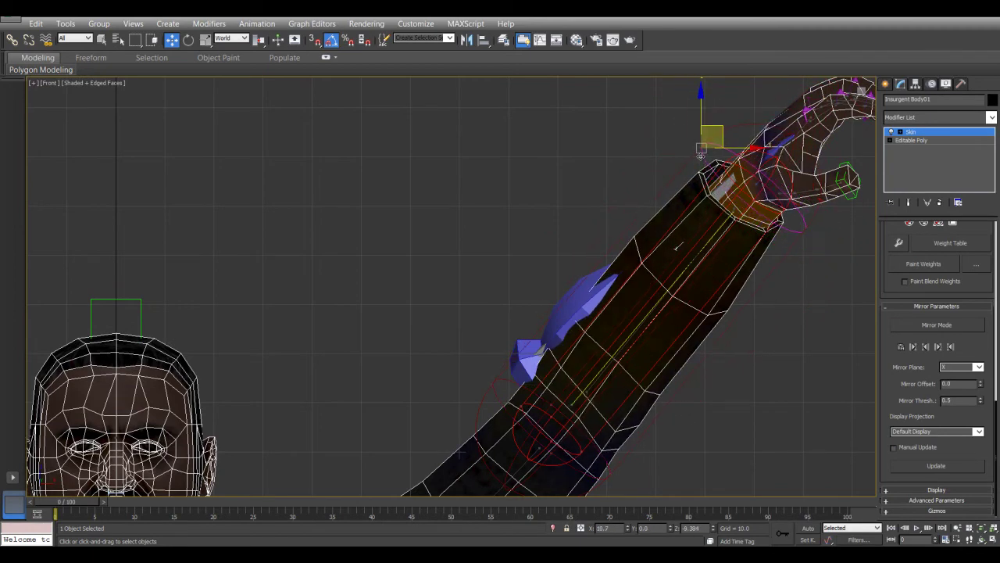
{"action": "left_click", "coordinate": [728, 212]}
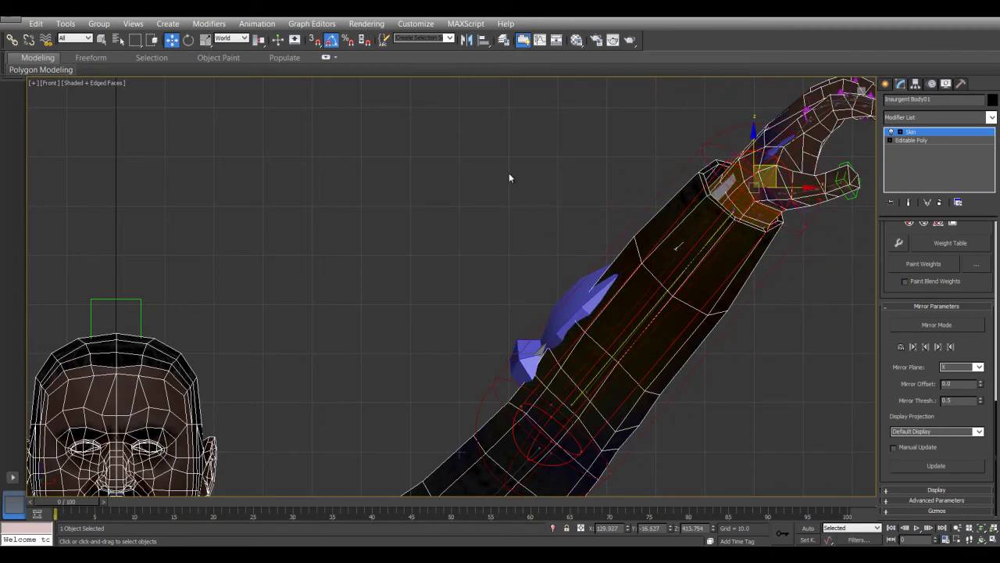
- Set the reference coordinate system to Local and nudge the selected left forearm envelope handle along its own X axis
{"action": "left_click", "coordinate": [235, 38]}
{"action": "left_click", "coordinate": [223, 74]}
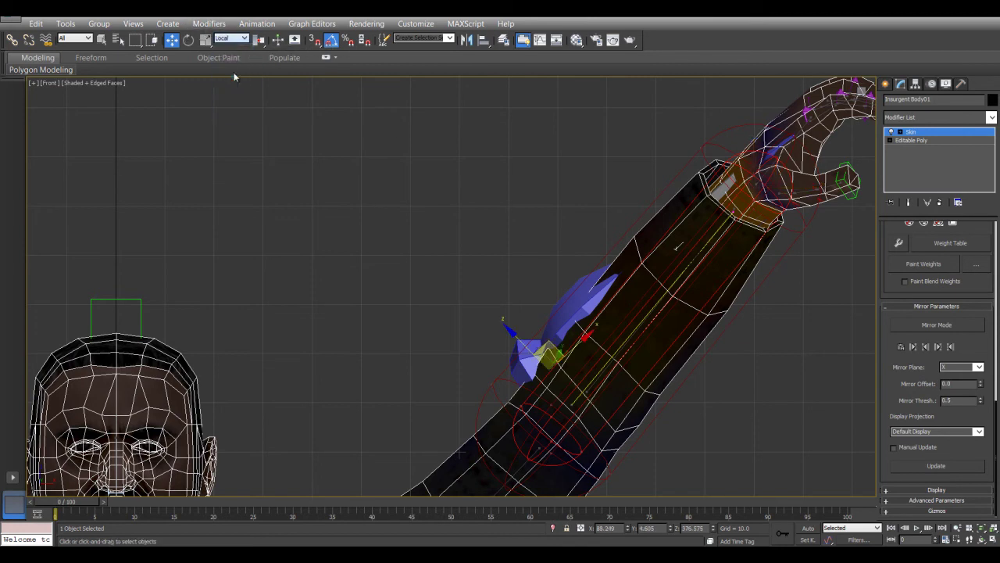
{"action": "middle_click_drag", "start_coordinate": [469, 245], "coordinate": [428, 201]}
{"action": "middle_click_drag", "start_coordinate": [584, 310], "coordinate": [658, 226]}
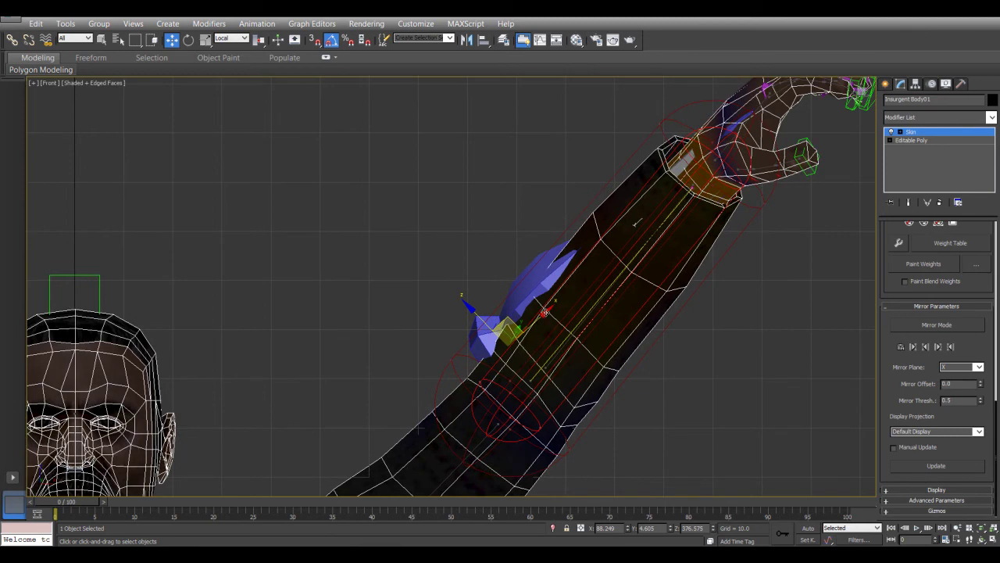
{"action": "left_click_drag", "start_coordinate": [543, 316], "coordinate": [517, 331]}
{"action": "scroll", "coordinate": [517, 332], "scroll_direction": "down", "scroll_amount": 4}
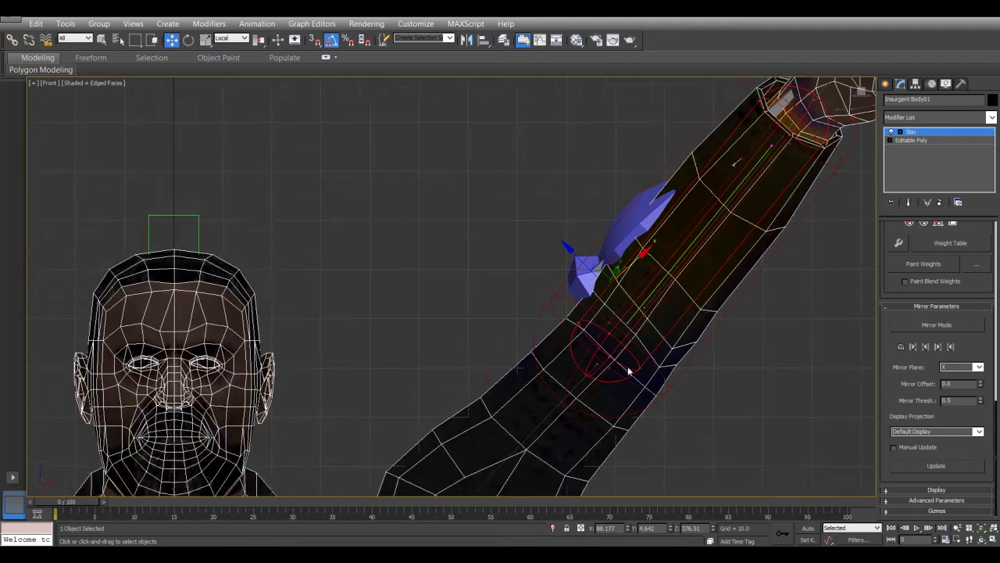
- Select the right forearm's wide envelope, set the coordinate system to World and shrink the outer ring at its wrist end
{"action": "scroll", "coordinate": [319, 353], "scroll_direction": "up", "scroll_amount": 4}
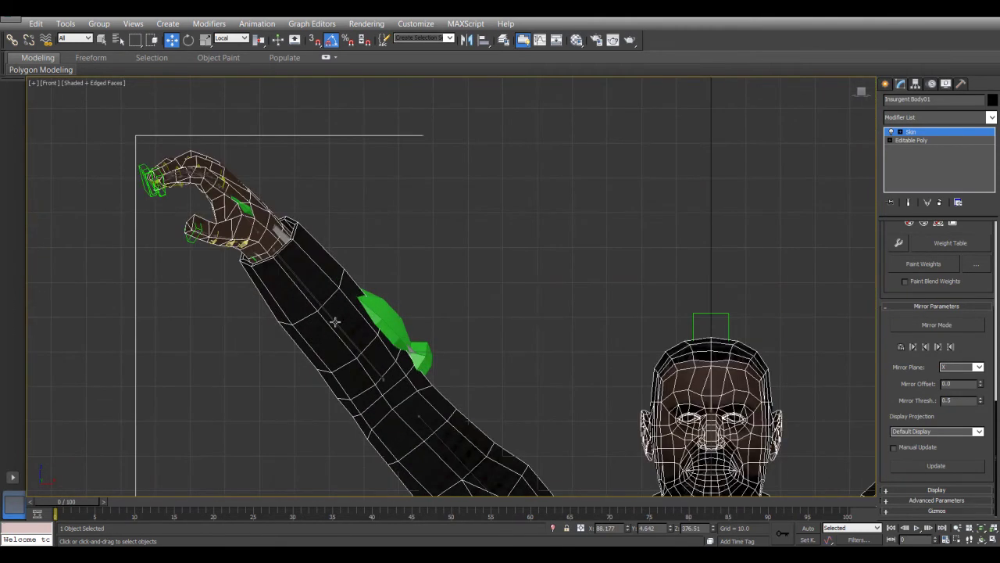
{"action": "left_click", "coordinate": [335, 321]}
{"action": "scroll", "coordinate": [334, 321], "scroll_direction": "up", "scroll_amount": 2}
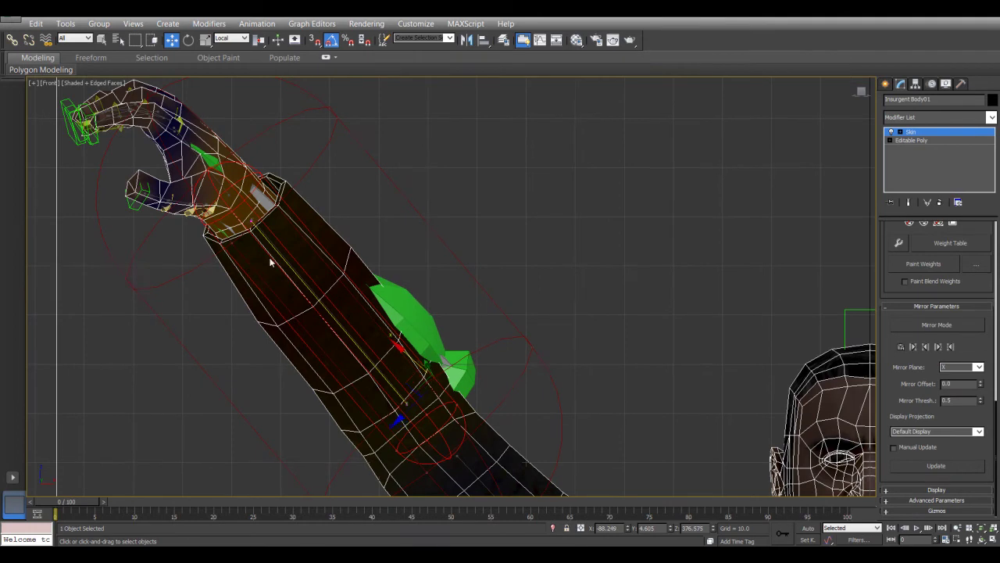
{"action": "left_click", "coordinate": [406, 358]}
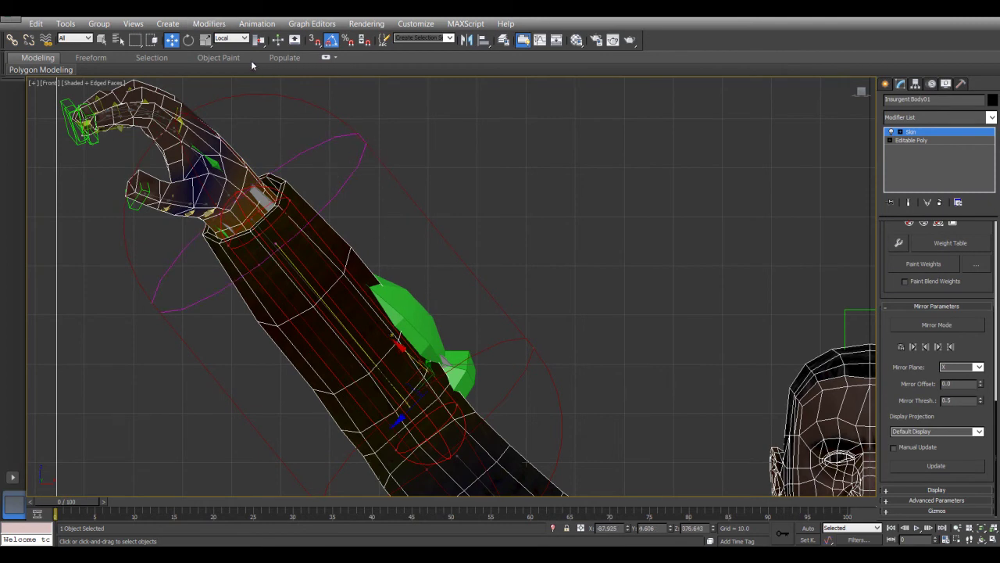
{"action": "left_click", "coordinate": [232, 38]}
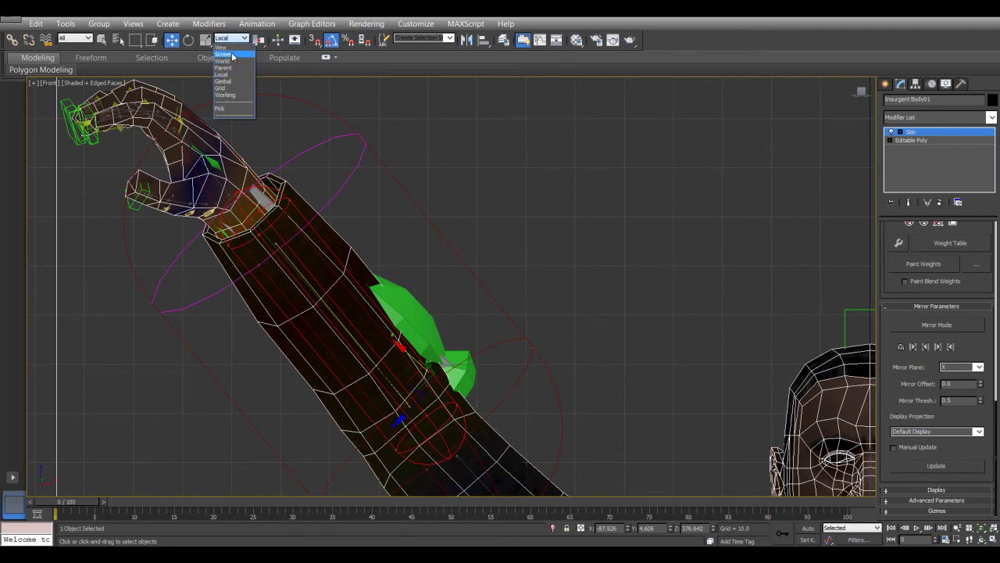
{"action": "left_click", "coordinate": [227, 61]}
{"action": "left_click_drag", "start_coordinate": [381, 135], "coordinate": [314, 187]}
- Slightly enlarge the inner ring and shrink the outer ring at the elbow end of the right forearm envelope
{"action": "middle_click_drag", "start_coordinate": [354, 303], "coordinate": [288, 249]}
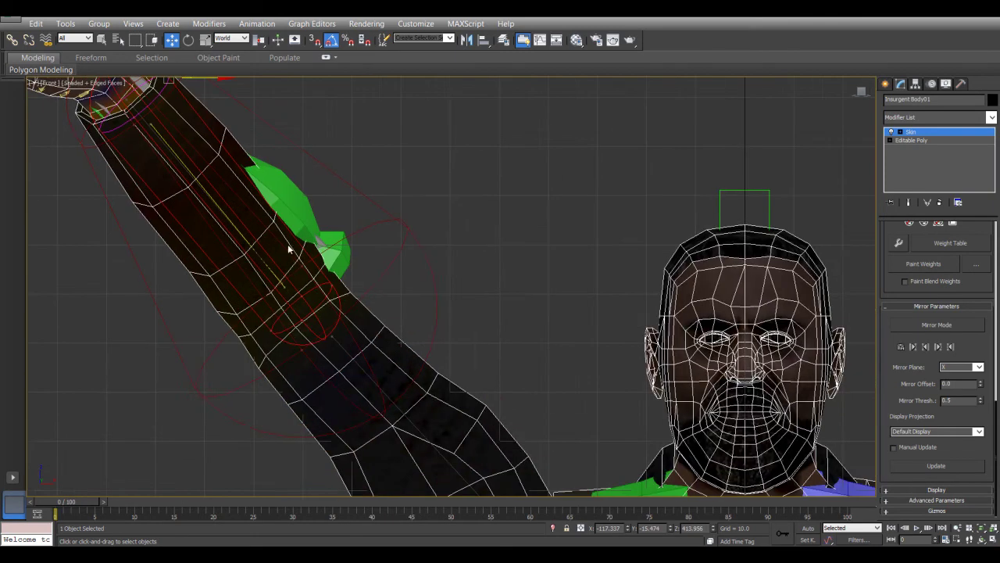
{"action": "left_click", "coordinate": [333, 286]}
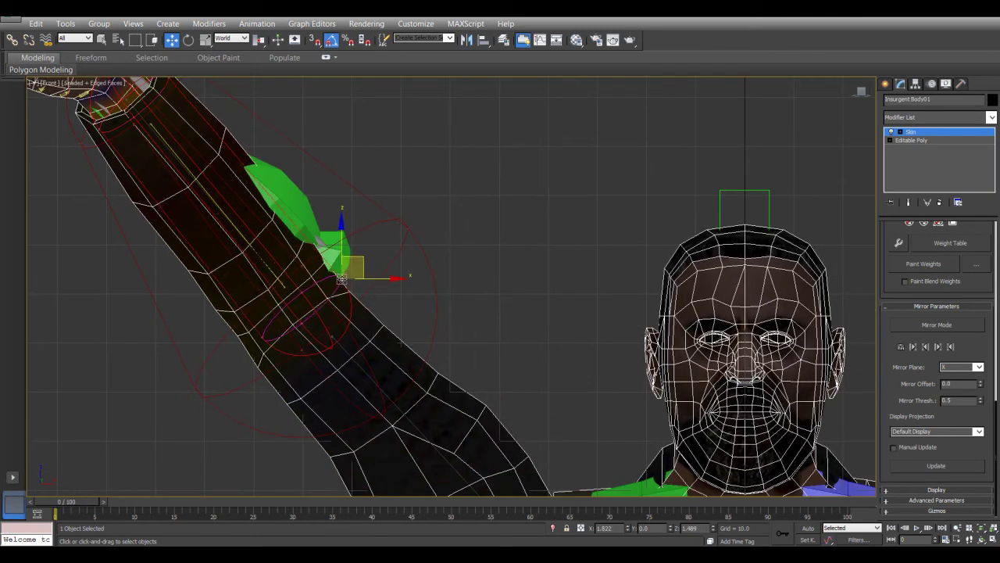
{"action": "left_click_drag", "start_coordinate": [342, 279], "coordinate": [365, 262]}
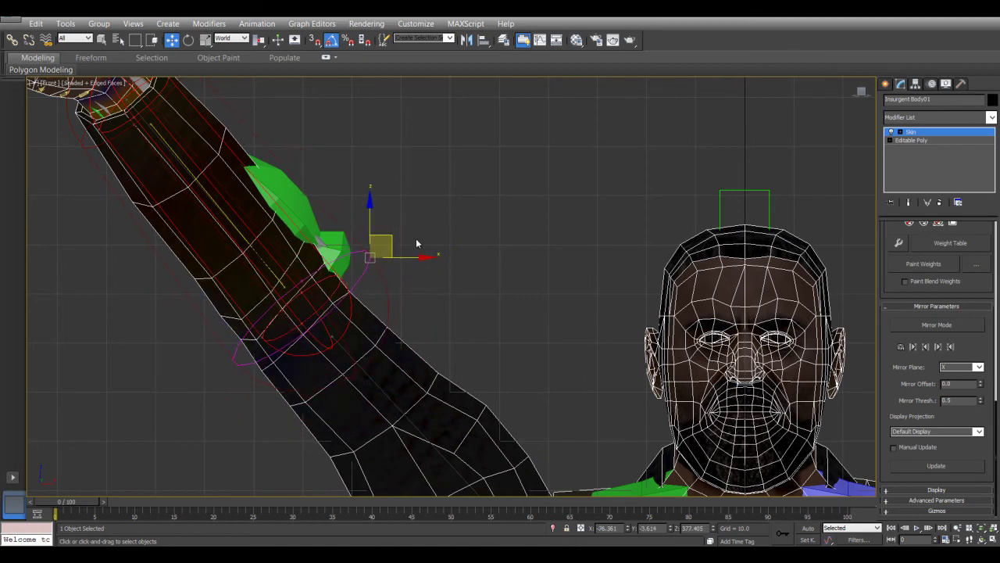
- Select the upper spine envelope from behind the character and widen the inner ring at its lower end to the vest's sides
{"action": "key", "text": "p"}
{"action": "key", "text": "z"}
{"action": "middle_click_drag", "start_coordinate": [336, 270], "coordinate": [388, 273], "text": "alt"}
{"action": "middle_click_drag", "start_coordinate": [381, 414], "coordinate": [416, 292]}
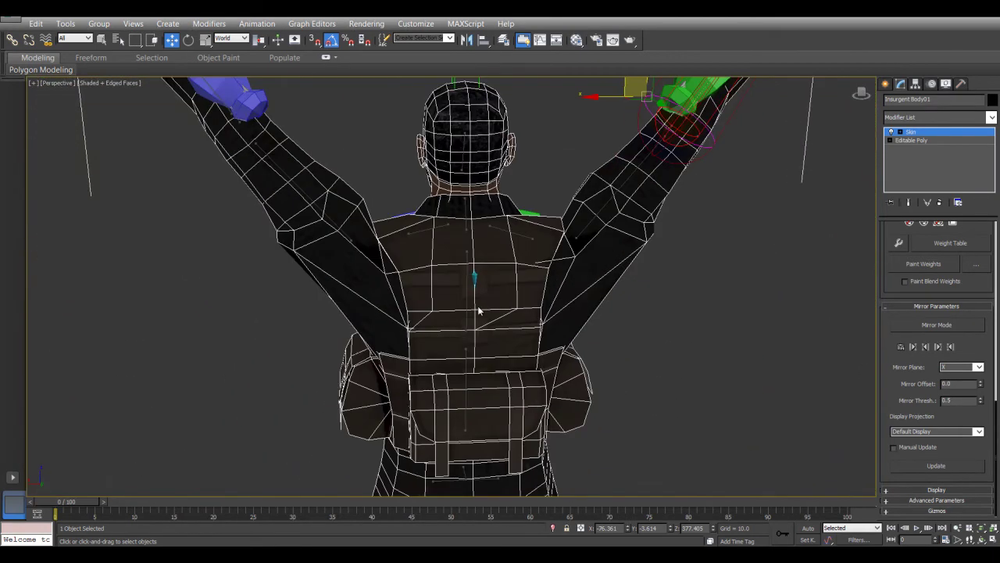
{"action": "left_click", "coordinate": [464, 301]}
{"action": "scroll", "coordinate": [437, 313], "scroll_direction": "up", "scroll_amount": 6}
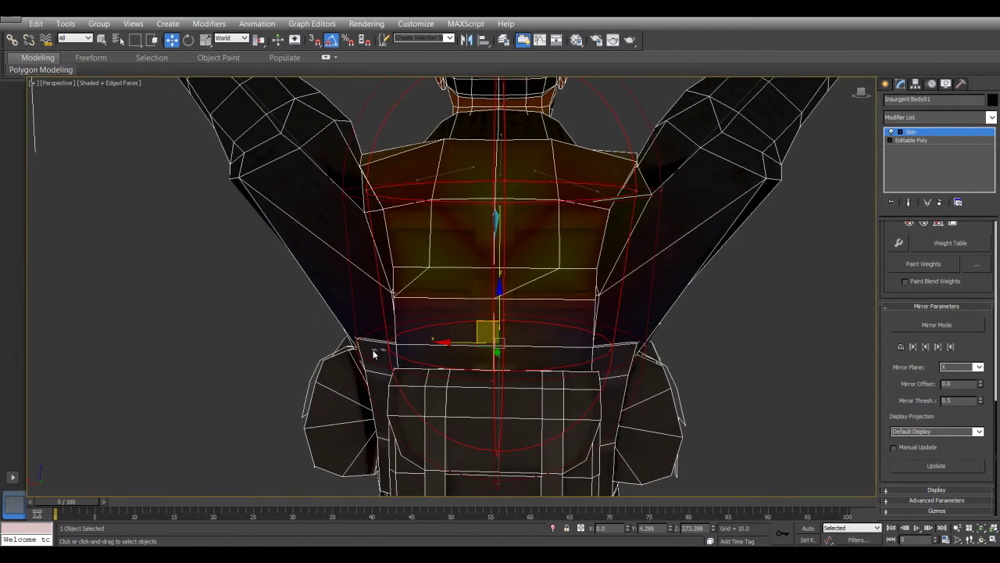
{"action": "left_click_drag", "start_coordinate": [386, 348], "coordinate": [349, 349]}
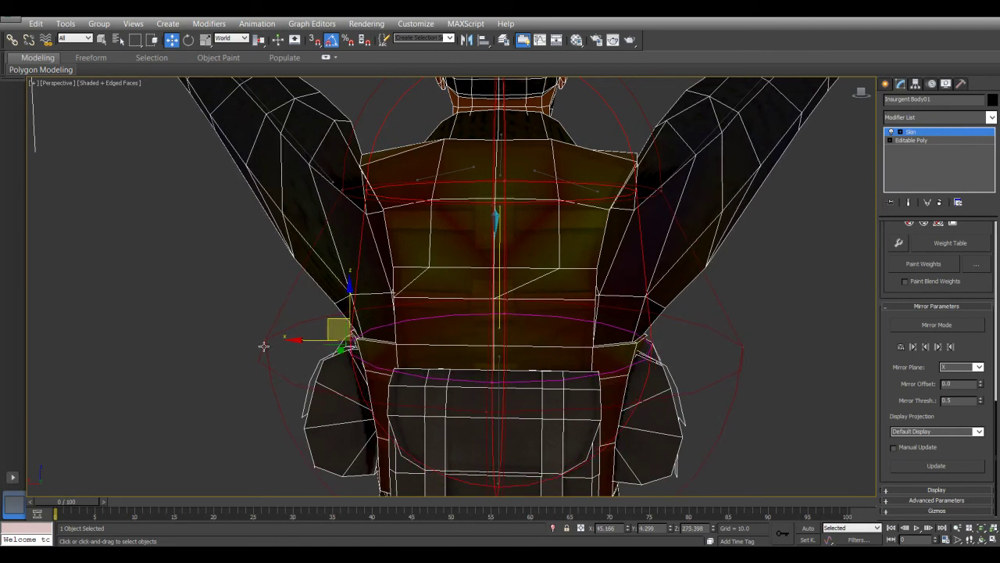
- Widen the outer ring at the lower end of the upper spine envelope well beyond the side pouches and check the torso from the front
{"action": "mouse_move", "coordinate": [262, 344]}
{"action": "left_mouse_down"}
{"action": "mouse_move", "coordinate": [219, 339]}
{"action": "mouse_move", "coordinate": [250, 339]}
{"action": "left_mouse_up"}
{"action": "middle_click_drag", "start_coordinate": [257, 335], "coordinate": [405, 207], "text": "alt"}
{"action": "middle_click_drag", "start_coordinate": [446, 270], "coordinate": [419, 295]}
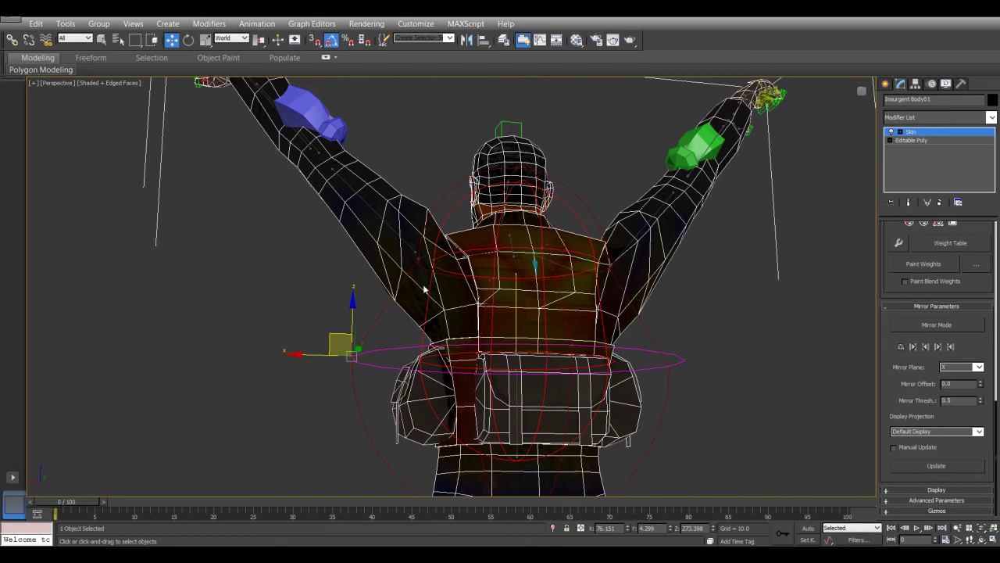
{"action": "middle_click_drag", "start_coordinate": [422, 268], "coordinate": [461, 249], "text": "alt"}
{"action": "scroll", "coordinate": [462, 249], "scroll_direction": "up", "scroll_amount": 3}
{"action": "scroll", "coordinate": [461, 248], "scroll_direction": "up", "scroll_amount": 1}
{"action": "scroll", "coordinate": [481, 252], "scroll_direction": "down", "scroll_amount": 1}
{"action": "middle_click_drag", "start_coordinate": [453, 292], "coordinate": [486, 181]}
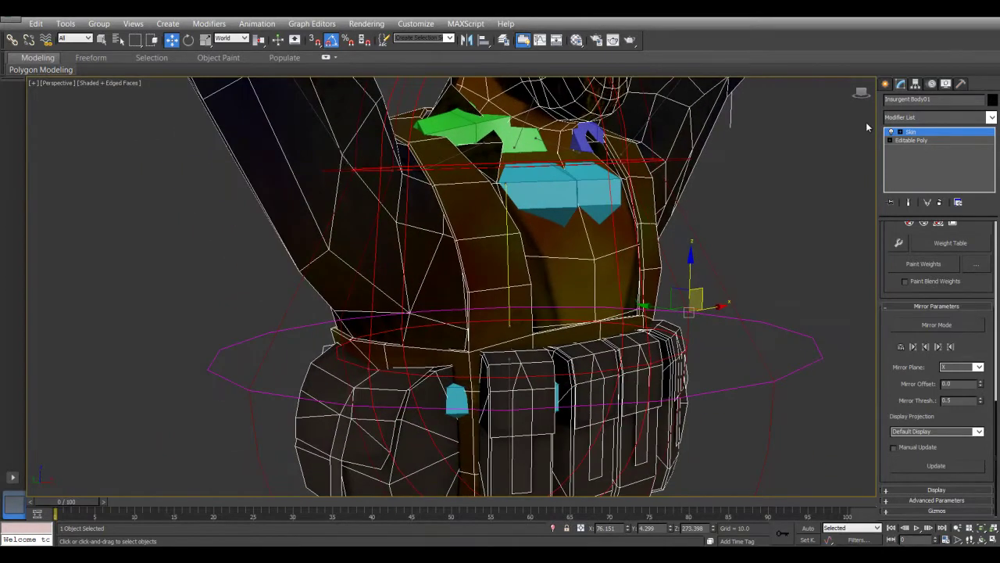
- Leave envelope editing, select both forearm bones of the biped and rotate them so the elbows bend with the forearms pointing forward
{"action": "left_click", "coordinate": [938, 133]}
{"action": "middle_click_drag", "start_coordinate": [460, 224], "coordinate": [328, 198], "text": "alt"}
{"action": "scroll", "coordinate": [435, 232], "scroll_direction": "down", "scroll_amount": 4}
{"action": "left_click", "coordinate": [307, 130]}
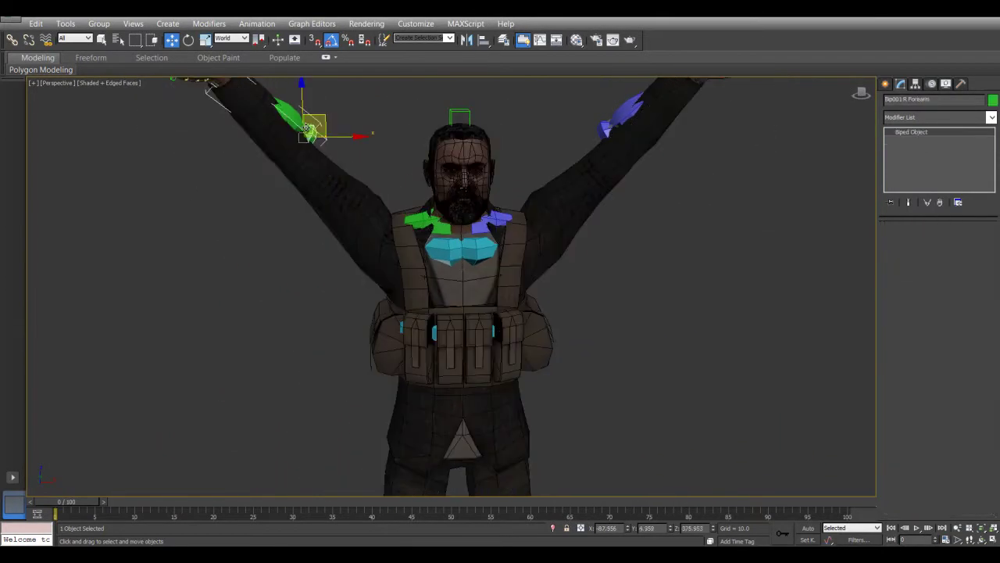
{"action": "left_click", "coordinate": [630, 110], "text": "ctrl"}
{"action": "middle_click_drag", "start_coordinate": [485, 161], "coordinate": [555, 227], "text": "alt"}
{"action": "right_click", "coordinate": [446, 179]}
{"action": "left_click", "coordinate": [469, 204]}
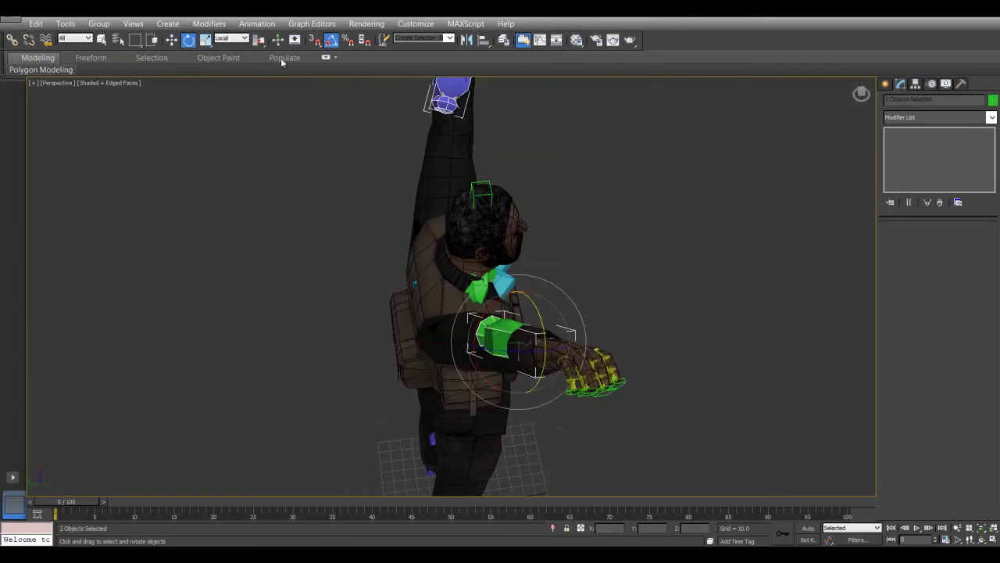
{"action": "middle_click_drag", "start_coordinate": [449, 185], "coordinate": [460, 266]}
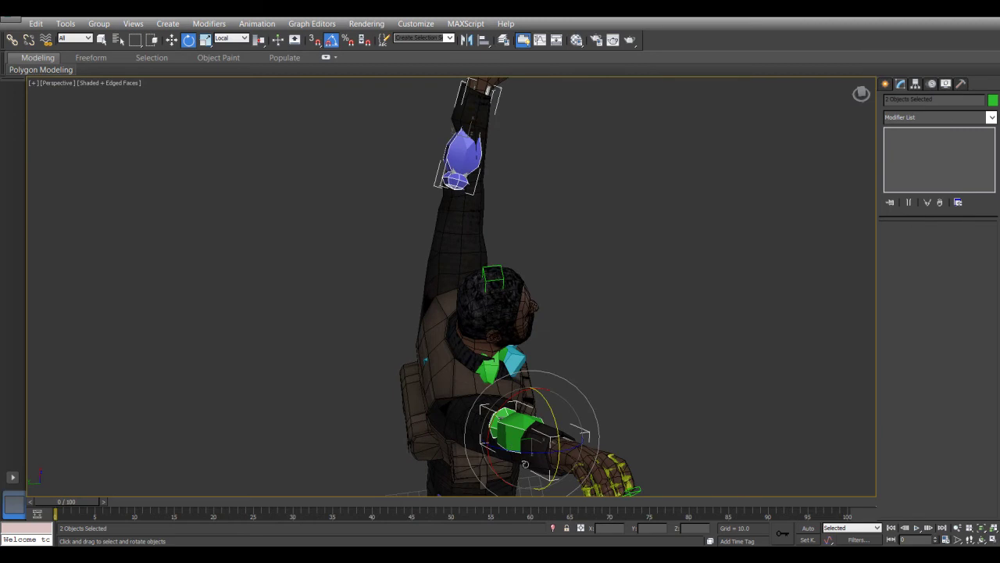
{"action": "left_click_drag", "start_coordinate": [530, 456], "coordinate": [572, 442]}
- Hide both forearm bones and both forearm twist bones so they do not cover the arm mesh
{"action": "right_click", "coordinate": [477, 226]}
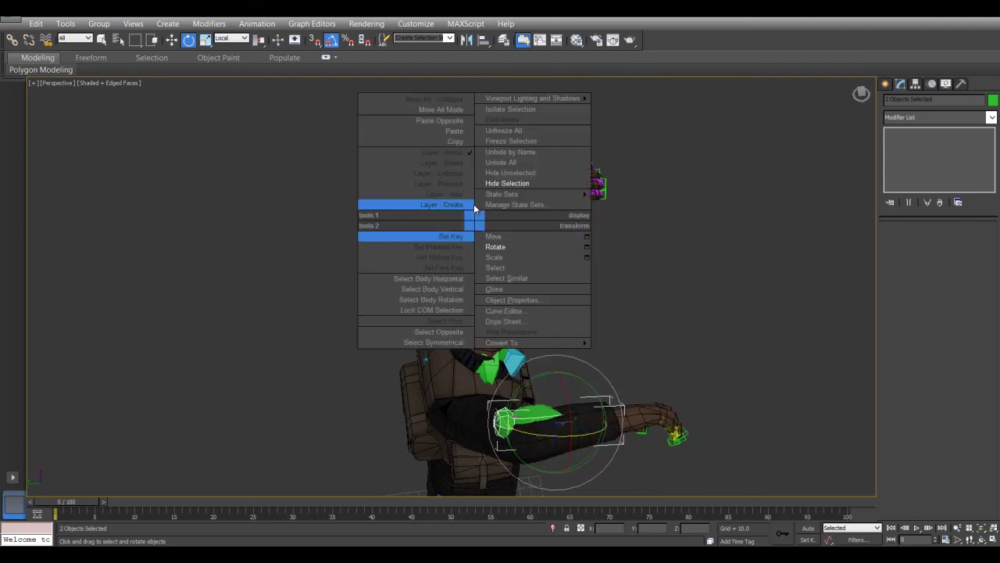
{"action": "left_click", "coordinate": [506, 182]}
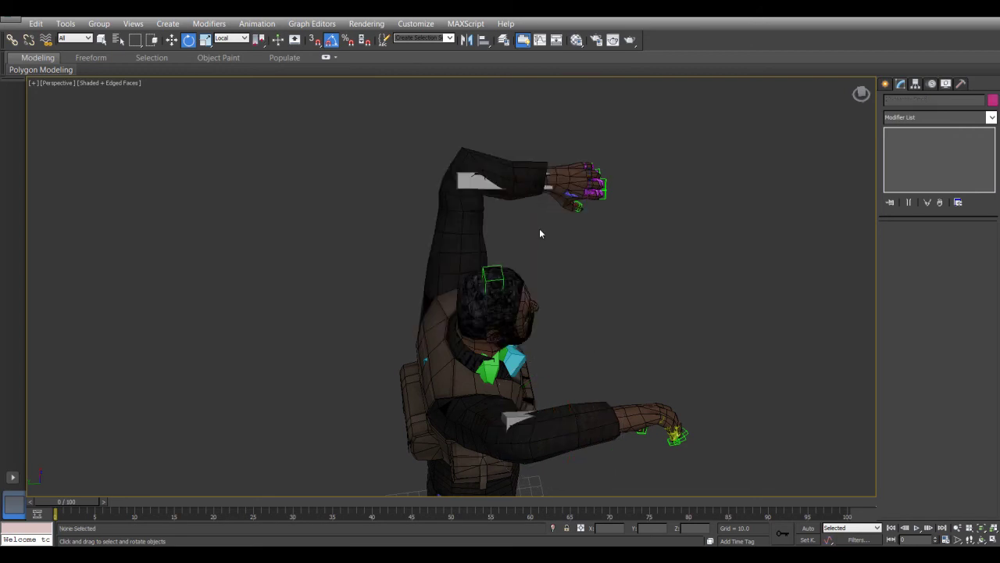
{"action": "left_click", "coordinate": [493, 207]}
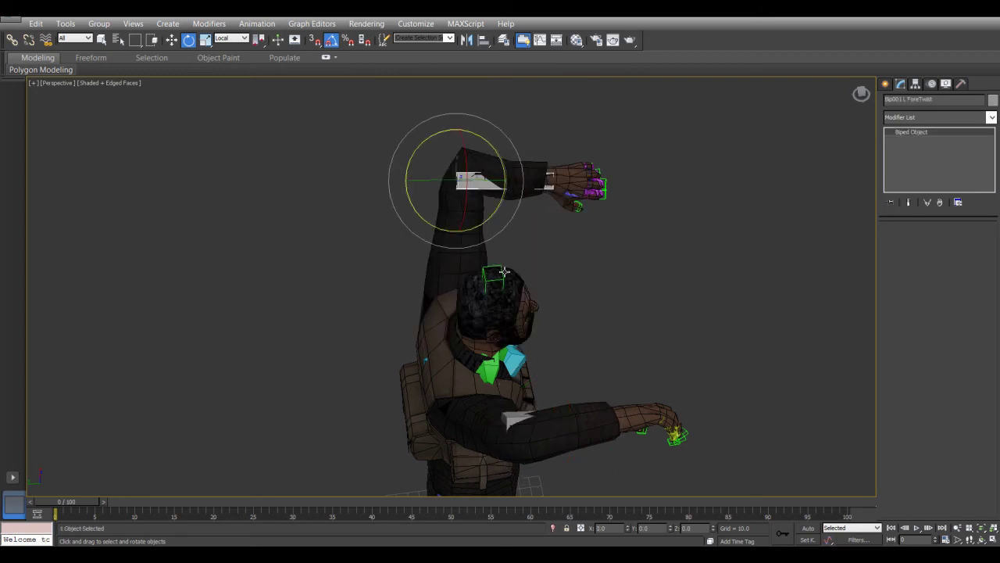
{"action": "middle_click_drag", "start_coordinate": [492, 207], "coordinate": [589, 275], "text": "alt"}
{"action": "left_click", "coordinate": [791, 254], "text": "ctrl"}
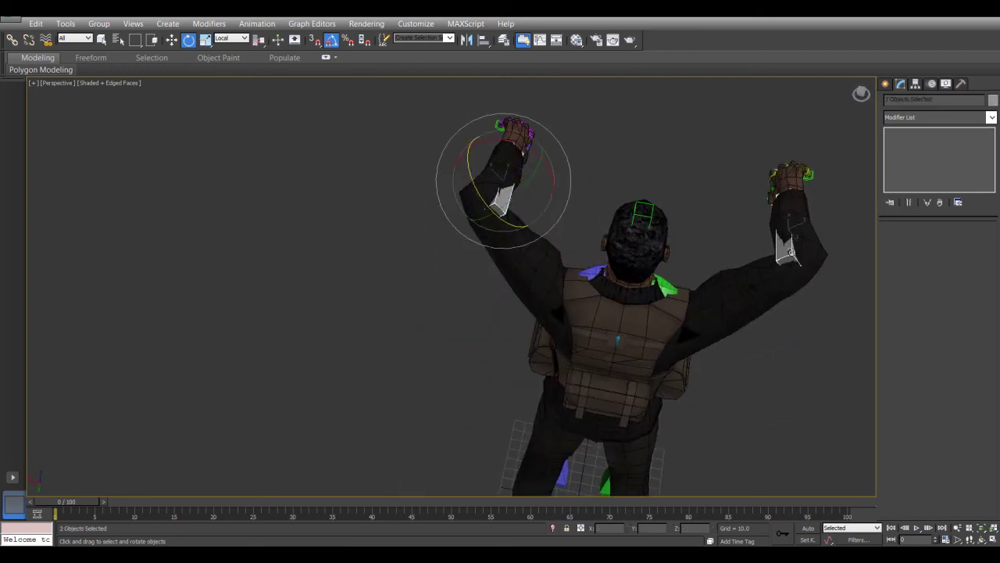
{"action": "right_click", "coordinate": [680, 163]}
{"action": "left_click", "coordinate": [696, 127]}
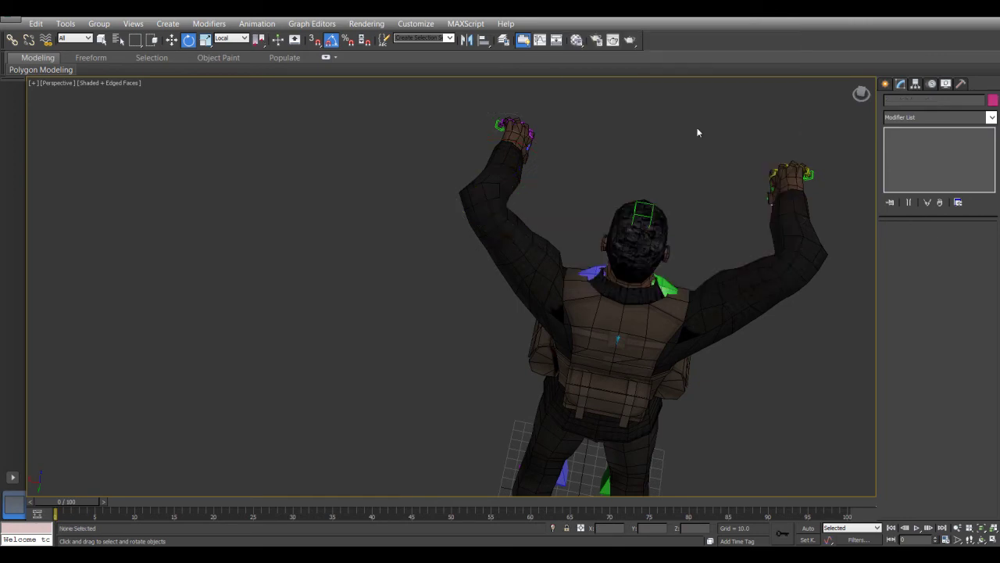
- Select the body mesh, resume editing its Skin envelopes and select the left forearm envelope at the bent arm
{"action": "middle_click_drag", "start_coordinate": [551, 206], "coordinate": [595, 164], "text": "alt"}
{"action": "left_click", "coordinate": [510, 225]}
{"action": "scroll", "coordinate": [531, 220], "scroll_direction": "up", "scroll_amount": 3}
{"action": "middle_click_drag", "start_coordinate": [525, 224], "coordinate": [418, 289], "text": "alt"}
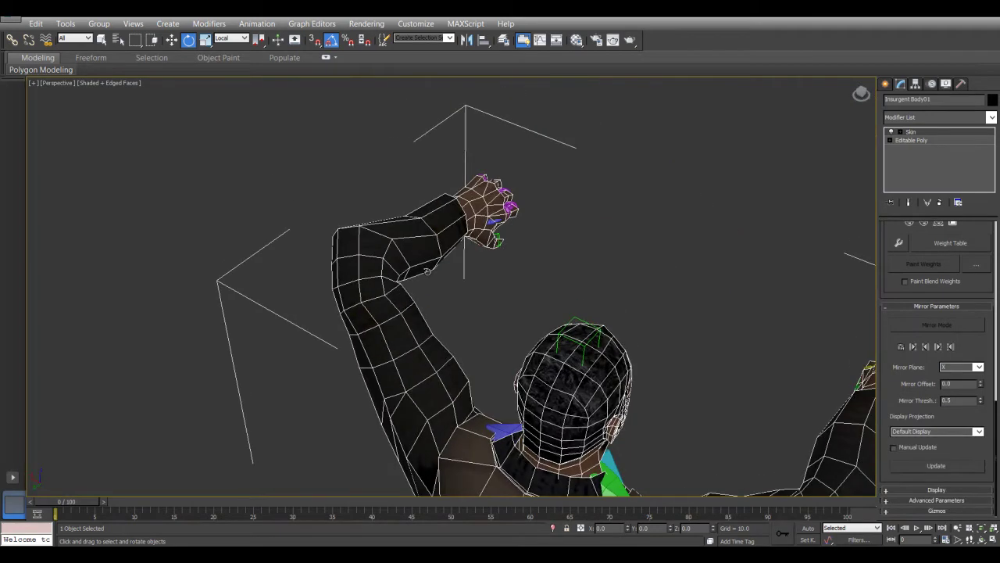
{"action": "left_click", "coordinate": [910, 133]}
{"action": "middle_click_drag", "start_coordinate": [492, 276], "coordinate": [547, 272], "text": "alt"}
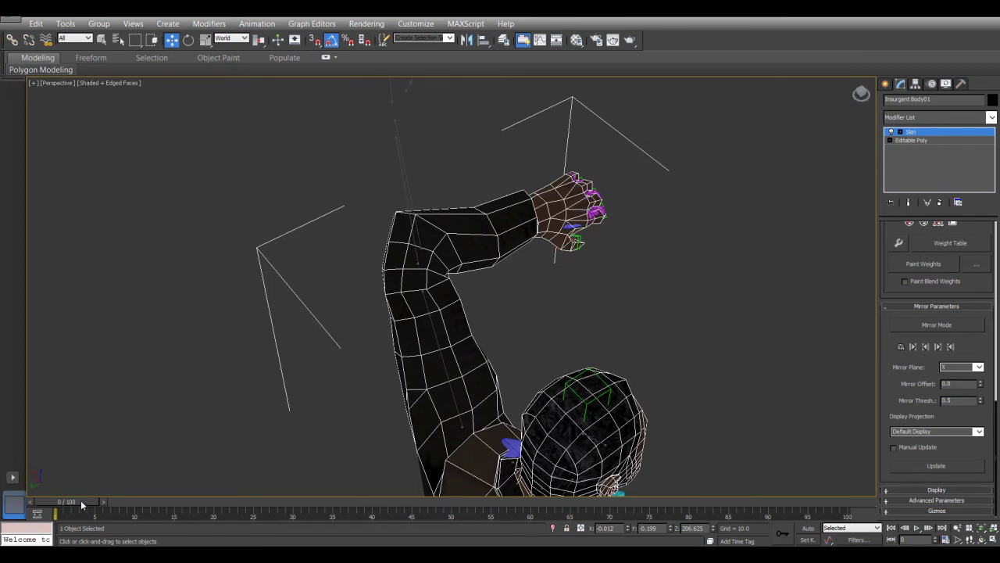
{"action": "middle_click_drag", "start_coordinate": [371, 352], "coordinate": [285, 401], "text": "alt"}
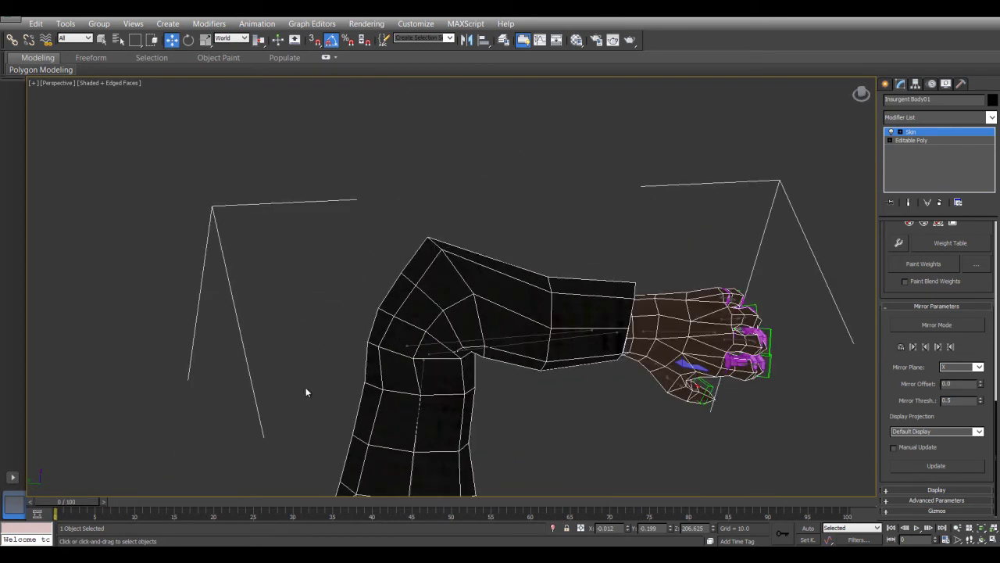
{"action": "left_click", "coordinate": [526, 337]}
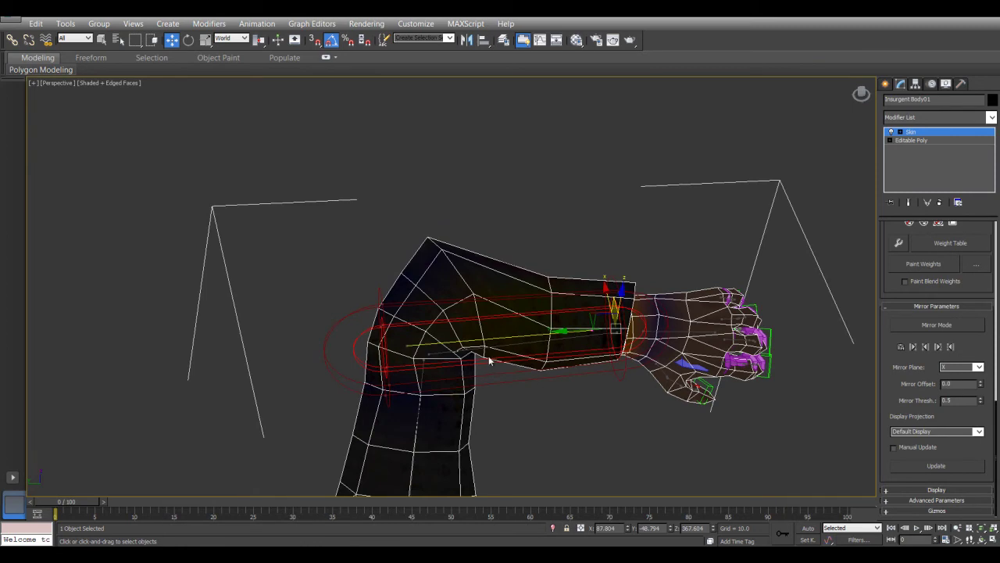
- In the Top view, select the narrow left forearm envelope and move its elbow end outward to the middle of the arm
{"action": "key", "text": "t"}
{"action": "key", "text": "z"}
{"action": "middle_click_drag", "start_coordinate": [425, 279], "coordinate": [446, 296]}
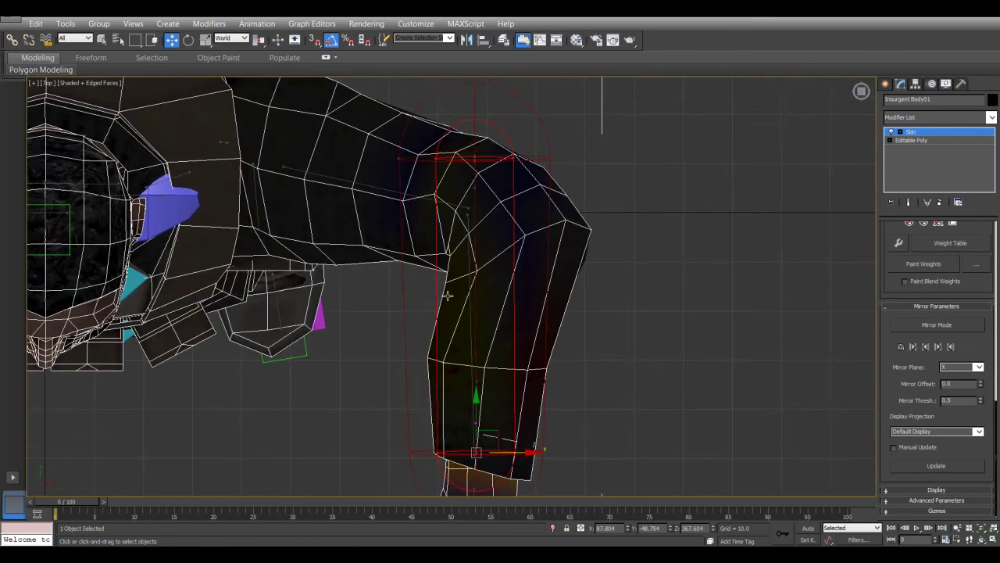
{"action": "scroll", "coordinate": [473, 248], "scroll_direction": "up", "scroll_amount": 3}
{"action": "left_click", "coordinate": [464, 203]}
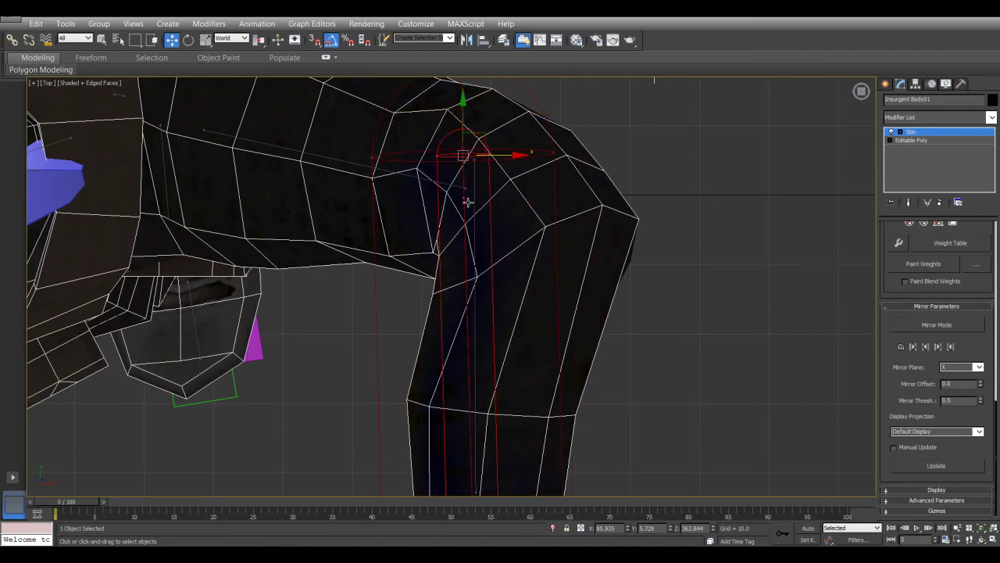
{"action": "left_click_drag", "start_coordinate": [482, 133], "coordinate": [515, 217]}
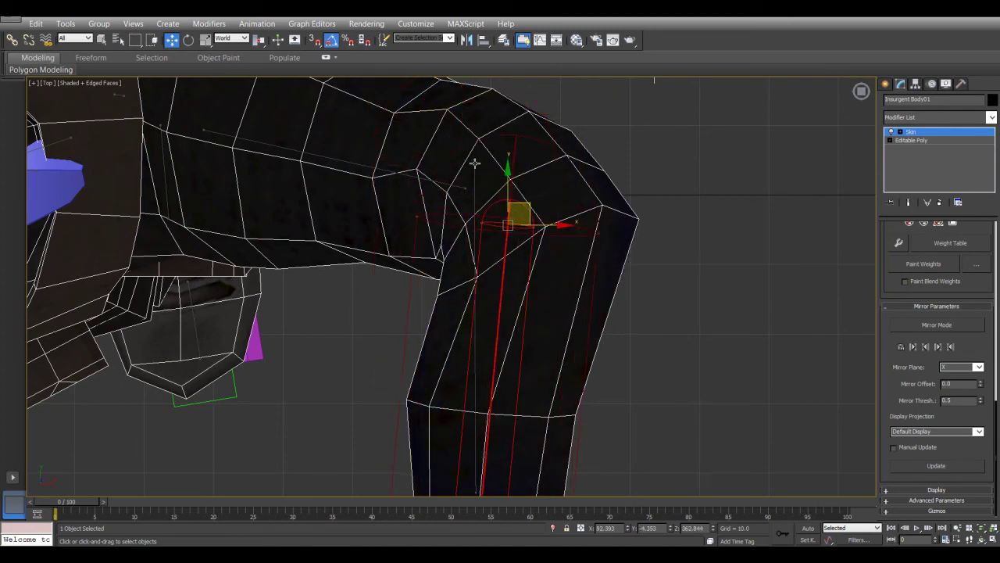
- Move the elbow end of the wider left forearm envelope to the elbow's centre in the Top view and raise it in the Left view
{"action": "left_click_drag", "start_coordinate": [474, 160], "coordinate": [497, 135]}
{"action": "left_click_drag", "start_coordinate": [495, 100], "coordinate": [521, 181]}
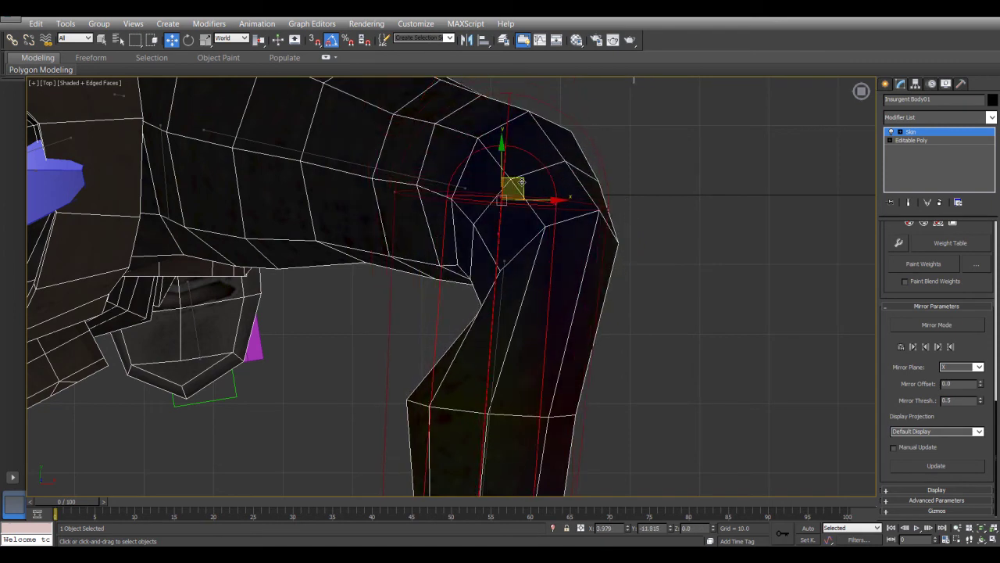
{"action": "key", "text": "l"}
{"action": "scroll", "coordinate": [480, 271], "scroll_direction": "up", "scroll_amount": 5}
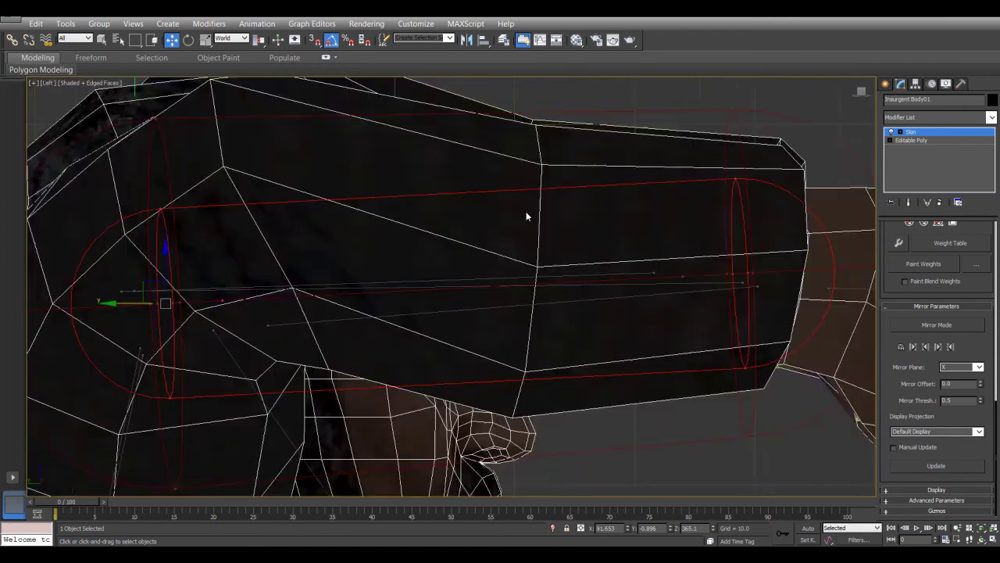
{"action": "scroll", "coordinate": [508, 274], "scroll_direction": "down", "scroll_amount": 7}
{"action": "scroll", "coordinate": [524, 276], "scroll_direction": "up", "scroll_amount": 5}
{"action": "scroll", "coordinate": [520, 275], "scroll_direction": "up", "scroll_amount": 2}
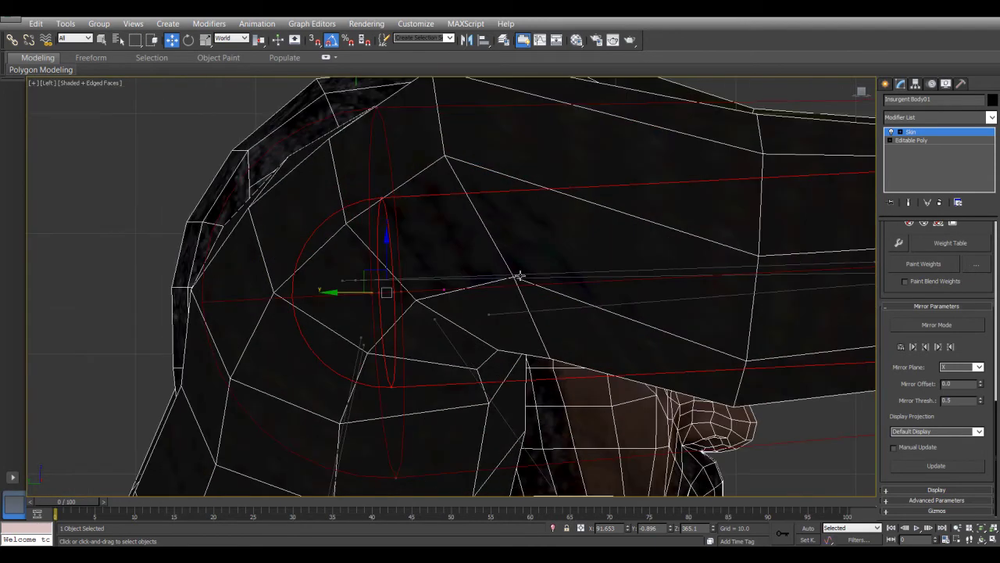
{"action": "left_click_drag", "start_coordinate": [367, 275], "coordinate": [375, 222]}
{"action": "scroll", "coordinate": [388, 234], "scroll_direction": "down", "scroll_amount": 2}
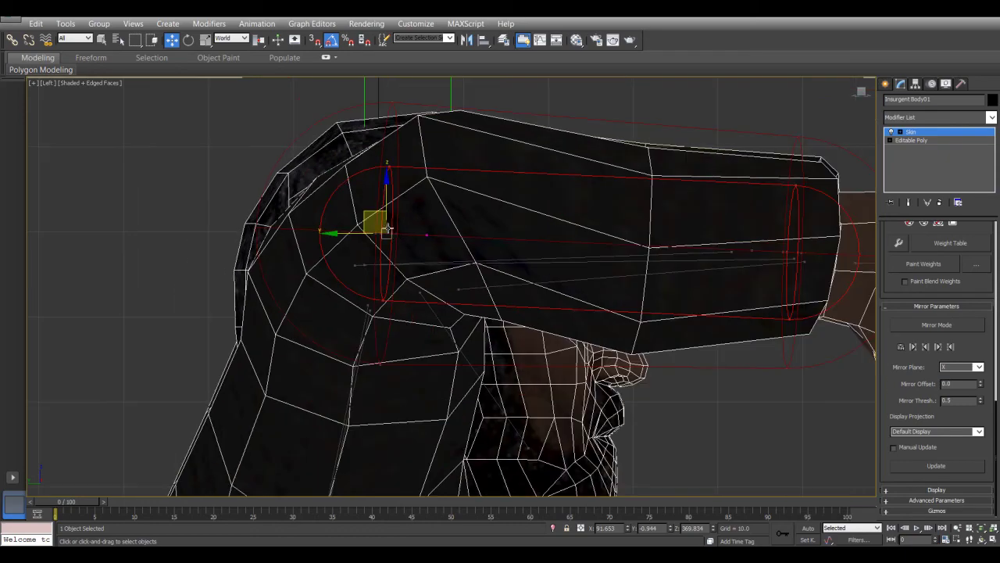
- In the Perspective view, greatly enlarge the outer ring at the elbow end of the left forearm envelope and check the bend
{"action": "key", "text": "p"}
{"action": "middle_click_drag", "start_coordinate": [404, 240], "coordinate": [267, 314], "text": "alt"}
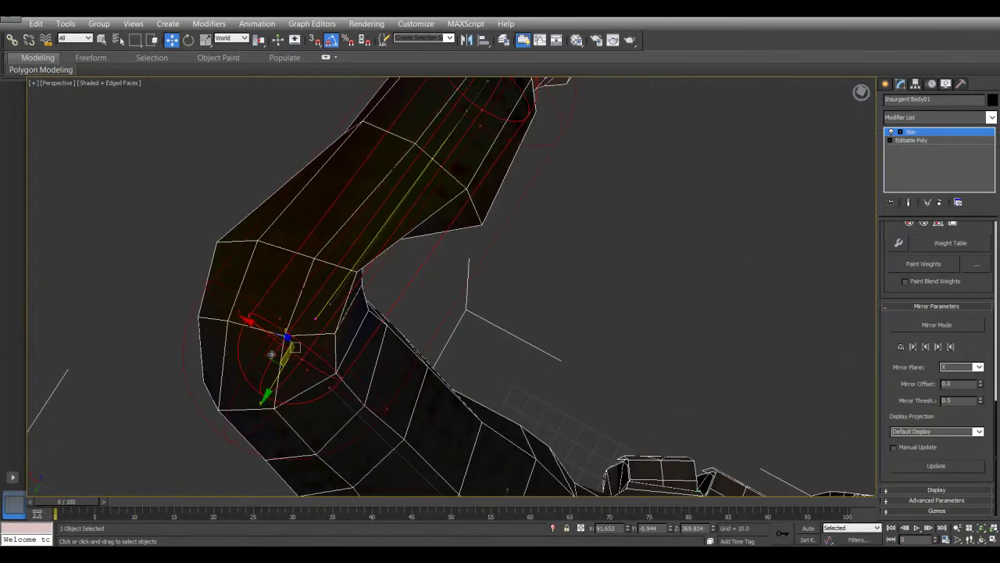
{"action": "middle_click_drag", "start_coordinate": [271, 354], "coordinate": [331, 359], "text": "alt"}
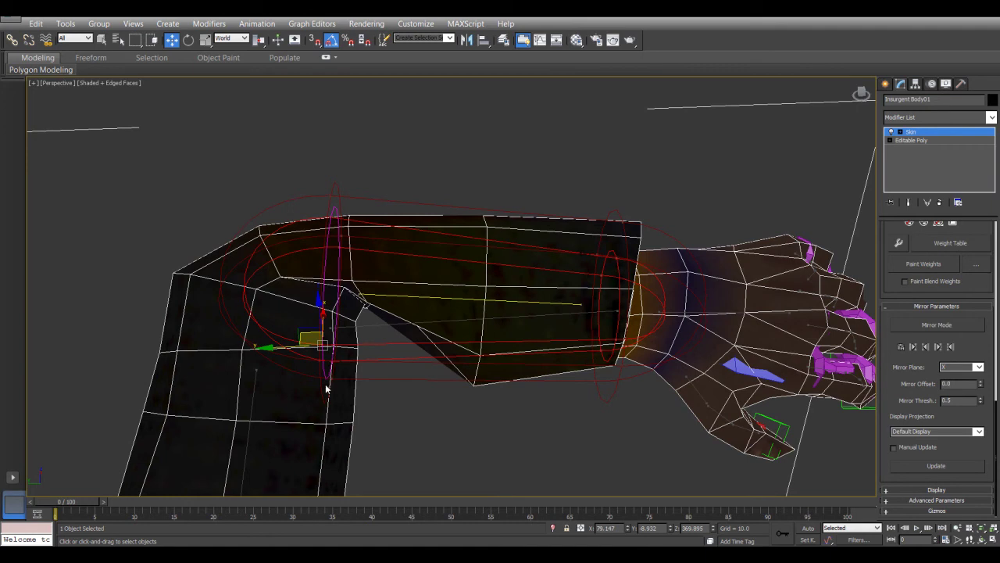
{"action": "left_click_drag", "start_coordinate": [317, 379], "coordinate": [312, 456]}
{"action": "middle_click_drag", "start_coordinate": [314, 449], "coordinate": [470, 361], "text": "alt"}
{"action": "middle_click_drag", "start_coordinate": [273, 357], "coordinate": [172, 320], "text": "alt"}
{"action": "scroll", "coordinate": [173, 320], "scroll_direction": "down", "scroll_amount": 3}
{"action": "middle_click_drag", "start_coordinate": [353, 346], "coordinate": [238, 331], "text": "alt"}
{"action": "scroll", "coordinate": [239, 331], "scroll_direction": "up", "scroll_amount": 2}
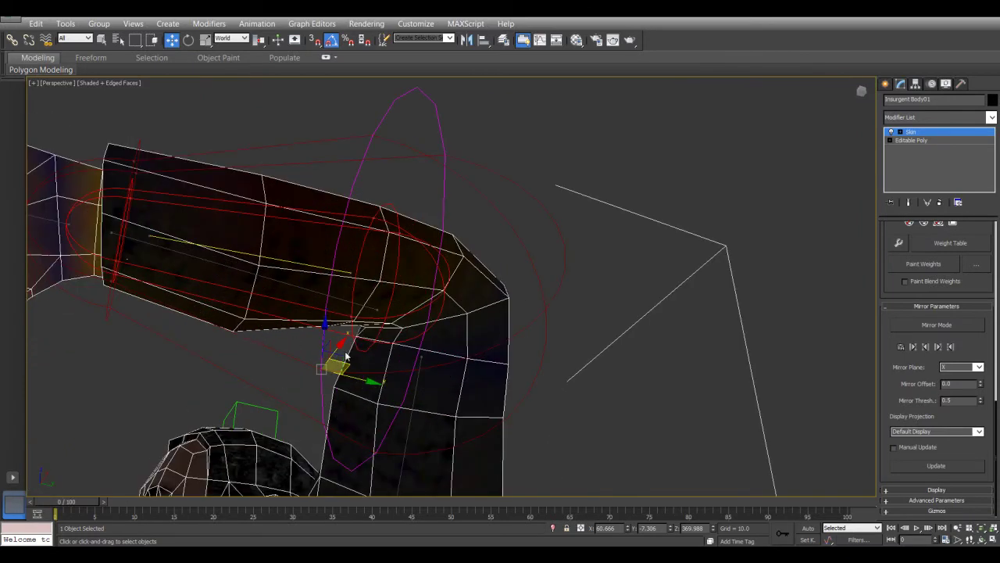
- Select the left upper arm envelope, shrink the outer ring at its elbow end and inspect the elbow from several sides
{"action": "left_click", "coordinate": [414, 403]}
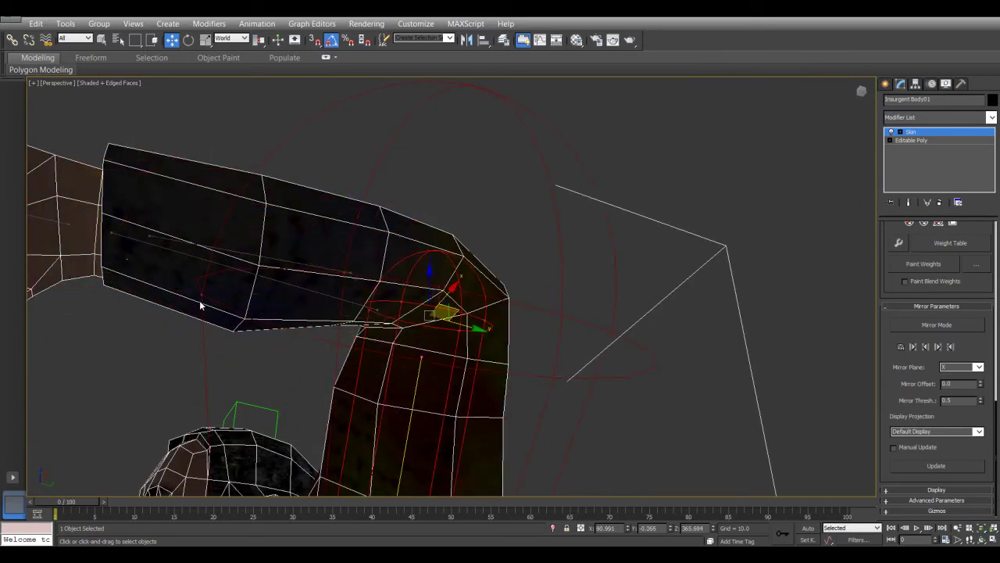
{"action": "left_click_drag", "start_coordinate": [201, 297], "coordinate": [284, 326]}
{"action": "middle_click_drag", "start_coordinate": [286, 328], "coordinate": [544, 394], "text": "alt"}
{"action": "middle_click_drag", "start_coordinate": [287, 290], "coordinate": [285, 296], "text": "alt"}
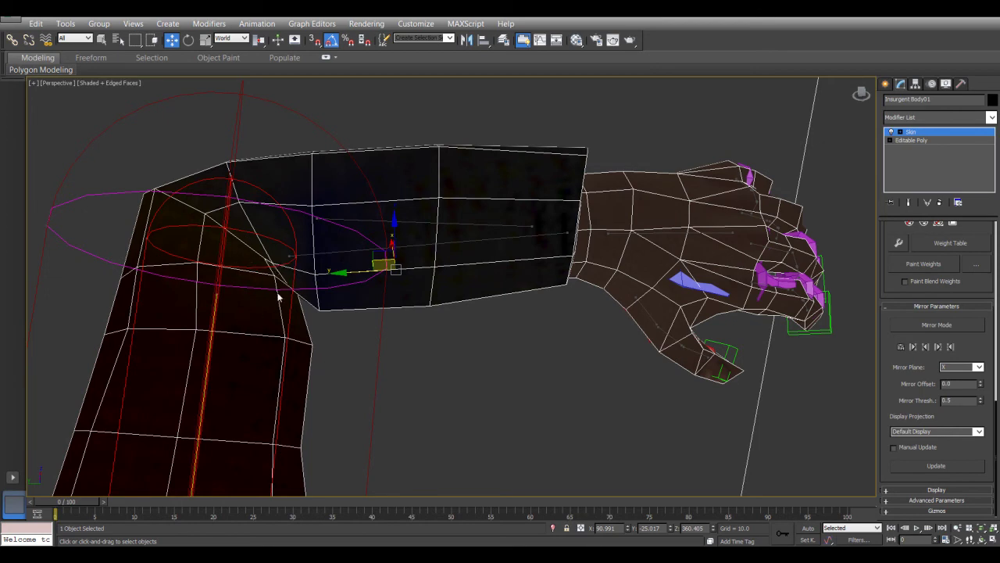
{"action": "middle_click_drag", "start_coordinate": [211, 260], "coordinate": [326, 279], "text": "alt"}
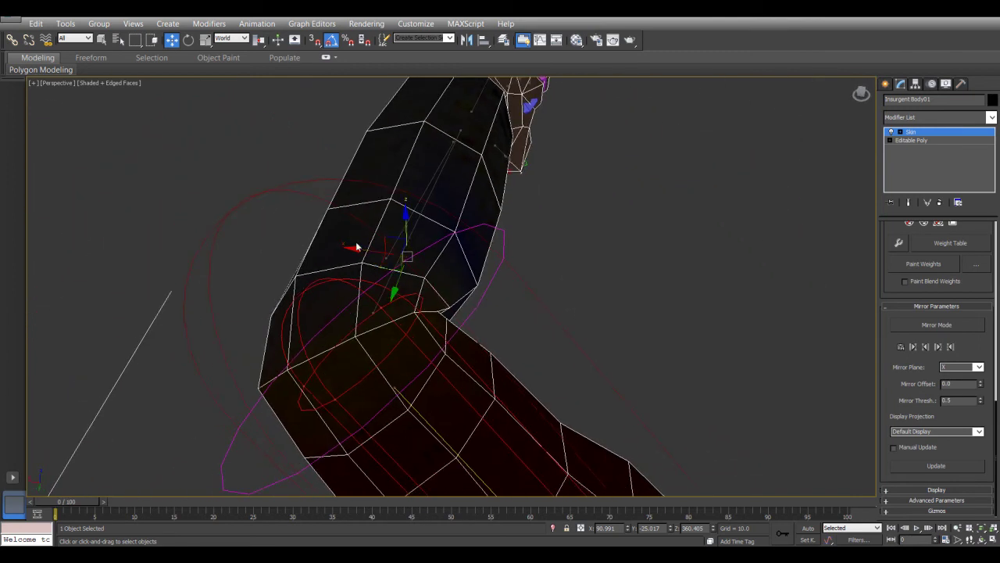
{"action": "key", "text": "shift+z"}
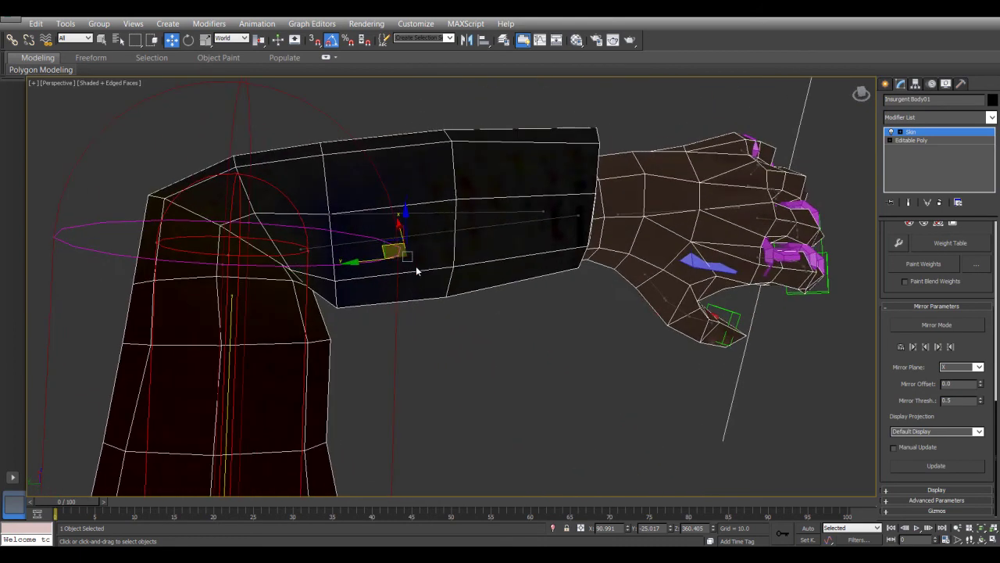
- Select the narrow left forearm envelope, set the reference coordinate system to Screen and move the envelope's elbow end up and slightly toward the wrist, centring it in the sleeve
{"action": "left_click", "coordinate": [454, 212]}
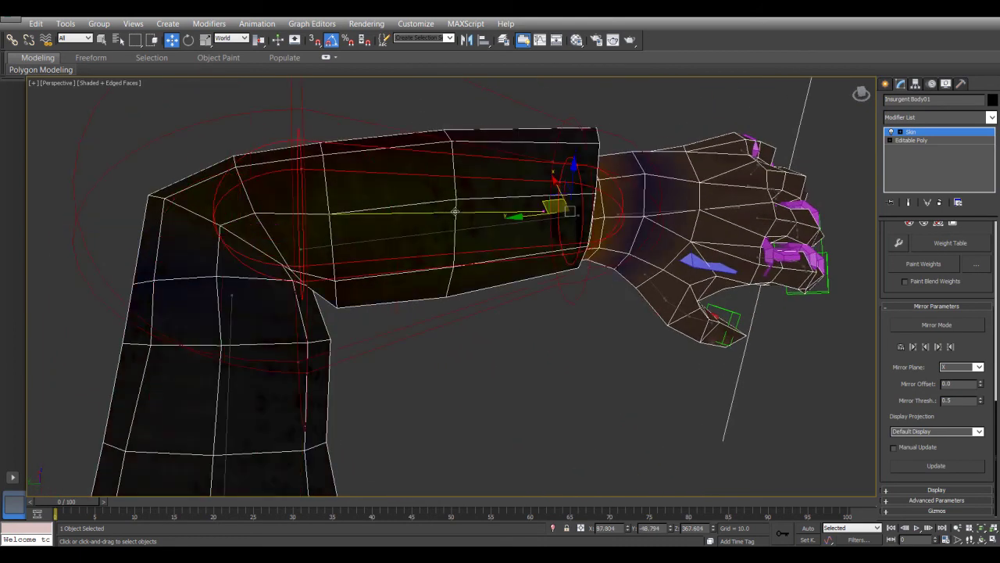
{"action": "left_click", "coordinate": [414, 234]}
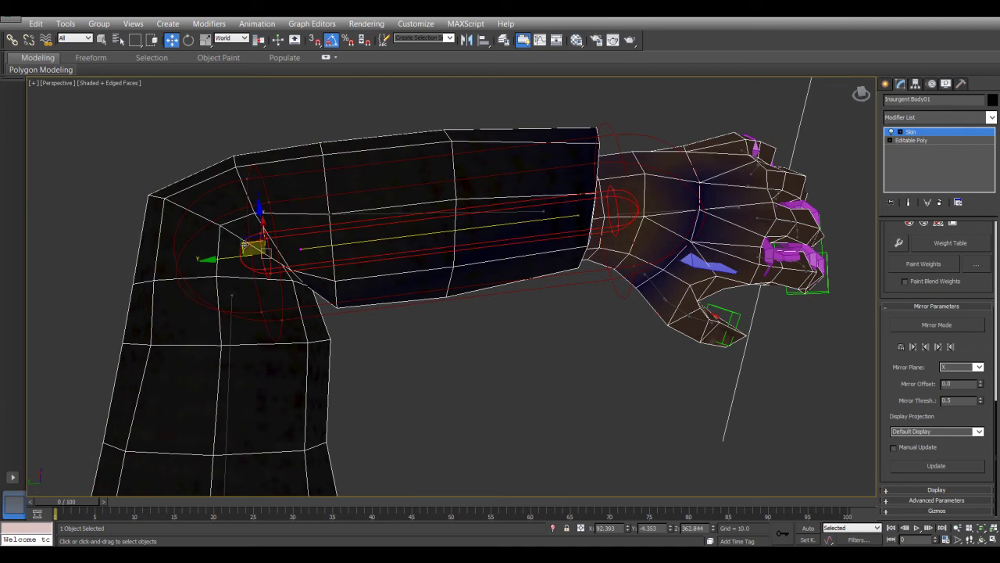
{"action": "left_click", "coordinate": [231, 38]}
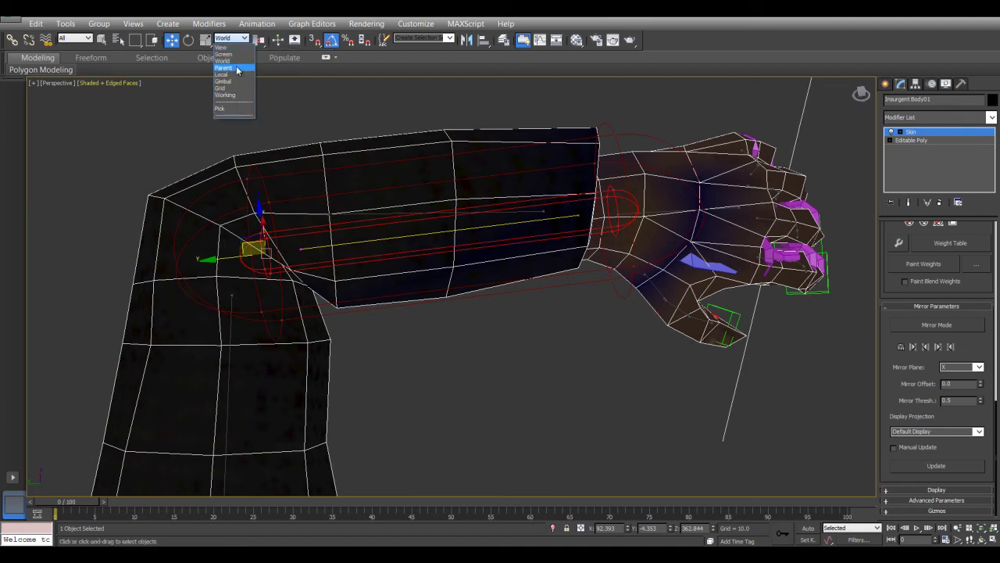
{"action": "left_click", "coordinate": [227, 54]}
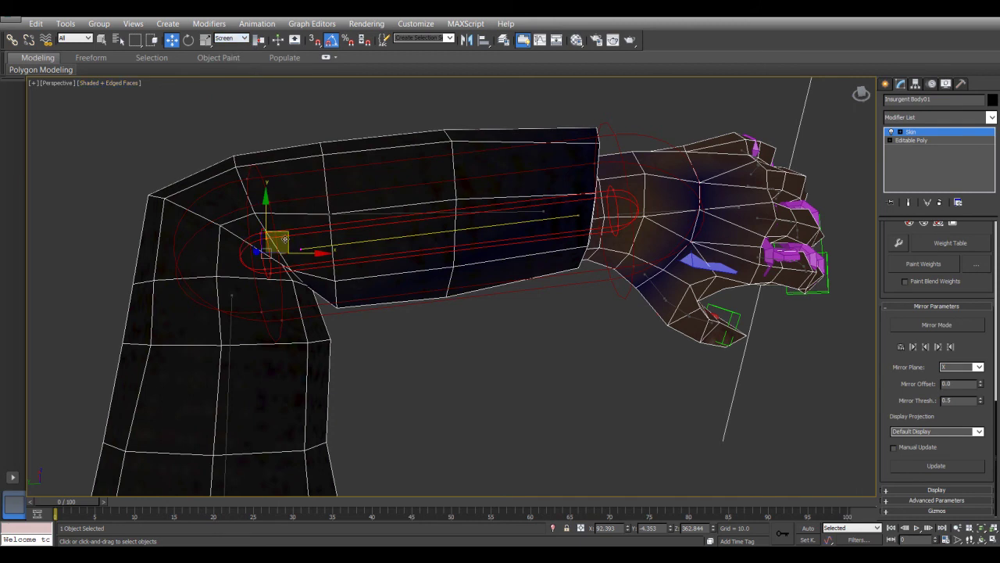
{"action": "left_click_drag", "start_coordinate": [287, 241], "coordinate": [305, 213]}
{"action": "middle_click_drag", "start_coordinate": [260, 260], "coordinate": [351, 227], "text": "alt"}
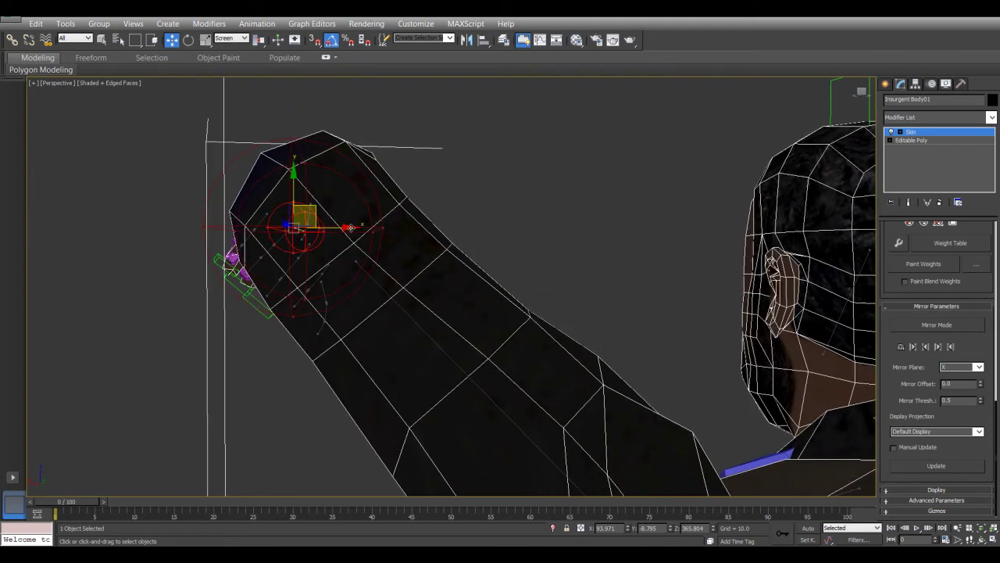
{"action": "left_click_drag", "start_coordinate": [319, 209], "coordinate": [320, 210]}
{"action": "middle_click_drag", "start_coordinate": [320, 210], "coordinate": [202, 243], "text": "alt"}
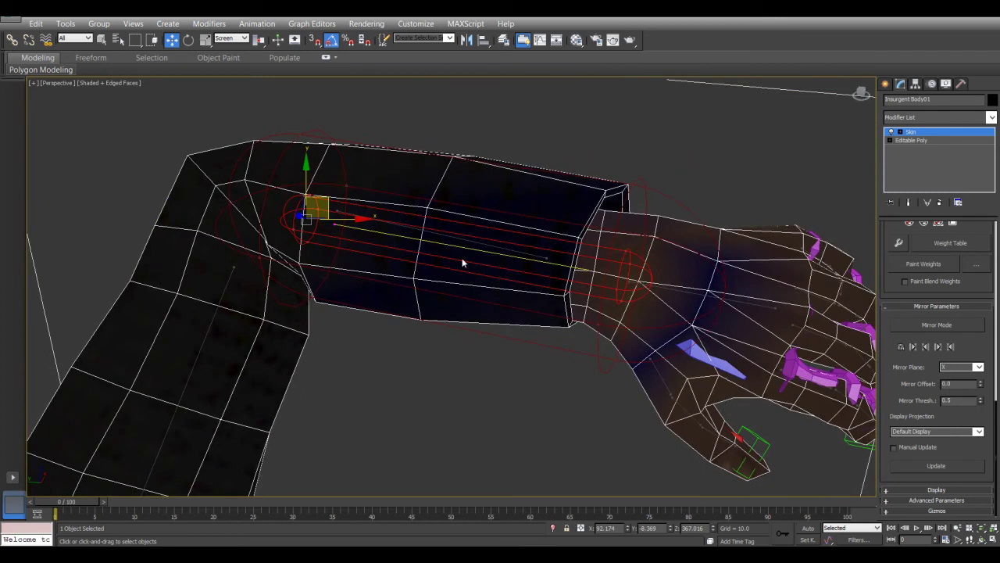
- Pull the wrist end of the narrow left forearm envelope back toward the sleeve cuff and check it from another angle
{"action": "left_click", "coordinate": [625, 276]}
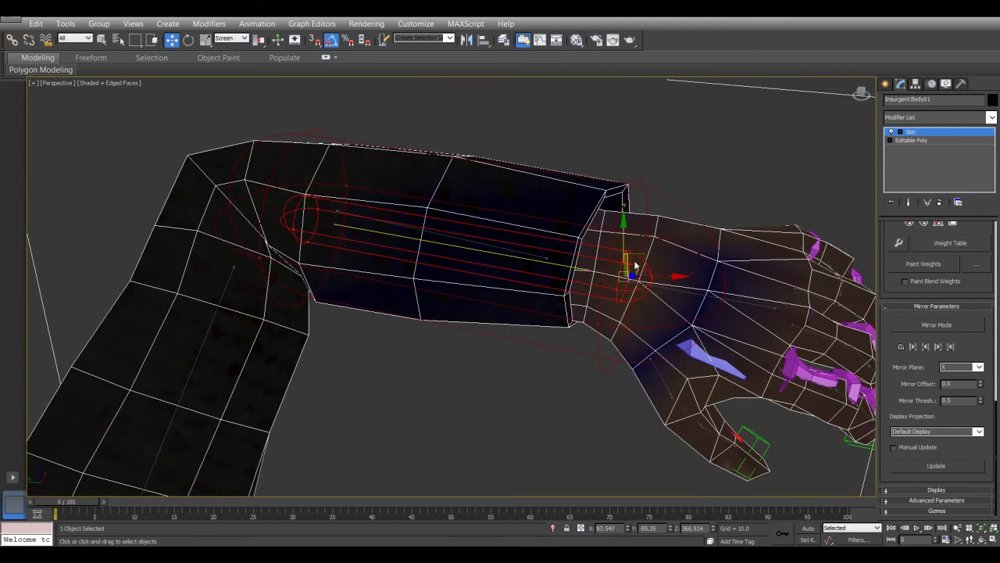
{"action": "left_click_drag", "start_coordinate": [644, 259], "coordinate": [628, 252]}
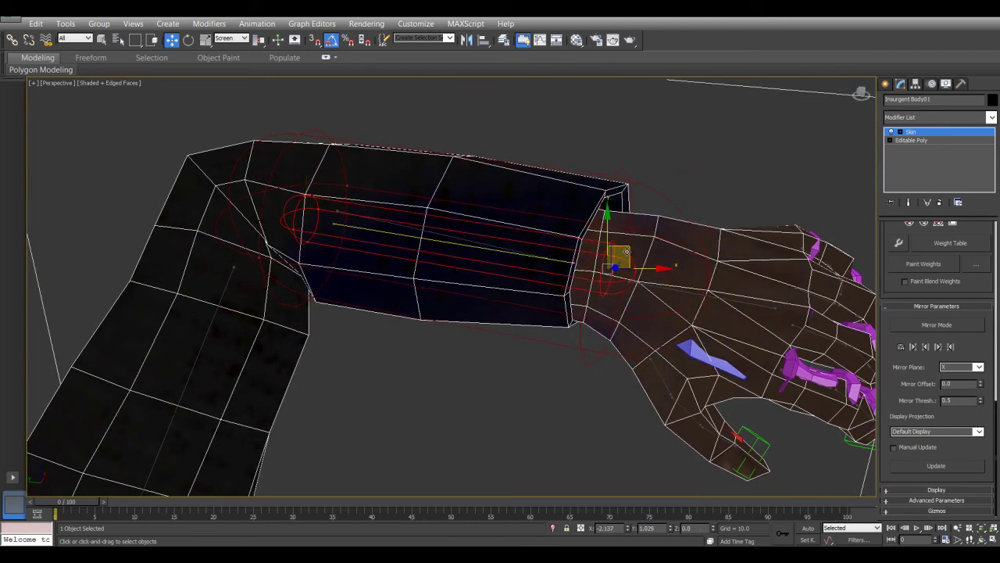
{"action": "middle_click_drag", "start_coordinate": [500, 306], "coordinate": [518, 224], "text": "alt"}
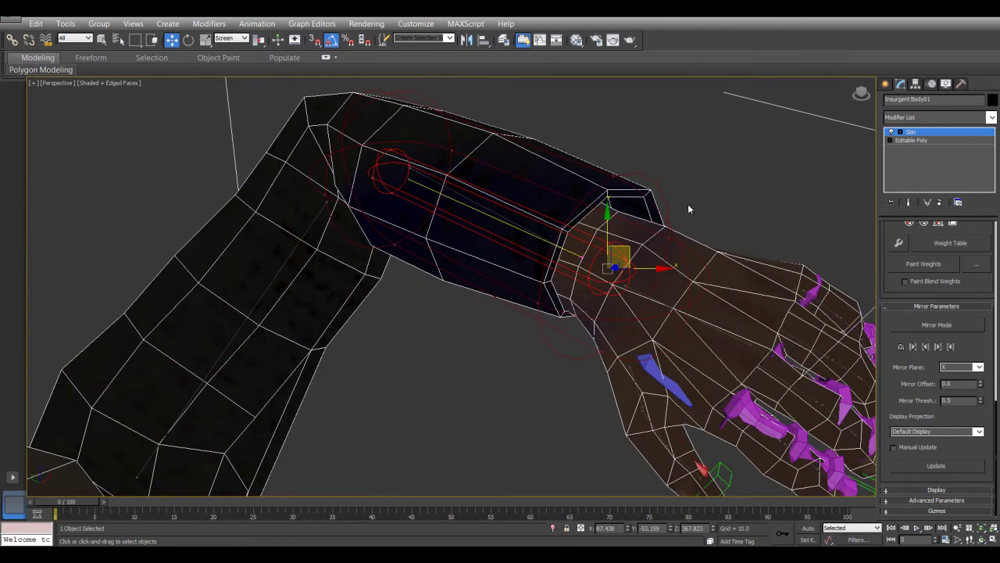
- Copy the wide left forearm envelope and paste it onto the matching right forearm envelope
{"action": "left_click", "coordinate": [488, 211]}
{"action": "right_click", "coordinate": [486, 209]}
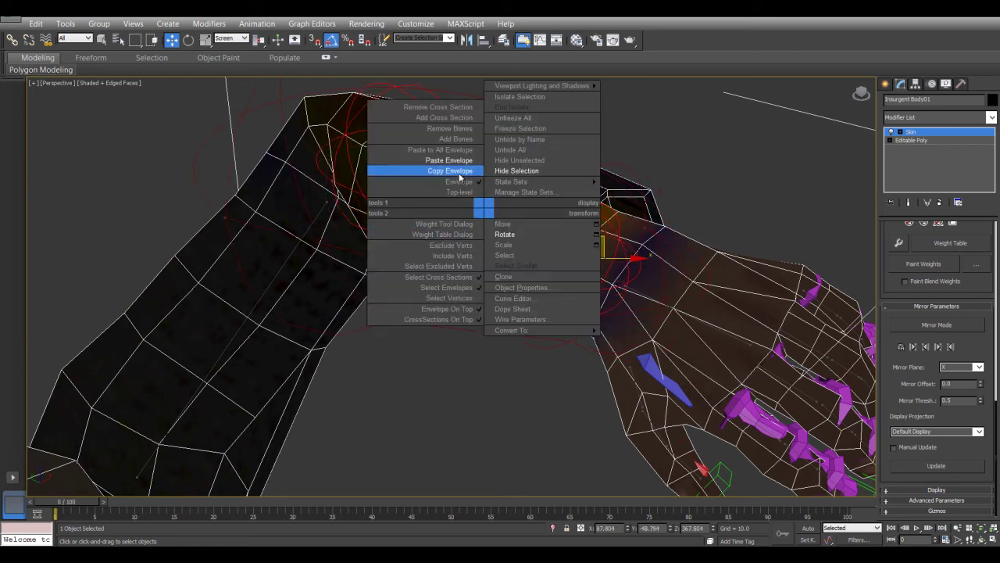
{"action": "left_click", "coordinate": [458, 174]}
{"action": "scroll", "coordinate": [336, 254], "scroll_direction": "down", "scroll_amount": 5}
{"action": "middle_click_drag", "start_coordinate": [297, 301], "coordinate": [455, 265]}
{"action": "scroll", "coordinate": [454, 266], "scroll_direction": "up", "scroll_amount": 4}
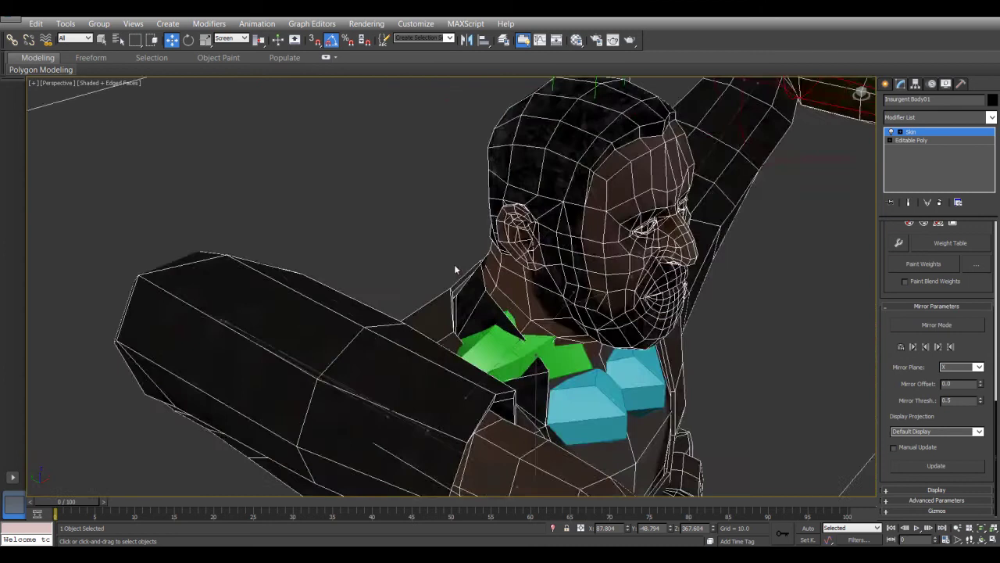
{"action": "left_click", "coordinate": [300, 367]}
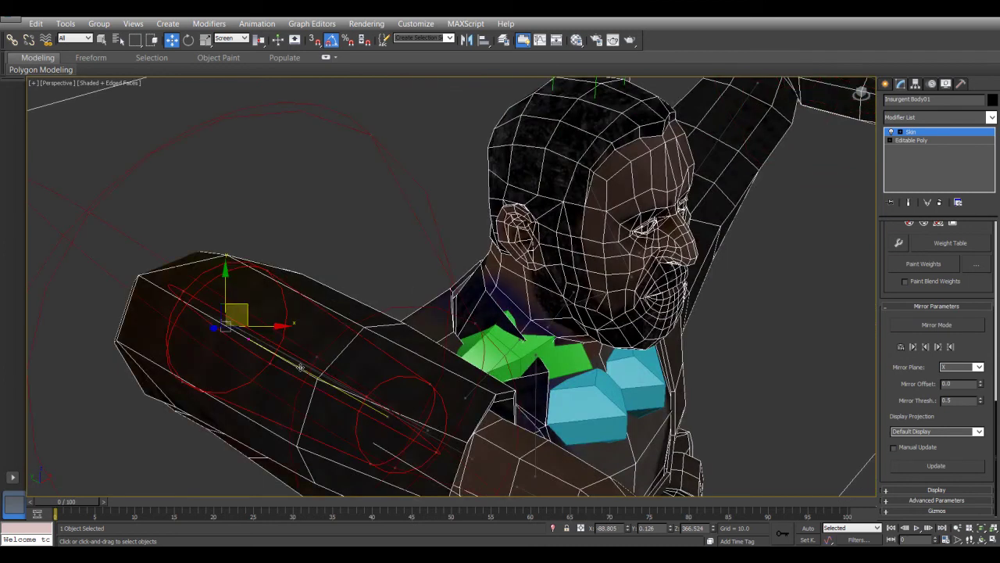
{"action": "right_click", "coordinate": [289, 322]}
{"action": "left_click", "coordinate": [273, 266]}
{"action": "mouse_move", "coordinate": [274, 268]}
{"action": "middle_mouse_down", "text": "alt"}
{"action": "mouse_move", "coordinate": [421, 285]}
{"action": "mouse_move", "coordinate": [342, 241]}
{"action": "mouse_move", "coordinate": [547, 255]}
{"action": "mouse_move", "coordinate": [273, 271]}
{"action": "middle_mouse_up", "text": "alt"}
{"action": "scroll", "coordinate": [493, 263], "scroll_direction": "up", "scroll_amount": 5}
{"action": "left_click", "coordinate": [197, 291]}
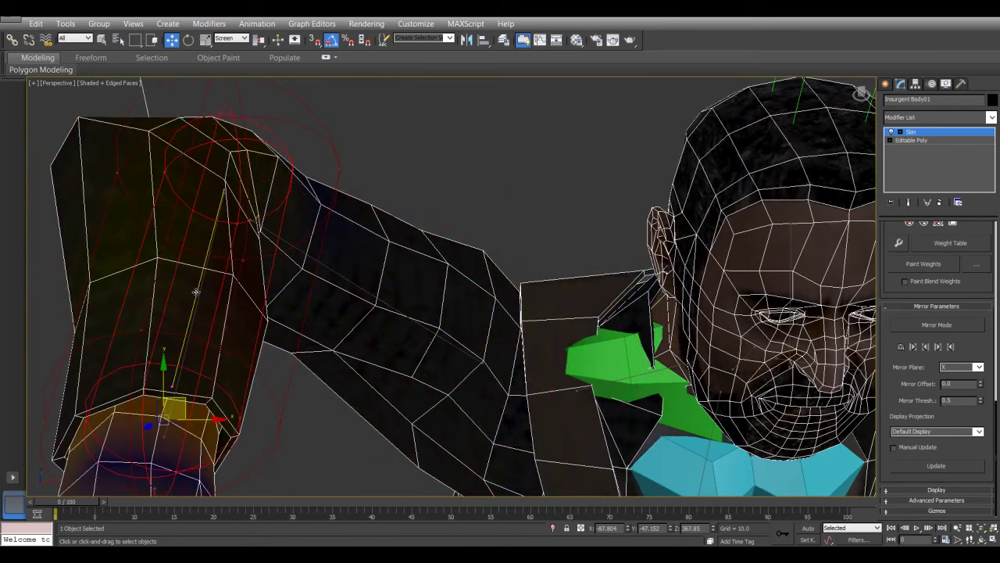
{"action": "right_click", "coordinate": [193, 289]}
{"action": "left_click", "coordinate": [168, 241]}
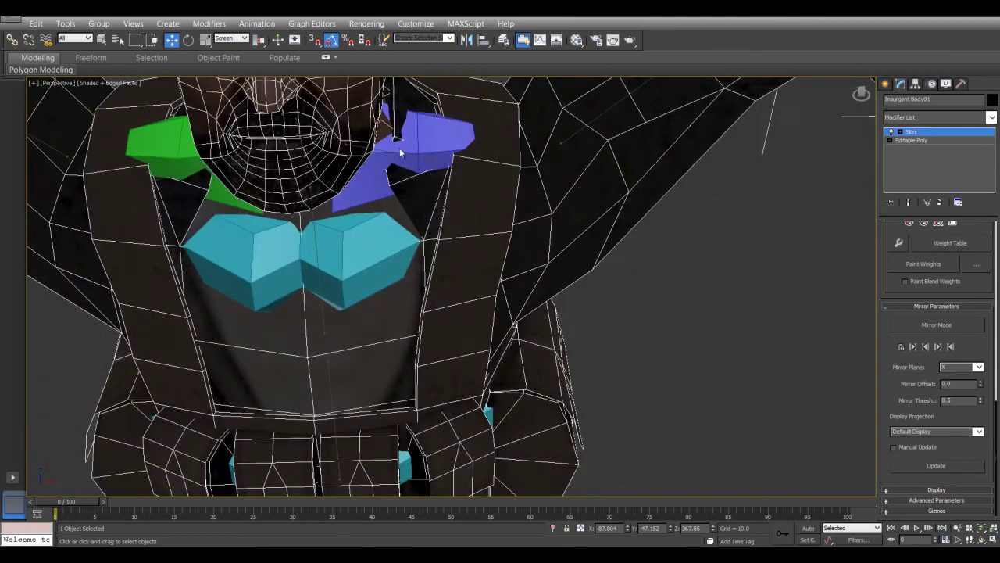
- Copy the left upper arm envelope and paste it onto the right upper arm envelope
{"action": "middle_click_drag", "start_coordinate": [456, 159], "coordinate": [468, 182]}
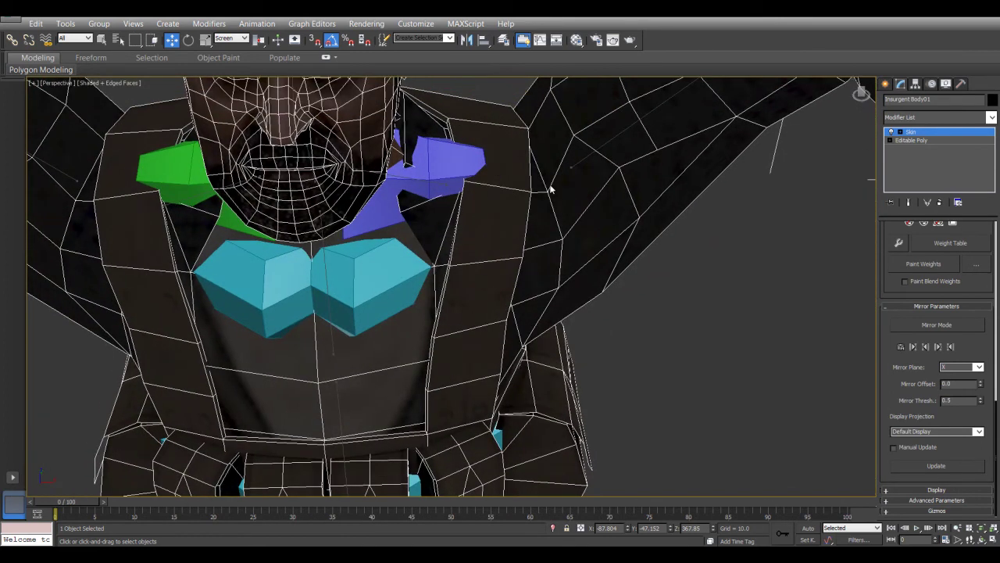
{"action": "left_click", "coordinate": [633, 126]}
{"action": "right_click", "coordinate": [631, 128]}
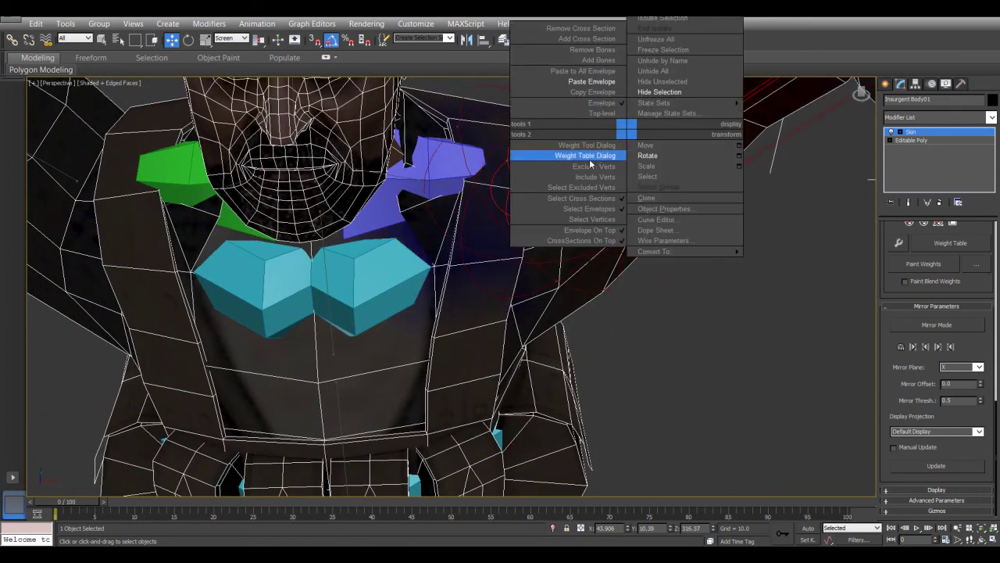
{"action": "left_click", "coordinate": [584, 92]}
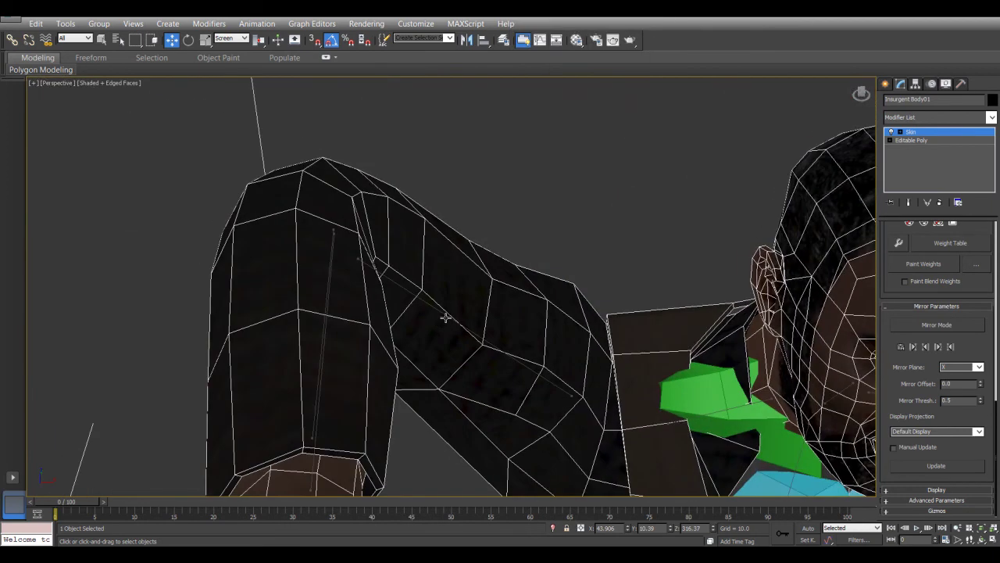
{"action": "left_click", "coordinate": [446, 317]}
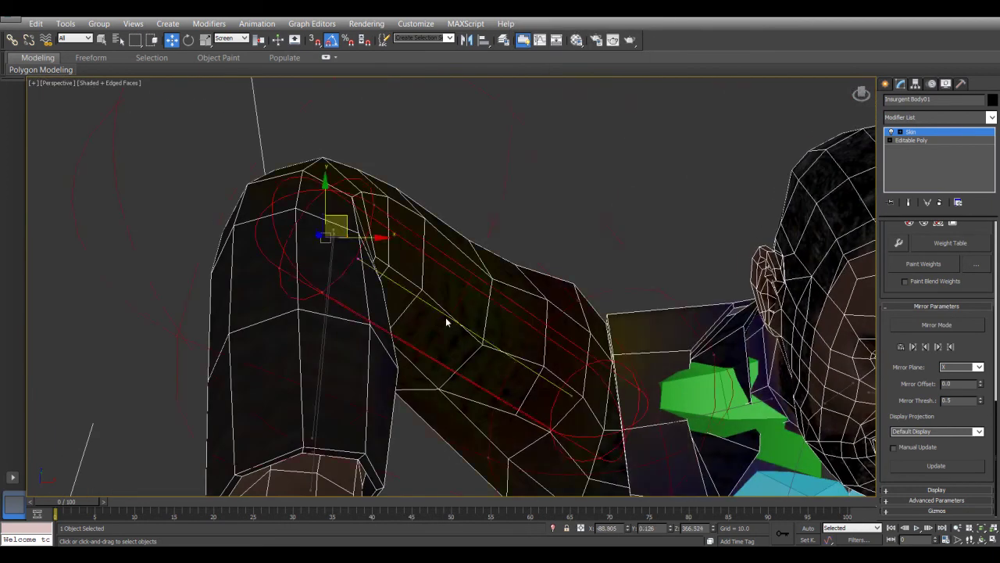
{"action": "right_click", "coordinate": [442, 313]}
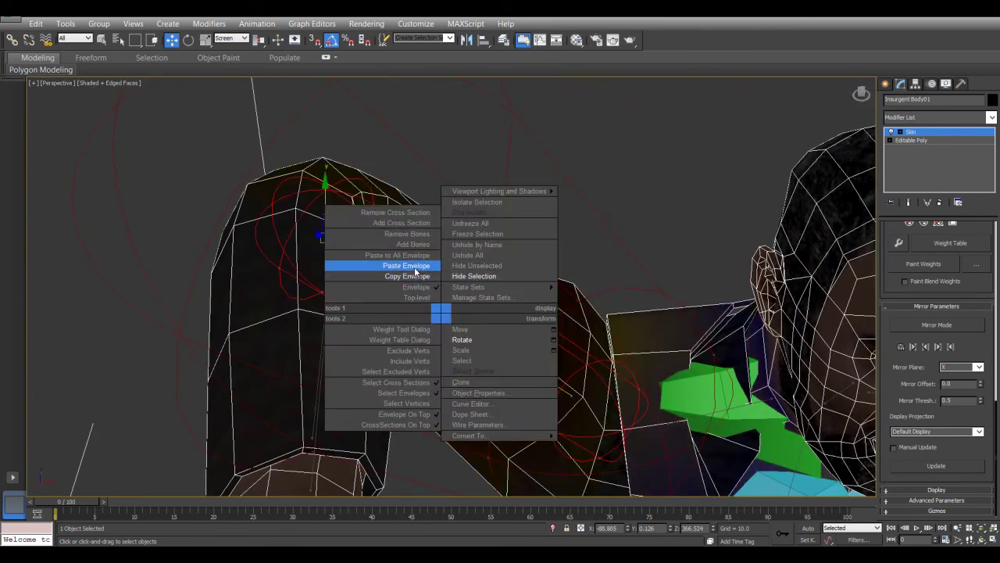
{"action": "left_click", "coordinate": [416, 269]}
{"action": "middle_click_drag", "start_coordinate": [415, 283], "coordinate": [349, 249]}
{"action": "scroll", "coordinate": [349, 249], "scroll_direction": "down", "scroll_amount": 4}
{"action": "middle_click_drag", "start_coordinate": [703, 310], "coordinate": [599, 328]}
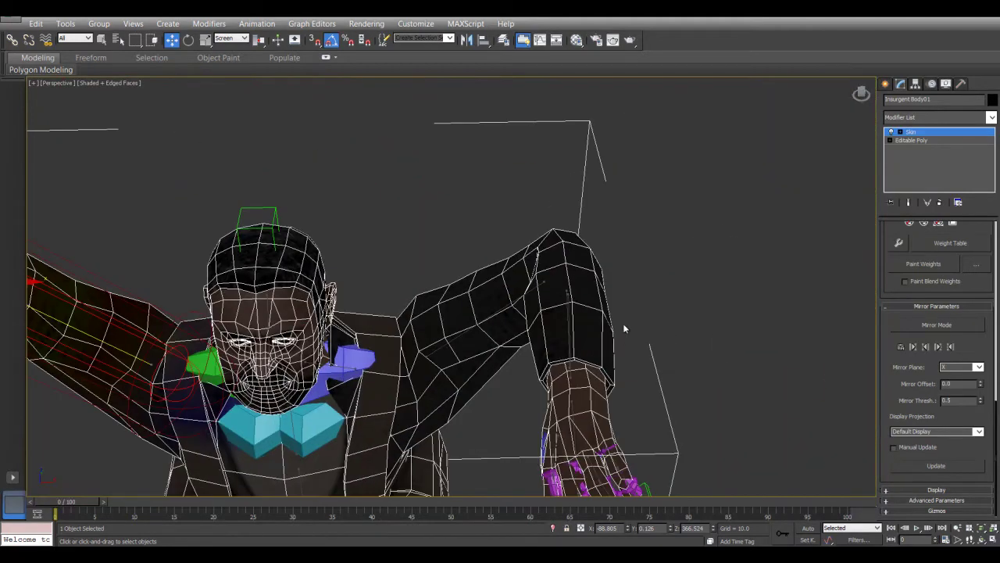
- Select the wide right forearm envelope and move its elbow end to the centre of the bent elbow, adjusting from both sides of the arm
{"action": "left_click", "coordinate": [574, 329]}
{"action": "middle_click_drag", "start_coordinate": [388, 309], "coordinate": [547, 292]}
{"action": "scroll", "coordinate": [669, 329], "scroll_direction": "up", "scroll_amount": 5}
{"action": "scroll", "coordinate": [386, 263], "scroll_direction": "down", "scroll_amount": 4}
{"action": "scroll", "coordinate": [465, 212], "scroll_direction": "up", "scroll_amount": 5}
{"action": "middle_click_drag", "start_coordinate": [438, 204], "coordinate": [465, 246]}
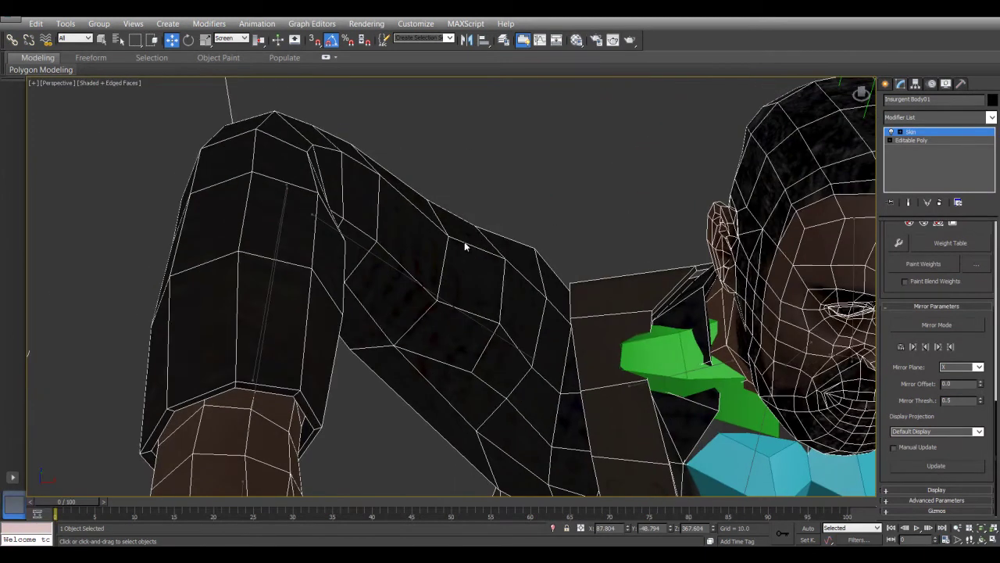
{"action": "left_click", "coordinate": [281, 183]}
{"action": "middle_click_drag", "start_coordinate": [329, 230], "coordinate": [563, 223], "text": "alt"}
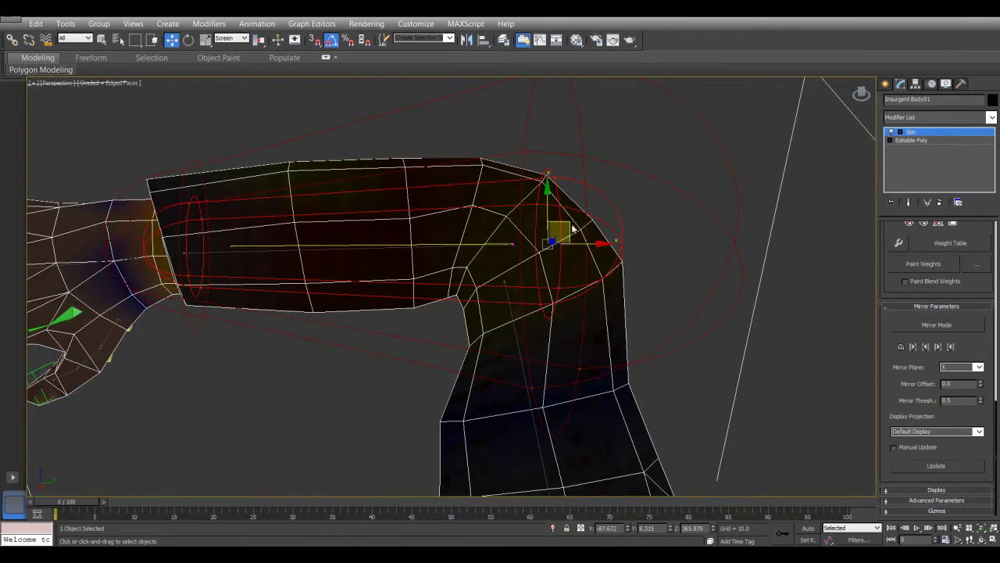
{"action": "left_click_drag", "start_coordinate": [568, 226], "coordinate": [400, 221]}
{"action": "middle_click_drag", "start_coordinate": [399, 221], "coordinate": [527, 184], "text": "alt"}
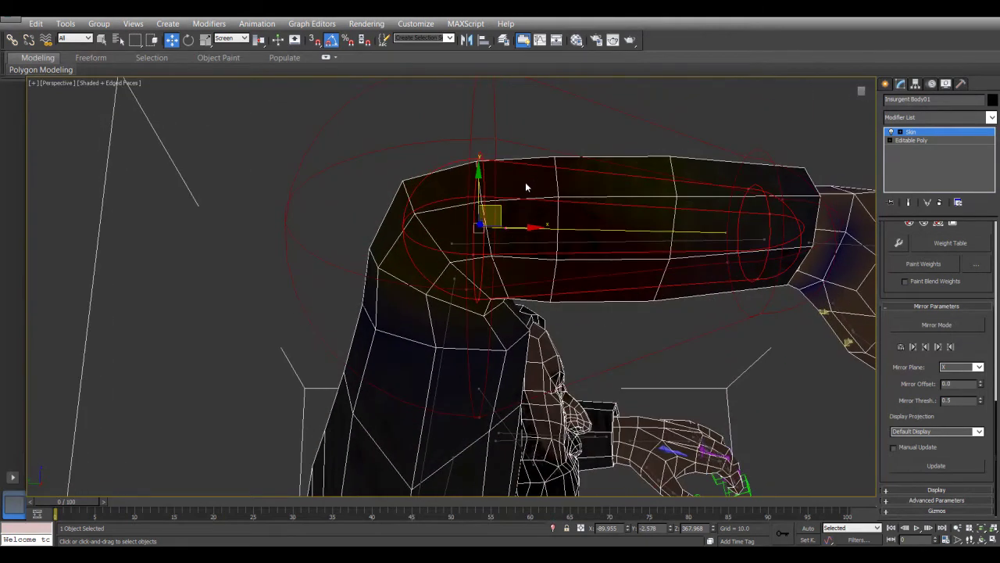
{"action": "left_click_drag", "start_coordinate": [500, 213], "coordinate": [511, 217]}
- On the narrow right forearm envelope, move the elbow end forward into the sleeve and pull the wrist end back toward the cuff
{"action": "left_click", "coordinate": [454, 245]}
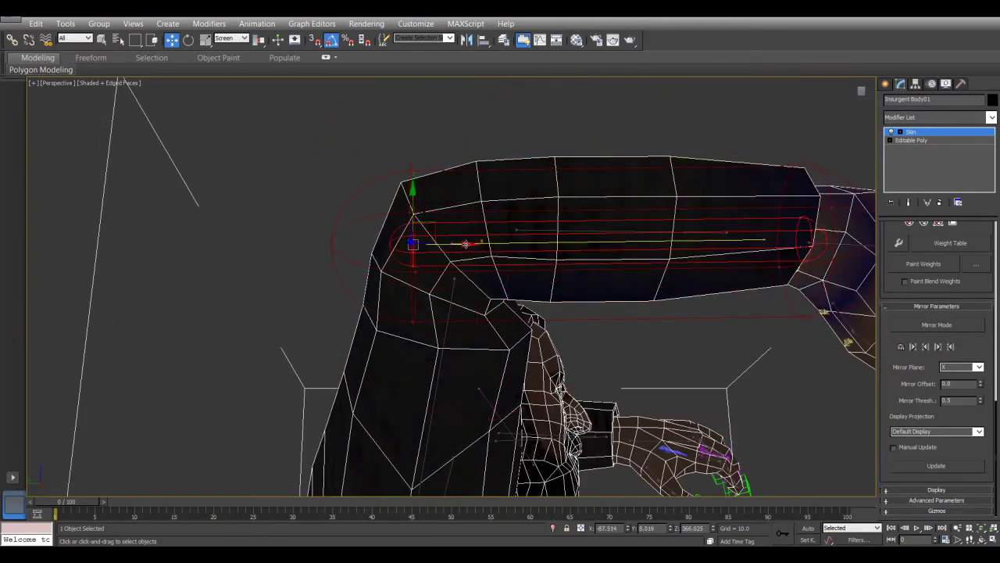
{"action": "left_click_drag", "start_coordinate": [443, 228], "coordinate": [506, 211]}
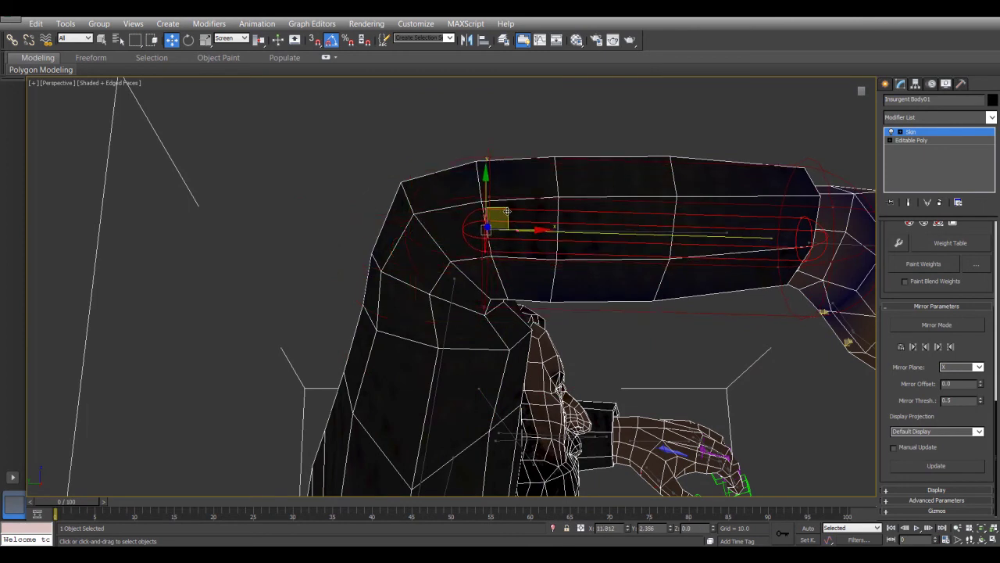
{"action": "middle_click_drag", "start_coordinate": [506, 211], "coordinate": [543, 270], "text": "alt"}
{"action": "left_click", "coordinate": [601, 290]}
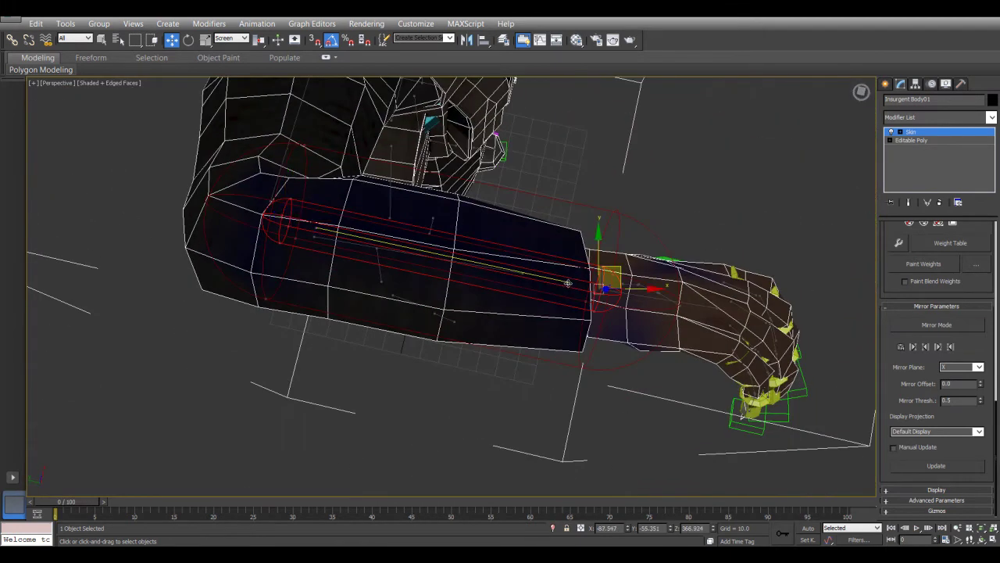
{"action": "left_click_drag", "start_coordinate": [616, 276], "coordinate": [562, 274]}
{"action": "middle_click_drag", "start_coordinate": [568, 283], "coordinate": [661, 314], "text": "alt"}
{"action": "middle_click_drag", "start_coordinate": [661, 314], "coordinate": [537, 189]}
{"action": "scroll", "coordinate": [538, 189], "scroll_direction": "down", "scroll_amount": 3}
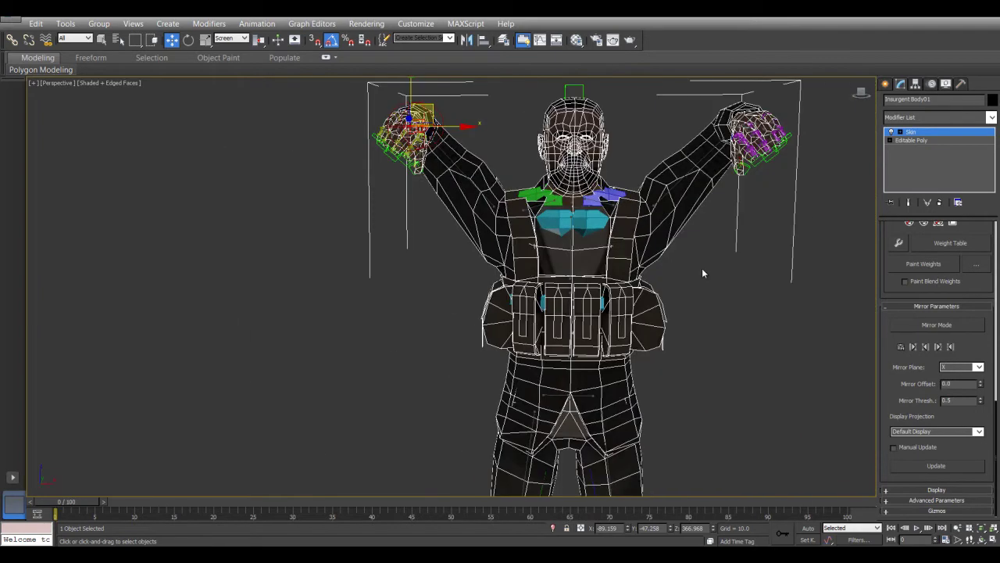
- Leave envelope editing, select a biped bone and use its motion settings to return the arms to a lowered pose
{"action": "left_click", "coordinate": [914, 135]}
{"action": "middle_click_drag", "start_coordinate": [506, 205], "coordinate": [397, 312]}
{"action": "left_click", "coordinate": [322, 291]}
{"action": "left_click", "coordinate": [551, 296]}
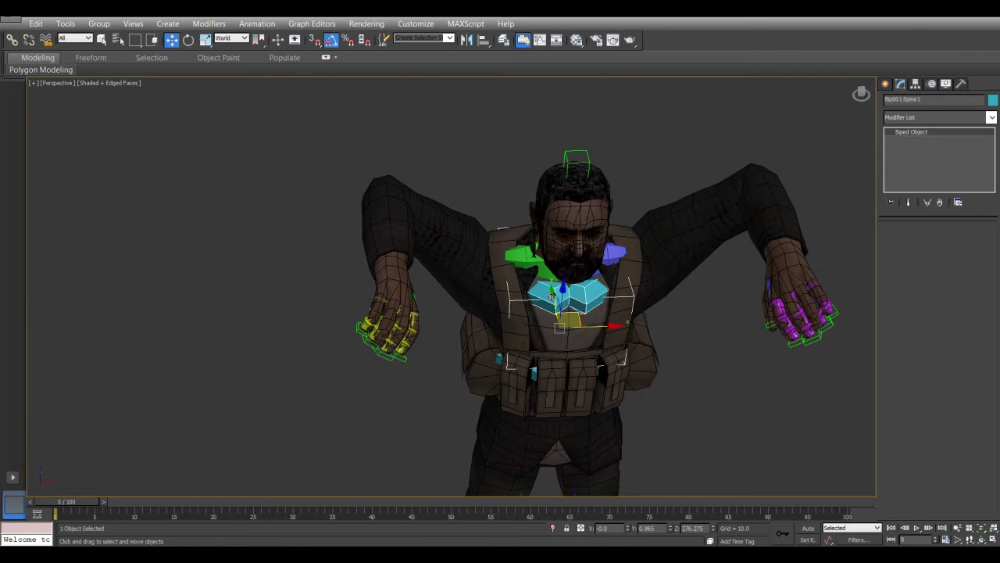
{"action": "left_click", "coordinate": [930, 84]}
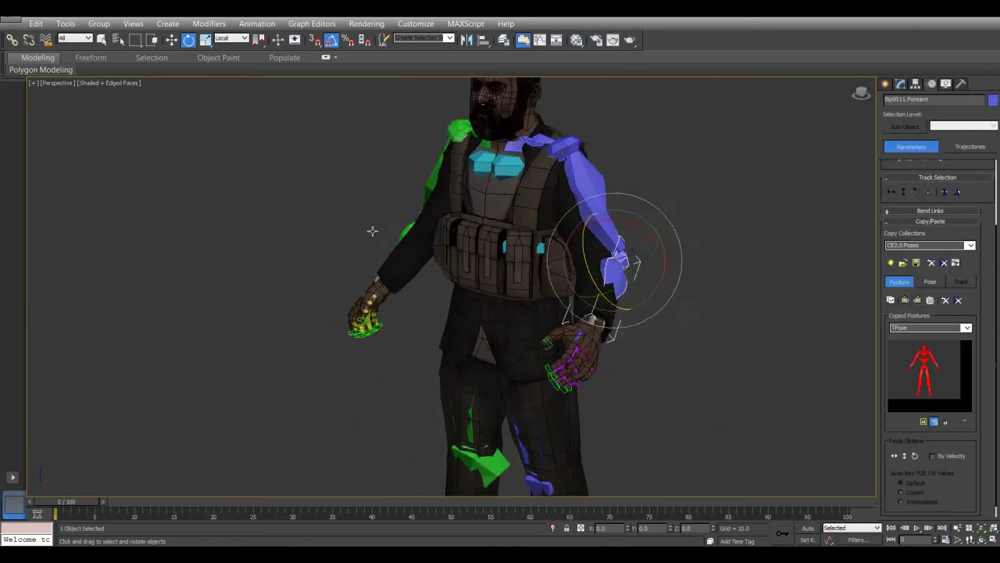
- Select the lowest spine bone, Bip001 Spine, and rotate it to bend the torso forward
{"action": "middle_click_drag", "start_coordinate": [321, 225], "coordinate": [507, 274], "text": "alt"}
{"action": "left_click", "coordinate": [508, 274]}
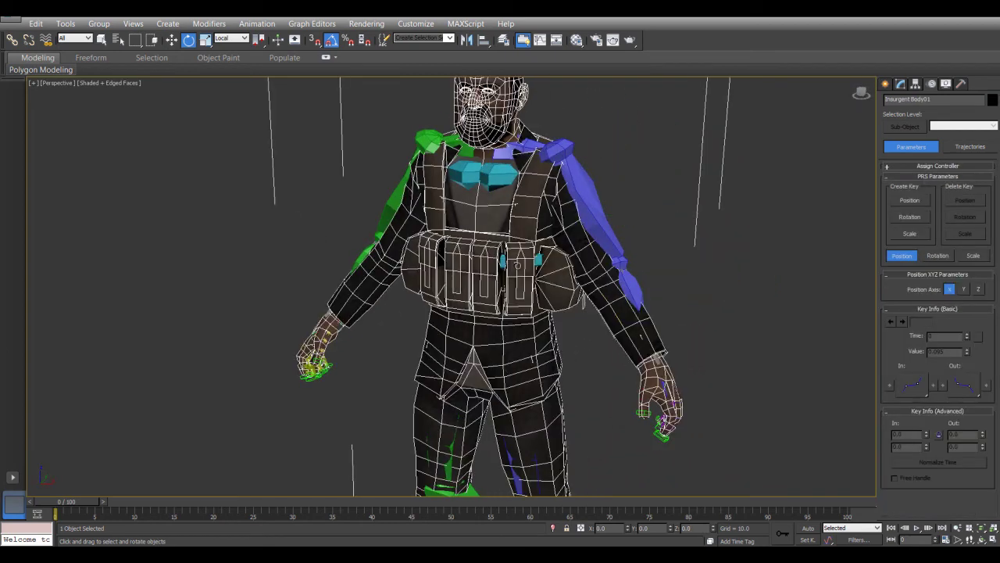
{"action": "left_click", "coordinate": [503, 261]}
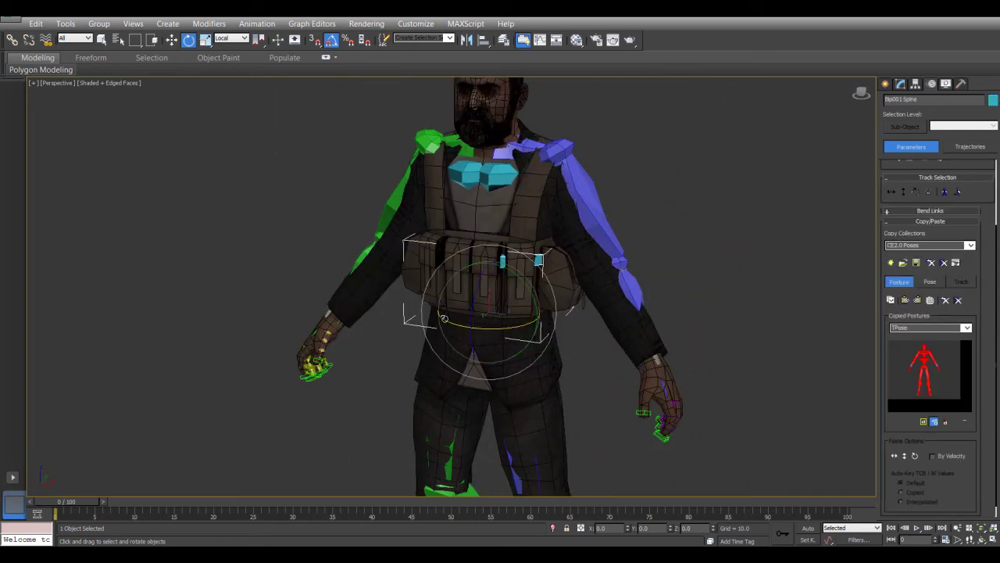
{"action": "middle_click_drag", "start_coordinate": [470, 298], "coordinate": [548, 331], "text": "alt"}
{"action": "left_click_drag", "start_coordinate": [466, 294], "coordinate": [533, 317], "text": "alt"}
{"action": "middle_click_drag", "start_coordinate": [534, 317], "coordinate": [541, 316], "text": "alt"}
{"action": "middle_click_drag", "start_coordinate": [534, 314], "coordinate": [470, 247]}
{"action": "scroll", "coordinate": [500, 273], "scroll_direction": "up", "scroll_amount": 3}
- Select the Insurgent body mesh, view the lower back and resume editing envelopes in its Skin modifier with the Move tool
{"action": "left_click", "coordinate": [562, 336]}
{"action": "middle_click_drag", "start_coordinate": [560, 342], "coordinate": [487, 308], "text": "alt"}
{"action": "middle_click_drag", "start_coordinate": [622, 368], "coordinate": [479, 324], "text": "alt"}
{"action": "scroll", "coordinate": [547, 344], "scroll_direction": "down", "scroll_amount": 3}
{"action": "left_click", "coordinate": [900, 83]}
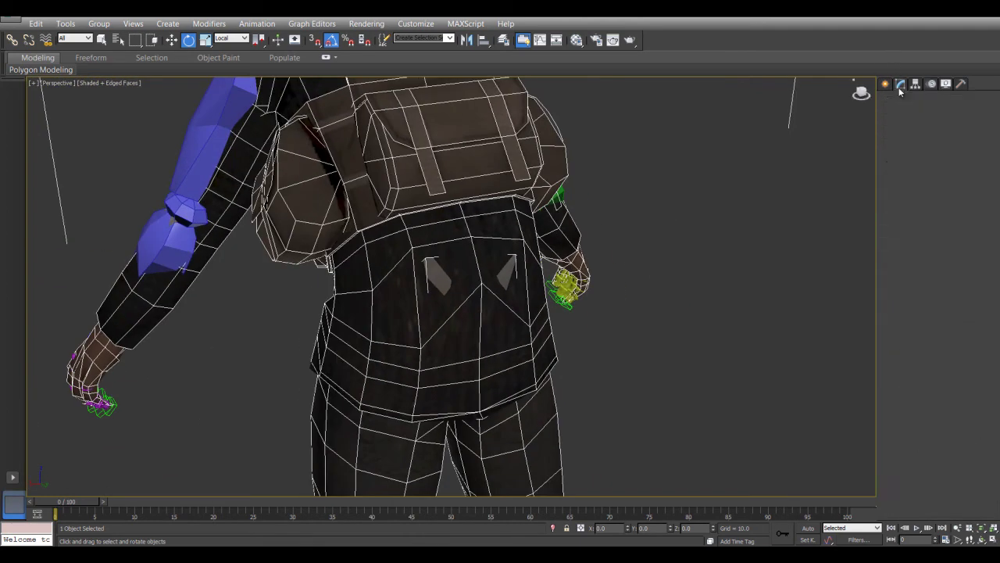
{"action": "left_click", "coordinate": [925, 134]}
{"action": "key", "text": "w"}
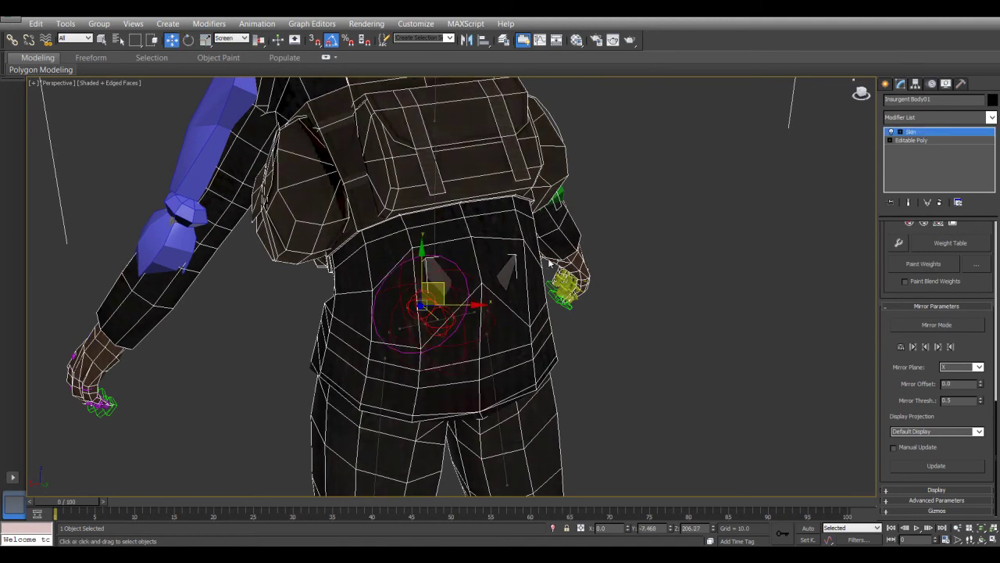
- Select the short hip envelope in the pelvis area, enlarge its outer ring and check its coverage in the Left and Perspective views
{"action": "left_click", "coordinate": [473, 313]}
{"action": "middle_click_drag", "start_coordinate": [459, 375], "coordinate": [672, 280], "text": "alt"}
{"action": "scroll", "coordinate": [504, 360], "scroll_direction": "up", "scroll_amount": 4}
{"action": "left_click_drag", "start_coordinate": [658, 263], "coordinate": [677, 263]}
{"action": "mouse_move", "coordinate": [650, 268]}
{"action": "middle_mouse_down", "text": "alt"}
{"action": "mouse_move", "coordinate": [555, 270]}
{"action": "mouse_move", "coordinate": [632, 273]}
{"action": "middle_mouse_up", "text": "alt"}
{"action": "key", "text": "l"}
{"action": "middle_click_drag", "start_coordinate": [720, 313], "coordinate": [703, 297]}
{"action": "scroll", "coordinate": [686, 290], "scroll_direction": "down", "scroll_amount": 2}
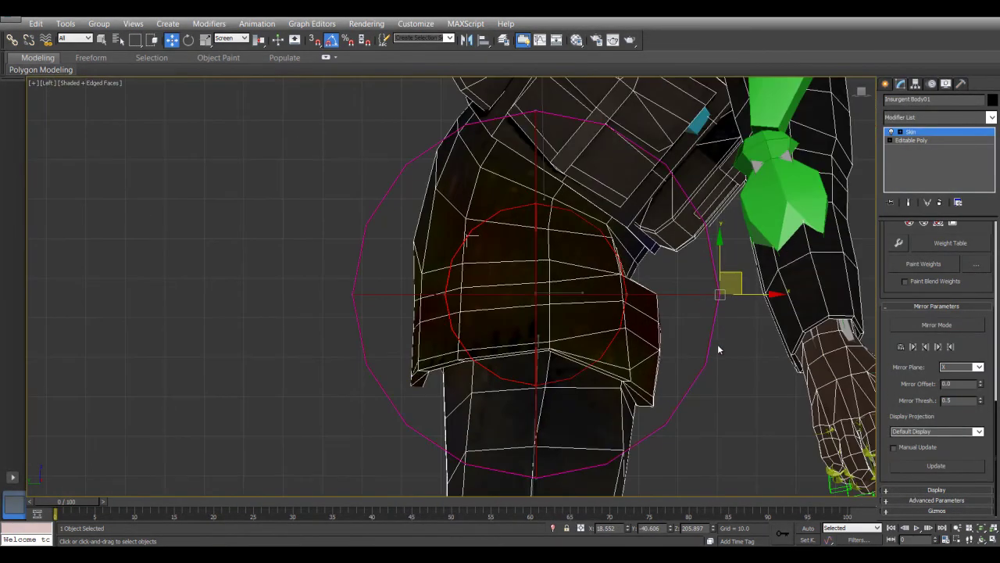
{"action": "key", "text": "p"}
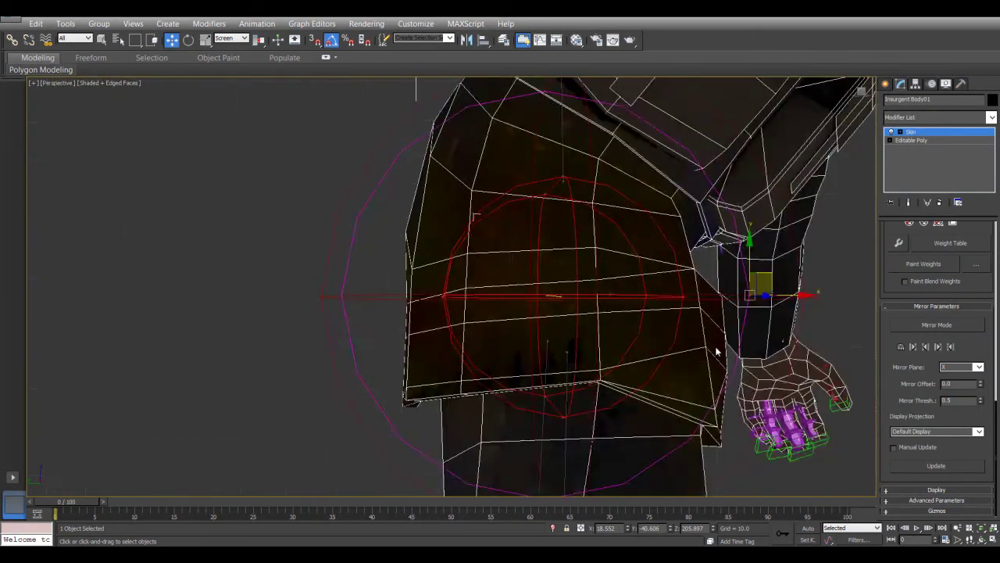
- Check the hip envelope's coverage on the whole body and leave envelope editing on the Insurgent mesh
{"action": "key", "text": "z"}
{"action": "scroll", "coordinate": [608, 299], "scroll_direction": "down", "scroll_amount": 5}
{"action": "middle_click_drag", "start_coordinate": [608, 299], "coordinate": [516, 304], "text": "alt"}
{"action": "scroll", "coordinate": [547, 300], "scroll_direction": "down", "scroll_amount": 5}
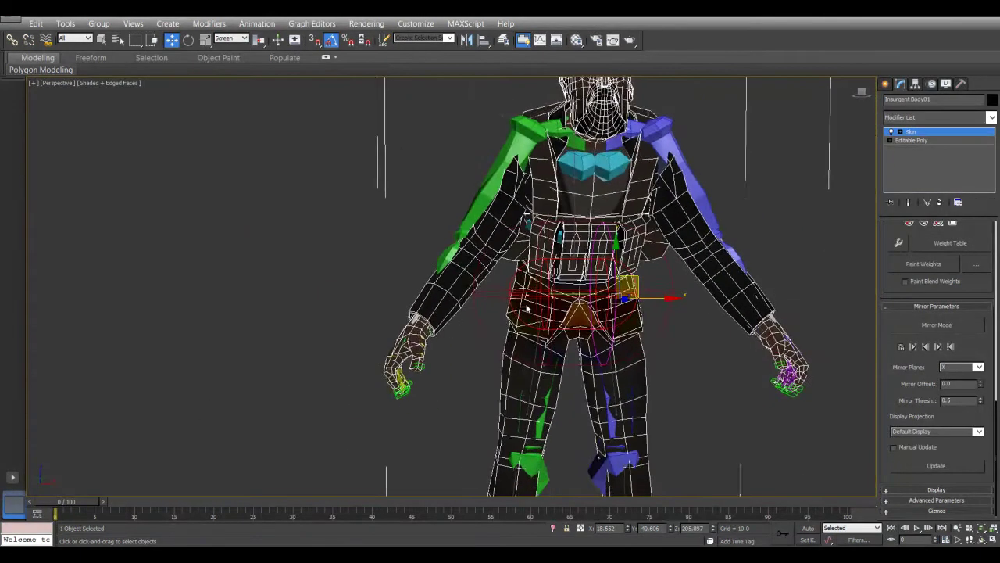
{"action": "scroll", "coordinate": [519, 281], "scroll_direction": "up", "scroll_amount": 3}
{"action": "left_click", "coordinate": [921, 133]}
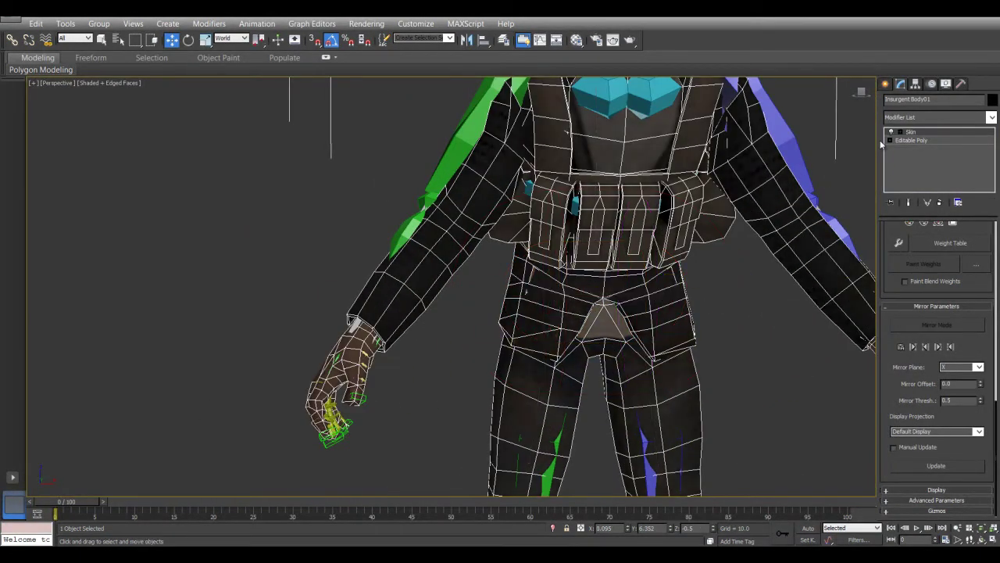
- Select the spine bone Bip001 Spine1, paste the stored TPose posture to straighten the torso, and clear the selection
{"action": "left_click", "coordinate": [762, 328]}
{"action": "mouse_move", "coordinate": [762, 328]}
{"action": "middle_mouse_down", "text": "alt"}
{"action": "mouse_move", "coordinate": [640, 326]}
{"action": "mouse_move", "coordinate": [694, 331]}
{"action": "mouse_move", "coordinate": [717, 379]}
{"action": "middle_mouse_up", "text": "alt"}
{"action": "middle_click_drag", "start_coordinate": [517, 237], "coordinate": [504, 319]}
{"action": "mouse_move", "coordinate": [504, 318]}
{"action": "middle_mouse_down", "text": "alt"}
{"action": "mouse_move", "coordinate": [547, 194]}
{"action": "mouse_move", "coordinate": [532, 254]}
{"action": "middle_mouse_up", "text": "alt"}
{"action": "left_click", "coordinate": [532, 254]}
{"action": "scroll", "coordinate": [527, 256], "scroll_direction": "up", "scroll_amount": 3}
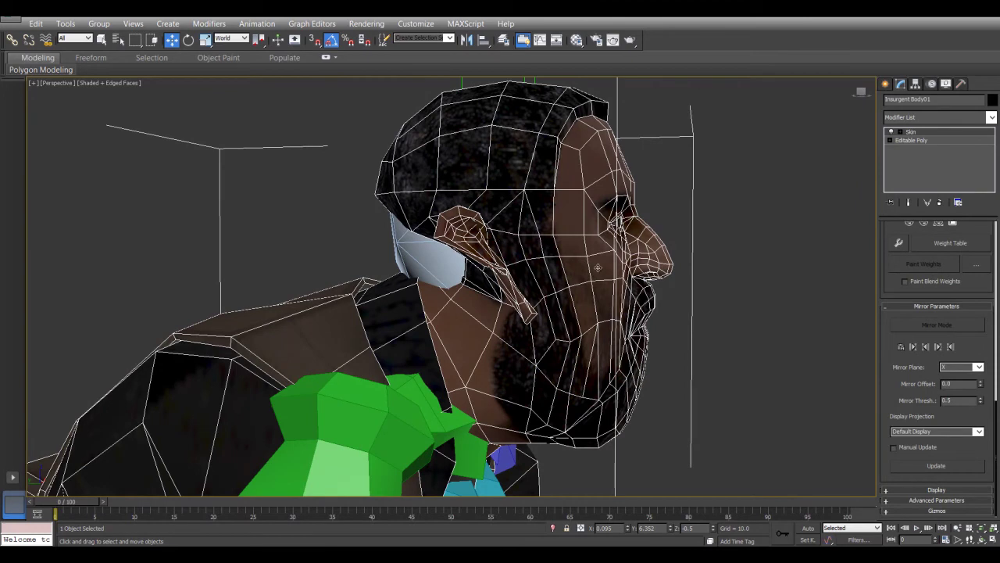
{"action": "middle_click_drag", "start_coordinate": [547, 302], "coordinate": [481, 351], "text": "alt"}
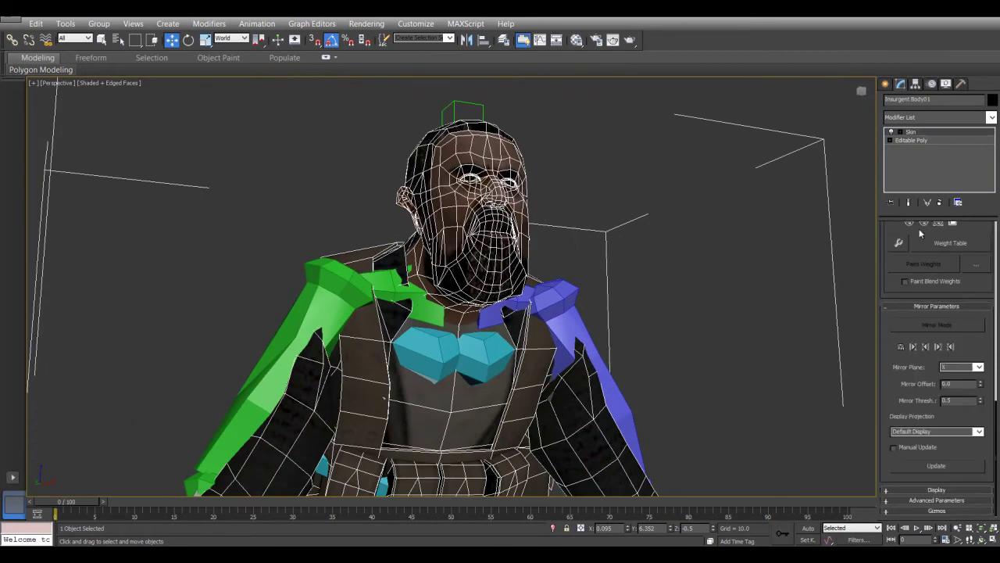
{"action": "left_click_drag", "start_coordinate": [887, 348], "coordinate": [889, 354]}
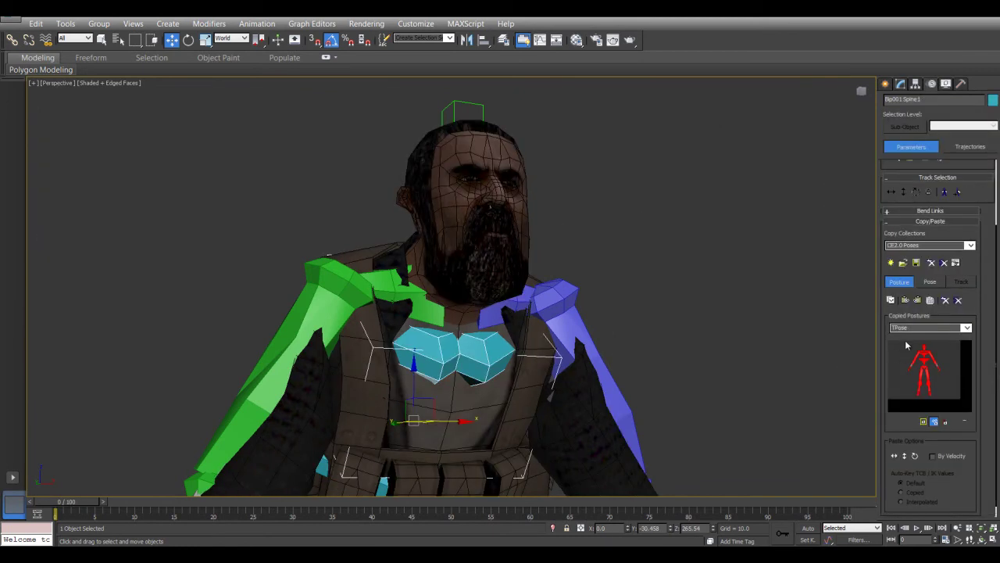
{"action": "left_click", "coordinate": [917, 303]}
{"action": "left_click", "coordinate": [732, 329]}
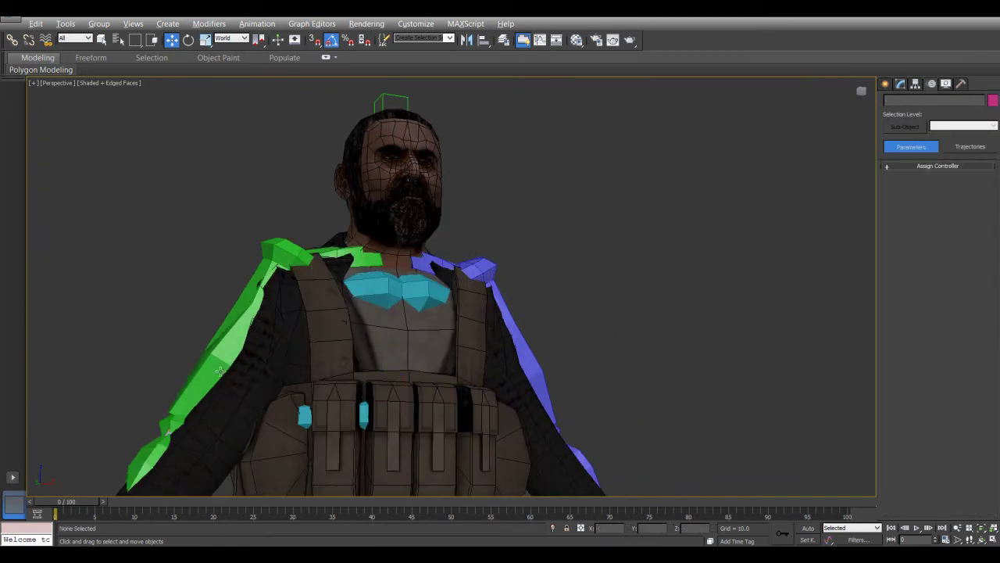
- Select the head bone, Bip001 Head, and rotate it to test how the face and neck deform
{"action": "middle_click_drag", "start_coordinate": [414, 296], "coordinate": [319, 333], "text": "alt"}
{"action": "middle_click_drag", "start_coordinate": [372, 273], "coordinate": [358, 338]}
{"action": "left_click", "coordinate": [483, 154]}
{"action": "middle_click_drag", "start_coordinate": [471, 181], "coordinate": [550, 274]}
{"action": "scroll", "coordinate": [480, 286], "scroll_direction": "up", "scroll_amount": 3}
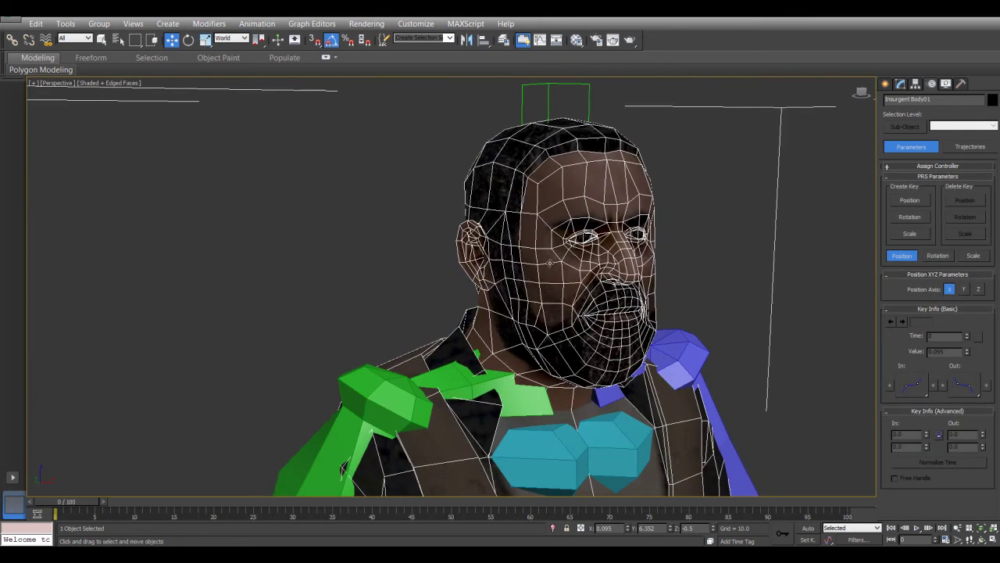
{"action": "left_click", "coordinate": [550, 263]}
{"action": "right_click", "coordinate": [547, 262]}
{"action": "left_click", "coordinate": [602, 284]}
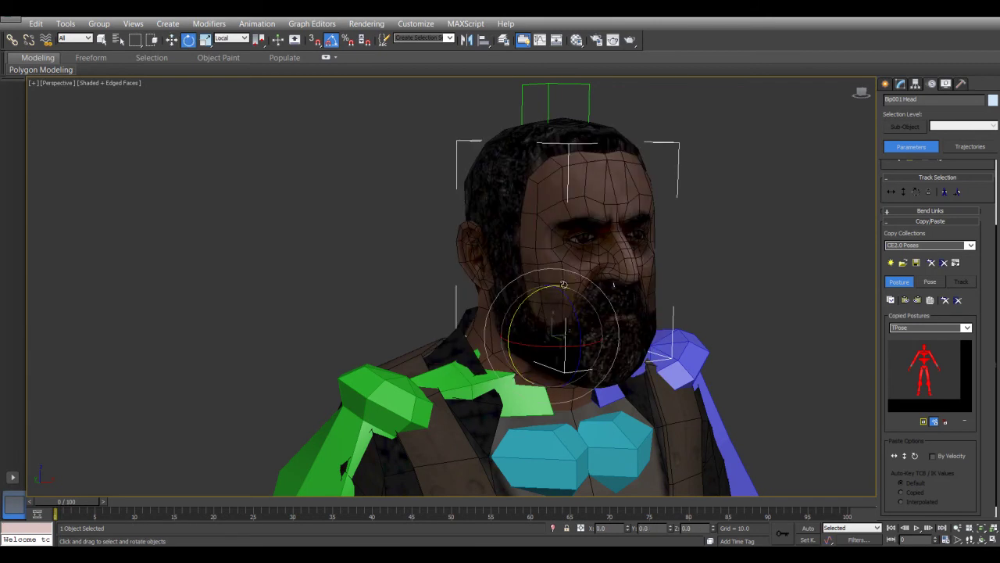
{"action": "left_click_drag", "start_coordinate": [573, 307], "coordinate": [505, 342]}
{"action": "middle_click_drag", "start_coordinate": [506, 342], "coordinate": [533, 321], "text": "alt"}
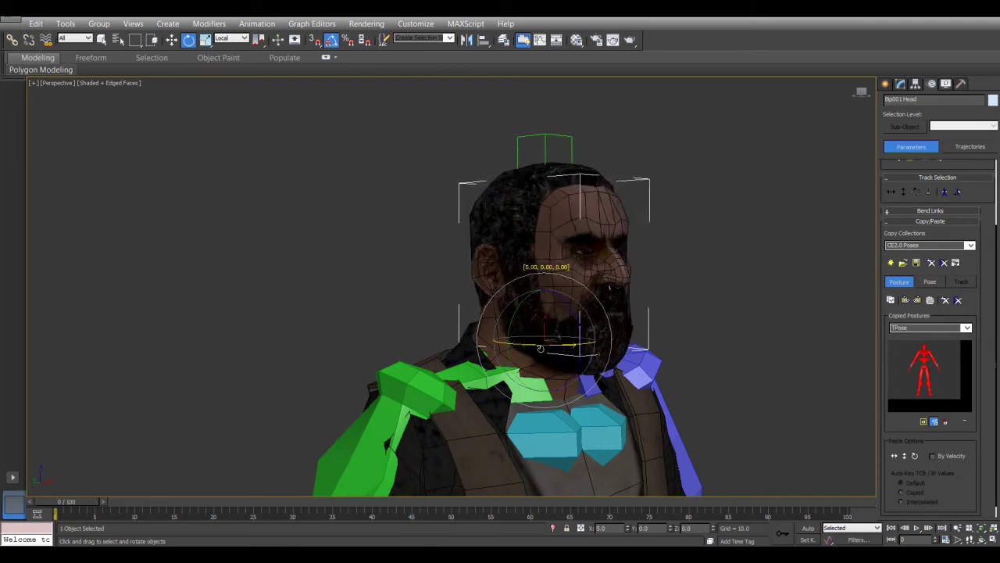
- Turn the head bone sideways again to test the jaw and neck, and undo the rotation
{"action": "mouse_move", "coordinate": [517, 349]}
{"action": "middle_mouse_down", "text": "alt"}
{"action": "mouse_move", "coordinate": [490, 347]}
{"action": "mouse_move", "coordinate": [503, 351]}
{"action": "middle_mouse_up", "text": "alt"}
{"action": "scroll", "coordinate": [504, 351], "scroll_direction": "up", "scroll_amount": 3}
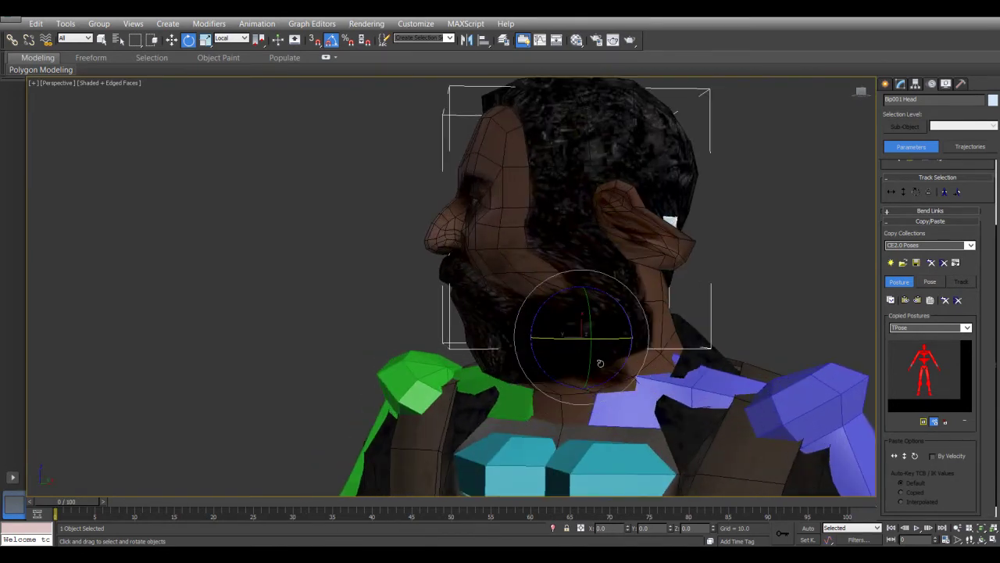
{"action": "left_click_drag", "start_coordinate": [574, 344], "coordinate": [502, 344]}
{"action": "middle_click_drag", "start_coordinate": [498, 344], "coordinate": [533, 342], "text": "alt"}
{"action": "key", "text": "ctrl+z"}
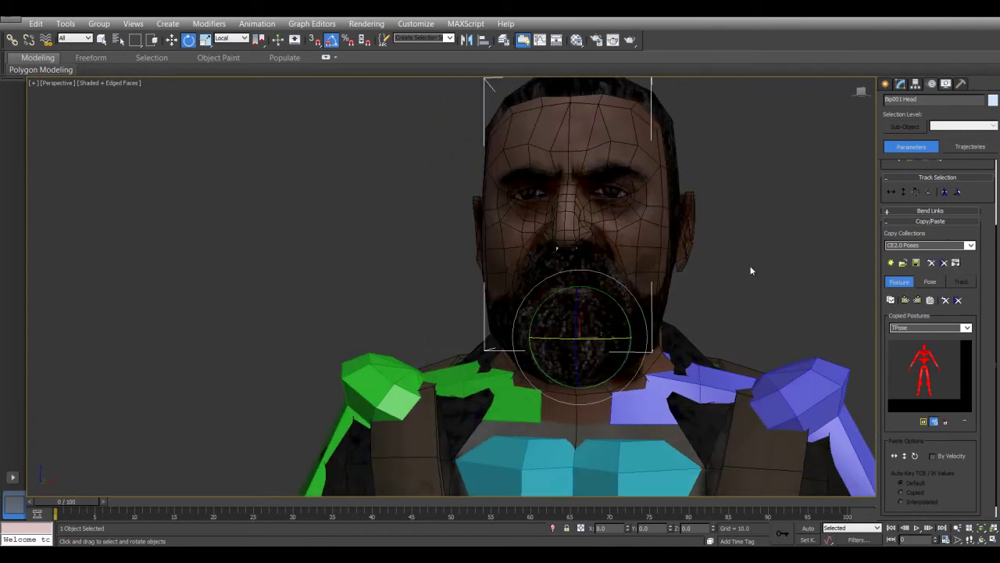
- Select the Insurgent body mesh, resume envelope editing in its Skin modifier, choose Bip001 Head and activate Paint Weights
{"action": "left_click", "coordinate": [621, 218]}
{"action": "left_click", "coordinate": [904, 82]}
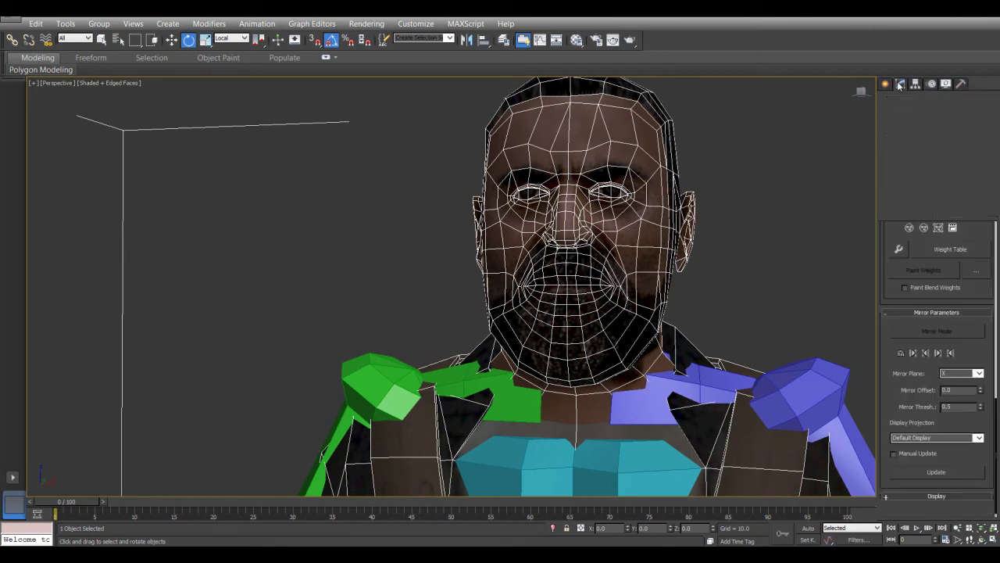
{"action": "left_click", "coordinate": [919, 132]}
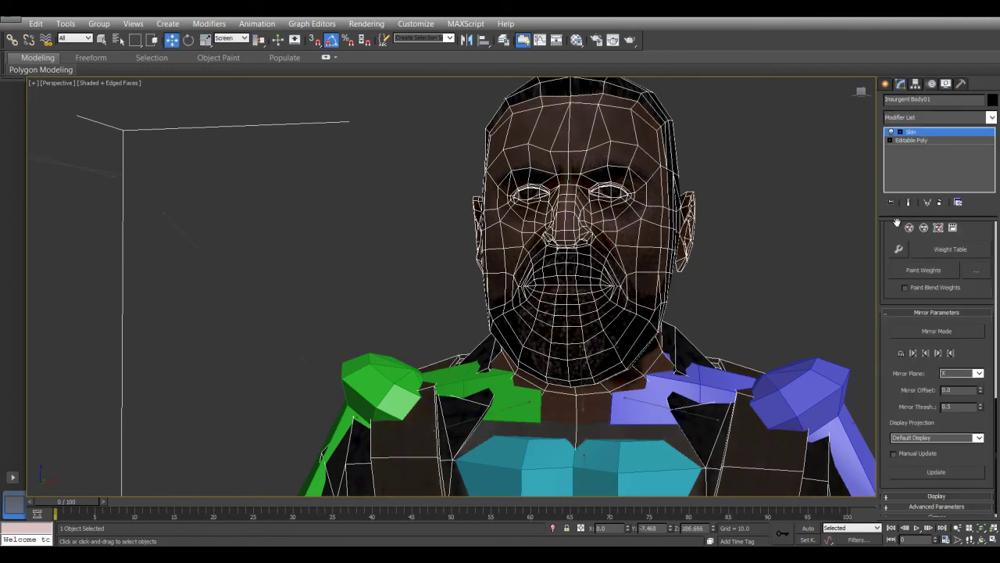
{"action": "scroll", "coordinate": [891, 295], "scroll_direction": "up", "scroll_amount": 10}
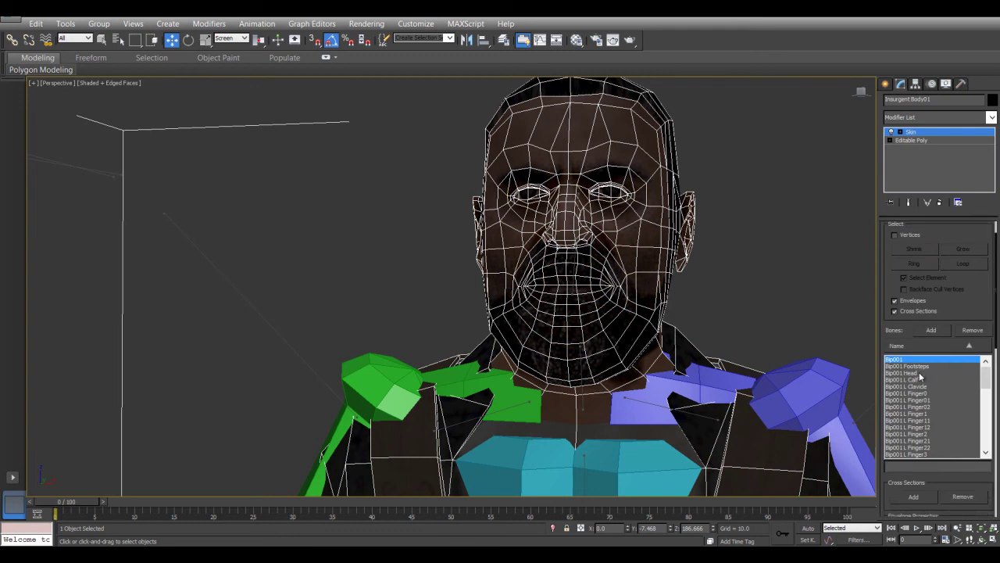
{"action": "left_click", "coordinate": [920, 374]}
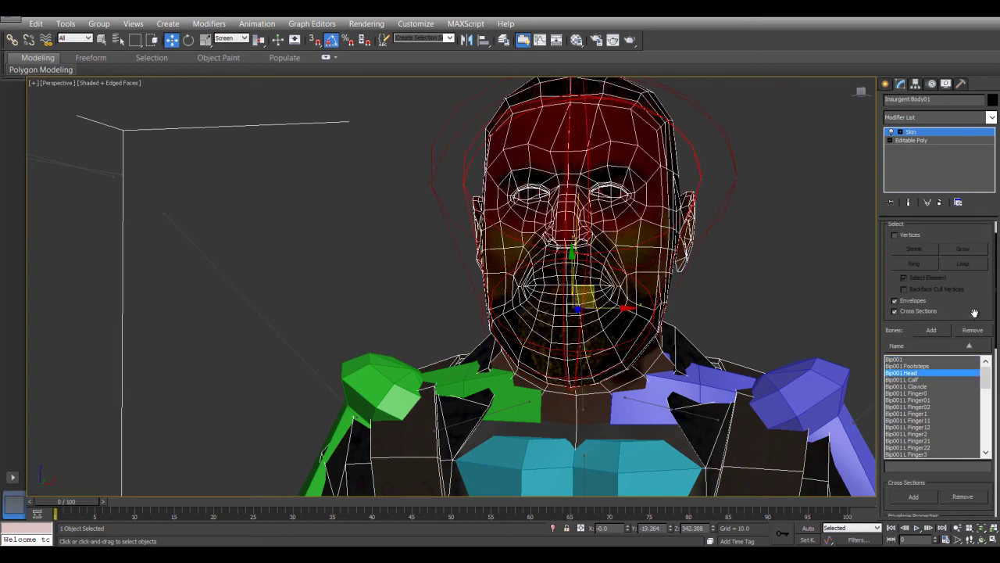
{"action": "scroll", "coordinate": [974, 313], "scroll_direction": "down", "scroll_amount": 10}
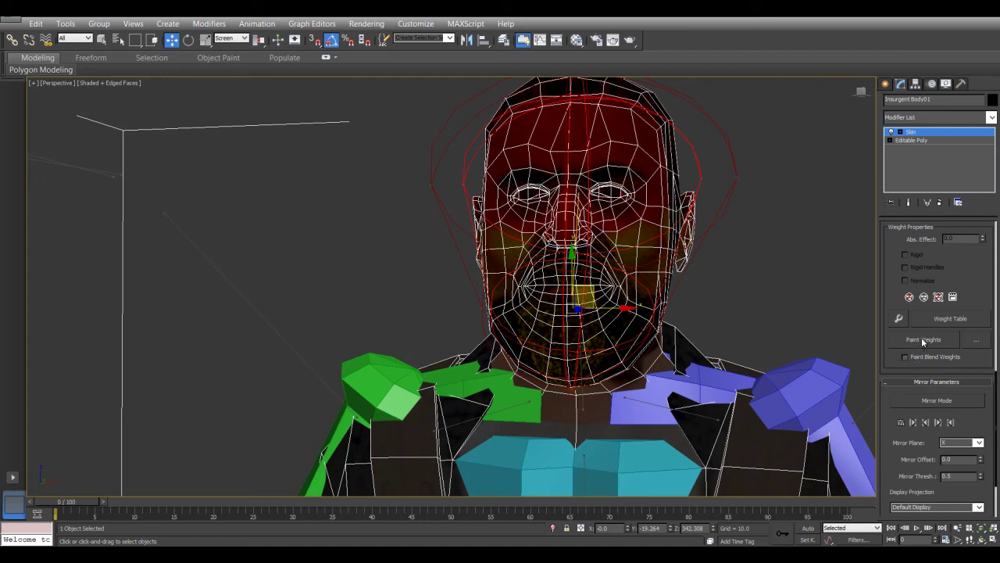
{"action": "left_click", "coordinate": [923, 340]}
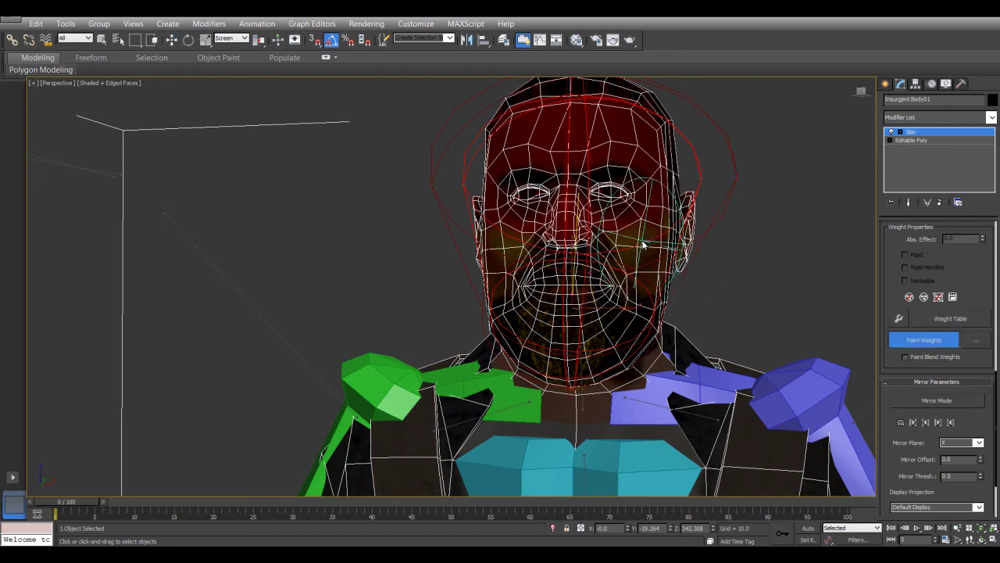
- Adjust the weight-painting brush in the Painter Options, trying maximum sizes of 5 and 1, and close the options
{"action": "mouse_move", "coordinate": [575, 140]}
{"action": "middle_mouse_down", "text": "alt"}
{"action": "mouse_move", "coordinate": [574, 205]}
{"action": "mouse_move", "coordinate": [659, 212]}
{"action": "mouse_move", "coordinate": [636, 167]}
{"action": "middle_mouse_up", "text": "alt"}
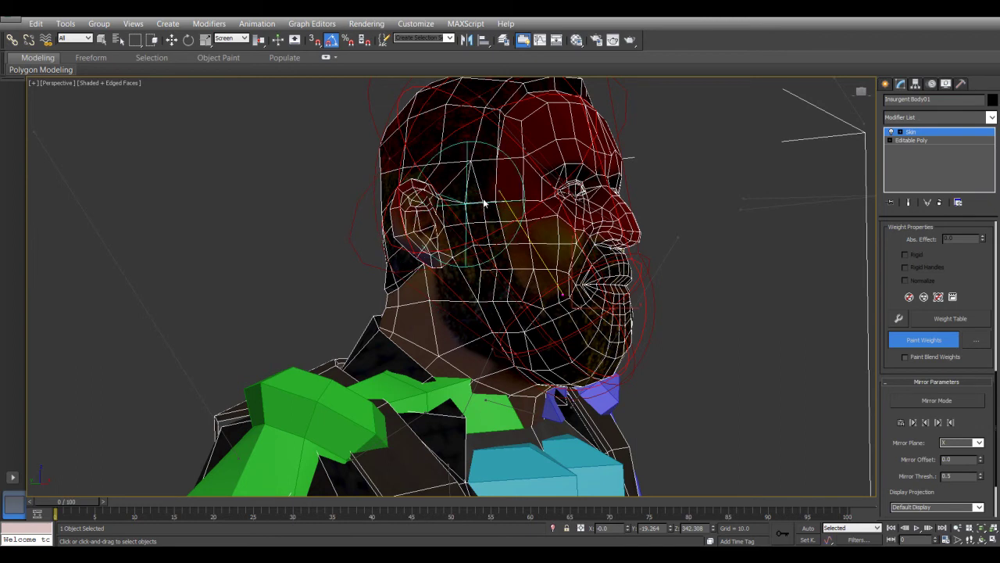
{"action": "mouse_move", "coordinate": [576, 188]}
{"action": "middle_mouse_down", "text": "alt"}
{"action": "mouse_move", "coordinate": [569, 240]}
{"action": "mouse_move", "coordinate": [600, 240]}
{"action": "middle_mouse_up", "text": "alt"}
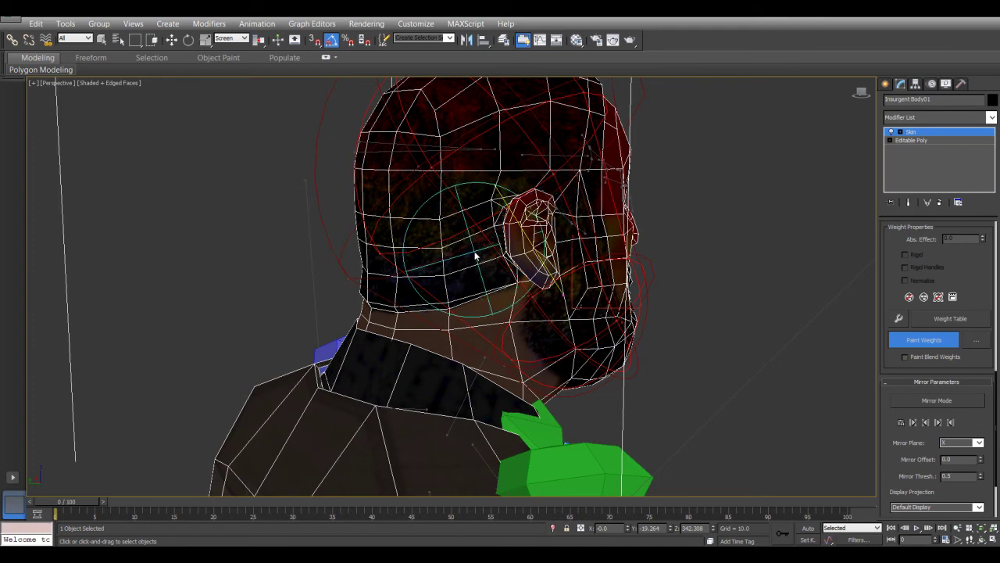
{"action": "left_click", "coordinate": [976, 341]}
{"action": "mouse_move", "coordinate": [381, 242]}
{"action": "left_mouse_down"}
{"action": "mouse_move", "coordinate": [547, 241]}
{"action": "mouse_move", "coordinate": [844, 212]}
{"action": "mouse_move", "coordinate": [931, 104]}
{"action": "left_mouse_up"}
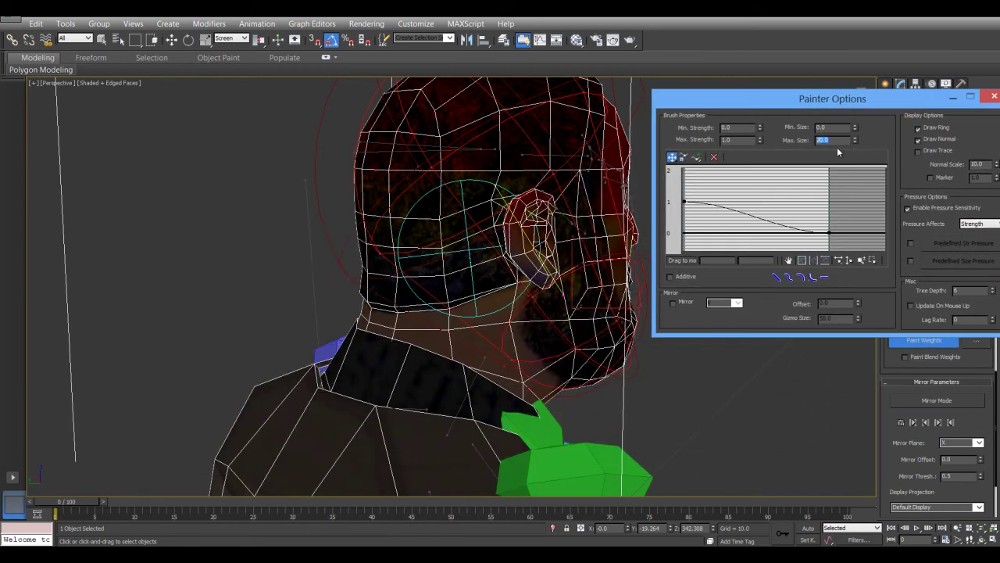
{"action": "type", "text": "5"}
{"action": "key", "text": "Return"}
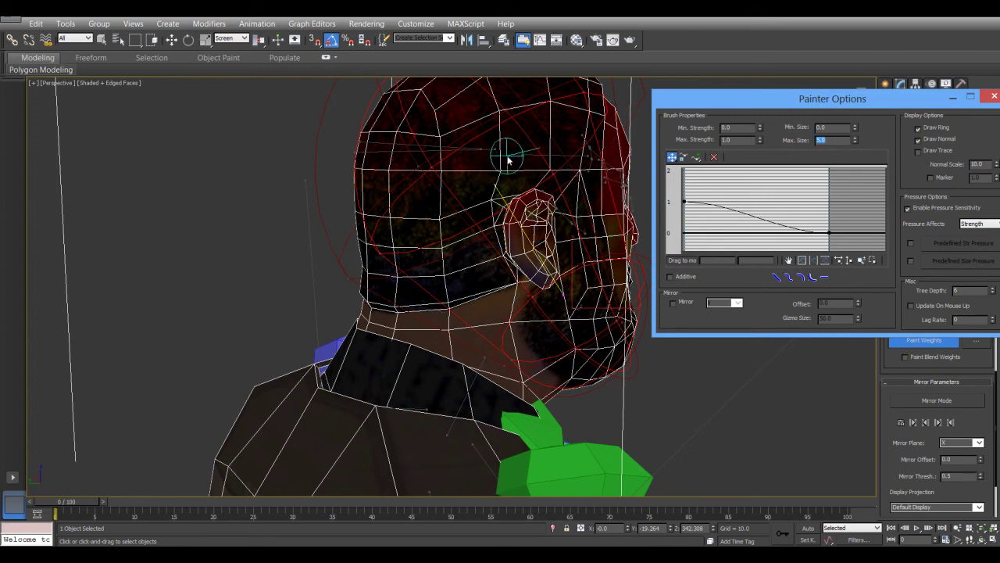
{"action": "type", "text": "1"}
{"action": "key", "text": "Return"}
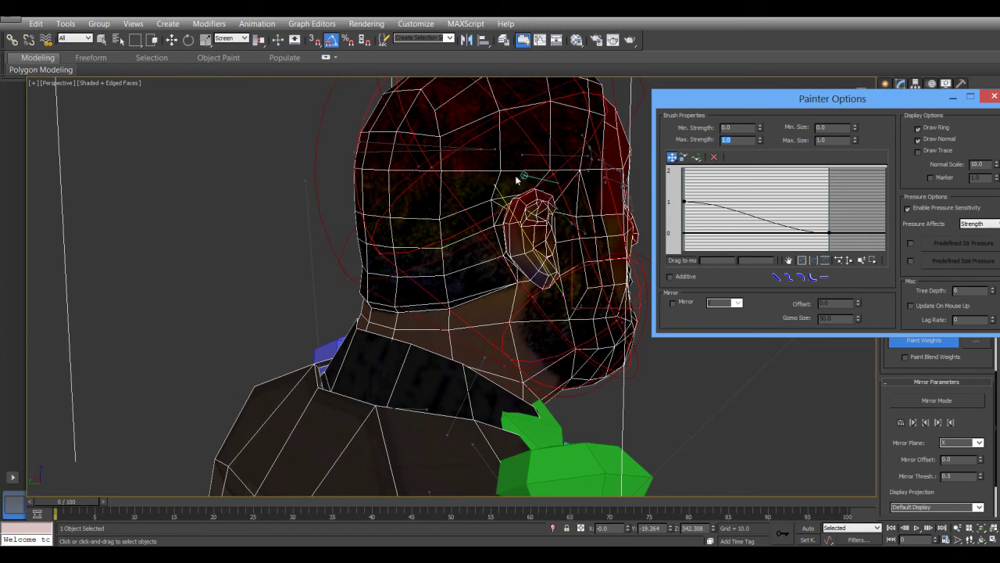
{"action": "left_click_drag", "start_coordinate": [493, 170], "coordinate": [491, 177]}
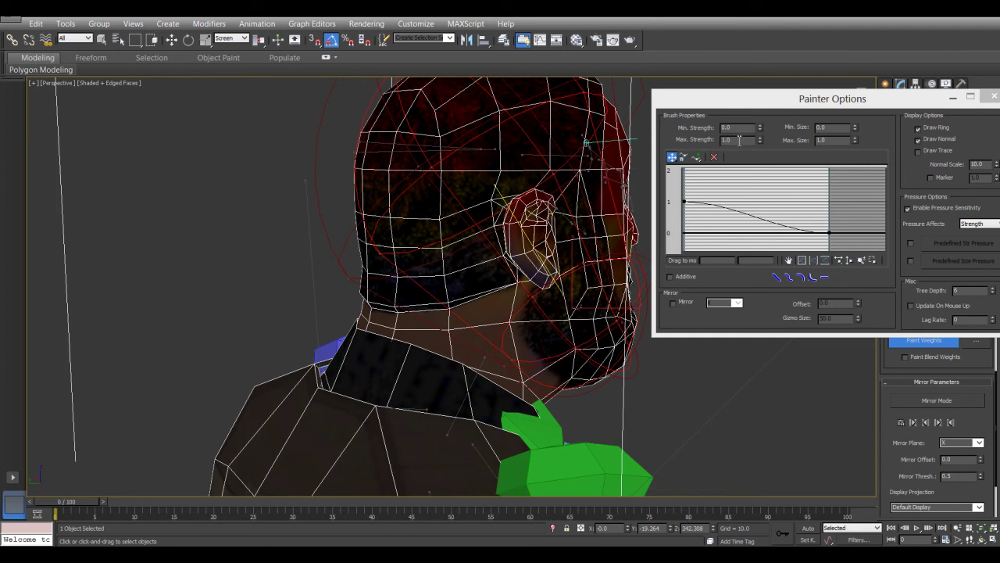
{"action": "left_click_drag", "start_coordinate": [740, 141], "coordinate": [716, 139]}
{"action": "left_click_drag", "start_coordinate": [798, 99], "coordinate": [784, 100]}
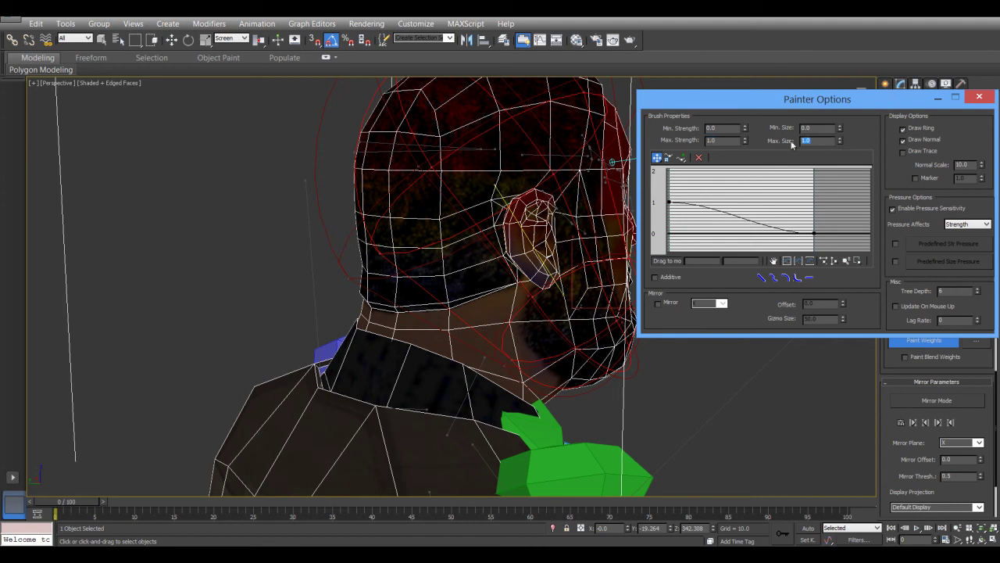
{"action": "left_click", "coordinate": [980, 99]}
- Paint stronger Bip001 Head weights over the cheeks, jaw and underside of the chin
{"action": "mouse_move", "coordinate": [692, 185]}
{"action": "middle_mouse_down", "text": "alt"}
{"action": "mouse_move", "coordinate": [532, 188]}
{"action": "mouse_move", "coordinate": [628, 164]}
{"action": "mouse_move", "coordinate": [539, 283]}
{"action": "mouse_move", "coordinate": [506, 272]}
{"action": "middle_mouse_up", "text": "alt"}
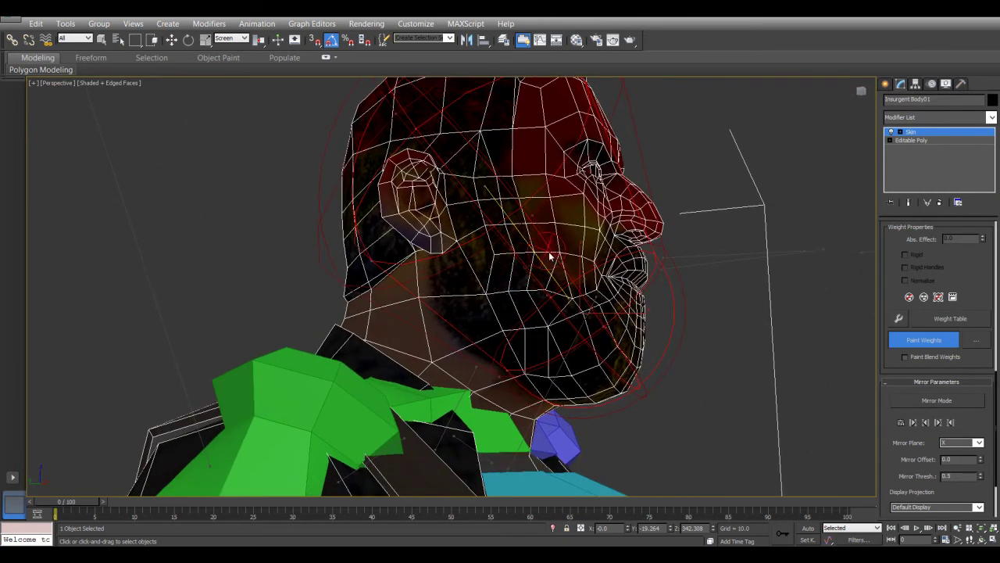
{"action": "middle_click_drag", "start_coordinate": [578, 237], "coordinate": [636, 259], "text": "alt"}
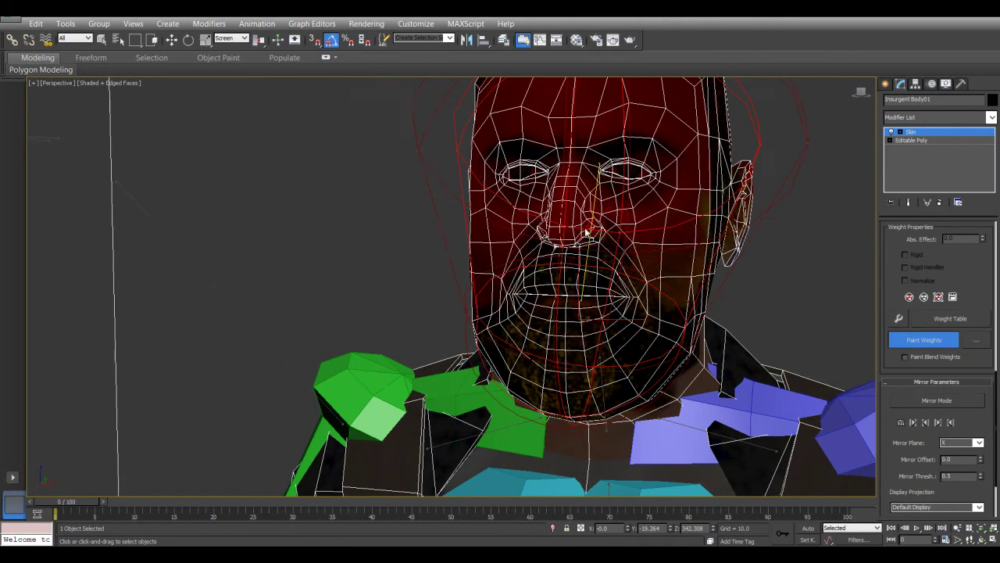
{"action": "middle_click_drag", "start_coordinate": [603, 299], "coordinate": [632, 362], "text": "alt"}
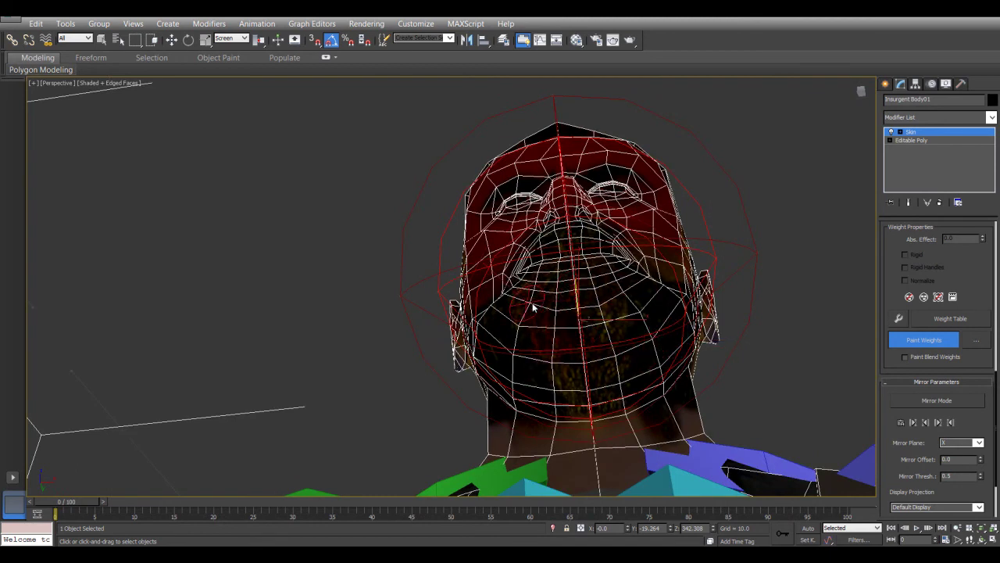
{"action": "middle_click_drag", "start_coordinate": [576, 263], "coordinate": [569, 362], "text": "alt"}
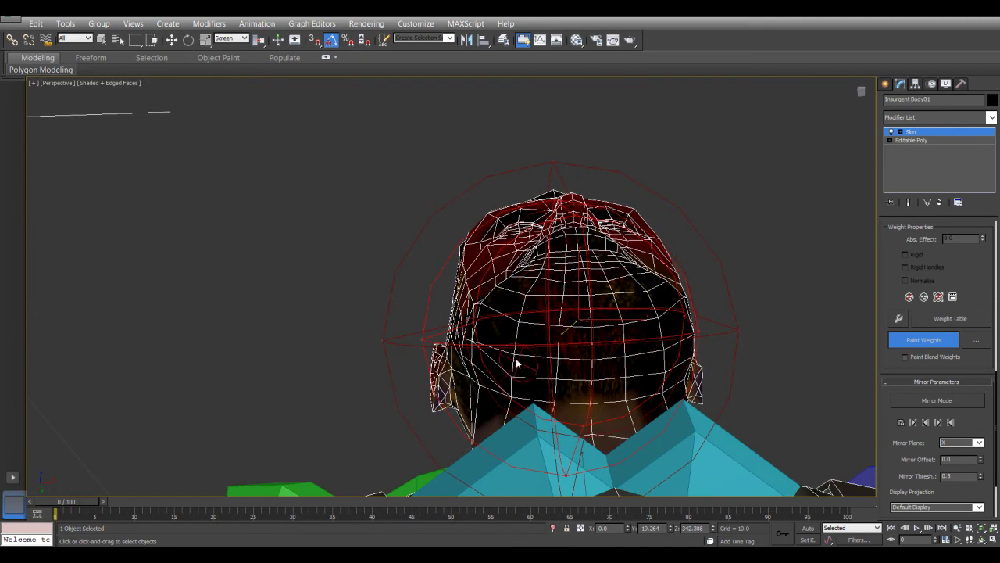
{"action": "middle_click_drag", "start_coordinate": [547, 320], "coordinate": [586, 334], "text": "alt"}
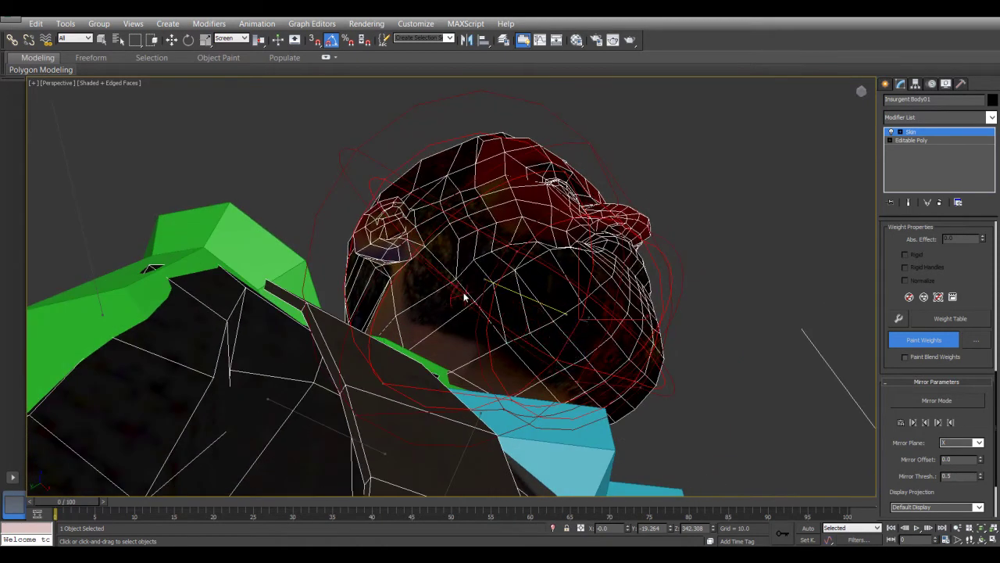
- Paint stronger Bip001 Head weights over both ears, covering their outer and rear surfaces
{"action": "middle_click_drag", "start_coordinate": [419, 256], "coordinate": [439, 313], "text": "alt"}
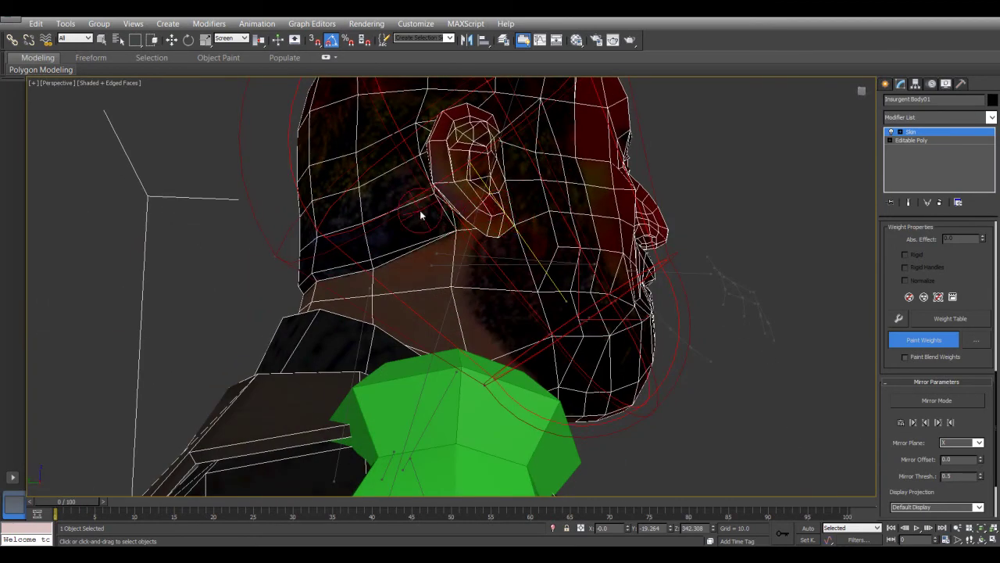
{"action": "left_click_drag", "start_coordinate": [471, 197], "coordinate": [450, 141]}
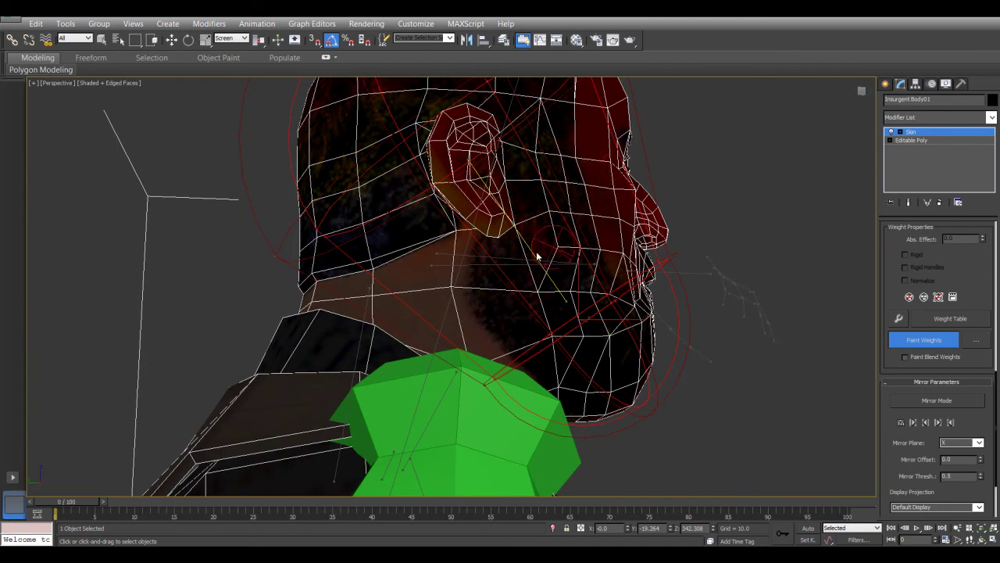
{"action": "mouse_move", "coordinate": [415, 103]}
{"action": "middle_mouse_down", "text": "alt"}
{"action": "mouse_move", "coordinate": [440, 263]}
{"action": "mouse_move", "coordinate": [572, 296]}
{"action": "middle_mouse_up", "text": "alt"}
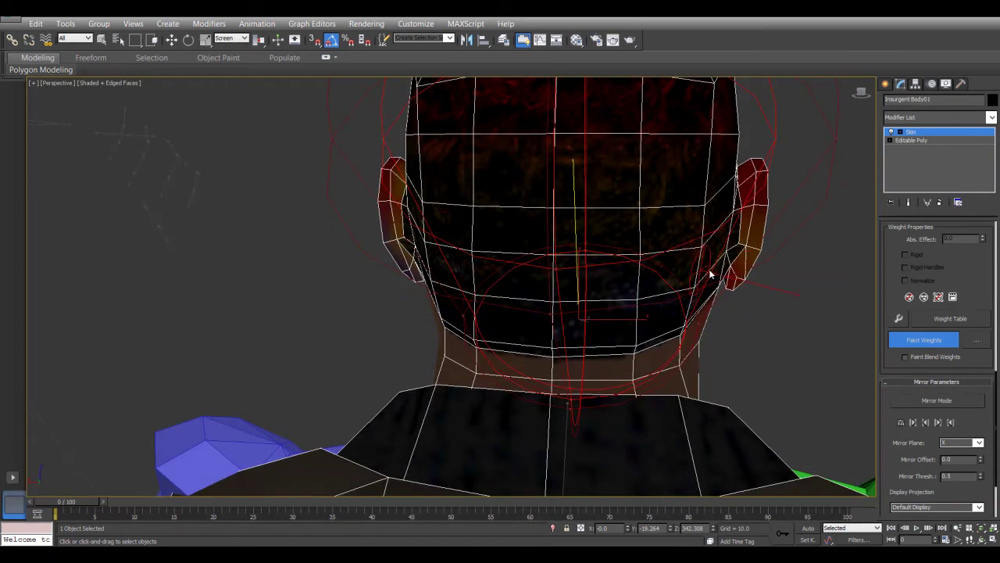
{"action": "left_click_drag", "start_coordinate": [743, 218], "coordinate": [754, 246]}
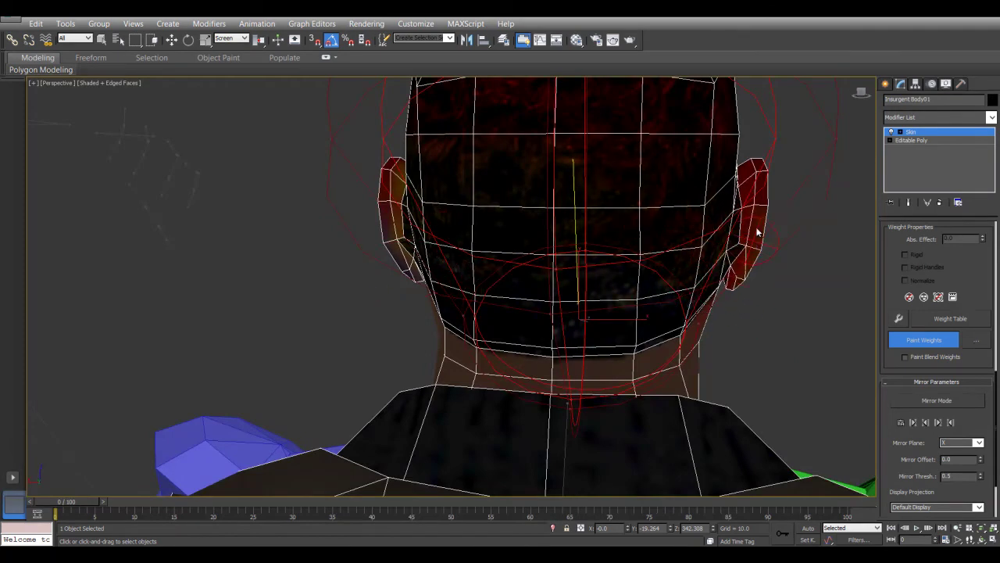
{"action": "middle_click_drag", "start_coordinate": [697, 231], "coordinate": [695, 219], "text": "alt"}
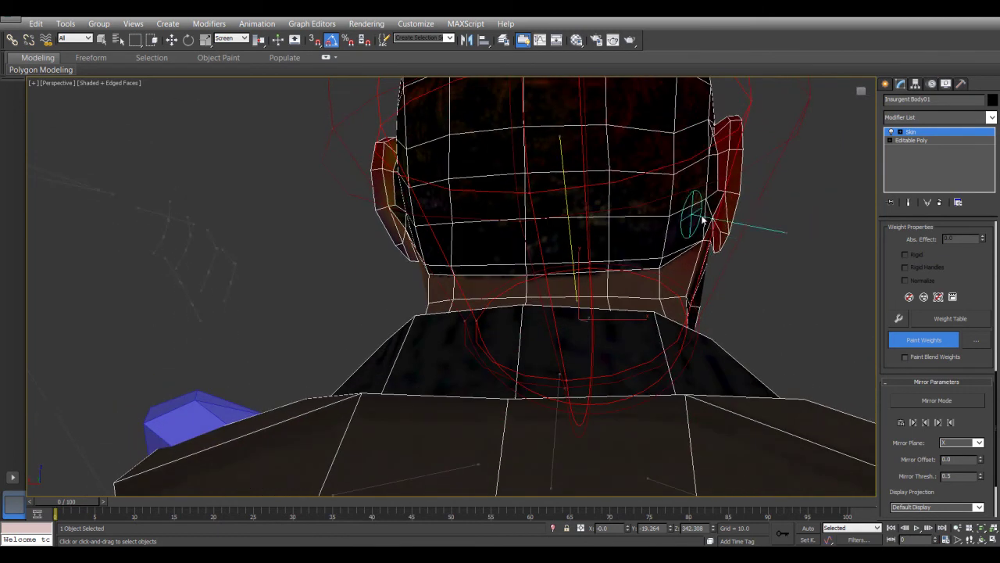
{"action": "mouse_move", "coordinate": [436, 177]}
{"action": "middle_mouse_down", "text": "alt"}
{"action": "mouse_move", "coordinate": [479, 171]}
{"action": "mouse_move", "coordinate": [445, 164]}
{"action": "middle_mouse_up", "text": "alt"}
{"action": "left_click_drag", "start_coordinate": [445, 164], "coordinate": [446, 161]}
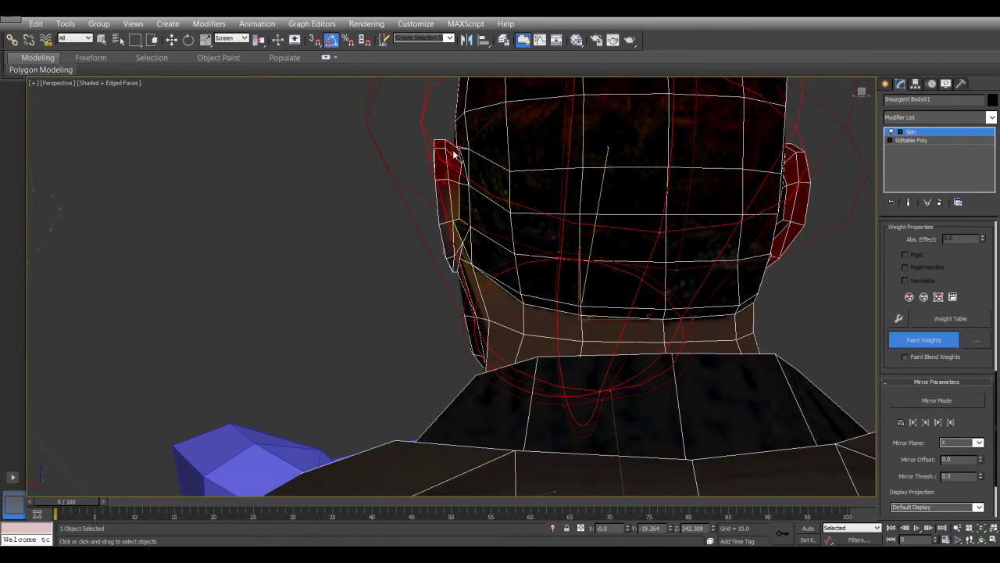
- Paint stronger Bip001 Head weights over the character's left cheek, jaw and the underside of the chin
{"action": "mouse_move", "coordinate": [466, 210]}
{"action": "middle_mouse_down", "text": "alt"}
{"action": "mouse_move", "coordinate": [479, 242]}
{"action": "mouse_move", "coordinate": [669, 200]}
{"action": "middle_mouse_up", "text": "alt"}
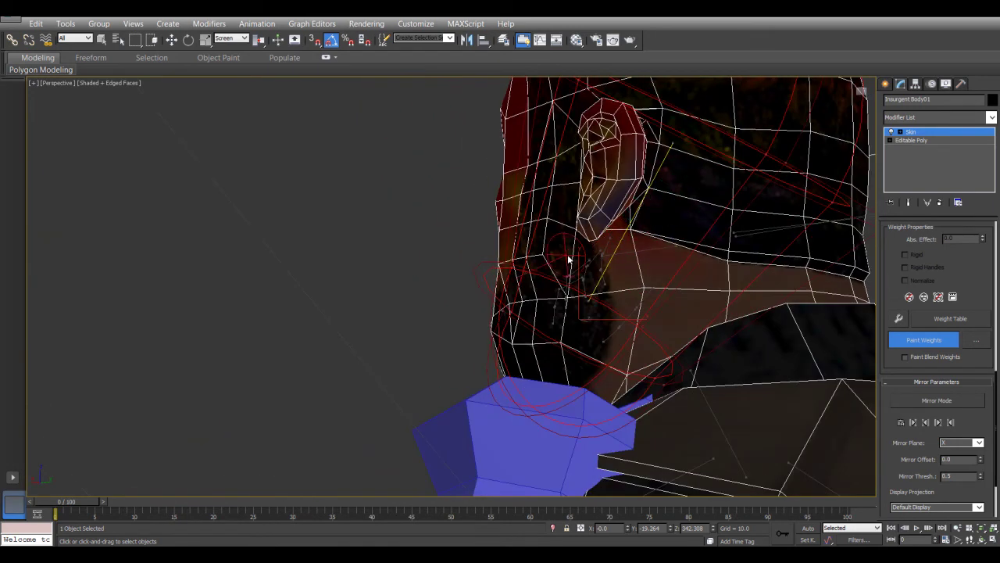
{"action": "mouse_move", "coordinate": [469, 273]}
{"action": "middle_mouse_down", "text": "alt"}
{"action": "mouse_move", "coordinate": [510, 297]}
{"action": "mouse_move", "coordinate": [632, 326]}
{"action": "middle_mouse_up", "text": "alt"}
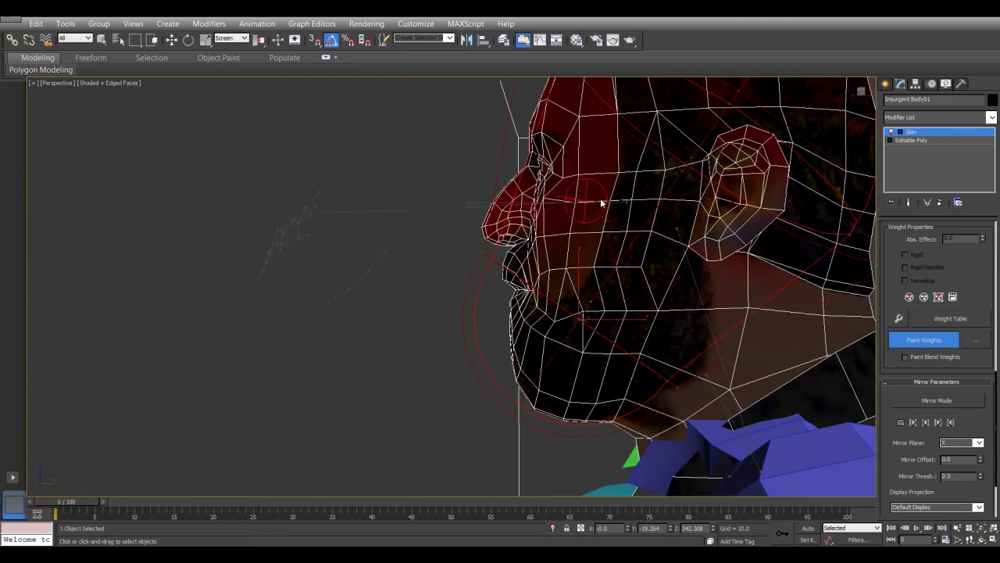
{"action": "middle_click_drag", "start_coordinate": [587, 158], "coordinate": [593, 255], "text": "alt"}
{"action": "mouse_move", "coordinate": [563, 318]}
{"action": "middle_mouse_down", "text": "alt"}
{"action": "mouse_move", "coordinate": [585, 351]}
{"action": "mouse_move", "coordinate": [647, 261]}
{"action": "middle_mouse_up", "text": "alt"}
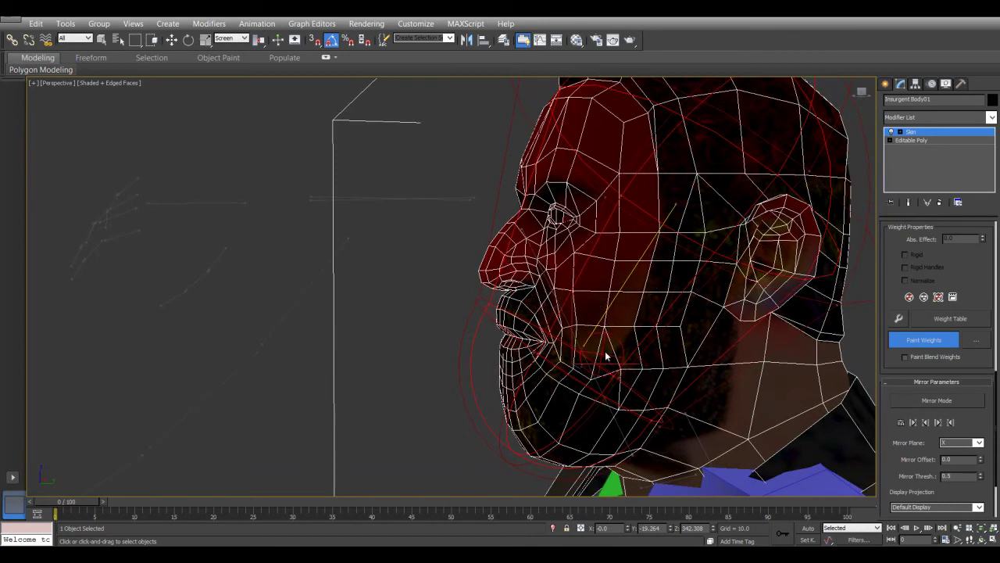
{"action": "middle_click_drag", "start_coordinate": [559, 383], "coordinate": [547, 291], "text": "alt"}
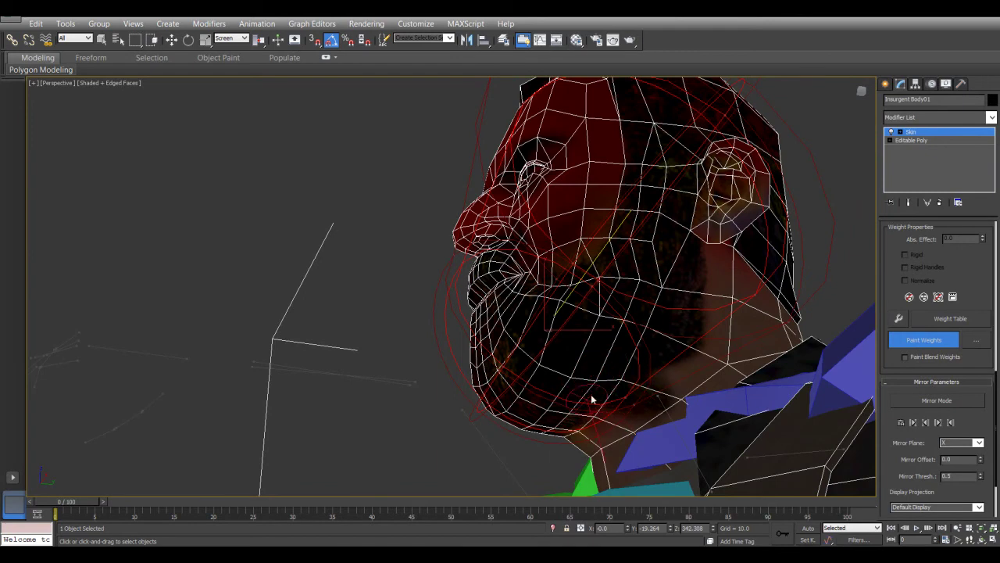
{"action": "middle_click_drag", "start_coordinate": [605, 353], "coordinate": [552, 404], "text": "alt"}
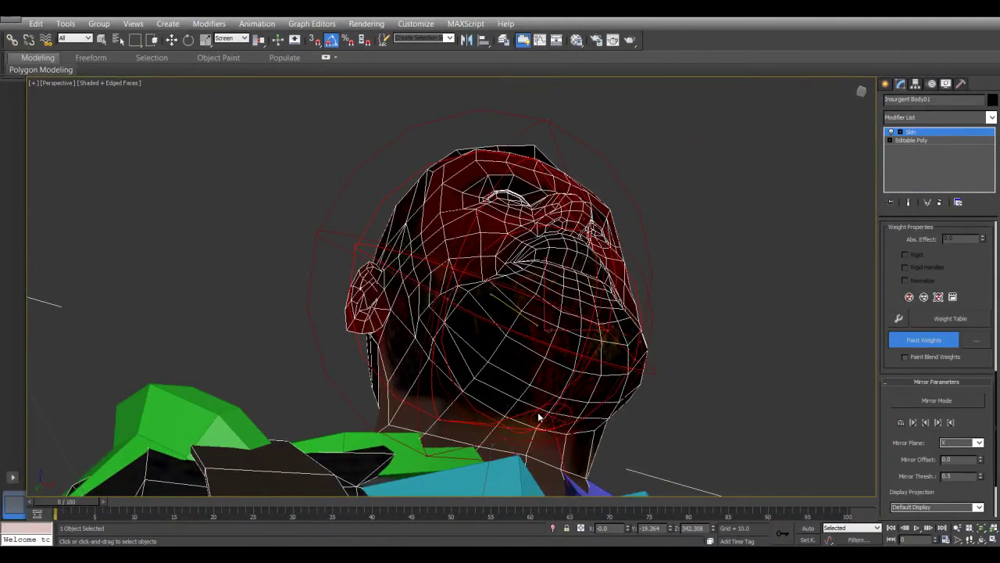
- Exit envelope editing in the Skin modifier and deselect the Insurgent body mesh
{"action": "left_click", "coordinate": [948, 133]}
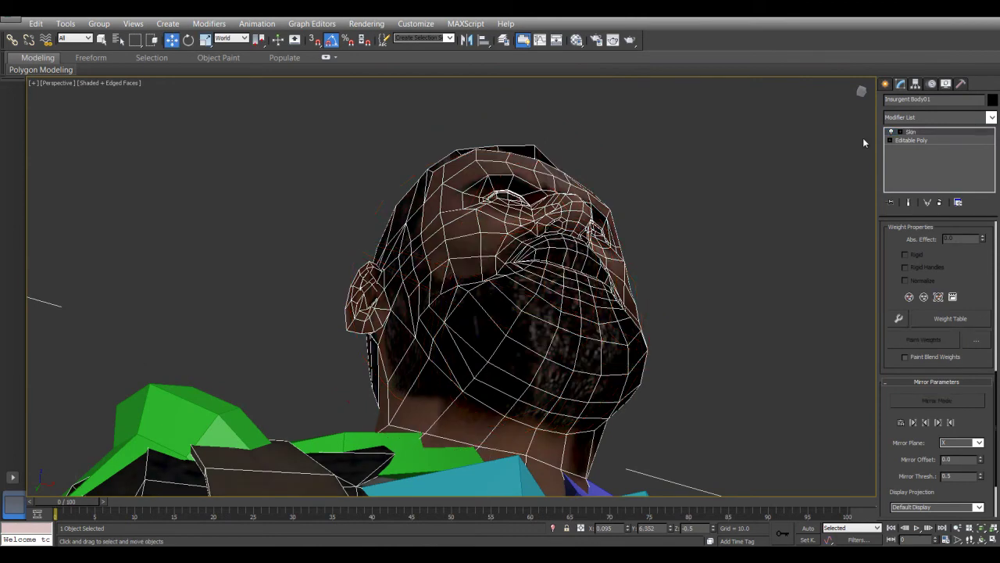
{"action": "left_click", "coordinate": [716, 202]}
{"action": "mouse_move", "coordinate": [550, 250]}
{"action": "middle_mouse_down", "text": "alt"}
{"action": "mouse_move", "coordinate": [569, 320]}
{"action": "mouse_move", "coordinate": [564, 278]}
{"action": "middle_mouse_up", "text": "alt"}
{"action": "scroll", "coordinate": [564, 278], "scroll_direction": "down", "scroll_amount": 3}
{"action": "scroll", "coordinate": [503, 245], "scroll_direction": "down", "scroll_amount": 5}
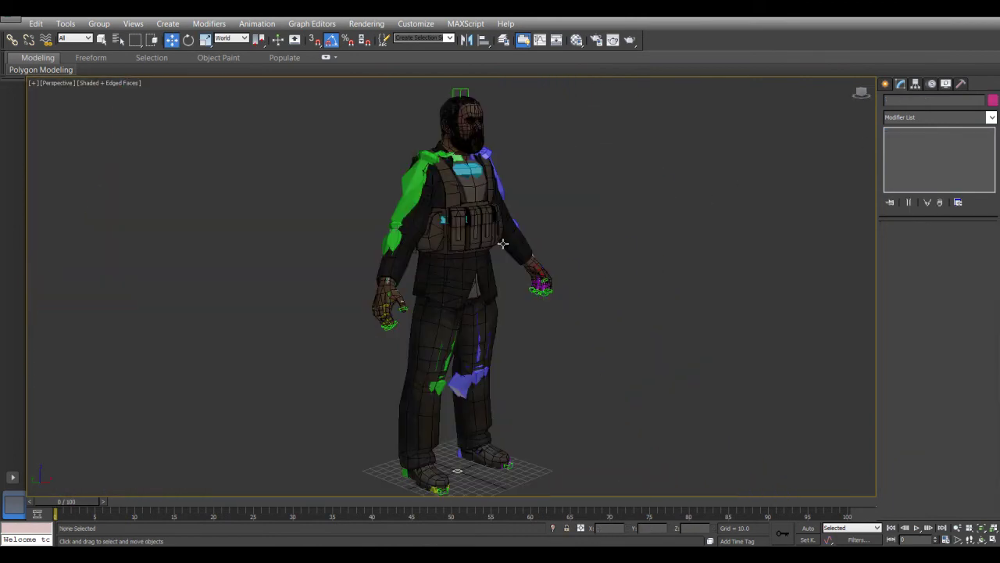
- Select the Bip001 Head bone and rotate it backward so the face tilts upward, exposing the jaw and neck deformation
{"action": "scroll", "coordinate": [421, 127], "scroll_direction": "up", "scroll_amount": 4}
{"action": "middle_click_drag", "start_coordinate": [421, 128], "coordinate": [397, 248]}
{"action": "left_click", "coordinate": [489, 198]}
{"action": "left_click", "coordinate": [489, 197]}
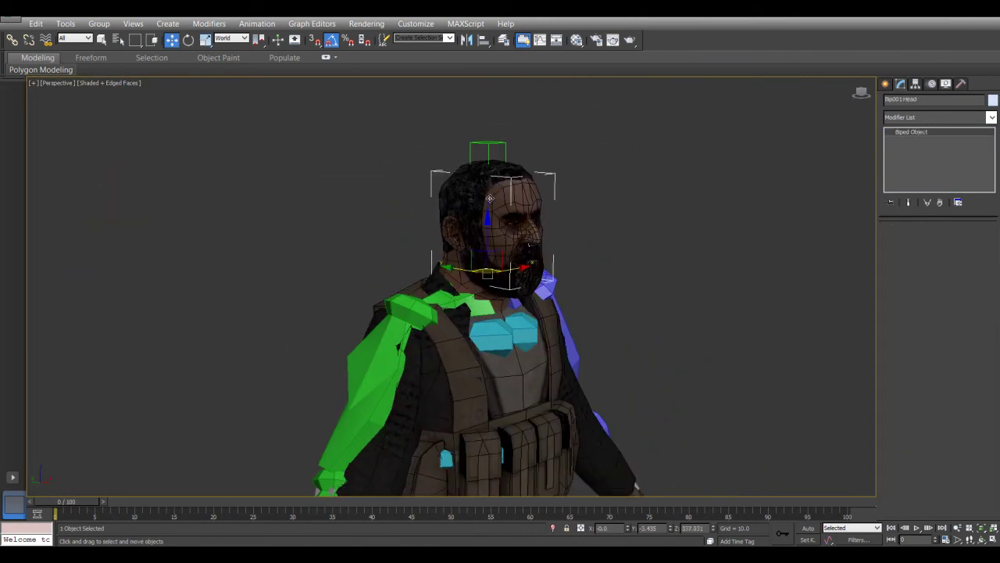
{"action": "right_click", "coordinate": [486, 194]}
{"action": "left_click", "coordinate": [516, 224]}
{"action": "left_click_drag", "start_coordinate": [516, 250], "coordinate": [517, 221]}
{"action": "left_click", "coordinate": [652, 228]}
{"action": "scroll", "coordinate": [479, 245], "scroll_direction": "up", "scroll_amount": 5}
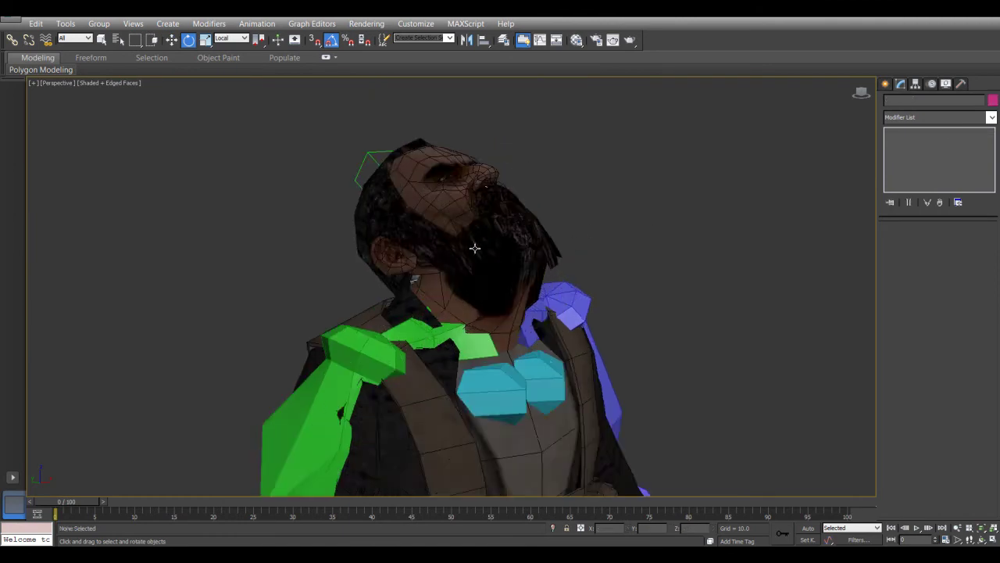
- Select the Insurgent body mesh, resume envelope editing in its Skin modifier, choose the Bip001 Head envelope and activate Paint Weights
{"action": "middle_click_drag", "start_coordinate": [468, 286], "coordinate": [547, 230], "text": "alt"}
{"action": "left_click", "coordinate": [547, 230]}
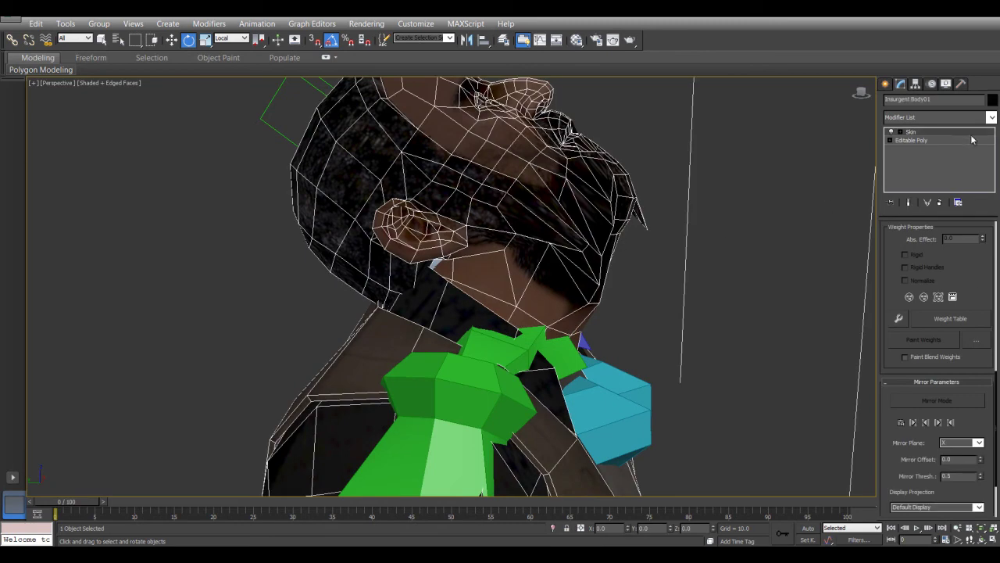
{"action": "left_click", "coordinate": [942, 130]}
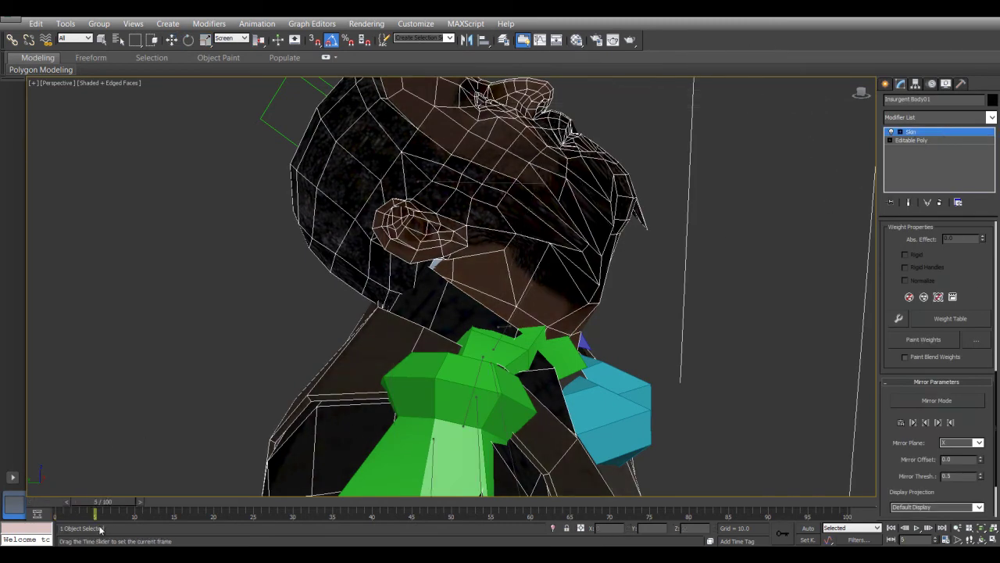
{"action": "left_click", "coordinate": [478, 182]}
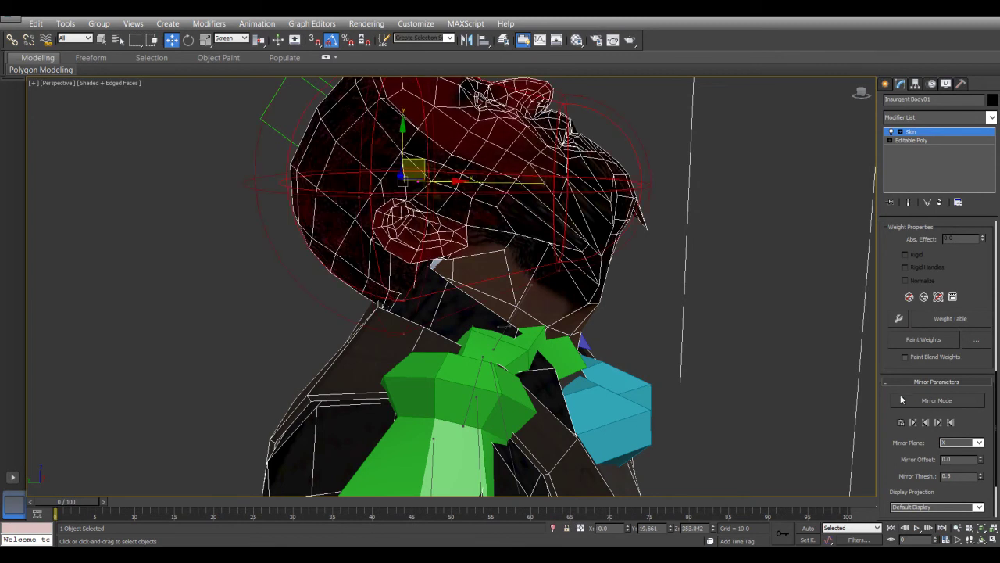
{"action": "left_click", "coordinate": [906, 340]}
{"action": "middle_click_drag", "start_coordinate": [753, 262], "coordinate": [547, 235], "text": "alt"}
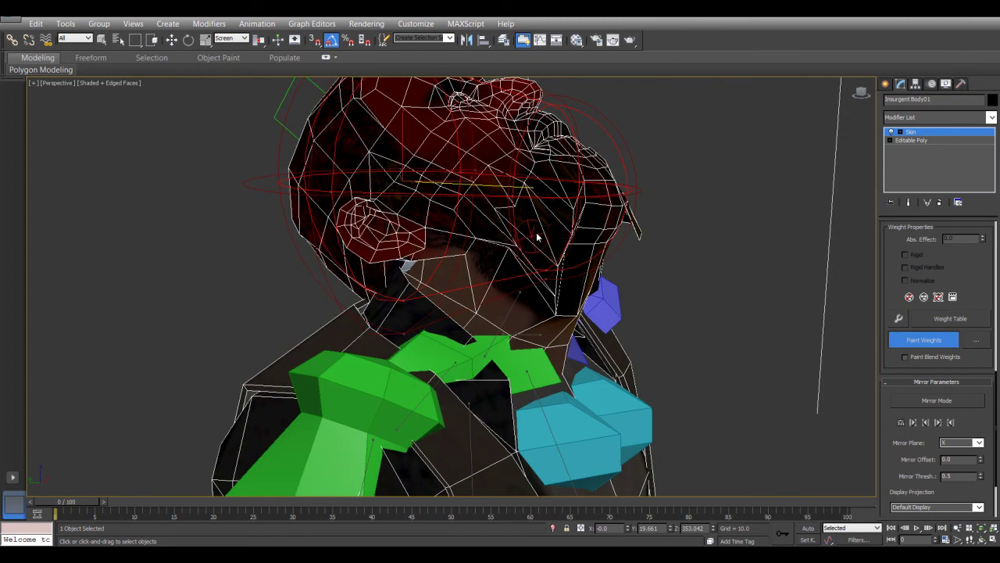
- Review the brush strength in the Painter Options and paint Bip001 Head weights over the stretched jaw and chin vertices
{"action": "left_click", "coordinate": [977, 341]}
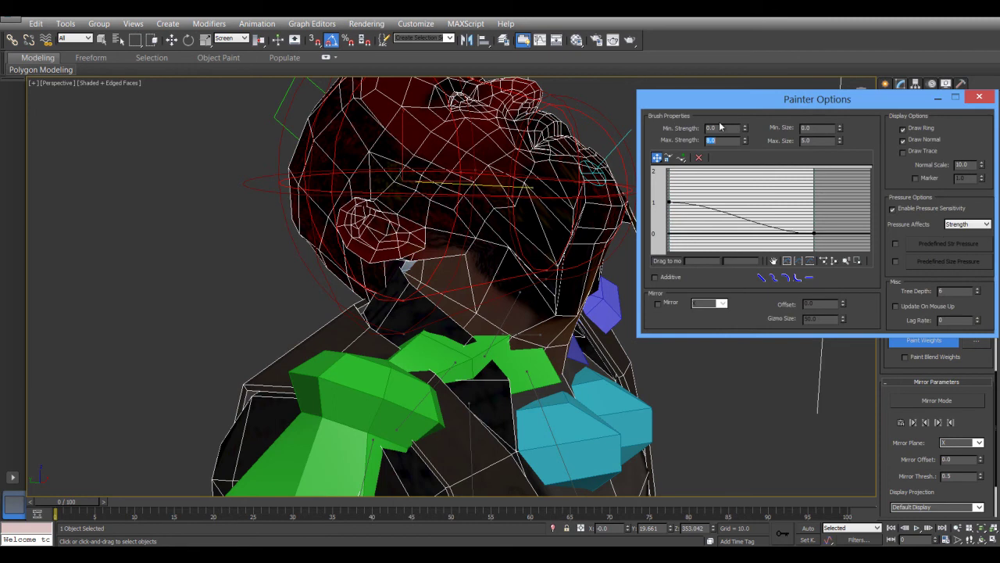
{"action": "left_click", "coordinate": [979, 97]}
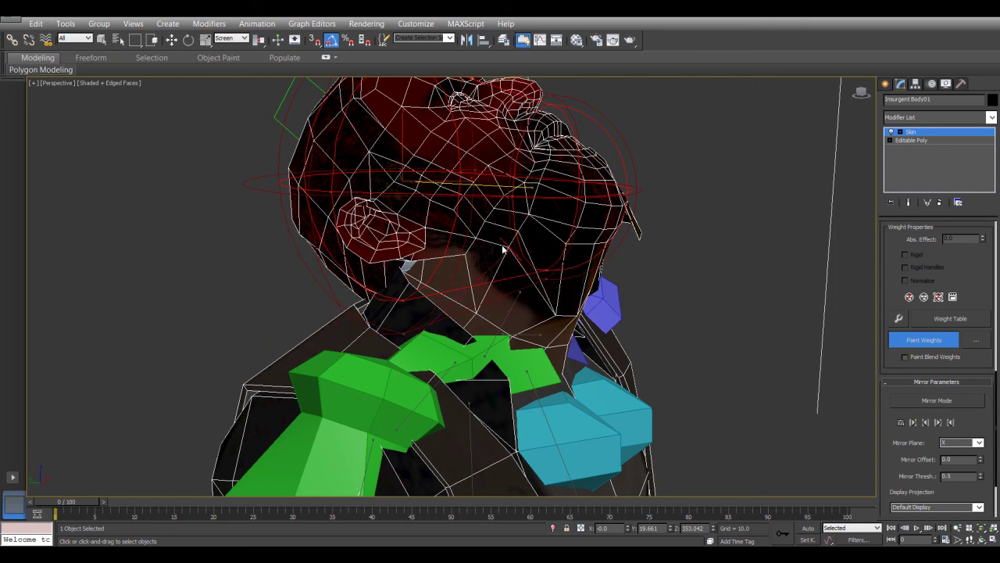
{"action": "middle_click_drag", "start_coordinate": [579, 249], "coordinate": [367, 211], "text": "alt"}
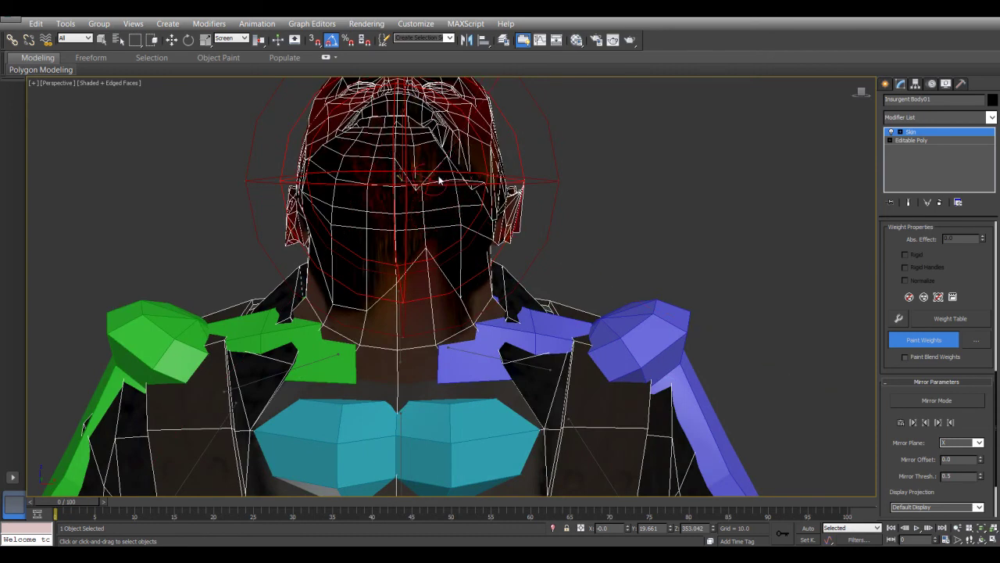
{"action": "middle_click_drag", "start_coordinate": [407, 185], "coordinate": [338, 199], "text": "alt"}
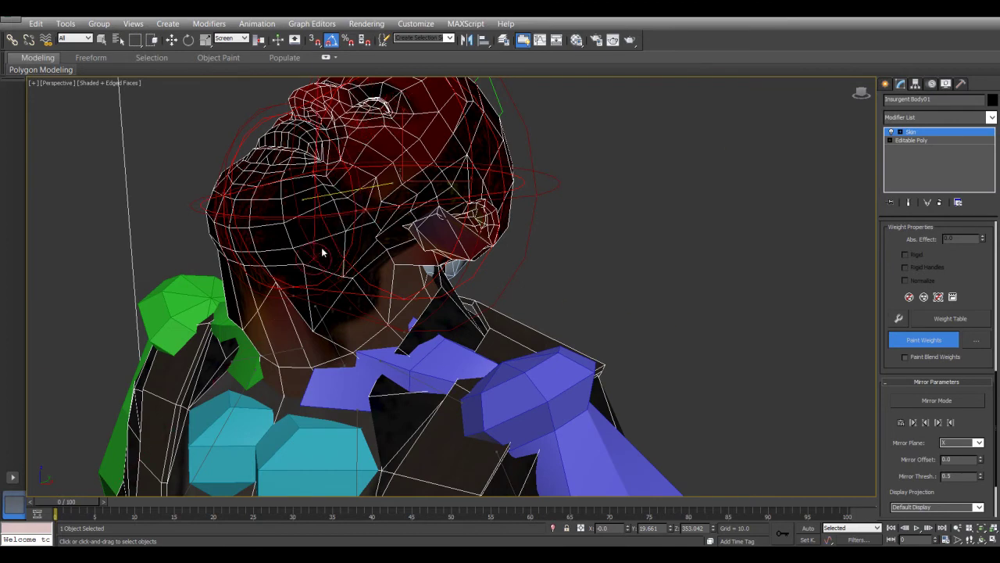
- Paint strong Bip001 Head weights over the remaining weak vertices of both ears in the tilted-head pose
{"action": "mouse_move", "coordinate": [330, 188]}
{"action": "middle_mouse_down", "text": "alt"}
{"action": "mouse_move", "coordinate": [350, 195]}
{"action": "mouse_move", "coordinate": [336, 195]}
{"action": "middle_mouse_up", "text": "alt"}
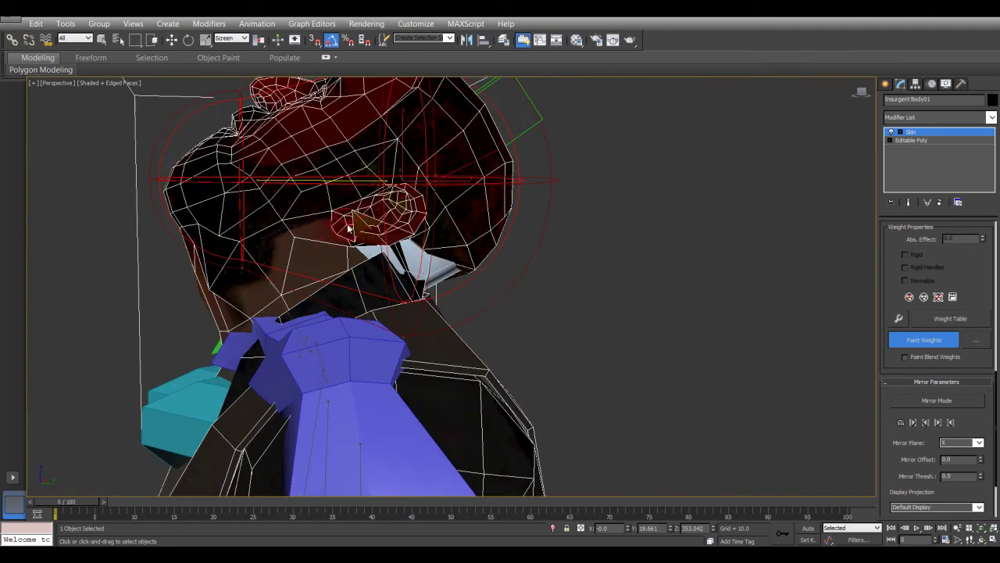
{"action": "middle_click_drag", "start_coordinate": [368, 200], "coordinate": [514, 259], "text": "alt"}
{"action": "scroll", "coordinate": [452, 224], "scroll_direction": "up", "scroll_amount": 4}
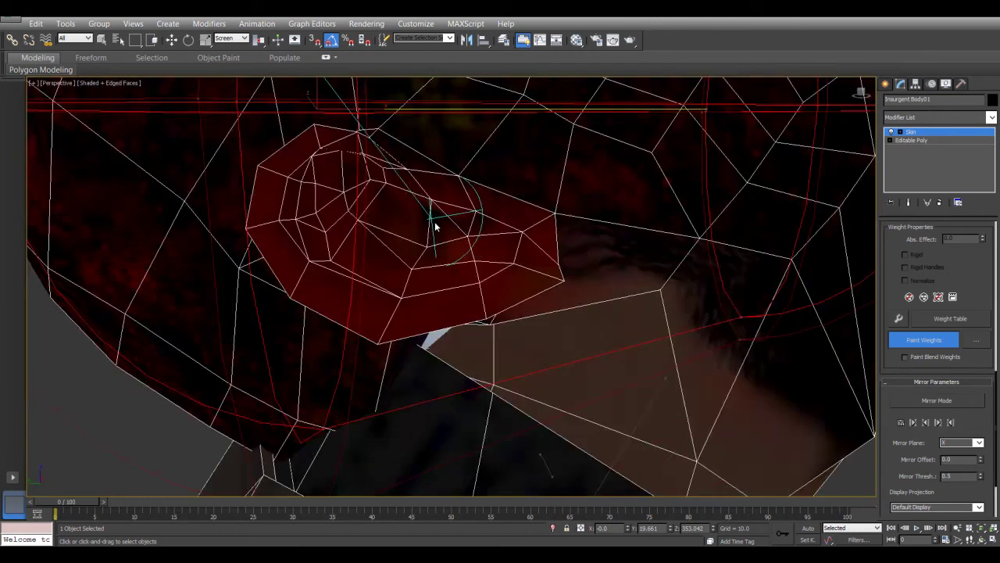
{"action": "scroll", "coordinate": [435, 216], "scroll_direction": "down", "scroll_amount": 2}
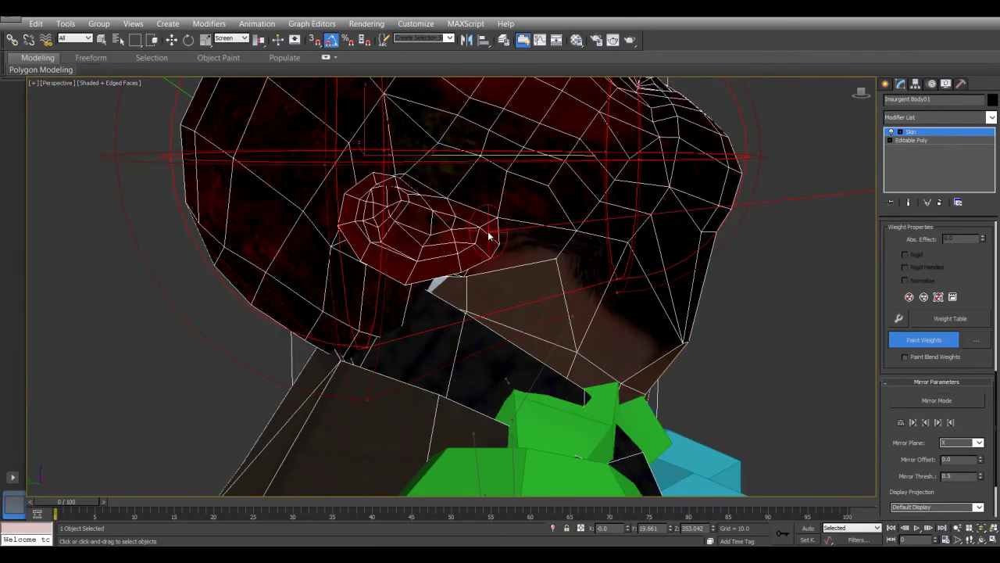
- Set the weight-painting brush's maximum strength to 0.1 in the Painter Options and close them
{"action": "middle_click_drag", "start_coordinate": [625, 247], "coordinate": [560, 235], "text": "alt"}
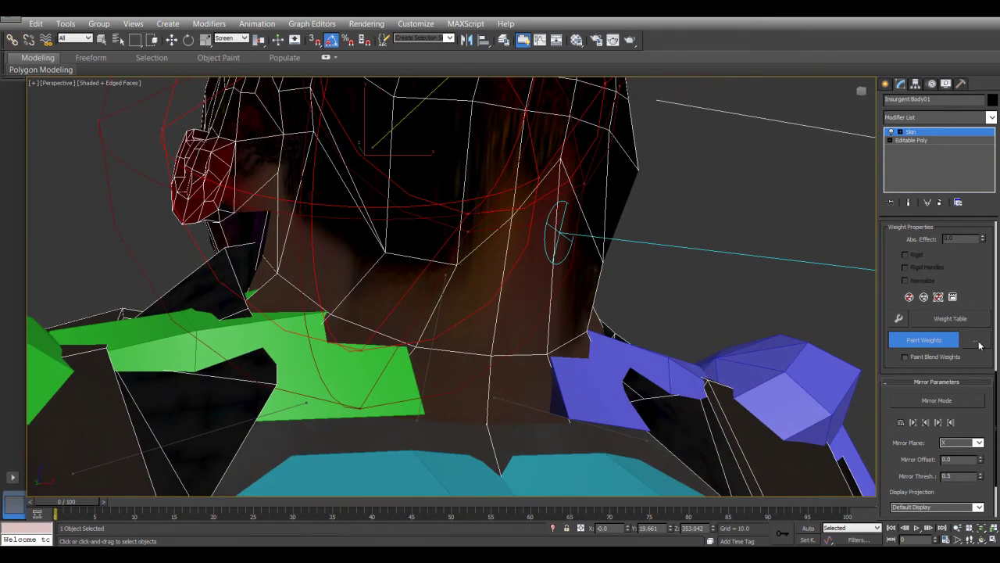
{"action": "left_click", "coordinate": [978, 342]}
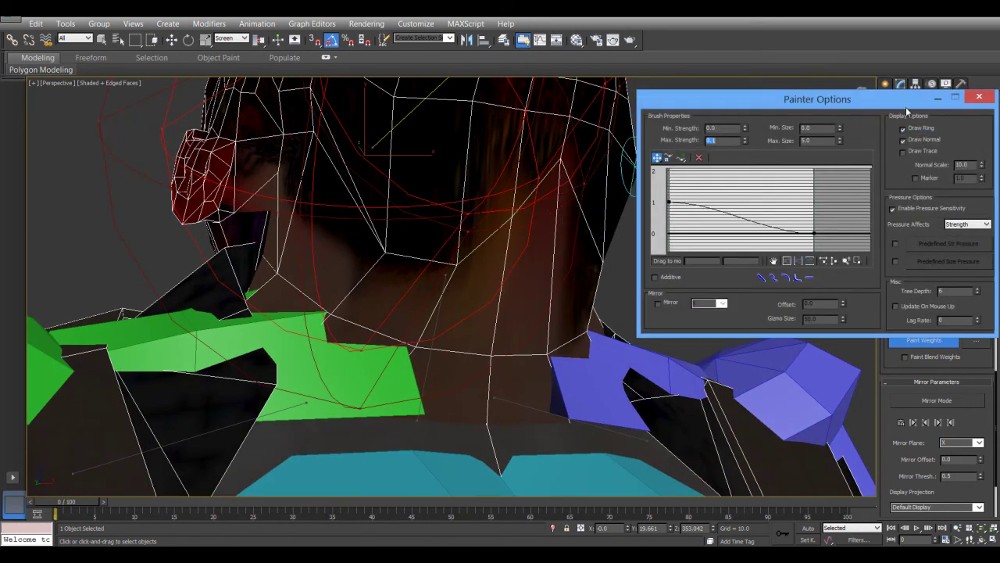
{"action": "left_click", "coordinate": [979, 96]}
{"action": "middle_click_drag", "start_coordinate": [584, 234], "coordinate": [580, 259], "text": "alt"}
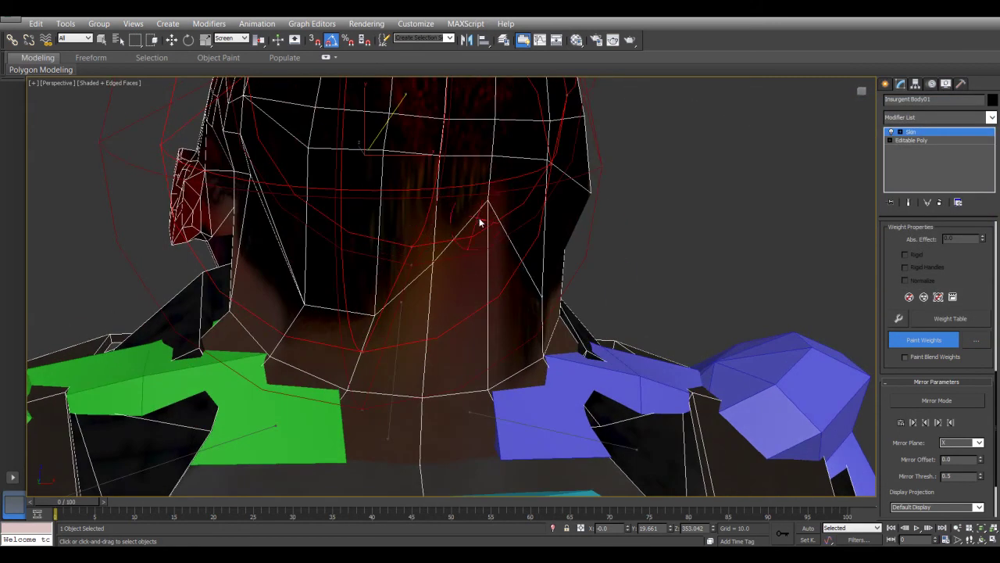
- Paint soft Bip001 Head weights across the throat beneath the chin to smooth the transition into the neck
{"action": "mouse_move", "coordinate": [484, 226]}
{"action": "left_mouse_down"}
{"action": "mouse_move", "coordinate": [491, 252]}
{"action": "mouse_move", "coordinate": [512, 248]}
{"action": "mouse_move", "coordinate": [484, 261]}
{"action": "mouse_move", "coordinate": [409, 230]}
{"action": "mouse_move", "coordinate": [424, 235]}
{"action": "mouse_move", "coordinate": [343, 290]}
{"action": "mouse_move", "coordinate": [358, 281]}
{"action": "mouse_move", "coordinate": [362, 299]}
{"action": "mouse_move", "coordinate": [341, 313]}
{"action": "left_mouse_up"}
{"action": "middle_click_drag", "start_coordinate": [341, 313], "coordinate": [373, 325], "text": "alt"}
{"action": "mouse_move", "coordinate": [486, 342]}
{"action": "left_mouse_down"}
{"action": "mouse_move", "coordinate": [495, 322]}
{"action": "mouse_move", "coordinate": [487, 304]}
{"action": "mouse_move", "coordinate": [455, 279]}
{"action": "left_mouse_up"}
{"action": "mouse_move", "coordinate": [454, 278]}
{"action": "middle_mouse_down", "text": "alt"}
{"action": "mouse_move", "coordinate": [495, 295]}
{"action": "mouse_move", "coordinate": [446, 299]}
{"action": "mouse_move", "coordinate": [420, 278]}
{"action": "mouse_move", "coordinate": [391, 335]}
{"action": "middle_mouse_up", "text": "alt"}
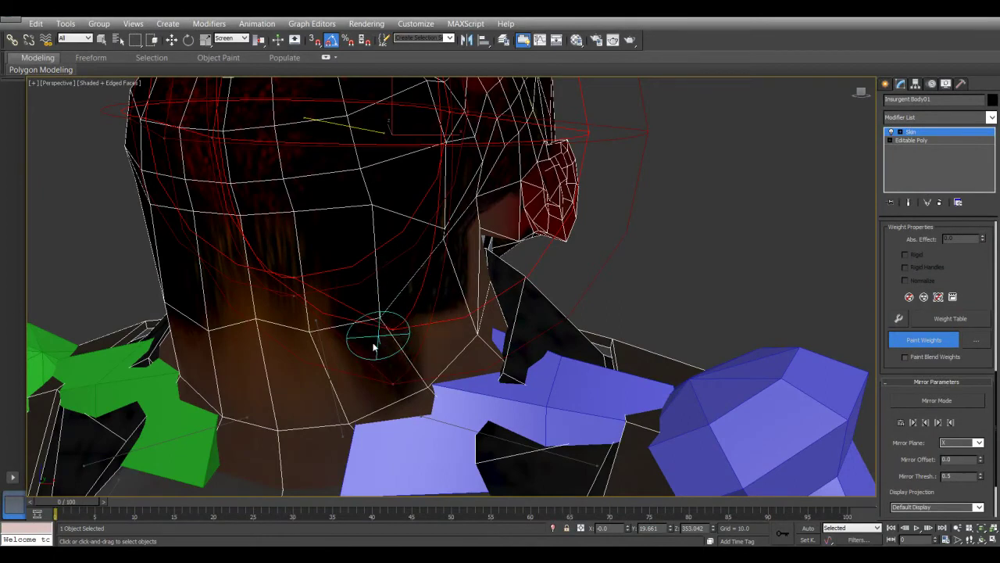
{"action": "mouse_move", "coordinate": [380, 339]}
{"action": "middle_mouse_down", "text": "alt"}
{"action": "mouse_move", "coordinate": [343, 346]}
{"action": "mouse_move", "coordinate": [464, 331]}
{"action": "middle_mouse_up", "text": "alt"}
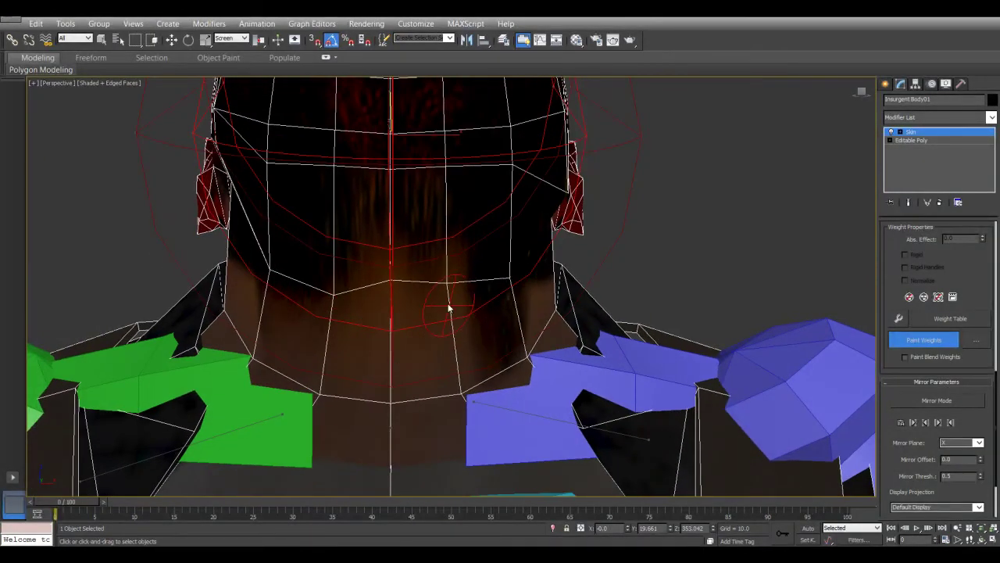
{"action": "mouse_move", "coordinate": [383, 328]}
{"action": "middle_mouse_down", "text": "alt"}
{"action": "mouse_move", "coordinate": [338, 328]}
{"action": "mouse_move", "coordinate": [378, 328]}
{"action": "middle_mouse_up", "text": "alt"}
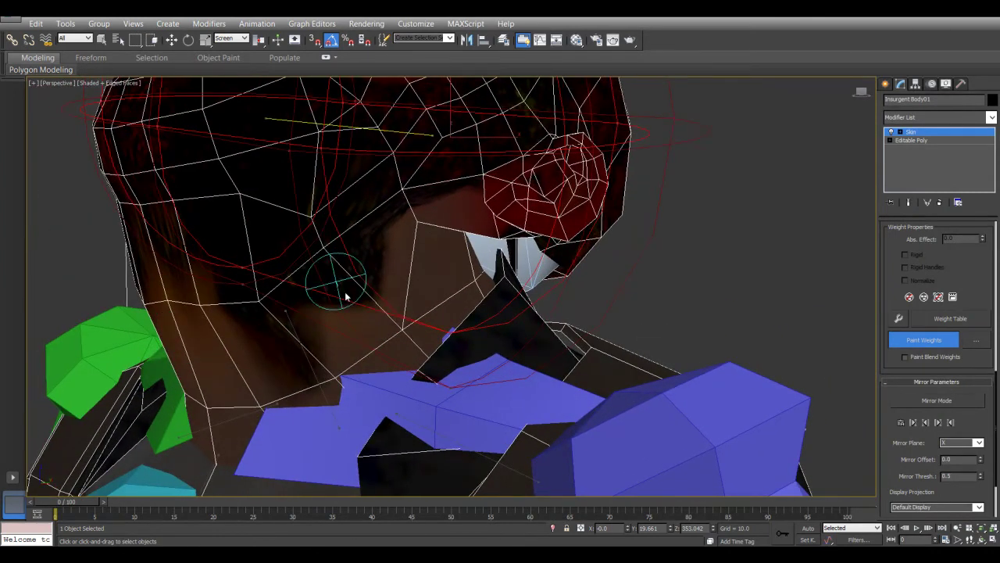
- Blend light Bip001 Head weights into the neck below both ears and along the underside of the jaw
{"action": "left_click_drag", "start_coordinate": [407, 226], "coordinate": [427, 238]}
{"action": "middle_click_drag", "start_coordinate": [281, 283], "coordinate": [518, 224], "text": "alt"}
{"action": "mouse_move", "coordinate": [558, 211]}
{"action": "left_mouse_down"}
{"action": "mouse_move", "coordinate": [558, 201]}
{"action": "mouse_move", "coordinate": [557, 225]}
{"action": "left_mouse_up"}
{"action": "middle_click_drag", "start_coordinate": [731, 285], "coordinate": [587, 286], "text": "alt"}
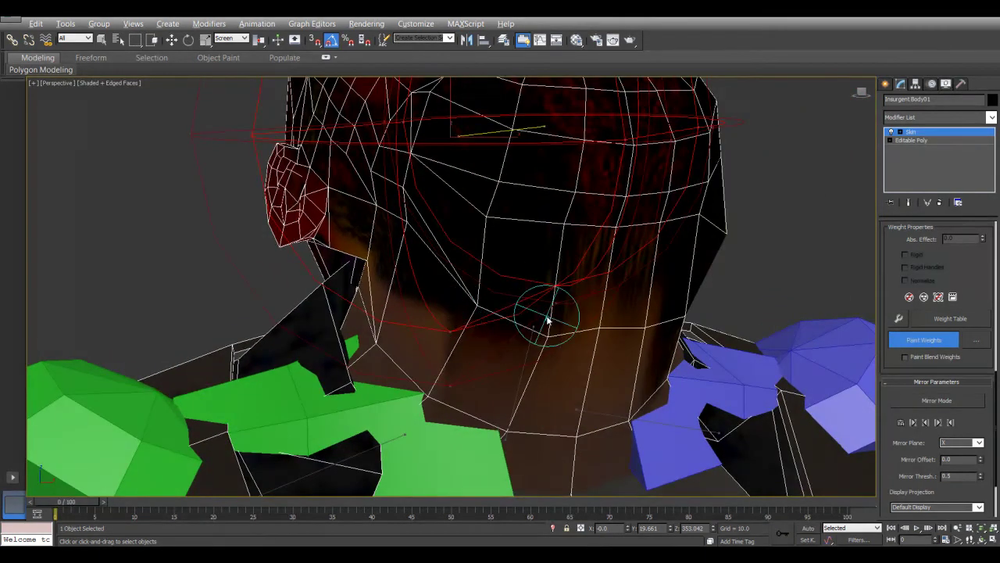
{"action": "middle_click_drag", "start_coordinate": [544, 322], "coordinate": [380, 240], "text": "alt"}
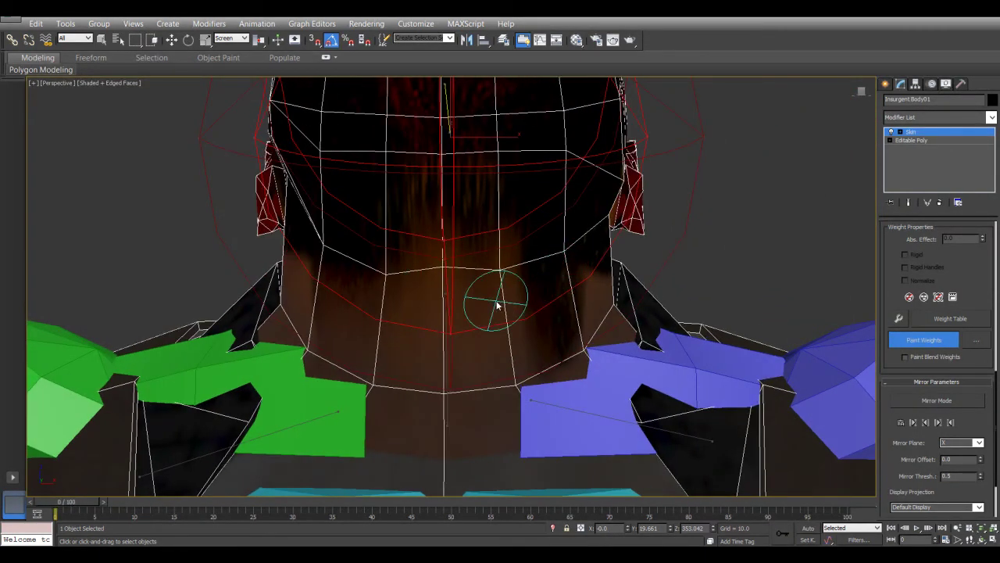
{"action": "middle_click_drag", "start_coordinate": [444, 263], "coordinate": [520, 289], "text": "alt"}
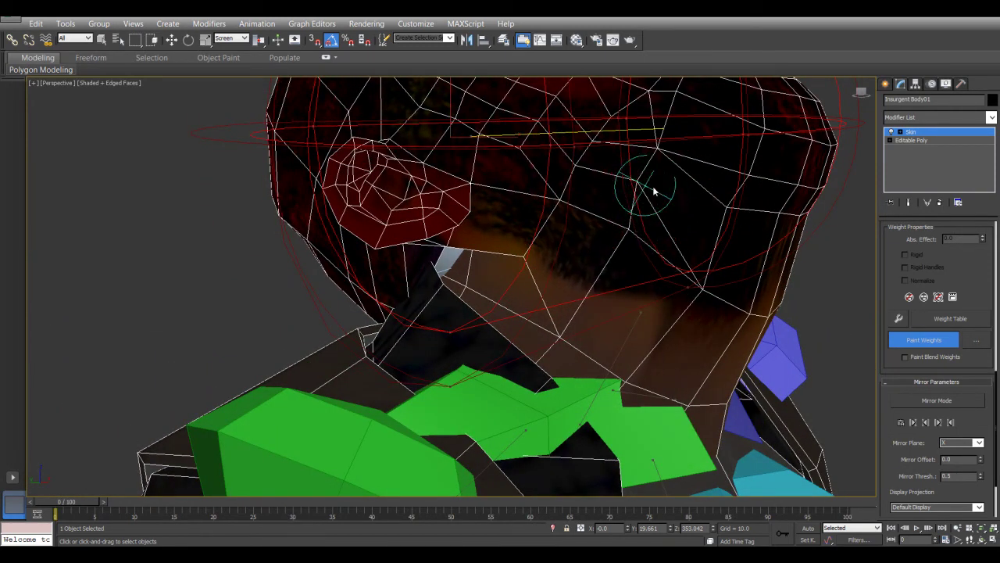
- Examine the Bip001 Head weights around the neck, ears and face in the tilted-back pose, and leave envelope editing
{"action": "mouse_move", "coordinate": [647, 179]}
{"action": "middle_mouse_down", "text": "alt"}
{"action": "mouse_move", "coordinate": [695, 230]}
{"action": "mouse_move", "coordinate": [603, 232]}
{"action": "mouse_move", "coordinate": [618, 219]}
{"action": "middle_mouse_up", "text": "alt"}
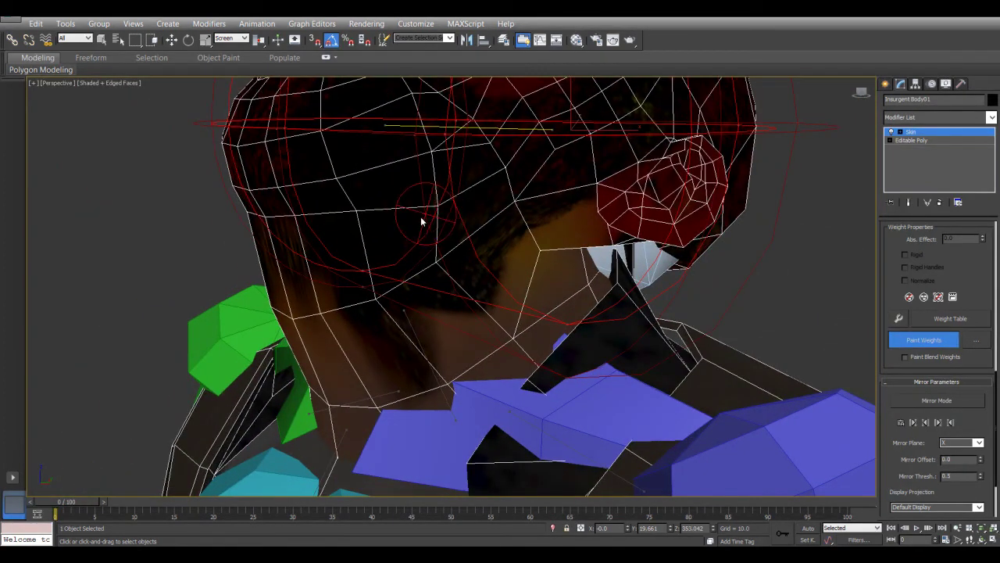
{"action": "mouse_move", "coordinate": [439, 255]}
{"action": "middle_mouse_down", "text": "alt"}
{"action": "mouse_move", "coordinate": [353, 254]}
{"action": "mouse_move", "coordinate": [429, 252]}
{"action": "mouse_move", "coordinate": [364, 256]}
{"action": "mouse_move", "coordinate": [392, 250]}
{"action": "mouse_move", "coordinate": [368, 253]}
{"action": "mouse_move", "coordinate": [356, 201]}
{"action": "middle_mouse_up", "text": "alt"}
{"action": "middle_click_drag", "start_coordinate": [430, 195], "coordinate": [491, 301], "text": "alt"}
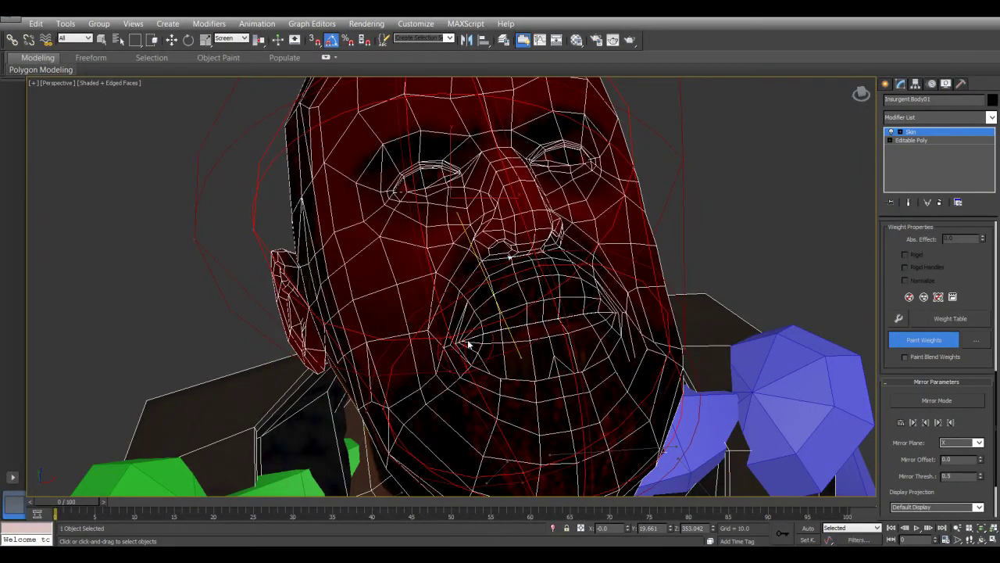
{"action": "middle_click_drag", "start_coordinate": [410, 262], "coordinate": [465, 154], "text": "alt"}
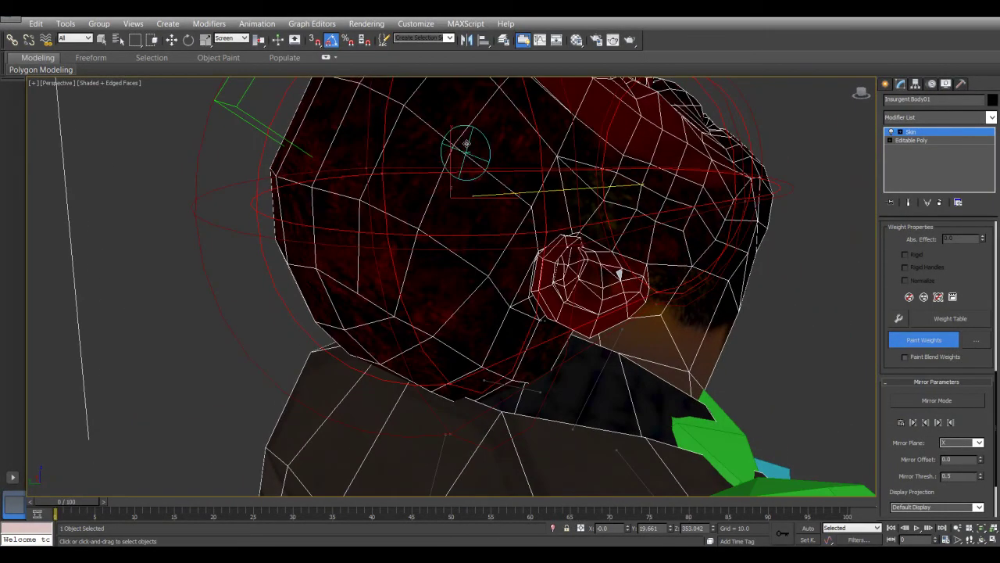
{"action": "left_click", "coordinate": [913, 131]}
{"action": "middle_click_drag", "start_coordinate": [621, 250], "coordinate": [644, 311], "text": "alt"}
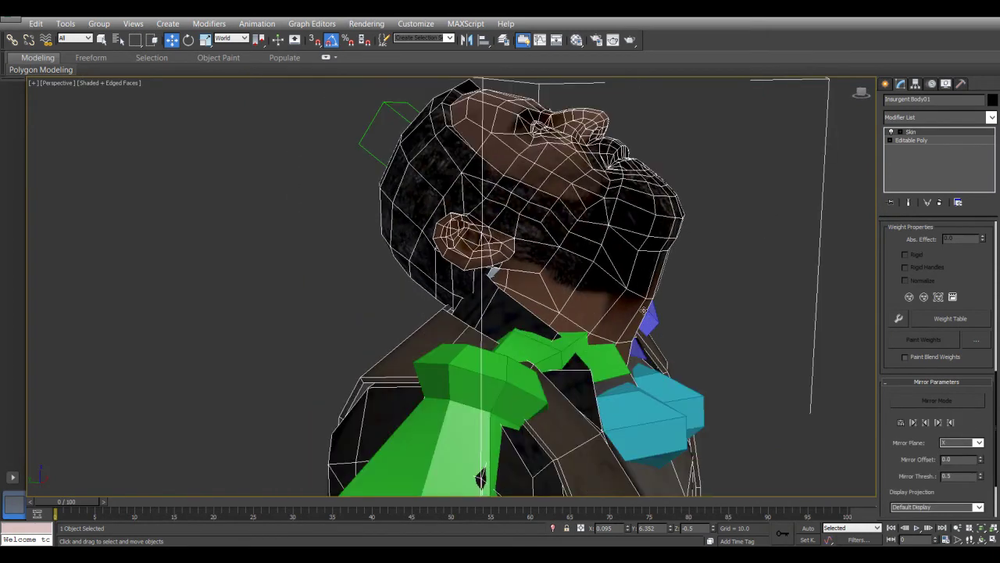
- Rotate the Bip001 Head bone forward so the chin drops toward the chest, exposing the back of the head
{"action": "left_click", "coordinate": [646, 314]}
{"action": "right_click", "coordinate": [642, 311]}
{"action": "left_click", "coordinate": [664, 337]}
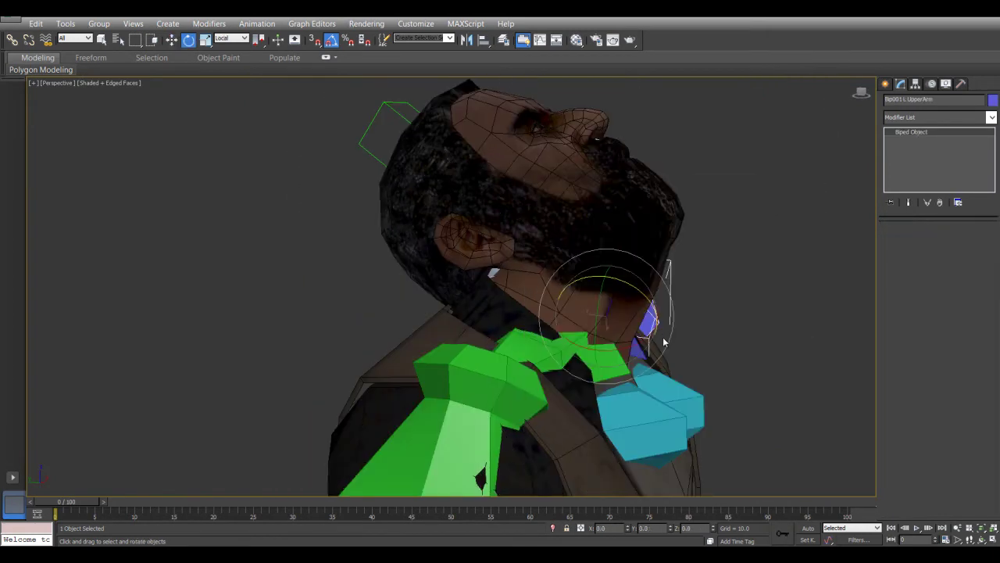
{"action": "middle_click_drag", "start_coordinate": [645, 306], "coordinate": [497, 271], "text": "alt"}
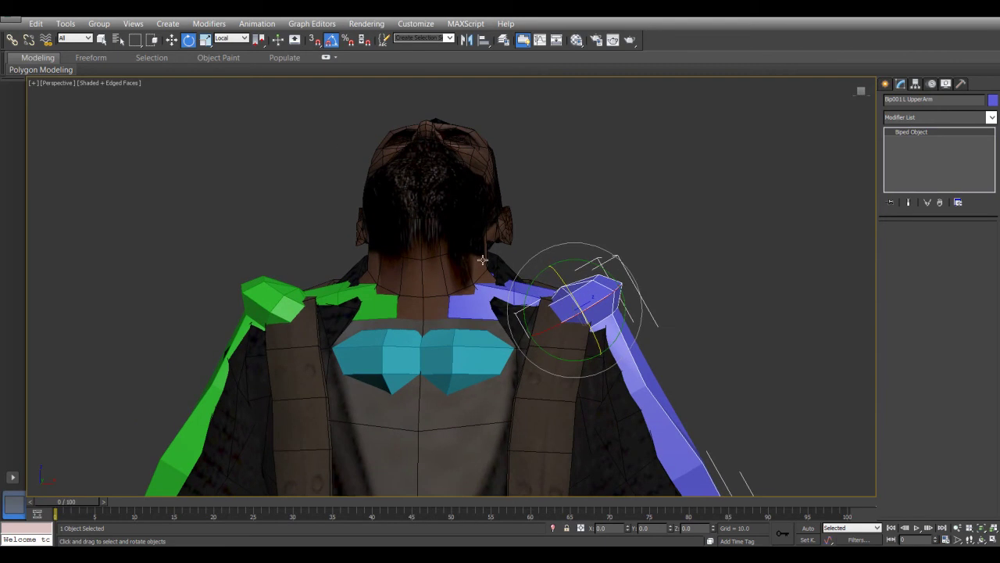
{"action": "left_click", "coordinate": [432, 187]}
{"action": "left_click", "coordinate": [431, 193]}
{"action": "mouse_move", "coordinate": [418, 227]}
{"action": "left_mouse_down"}
{"action": "mouse_move", "coordinate": [419, 273]}
{"action": "mouse_move", "coordinate": [420, 204]}
{"action": "mouse_move", "coordinate": [418, 238]}
{"action": "left_mouse_up"}
{"action": "scroll", "coordinate": [419, 274], "scroll_direction": "up", "scroll_amount": 3}
{"action": "middle_click_drag", "start_coordinate": [419, 274], "coordinate": [534, 299], "text": "alt"}
{"action": "left_click_drag", "start_coordinate": [442, 213], "coordinate": [440, 246]}
{"action": "middle_click_drag", "start_coordinate": [440, 246], "coordinate": [429, 286], "text": "alt"}
{"action": "scroll", "coordinate": [454, 266], "scroll_direction": "down", "scroll_amount": 3}
- Select the Insurgent body, enter Skin envelope editing, select the Bip001 Head envelope and activate weight painting
{"action": "left_click", "coordinate": [473, 236]}
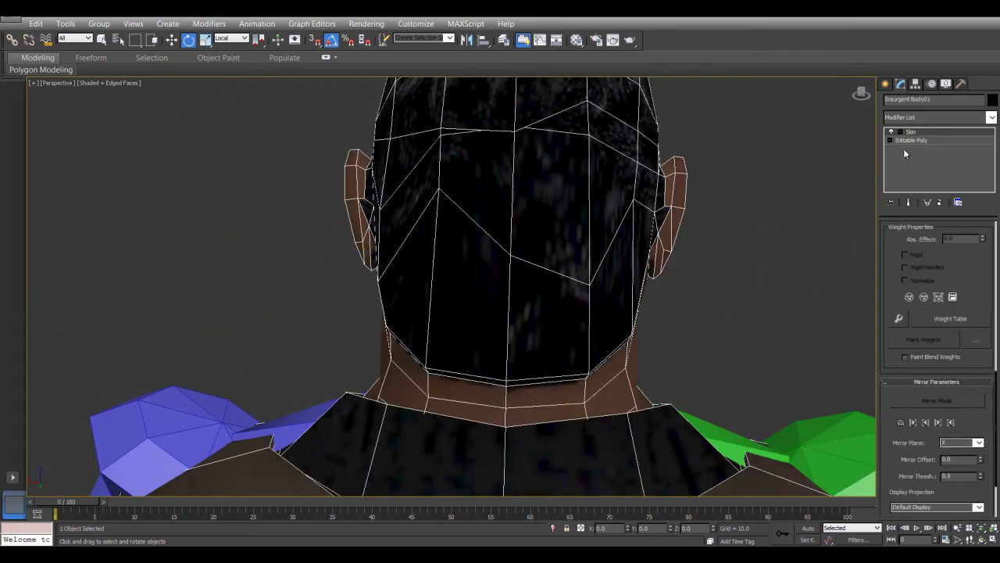
{"action": "left_click", "coordinate": [922, 135]}
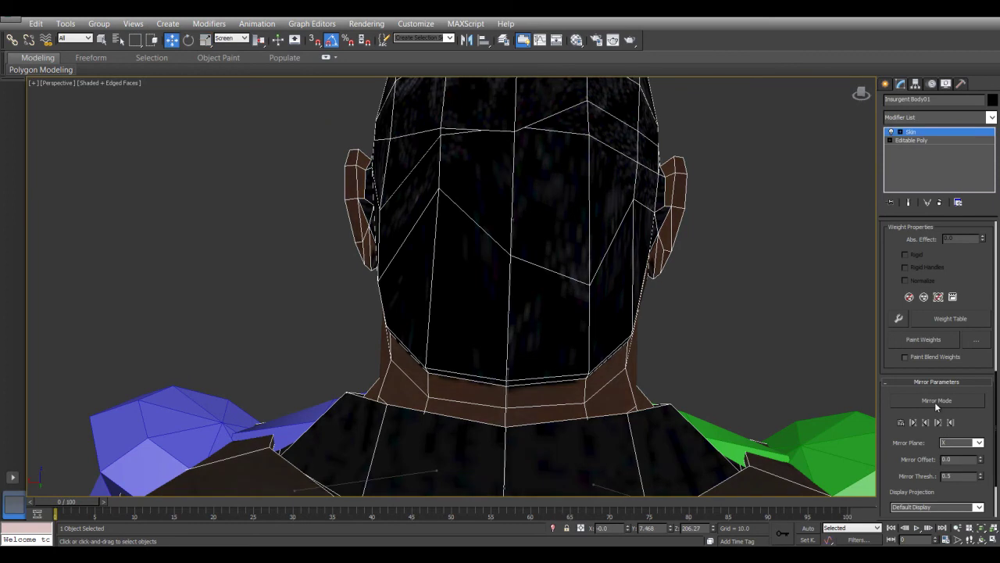
{"action": "left_click", "coordinate": [929, 346]}
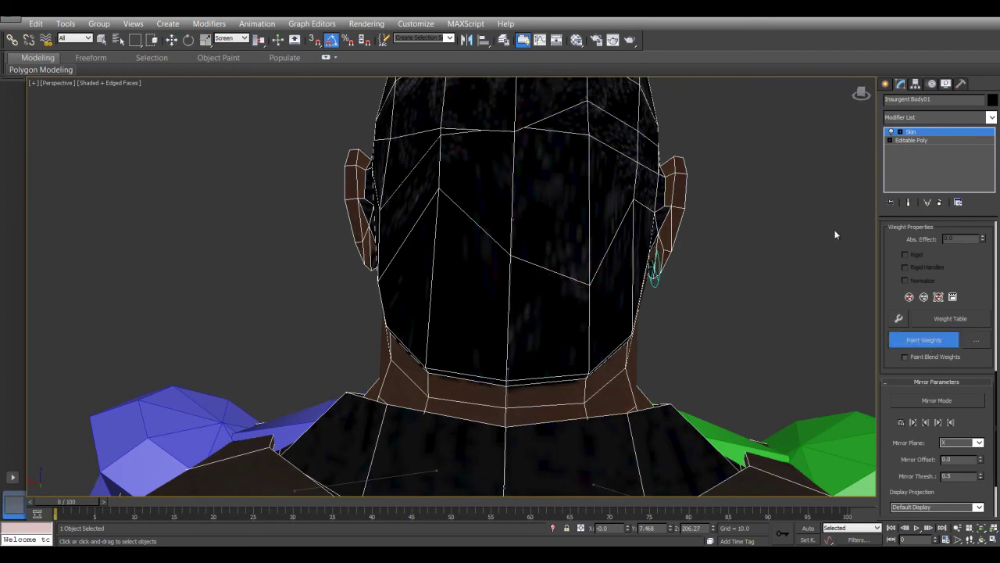
{"action": "middle_click_drag", "start_coordinate": [502, 409], "coordinate": [442, 339], "text": "alt"}
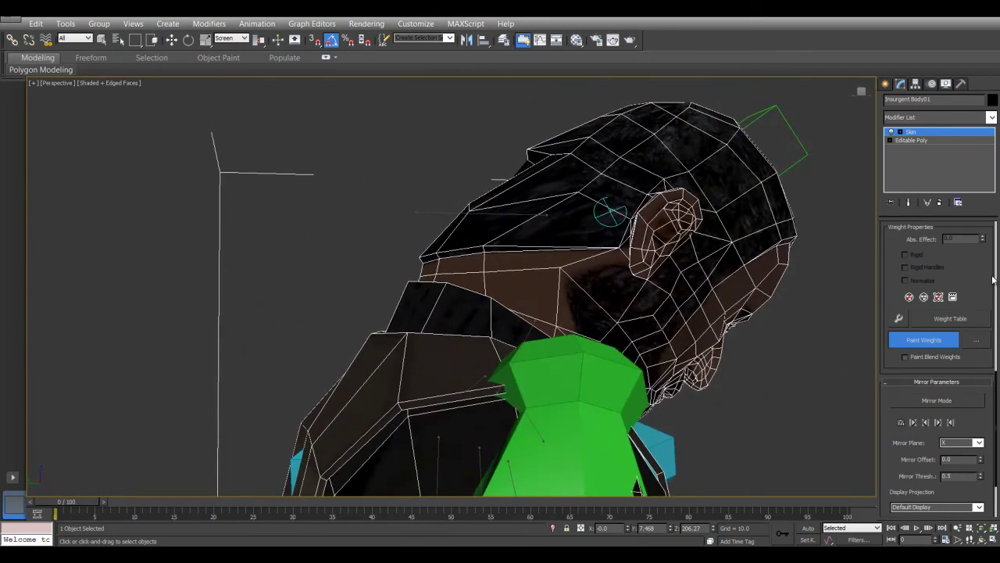
{"action": "left_click", "coordinate": [918, 347]}
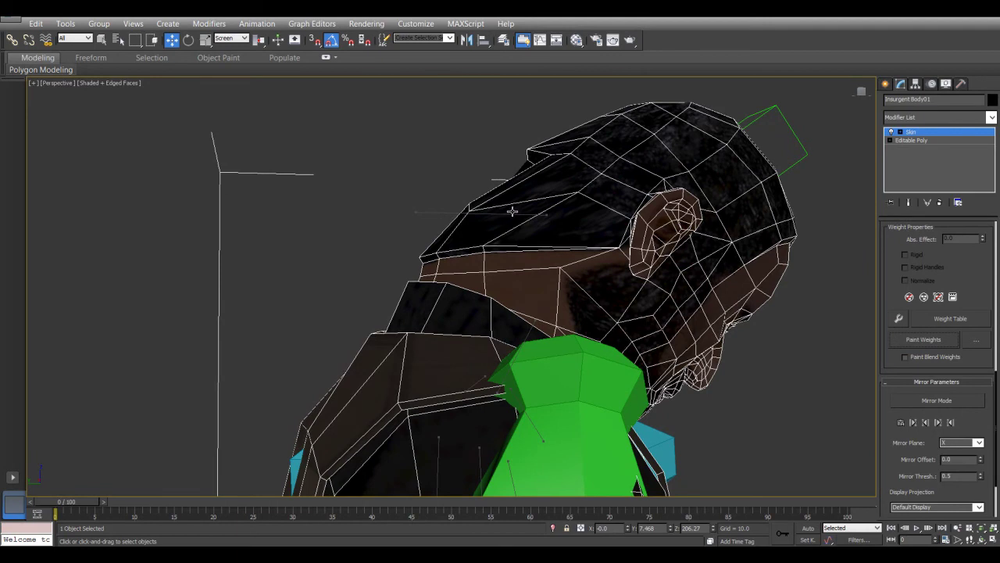
{"action": "left_click", "coordinate": [510, 214]}
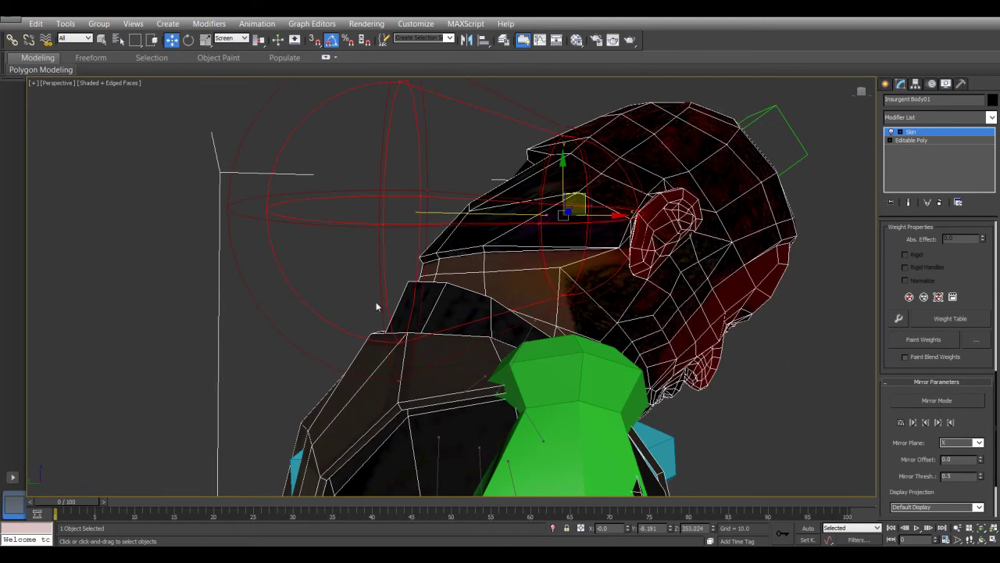
{"action": "left_click_drag", "start_coordinate": [93, 504], "coordinate": [64, 506]}
{"action": "left_click", "coordinate": [922, 339]}
- Paint soft Bip001 Head weights across the upper back of the head and behind both ears in the bowed pose
{"action": "mouse_move", "coordinate": [698, 283]}
{"action": "middle_mouse_down", "text": "alt"}
{"action": "mouse_move", "coordinate": [448, 245]}
{"action": "mouse_move", "coordinate": [649, 237]}
{"action": "middle_mouse_up", "text": "alt"}
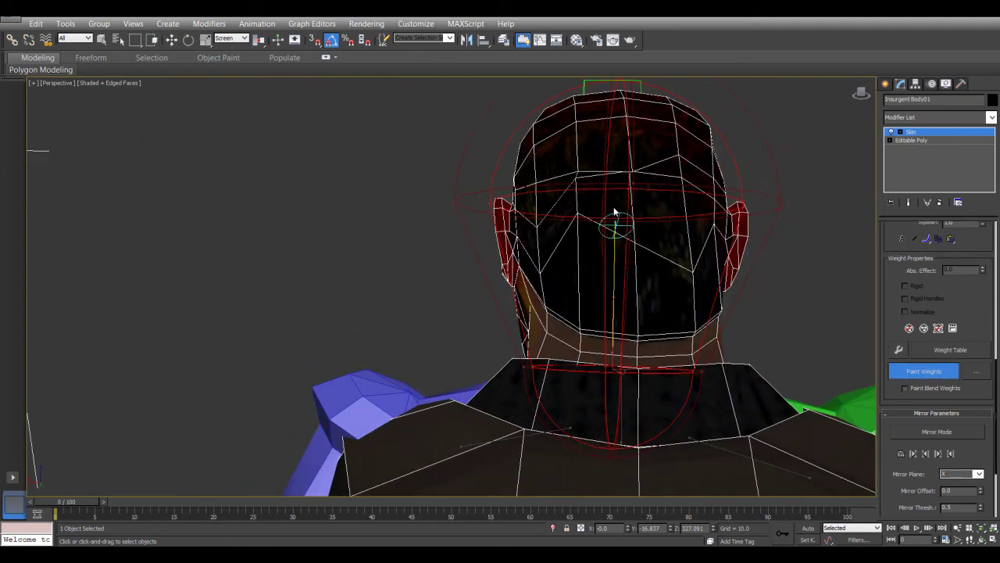
{"action": "middle_click_drag", "start_coordinate": [552, 243], "coordinate": [601, 227], "text": "alt"}
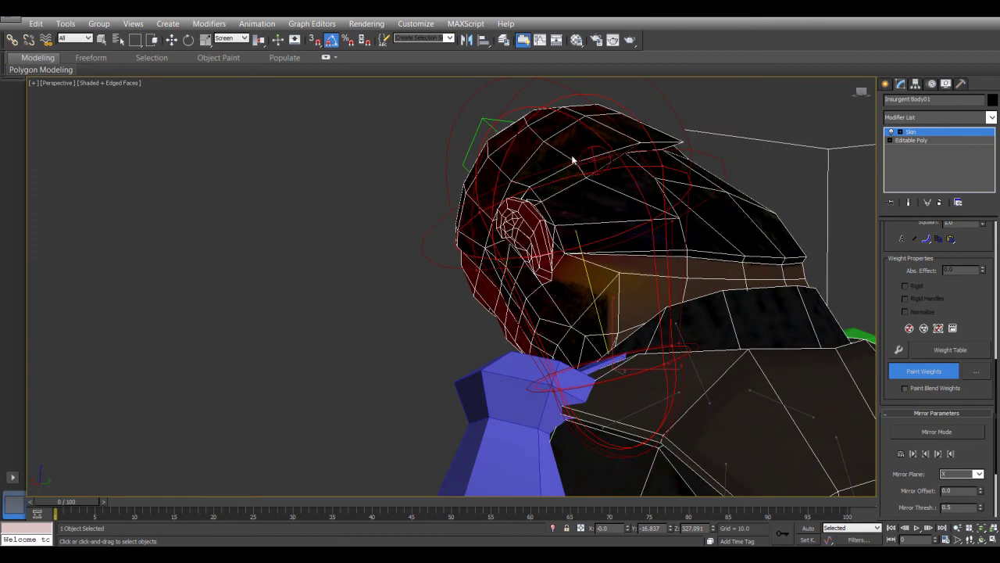
{"action": "middle_click_drag", "start_coordinate": [602, 169], "coordinate": [555, 192], "text": "alt"}
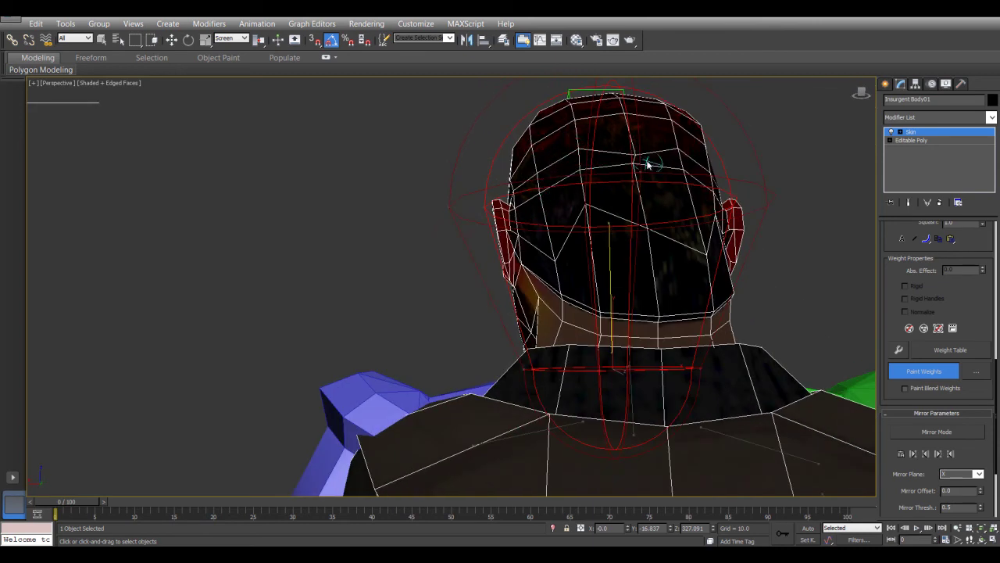
{"action": "middle_click_drag", "start_coordinate": [614, 148], "coordinate": [574, 167], "text": "alt"}
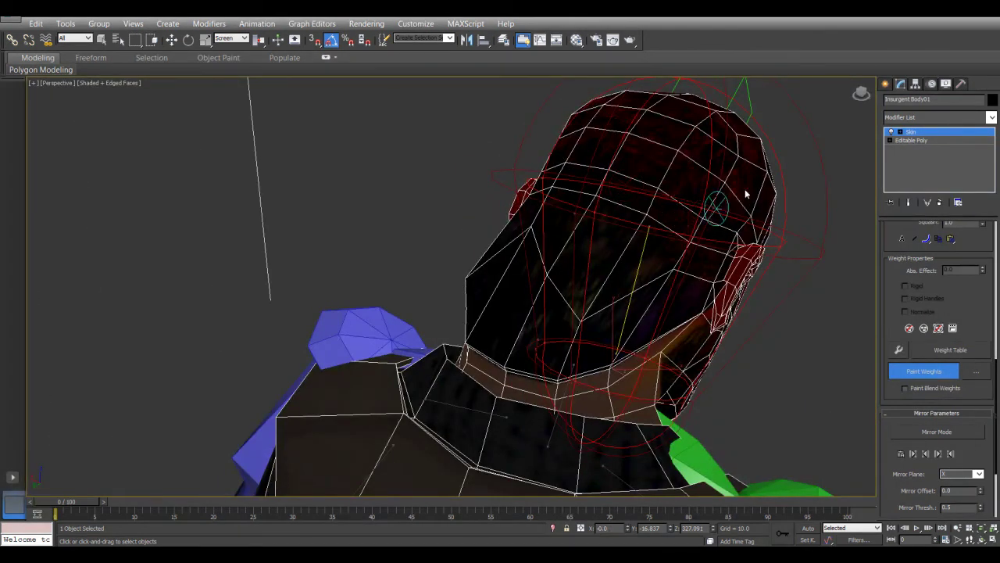
{"action": "middle_click_drag", "start_coordinate": [628, 203], "coordinate": [610, 195], "text": "alt"}
{"action": "scroll", "coordinate": [661, 229], "scroll_direction": "up", "scroll_amount": 3}
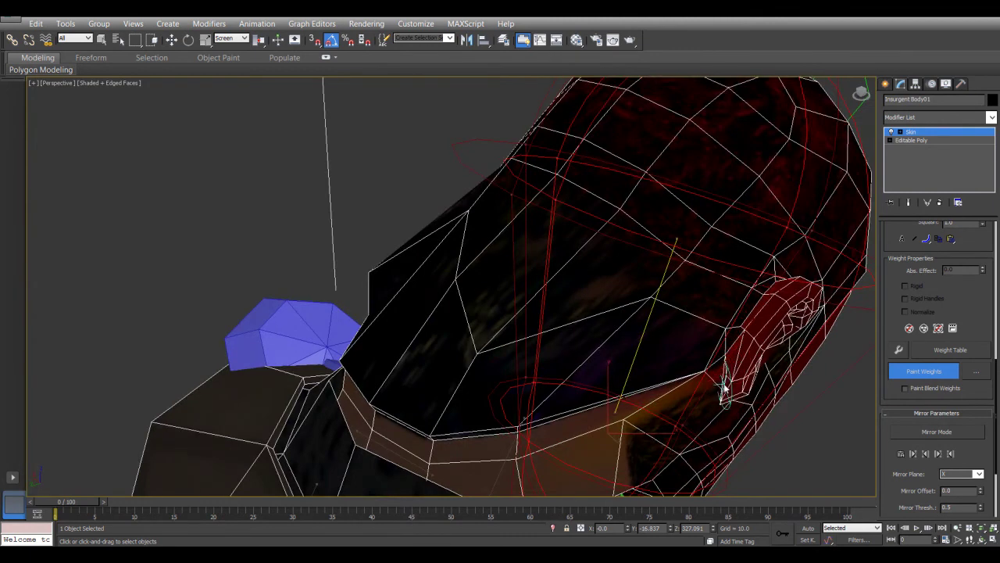
{"action": "middle_click_drag", "start_coordinate": [695, 363], "coordinate": [680, 316], "text": "alt"}
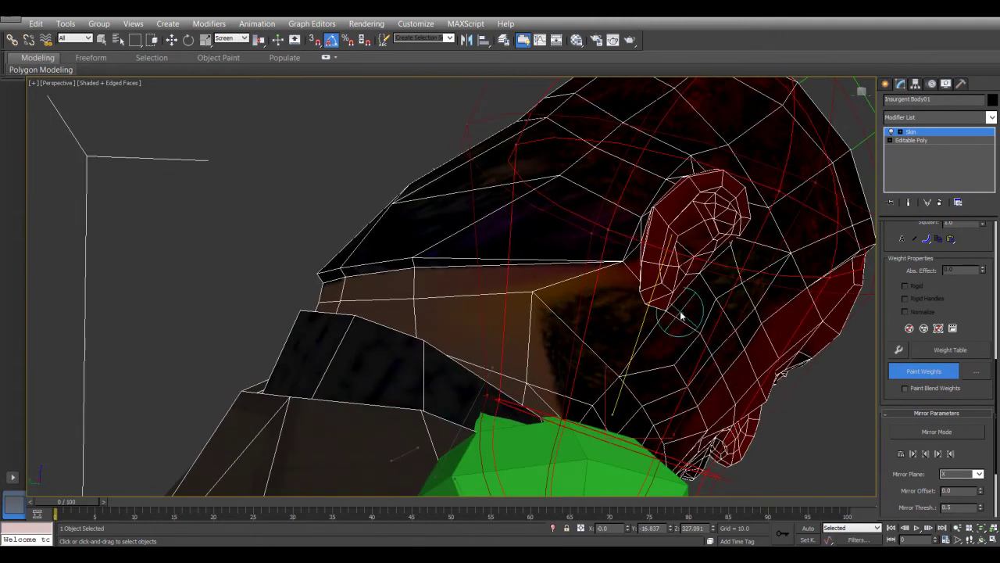
{"action": "mouse_move", "coordinate": [509, 232]}
{"action": "middle_mouse_down", "text": "alt"}
{"action": "mouse_move", "coordinate": [619, 268]}
{"action": "mouse_move", "coordinate": [368, 268]}
{"action": "middle_mouse_up", "text": "alt"}
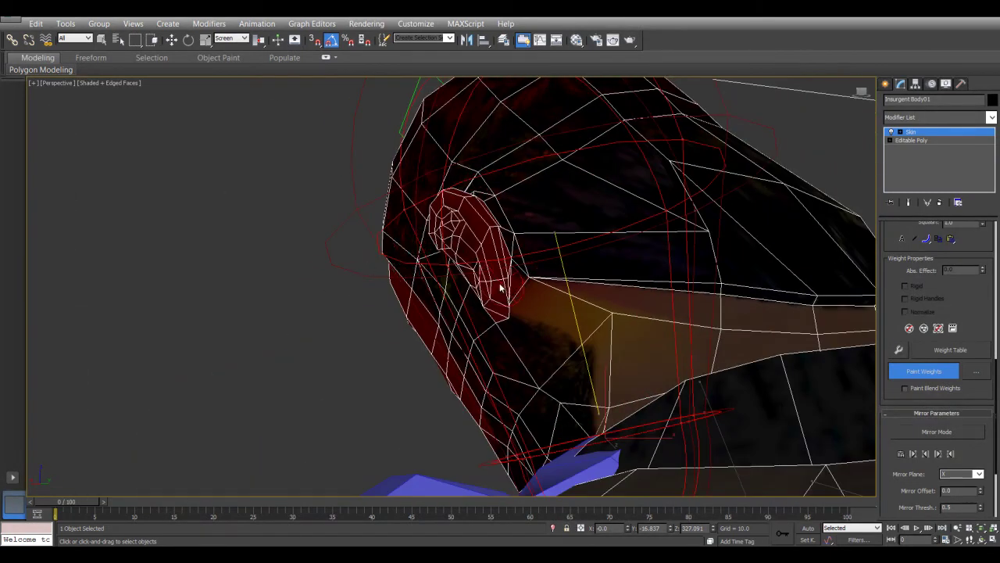
{"action": "middle_click_drag", "start_coordinate": [503, 288], "coordinate": [505, 291], "text": "alt"}
{"action": "mouse_move", "coordinate": [623, 283]}
{"action": "middle_mouse_down", "text": "alt"}
{"action": "mouse_move", "coordinate": [558, 286]}
{"action": "mouse_move", "coordinate": [641, 296]}
{"action": "middle_mouse_up", "text": "alt"}
- Paint Bip001 Head weights over the middle row of vertices across the back of the head to even out the dents
{"action": "mouse_move", "coordinate": [713, 265]}
{"action": "left_mouse_down"}
{"action": "mouse_move", "coordinate": [634, 252]}
{"action": "mouse_move", "coordinate": [641, 237]}
{"action": "mouse_move", "coordinate": [661, 246]}
{"action": "mouse_move", "coordinate": [617, 216]}
{"action": "mouse_move", "coordinate": [638, 255]}
{"action": "mouse_move", "coordinate": [596, 216]}
{"action": "left_mouse_up"}
{"action": "mouse_move", "coordinate": [748, 286]}
{"action": "middle_mouse_down", "text": "alt"}
{"action": "mouse_move", "coordinate": [688, 283]}
{"action": "mouse_move", "coordinate": [696, 290]}
{"action": "mouse_move", "coordinate": [669, 315]}
{"action": "middle_mouse_up", "text": "alt"}
{"action": "mouse_move", "coordinate": [665, 320]}
{"action": "left_mouse_down"}
{"action": "mouse_move", "coordinate": [633, 254]}
{"action": "mouse_move", "coordinate": [547, 236]}
{"action": "mouse_move", "coordinate": [547, 267]}
{"action": "mouse_move", "coordinate": [687, 351]}
{"action": "left_mouse_up"}
{"action": "middle_click_drag", "start_coordinate": [686, 350], "coordinate": [651, 350], "text": "alt"}
{"action": "mouse_move", "coordinate": [652, 351]}
{"action": "left_mouse_down"}
{"action": "mouse_move", "coordinate": [661, 286]}
{"action": "mouse_move", "coordinate": [643, 286]}
{"action": "mouse_move", "coordinate": [641, 324]}
{"action": "mouse_move", "coordinate": [660, 287]}
{"action": "left_mouse_up"}
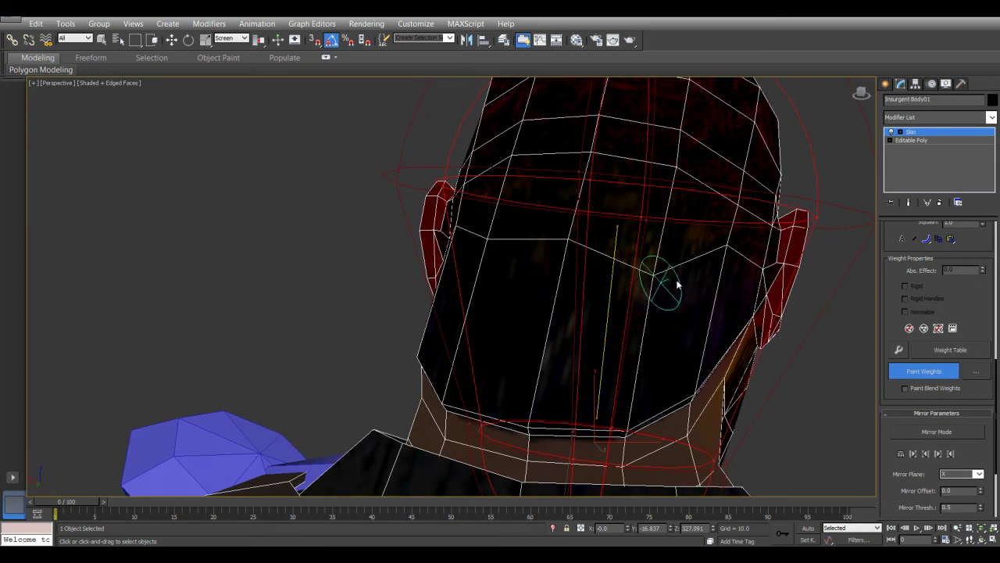
{"action": "left_click_drag", "start_coordinate": [725, 245], "coordinate": [719, 265]}
{"action": "left_click", "coordinate": [720, 268]}
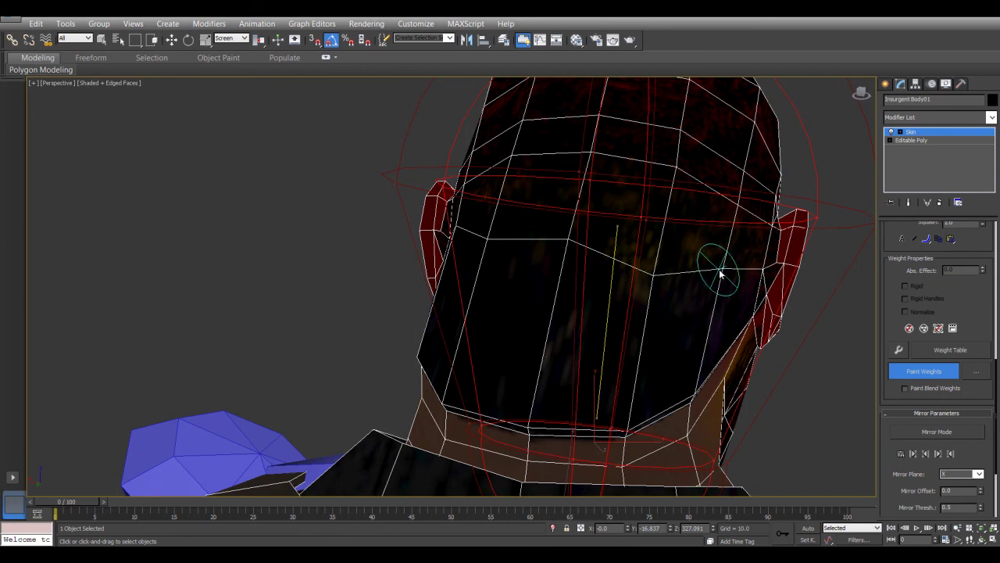
{"action": "left_click_drag", "start_coordinate": [654, 303], "coordinate": [657, 286]}
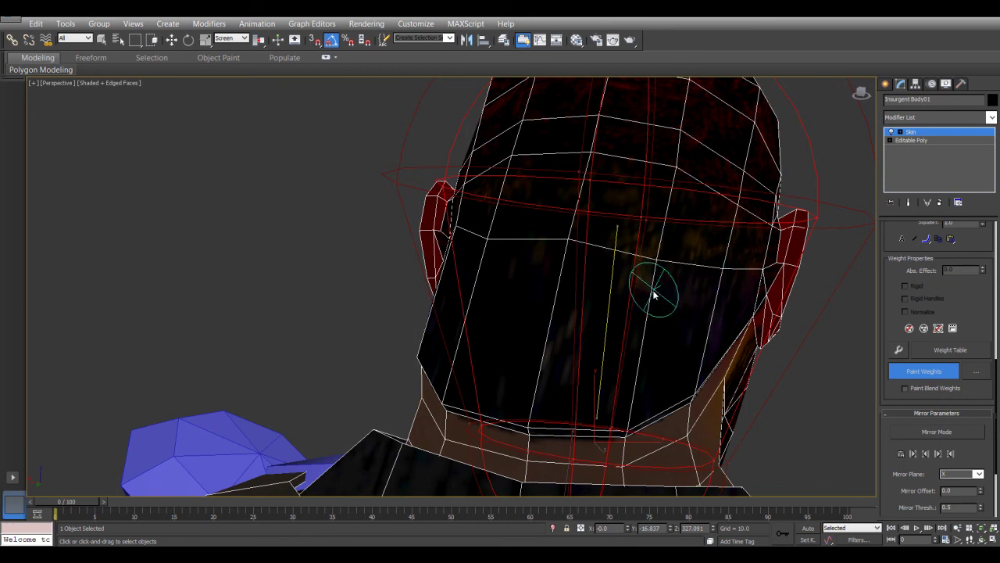
{"action": "left_click", "coordinate": [568, 258]}
{"action": "mouse_move", "coordinate": [568, 261]}
{"action": "left_mouse_down"}
{"action": "mouse_move", "coordinate": [558, 258]}
{"action": "mouse_move", "coordinate": [553, 271]}
{"action": "left_mouse_up"}
- Blend Bip001 Head weights into the lower back of the head and along the hairline above the nape
{"action": "middle_click_drag", "start_coordinate": [551, 286], "coordinate": [556, 204], "text": "alt"}
{"action": "middle_click_drag", "start_coordinate": [622, 349], "coordinate": [661, 266], "text": "alt"}
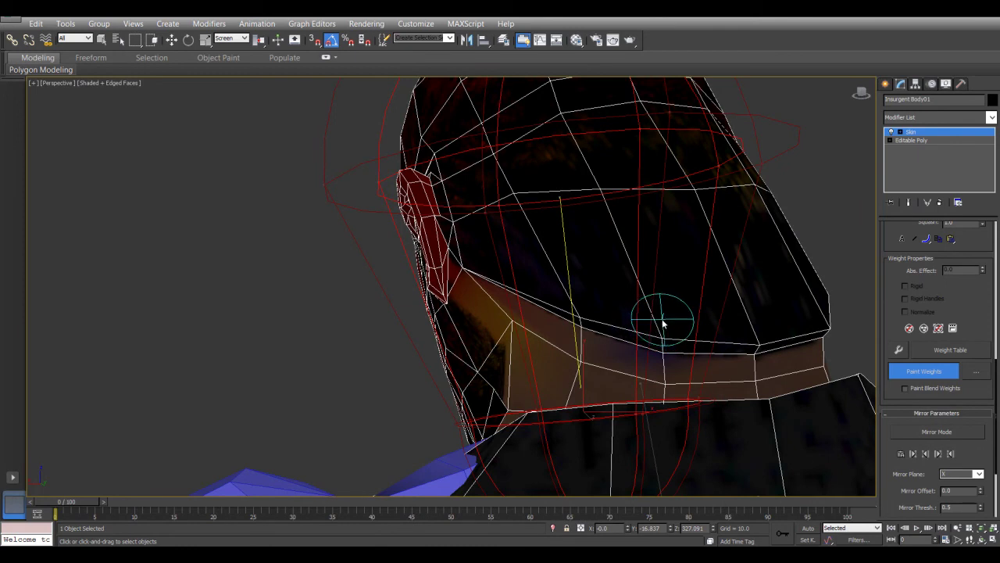
{"action": "mouse_move", "coordinate": [662, 318]}
{"action": "left_mouse_down"}
{"action": "mouse_move", "coordinate": [643, 310]}
{"action": "mouse_move", "coordinate": [663, 326]}
{"action": "mouse_move", "coordinate": [636, 283]}
{"action": "mouse_move", "coordinate": [593, 296]}
{"action": "left_mouse_up"}
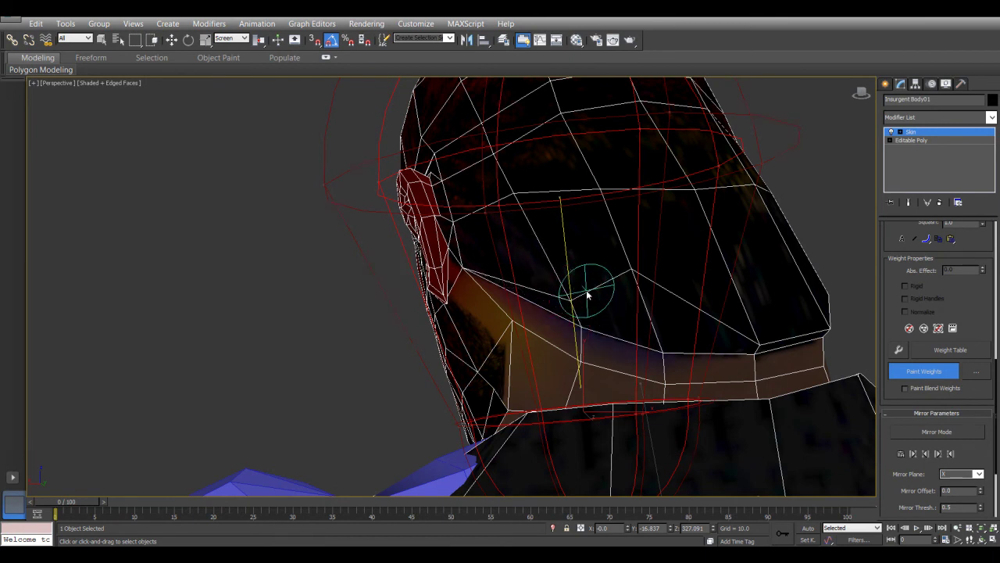
{"action": "left_click_drag", "start_coordinate": [564, 284], "coordinate": [544, 269]}
{"action": "middle_click_drag", "start_coordinate": [657, 327], "coordinate": [623, 328], "text": "alt"}
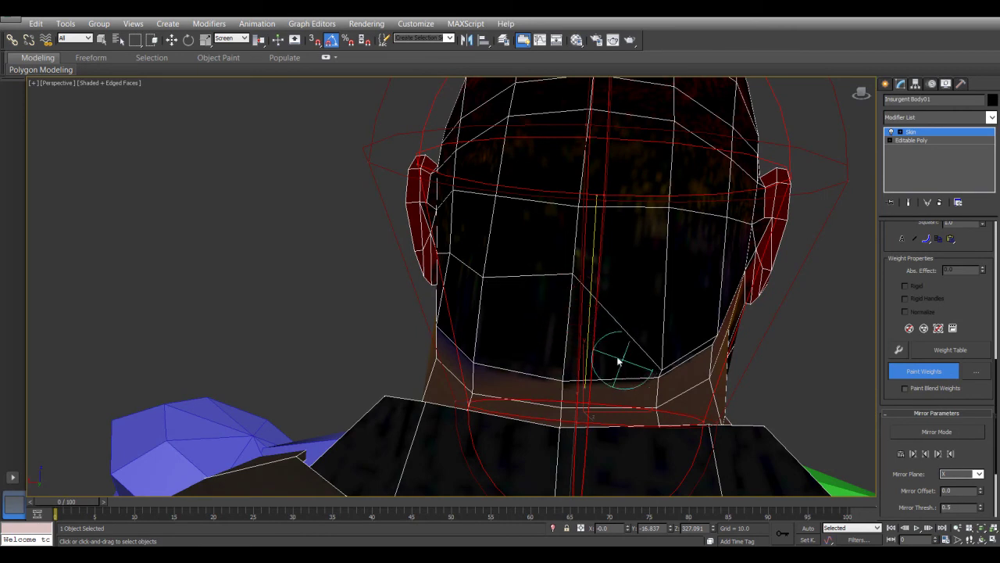
{"action": "middle_click_drag", "start_coordinate": [626, 365], "coordinate": [589, 346], "text": "alt"}
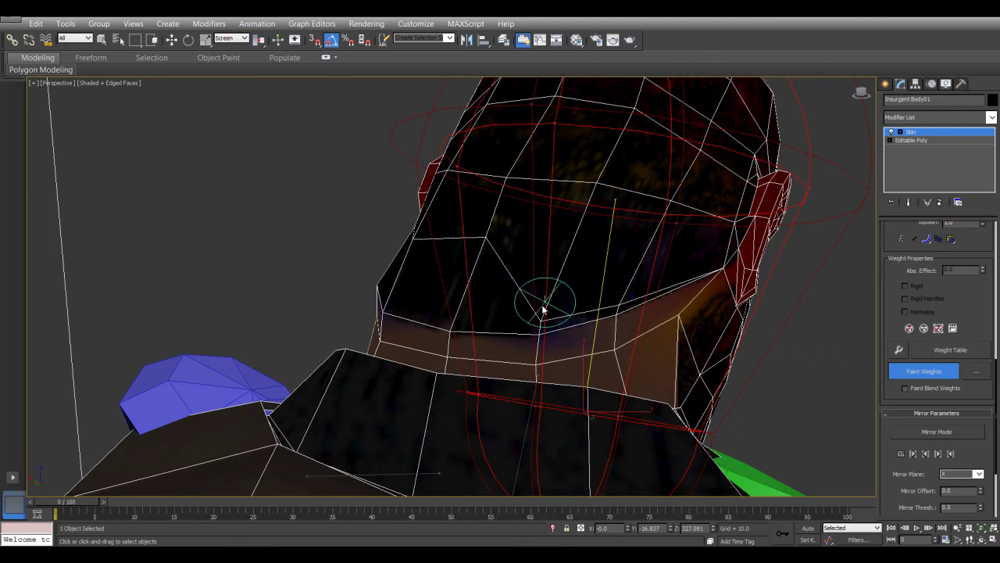
{"action": "mouse_move", "coordinate": [545, 291]}
{"action": "left_mouse_down"}
{"action": "mouse_move", "coordinate": [541, 278]}
{"action": "mouse_move", "coordinate": [563, 265]}
{"action": "left_mouse_up"}
{"action": "mouse_move", "coordinate": [557, 292]}
{"action": "middle_mouse_down", "text": "alt"}
{"action": "mouse_move", "coordinate": [572, 299]}
{"action": "mouse_move", "coordinate": [542, 294]}
{"action": "middle_mouse_up", "text": "alt"}
{"action": "left_click_drag", "start_coordinate": [536, 289], "coordinate": [526, 286]}
{"action": "mouse_move", "coordinate": [523, 281]}
{"action": "middle_mouse_down", "text": "alt"}
{"action": "mouse_move", "coordinate": [595, 308]}
{"action": "mouse_move", "coordinate": [543, 300]}
{"action": "mouse_move", "coordinate": [621, 319]}
{"action": "mouse_move", "coordinate": [674, 318]}
{"action": "mouse_move", "coordinate": [634, 286]}
{"action": "mouse_move", "coordinate": [688, 321]}
{"action": "mouse_move", "coordinate": [680, 309]}
{"action": "mouse_move", "coordinate": [647, 330]}
{"action": "middle_mouse_up", "text": "alt"}
{"action": "middle_click_drag", "start_coordinate": [734, 297], "coordinate": [736, 291], "text": "alt"}
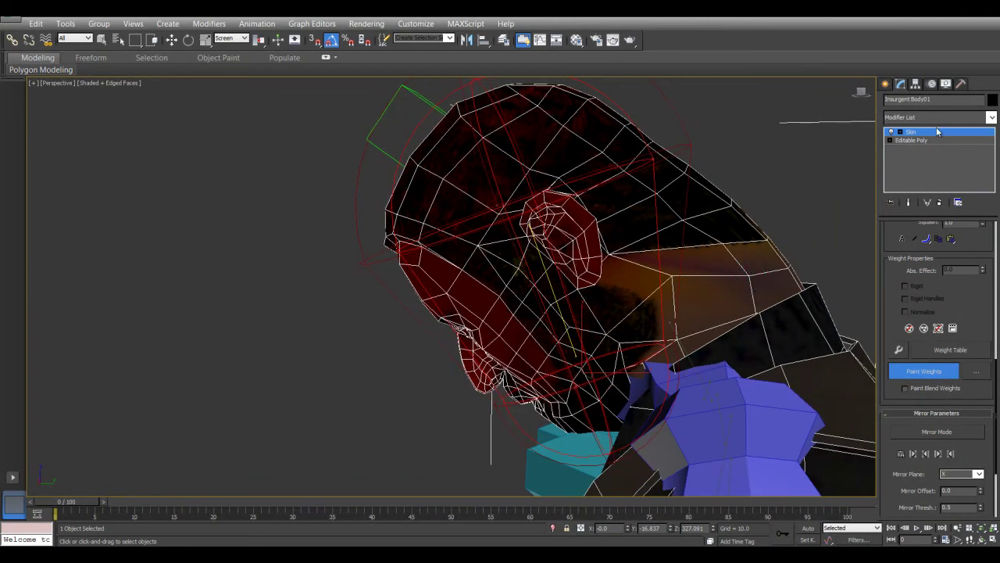
- Leave envelope editing and rotate the Bip001 Head bone back to an upright, forward-facing pose
{"action": "key", "text": "w"}
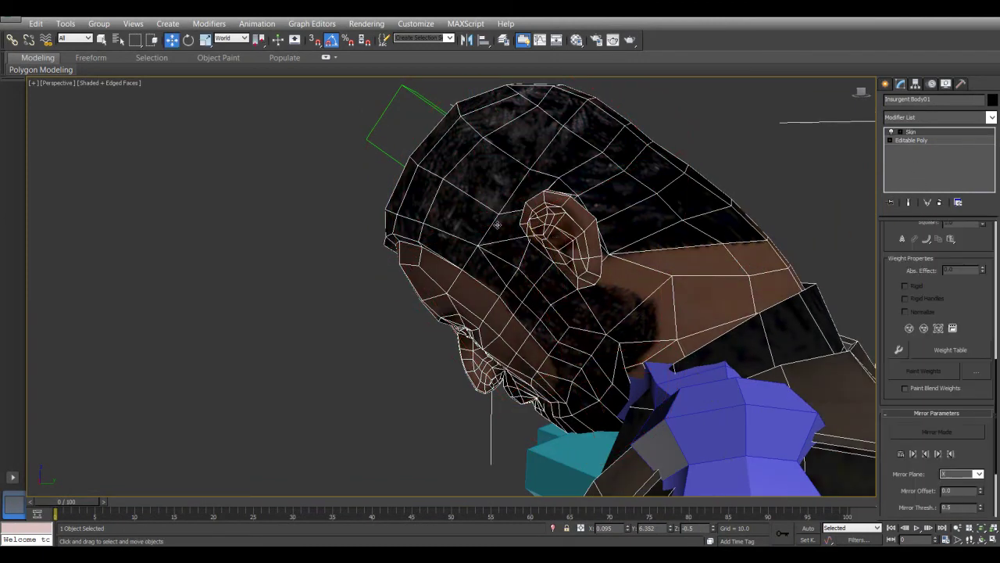
{"action": "left_click", "coordinate": [497, 226]}
{"action": "key", "text": "e"}
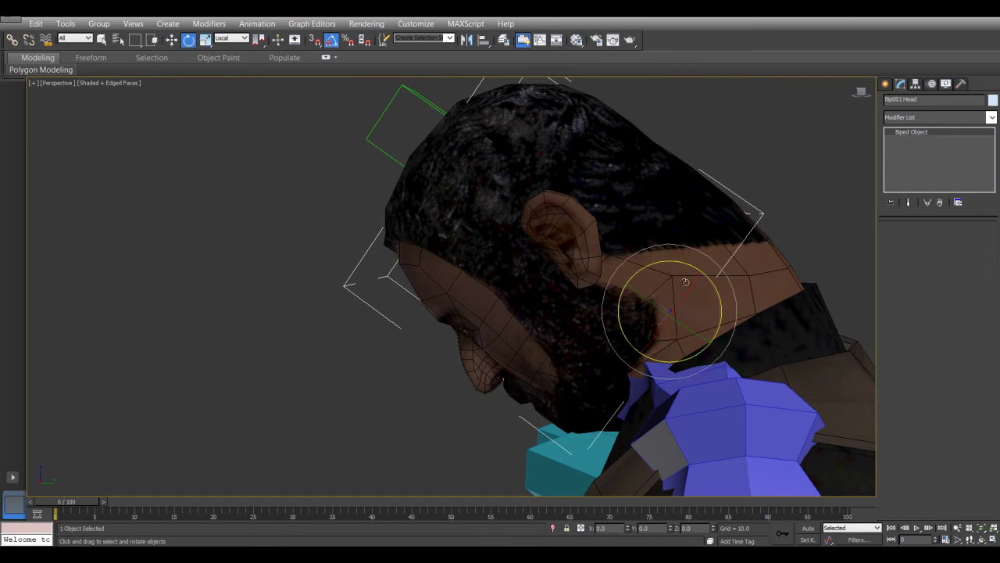
{"action": "left_click_drag", "start_coordinate": [677, 266], "coordinate": [725, 274]}
{"action": "middle_click_drag", "start_coordinate": [723, 275], "coordinate": [547, 285], "text": "alt"}
{"action": "left_click_drag", "start_coordinate": [635, 271], "coordinate": [629, 338]}
{"action": "middle_click_drag", "start_coordinate": [462, 289], "coordinate": [404, 288], "text": "alt"}
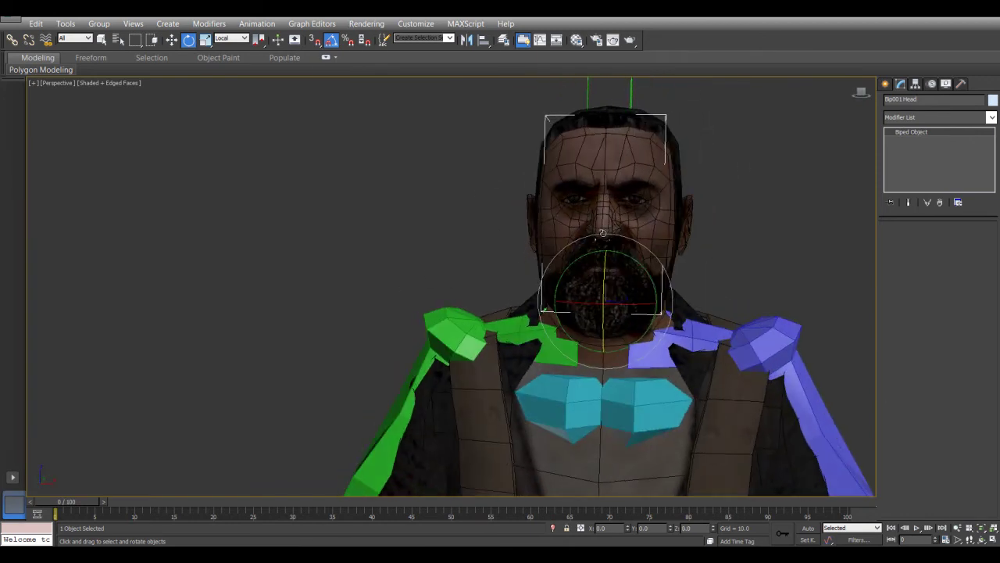
- Test the neck deformation by tilting the Bip001 Head bone sideways toward the shoulder and returning it upright
{"action": "left_click_drag", "start_coordinate": [597, 249], "coordinate": [579, 252]}
{"action": "middle_click_drag", "start_coordinate": [573, 255], "coordinate": [550, 258], "text": "alt"}
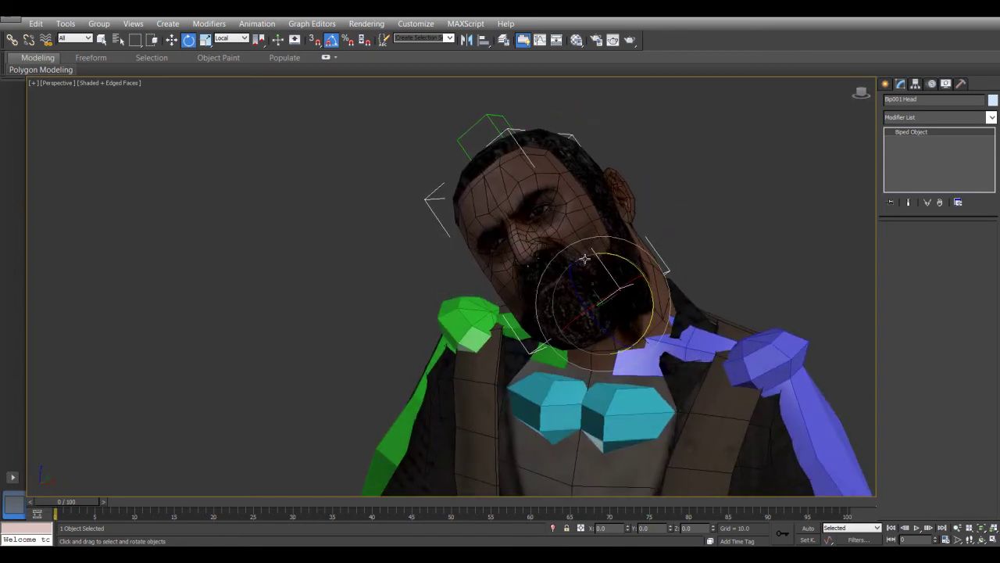
{"action": "left_click_drag", "start_coordinate": [632, 267], "coordinate": [648, 307]}
{"action": "middle_click_drag", "start_coordinate": [539, 284], "coordinate": [613, 283], "text": "alt"}
{"action": "mouse_move", "coordinate": [613, 283]}
{"action": "left_mouse_down"}
{"action": "mouse_move", "coordinate": [622, 285]}
{"action": "mouse_move", "coordinate": [598, 289]}
{"action": "left_mouse_up"}
{"action": "middle_click_drag", "start_coordinate": [597, 289], "coordinate": [579, 305], "text": "alt"}
- Turn the Bip001 Head bone to one side and over to the other to check the neck and nape
{"action": "left_click_drag", "start_coordinate": [603, 312], "coordinate": [498, 294]}
{"action": "middle_click_drag", "start_coordinate": [497, 295], "coordinate": [443, 305], "text": "alt"}
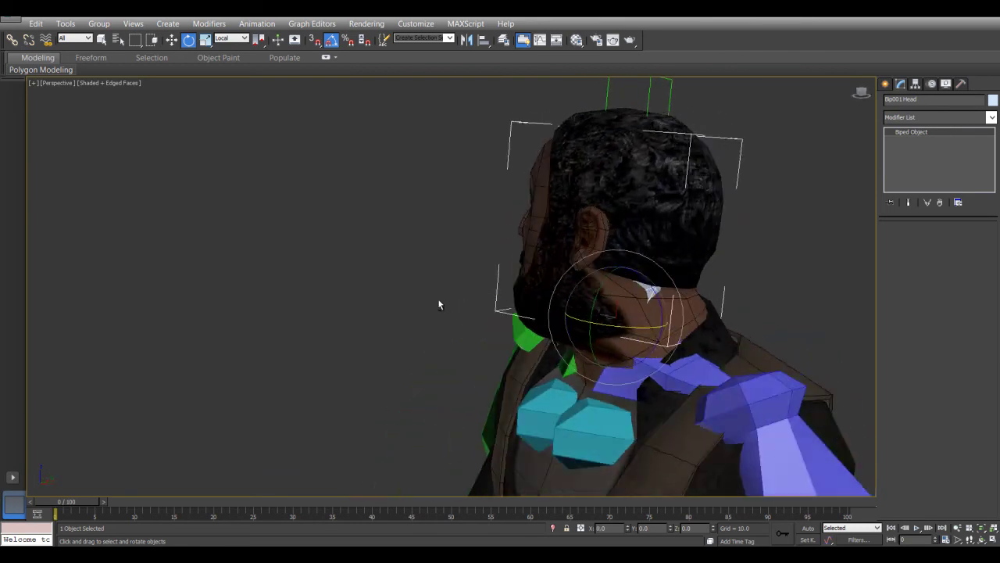
{"action": "scroll", "coordinate": [443, 305], "scroll_direction": "up", "scroll_amount": 8}
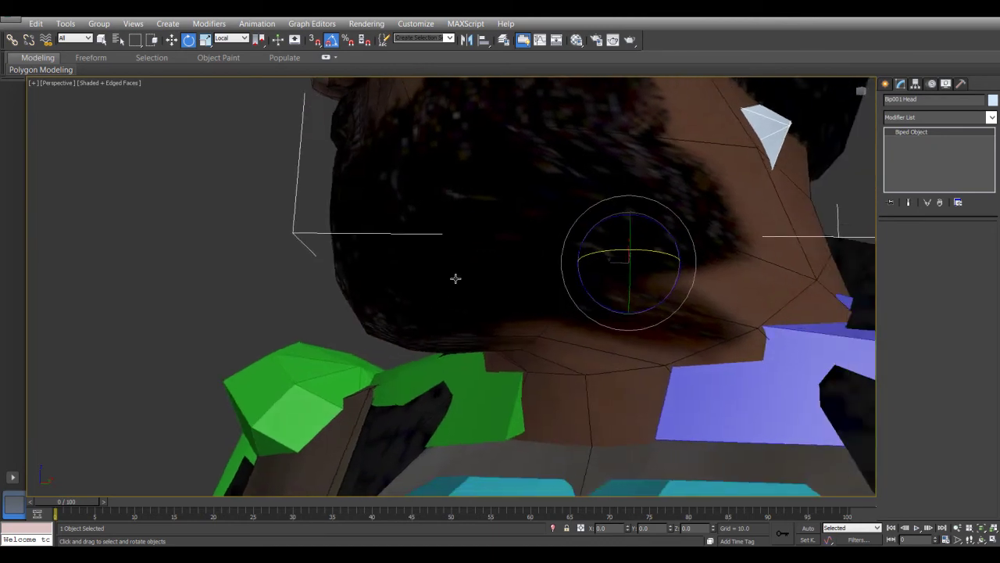
{"action": "scroll", "coordinate": [457, 278], "scroll_direction": "down", "scroll_amount": 5}
{"action": "middle_click_drag", "start_coordinate": [496, 281], "coordinate": [571, 284], "text": "alt"}
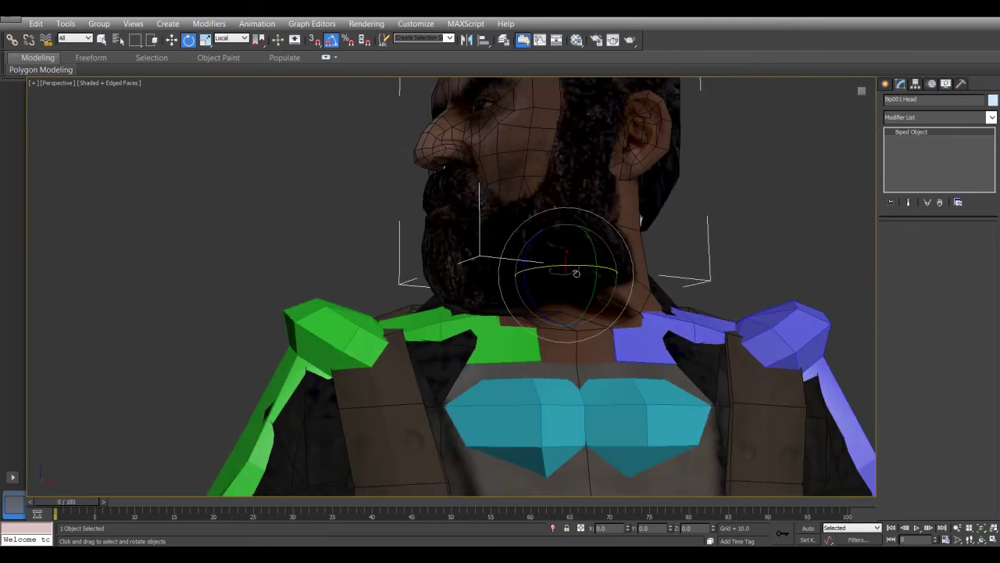
{"action": "left_click_drag", "start_coordinate": [573, 268], "coordinate": [637, 272]}
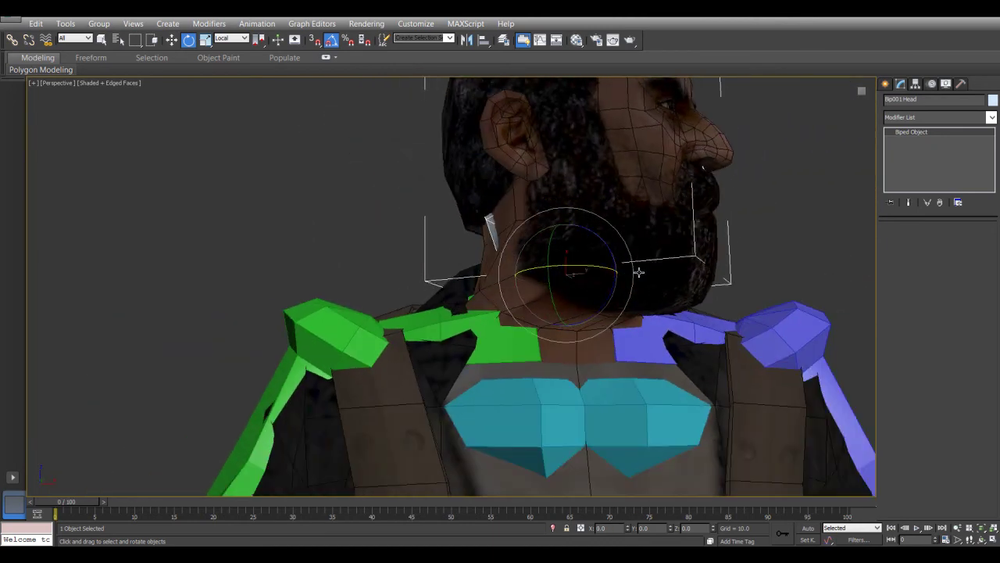
- Turn the Bip001 Head bone back to face forward and clear the selection
{"action": "left_click_drag", "start_coordinate": [556, 274], "coordinate": [515, 284]}
{"action": "scroll", "coordinate": [495, 282], "scroll_direction": "down", "scroll_amount": 4}
{"action": "middle_click_drag", "start_coordinate": [496, 281], "coordinate": [540, 301], "text": "alt"}
{"action": "left_click", "coordinate": [772, 340]}
{"action": "middle_click_drag", "start_coordinate": [685, 370], "coordinate": [628, 327], "text": "alt"}
{"action": "scroll", "coordinate": [614, 327], "scroll_direction": "down", "scroll_amount": 6}
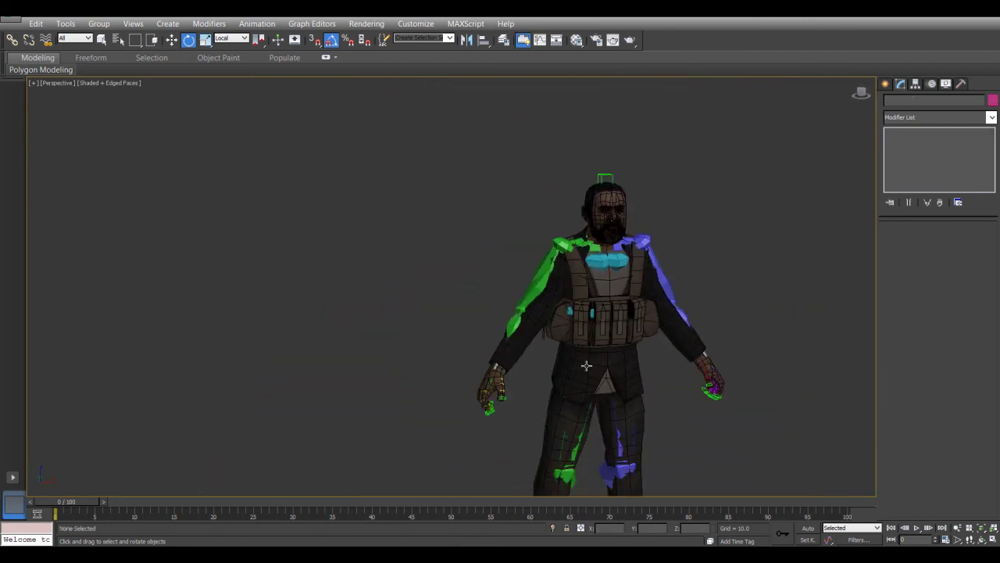
- Select the Insurgent Body01 mesh and activate its Skin modifier's envelope editing for work on the right-hand fingers
{"action": "left_click", "coordinate": [586, 366]}
{"action": "middle_click_drag", "start_coordinate": [586, 366], "coordinate": [520, 362], "text": "alt"}
{"action": "scroll", "coordinate": [576, 429], "scroll_direction": "up", "scroll_amount": 5}
{"action": "scroll", "coordinate": [519, 361], "scroll_direction": "up", "scroll_amount": 5}
{"action": "middle_click_drag", "start_coordinate": [571, 159], "coordinate": [544, 275]}
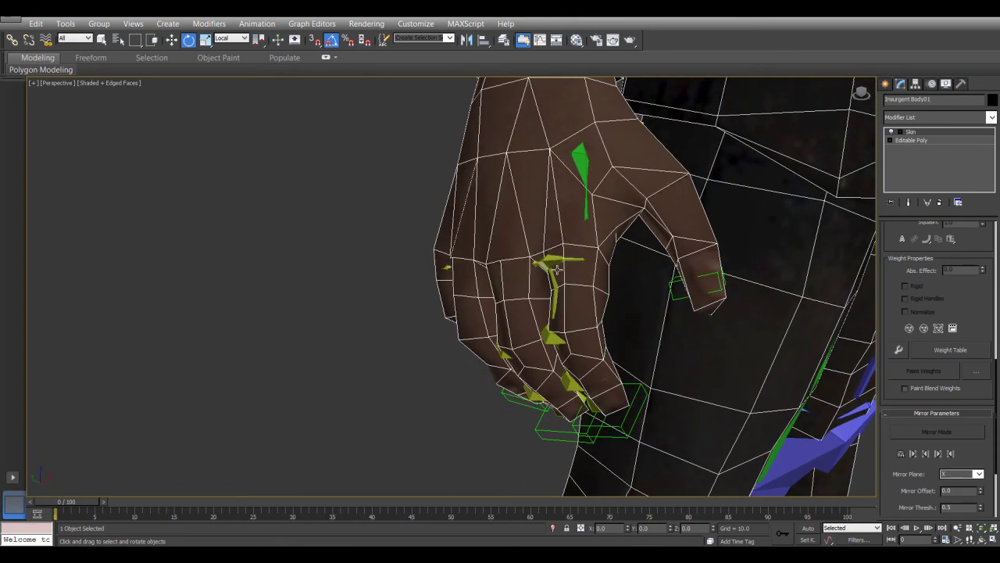
{"action": "left_click", "coordinate": [552, 258]}
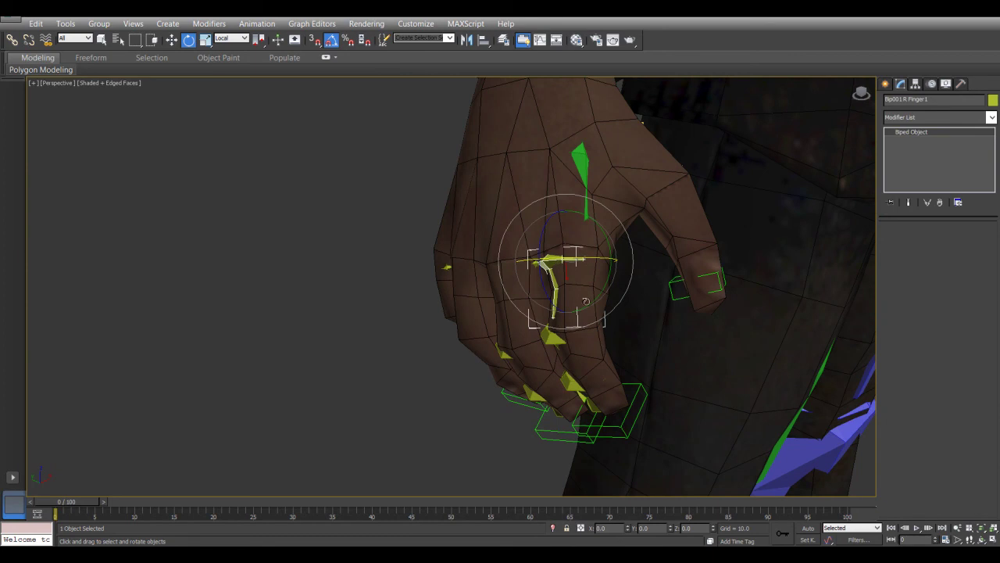
{"action": "left_click", "coordinate": [582, 295]}
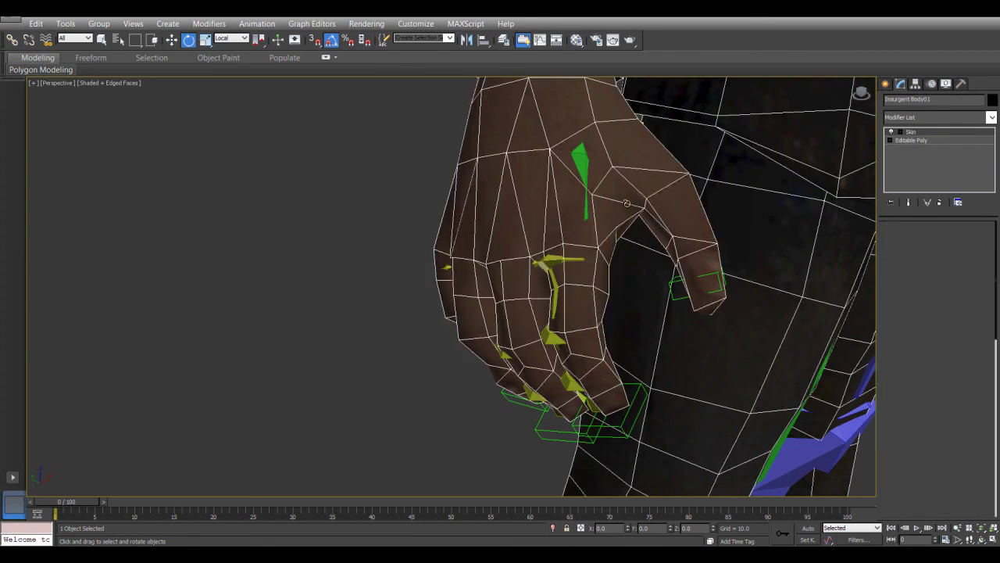
{"action": "middle_click_drag", "start_coordinate": [572, 334], "coordinate": [405, 362], "text": "alt"}
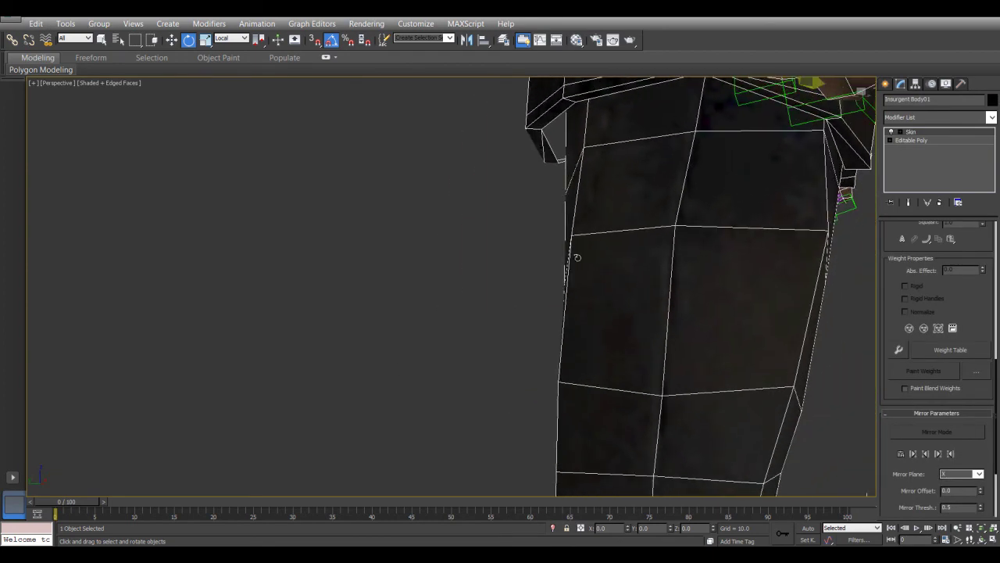
{"action": "middle_click_drag", "start_coordinate": [562, 283], "coordinate": [441, 408]}
{"action": "scroll", "coordinate": [526, 293], "scroll_direction": "up", "scroll_amount": 8}
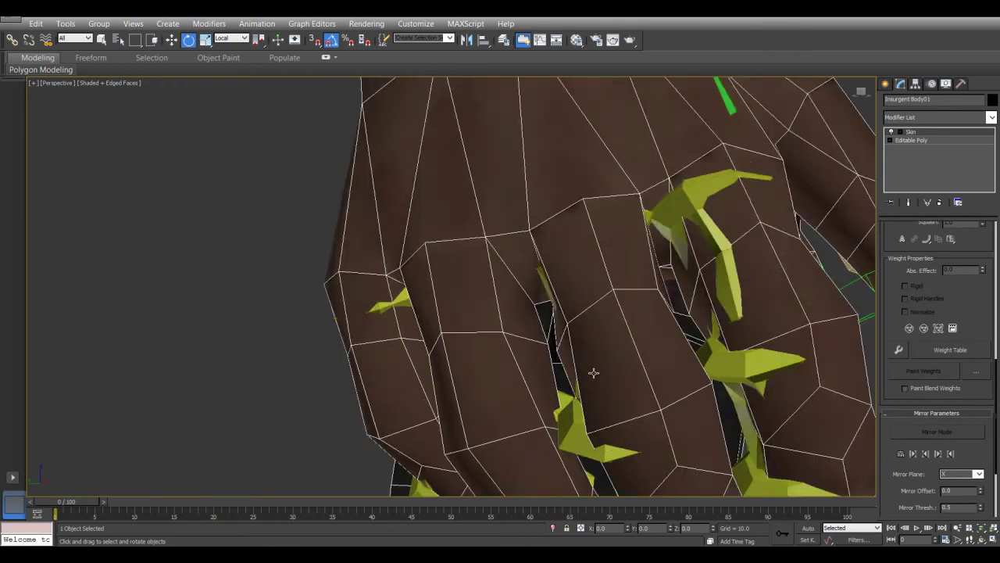
{"action": "middle_click_drag", "start_coordinate": [508, 313], "coordinate": [500, 313]}
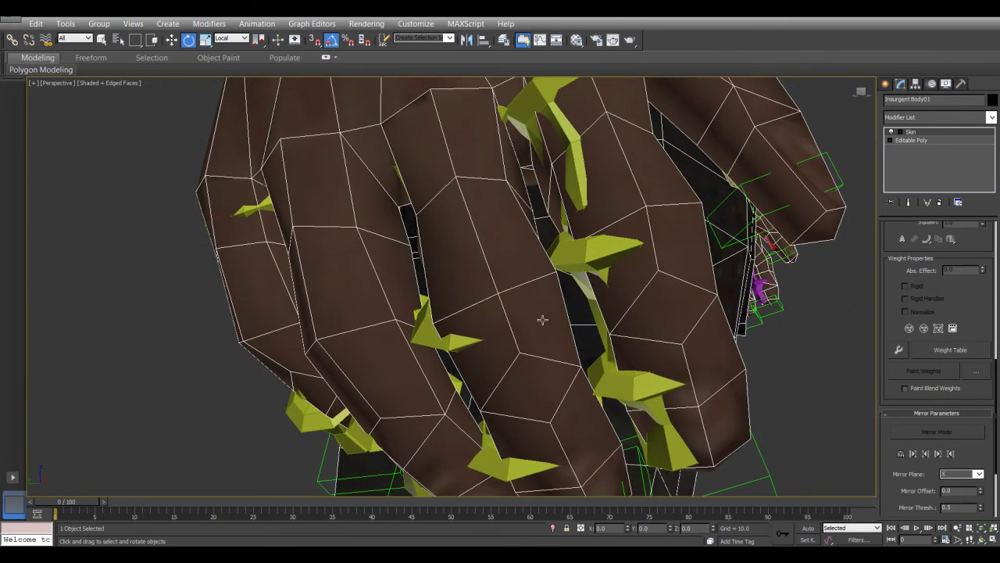
{"action": "left_click", "coordinate": [915, 133]}
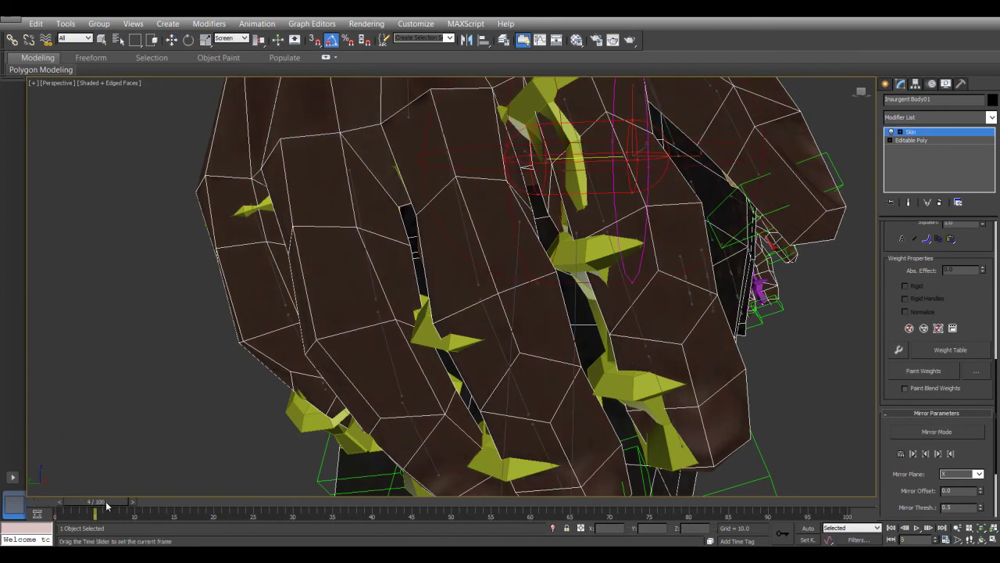
- Select the right index finger's base bone envelope and shrink its outer falloff at both ends
{"action": "middle_click_drag", "start_coordinate": [456, 322], "coordinate": [429, 326], "text": "alt"}
{"action": "scroll", "coordinate": [304, 339], "scroll_direction": "down", "scroll_amount": 2}
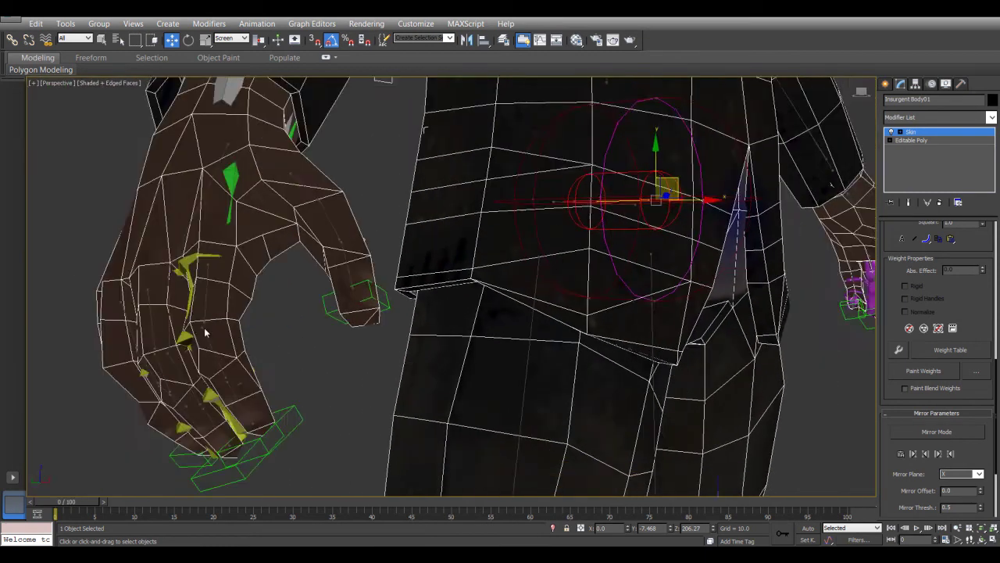
{"action": "middle_click_drag", "start_coordinate": [304, 340], "coordinate": [326, 360]}
{"action": "scroll", "coordinate": [358, 343], "scroll_direction": "up", "scroll_amount": 4}
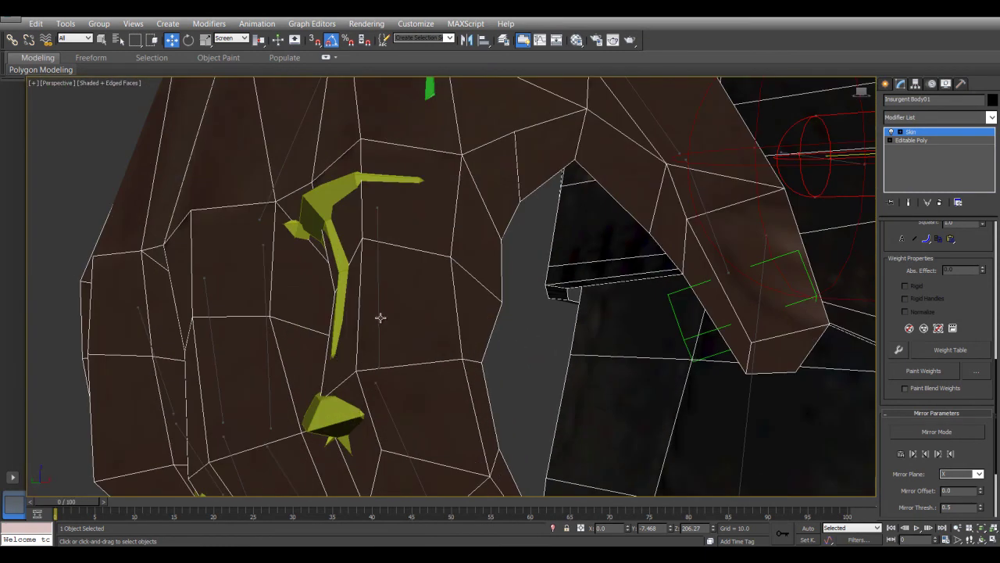
{"action": "left_click", "coordinate": [385, 421]}
{"action": "middle_click_drag", "start_coordinate": [389, 423], "coordinate": [531, 339], "text": "alt"}
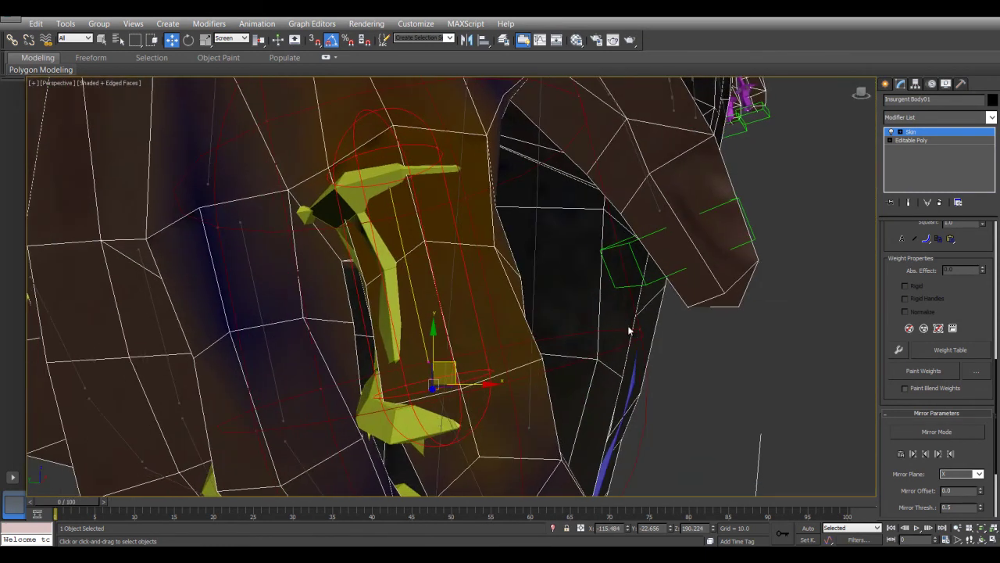
{"action": "left_click_drag", "start_coordinate": [422, 386], "coordinate": [546, 351]}
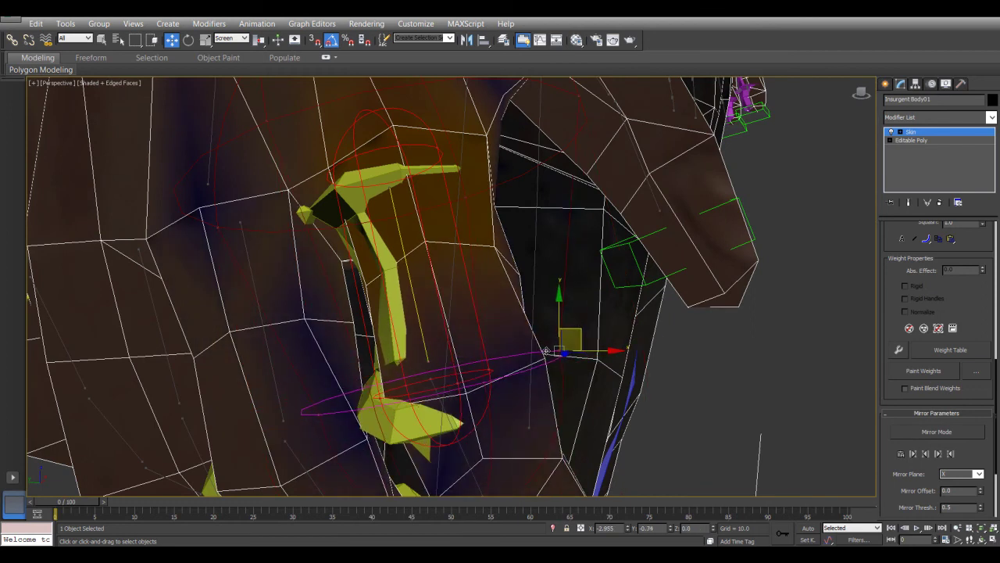
{"action": "left_click_drag", "start_coordinate": [578, 98], "coordinate": [501, 125]}
- Shift the start and end points of the index finger's base envelope to align it with the finger segment
{"action": "middle_click_drag", "start_coordinate": [384, 234], "coordinate": [350, 217], "text": "alt"}
{"action": "left_click", "coordinate": [388, 201]}
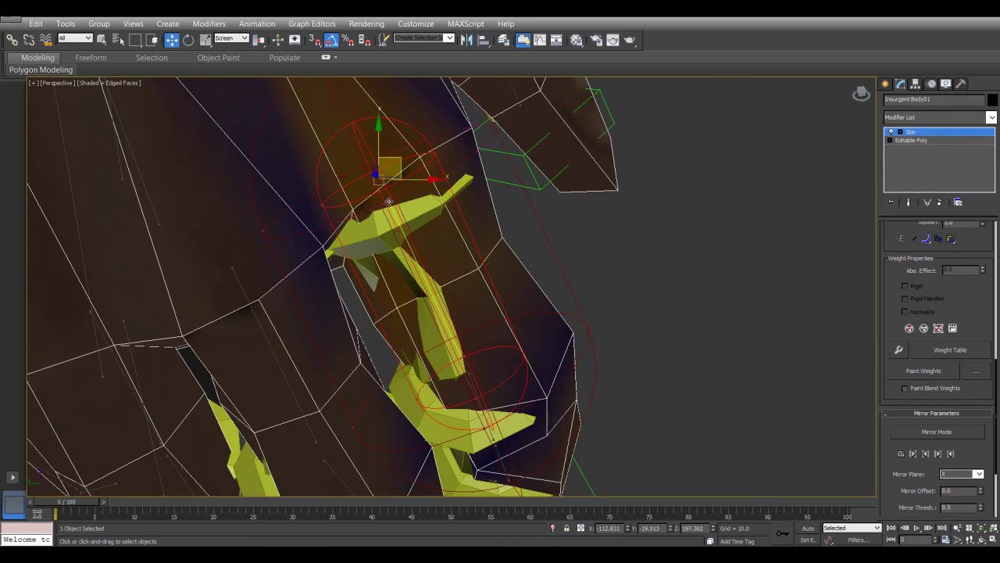
{"action": "left_click_drag", "start_coordinate": [396, 166], "coordinate": [422, 155]}
{"action": "mouse_move", "coordinate": [492, 360]}
{"action": "middle_mouse_down", "text": "alt"}
{"action": "mouse_move", "coordinate": [486, 323]}
{"action": "mouse_move", "coordinate": [479, 363]}
{"action": "middle_mouse_up", "text": "alt"}
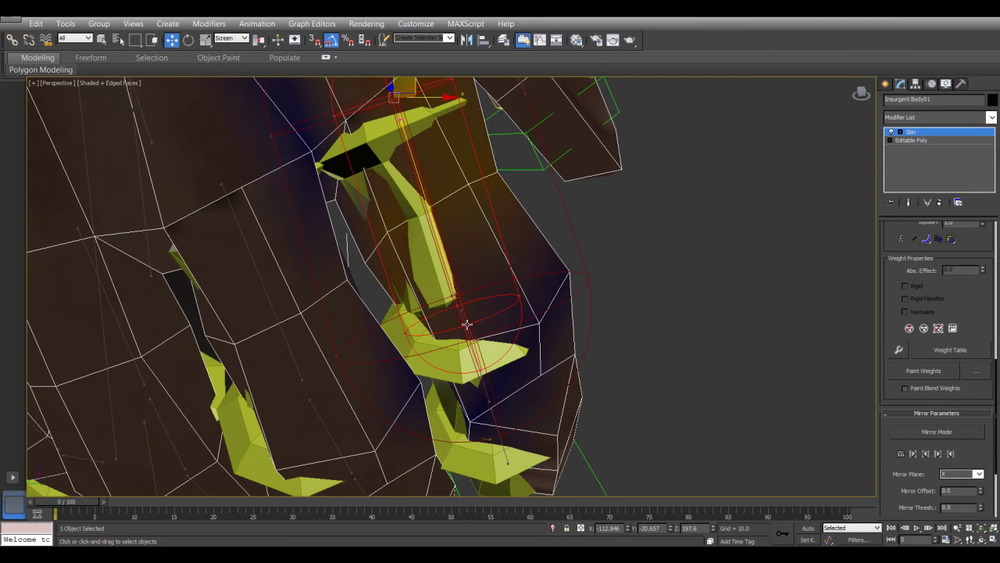
{"action": "left_click", "coordinate": [467, 323]}
{"action": "left_click_drag", "start_coordinate": [494, 307], "coordinate": [508, 303]}
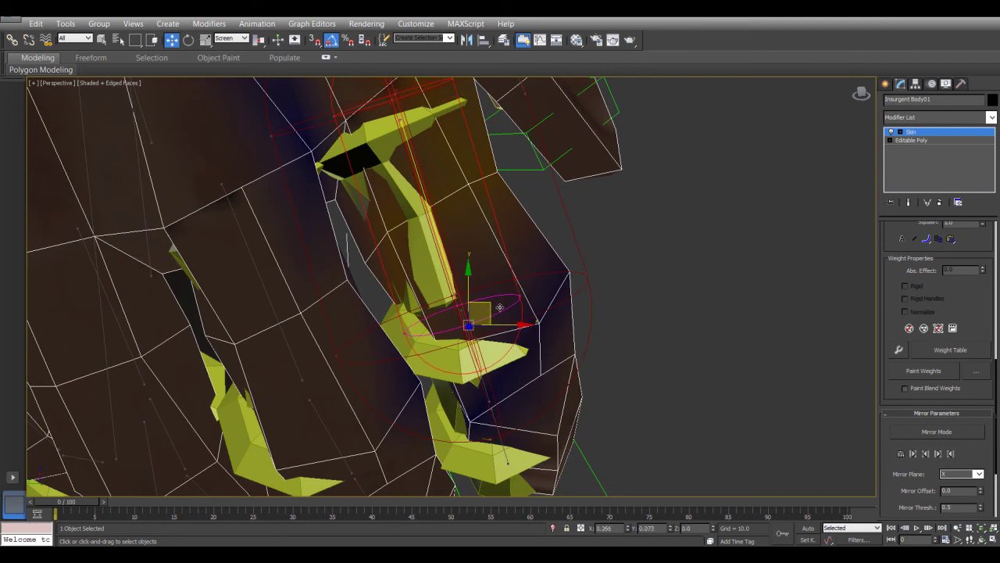
{"action": "left_click", "coordinate": [460, 313]}
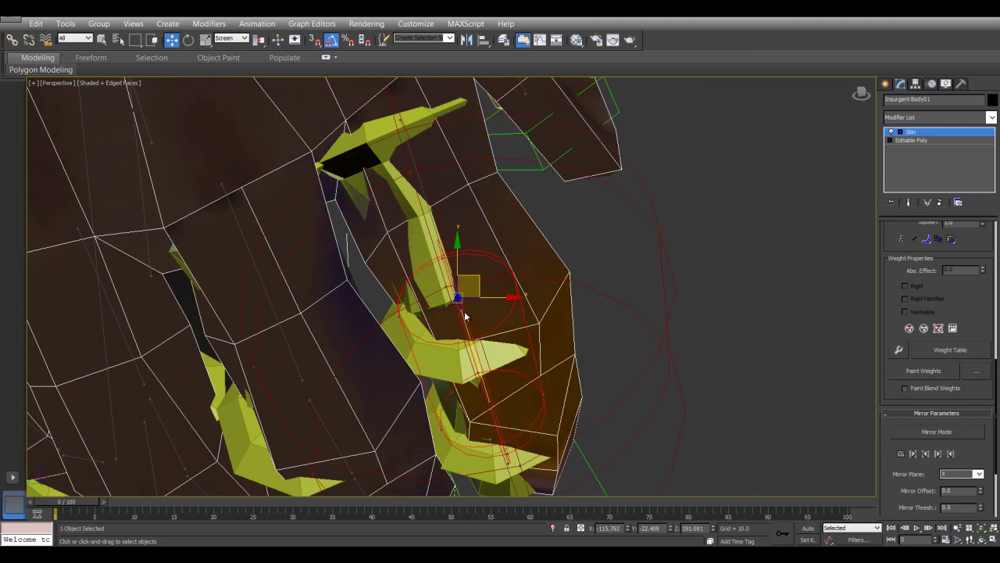
{"action": "left_click", "coordinate": [443, 300]}
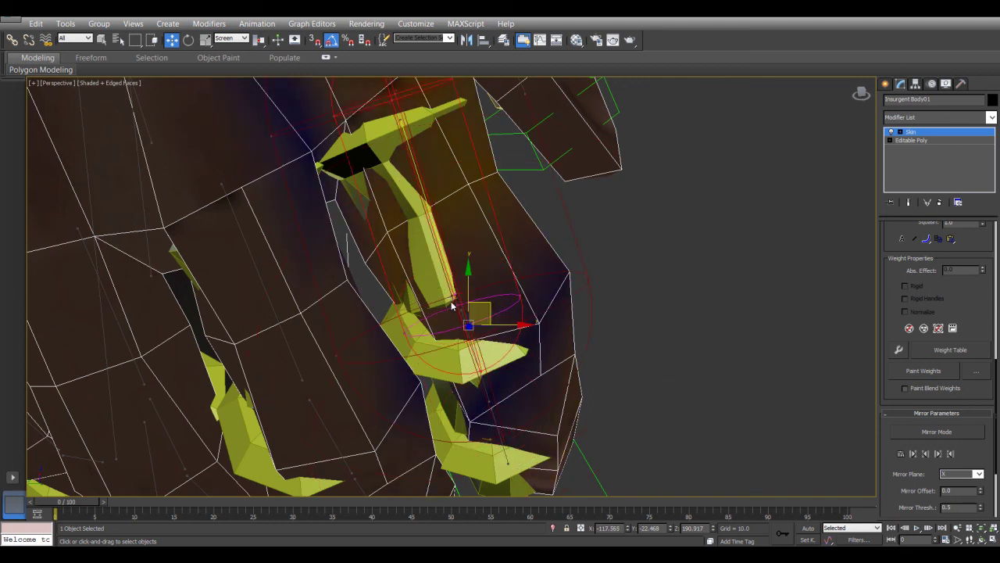
- Select the index finger's middle bone envelope and move its start point toward the centre of the finger
{"action": "left_click", "coordinate": [453, 295]}
{"action": "left_click", "coordinate": [448, 278]}
{"action": "left_click_drag", "start_coordinate": [475, 299], "coordinate": [510, 282]}
{"action": "middle_click_drag", "start_coordinate": [510, 282], "coordinate": [480, 321], "text": "alt"}
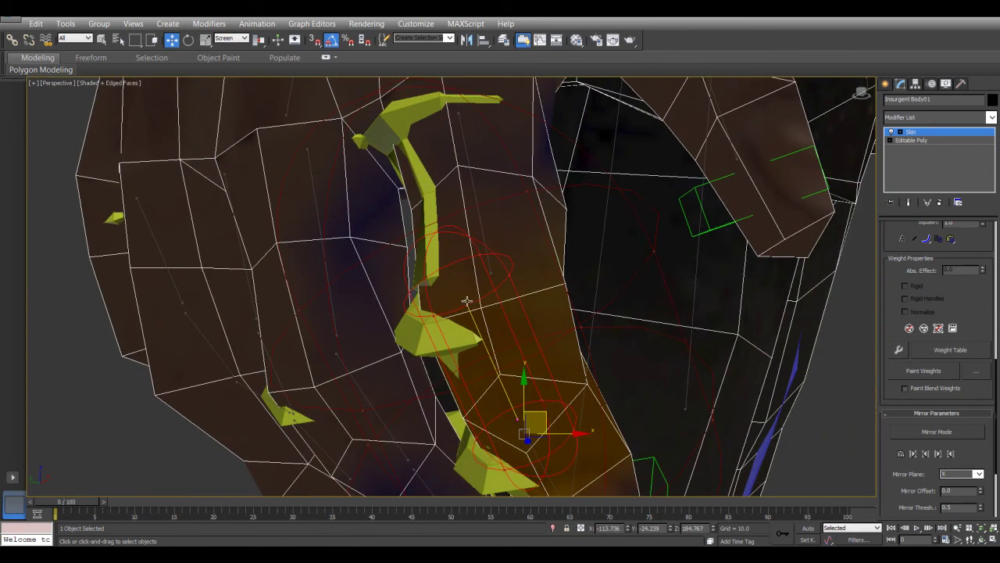
{"action": "left_click", "coordinate": [468, 303]}
{"action": "left_click_drag", "start_coordinate": [480, 268], "coordinate": [508, 283]}
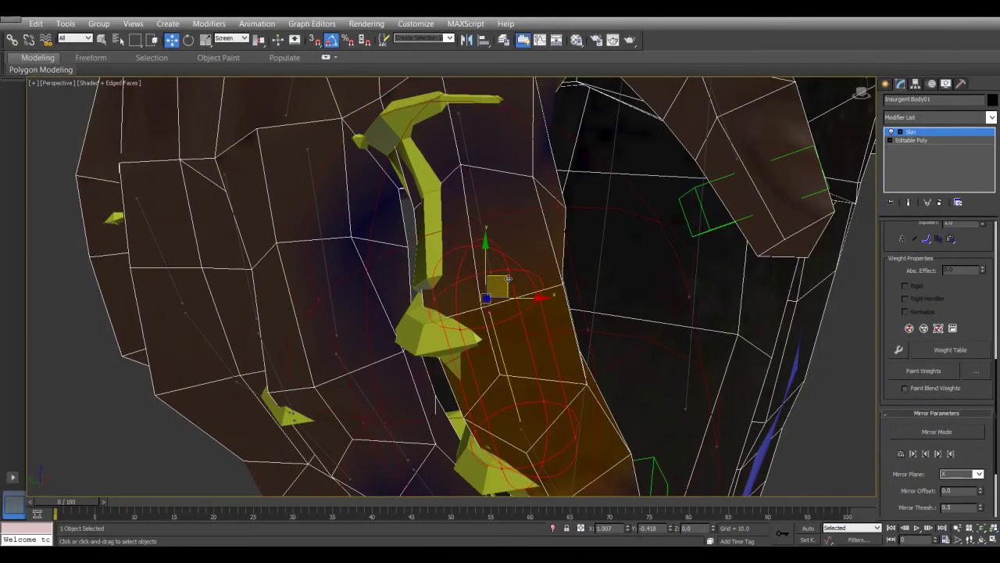
{"action": "middle_click_drag", "start_coordinate": [508, 282], "coordinate": [493, 386], "text": "alt"}
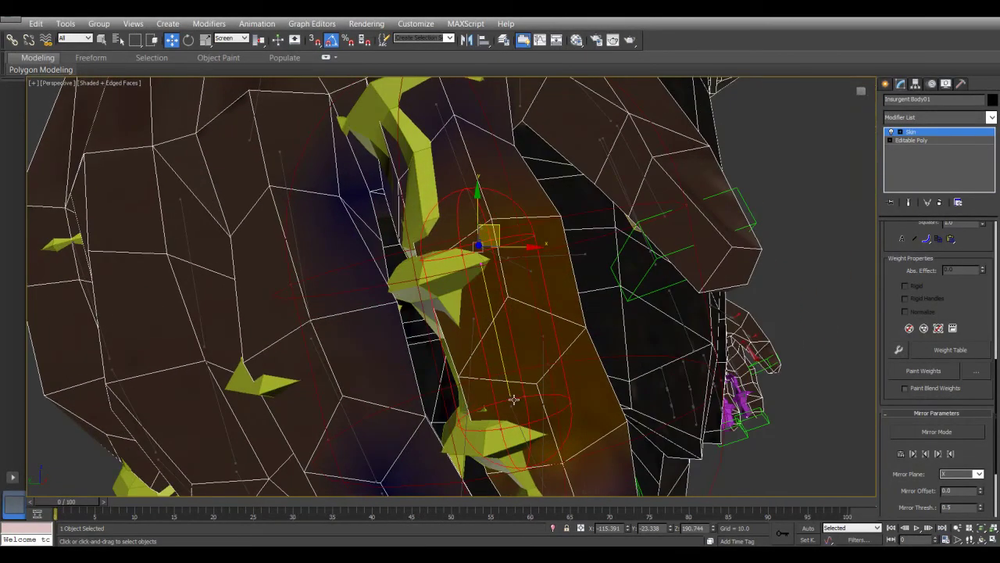
- Reposition the middle envelope's end point inside the index finger and readjust its start point to match
{"action": "left_click", "coordinate": [511, 397]}
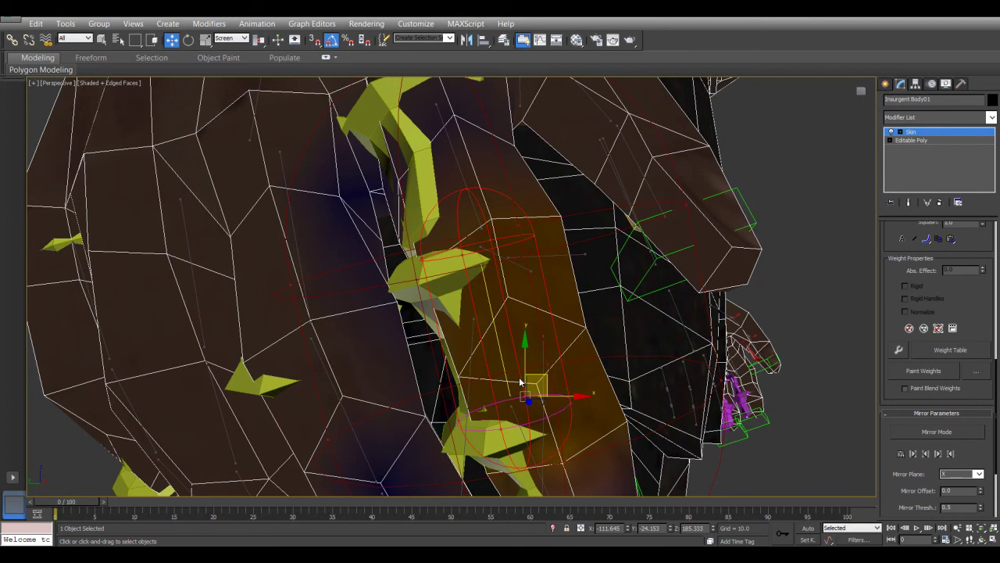
{"action": "left_click_drag", "start_coordinate": [506, 394], "coordinate": [555, 378]}
{"action": "middle_click_drag", "start_coordinate": [553, 379], "coordinate": [473, 411], "text": "alt"}
{"action": "left_click_drag", "start_coordinate": [554, 379], "coordinate": [550, 382]}
{"action": "middle_click_drag", "start_coordinate": [550, 382], "coordinate": [567, 370], "text": "alt"}
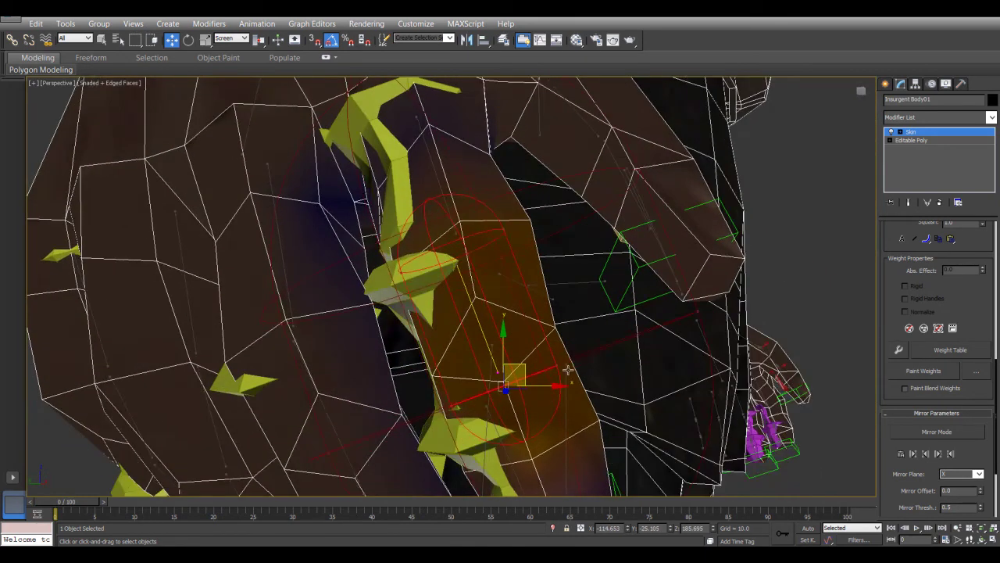
{"action": "left_click", "coordinate": [455, 267]}
{"action": "left_click_drag", "start_coordinate": [473, 235], "coordinate": [489, 233]}
{"action": "middle_click_drag", "start_coordinate": [566, 356], "coordinate": [521, 326], "text": "alt"}
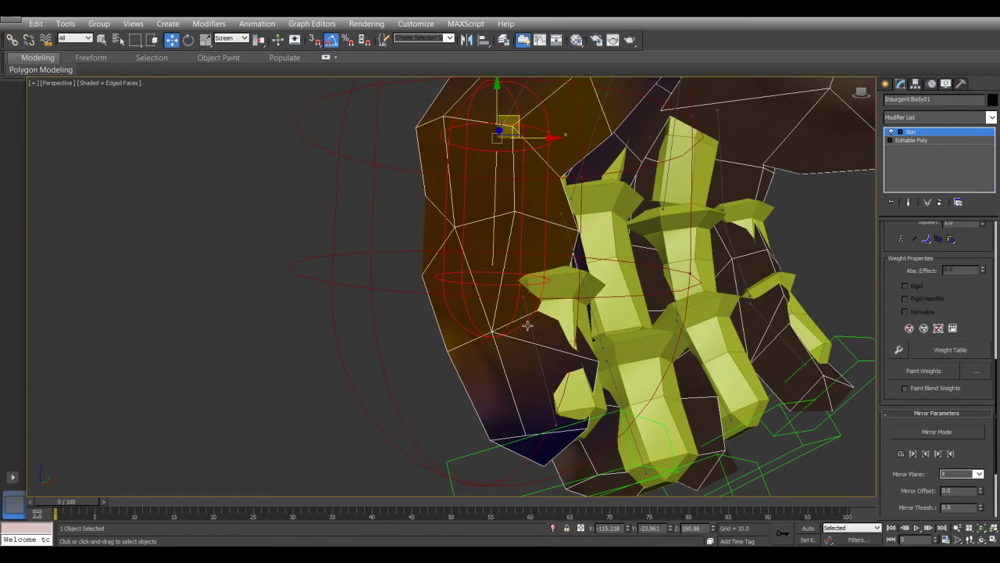
- Move both end points of the index fingertip bone's envelope to centre it inside the fingertip
{"action": "left_click", "coordinate": [529, 328]}
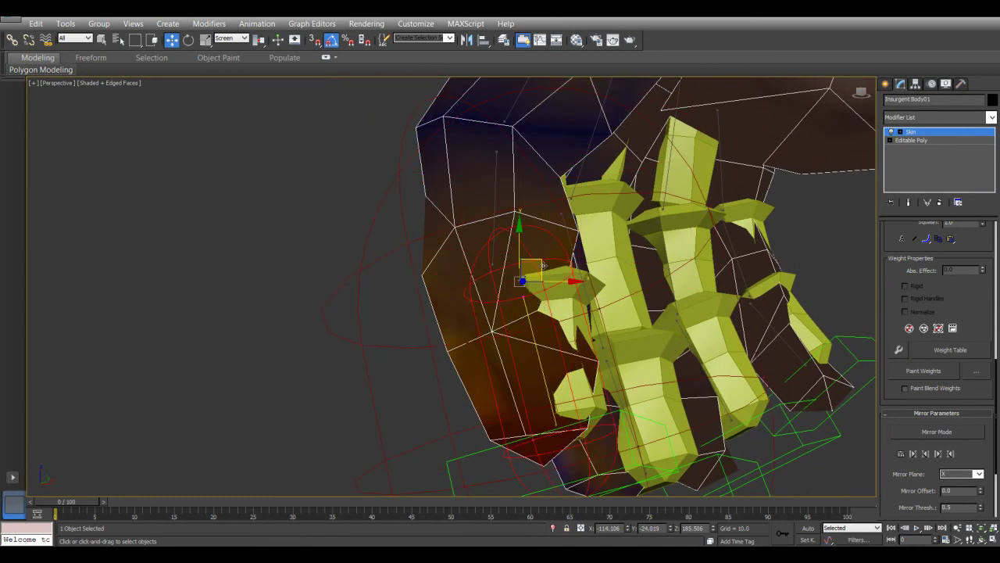
{"action": "left_click_drag", "start_coordinate": [541, 266], "coordinate": [523, 266]}
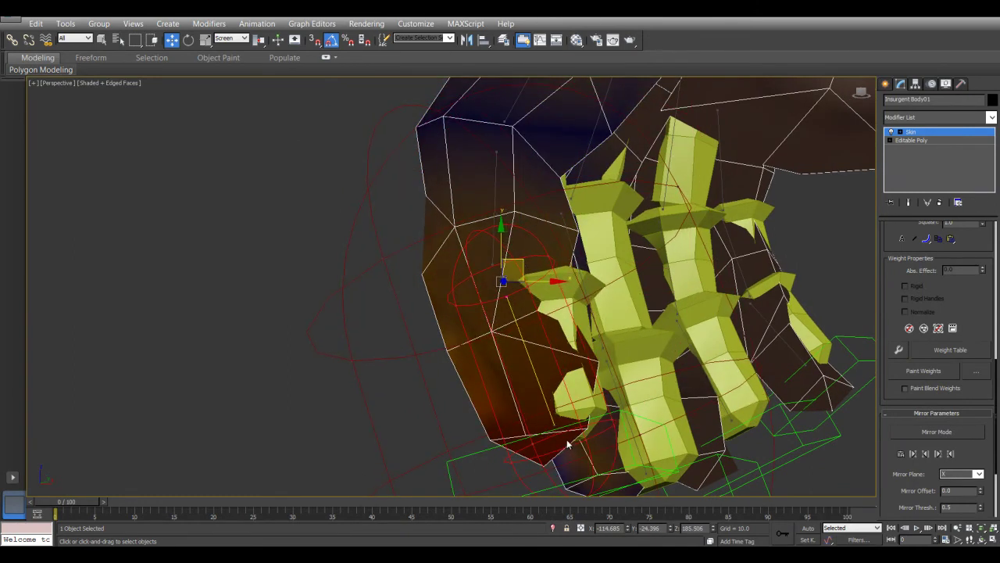
{"action": "left_click", "coordinate": [551, 422]}
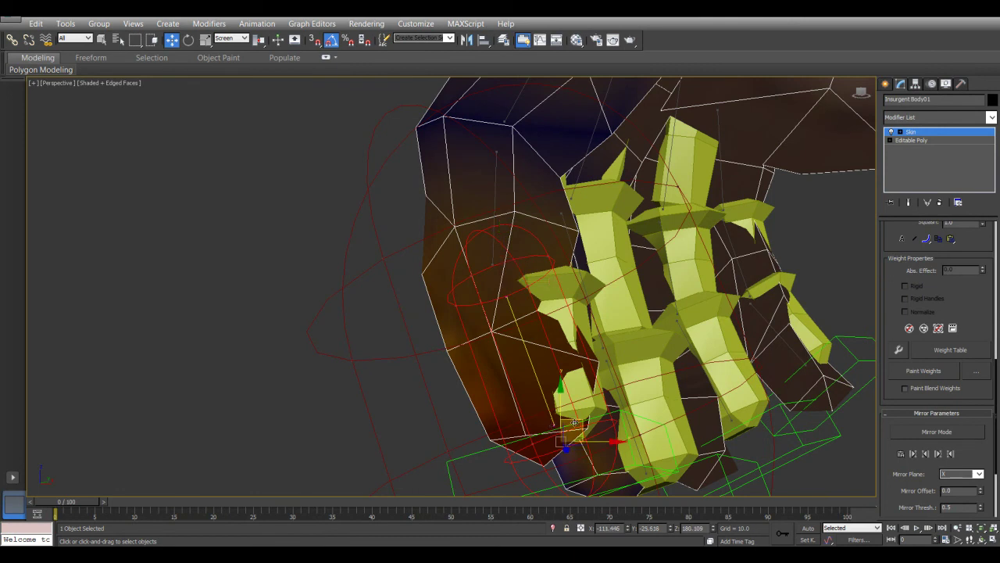
{"action": "left_click_drag", "start_coordinate": [581, 422], "coordinate": [562, 421]}
{"action": "middle_click_drag", "start_coordinate": [445, 389], "coordinate": [501, 315], "text": "alt"}
{"action": "scroll", "coordinate": [511, 390], "scroll_direction": "up", "scroll_amount": 5}
{"action": "left_click", "coordinate": [496, 279]}
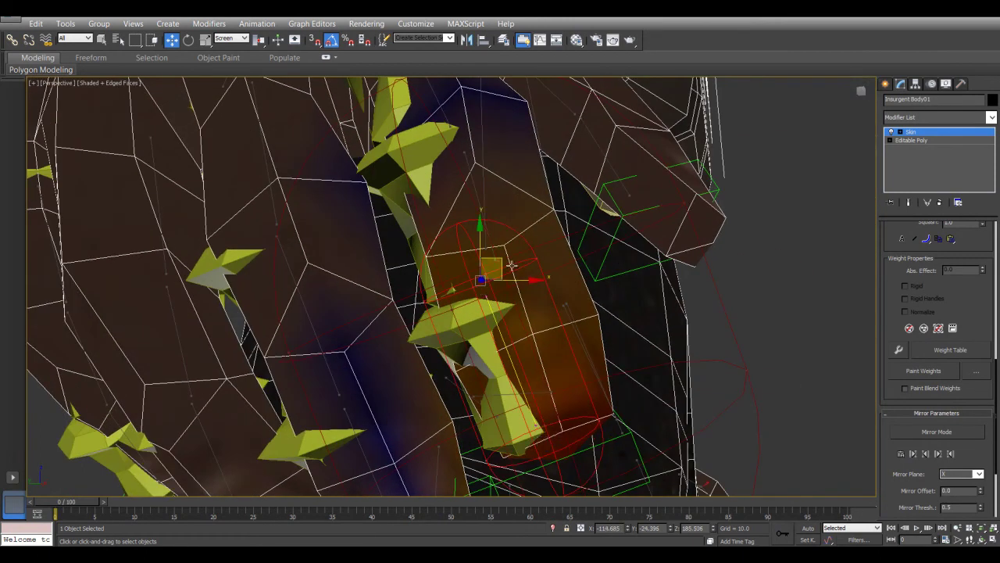
{"action": "middle_click_drag", "start_coordinate": [525, 324], "coordinate": [597, 290], "text": "alt"}
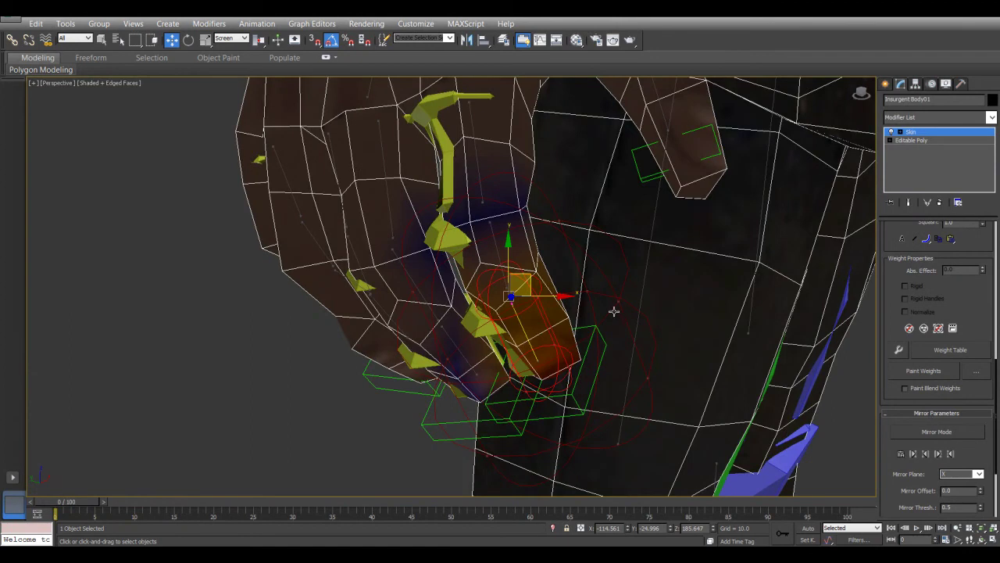
- Shrink the outer envelopes at both ends of the index finger's tip and middle bones
{"action": "left_click_drag", "start_coordinate": [617, 303], "coordinate": [671, 304]}
{"action": "left_click_drag", "start_coordinate": [574, 286], "coordinate": [611, 362]}
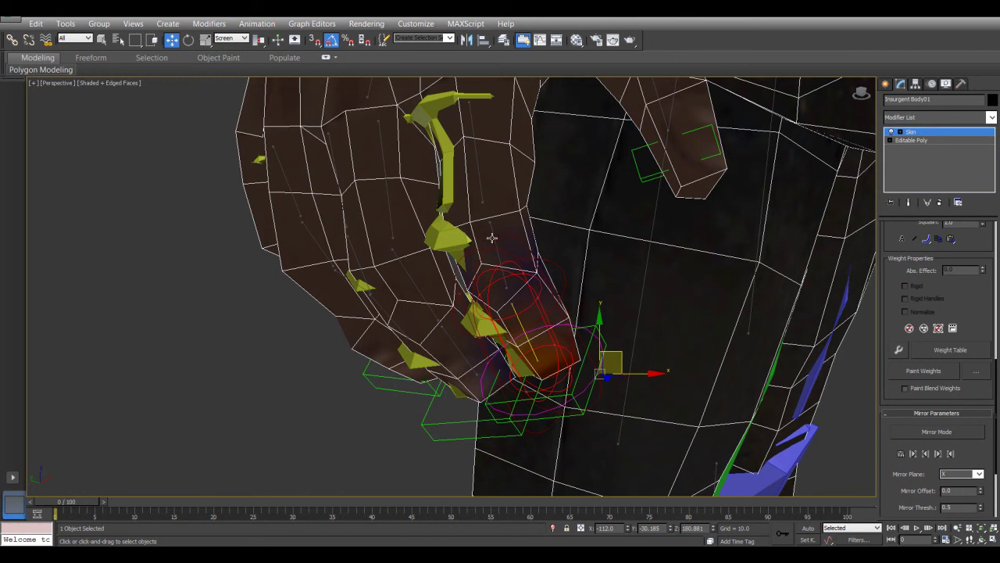
{"action": "left_click", "coordinate": [492, 237]}
{"action": "left_click_drag", "start_coordinate": [597, 203], "coordinate": [528, 223]}
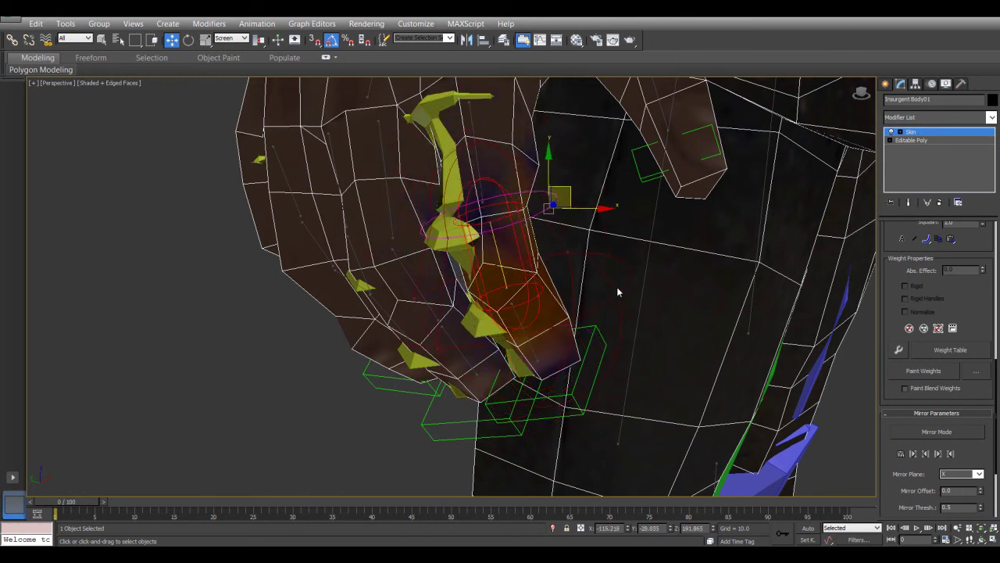
{"action": "left_click_drag", "start_coordinate": [617, 293], "coordinate": [559, 289]}
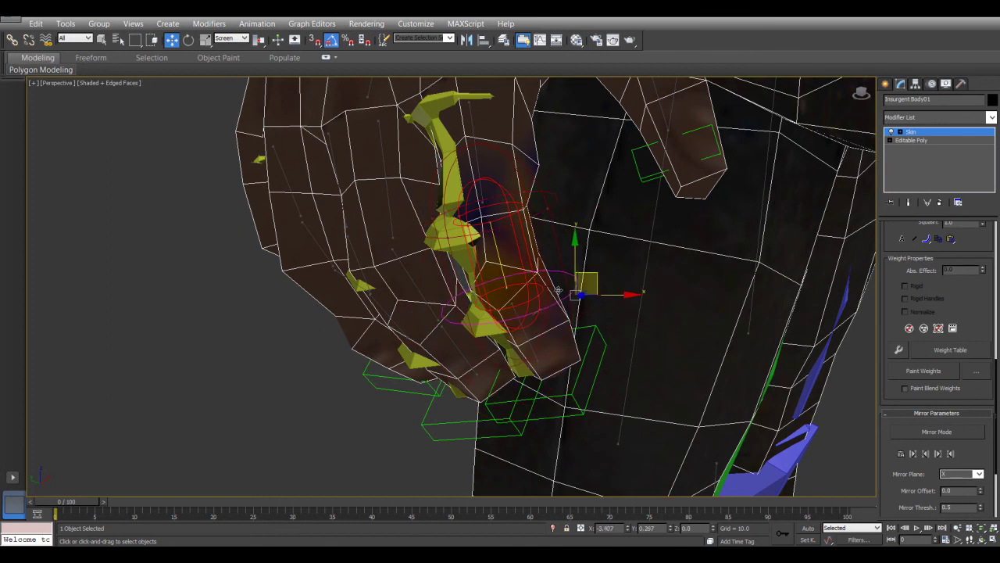
- Select the right hand bone's envelope and shrink its outer falloff at the knuckle end
{"action": "scroll", "coordinate": [289, 85], "scroll_direction": "up", "scroll_amount": 2}
{"action": "middle_click_drag", "start_coordinate": [290, 85], "coordinate": [304, 125]}
{"action": "scroll", "coordinate": [304, 125], "scroll_direction": "down", "scroll_amount": 2}
{"action": "scroll", "coordinate": [394, 188], "scroll_direction": "down", "scroll_amount": 2}
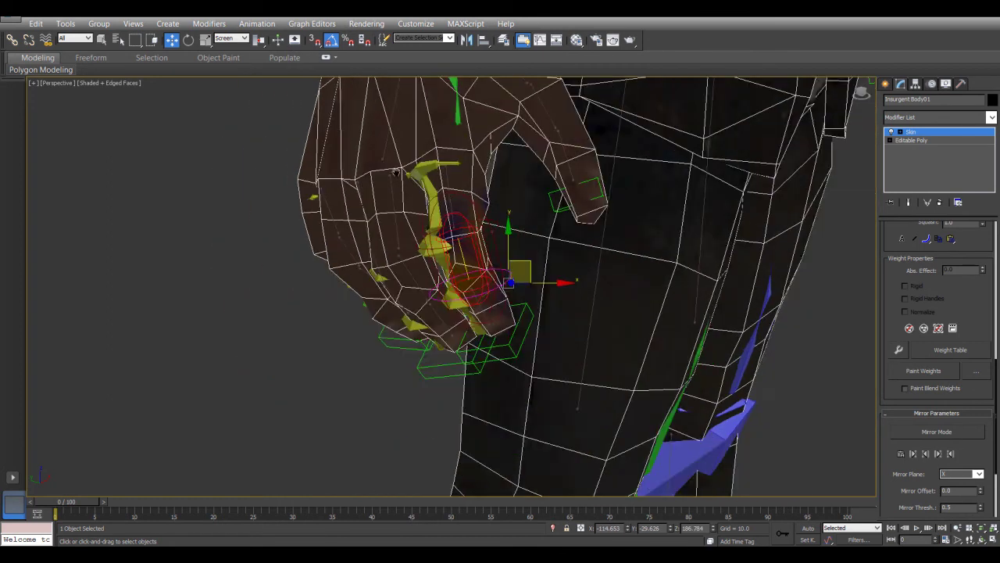
{"action": "middle_click_drag", "start_coordinate": [398, 175], "coordinate": [415, 244]}
{"action": "left_click", "coordinate": [411, 197]}
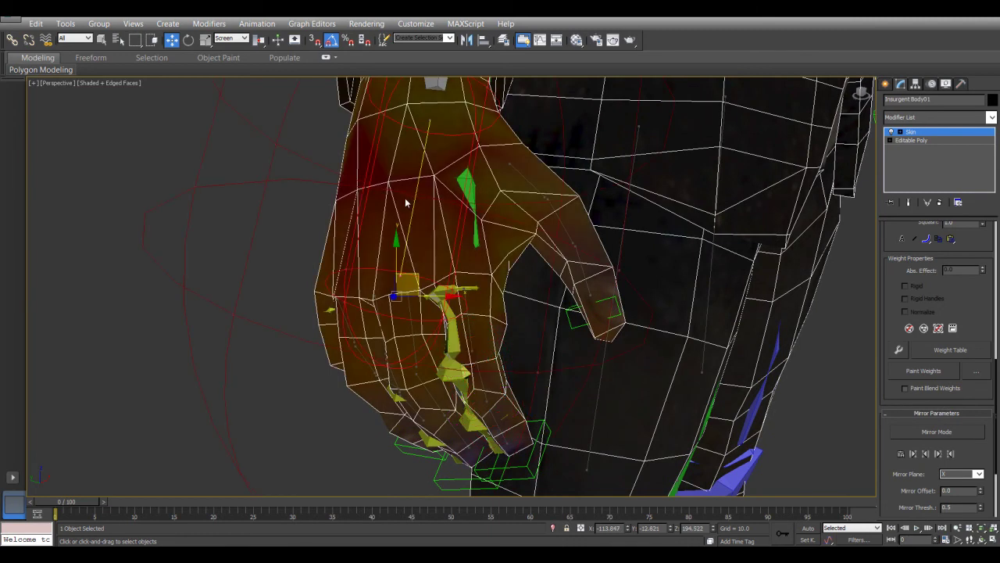
{"action": "scroll", "coordinate": [405, 226], "scroll_direction": "down", "scroll_amount": 3}
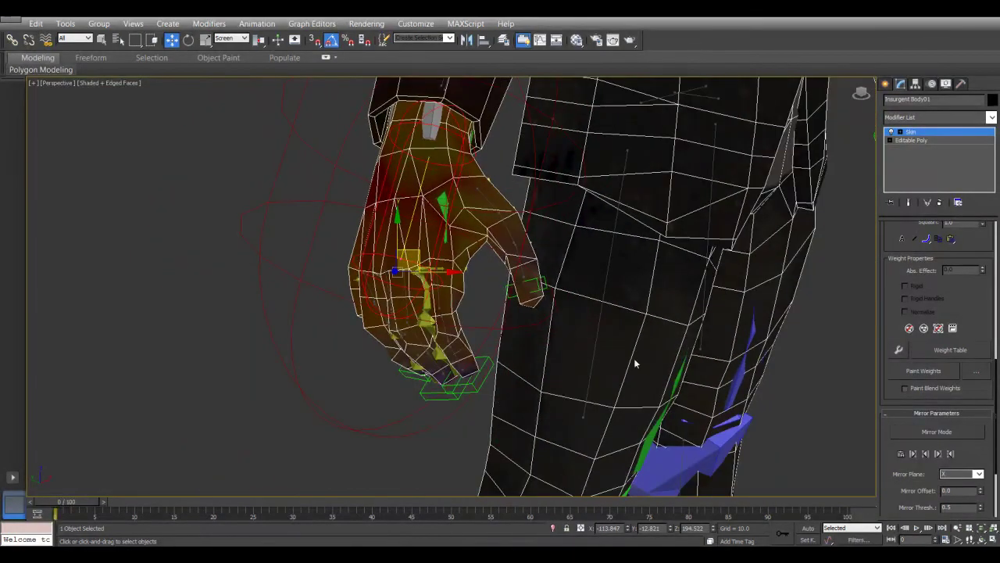
{"action": "middle_click_drag", "start_coordinate": [358, 372], "coordinate": [373, 329], "text": "alt"}
{"action": "left_click_drag", "start_coordinate": [255, 311], "coordinate": [336, 307]}
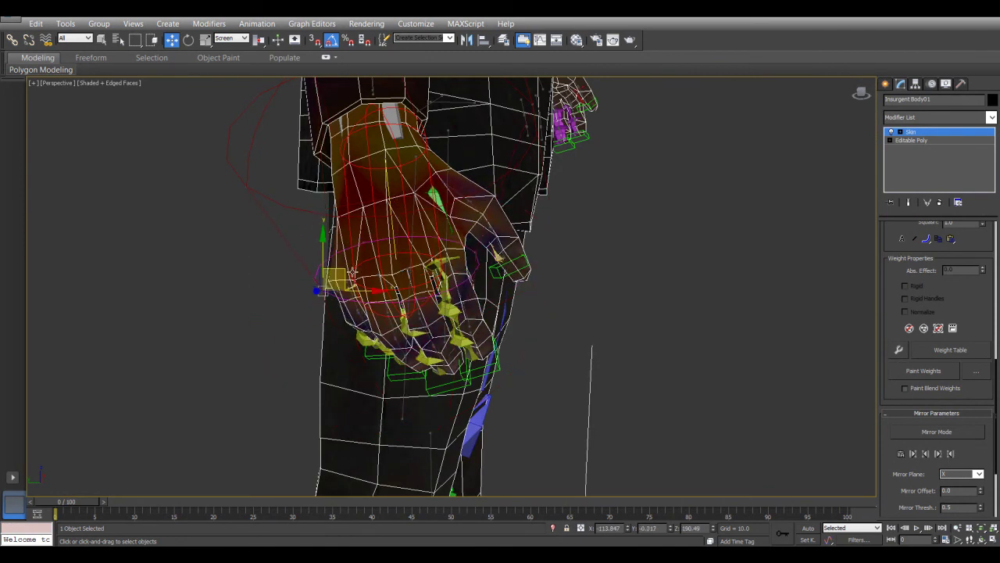
- Shrink the right hand envelope's outer falloff at the knuckles and nudge its wrist end point using the Local coordinate system
{"action": "left_click_drag", "start_coordinate": [353, 272], "coordinate": [387, 255]}
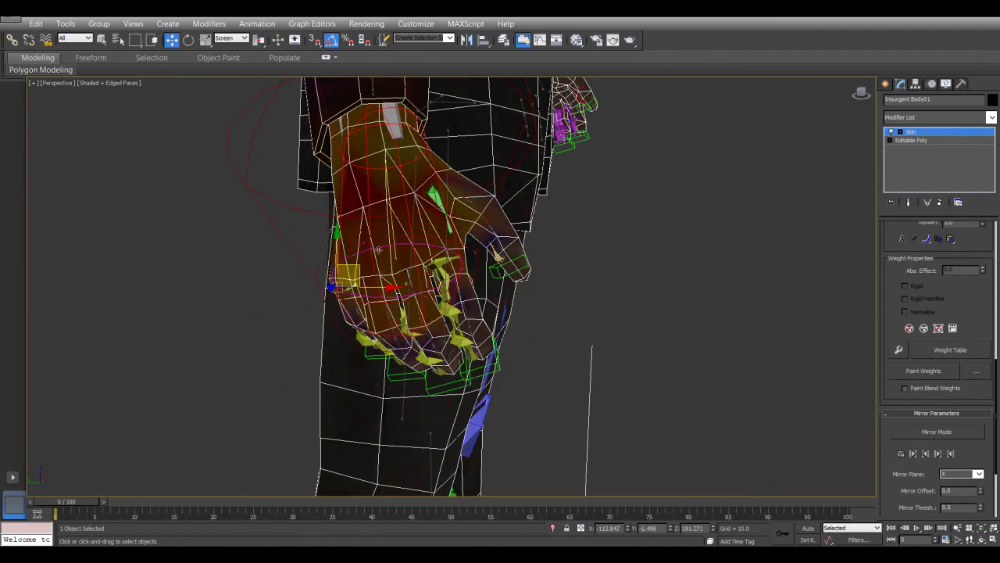
{"action": "left_click", "coordinate": [394, 270]}
{"action": "middle_click_drag", "start_coordinate": [355, 266], "coordinate": [401, 285], "text": "alt"}
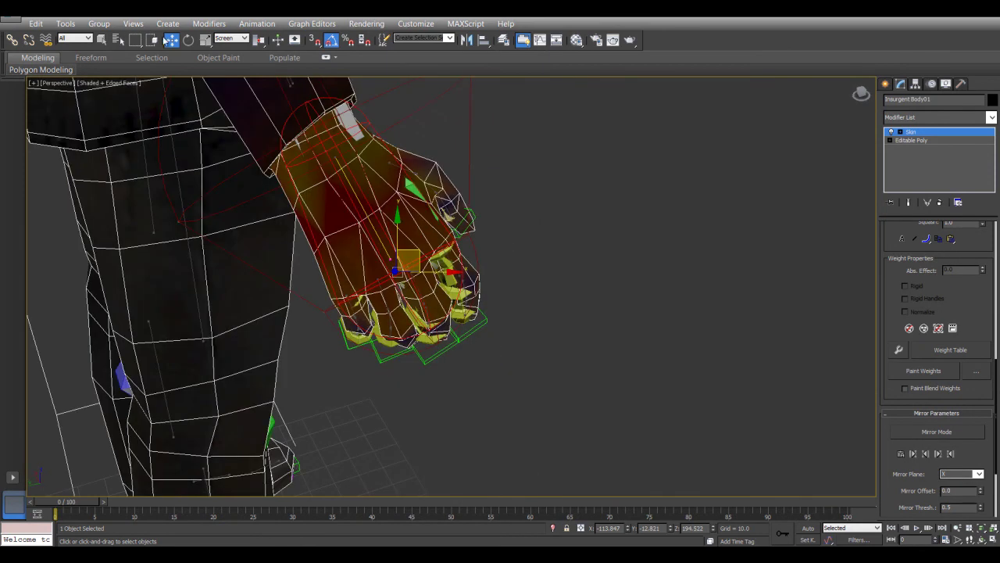
{"action": "left_click", "coordinate": [231, 39]}
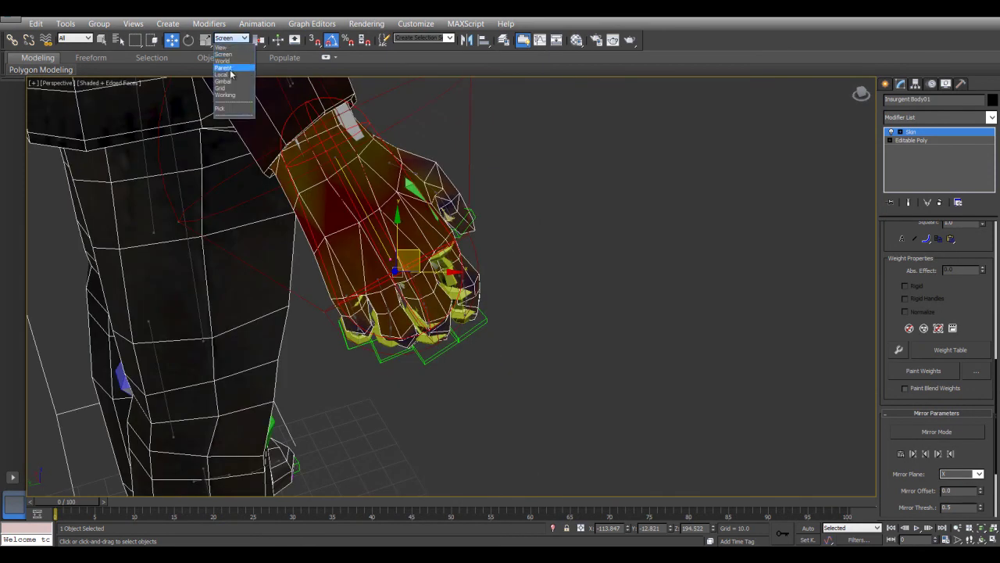
{"action": "left_click", "coordinate": [226, 74]}
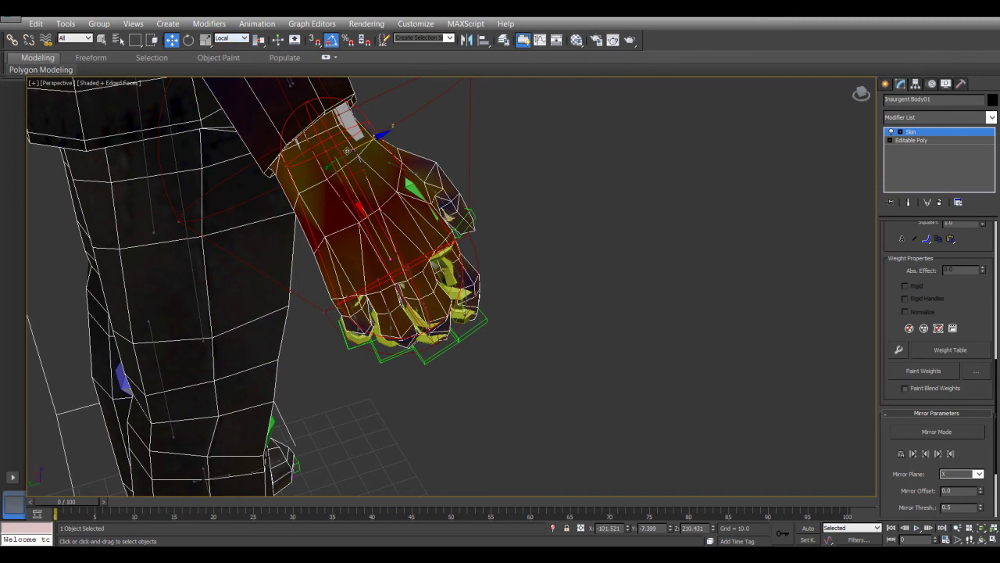
{"action": "left_click_drag", "start_coordinate": [356, 197], "coordinate": [338, 179]}
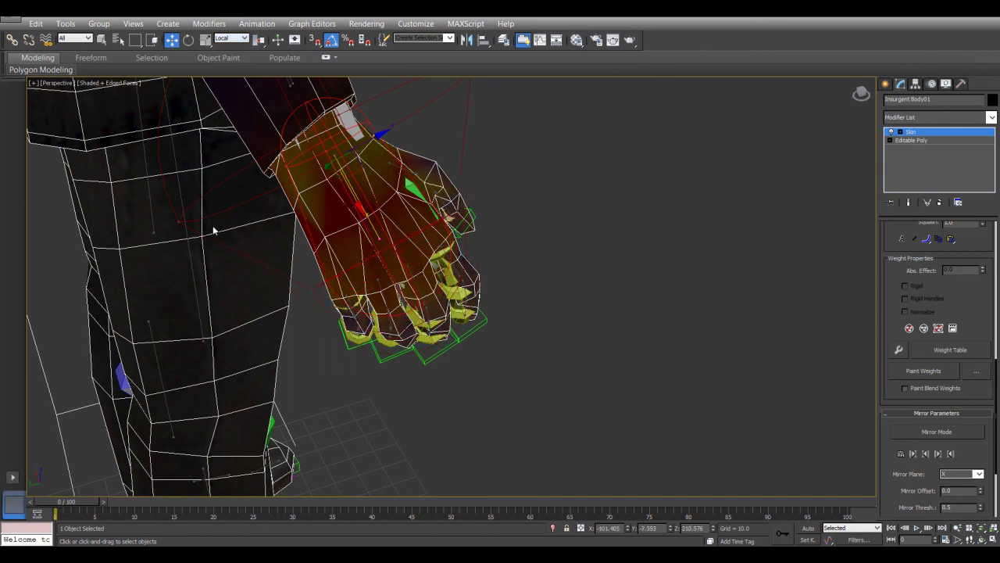
- Switch the reference coordinate system to World and shrink the right hand envelope's outer falloff at the wrist
{"action": "left_click_drag", "start_coordinate": [178, 222], "coordinate": [223, 211]}
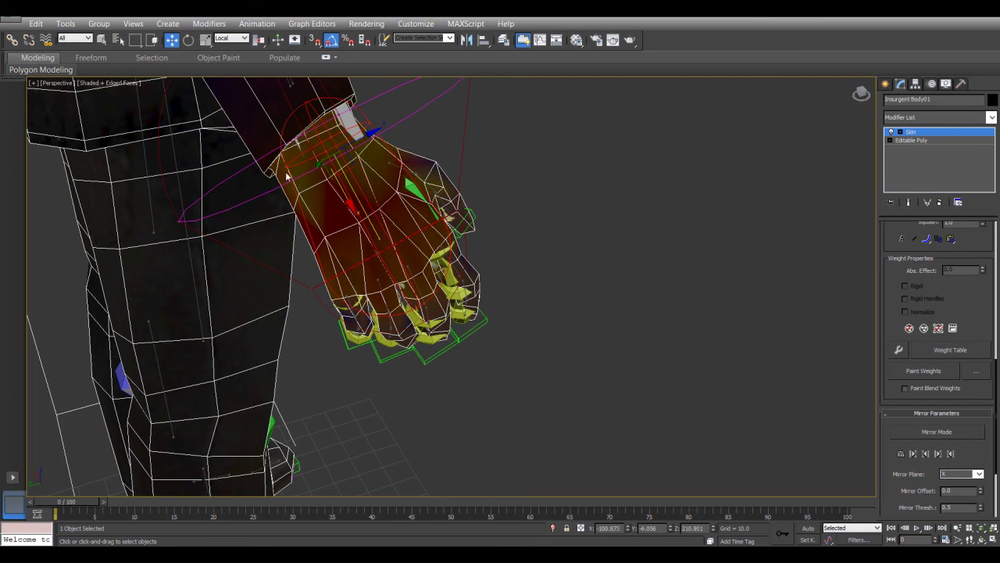
{"action": "left_click", "coordinate": [233, 39]}
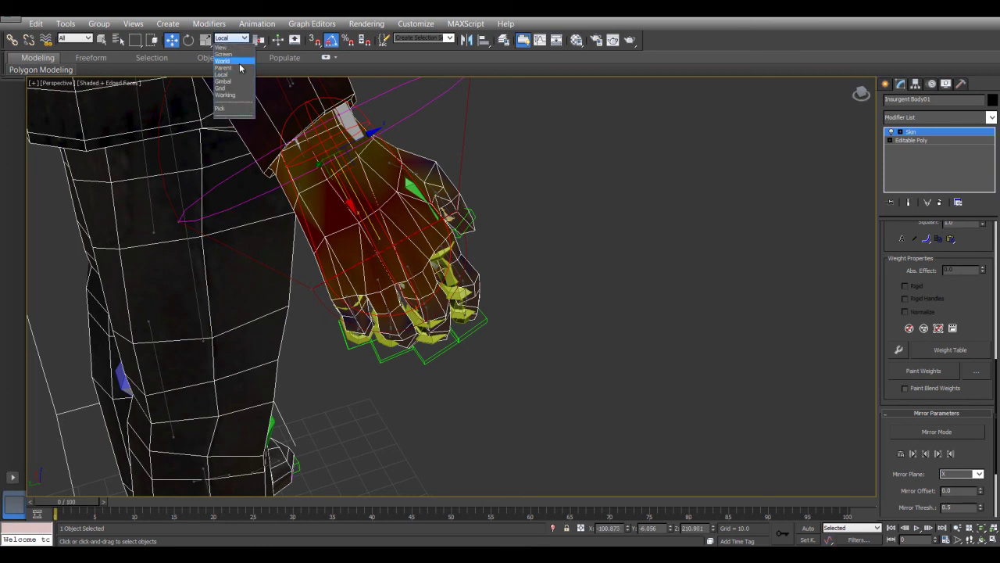
{"action": "left_click", "coordinate": [239, 62]}
{"action": "left_click_drag", "start_coordinate": [134, 232], "coordinate": [222, 203]}
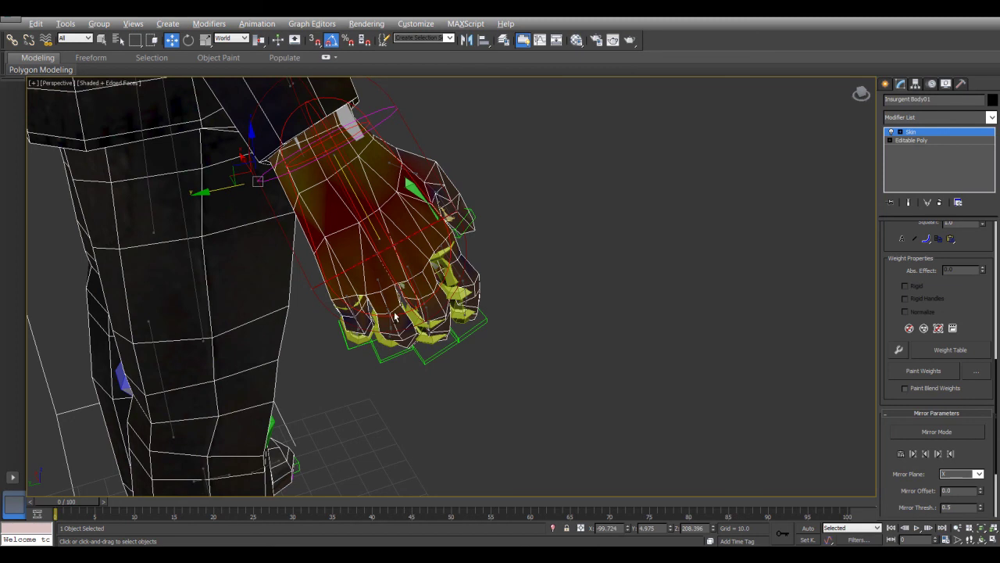
- Select the envelope of the right middle finger's base bone and shrink its outer falloff at both ends
{"action": "scroll", "coordinate": [394, 317], "scroll_direction": "up", "scroll_amount": 5}
{"action": "middle_click_drag", "start_coordinate": [431, 335], "coordinate": [610, 378], "text": "alt"}
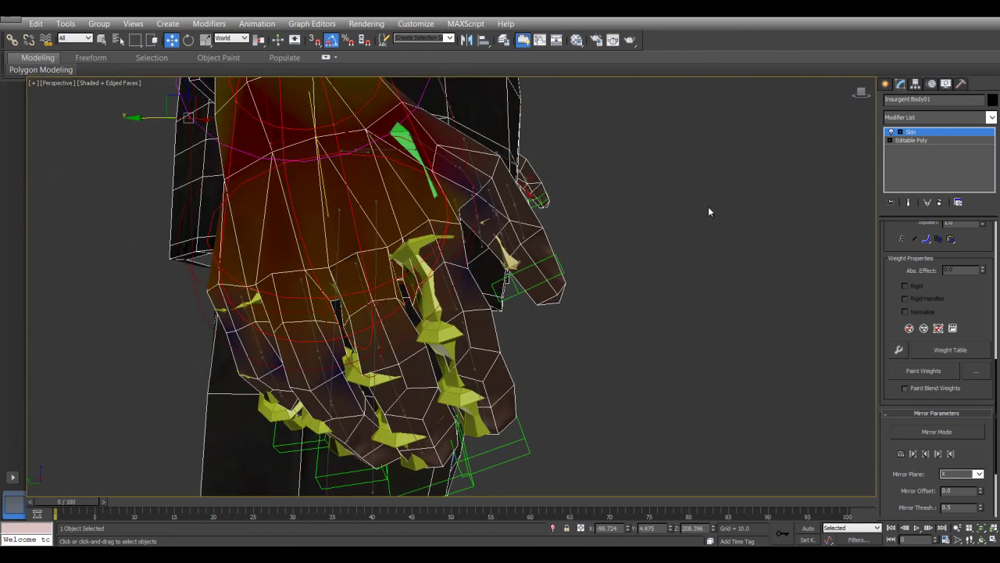
{"action": "left_click", "coordinate": [377, 338]}
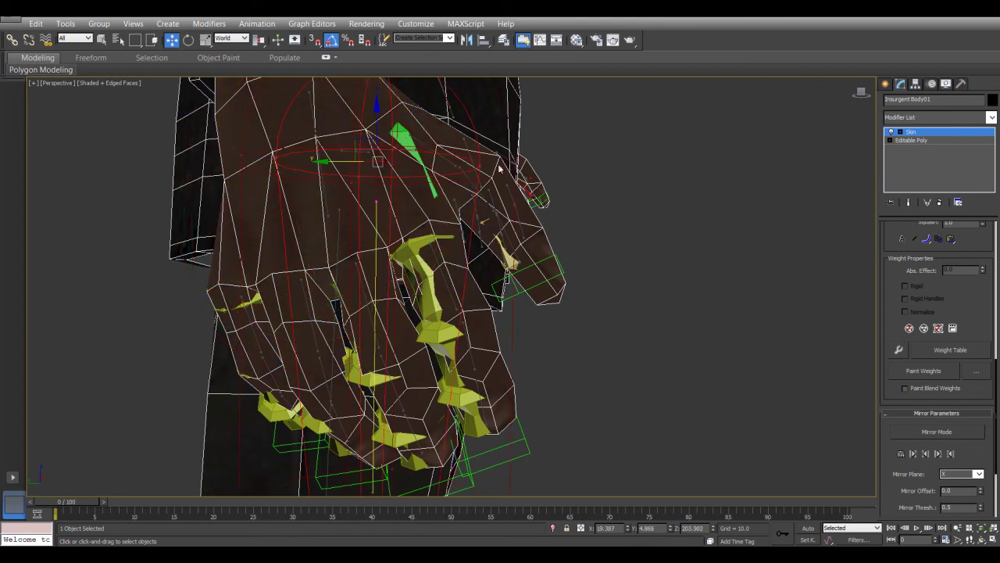
{"action": "middle_click_drag", "start_coordinate": [381, 309], "coordinate": [400, 328], "text": "alt"}
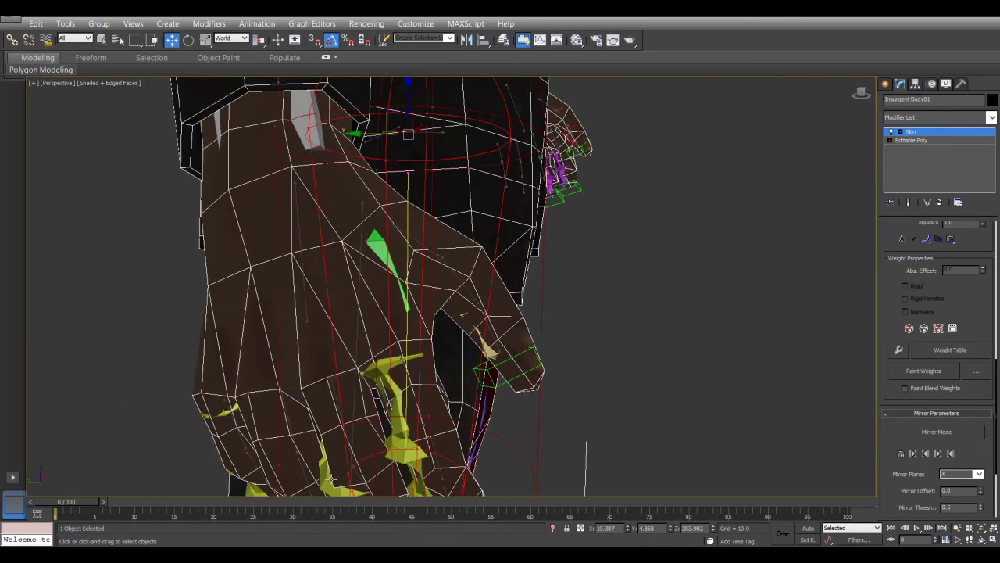
{"action": "middle_click_drag", "start_coordinate": [352, 420], "coordinate": [406, 362], "text": "alt"}
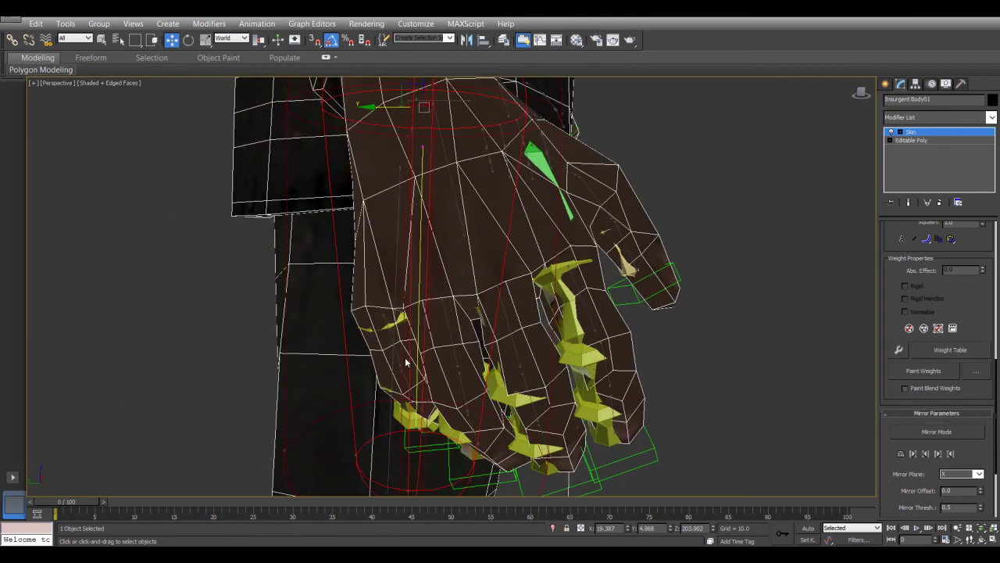
{"action": "left_click", "coordinate": [508, 342]}
{"action": "middle_click_drag", "start_coordinate": [416, 314], "coordinate": [404, 330], "text": "alt"}
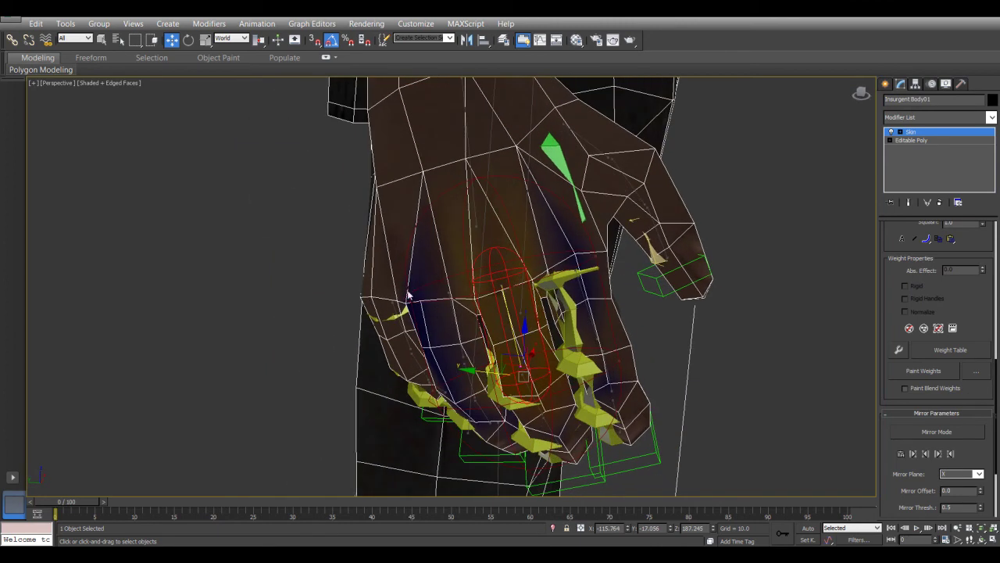
{"action": "left_click", "coordinate": [414, 295]}
{"action": "left_click_drag", "start_coordinate": [376, 291], "coordinate": [430, 283]}
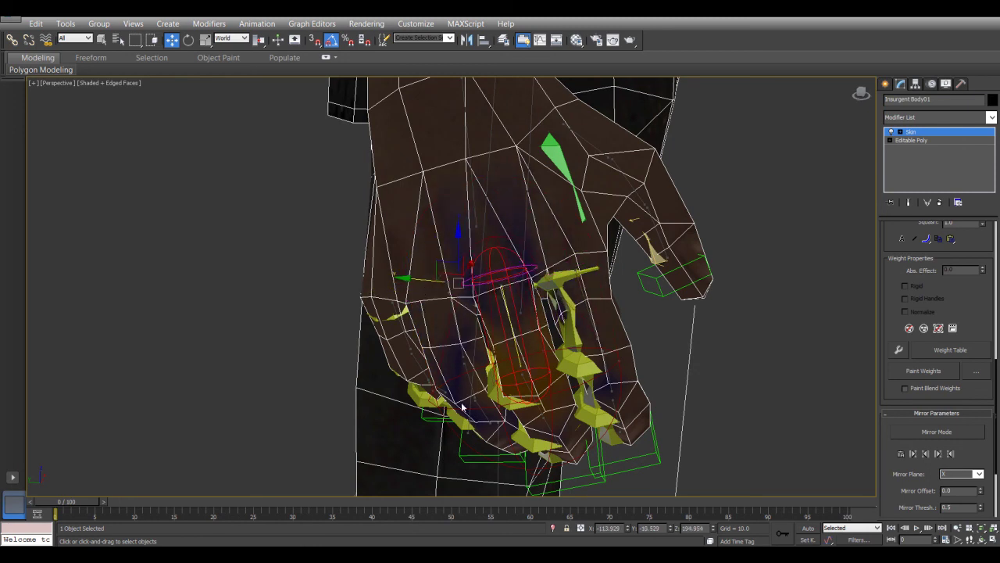
{"action": "left_click", "coordinate": [508, 379]}
{"action": "left_click_drag", "start_coordinate": [509, 380], "coordinate": [508, 381]}
{"action": "middle_click_drag", "start_coordinate": [554, 395], "coordinate": [568, 353], "text": "alt"}
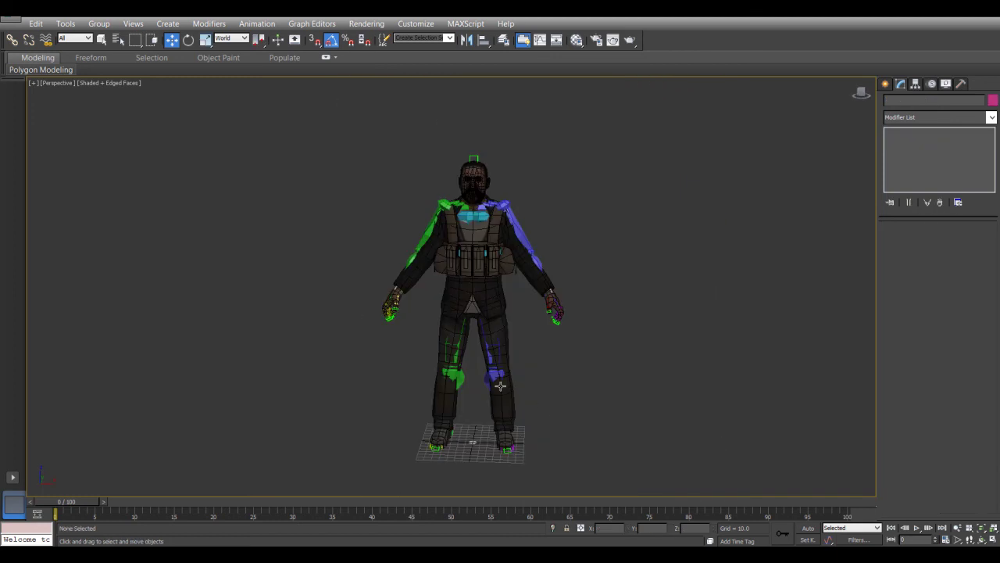
- Select the biped's left upper arm and turn off Figure mode in its motion settings
{"action": "middle_click_drag", "start_coordinate": [599, 413], "coordinate": [561, 404], "text": "alt"}
{"action": "scroll", "coordinate": [378, 302], "scroll_direction": "up", "scroll_amount": 3}
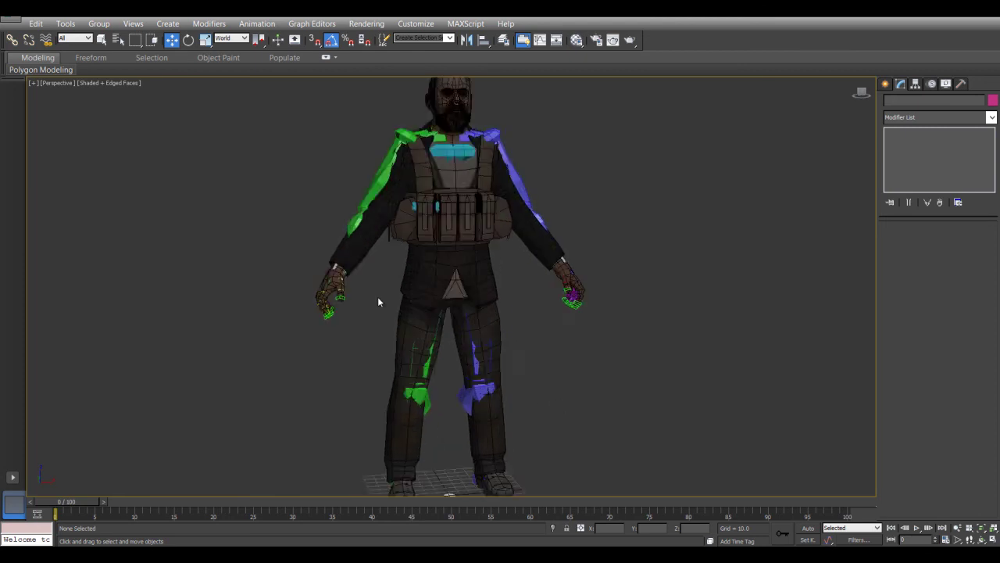
{"action": "scroll", "coordinate": [379, 302], "scroll_direction": "up", "scroll_amount": 2}
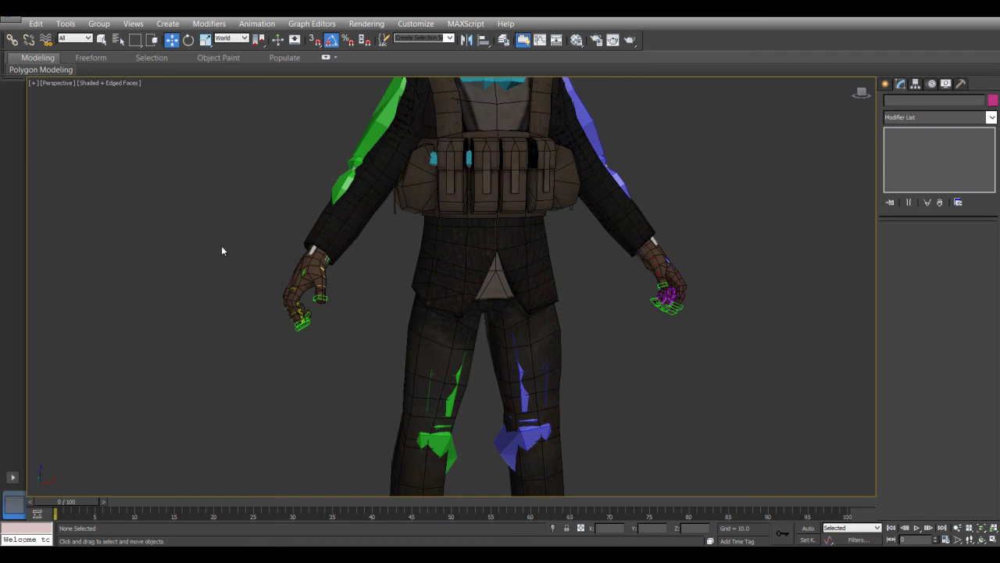
{"action": "scroll", "coordinate": [293, 349], "scroll_direction": "down", "scroll_amount": 3}
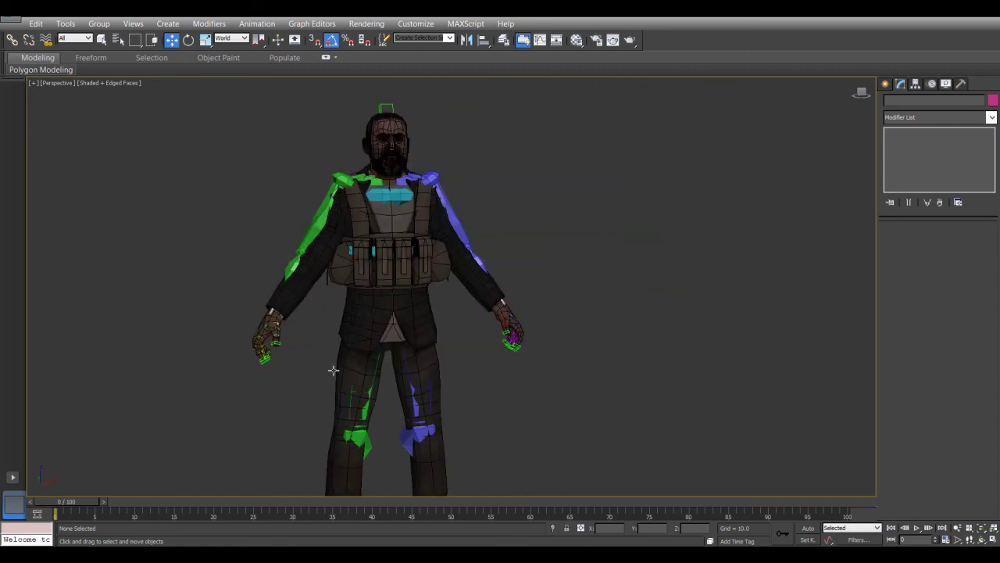
{"action": "scroll", "coordinate": [429, 332], "scroll_direction": "down", "scroll_amount": 2}
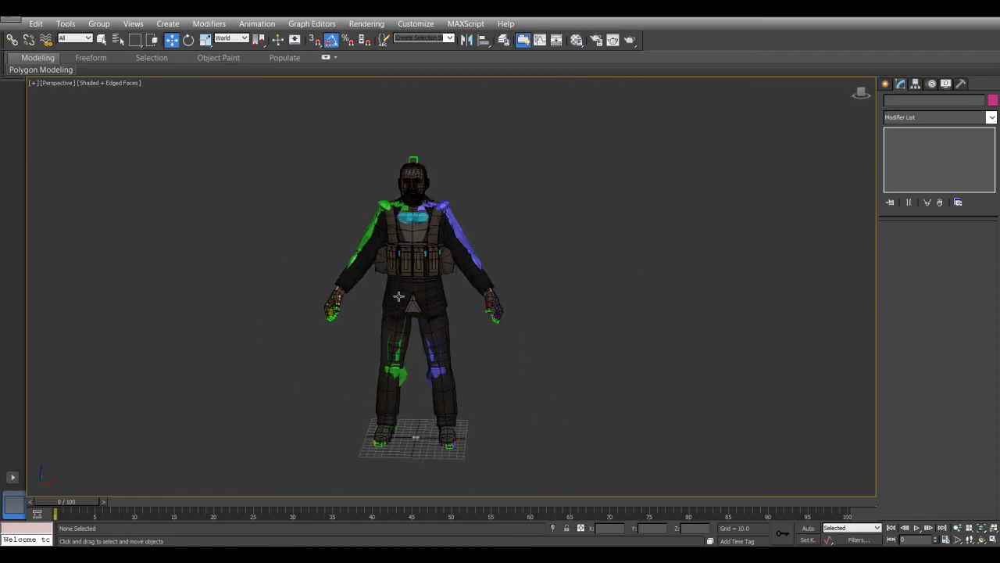
{"action": "left_click", "coordinate": [411, 302]}
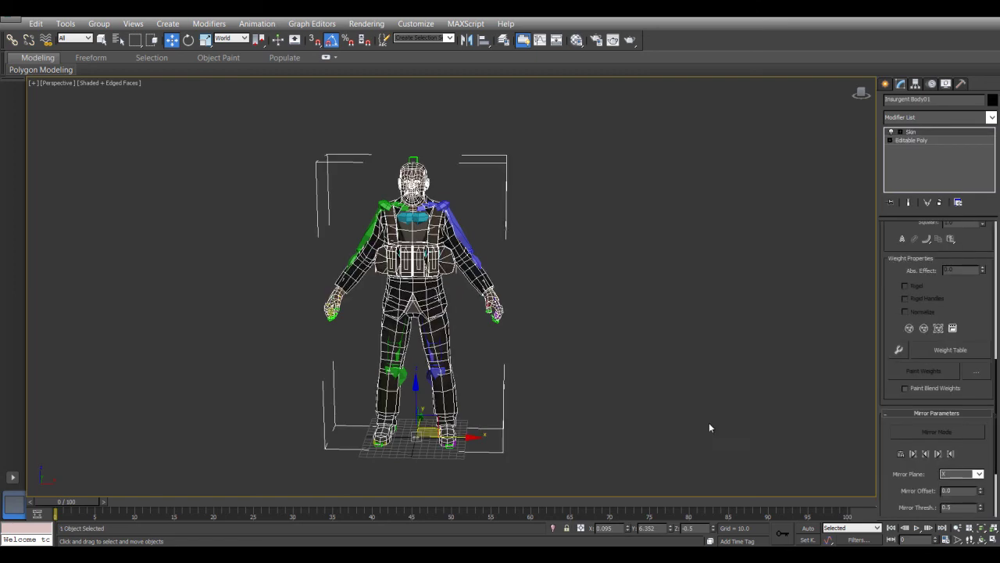
{"action": "left_click", "coordinate": [932, 83]}
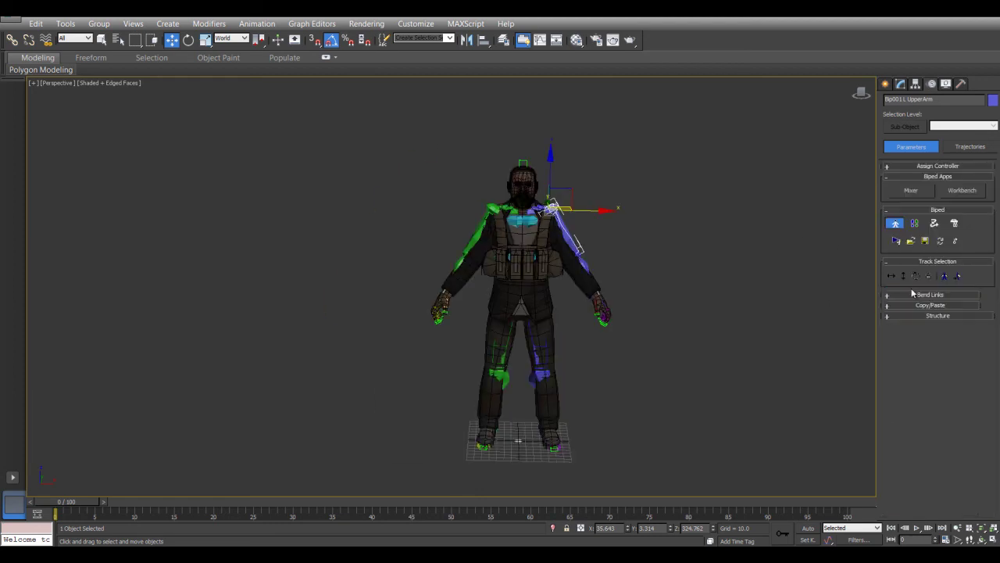
{"action": "left_click", "coordinate": [894, 224]}
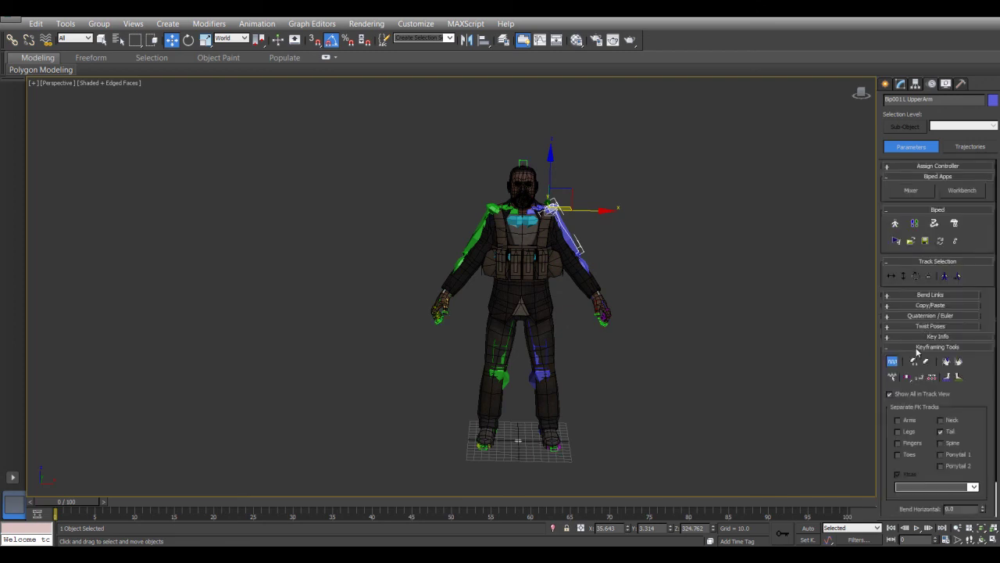
- Open the biped's motion capture file loader, review the BIP, BVH and CSM file types, and cancel without loading
{"action": "left_click", "coordinate": [888, 349]}
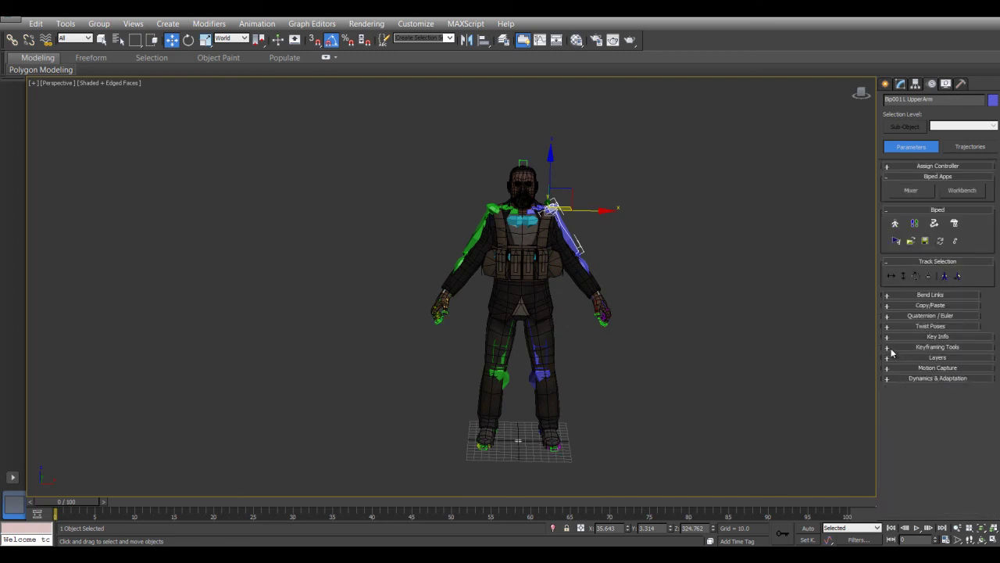
{"action": "left_click", "coordinate": [895, 368]}
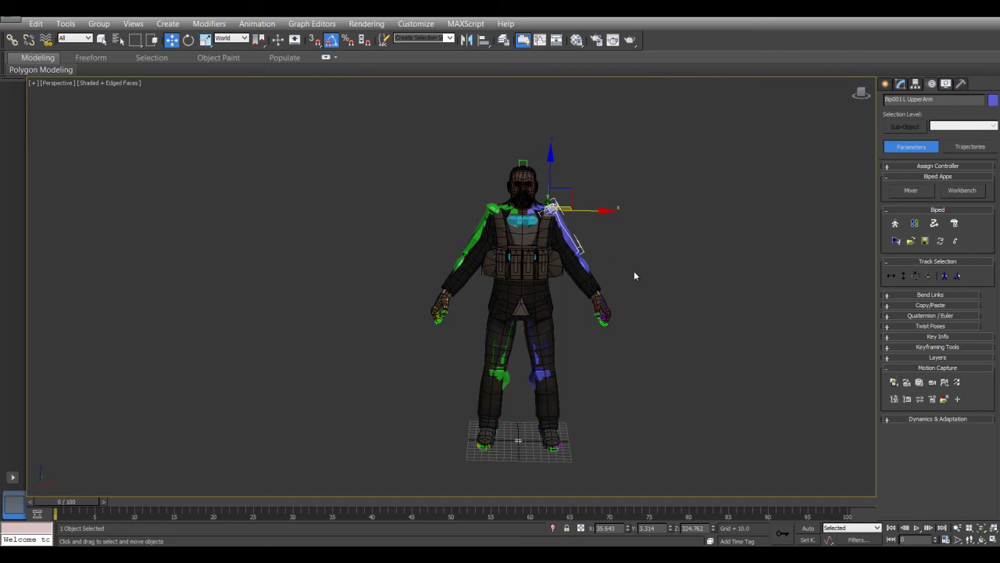
{"action": "left_click", "coordinate": [895, 384]}
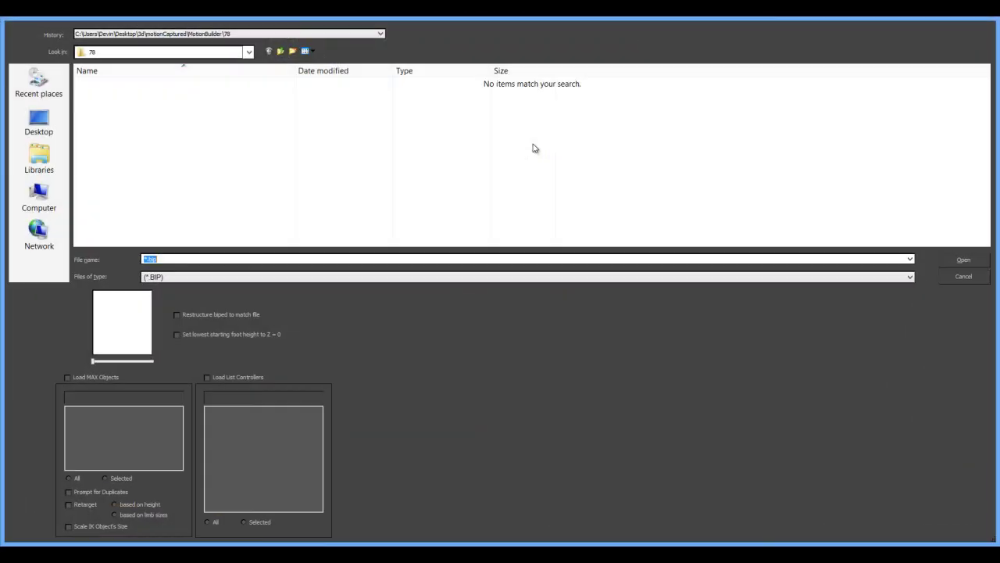
{"action": "left_click", "coordinate": [171, 277]}
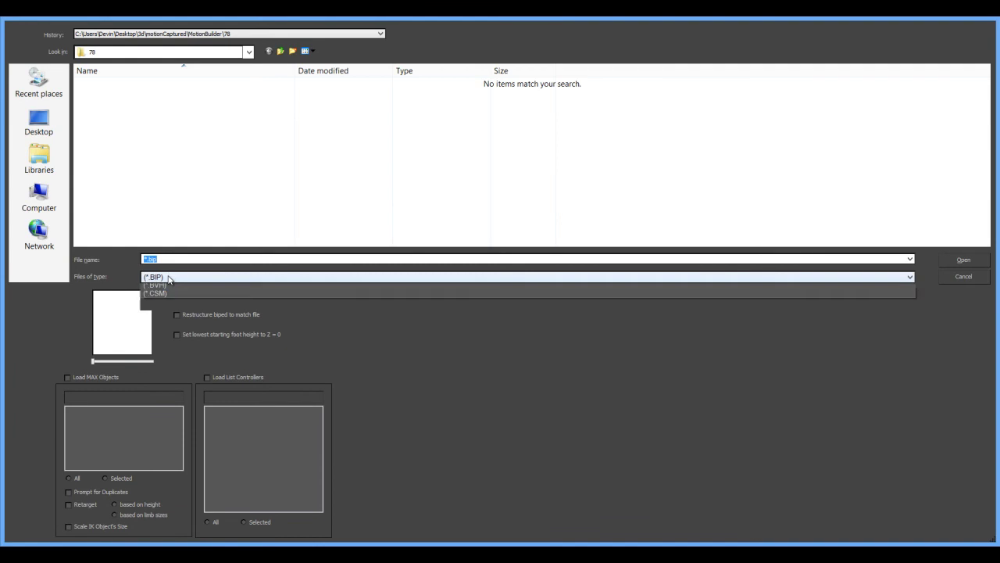
{"action": "left_click", "coordinate": [698, 385]}
{"action": "left_click", "coordinate": [172, 277]}
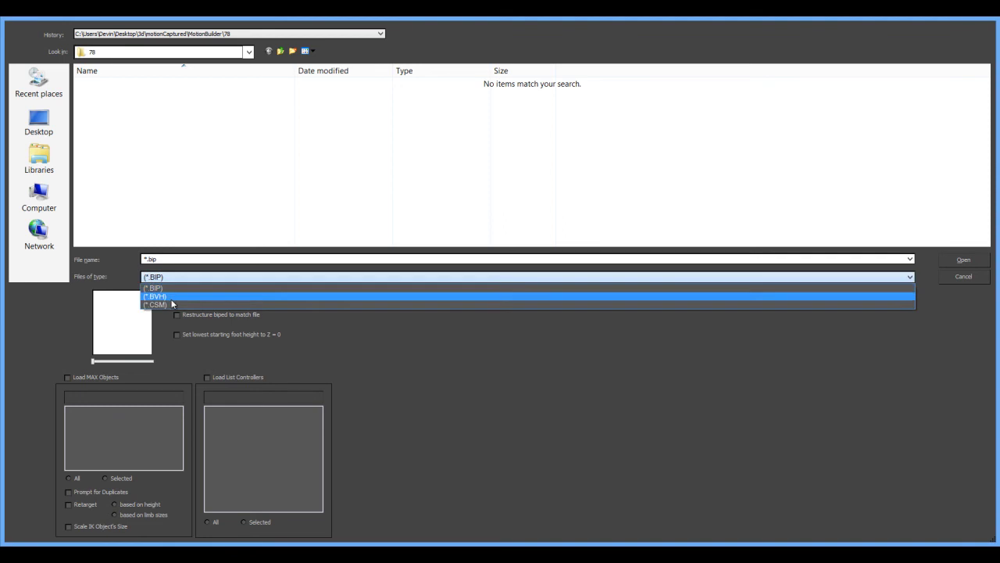
{"action": "left_click", "coordinate": [748, 393]}
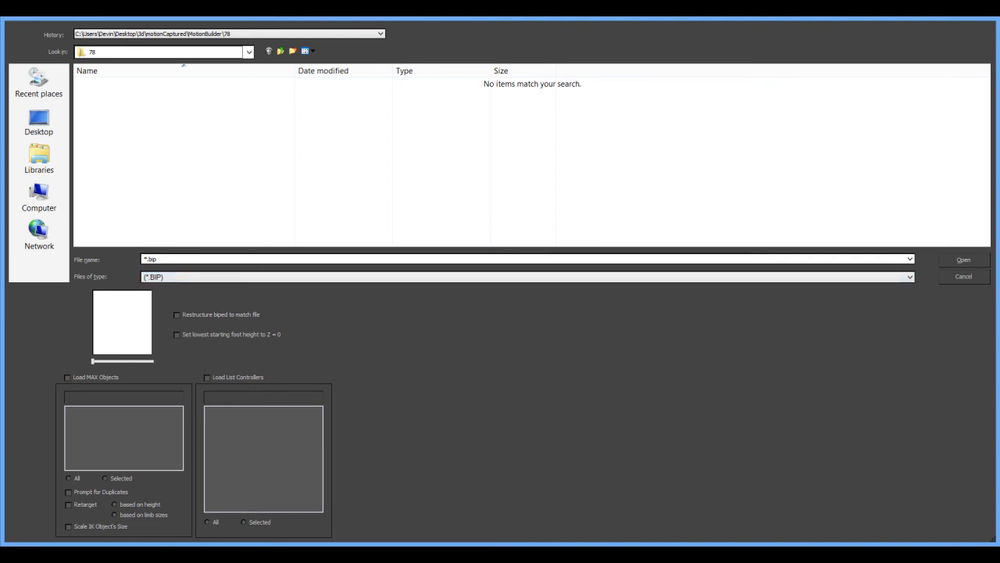
{"action": "left_click", "coordinate": [969, 277]}
- Examine the biped's Layers, Key Info and Copy/Paste posture settings, collapsing each group after viewing it
{"action": "scroll", "coordinate": [894, 367], "scroll_direction": "down", "scroll_amount": 1}
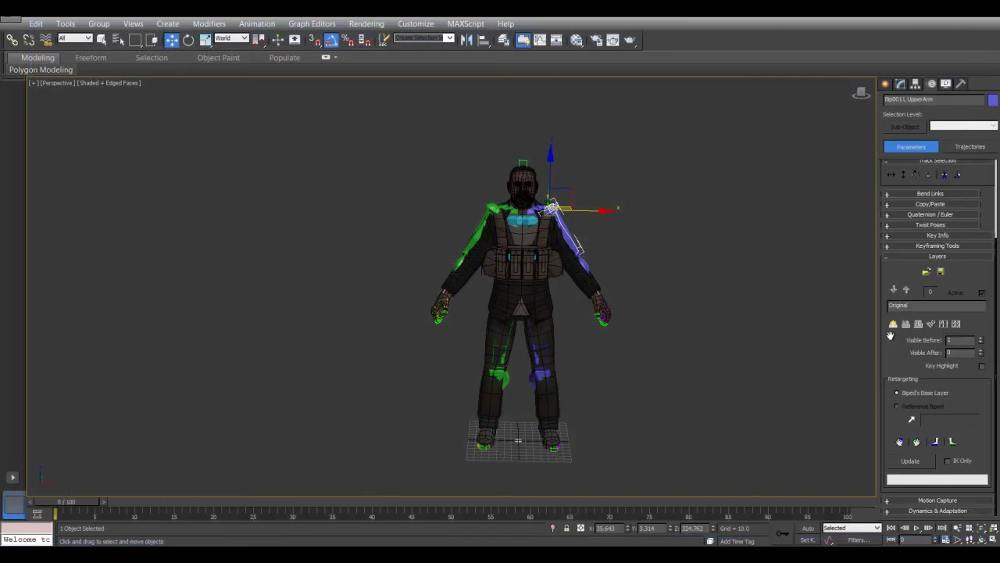
{"action": "scroll", "coordinate": [895, 328], "scroll_direction": "up", "scroll_amount": 1}
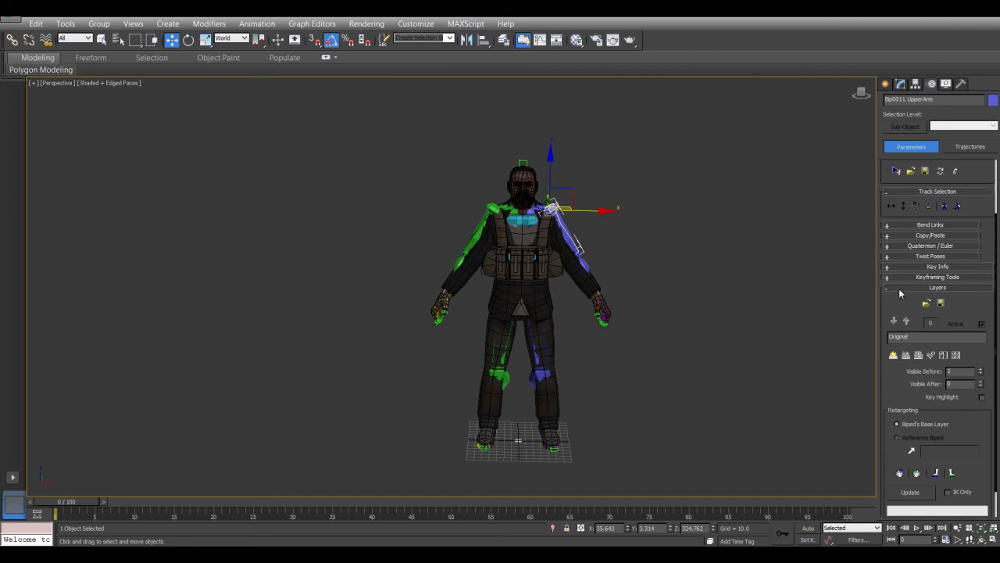
{"action": "left_click", "coordinate": [899, 289]}
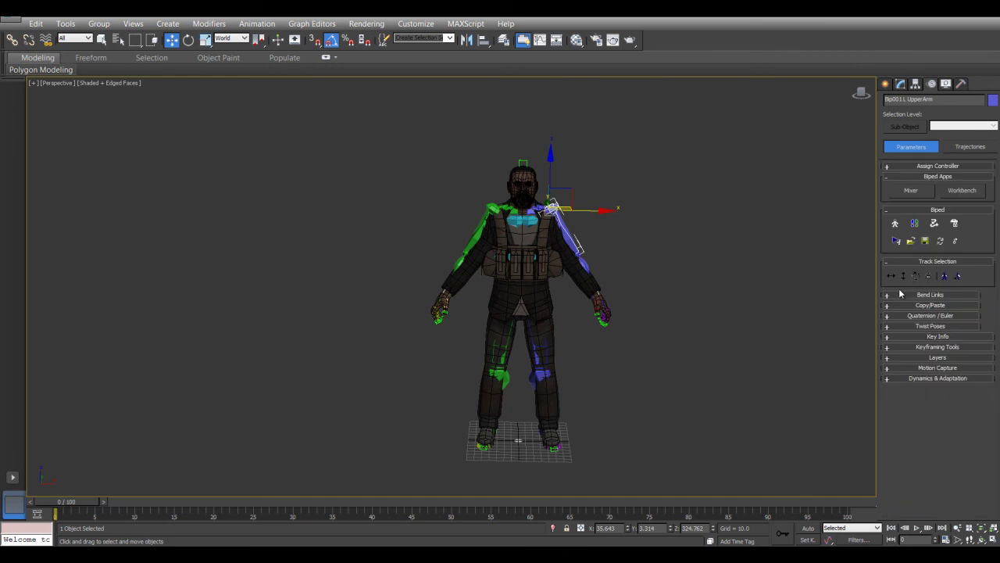
{"action": "left_click", "coordinate": [921, 338]}
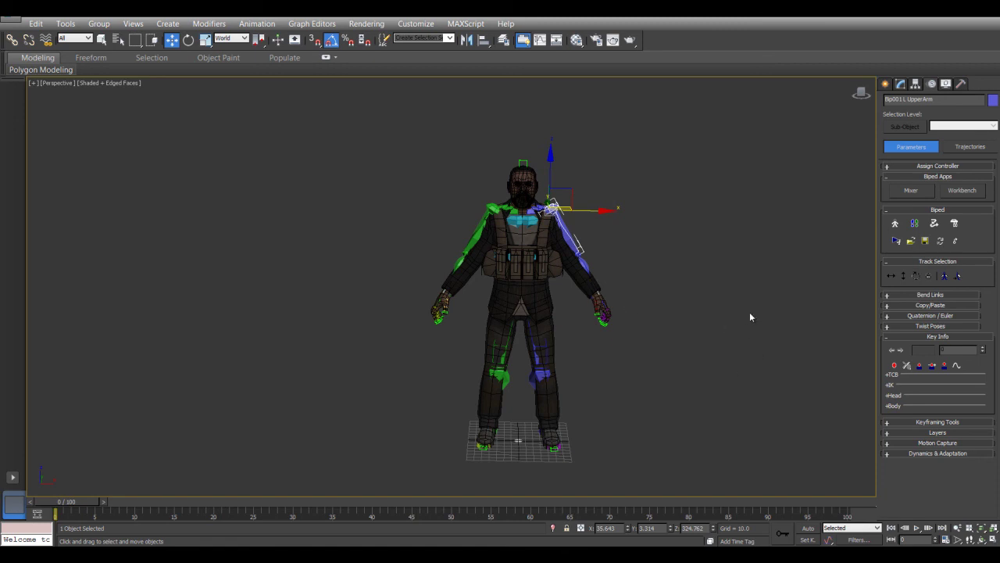
{"action": "left_click", "coordinate": [888, 339]}
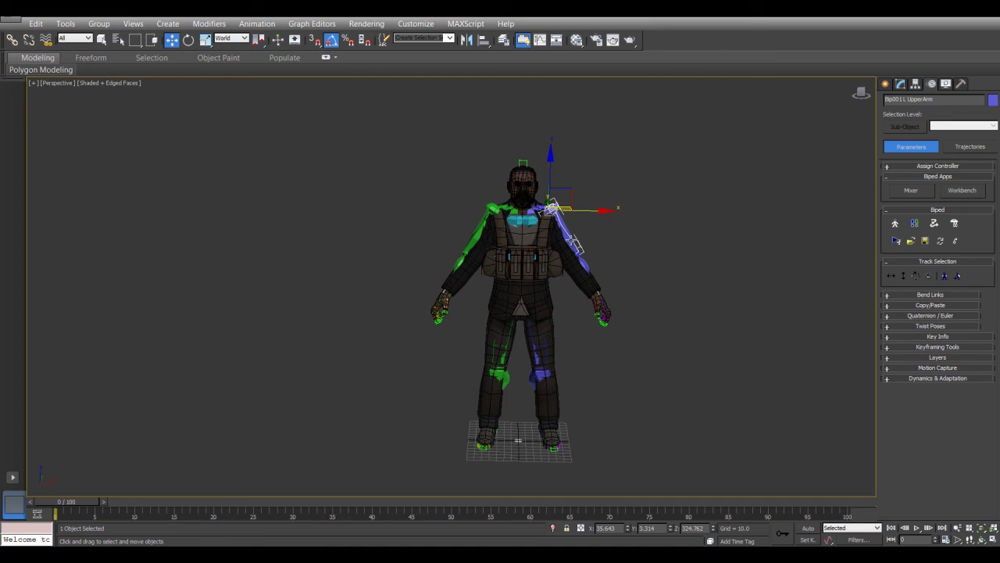
{"action": "left_click", "coordinate": [894, 306]}
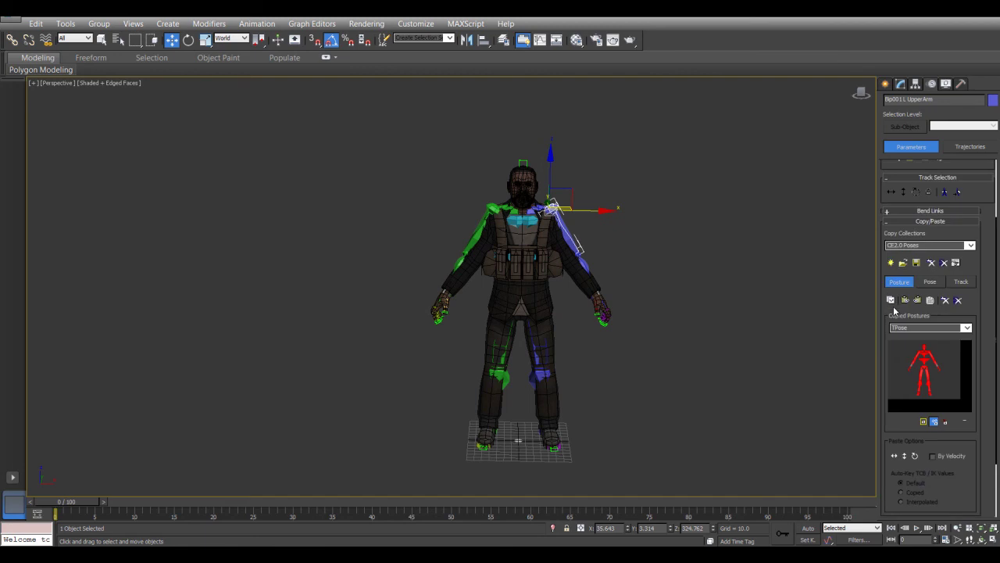
{"action": "left_click", "coordinate": [891, 223]}
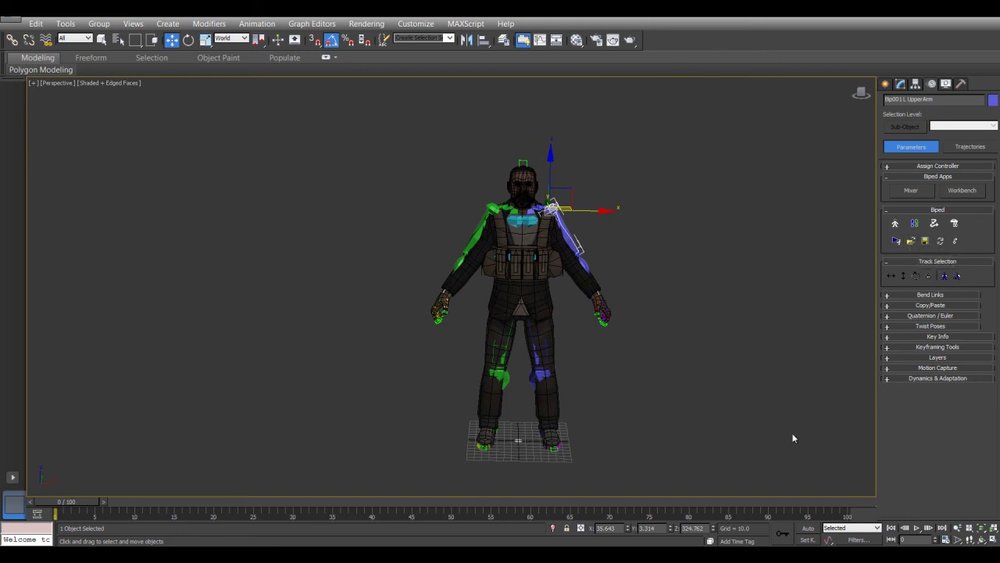
- Review the biped's options for saving motion as a BIP file, cancel without saving, and deselect the upper arm
{"action": "left_click", "coordinate": [925, 240]}
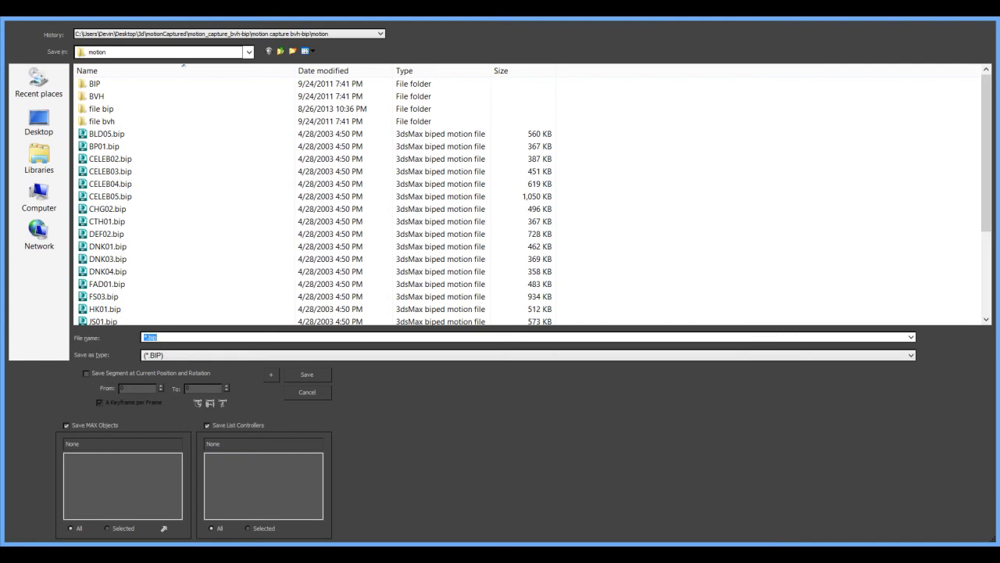
{"action": "left_click", "coordinate": [978, 15]}
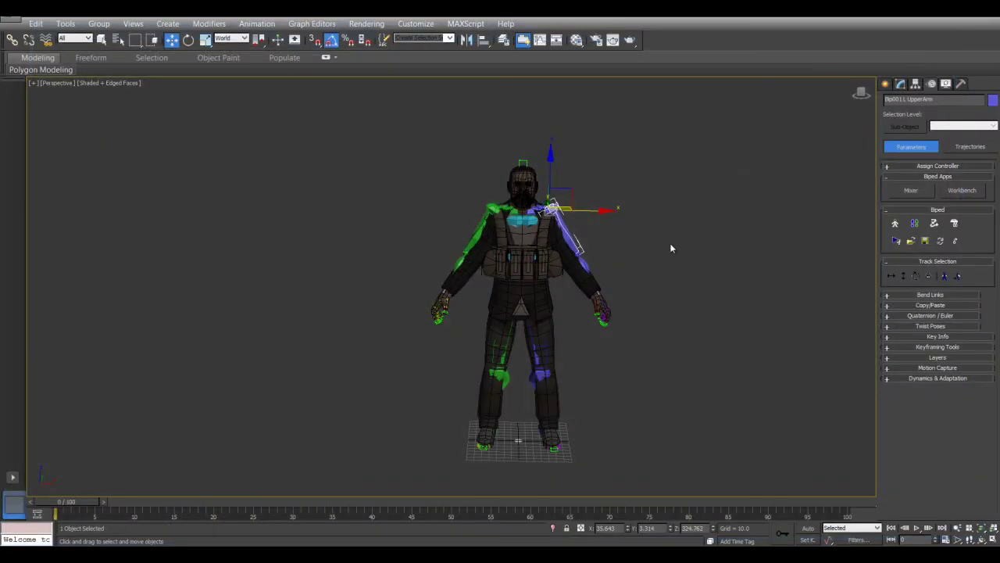
{"action": "left_click", "coordinate": [699, 295]}
- Select the Insurgent body mesh and examine how its trouser legs and knees fit the biped from several angles
{"action": "left_click", "coordinate": [543, 297]}
{"action": "scroll", "coordinate": [551, 294], "scroll_direction": "up", "scroll_amount": 4}
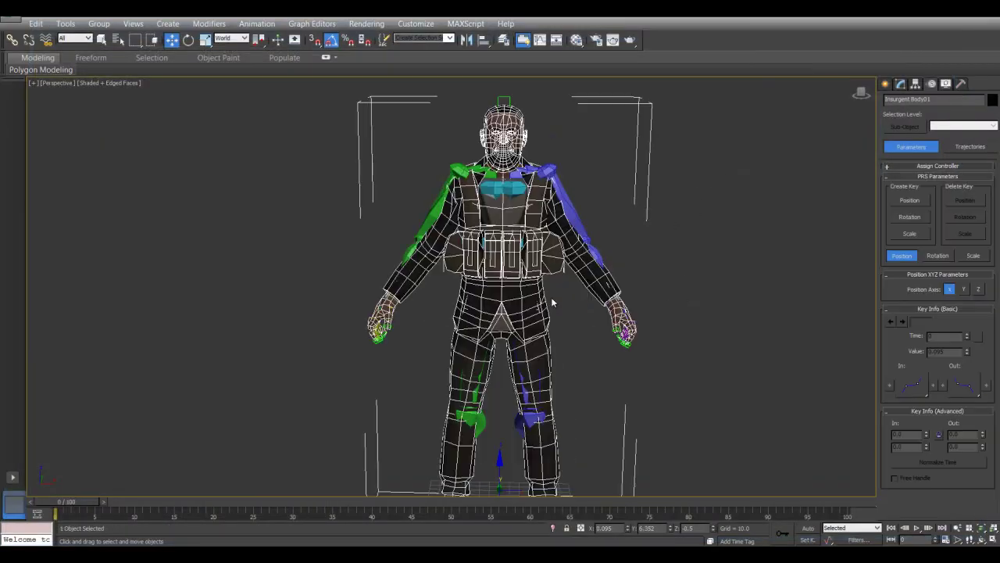
{"action": "scroll", "coordinate": [595, 232], "scroll_direction": "down", "scroll_amount": 2}
{"action": "scroll", "coordinate": [592, 268], "scroll_direction": "up", "scroll_amount": 3}
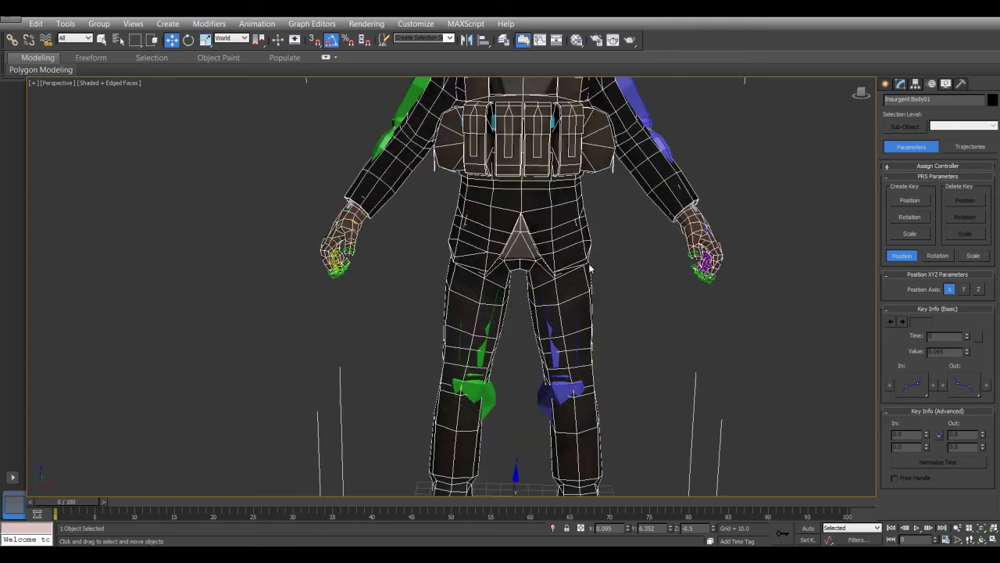
{"action": "middle_click_drag", "start_coordinate": [568, 244], "coordinate": [518, 314]}
{"action": "middle_click_drag", "start_coordinate": [450, 284], "coordinate": [510, 228], "text": "alt"}
{"action": "scroll", "coordinate": [510, 227], "scroll_direction": "down", "scroll_amount": 3}
{"action": "middle_click_drag", "start_coordinate": [547, 313], "coordinate": [551, 303]}
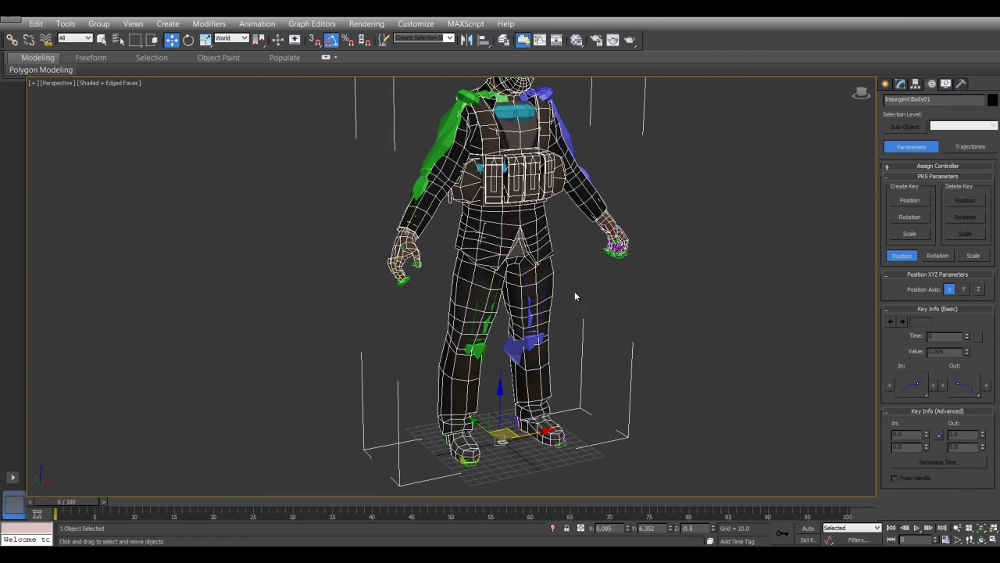
{"action": "scroll", "coordinate": [544, 342], "scroll_direction": "up", "scroll_amount": 2}
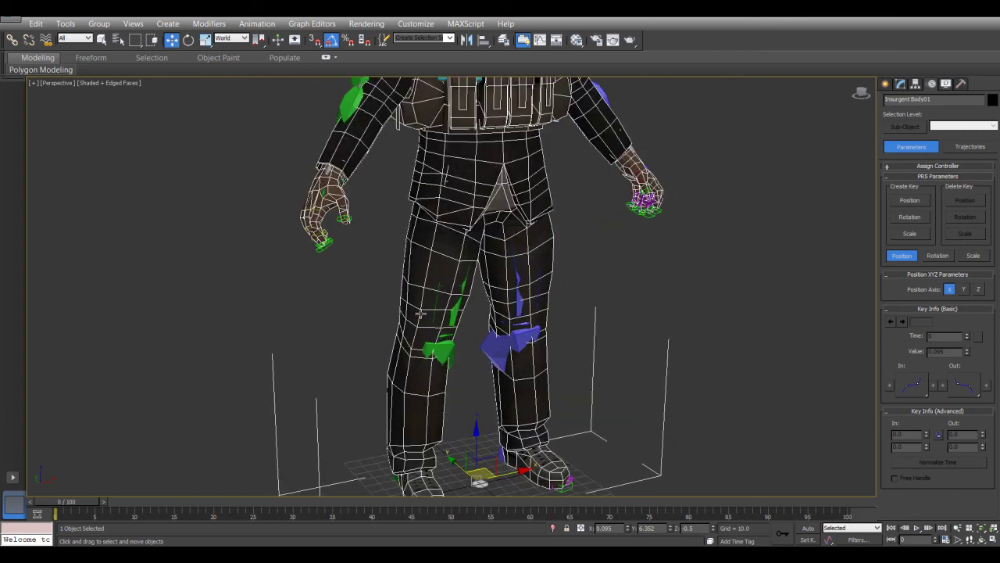
{"action": "middle_click_drag", "start_coordinate": [426, 395], "coordinate": [475, 391], "text": "alt"}
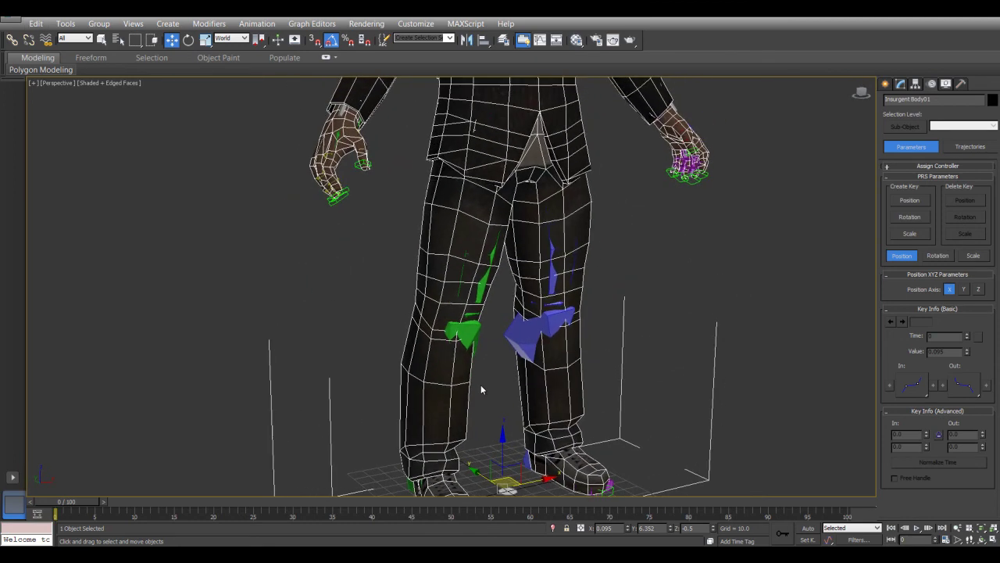
{"action": "scroll", "coordinate": [586, 330], "scroll_direction": "down", "scroll_amount": 2}
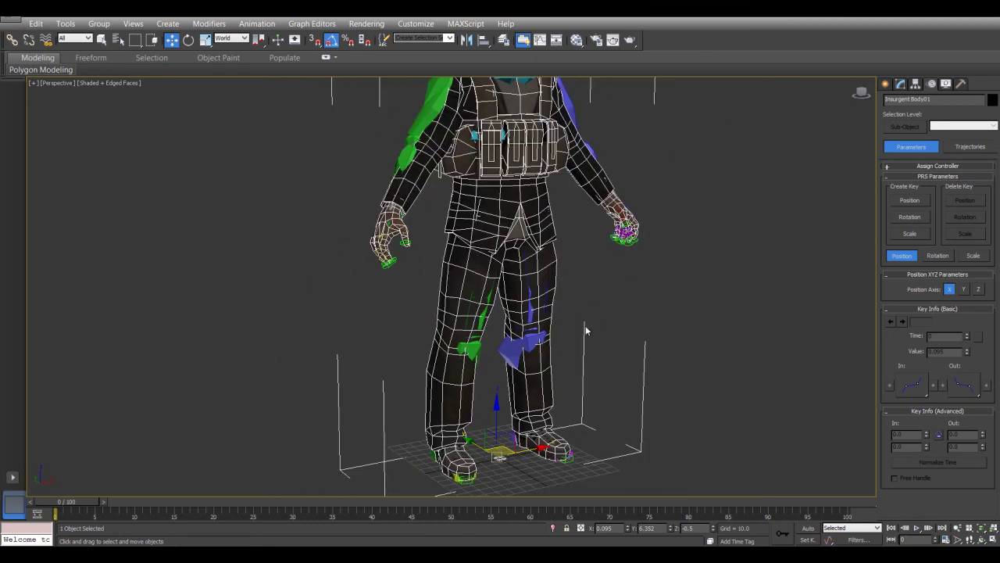
- Open the body's Editable Poly at edge level and check the edge loops on each thigh in turn, clearing the selection after each
{"action": "left_click", "coordinate": [900, 83]}
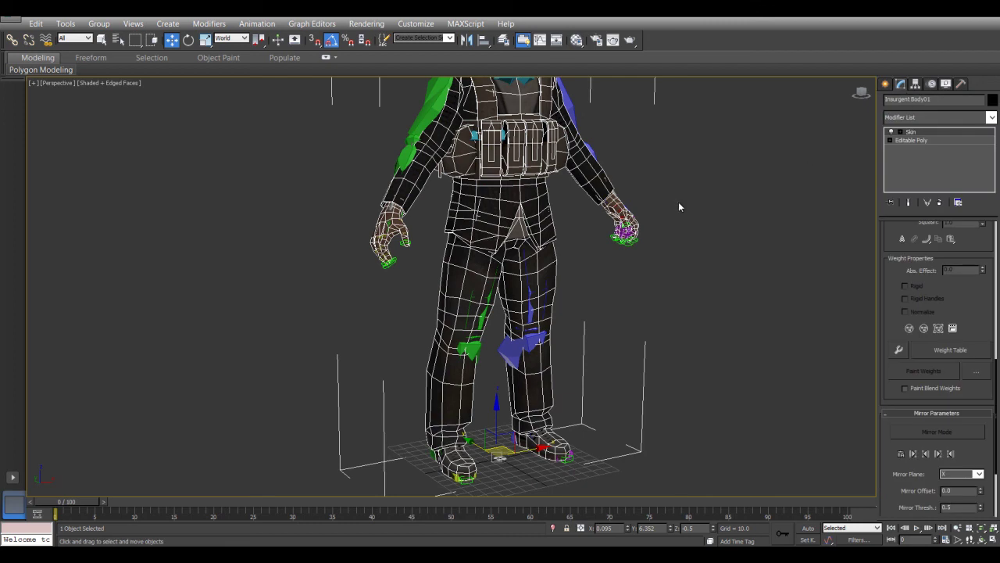
{"action": "left_click", "coordinate": [912, 141]}
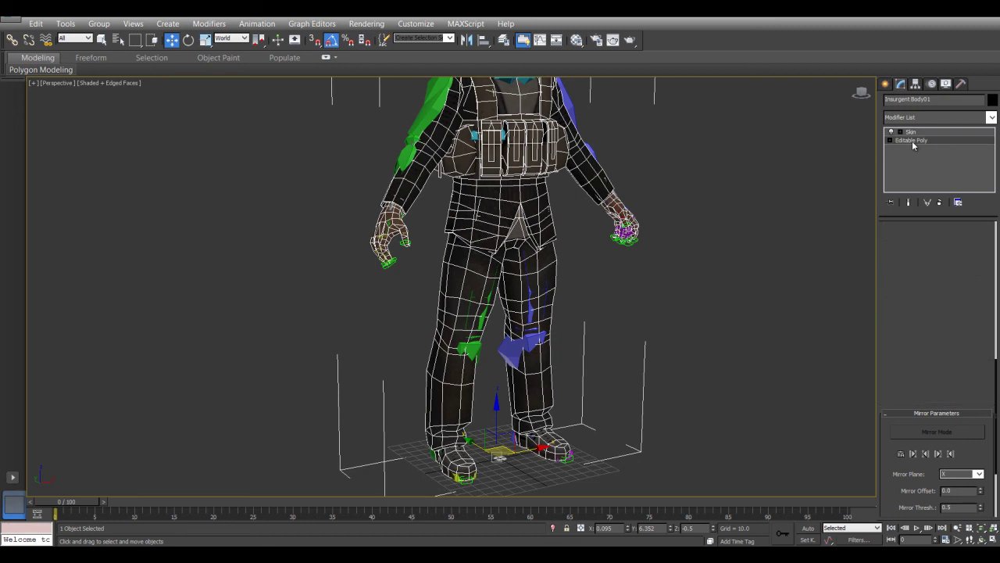
{"action": "left_click", "coordinate": [911, 131]}
{"action": "left_click", "coordinate": [911, 141]}
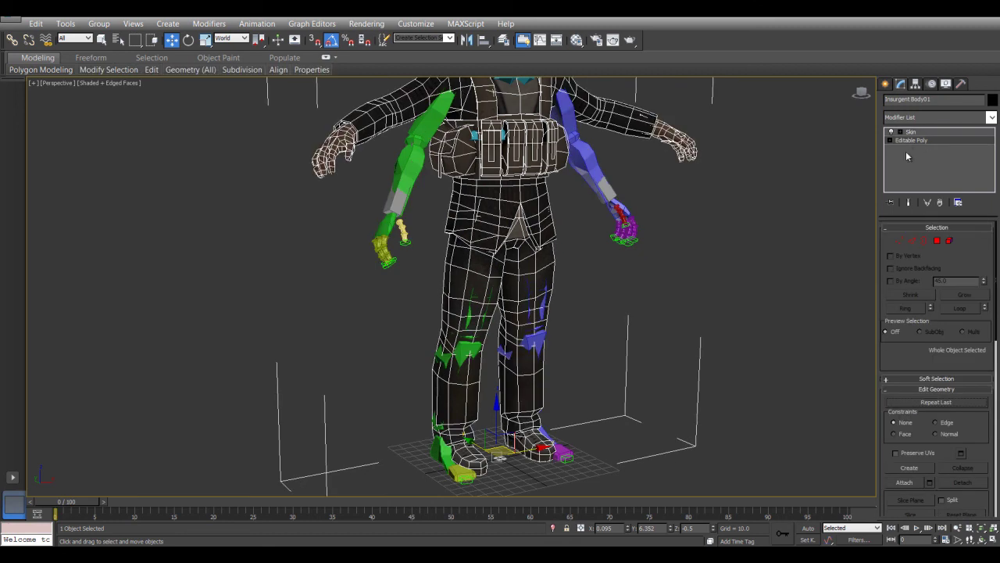
{"action": "left_click", "coordinate": [912, 240]}
{"action": "scroll", "coordinate": [453, 315], "scroll_direction": "up", "scroll_amount": 5}
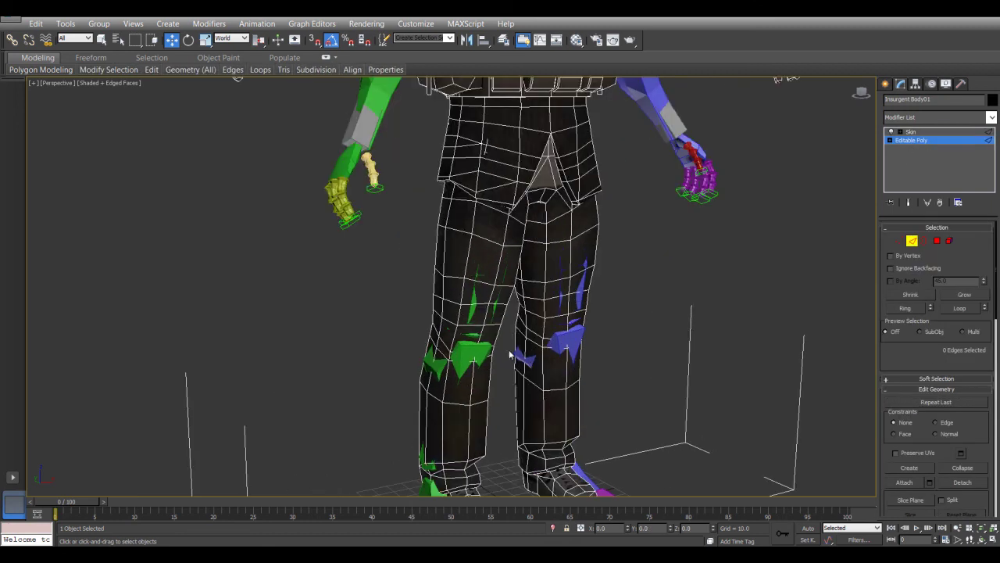
{"action": "double_click", "coordinate": [457, 282]}
{"action": "left_click", "coordinate": [481, 324]}
{"action": "left_click", "coordinate": [592, 272]}
{"action": "double_click", "coordinate": [591, 272]}
{"action": "left_click", "coordinate": [653, 367]}
- Examine the mesh topology around the knees, shins and hips, then leave edge level and return to the Skin modifier
{"action": "scroll", "coordinate": [465, 281], "scroll_direction": "up", "scroll_amount": 6}
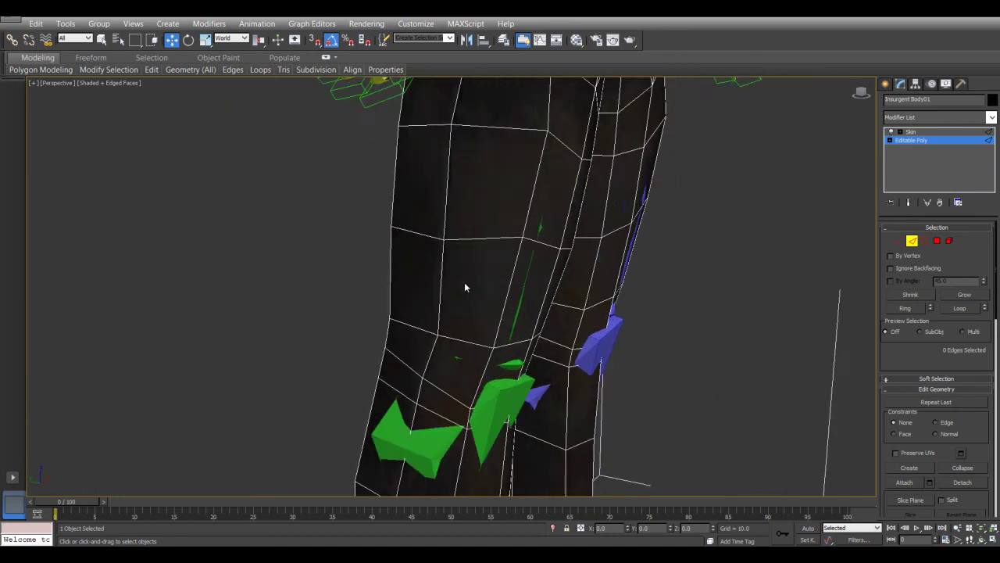
{"action": "scroll", "coordinate": [433, 297], "scroll_direction": "down", "scroll_amount": 6}
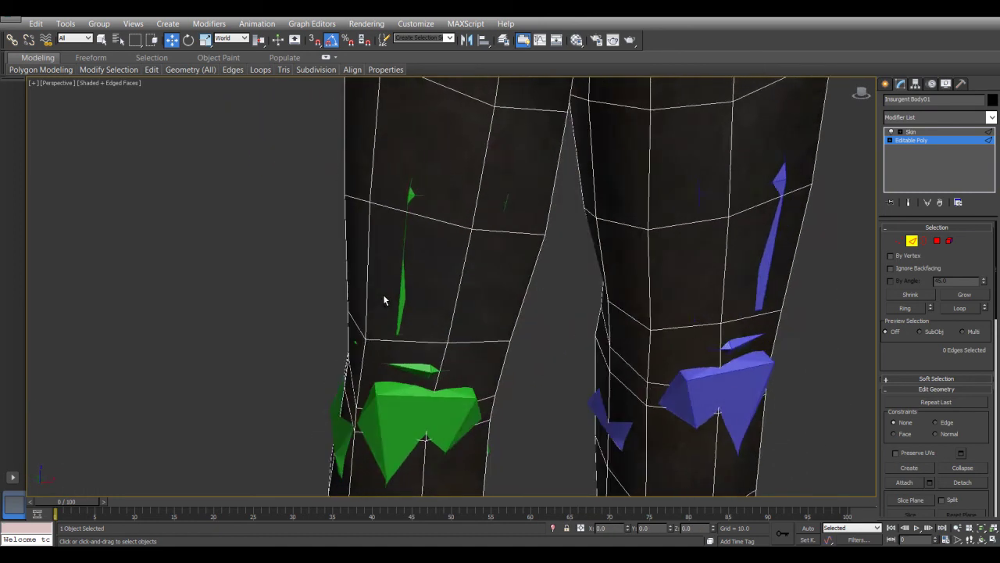
{"action": "scroll", "coordinate": [427, 298], "scroll_direction": "down", "scroll_amount": 4}
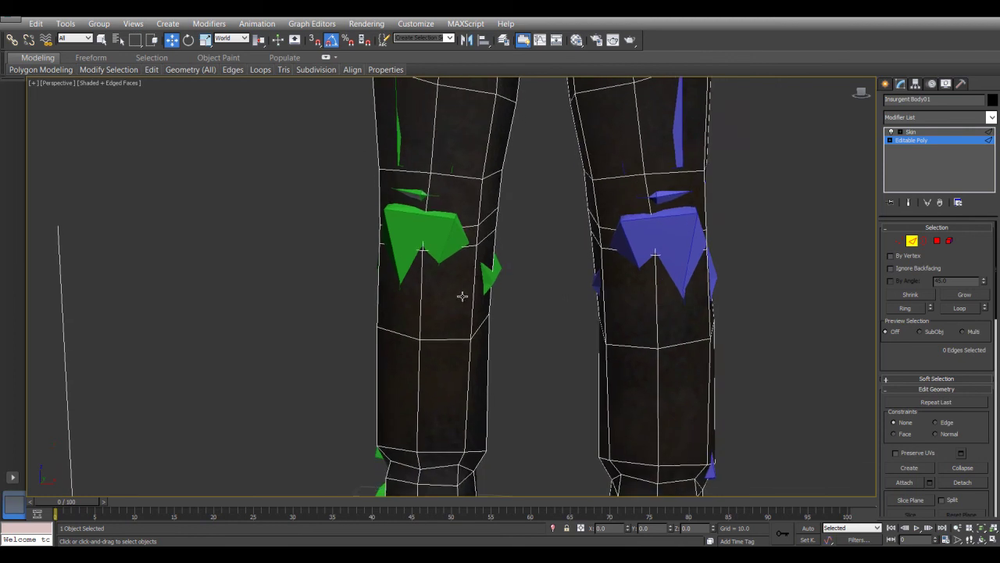
{"action": "middle_click_drag", "start_coordinate": [442, 58], "coordinate": [479, 291]}
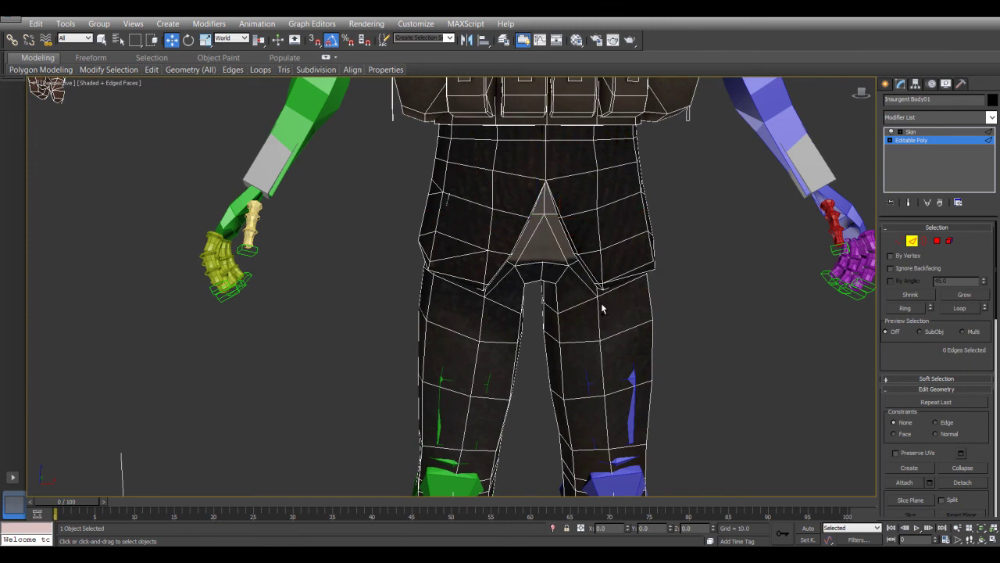
{"action": "middle_click_drag", "start_coordinate": [601, 302], "coordinate": [539, 287], "text": "alt"}
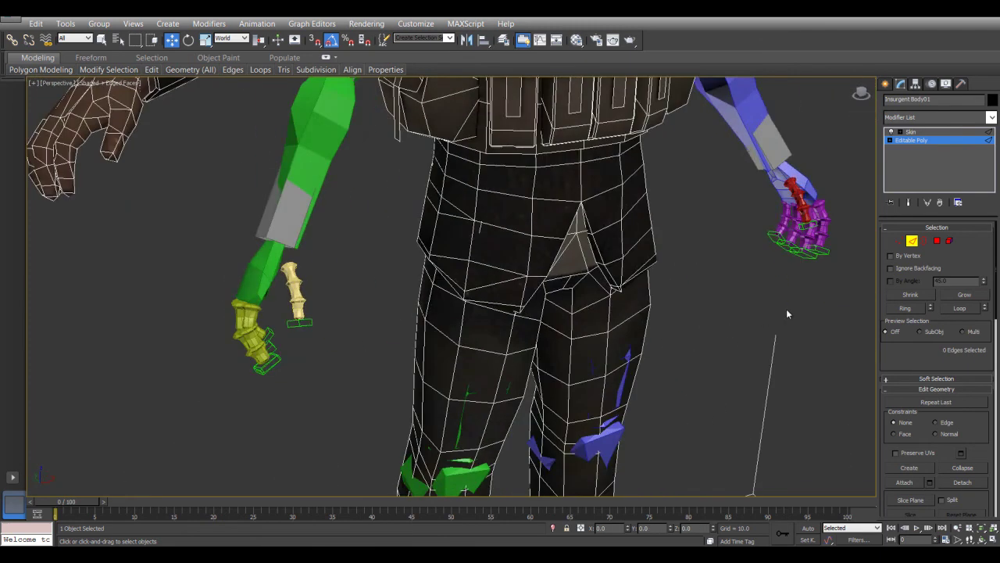
{"action": "middle_click_drag", "start_coordinate": [656, 364], "coordinate": [665, 320]}
{"action": "scroll", "coordinate": [672, 319], "scroll_direction": "down", "scroll_amount": 2}
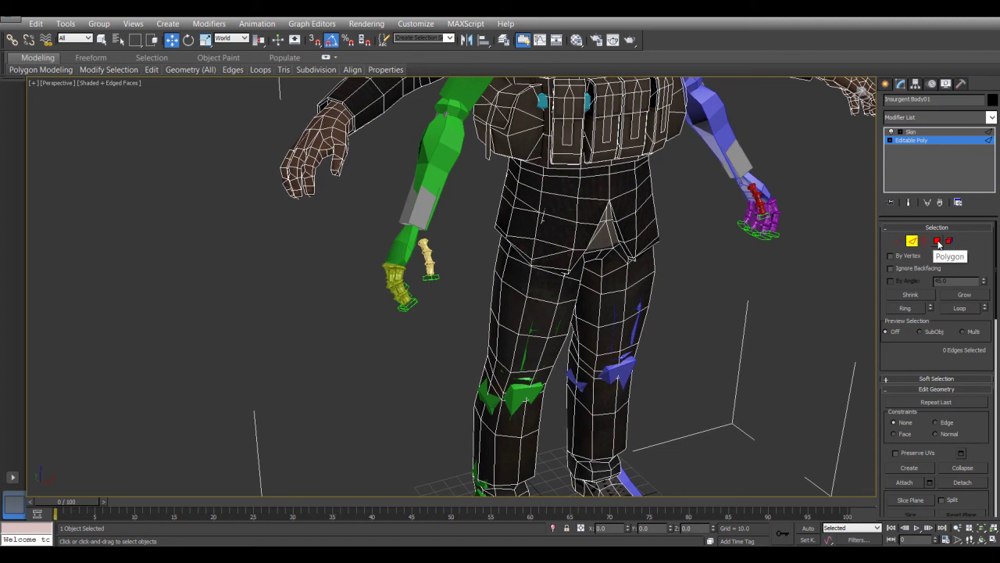
{"action": "left_click", "coordinate": [912, 242]}
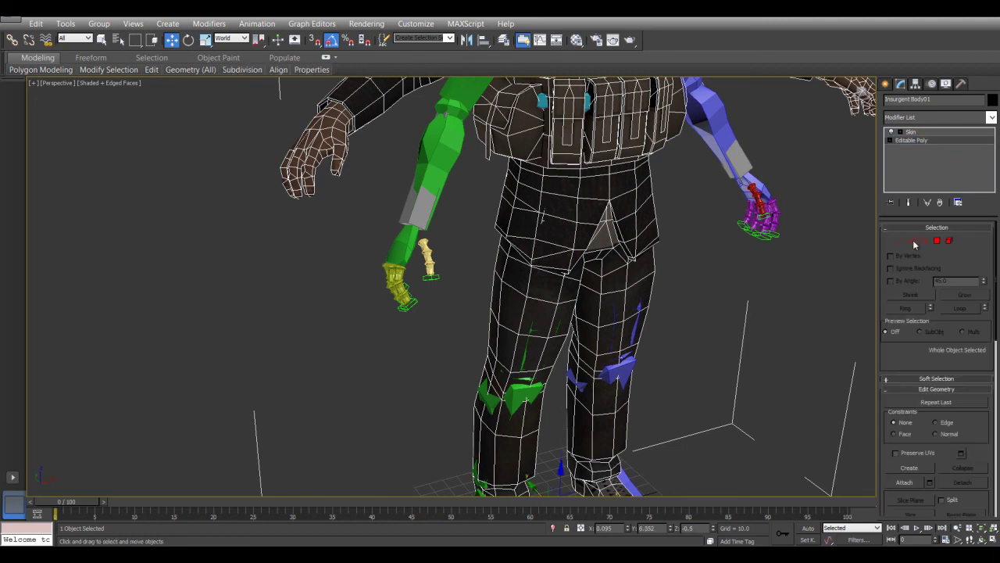
{"action": "left_click", "coordinate": [928, 132]}
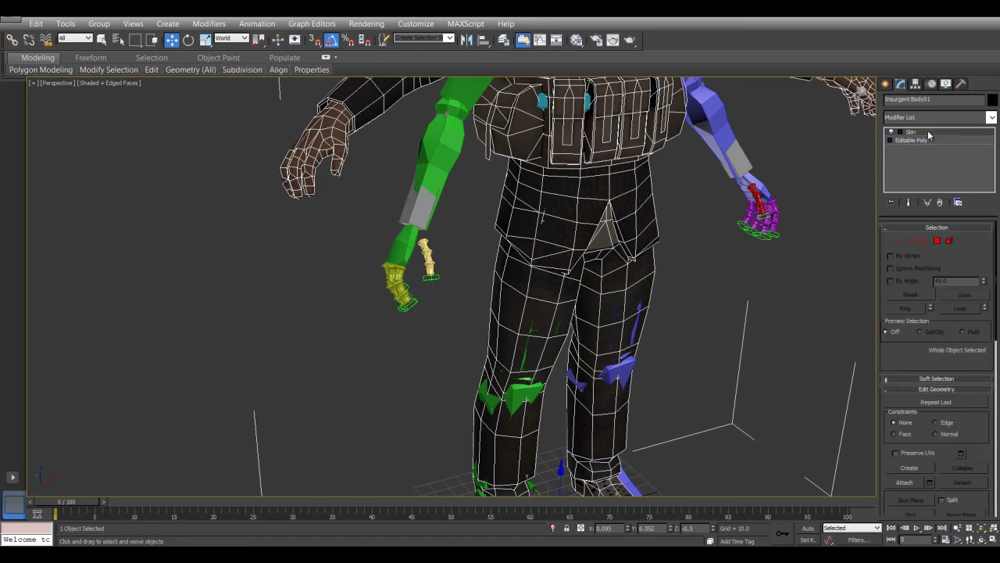
- Select the biped's right foot and move it up and back down to test how the knee and thigh deform
{"action": "left_click", "coordinate": [794, 284]}
{"action": "scroll", "coordinate": [730, 330], "scroll_direction": "down", "scroll_amount": 5}
{"action": "scroll", "coordinate": [575, 422], "scroll_direction": "up", "scroll_amount": 6}
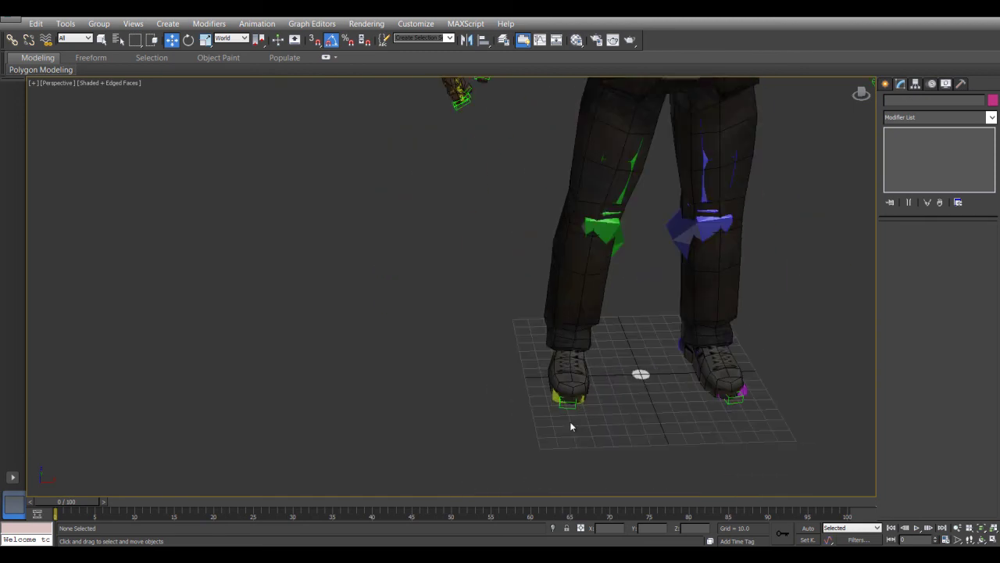
{"action": "left_click", "coordinate": [556, 400]}
{"action": "middle_click_drag", "start_coordinate": [556, 398], "coordinate": [608, 393], "text": "alt"}
{"action": "left_click", "coordinate": [523, 368]}
{"action": "left_click", "coordinate": [523, 368]}
{"action": "middle_click_drag", "start_coordinate": [529, 297], "coordinate": [495, 295], "text": "alt"}
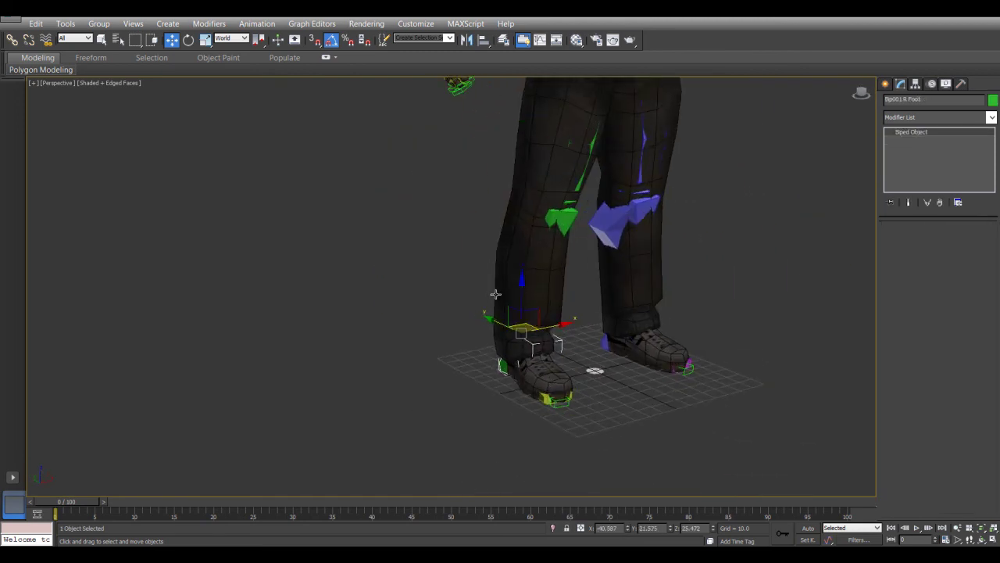
{"action": "left_click_drag", "start_coordinate": [521, 299], "coordinate": [525, 225]}
{"action": "middle_click_drag", "start_coordinate": [525, 225], "coordinate": [594, 375]}
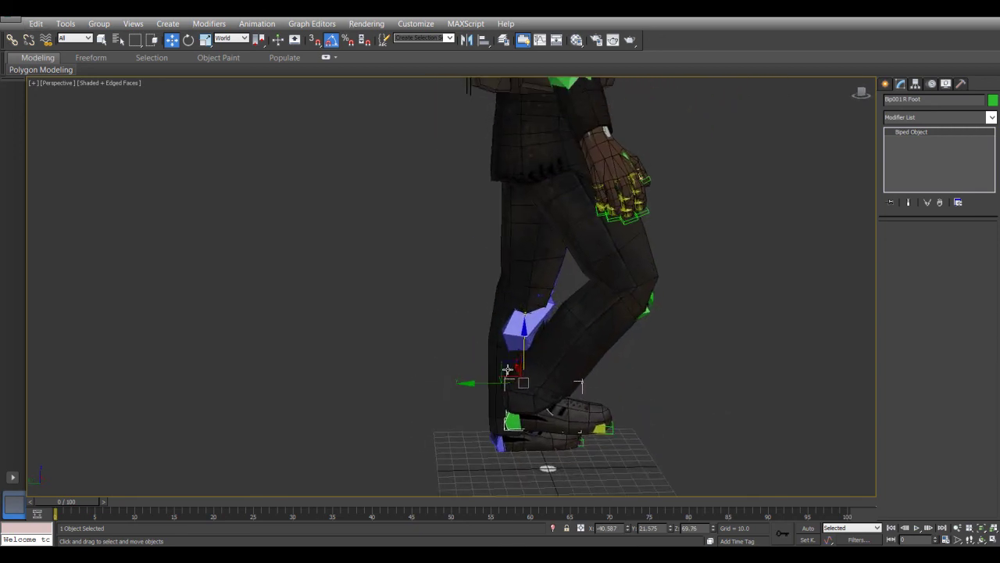
{"action": "left_click_drag", "start_coordinate": [507, 368], "coordinate": [513, 436]}
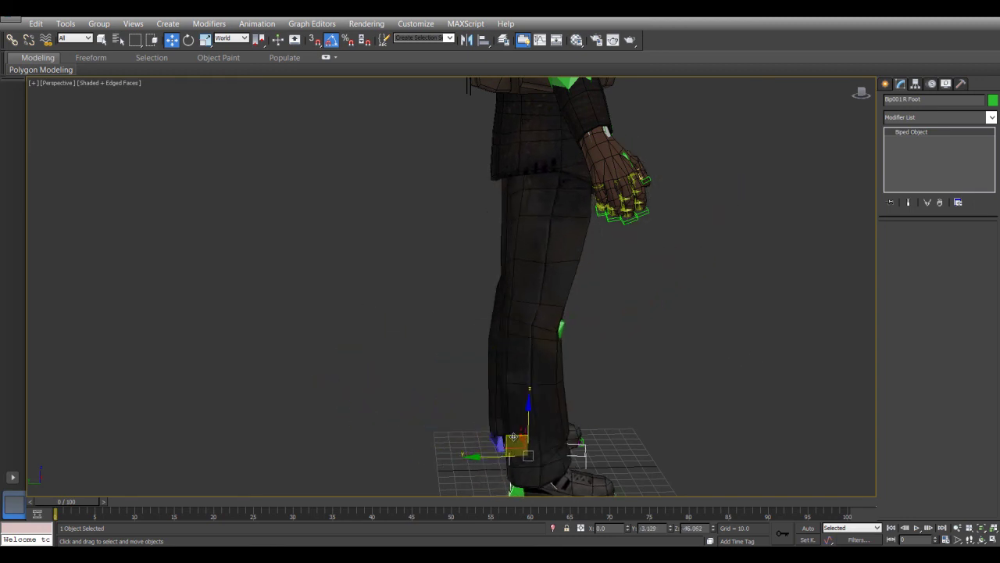
- Select the biped's left calf and load a BIP motion file from the motion folder onto the biped
{"action": "left_click", "coordinate": [516, 336]}
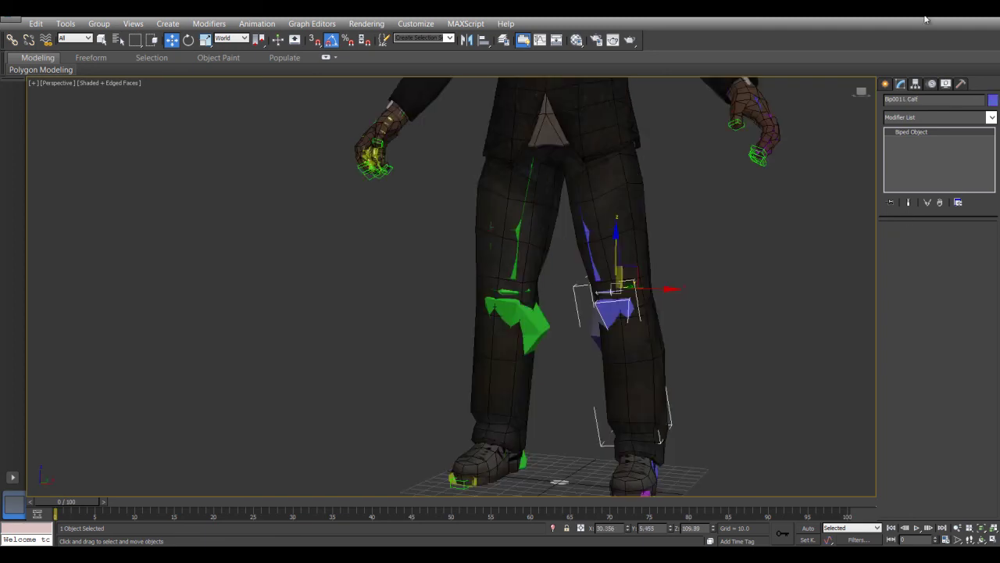
{"action": "left_click", "coordinate": [915, 83]}
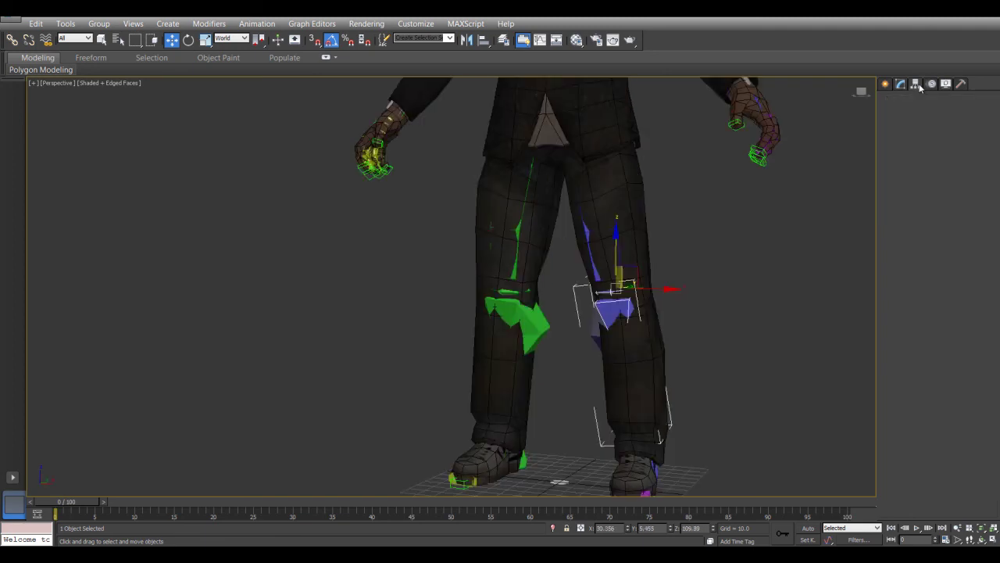
{"action": "left_click", "coordinate": [931, 84]}
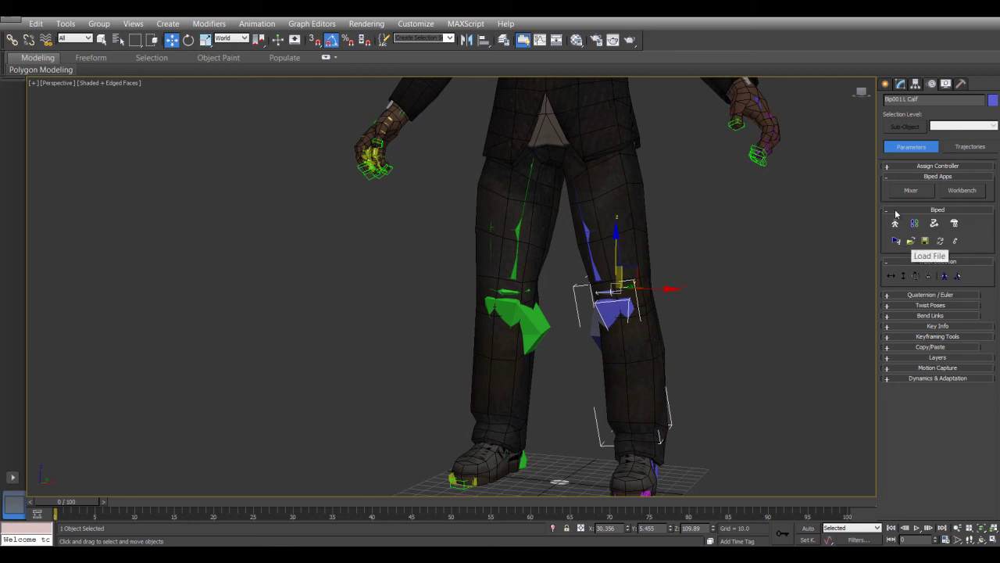
{"action": "left_click", "coordinate": [910, 241]}
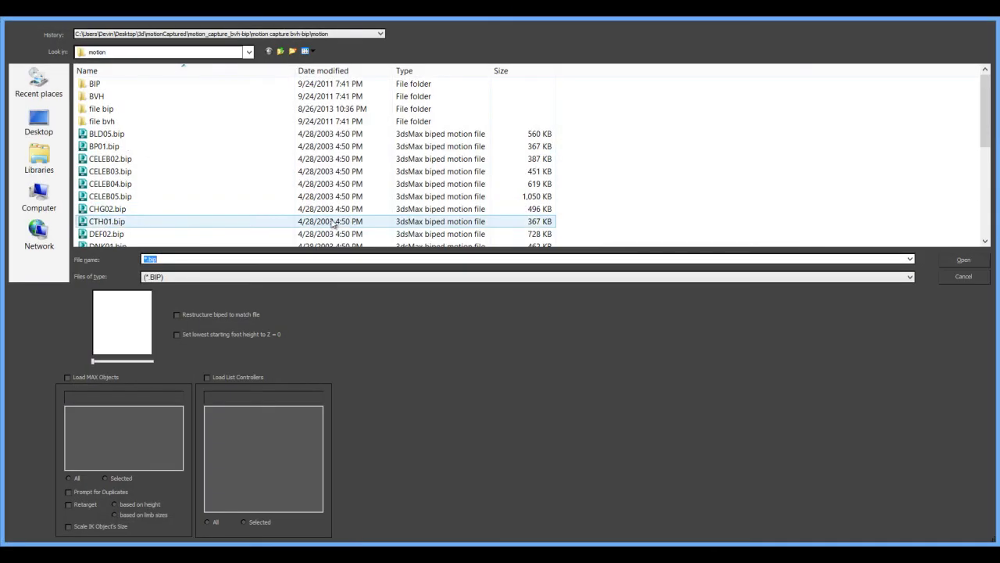
{"action": "left_click", "coordinate": [142, 222]}
{"action": "scroll", "coordinate": [141, 225], "scroll_direction": "down", "scroll_amount": 5}
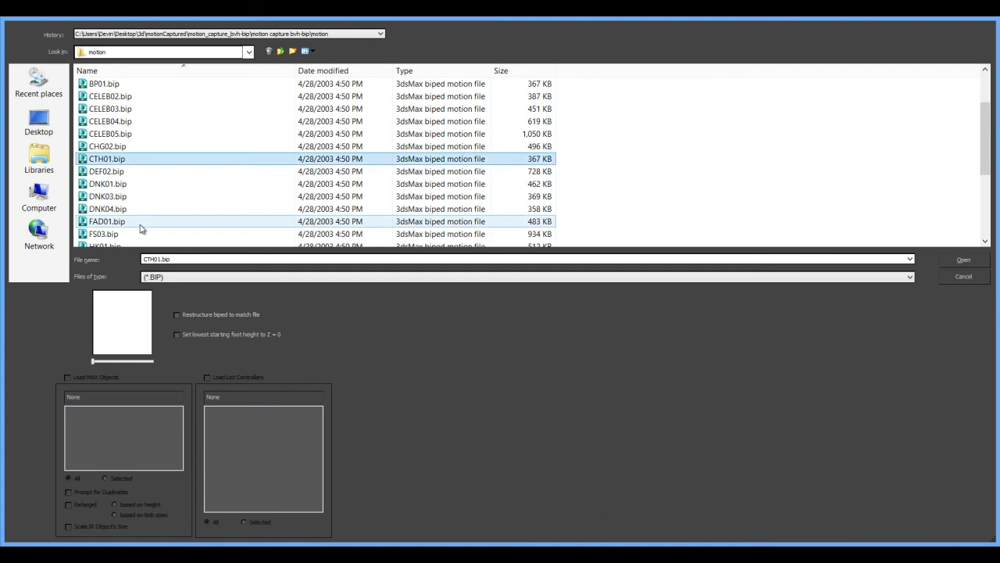
{"action": "scroll", "coordinate": [145, 232], "scroll_direction": "up", "scroll_amount": 6}
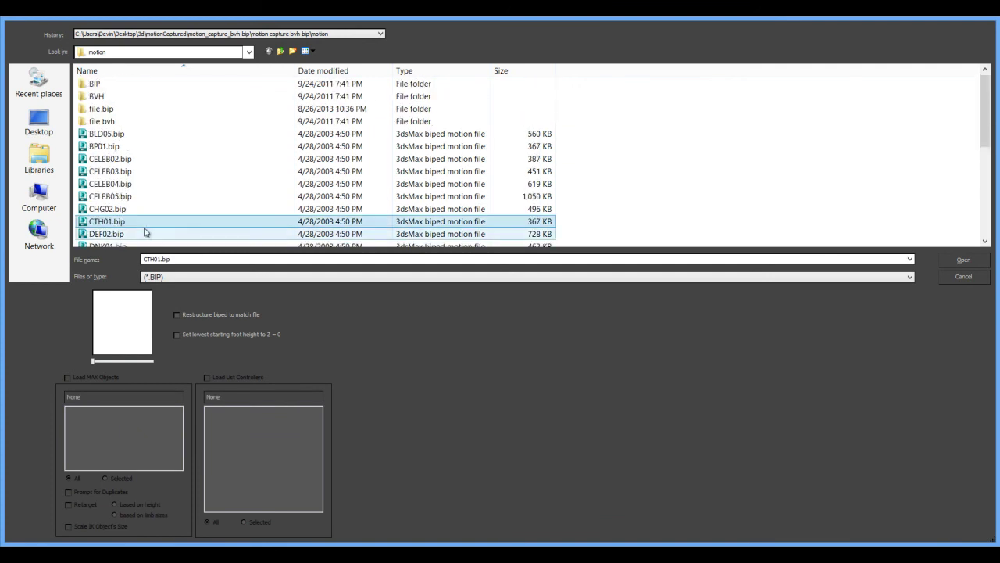
{"action": "scroll", "coordinate": [153, 232], "scroll_direction": "down", "scroll_amount": 5}
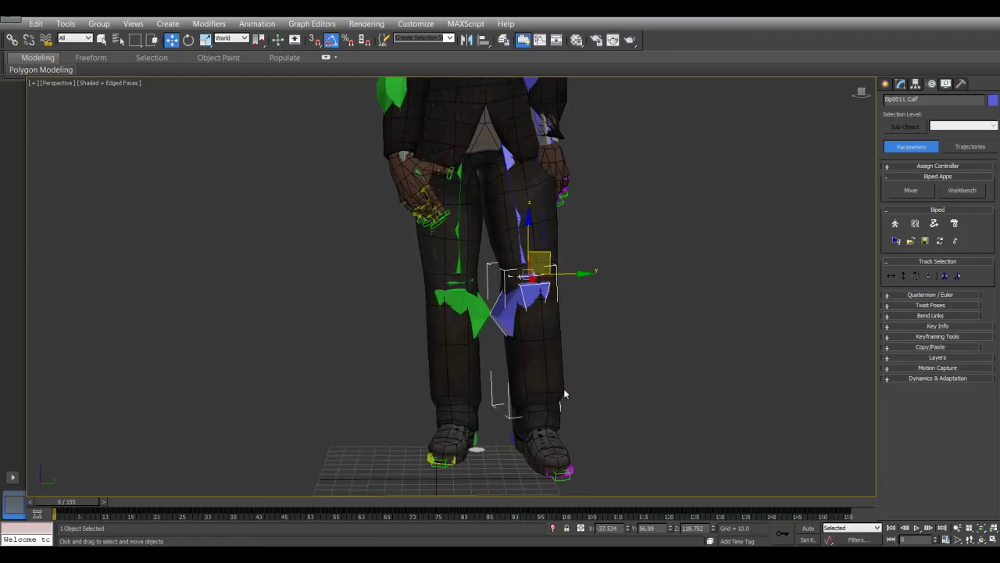
- Scrub through the loaded motion to frame 89, checking the character's movement from several angles
{"action": "scroll", "coordinate": [562, 394], "scroll_direction": "down", "scroll_amount": 3}
{"action": "left_click_drag", "start_coordinate": [91, 504], "coordinate": [525, 442]}
{"action": "key", "text": "w"}
{"action": "middle_click_drag", "start_coordinate": [486, 336], "coordinate": [470, 304], "text": "alt"}
{"action": "scroll", "coordinate": [477, 305], "scroll_direction": "down", "scroll_amount": 3}
{"action": "middle_click_drag", "start_coordinate": [570, 324], "coordinate": [512, 330], "text": "alt"}
{"action": "left_click_drag", "start_coordinate": [492, 501], "coordinate": [491, 440]}
{"action": "key", "text": "w"}
- Examine the raised right hand and wrist at frame 89 from several angles, with the calf deselected
{"action": "middle_click_drag", "start_coordinate": [544, 241], "coordinate": [549, 218], "text": "alt"}
{"action": "scroll", "coordinate": [548, 218], "scroll_direction": "up", "scroll_amount": 5}
{"action": "scroll", "coordinate": [385, 373], "scroll_direction": "up", "scroll_amount": 3}
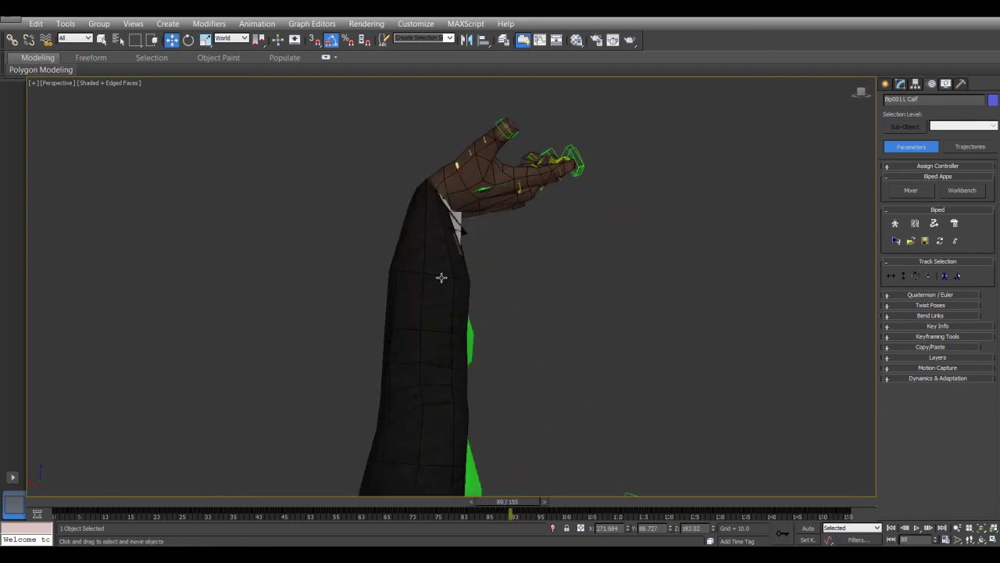
{"action": "middle_click_drag", "start_coordinate": [446, 297], "coordinate": [446, 306], "text": "alt"}
{"action": "scroll", "coordinate": [444, 303], "scroll_direction": "up", "scroll_amount": 1}
{"action": "scroll", "coordinate": [466, 285], "scroll_direction": "down", "scroll_amount": 1}
{"action": "left_click", "coordinate": [538, 321]}
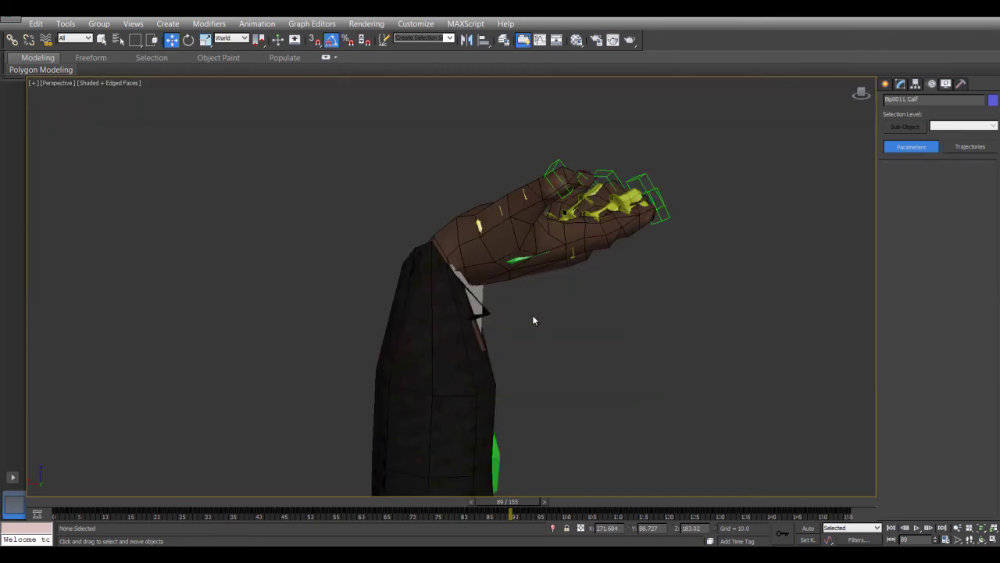
{"action": "middle_click_drag", "start_coordinate": [505, 317], "coordinate": [543, 320], "text": "alt"}
- Select the whole character with its biped and delete all animation keys across frames 0 to 155
{"action": "scroll", "coordinate": [328, 390], "scroll_direction": "down", "scroll_amount": 5}
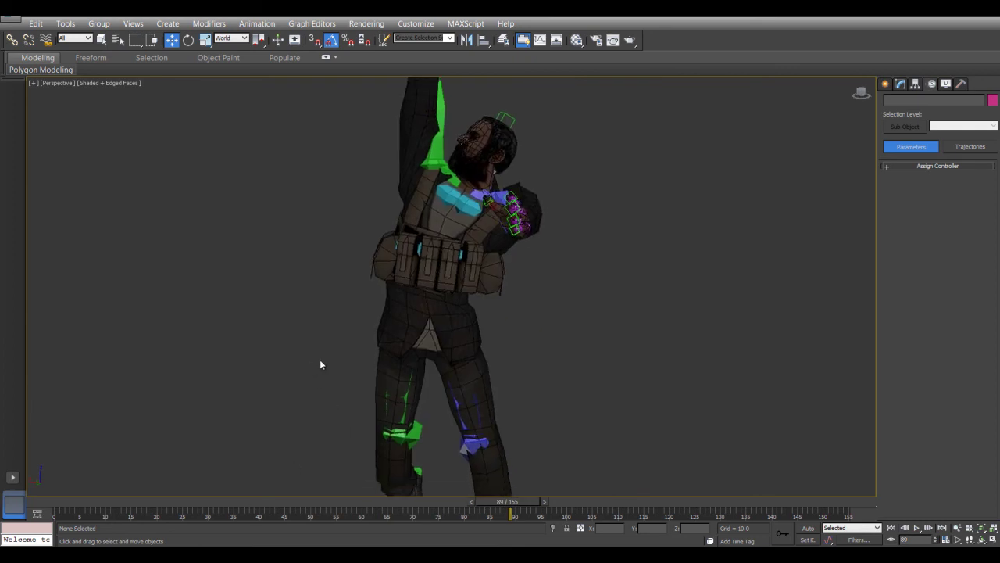
{"action": "left_click_drag", "start_coordinate": [354, 445], "coordinate": [334, 479]}
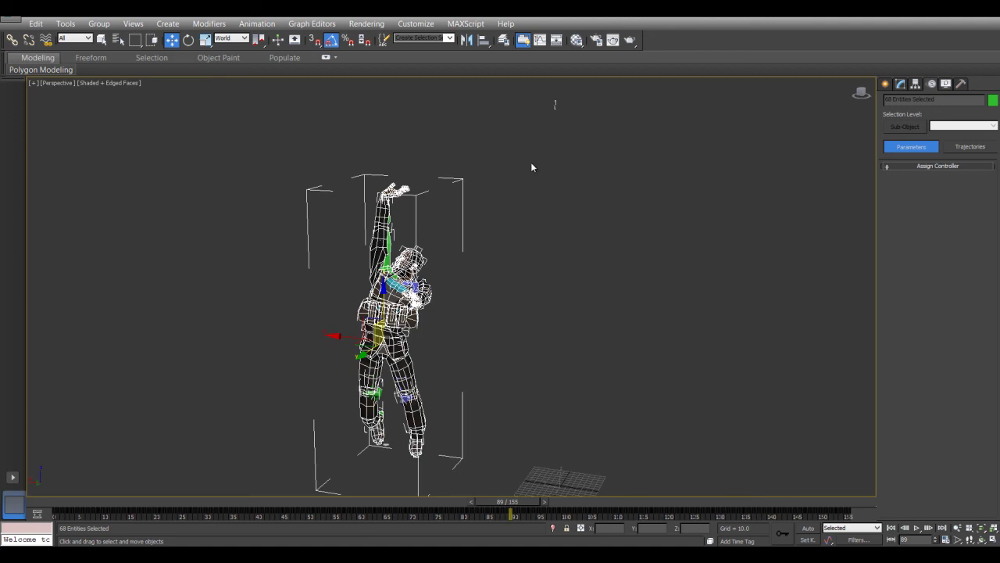
{"action": "left_click_drag", "start_coordinate": [271, 473], "coordinate": [268, 474]}
{"action": "left_click_drag", "start_coordinate": [873, 512], "coordinate": [51, 516]}
{"action": "key", "text": "Delete"}
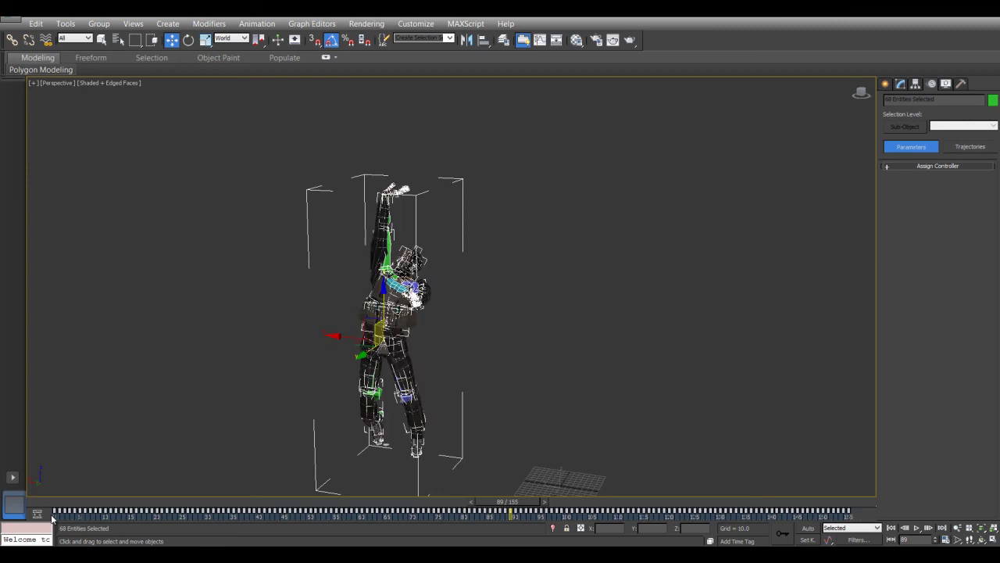
- Shorten the animation range to an end time of 1 and clear the selection
{"action": "left_click", "coordinate": [944, 539]}
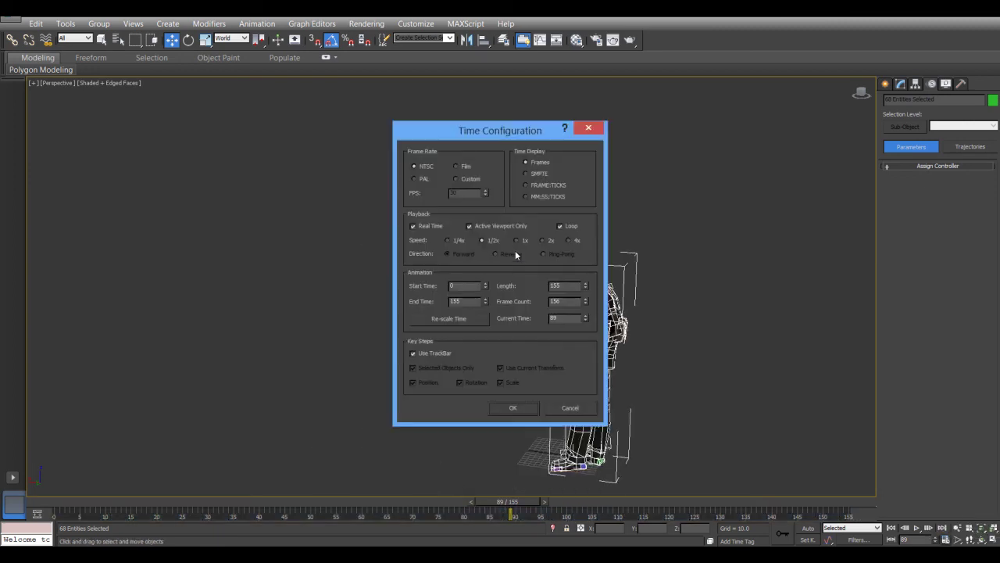
{"action": "double_click", "coordinate": [469, 303]}
{"action": "left_click", "coordinate": [513, 407]}
{"action": "left_click", "coordinate": [404, 420]}
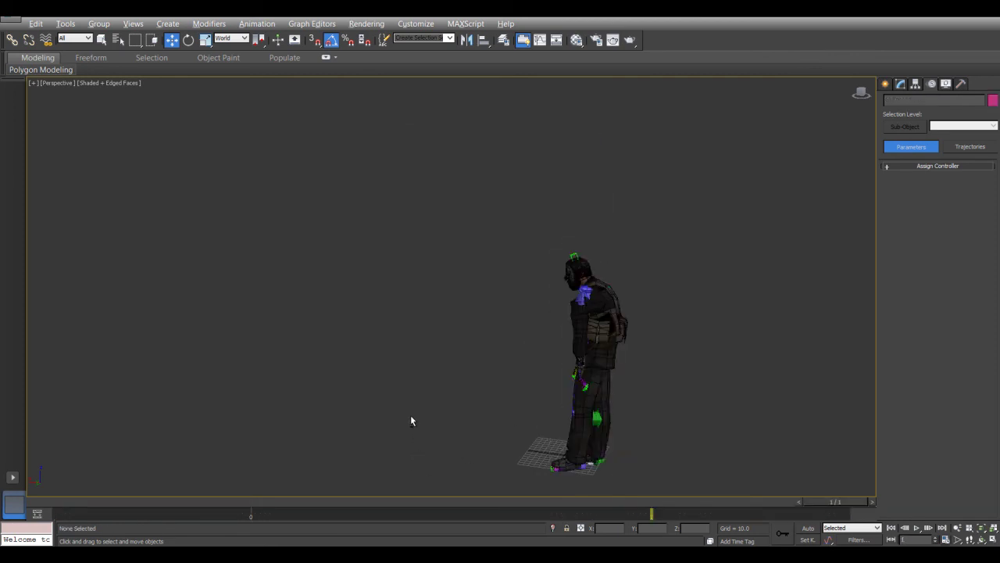
- Select the biped's right calf and paste the TPose posture from the CE2.0 Poses collection onto the biped, then deselect it
{"action": "scroll", "coordinate": [416, 373], "scroll_direction": "up", "scroll_amount": 5}
{"action": "left_click", "coordinate": [405, 409]}
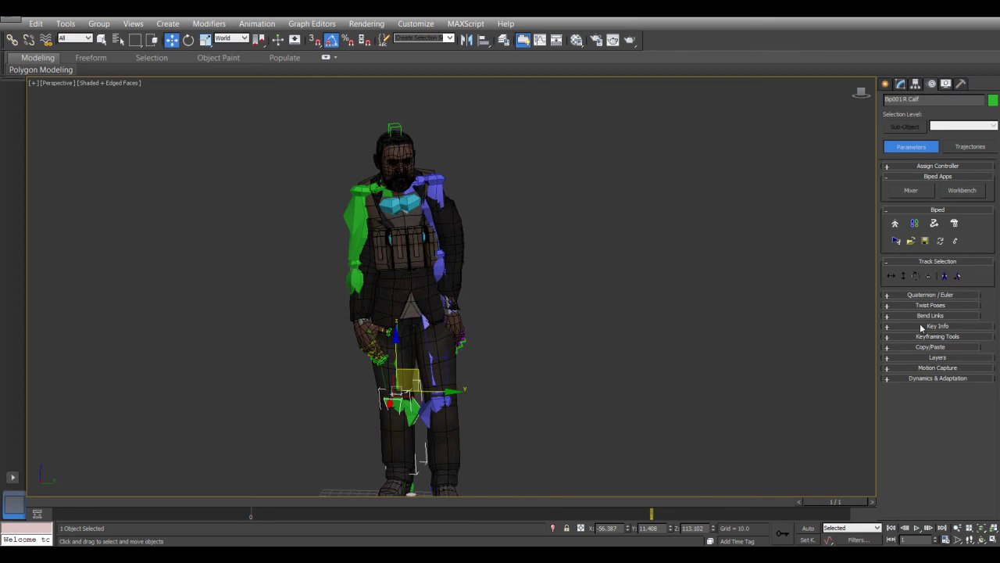
{"action": "left_click", "coordinate": [930, 347]}
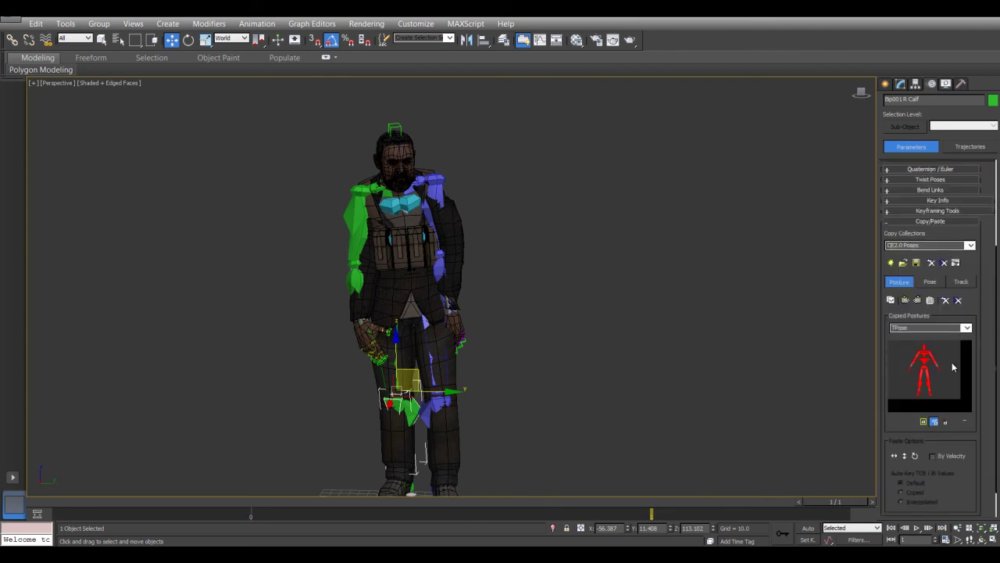
{"action": "left_click", "coordinate": [919, 300]}
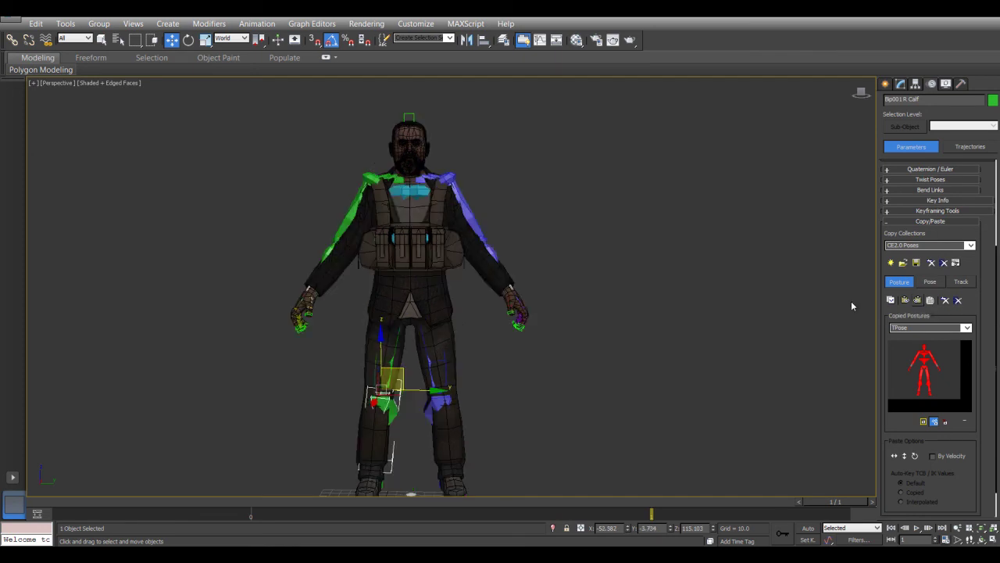
{"action": "left_click", "coordinate": [564, 324]}
- Select the biped root Bip001 by name, move it horizontally so the character stands over the middle of the grid, and deselect it
{"action": "middle_click_drag", "start_coordinate": [462, 310], "coordinate": [614, 364], "text": "alt"}
{"action": "key", "text": "h"}
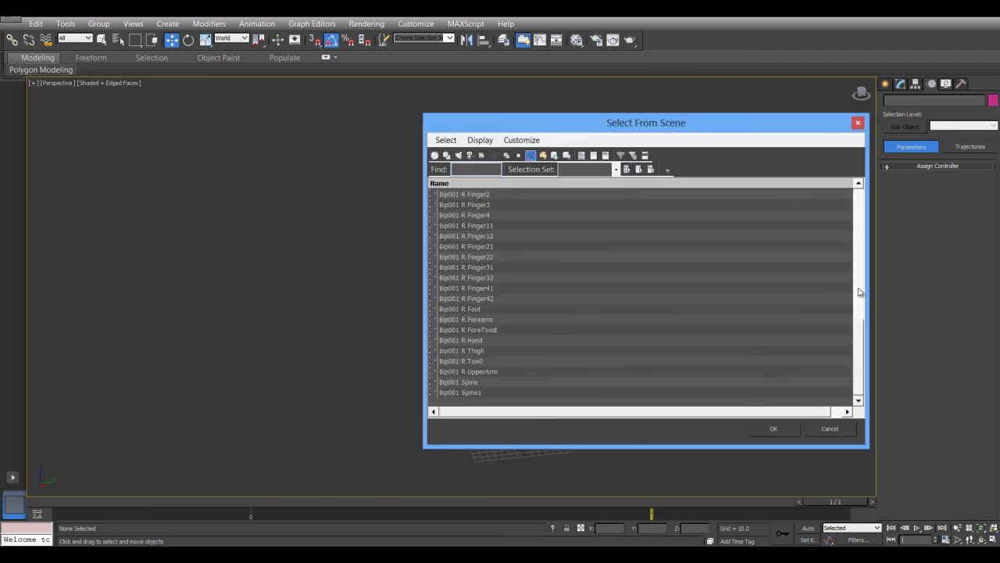
{"action": "left_click_drag", "start_coordinate": [856, 374], "coordinate": [521, 205]}
{"action": "left_click", "coordinate": [492, 194]}
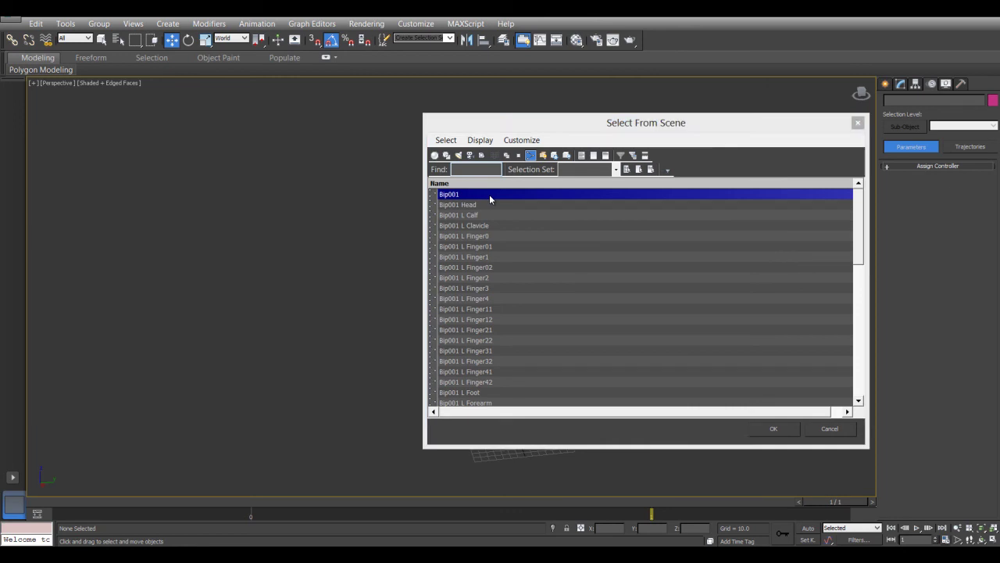
{"action": "key", "text": "Return"}
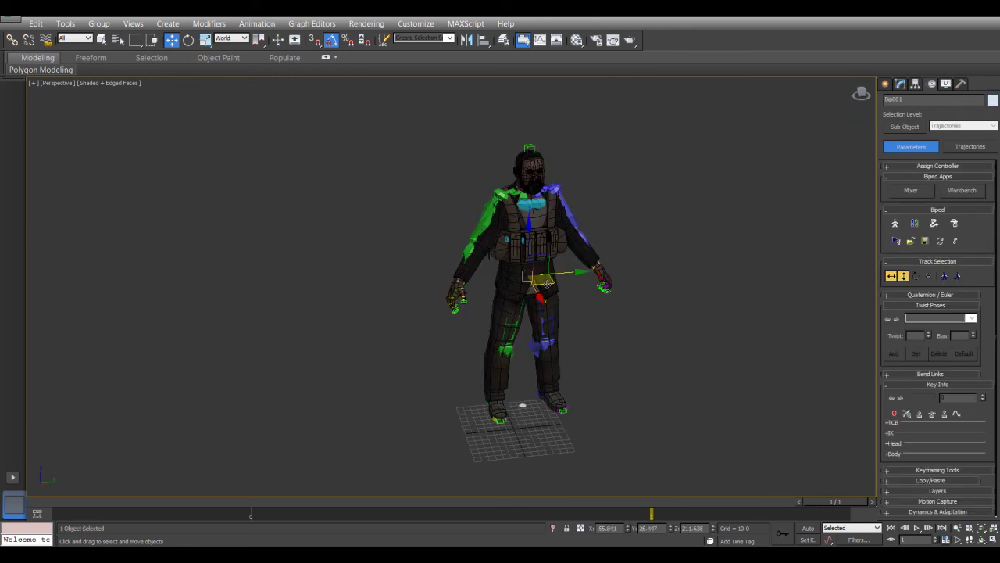
{"action": "left_click_drag", "start_coordinate": [548, 282], "coordinate": [538, 300]}
{"action": "key", "text": "h"}
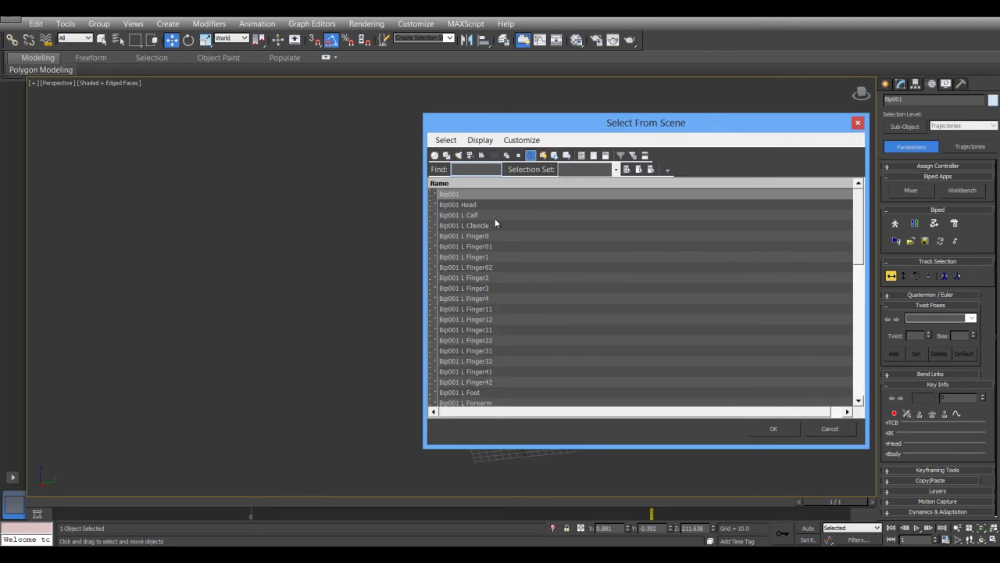
{"action": "left_click", "coordinate": [857, 122]}
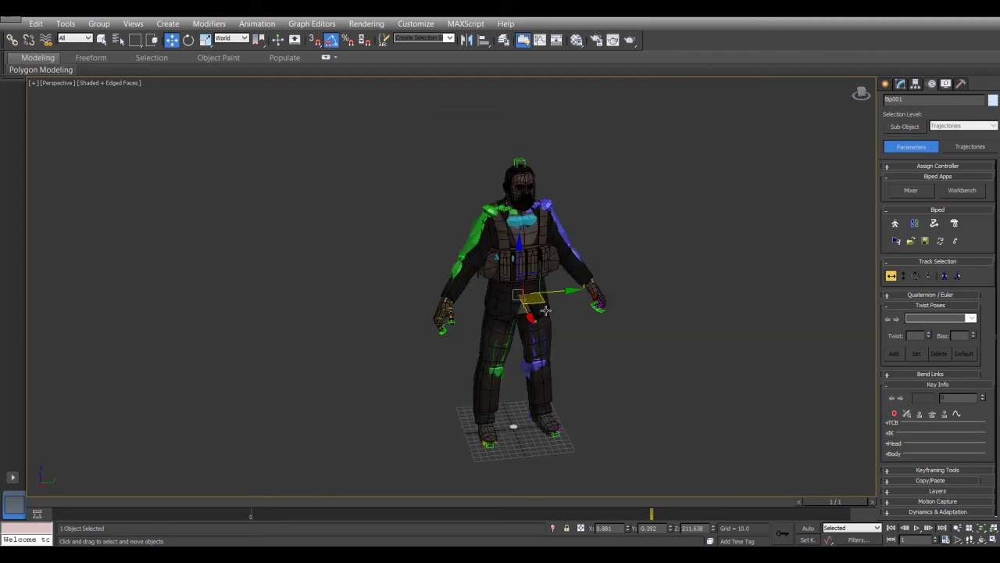
{"action": "left_click_drag", "start_coordinate": [546, 303], "coordinate": [545, 303]}
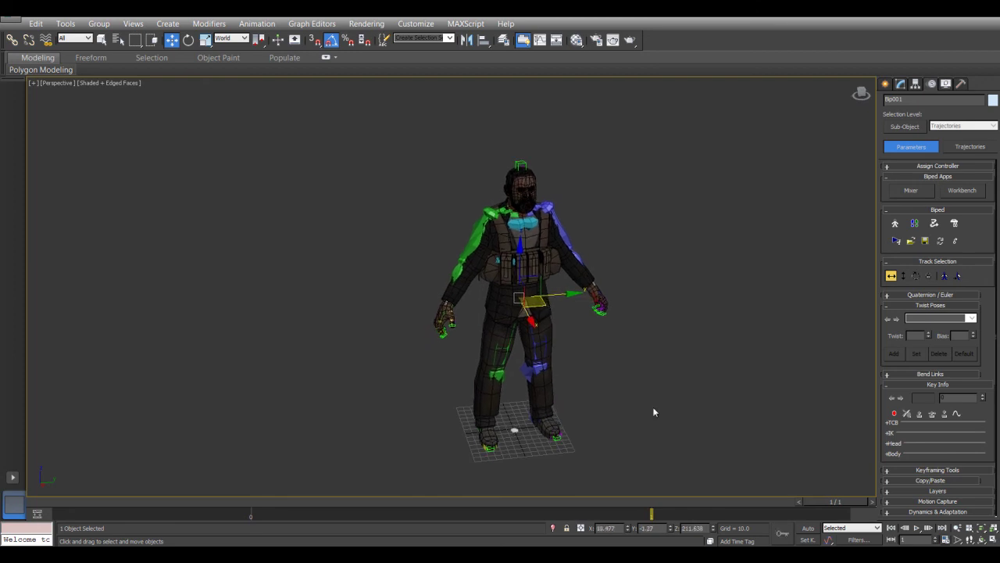
{"action": "left_click", "coordinate": [715, 362]}
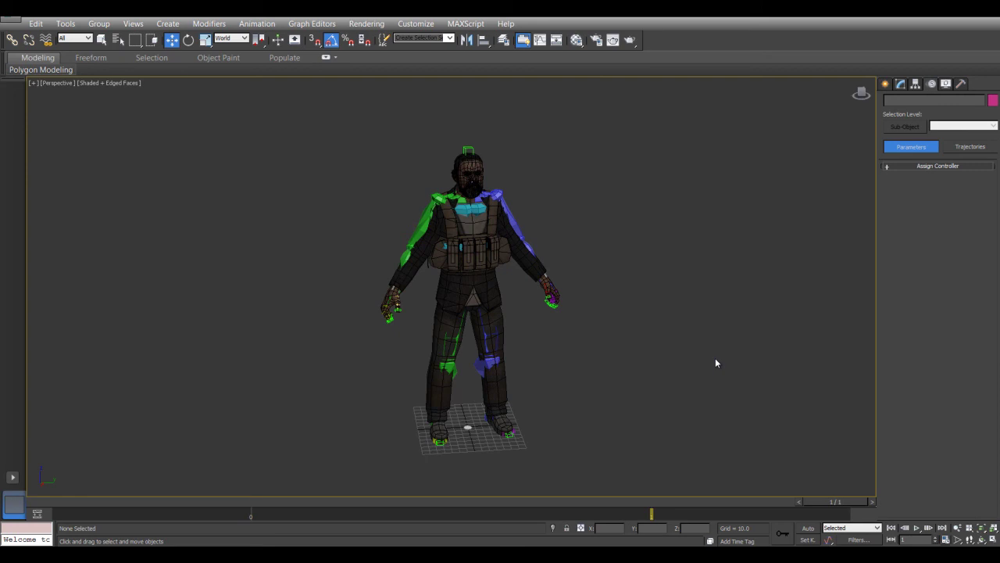